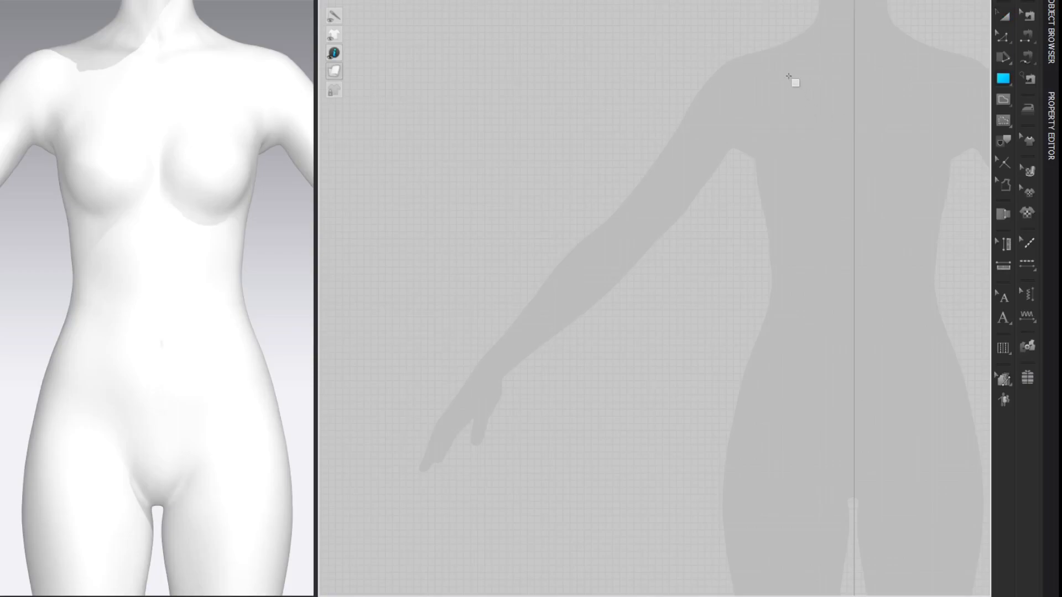
# - Draw a rectangular pattern piece about 42.6 cm wide and 53.2 cm high, with its right edge on the avatar's centre line
pyautogui.moveTo(807, 26)
pyautogui.mouseDown()
pyautogui.moveTo(710, 266)
pyautogui.moveTo(542, 389)
pyautogui.moveTo(543, 412)
pyautogui.mouseUp()
pyautogui.press('z')
pyautogui.click(947, 26)
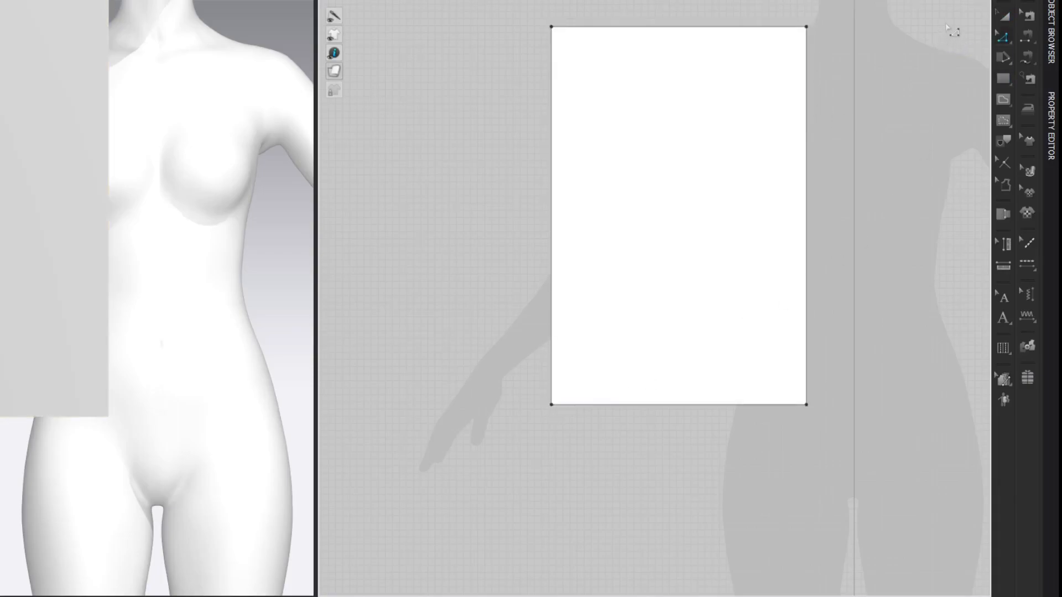
pyautogui.moveTo(807, 72); pyautogui.dragTo(856, 69)
pyautogui.click(957, 18)
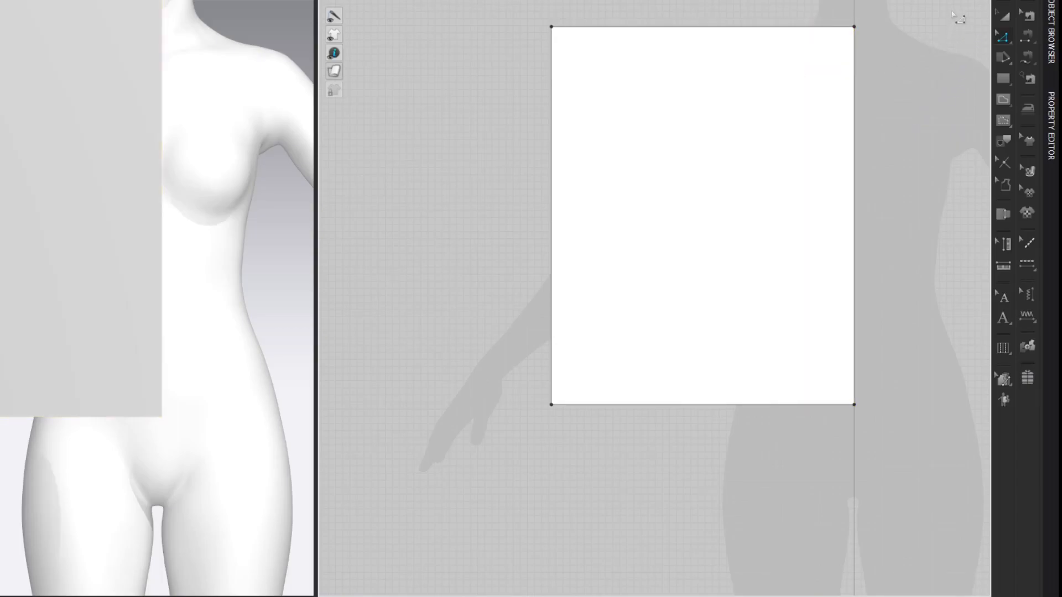
# - Check the avatar's bust circumference in its size settings
pyautogui.click(160, 0)
pyautogui.click(184, 62)
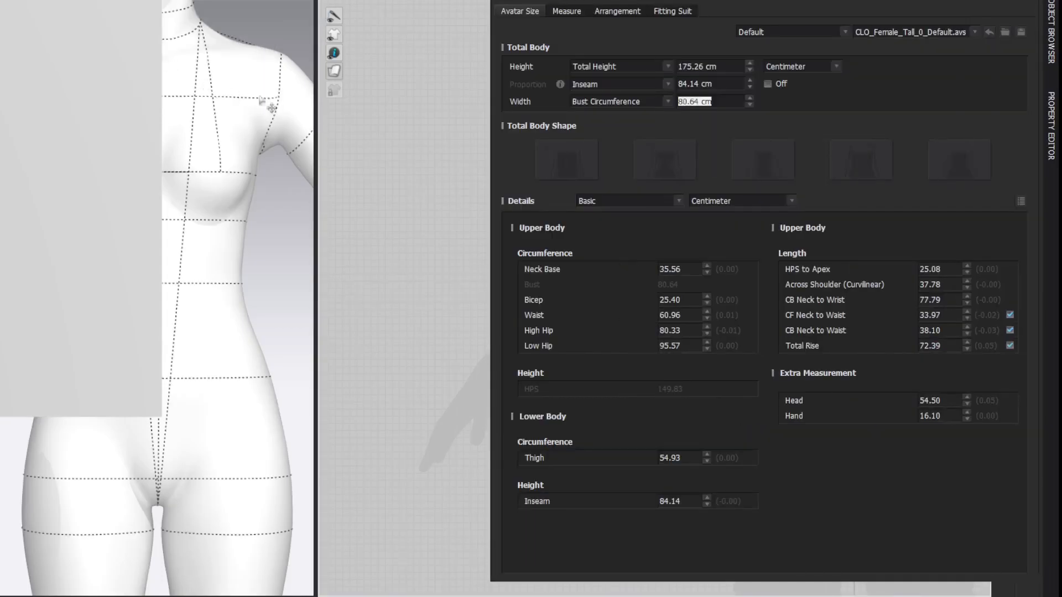
pyautogui.click(719, 102)
pyautogui.moveTo(719, 102); pyautogui.dragTo(679, 100)
pyautogui.moveTo(679, 99); pyautogui.dragTo(729, 103)
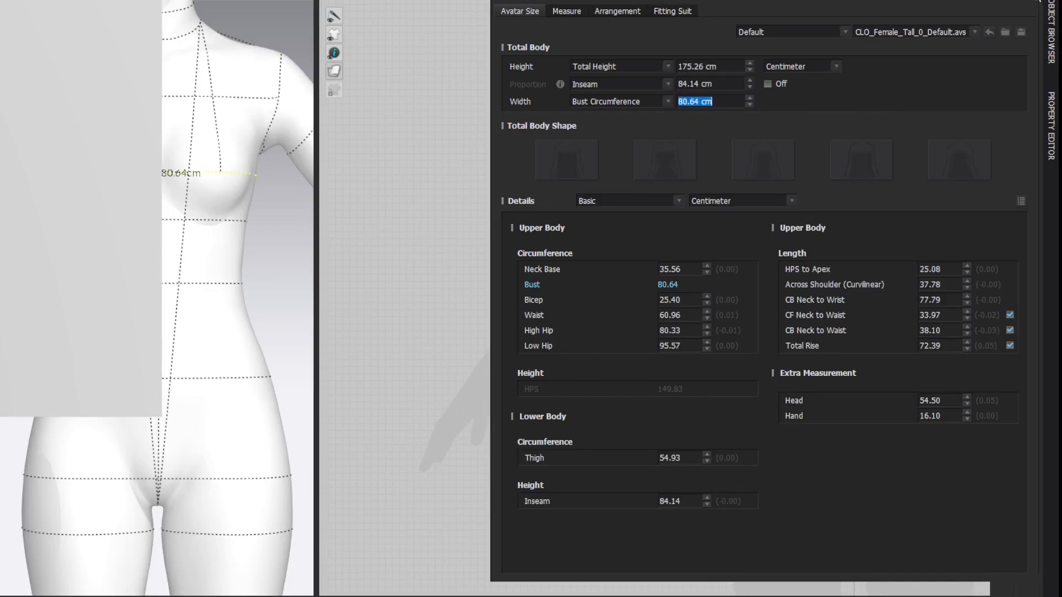
pyautogui.click(1034, 1)
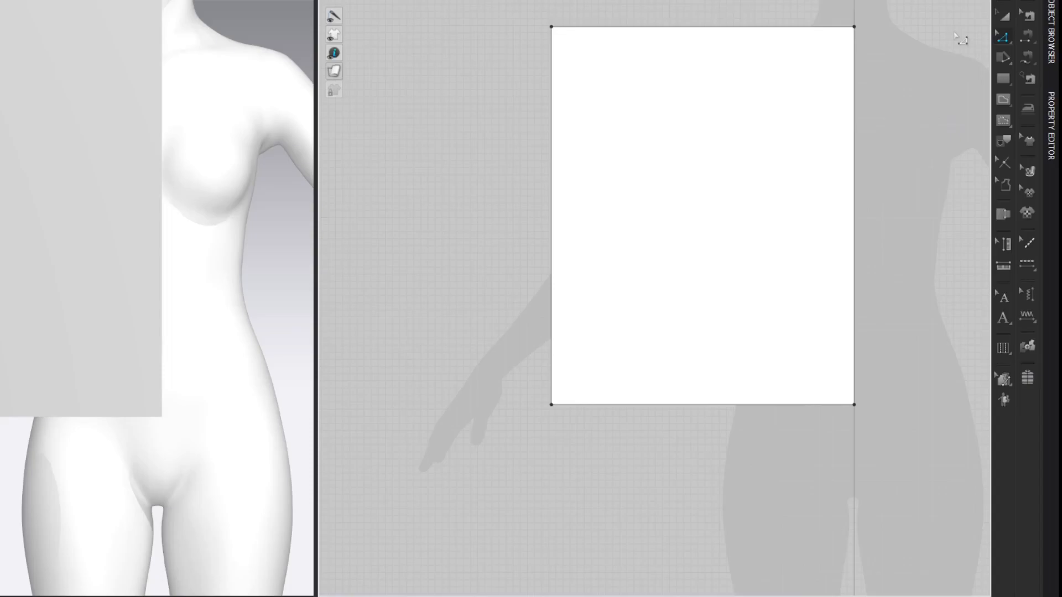
# - Set the rectangle's top edge length to 80.64/2+3.8 (44.12 cm), extending it from the start
pyautogui.rightClick(805, 26)
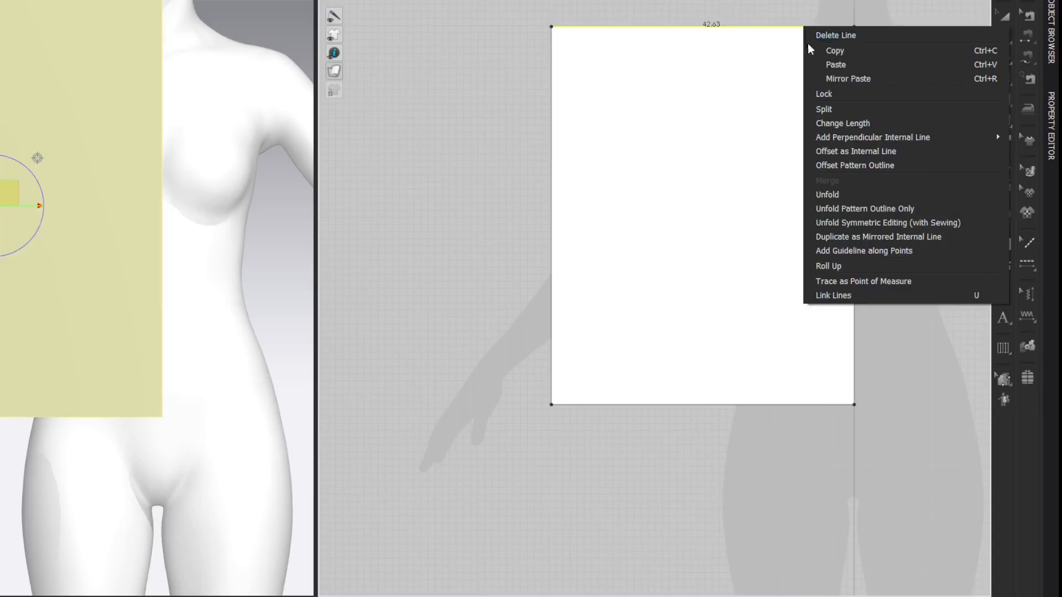
pyautogui.click(819, 123)
pyautogui.rightClick(483, 247)
pyautogui.click(490, 249)
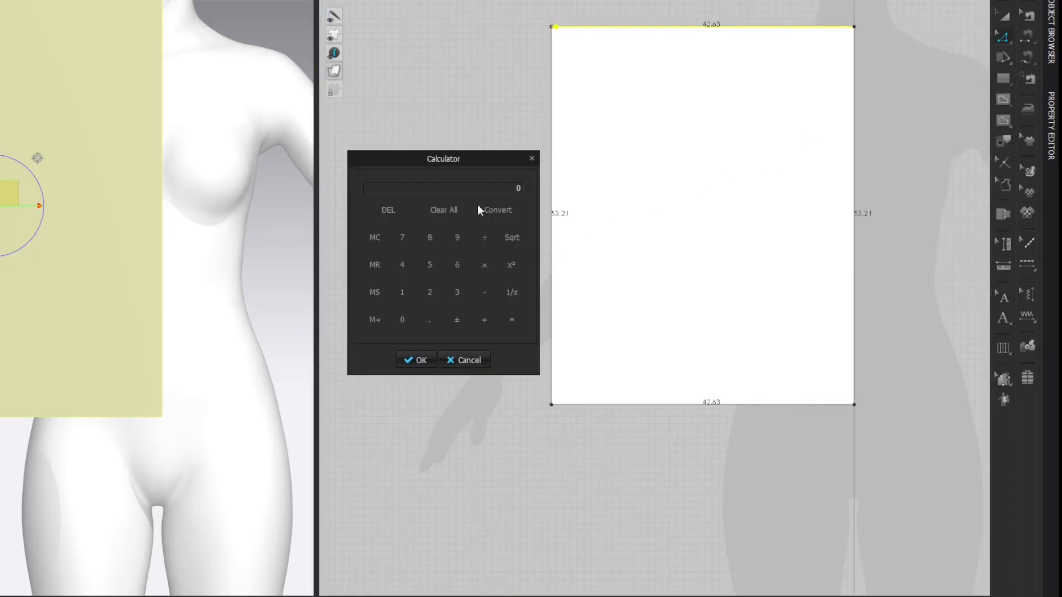
pyautogui.write('80.64/2')
pyautogui.press('Return')
pyautogui.write('+3.8')
pyautogui.press('Return')
pyautogui.click(412, 360)
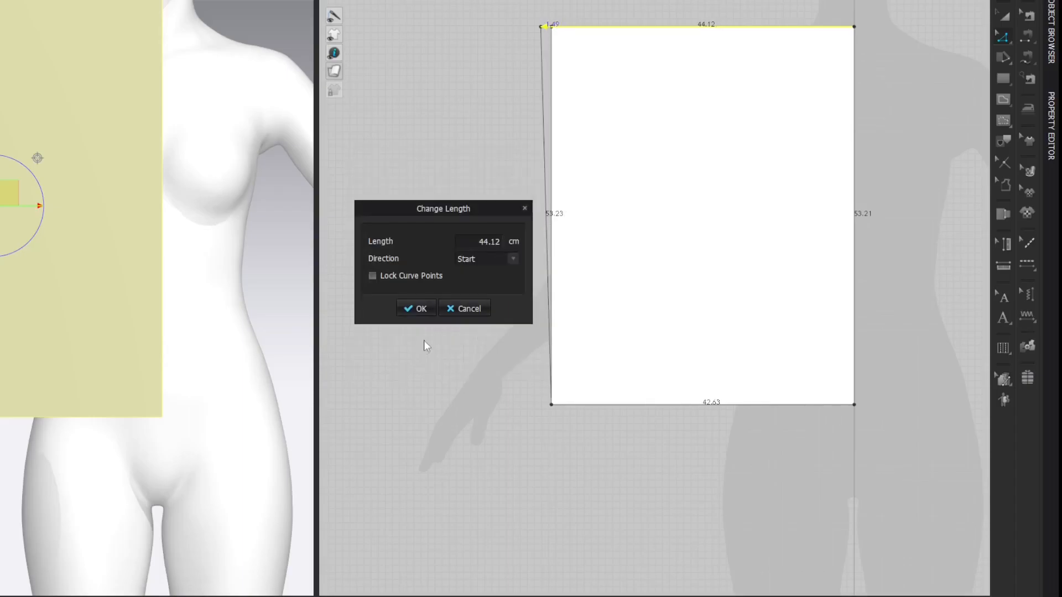
pyautogui.click(424, 311)
# - Move the rectangle's lower left corner outward so it lines up vertically with the upper left corner
pyautogui.click(549, 405)
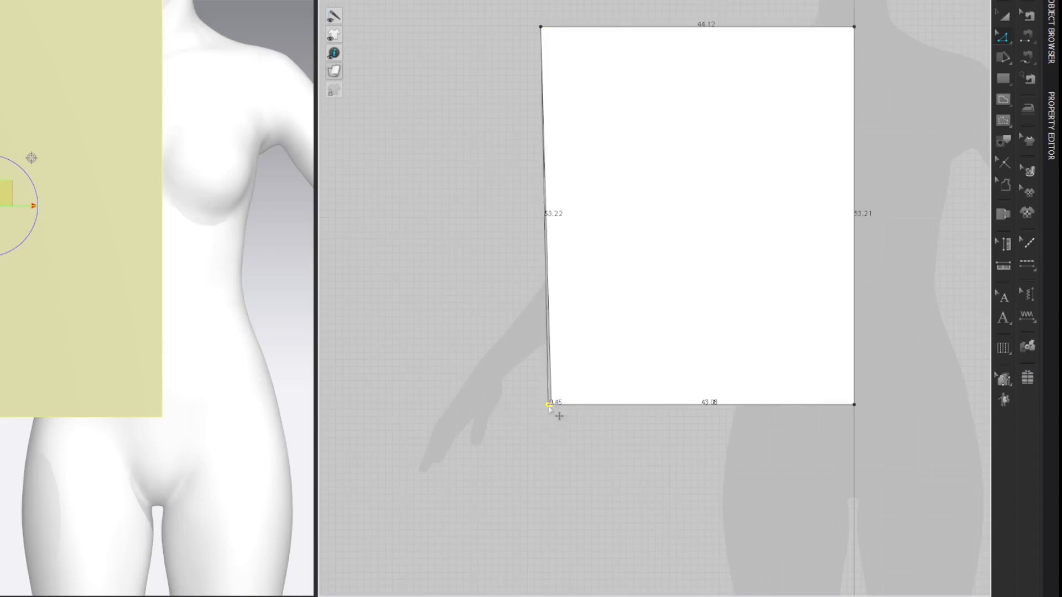
pyautogui.moveTo(549, 405); pyautogui.dragTo(541, 404)
pyautogui.click(939, 57)
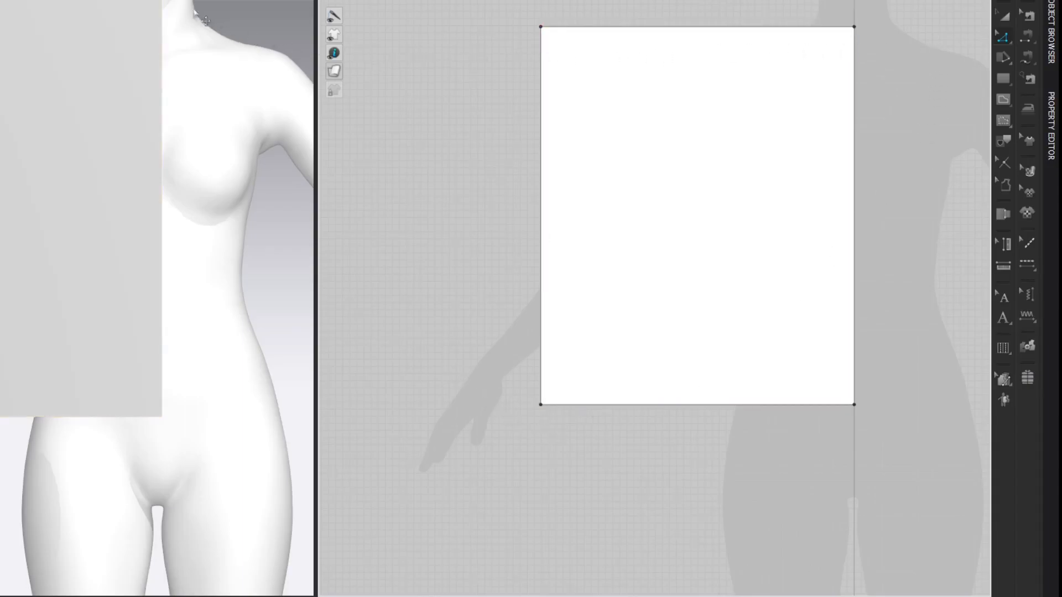
# - Look up the avatar's CB Neck to Waist length in its size settings
pyautogui.click(198, 0)
pyautogui.click(175, 62)
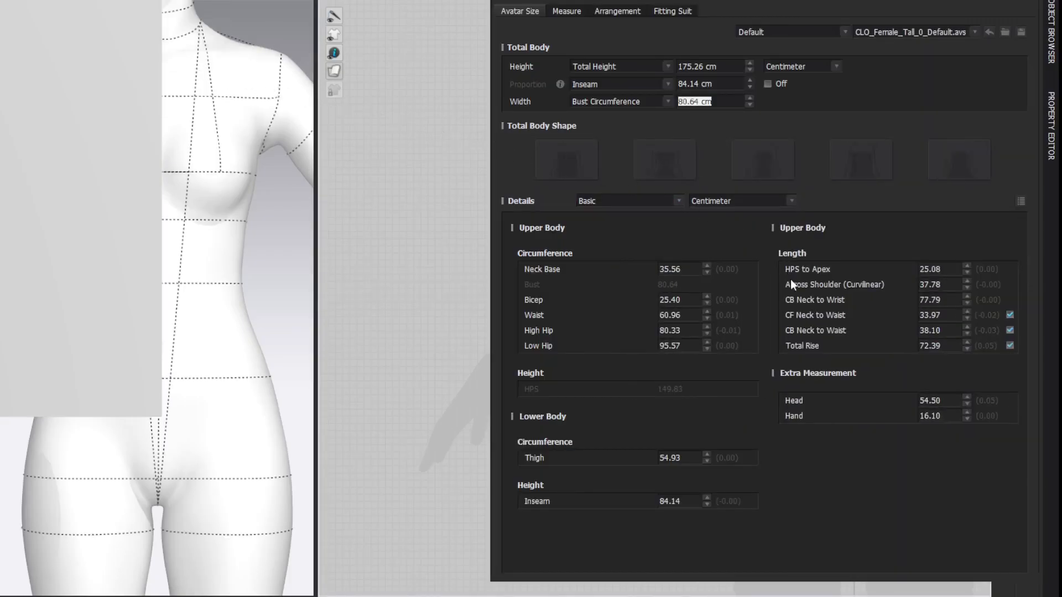
pyautogui.click(792, 332)
pyautogui.click(959, 335)
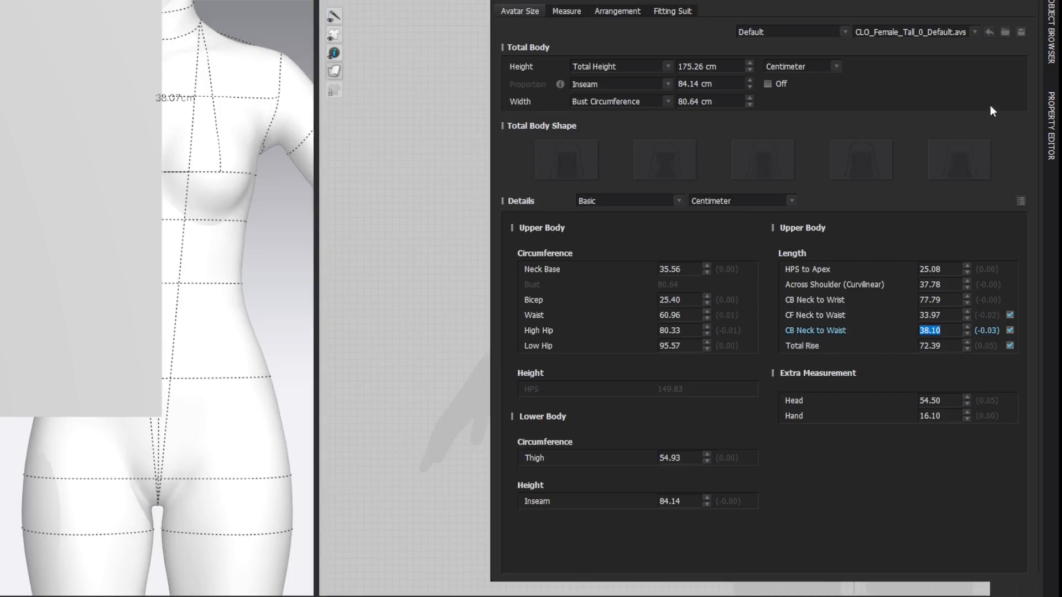
pyautogui.click(1033, 2)
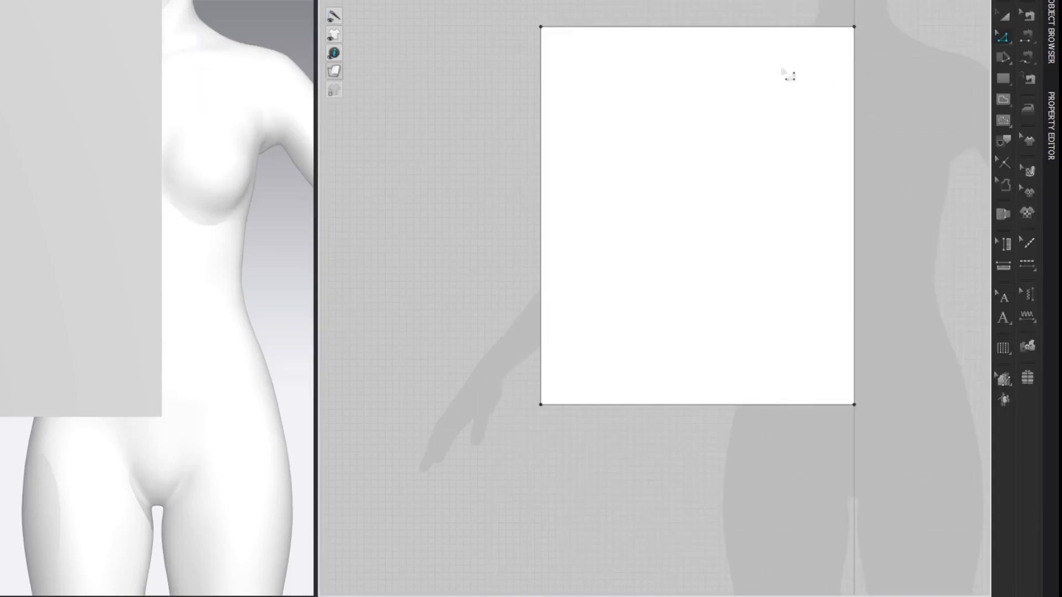
# - Set the rectangle's left edge length to 38.10 cm and raise the lower right corner level with its new end
pyautogui.rightClick(541, 105)
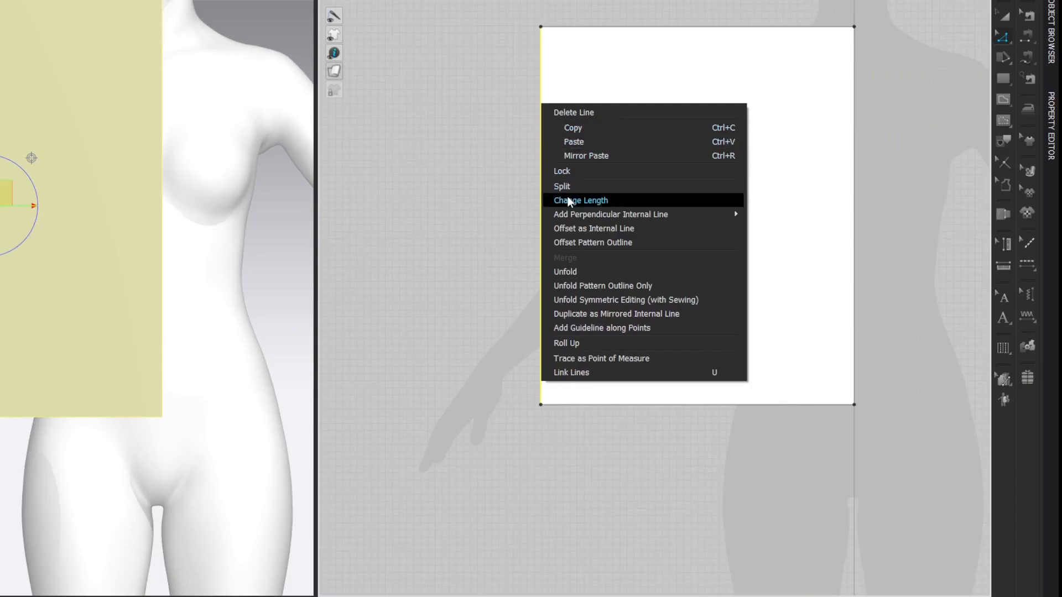
pyautogui.click(567, 200)
pyautogui.write('38.10')
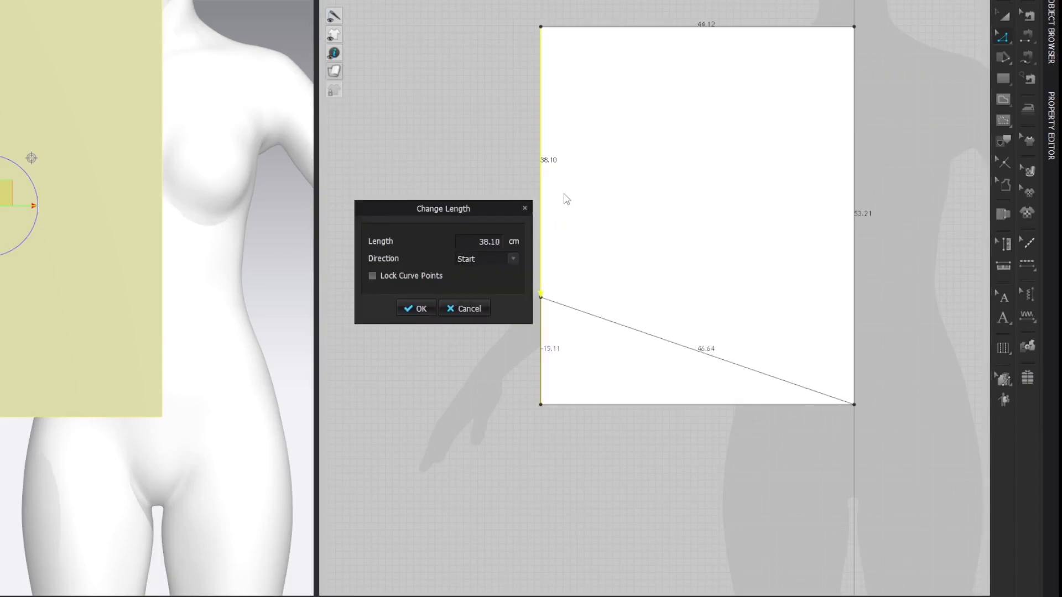
pyautogui.press('Return')
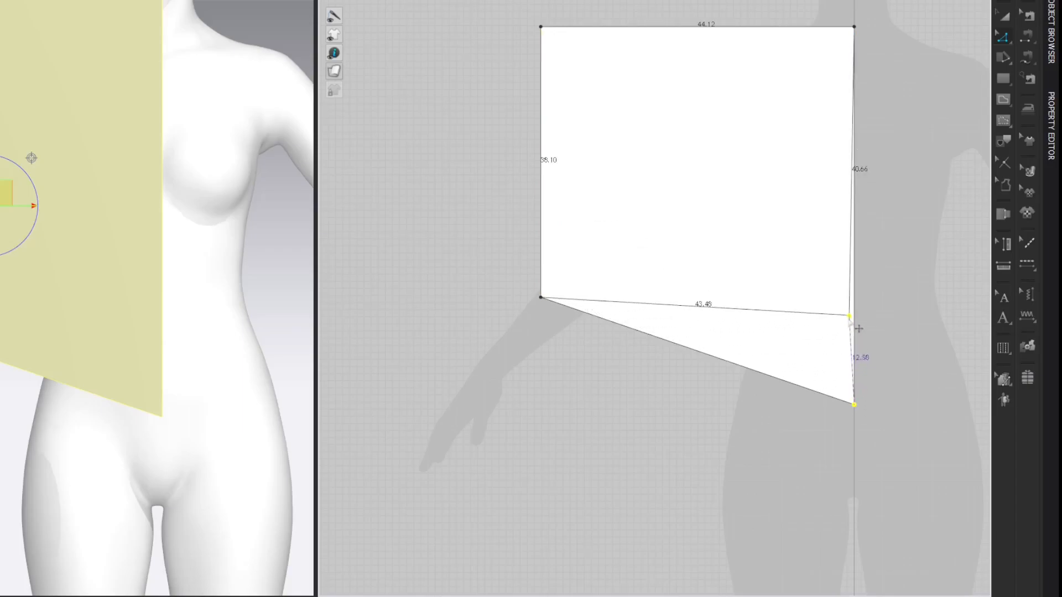
pyautogui.moveTo(854, 296); pyautogui.dragTo(855, 302)
pyautogui.click(960, 62)
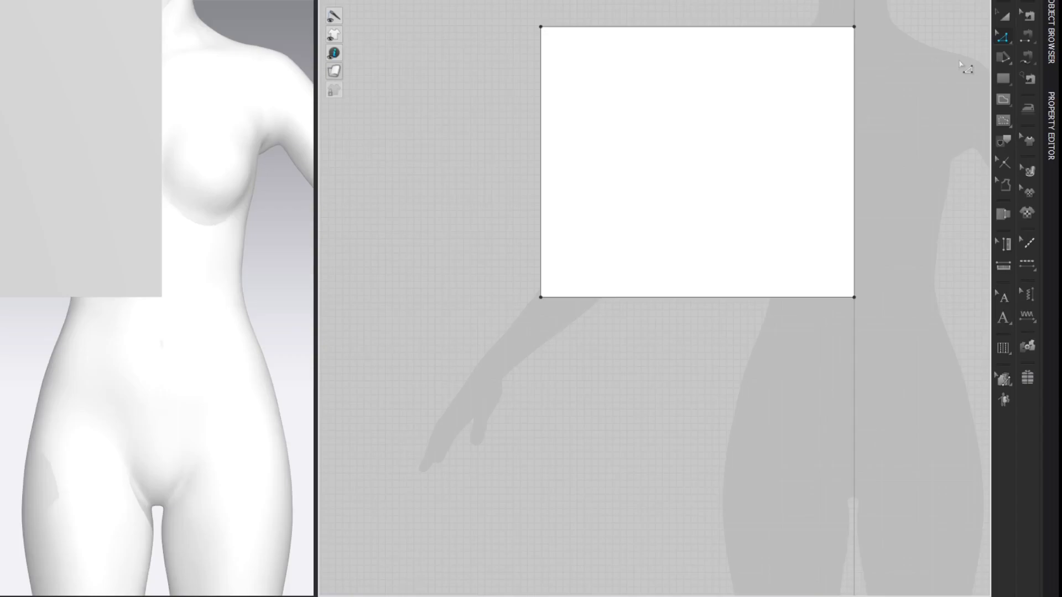
# - Split the rectangle's left edge at 80.64/4 (20.16 cm) below the top corner
pyautogui.press('x')
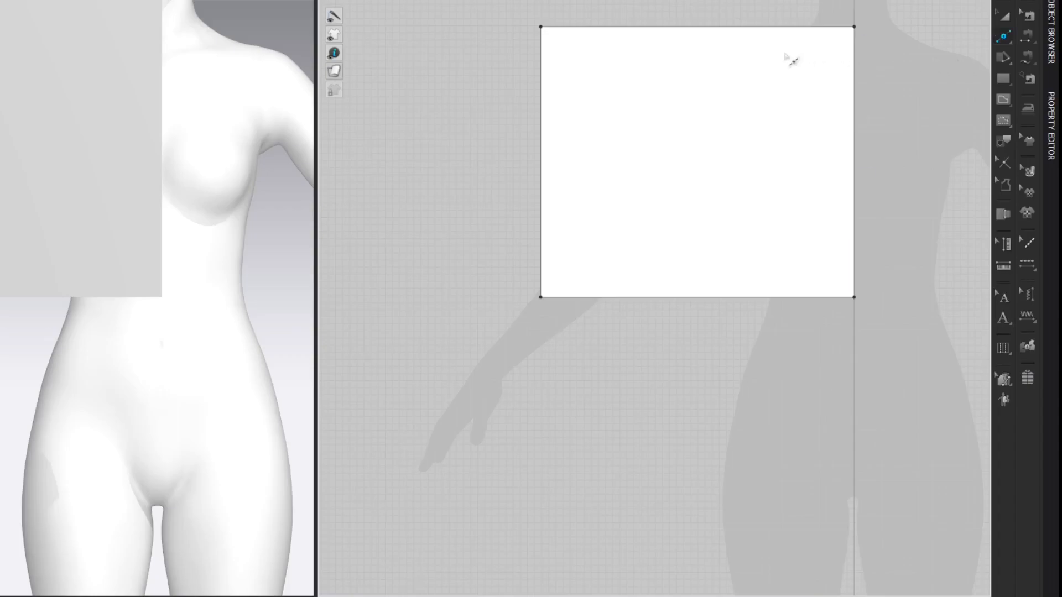
pyautogui.rightClick(547, 61)
pyautogui.moveTo(417, 135); pyautogui.dragTo(377, 143)
pyautogui.rightClick(369, 175)
pyautogui.click(392, 184)
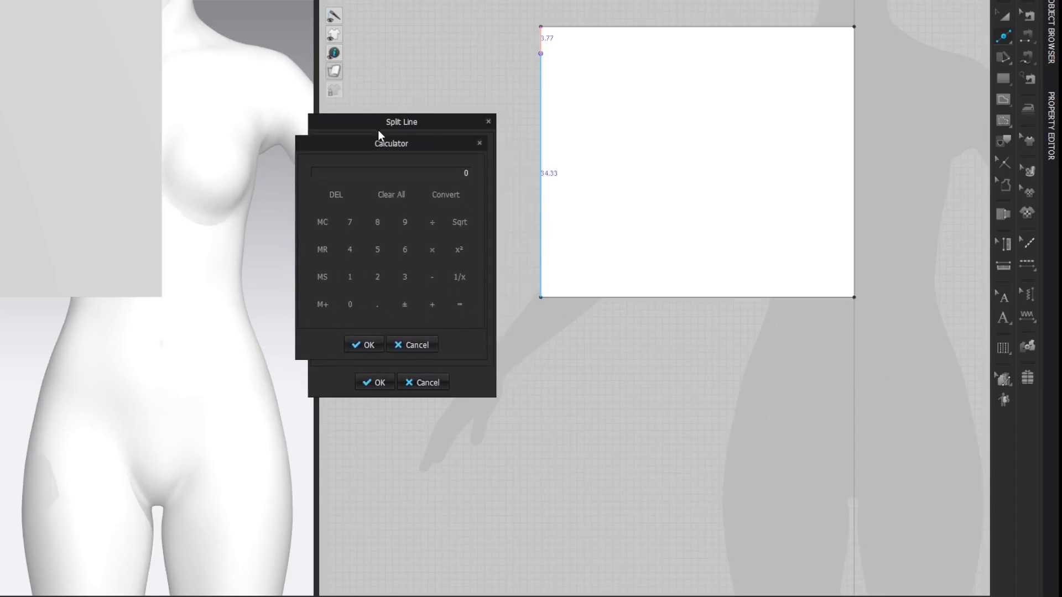
pyautogui.write('80.644')
pyautogui.press('Return')
pyautogui.click(364, 344)
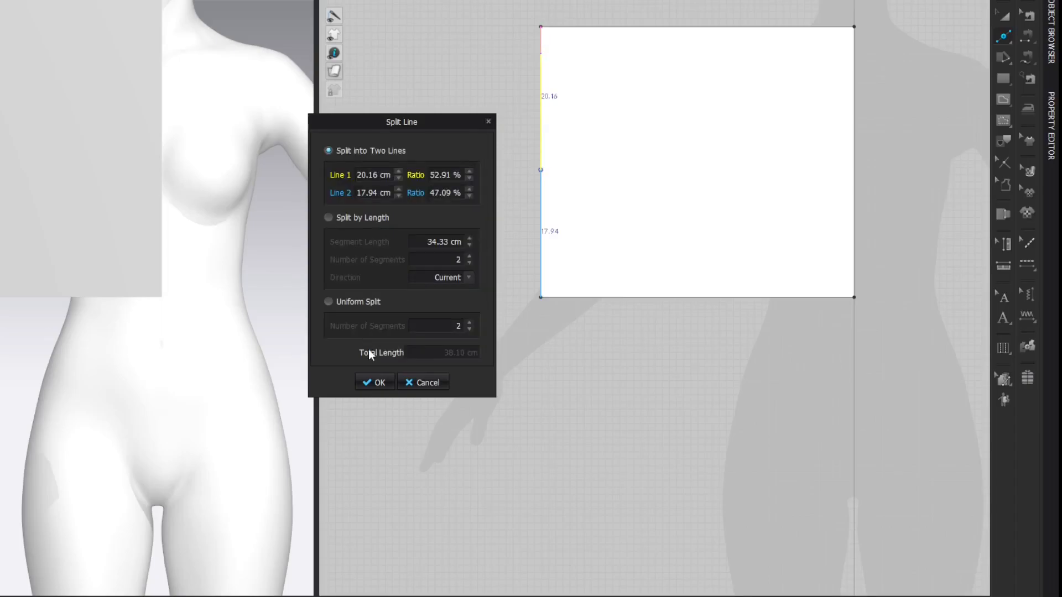
pyautogui.click(379, 382)
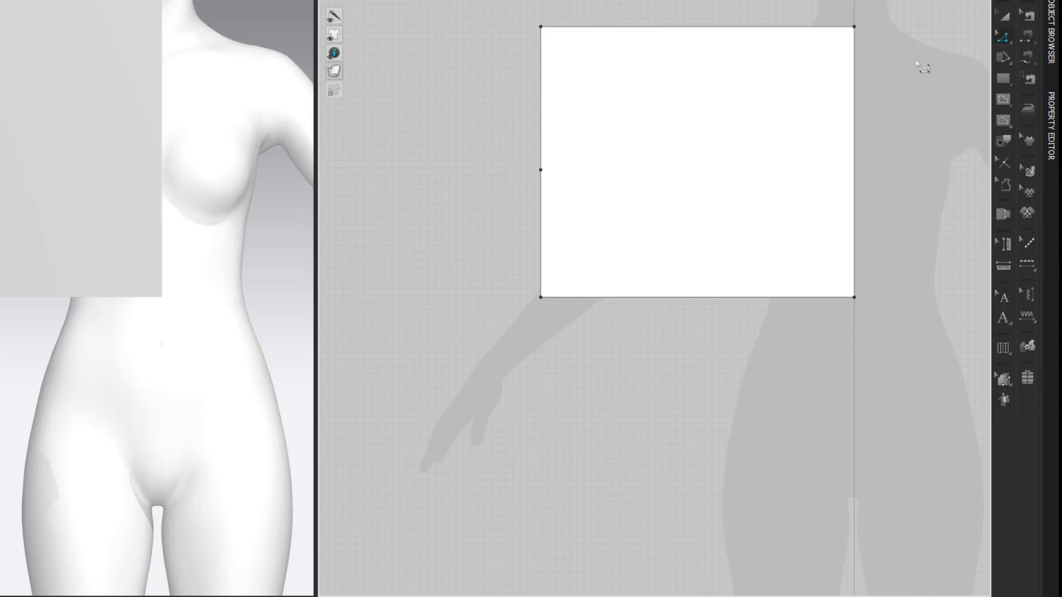
# - Draw a horizontal internal line from the left edge's split point across to the right edge
pyautogui.press('g')
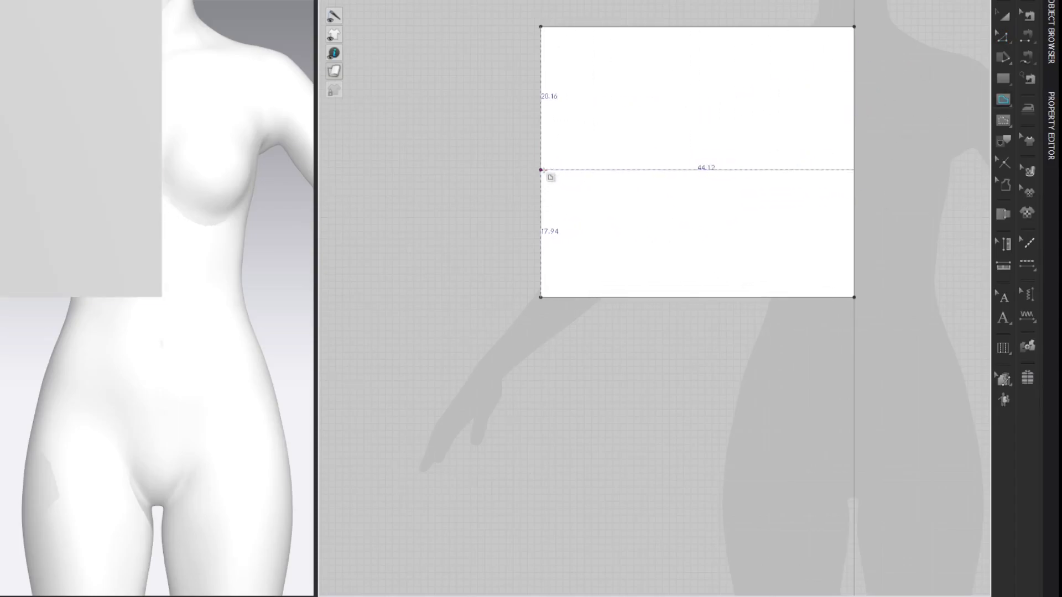
pyautogui.click(855, 171)
pyautogui.click(945, 48)
# - Split the horizontal internal line uniformly into 2 segments
pyautogui.press('x')
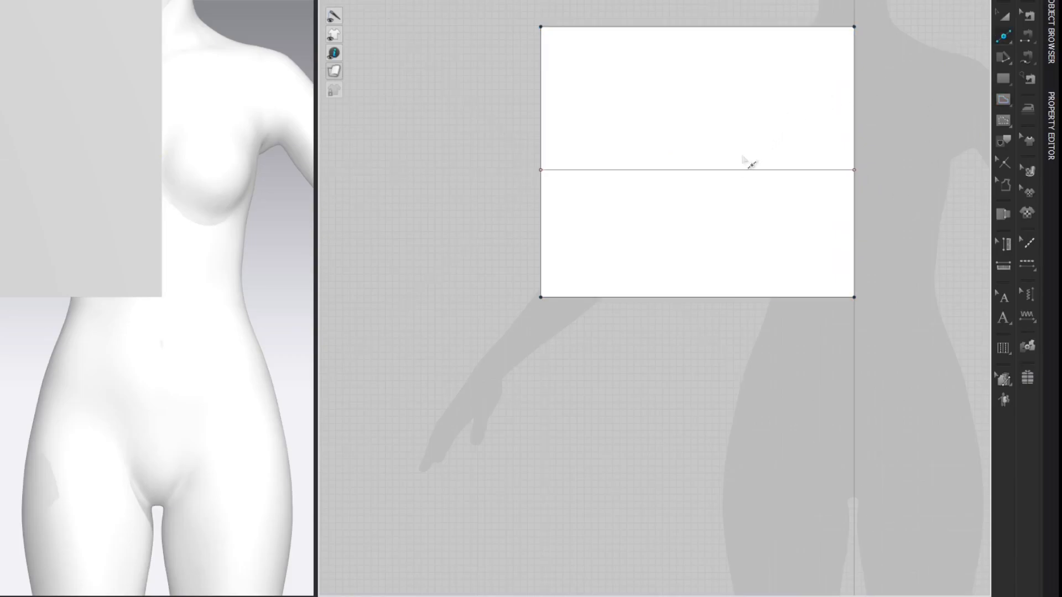
pyautogui.rightClick(732, 170)
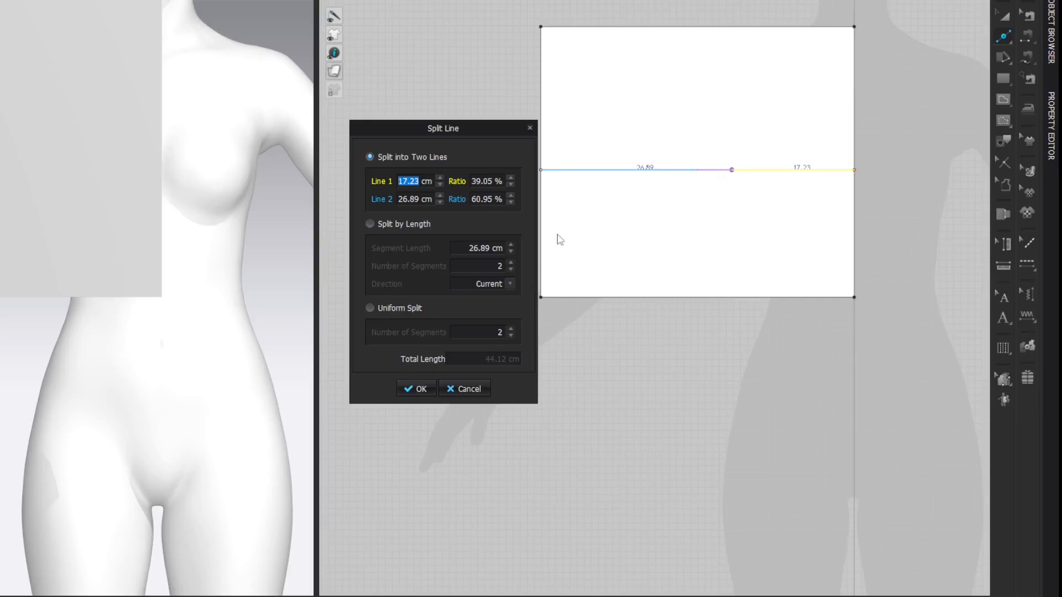
pyautogui.click(370, 308)
pyautogui.click(417, 390)
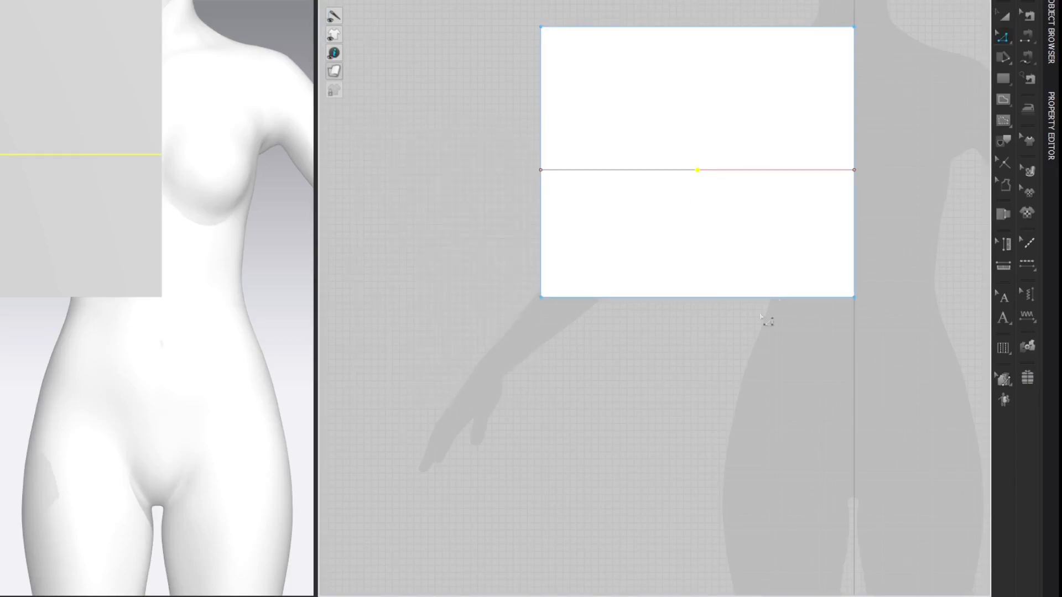
pyautogui.click(944, 57)
# - Draw a vertical internal line from the horizontal line's midpoint down to the bottom edge
pyautogui.press('g')
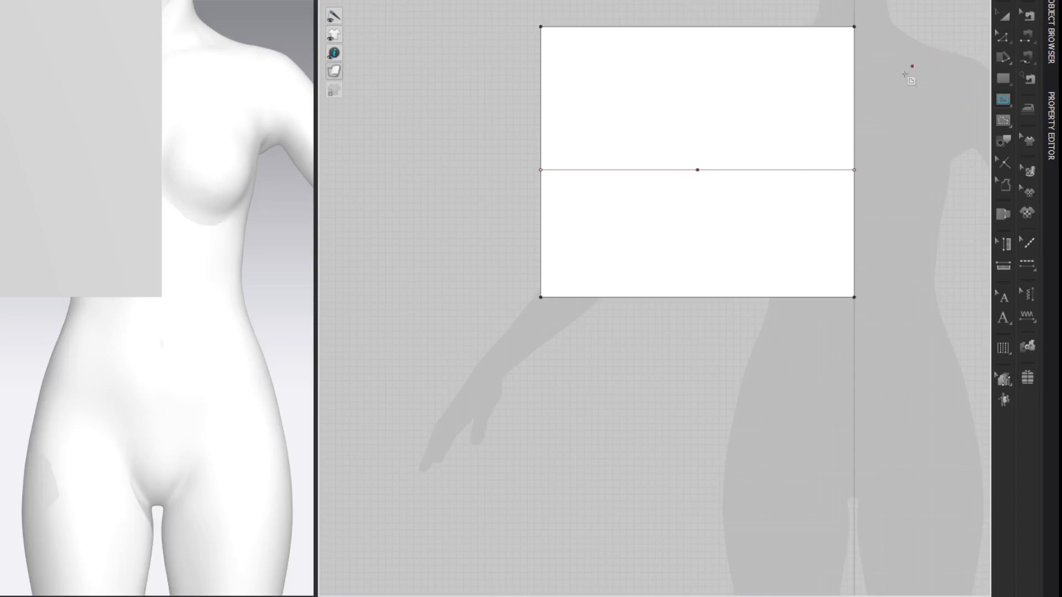
pyautogui.doubleClick(700, 299)
pyautogui.press('z')
pyautogui.click(935, 50)
# - Split the right half of the horizontal internal line at 80.64/6+2.5 cm from the right edge
pyautogui.press('x')
pyautogui.rightClick(841, 173)
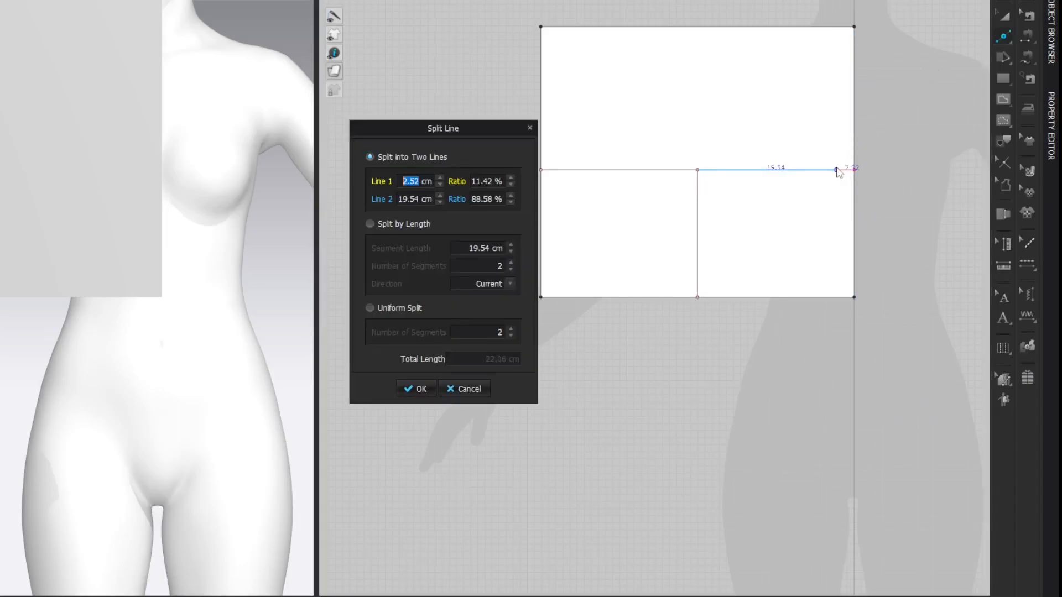
pyautogui.doubleClick(419, 187)
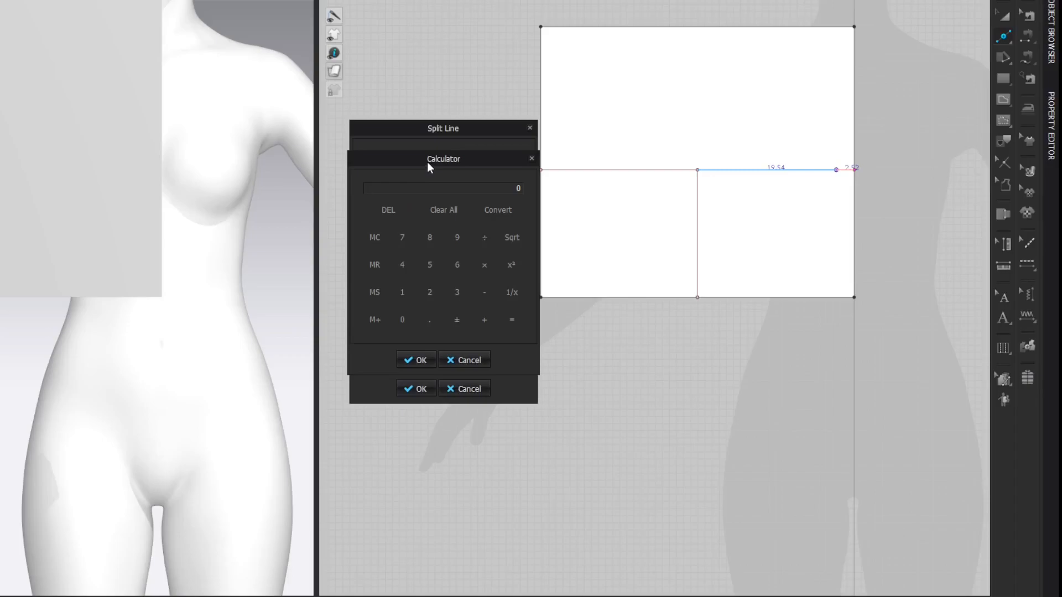
pyautogui.write('80.64/6+2.5=')
pyautogui.click(431, 358)
pyautogui.click(416, 384)
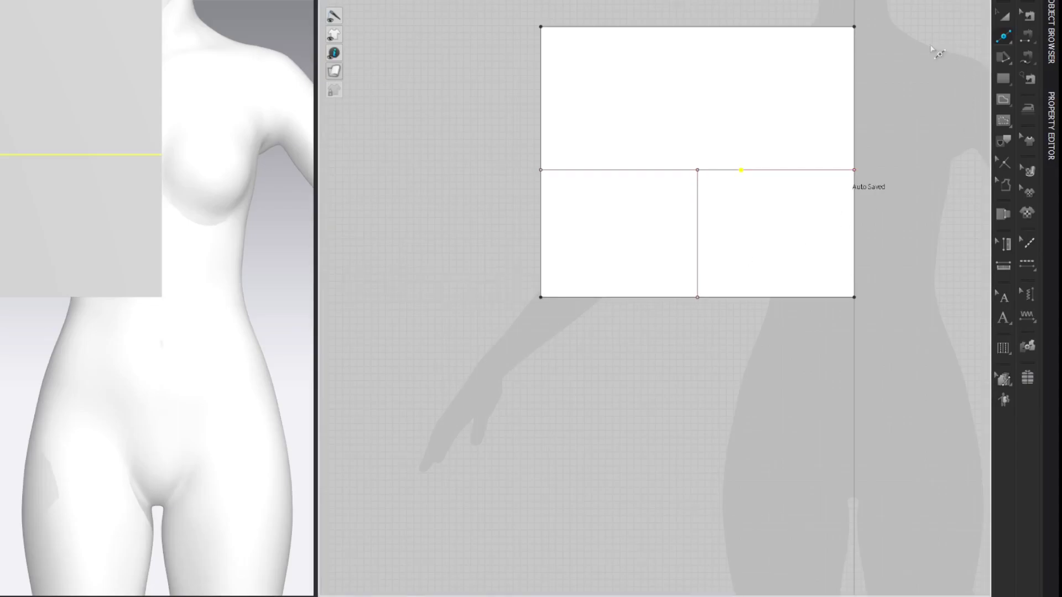
# - Draw a vertical internal line from the right half's split point up to the top edge
pyautogui.press('g')
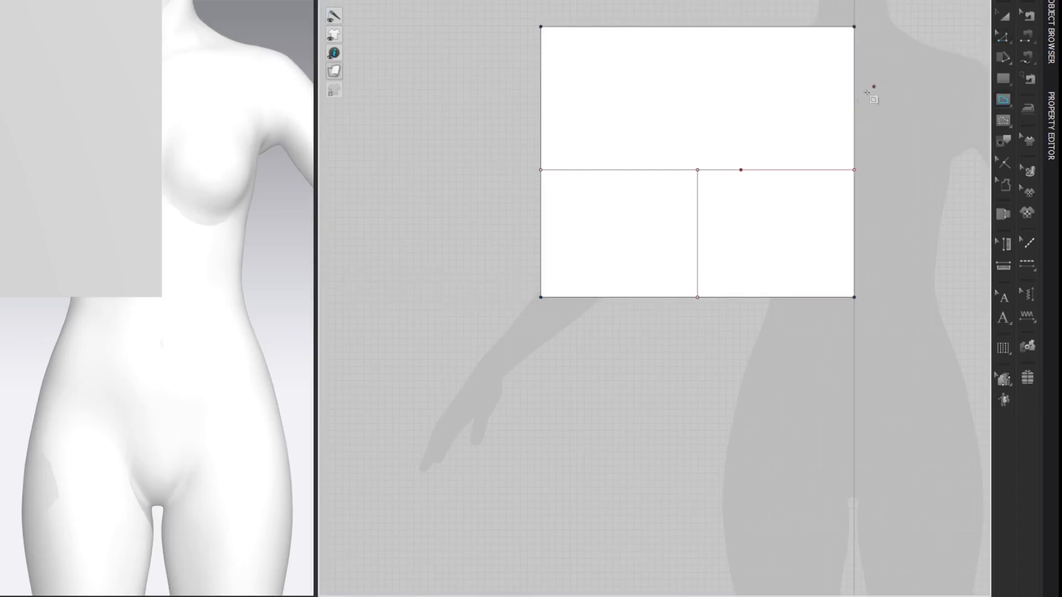
pyautogui.click(743, 170)
pyautogui.doubleClick(756, 26)
pyautogui.click(915, 53)
# - Split the left half of the horizontal internal line at 80.64/6+3.8 (17.24 cm) from the left edge
pyautogui.press('x')
pyautogui.click(591, 169)
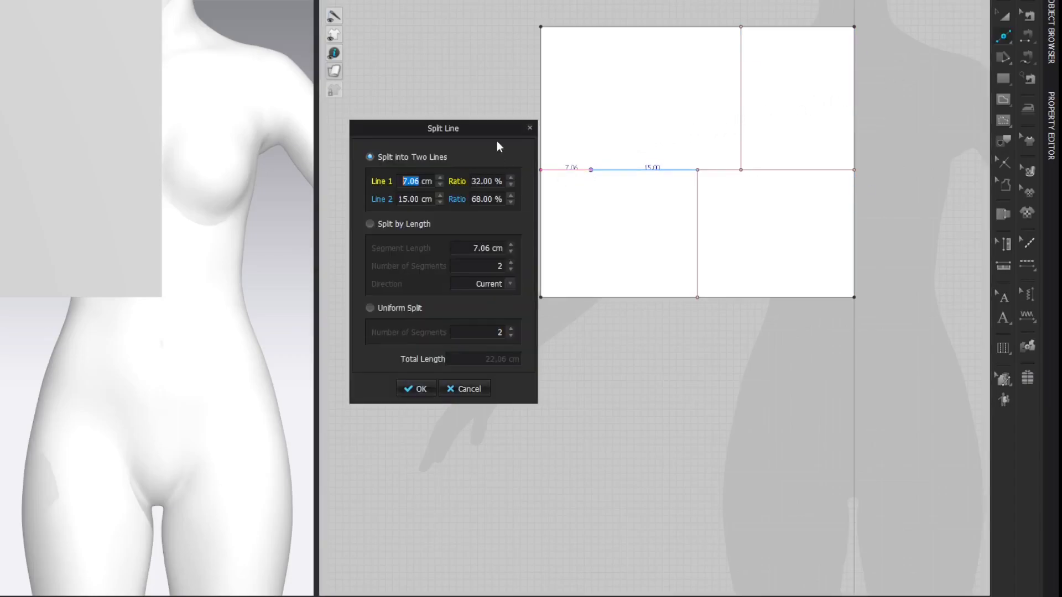
pyautogui.moveTo(491, 130); pyautogui.dragTo(441, 124)
pyautogui.rightClick(361, 172)
pyautogui.click(377, 181)
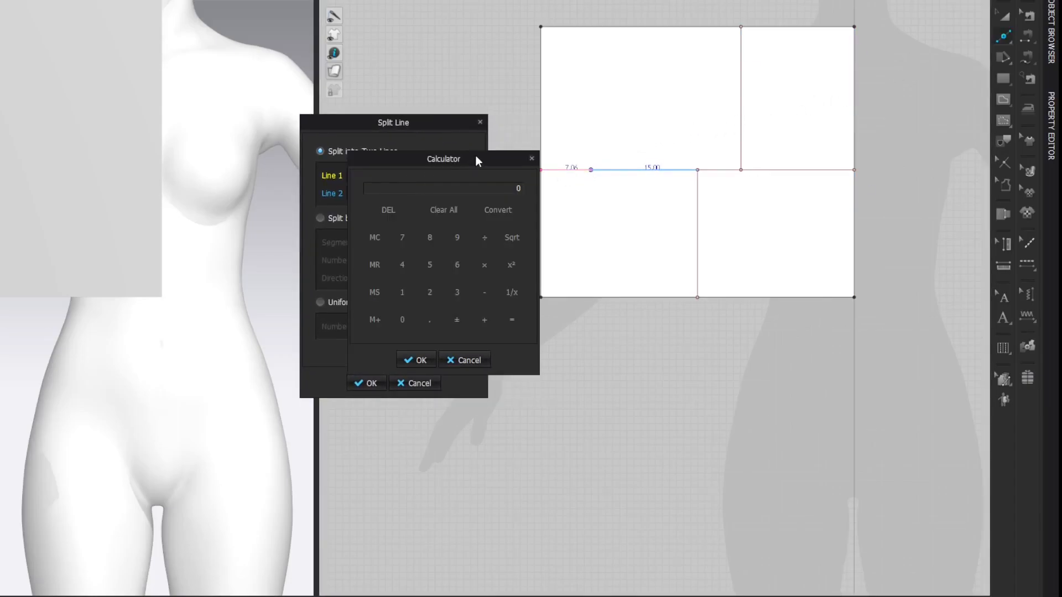
pyautogui.moveTo(475, 156); pyautogui.dragTo(416, 141)
pyautogui.write('80.6')
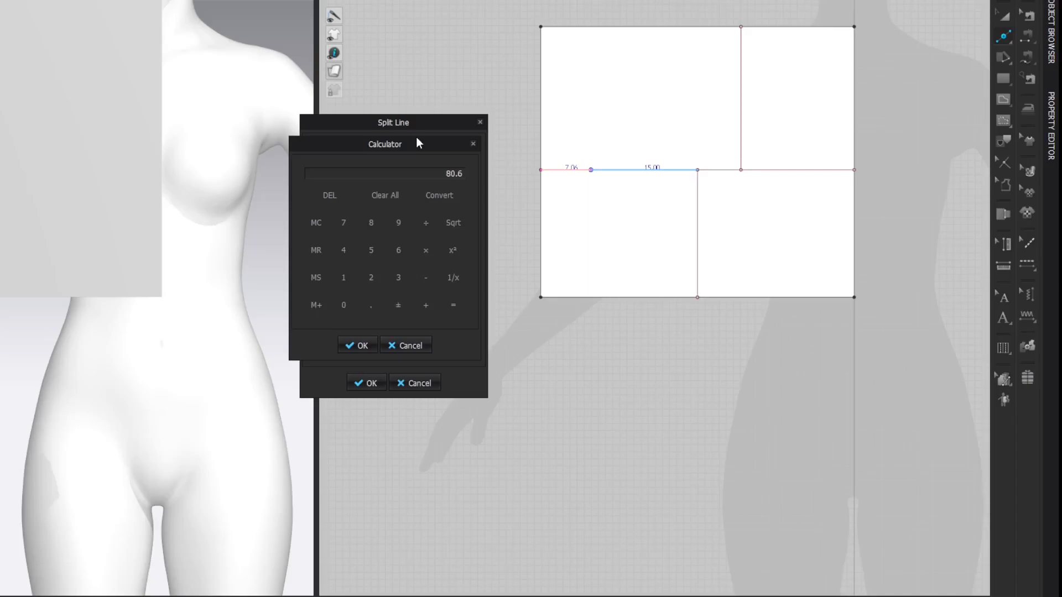
pyautogui.write('4/6')
pyautogui.press('Return')
pyautogui.write('3.8')
pyautogui.press('Return')
pyautogui.click(363, 343)
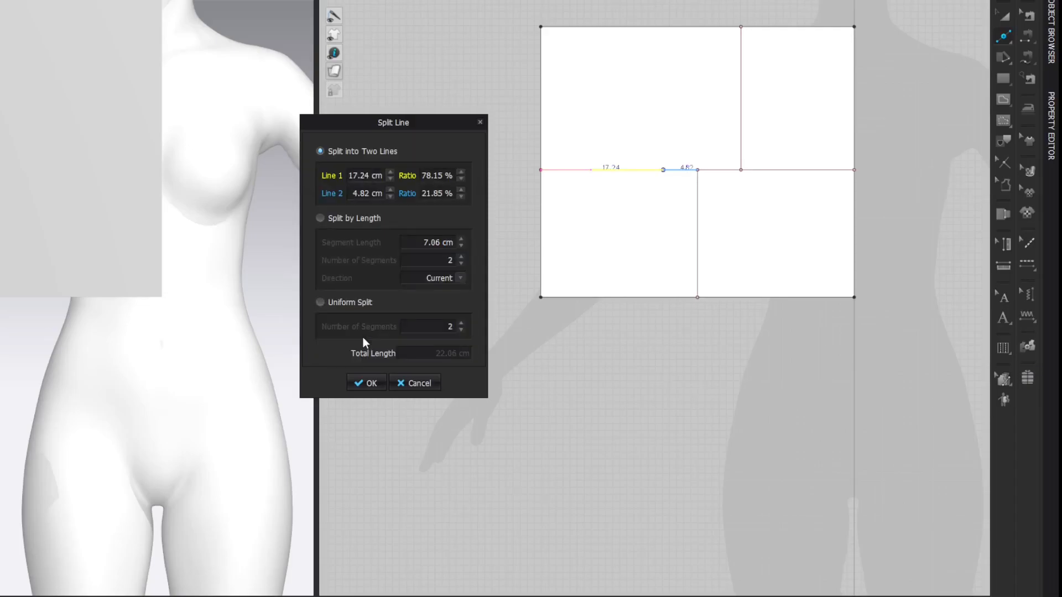
pyautogui.click(367, 383)
pyautogui.press('z')
pyautogui.click(939, 80)
# - Draw a vertical internal line from the left half's split point up to the top edge
pyautogui.press('g')
pyautogui.click(663, 170)
pyautogui.doubleClick(663, 26)
pyautogui.press('z')
pyautogui.click(915, 43)
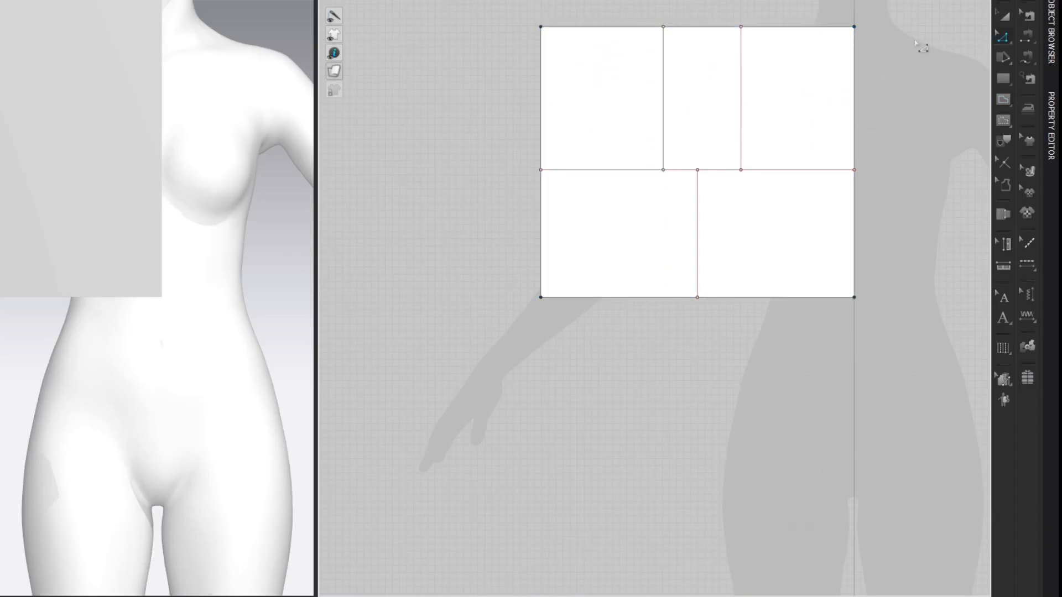
# - Split the frame's right edge at 80.64/12+1.6 (8.32 cm) down from the top corner
pyautogui.press('v')
pyautogui.rightClick(856, 40)
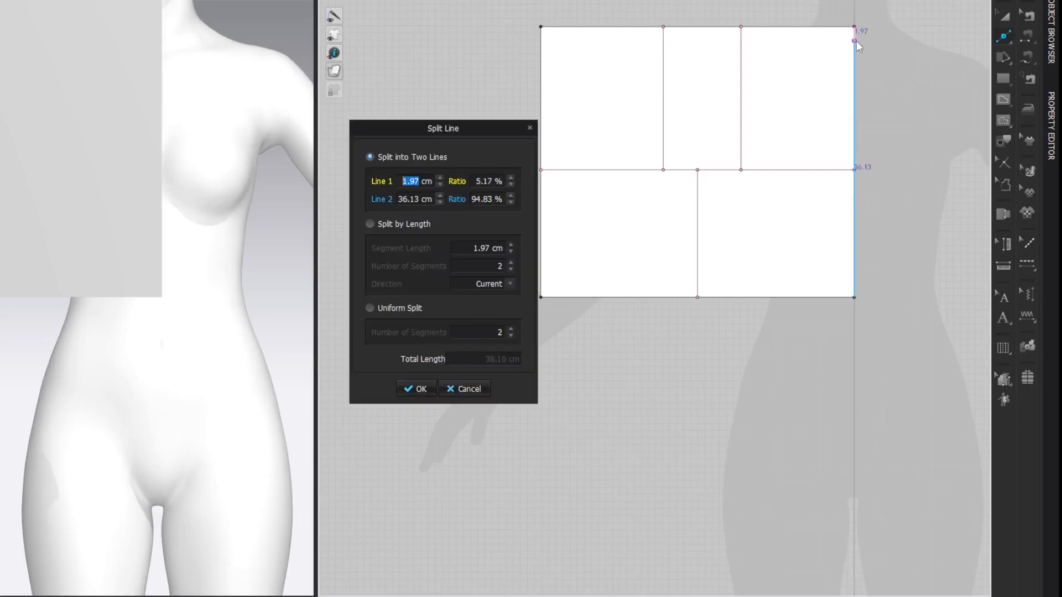
pyautogui.click(424, 187)
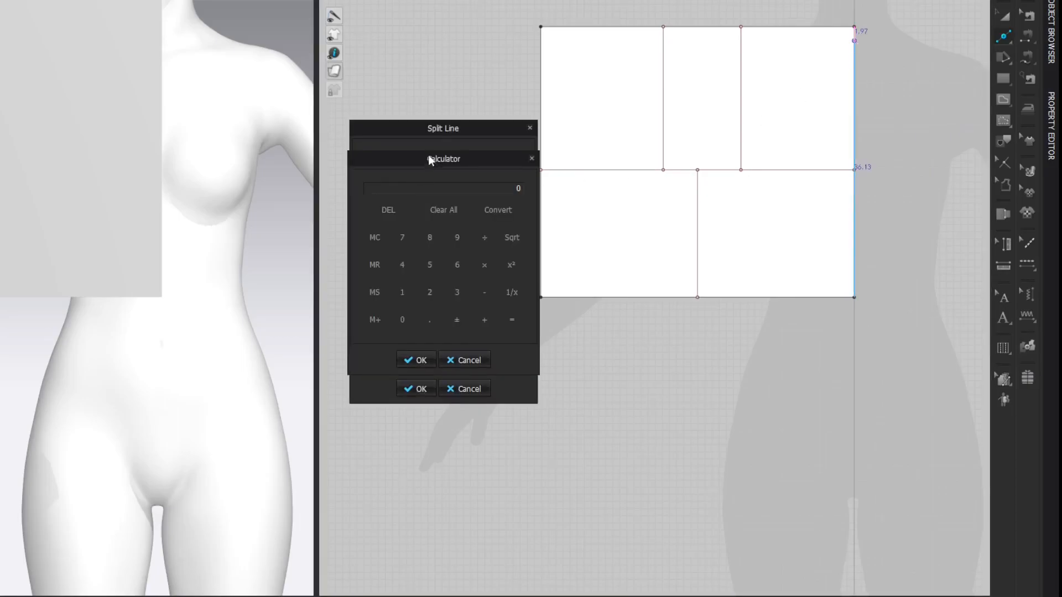
pyautogui.write('80.64/12')
pyautogui.press('Return')
pyautogui.write('1.6')
pyautogui.press('Return')
pyautogui.click(410, 360)
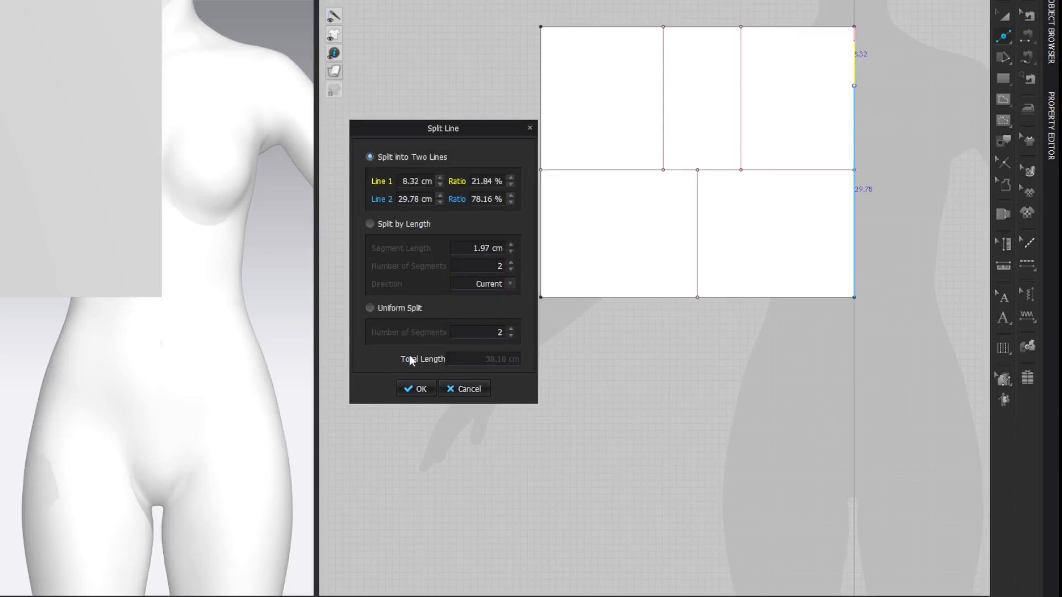
pyautogui.click(416, 389)
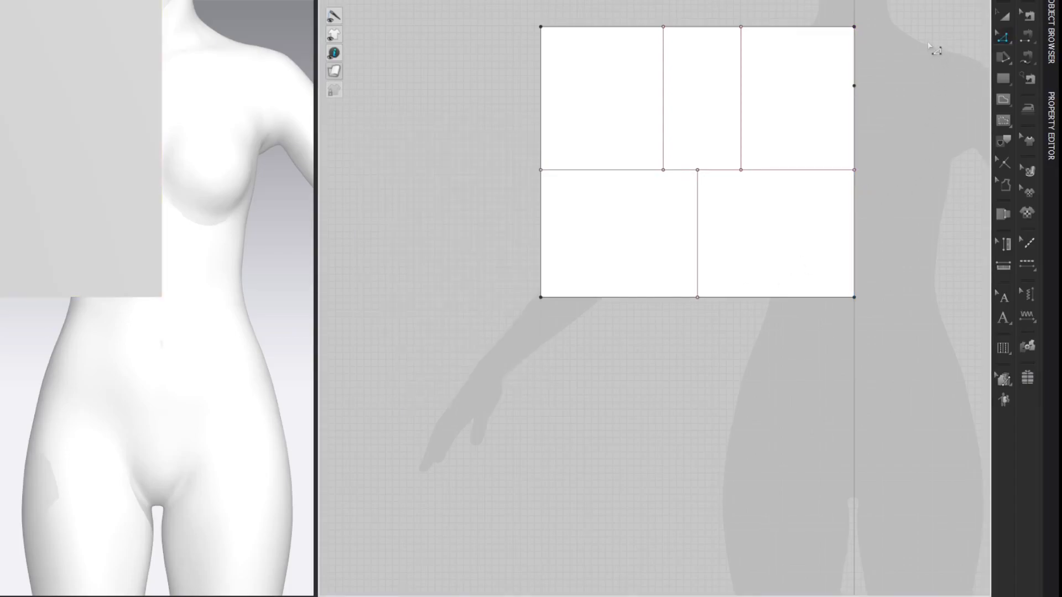
# - Split the frame's top edge at 80.64/12 (6.72 cm) from the right corner
pyautogui.press('v')
pyautogui.rightClick(830, 27)
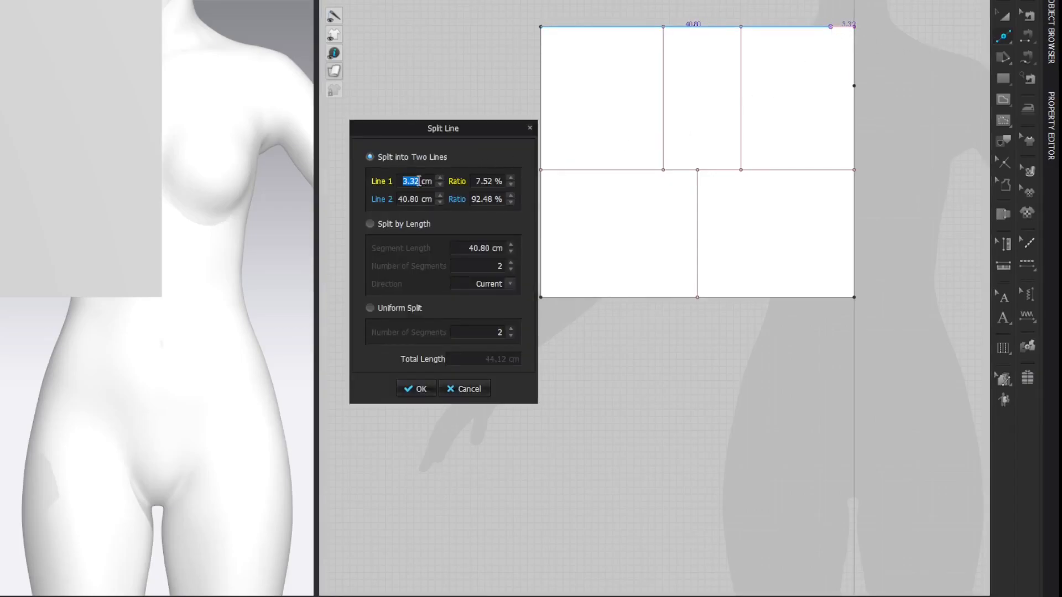
pyautogui.doubleClick(430, 193)
pyautogui.write('80.64/12=')
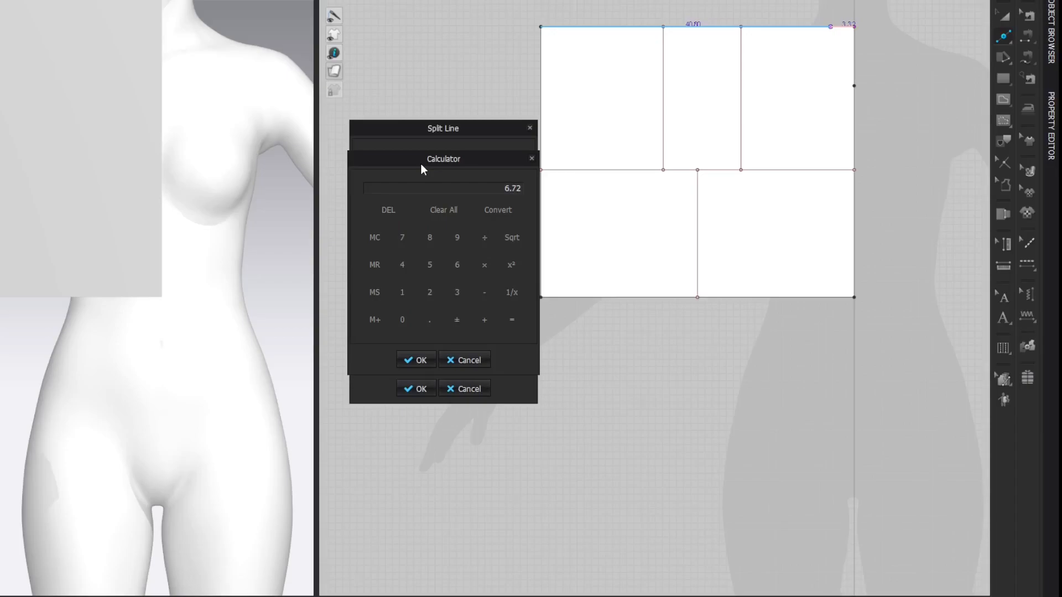
pyautogui.click(422, 361)
pyautogui.click(414, 387)
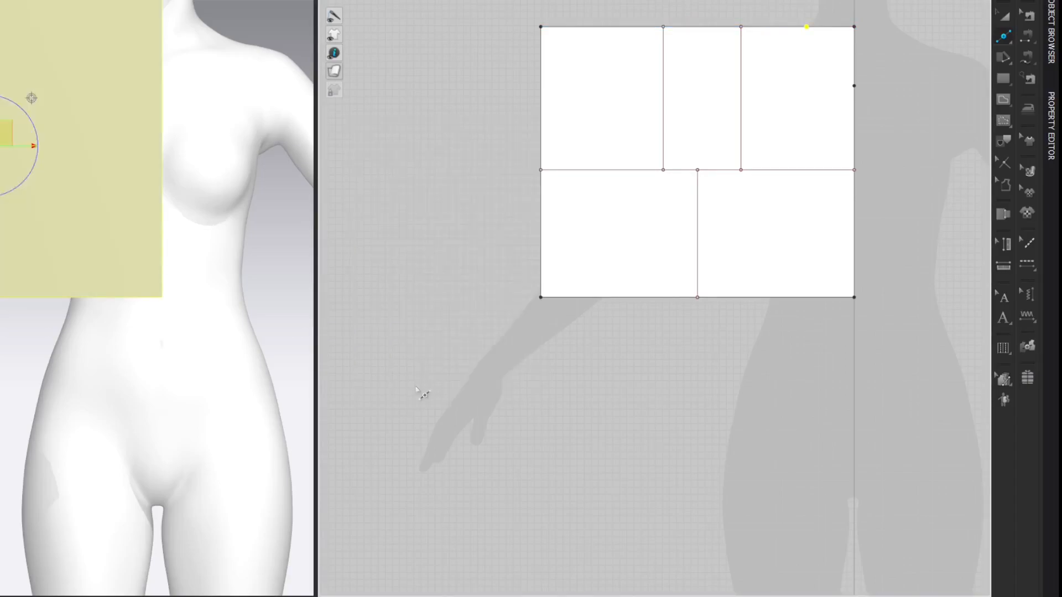
# - Draw a 0.6 cm vertical internal line downward from the top edge's new split point
pyautogui.click(1003, 100)
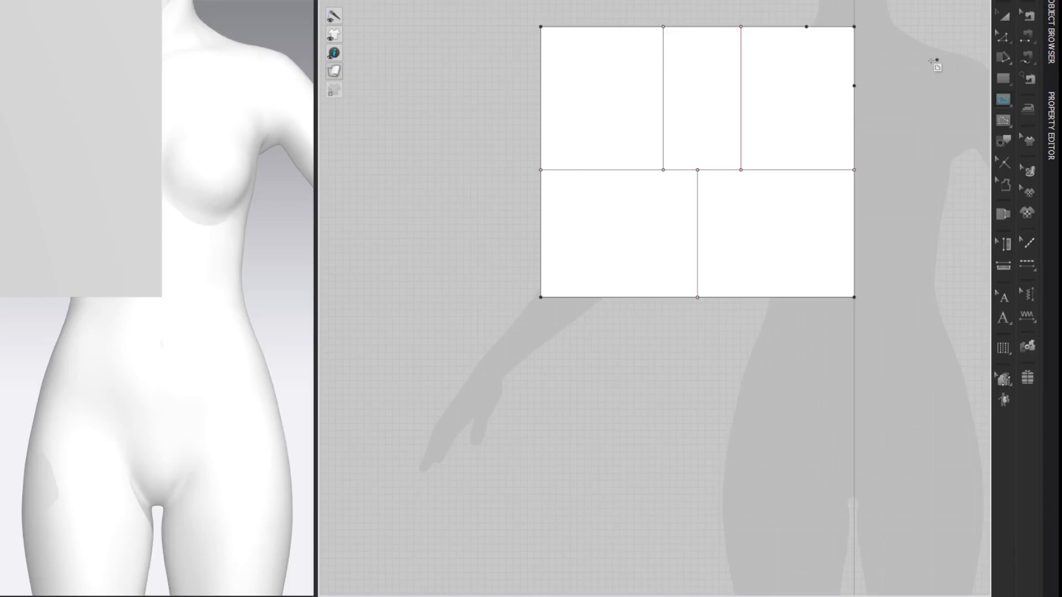
pyautogui.click(806, 46)
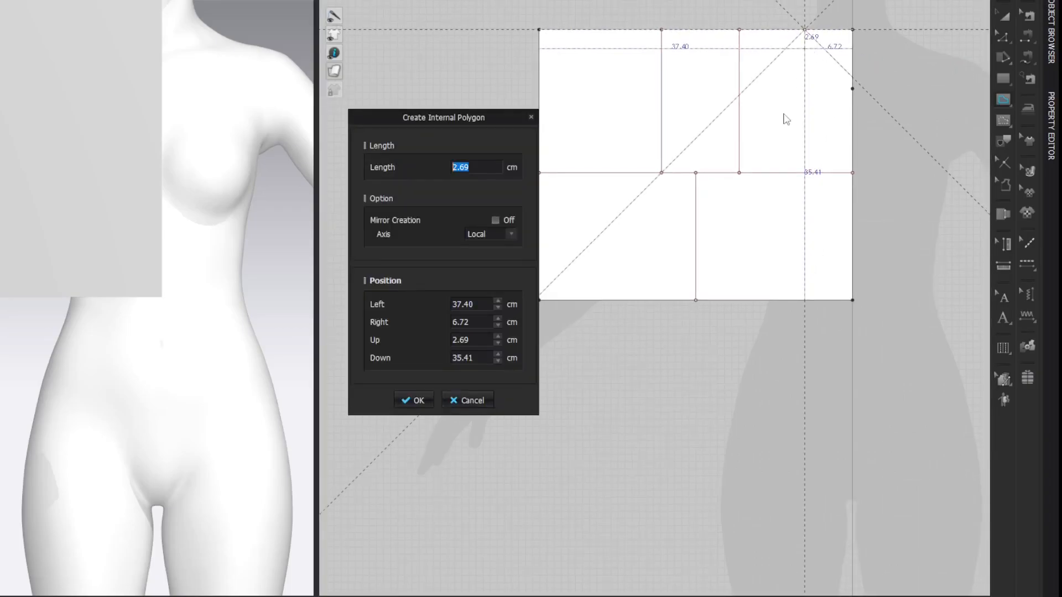
pyautogui.write('0.6')
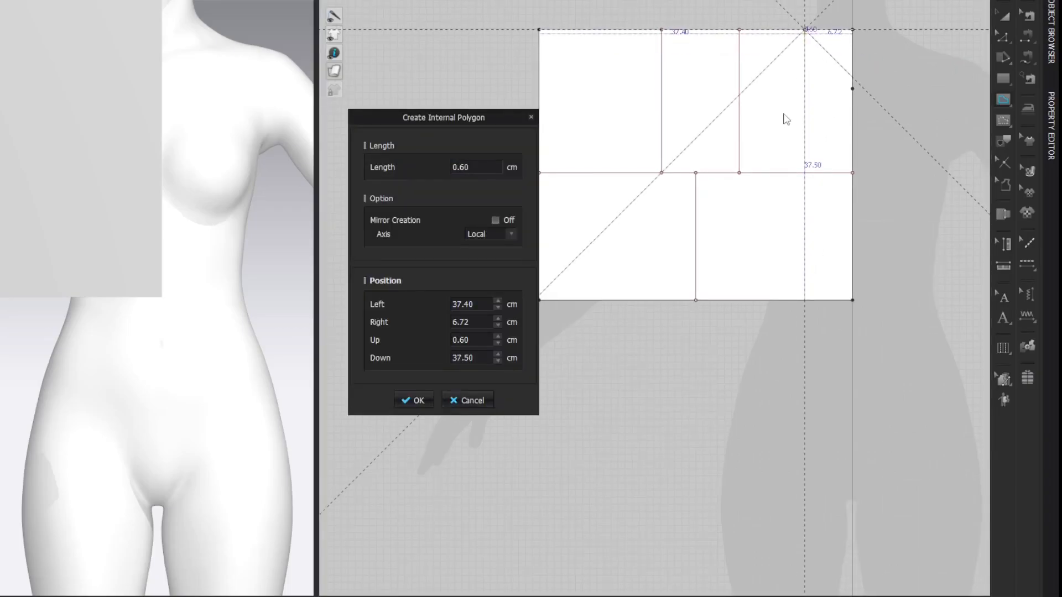
pyautogui.press('Return')
pyautogui.click(961, 23)
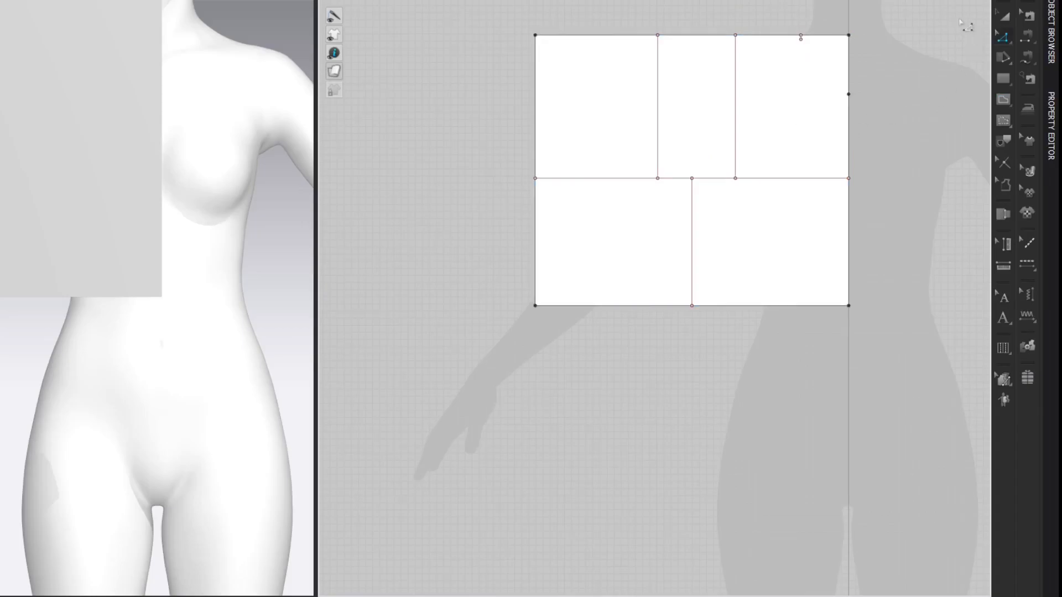
# - Draw an internal line from the 0.6 cm line's lower end to the right edge's split point and curve it into the front neckline
pyautogui.click(801, 38)
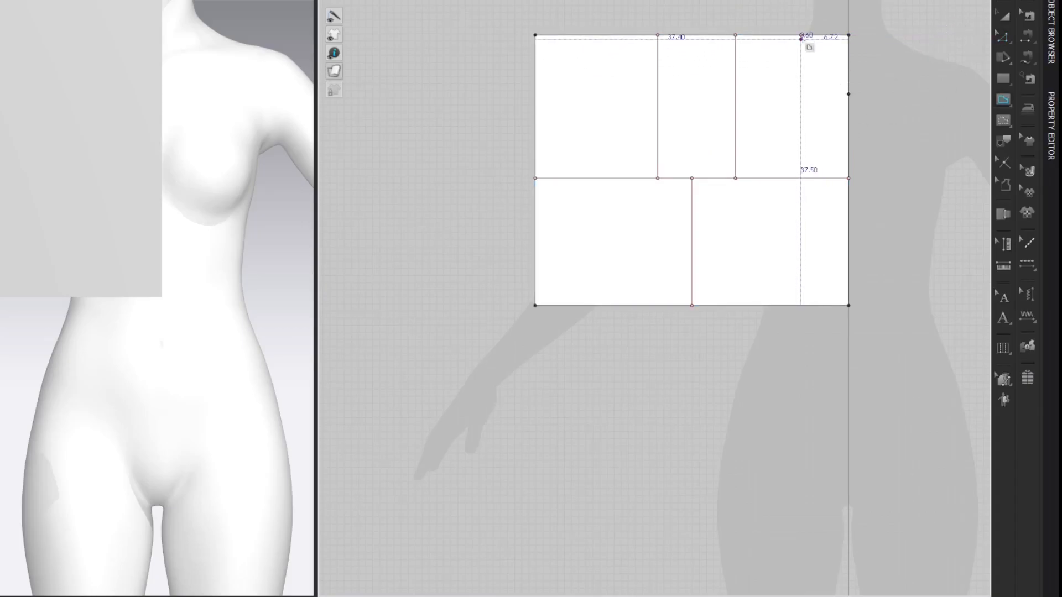
pyautogui.click(849, 94)
pyautogui.press('c')
pyautogui.moveTo(830, 74); pyautogui.dragTo(804, 73)
pyautogui.press('z')
pyautogui.click(946, 36)
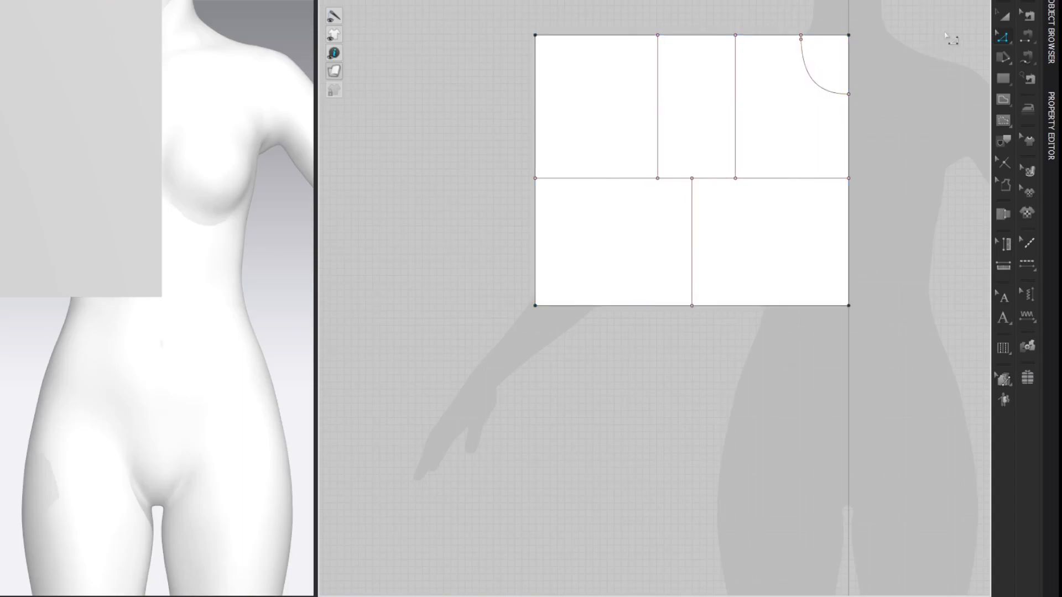
# - Split the upper vertical internal line nearest the neckline at 3.8 cm below the top edge
pyautogui.press('x')
pyautogui.click(735, 63)
pyautogui.write('3.8')
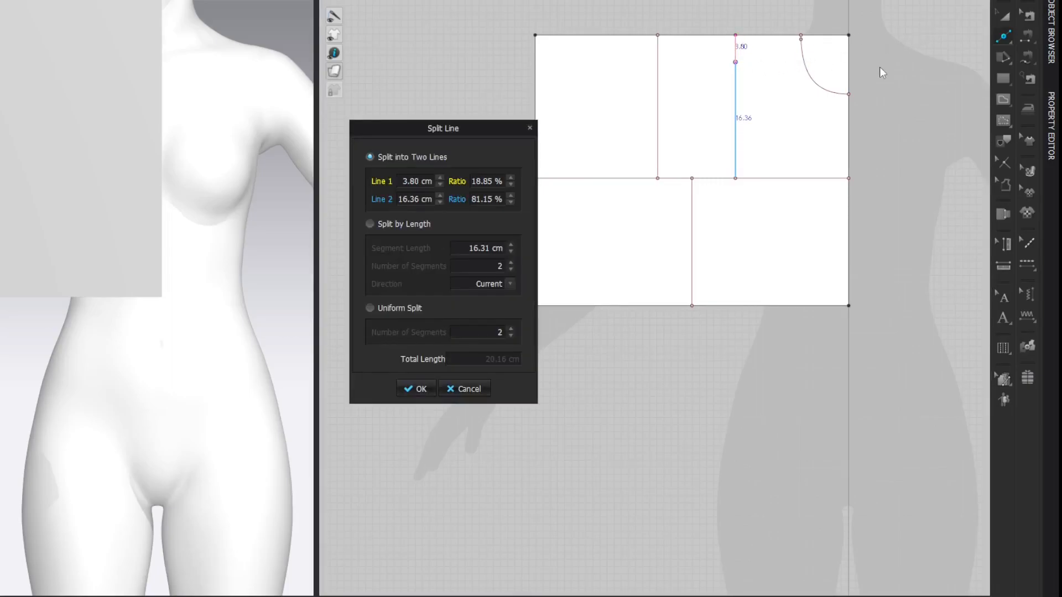
pyautogui.press('Return')
pyautogui.press('z')
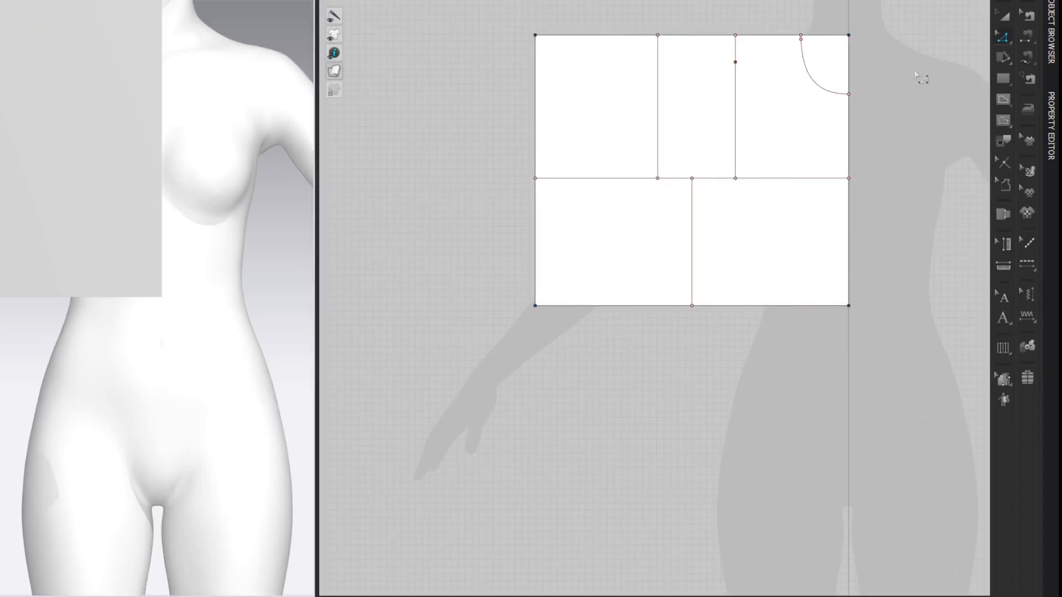
# - Freeze the bodice pattern piece in the 3D window
pyautogui.click(155, 128)
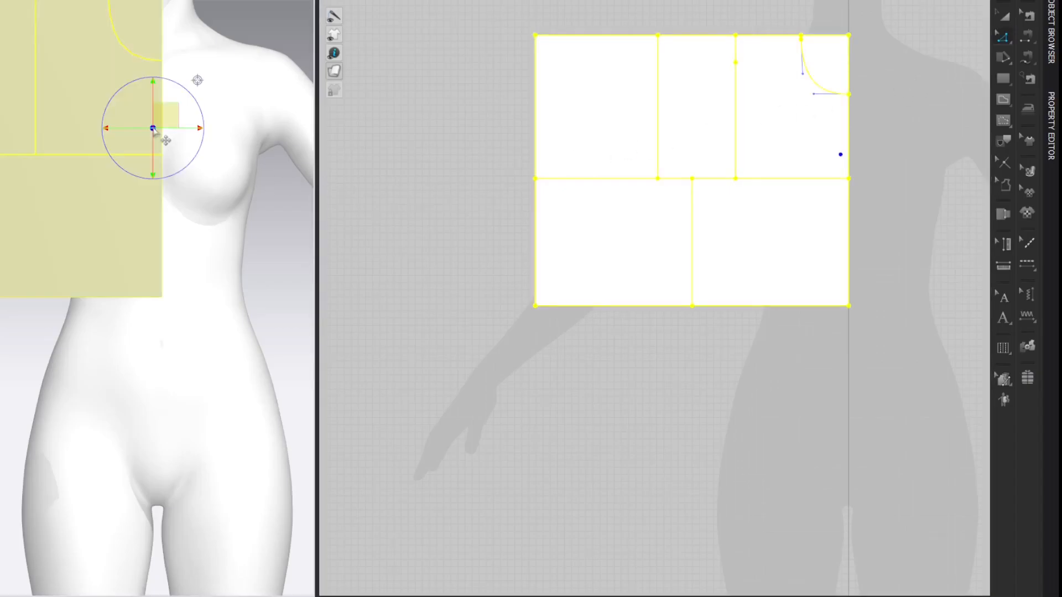
pyautogui.rightClick(153, 128)
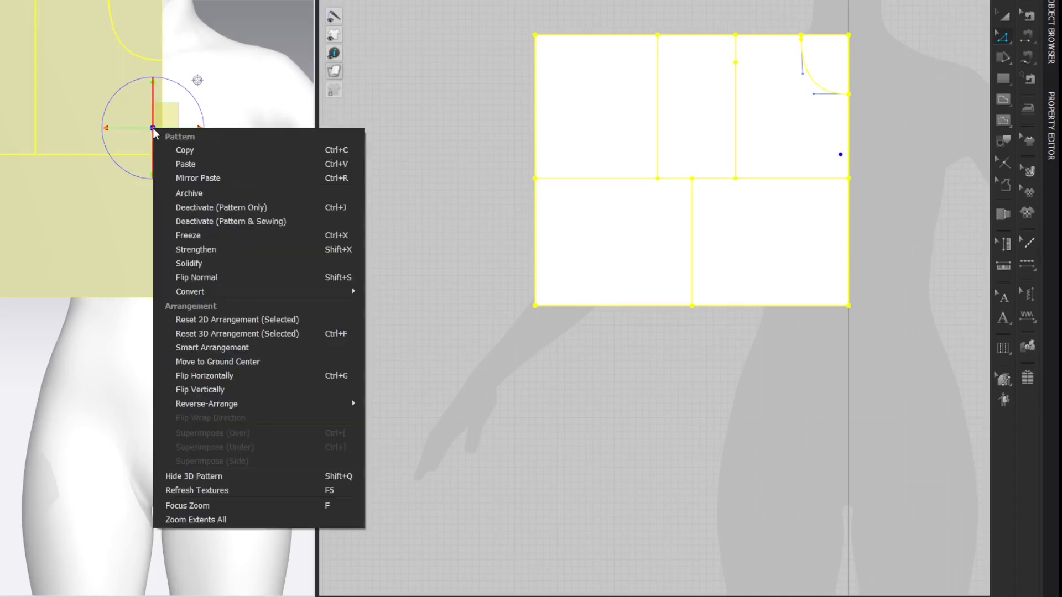
pyautogui.click(185, 234)
pyautogui.click(301, 47)
pyautogui.moveTo(174, 61); pyautogui.dragTo(261, 99, button='right')
pyautogui.scroll(-2, 236, 93)
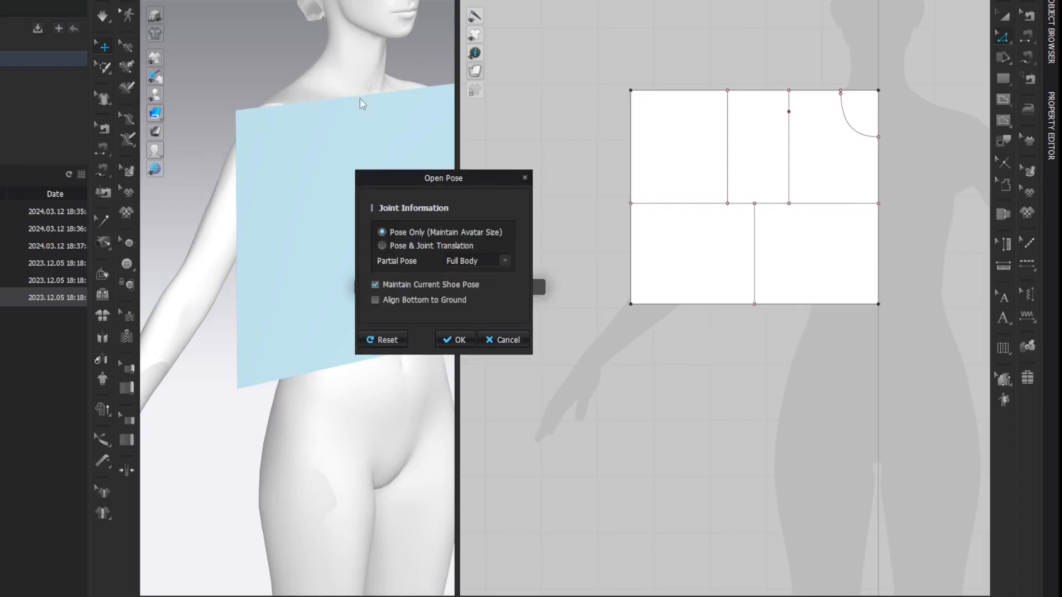
# - Apply the arms-down pose to the avatar's full body with pose only, maintaining the avatar size
pyautogui.click(457, 339)
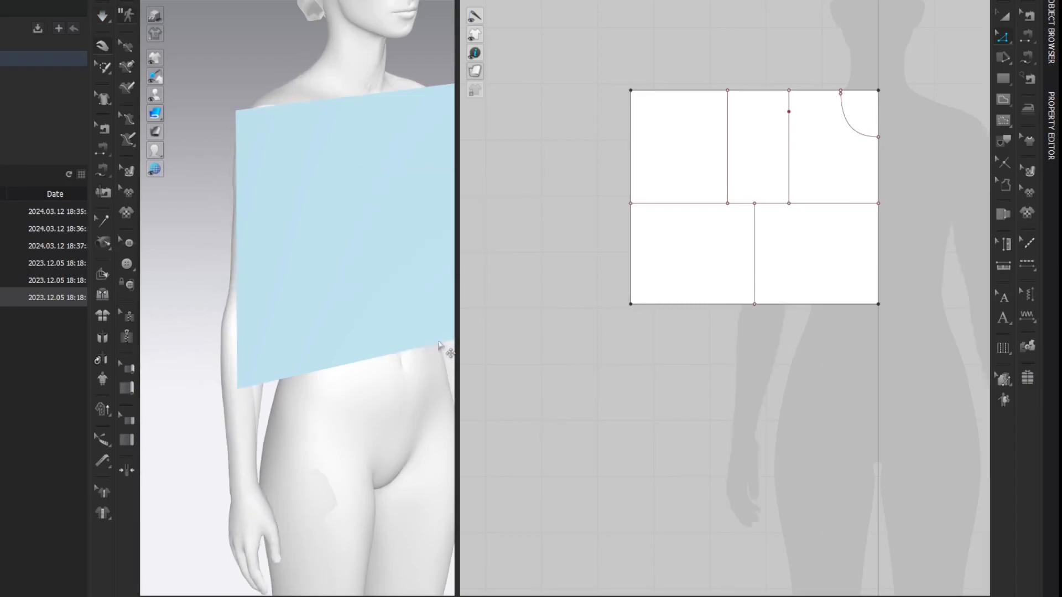
pyautogui.click(83, 2)
pyautogui.moveTo(115, 28); pyautogui.dragTo(115, 91, button='middle')
pyautogui.moveTo(116, 96); pyautogui.dragTo(142, 131, button='right')
pyautogui.moveTo(143, 132); pyautogui.dragTo(174, 138, button='middle')
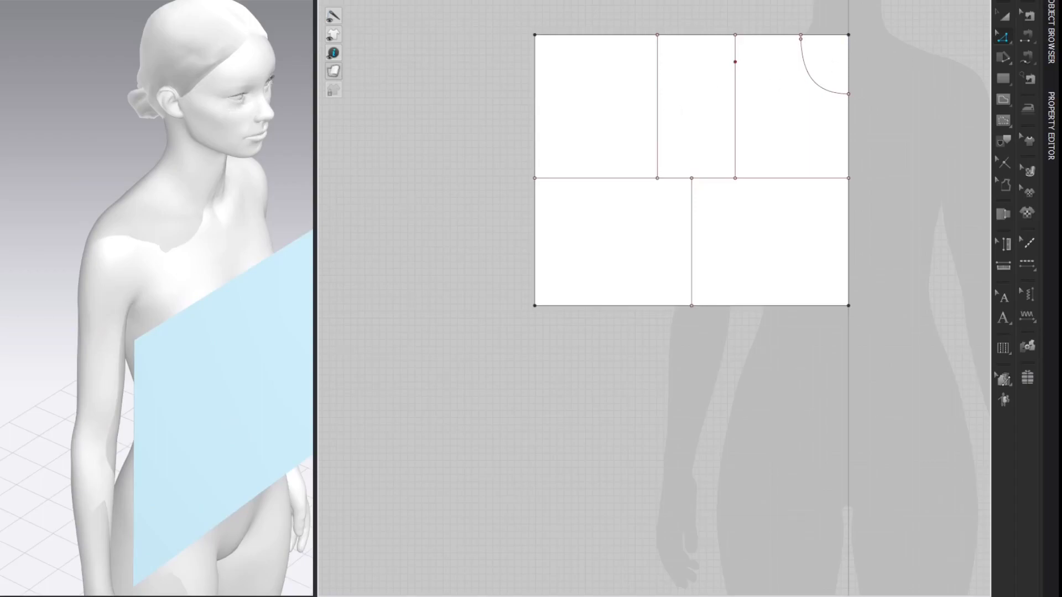
# - Measure the avatar's shoulder length from the base of the neck to the shoulder point
pyautogui.click(163, 185)
pyautogui.click(102, 240)
pyautogui.moveTo(77, 224); pyautogui.dragTo(63, 219, button='right')
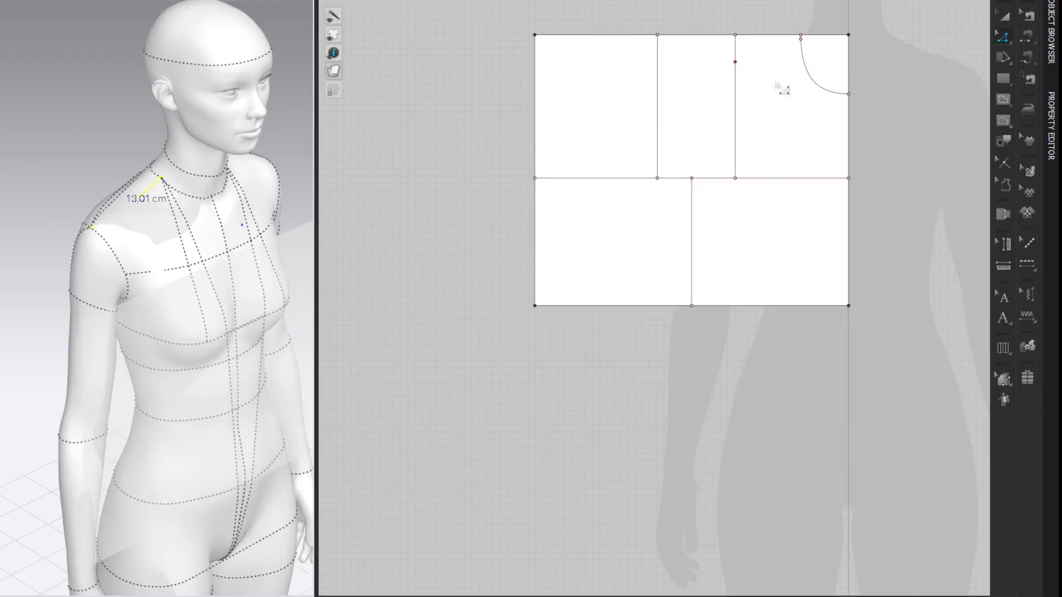
pyautogui.press('q')
pyautogui.moveTo(142, 133); pyautogui.dragTo(141, 114, button='right')
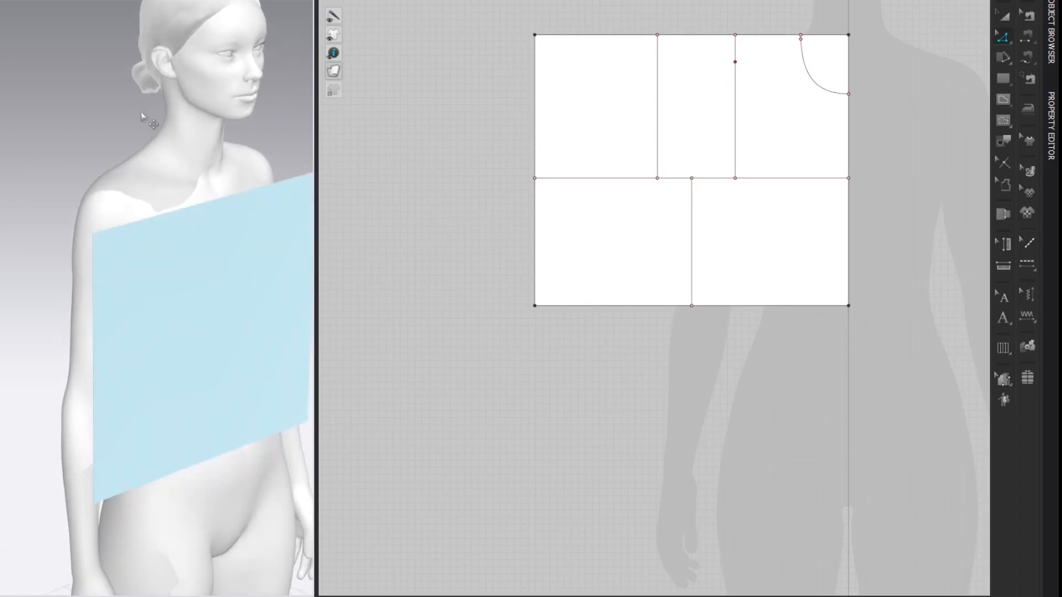
# - Return the avatar to the arms-out pose and show the pattern piece as translucent in 3D
pyautogui.hotkey('shift', 'c')
pyautogui.hotkey('ctrl', 'w')
pyautogui.scroll(-1, 142, 113)
pyautogui.moveTo(173, 109); pyautogui.dragTo(169, 91, button='middle')
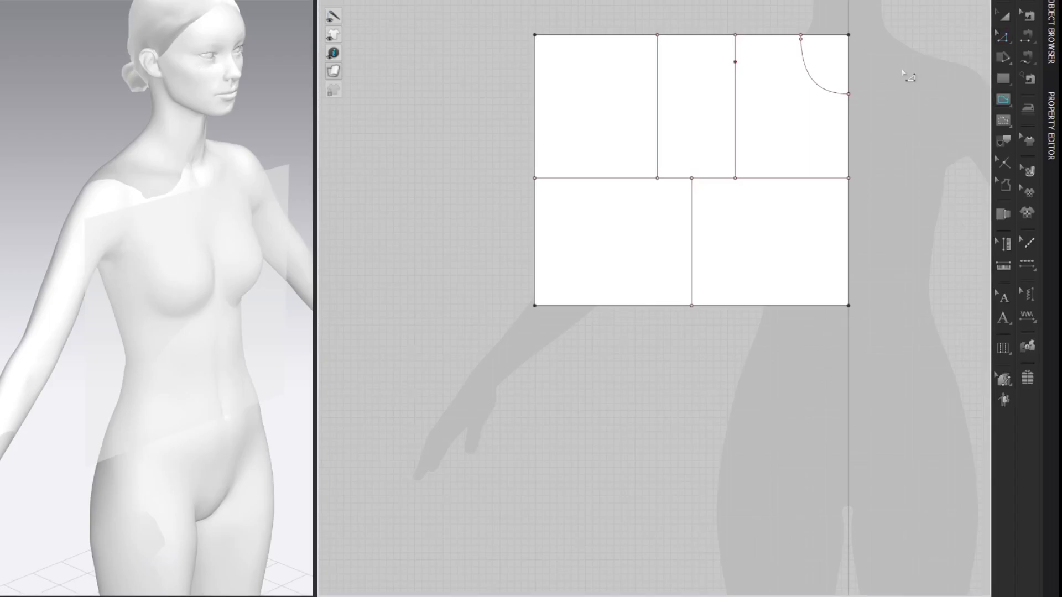
# - Draw a 13 cm shoulder line from the neckline's upper end through the 3.8 cm point on the vertical internal line
pyautogui.click(800, 38)
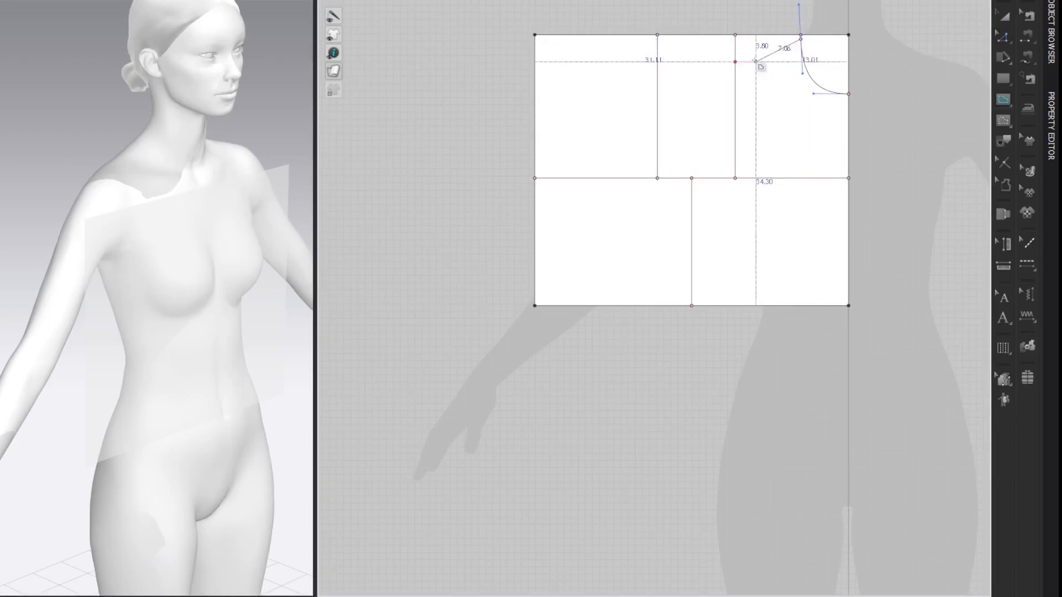
pyautogui.rightClick(735, 61)
pyautogui.write('13')
pyautogui.press('Return')
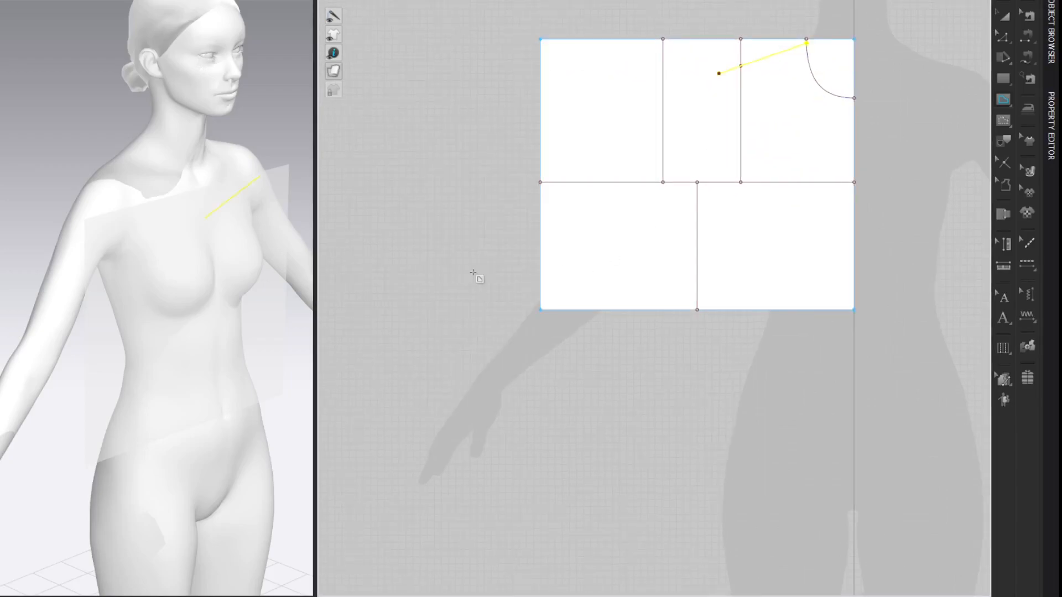
pyautogui.click(935, 99)
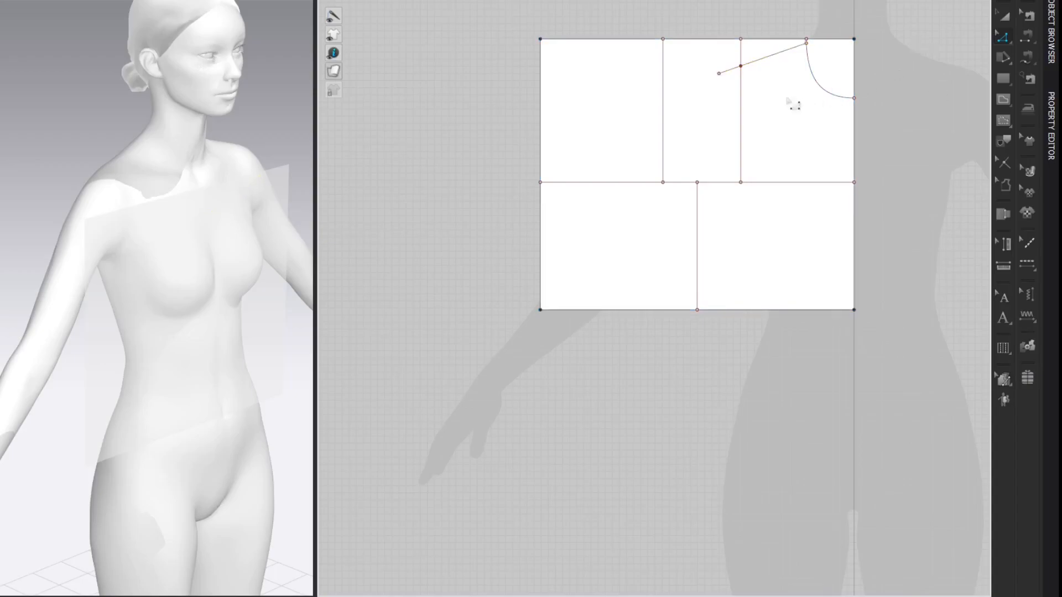
# - Add a reversed perpendicular internal line 5 cm long at 90° from the shoulder line's outer end
pyautogui.rightClick(720, 74)
pyautogui.moveTo(863, 141)
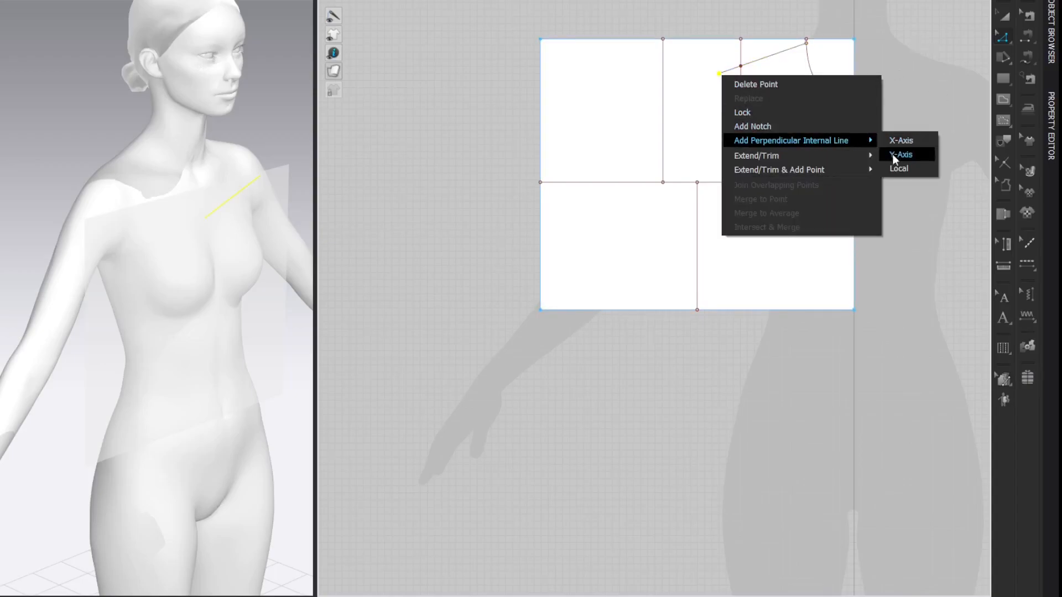
pyautogui.click(892, 155)
pyautogui.click(352, 302)
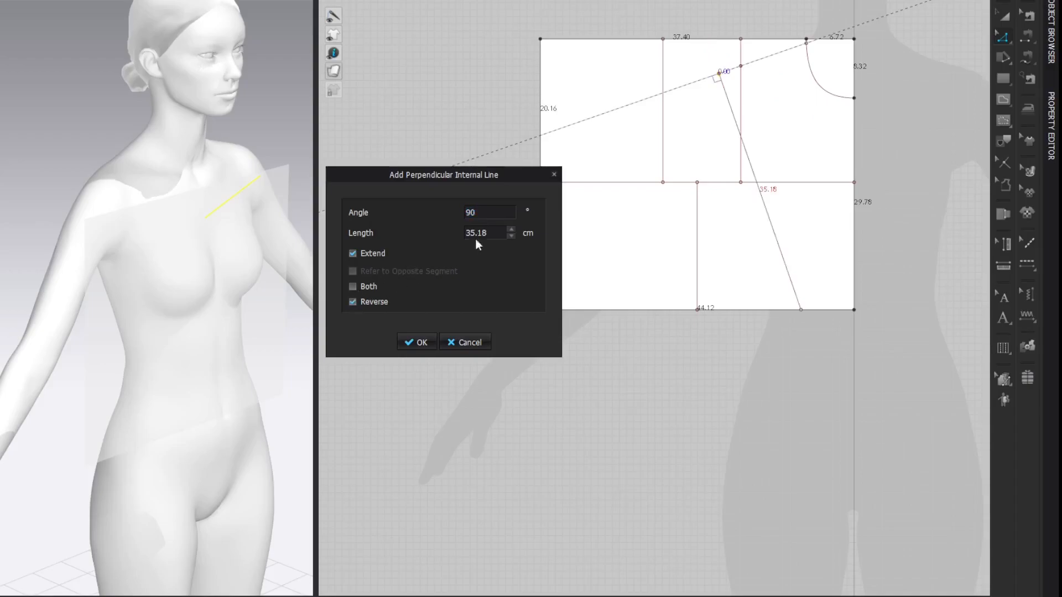
pyautogui.write('5')
pyautogui.press('Return')
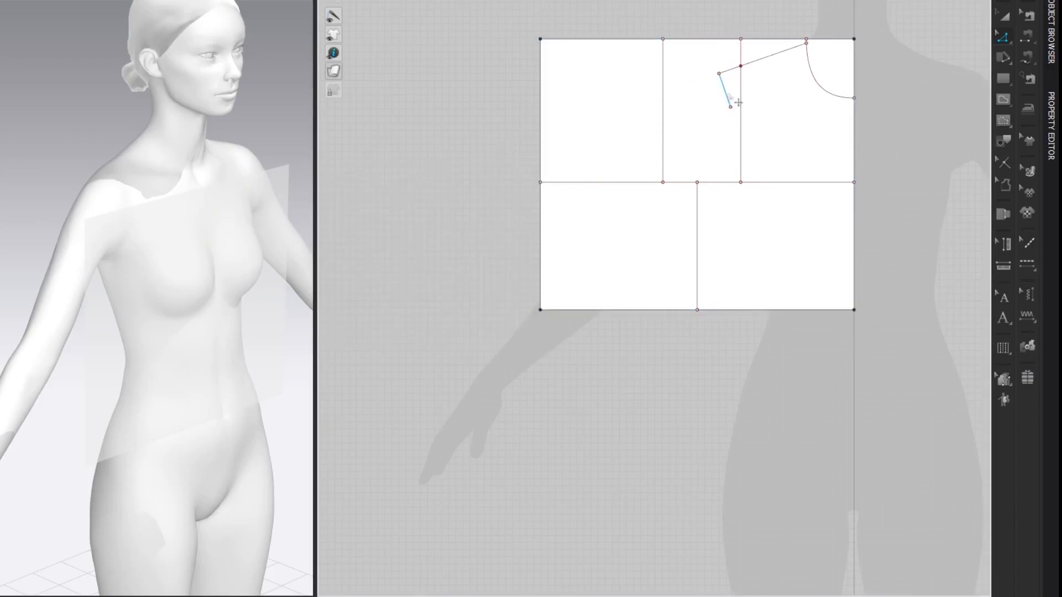
# - Draw the front armhole from the shoulder line's outer end to the side line's top, curving it along the 5 cm perpendicular guide
pyautogui.rightClick(726, 91)
pyautogui.click(753, 221)
pyautogui.click(697, 182)
pyautogui.press('c')
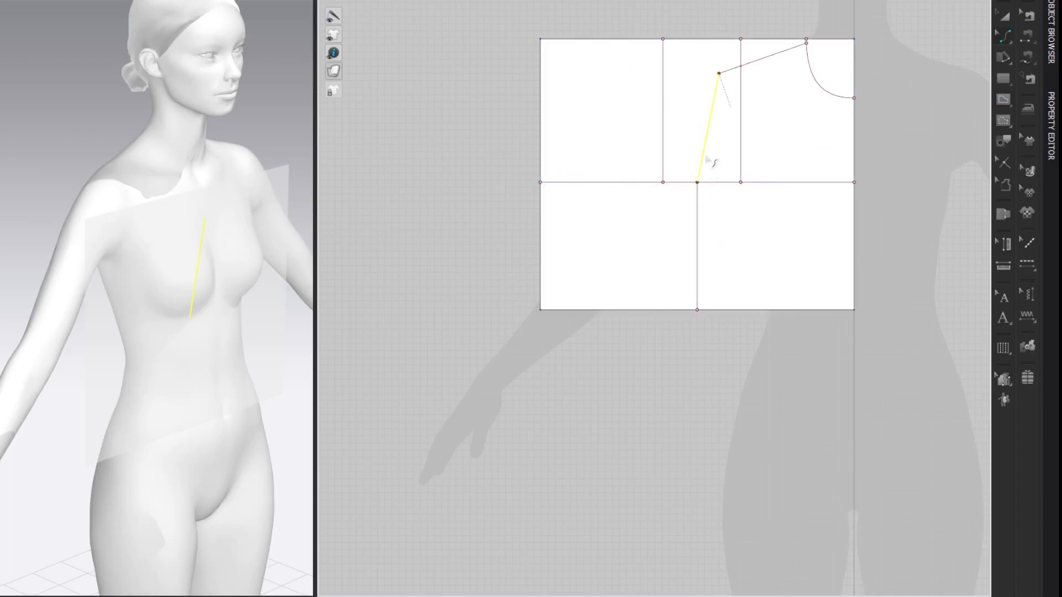
pyautogui.moveTo(706, 142); pyautogui.dragTo(750, 189)
pyautogui.press('z')
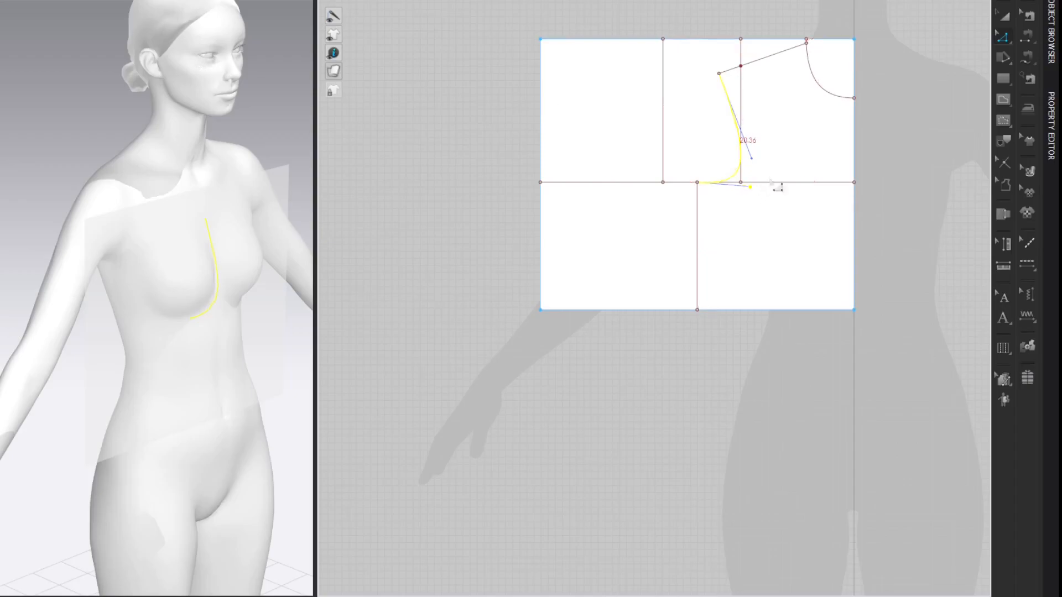
pyautogui.click(935, 19)
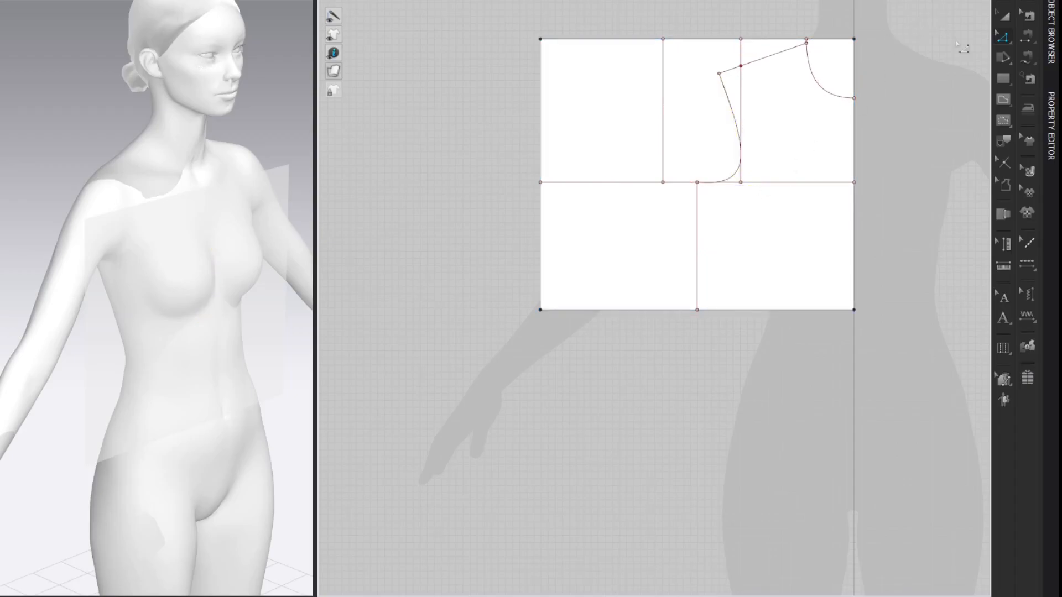
# - Split the front section of the horizontal internal line, beside the right edge, uniformly into two segments
pyautogui.press('x')
pyautogui.rightClick(814, 182)
pyautogui.click(370, 308)
pyautogui.click(406, 389)
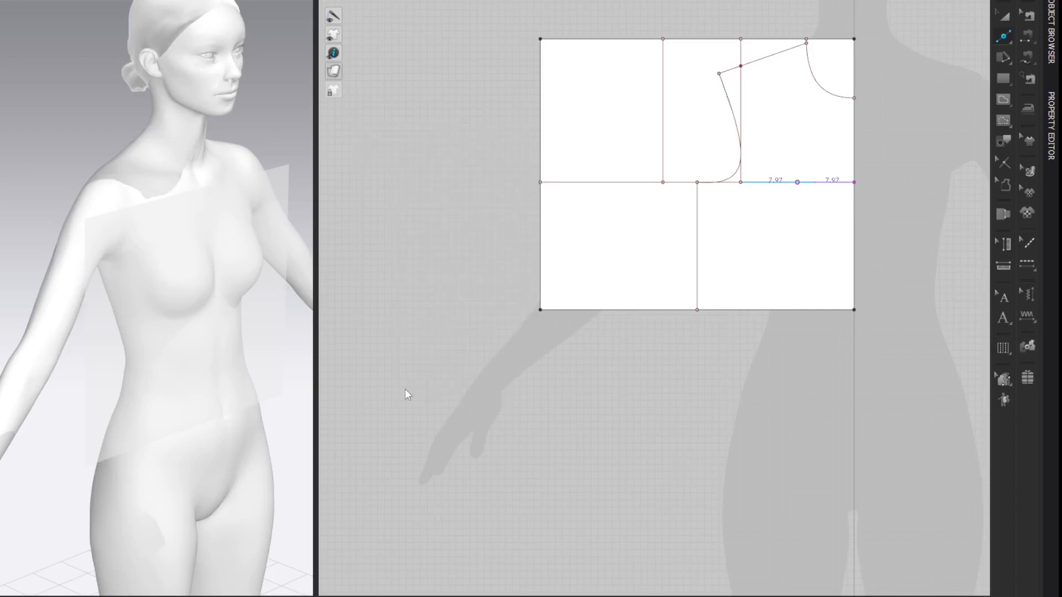
pyautogui.press('z')
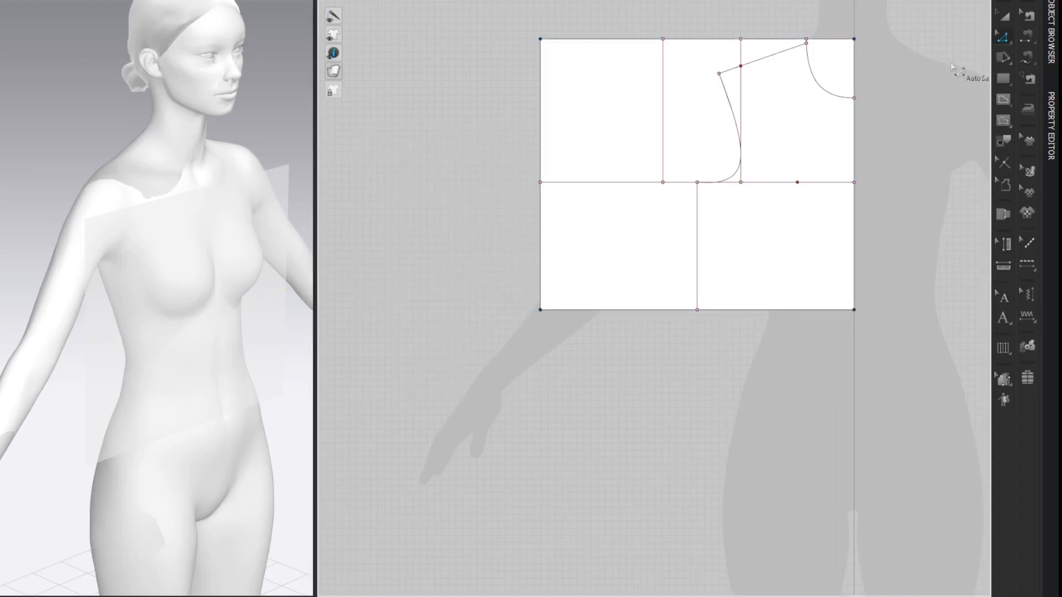
# - Draw a vertical internal line from the front section's midpoint down to the bottom edge
pyautogui.press('g')
pyautogui.click(798, 182)
pyautogui.doubleClick(797, 310)
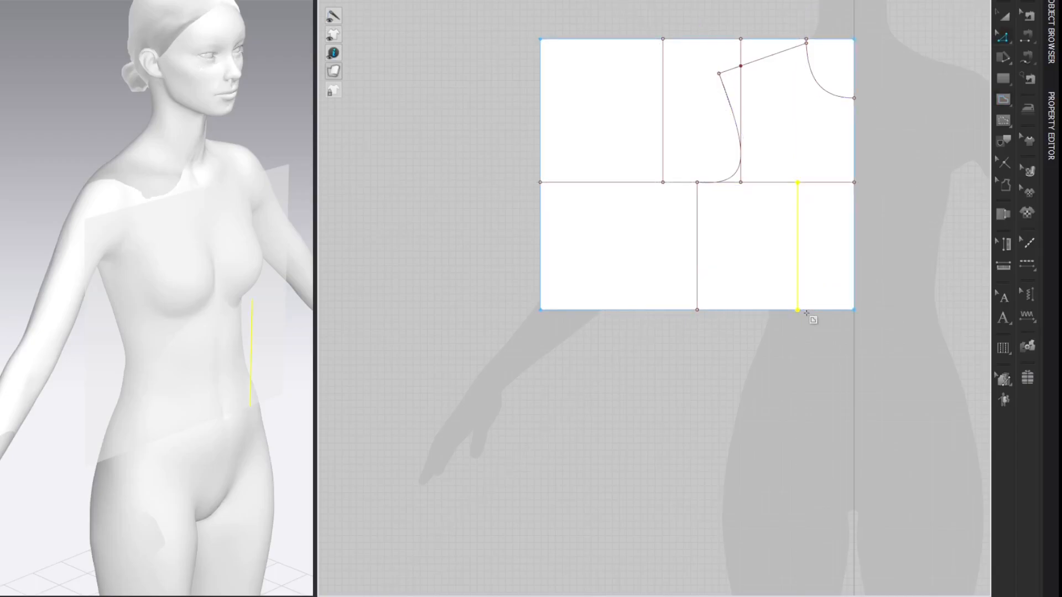
# - Look up the avatar's HPS to Apex length and draw an internal line of about 25.1 cm from the shoulder's neck end to the front vertical line
pyautogui.click(948, 96)
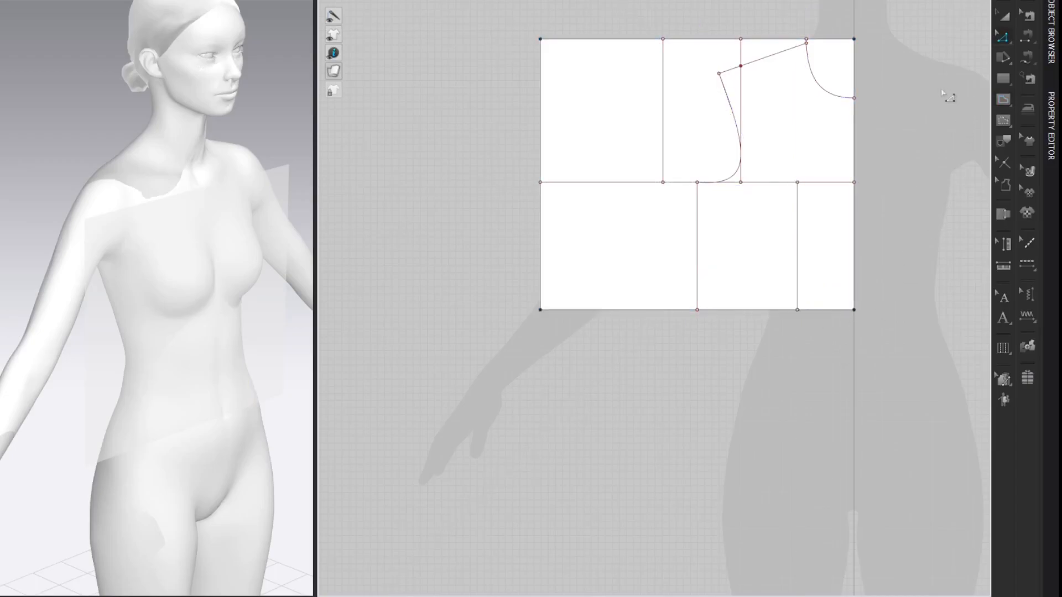
pyautogui.rightClick(164, 58)
pyautogui.click(162, 58)
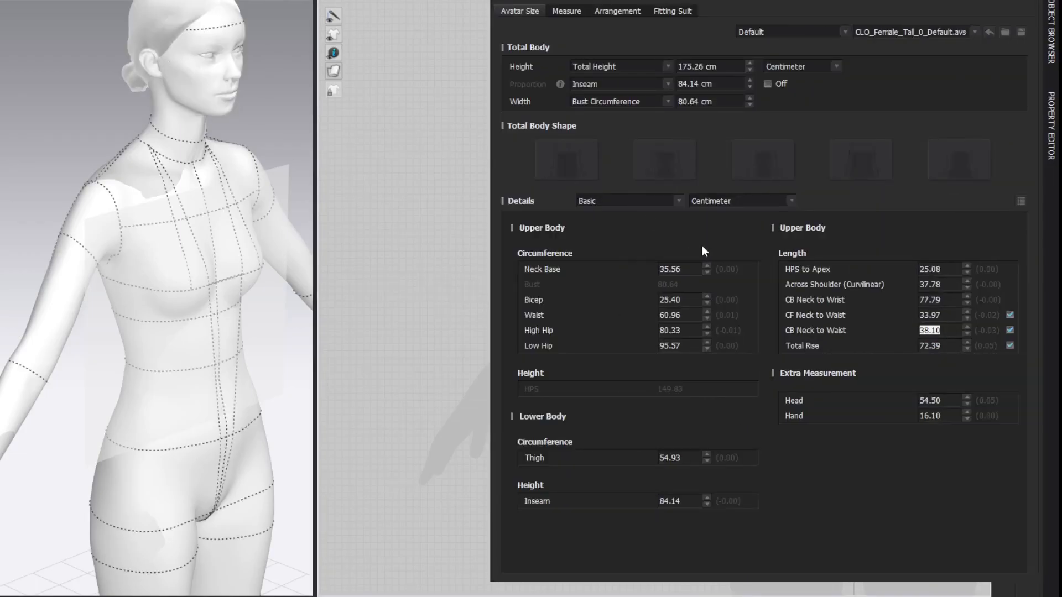
pyautogui.click(796, 272)
pyautogui.doubleClick(947, 269)
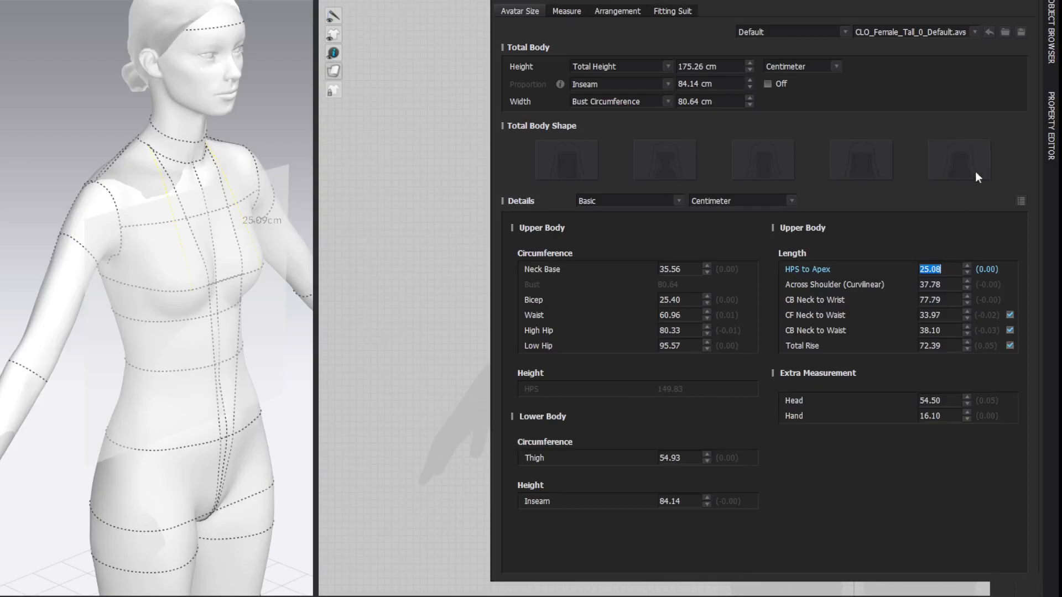
pyautogui.click(1036, 2)
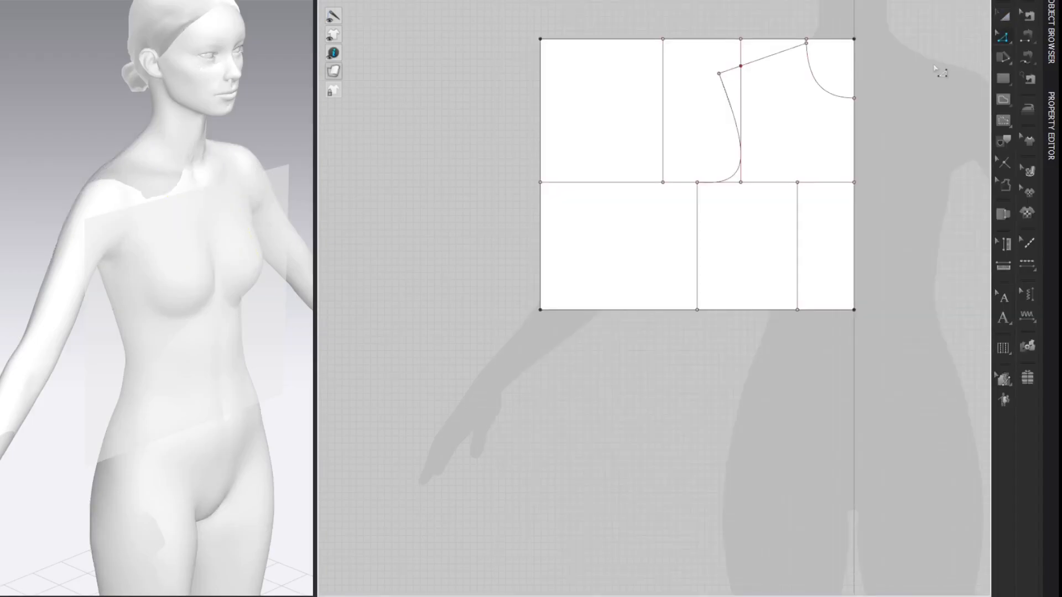
pyautogui.press('g')
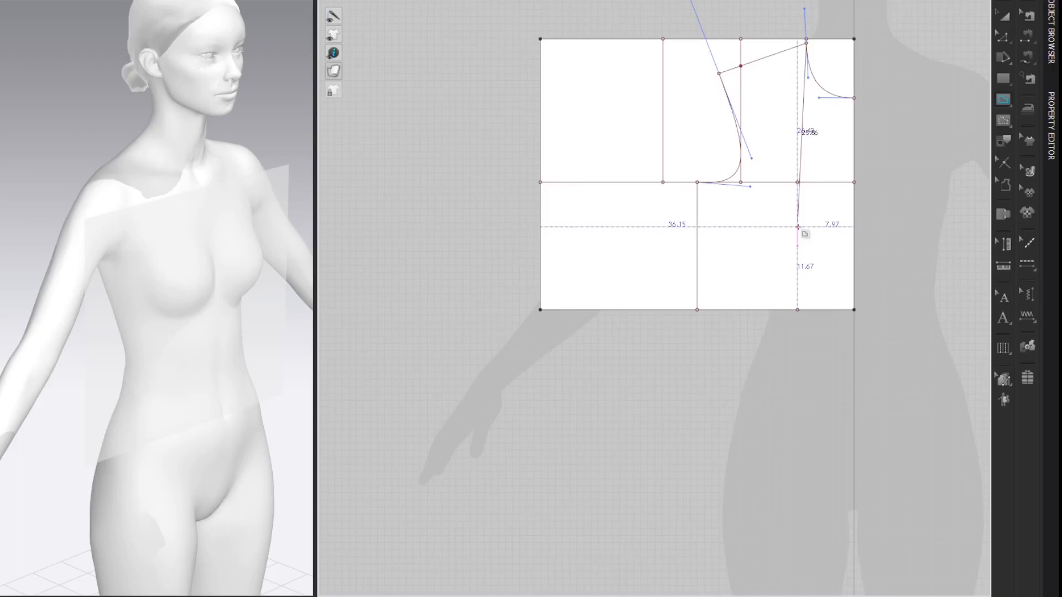
pyautogui.scroll(2, 805, 234)
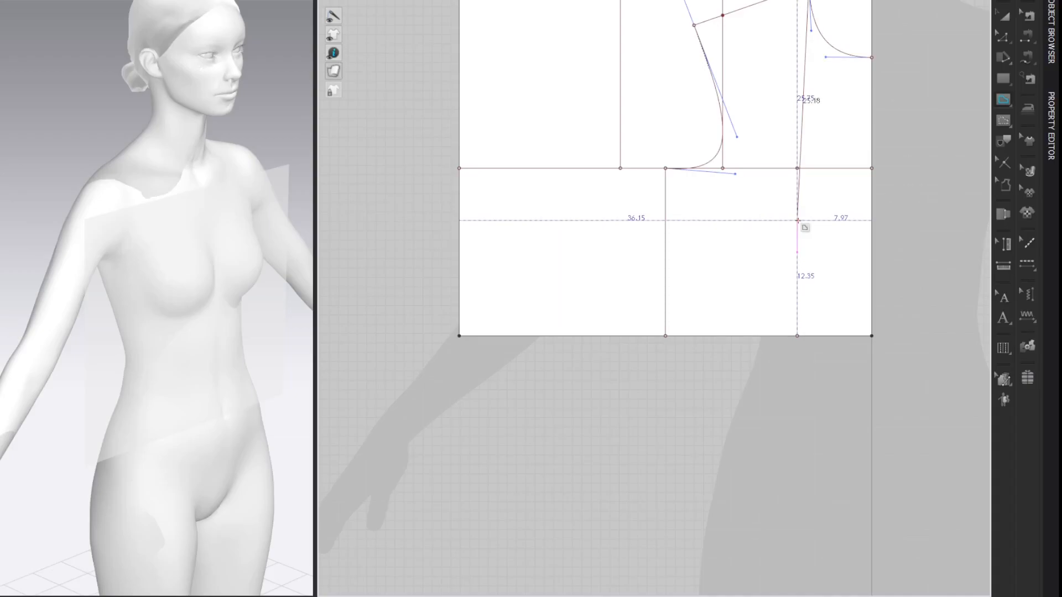
pyautogui.doubleClick(798, 219)
pyautogui.moveTo(934, 94); pyautogui.dragTo(921, 142, button='middle')
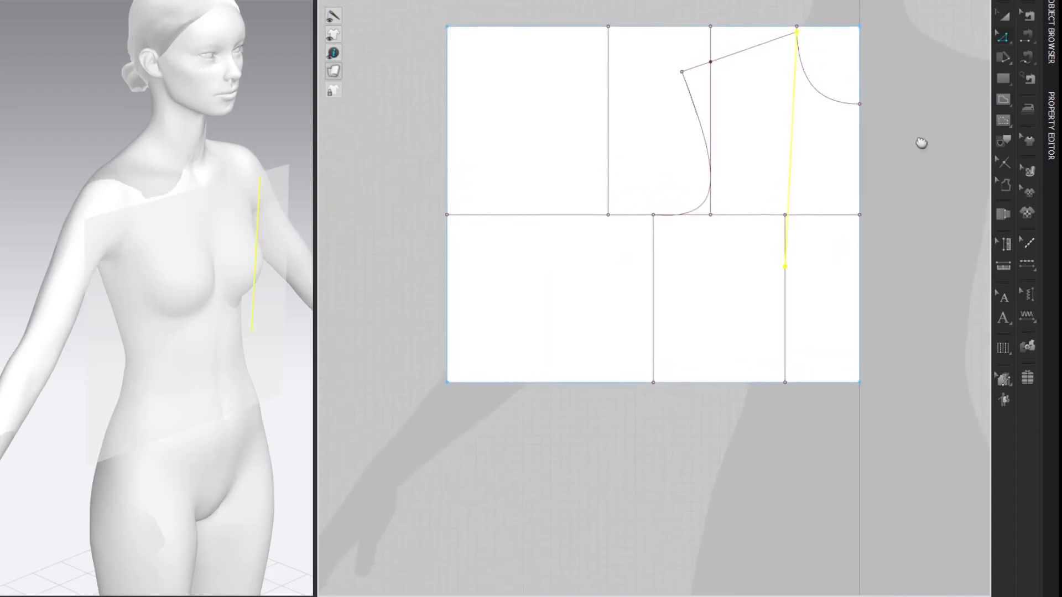
pyautogui.click(925, 114)
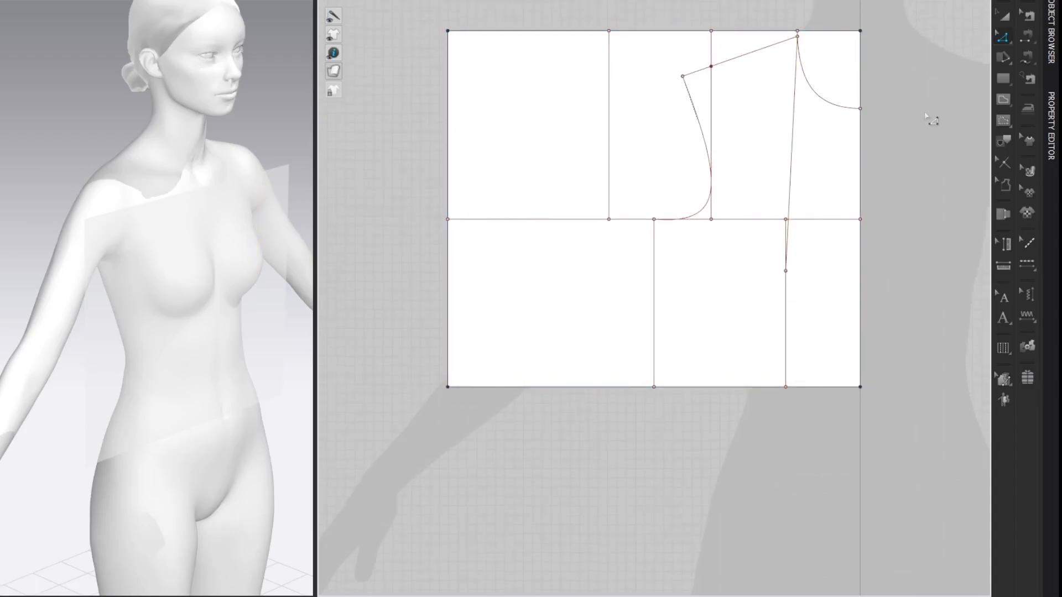
# - Draw a horizontal internal line from the apex point to the side line and add points at the side line's intersections
pyautogui.press('g')
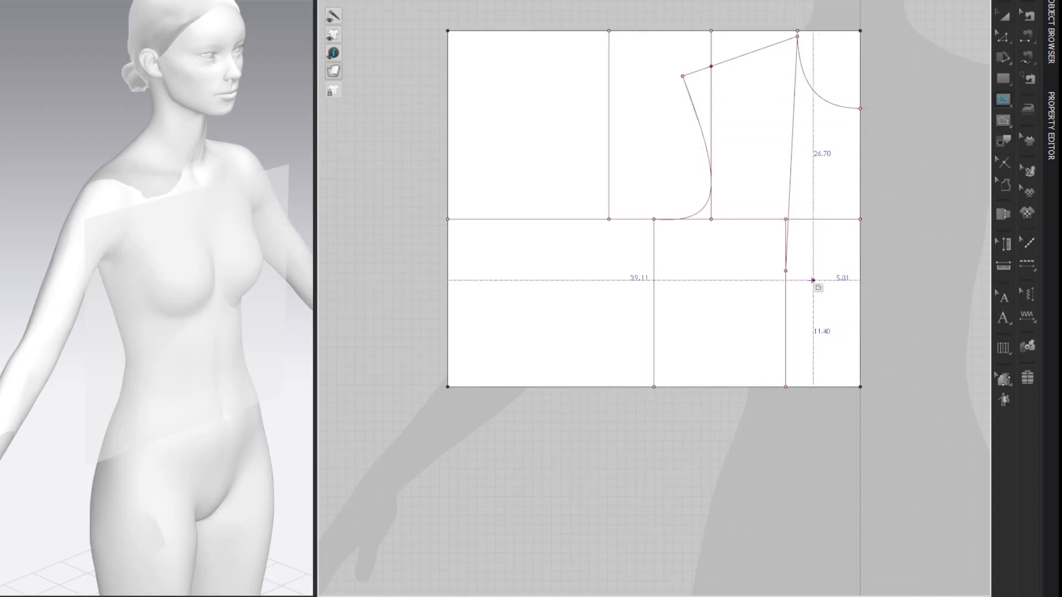
pyautogui.click(785, 272)
pyautogui.doubleClick(655, 271)
pyautogui.press('z')
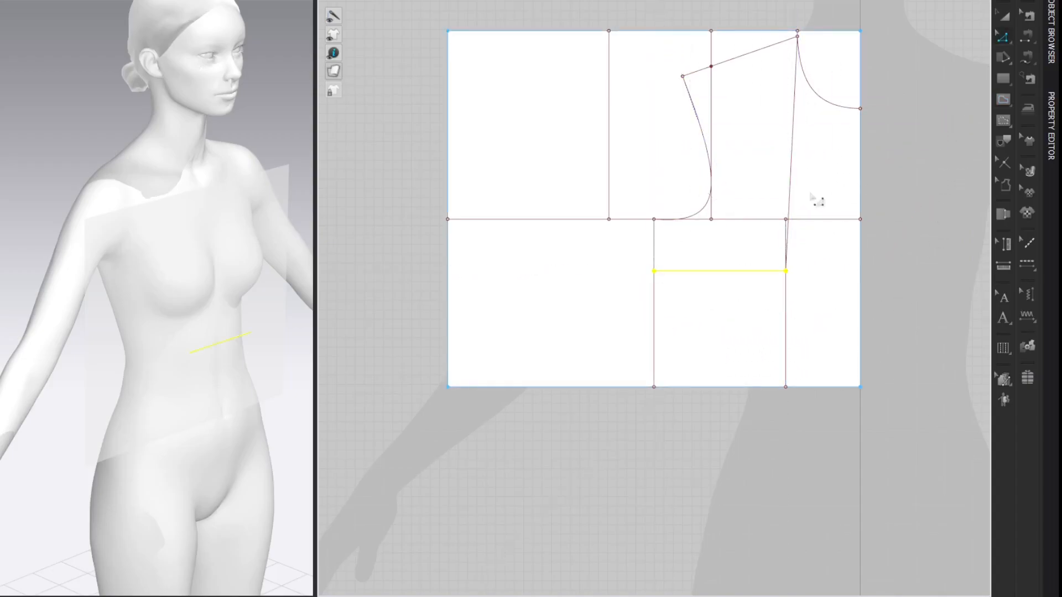
pyautogui.click(925, 77)
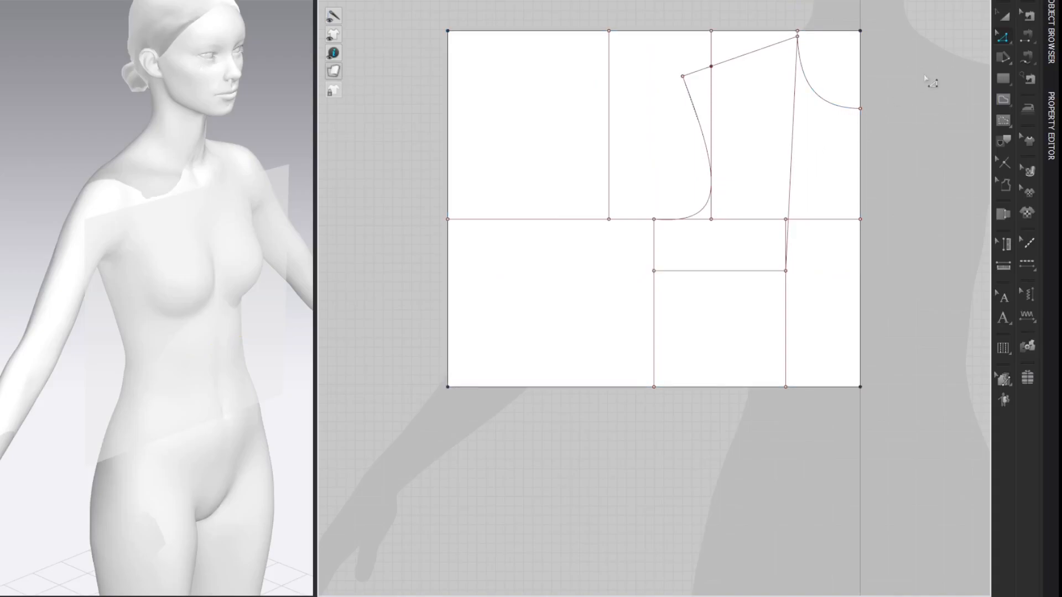
pyautogui.rightClick(655, 309)
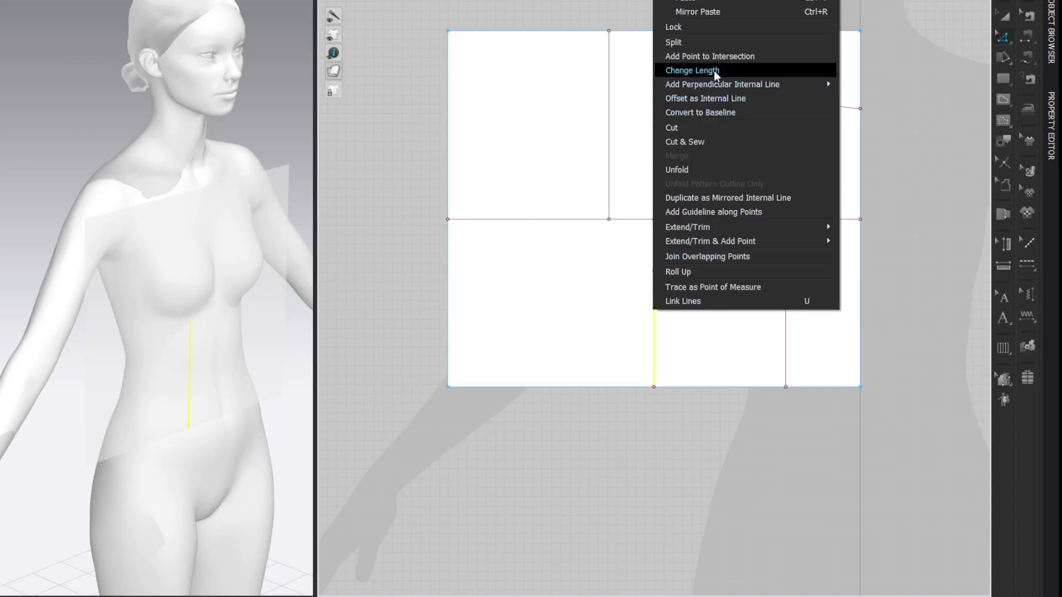
pyautogui.click(726, 56)
pyautogui.click(937, 123)
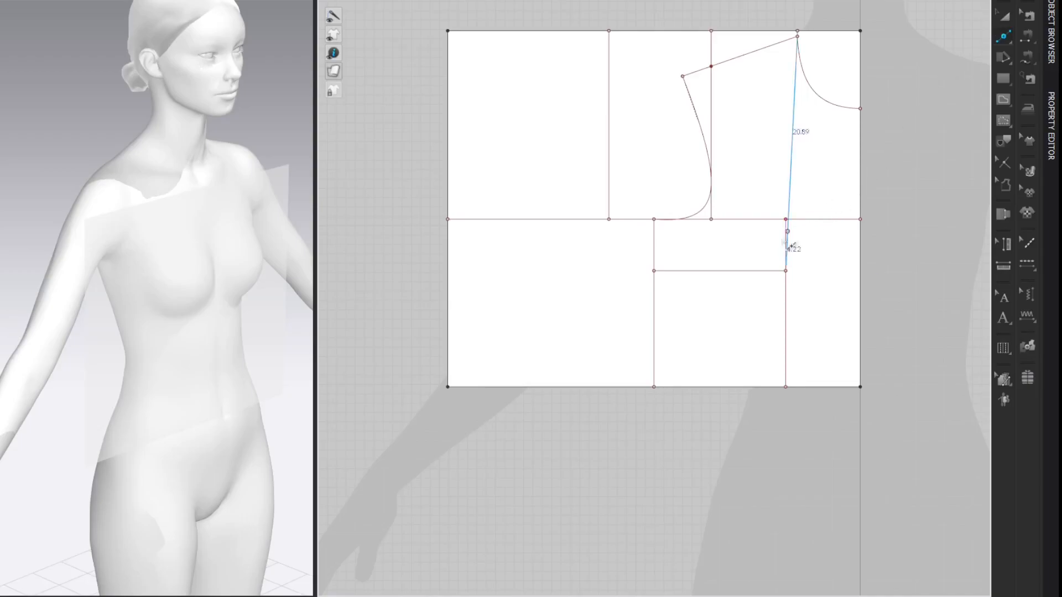
# - Split the side line 3.36 cm below the horizontal apex line, calculating the distance as 80.64/24
pyautogui.rightClick(654, 284)
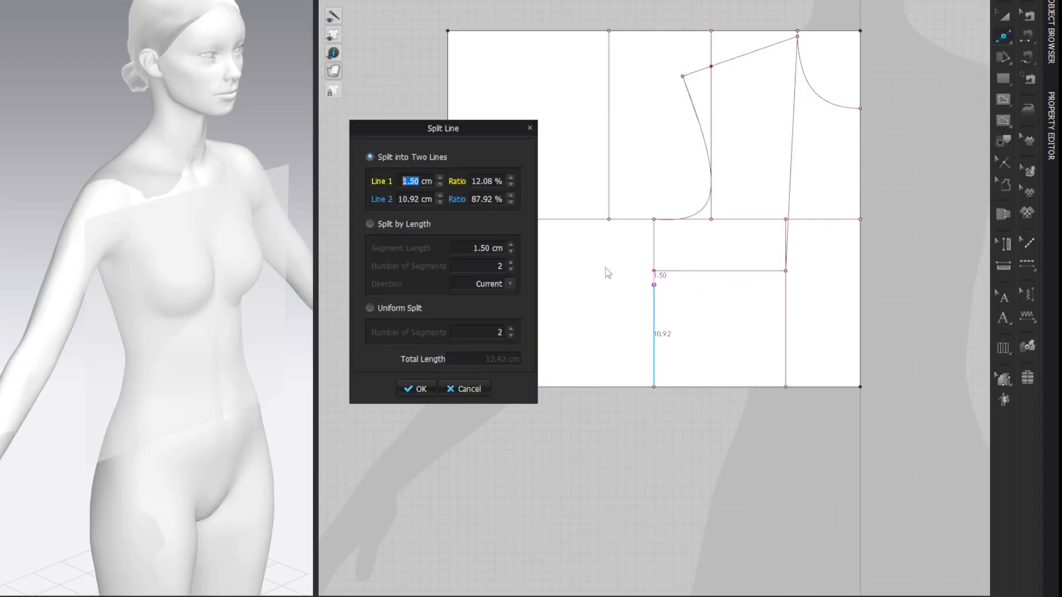
pyautogui.rightClick(416, 183)
pyautogui.write('80.64')
pyautogui.press('/')
pyautogui.write('24')
pyautogui.press('Return')
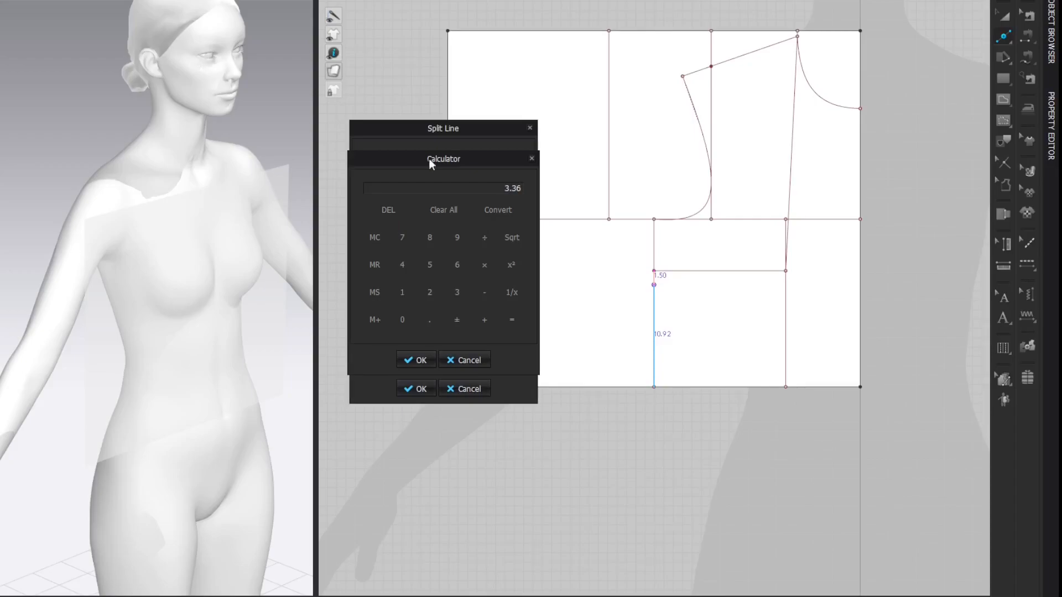
pyautogui.click(430, 356)
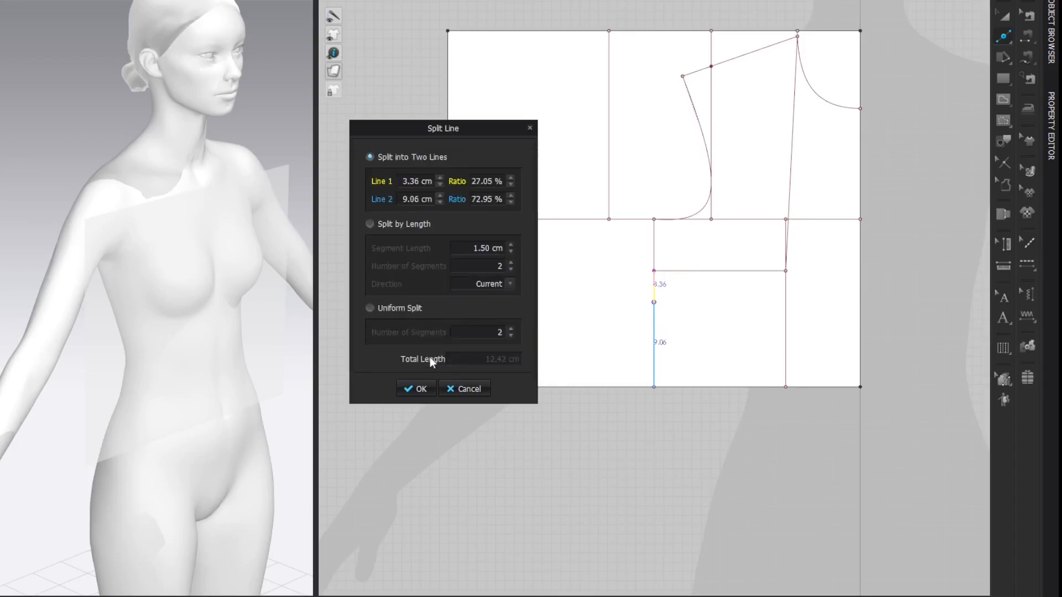
pyautogui.click(421, 389)
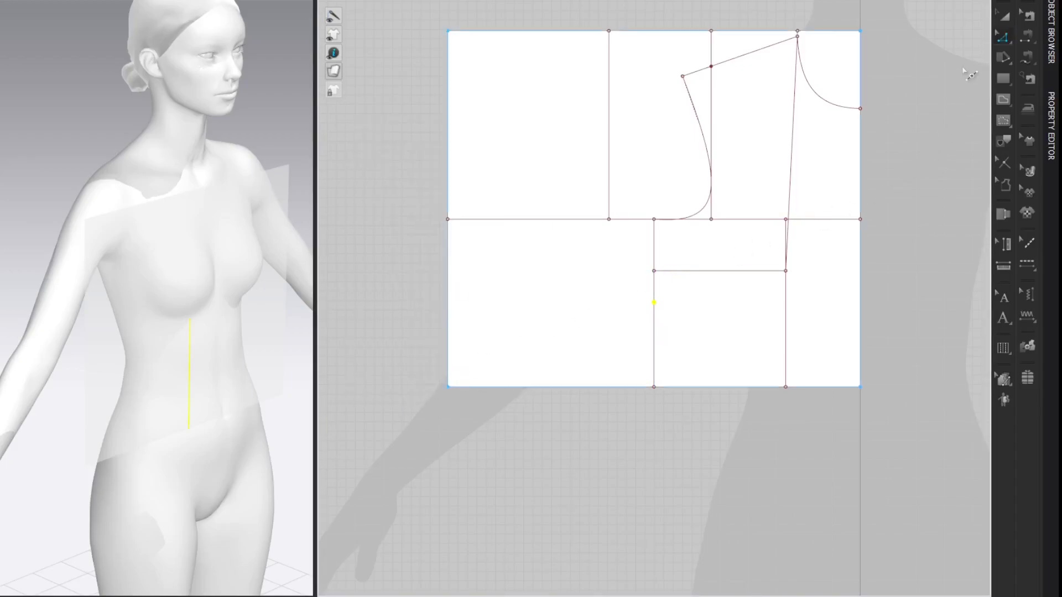
# - Draw the lower bust dart leg from the side line's split point to the apex point
pyautogui.press('g')
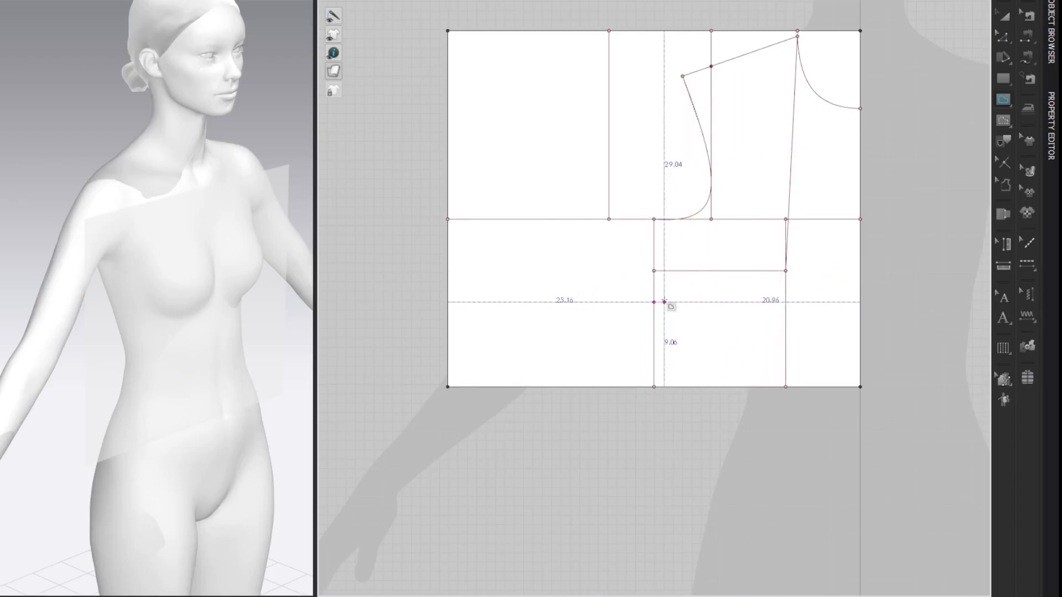
pyautogui.click(654, 302)
pyautogui.doubleClick(786, 272)
pyautogui.press('z')
pyautogui.click(939, 65)
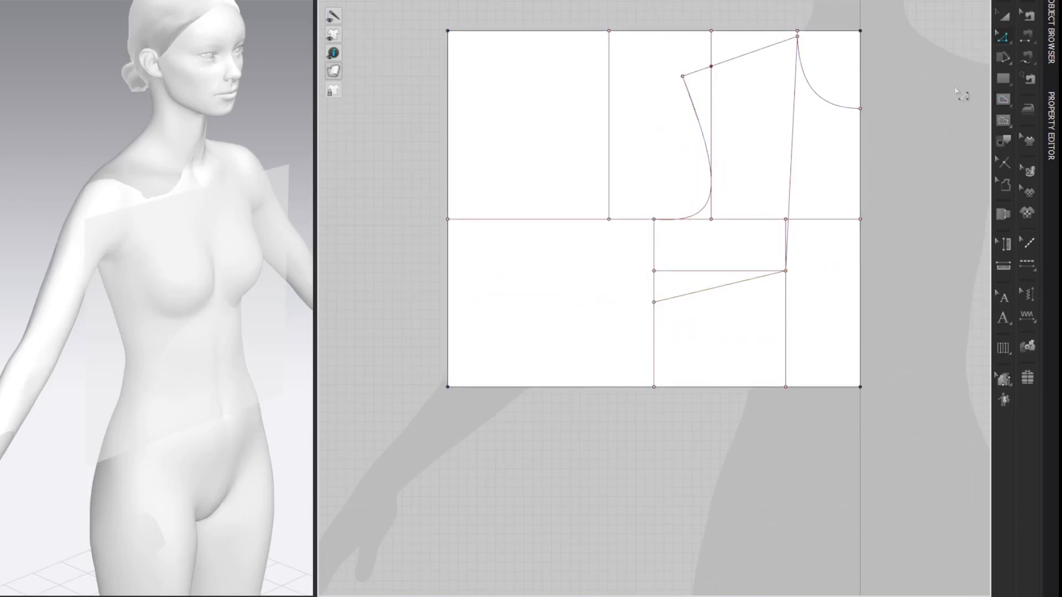
# - Check the side dart's opening and extend the side line below the bottom edge with a 3.36 cm vertical internal line
pyautogui.moveTo(623, 264); pyautogui.dragTo(686, 328)
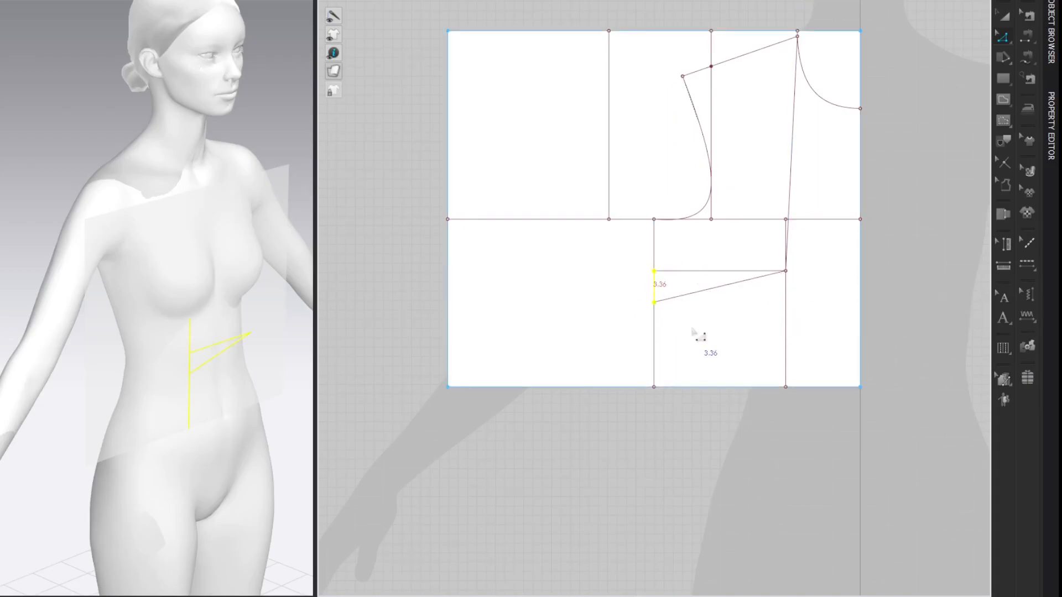
pyautogui.click(921, 146)
pyautogui.press('g')
pyautogui.click(654, 387)
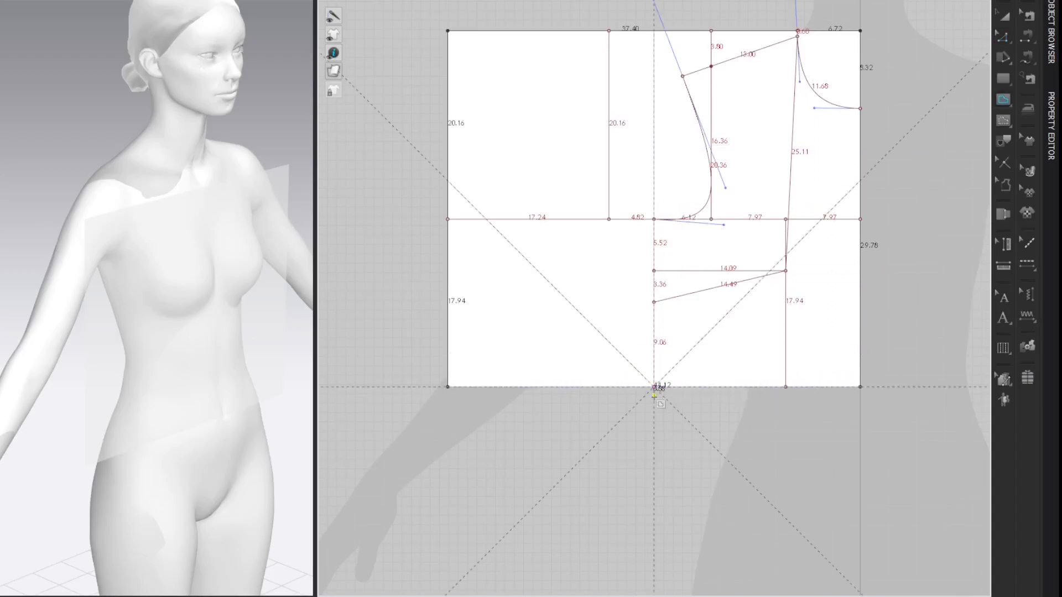
pyautogui.rightClick(655, 392)
pyautogui.write('3.3')
pyautogui.press('Return')
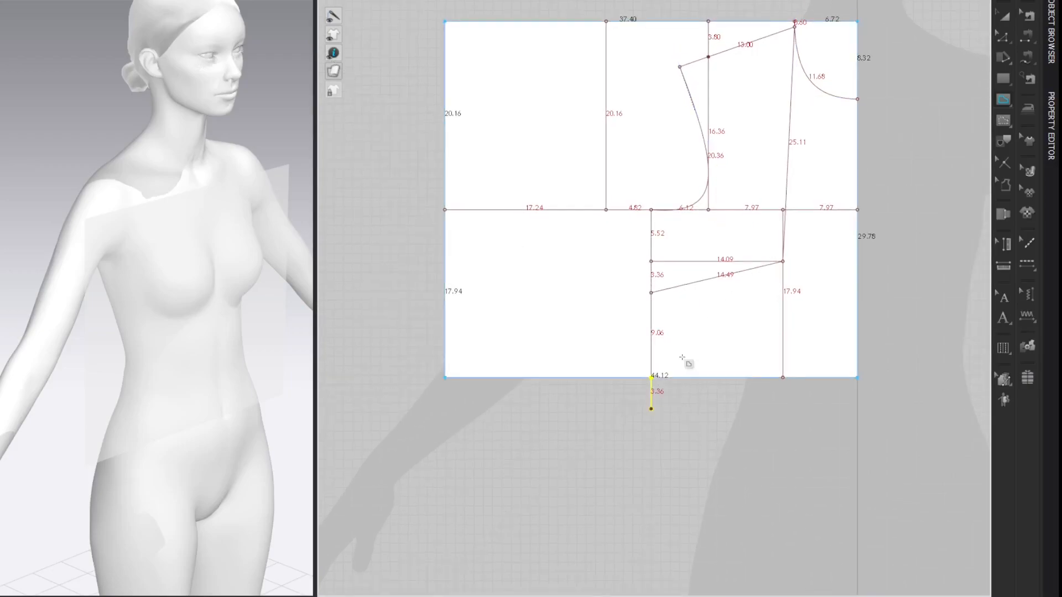
pyautogui.click(943, 106)
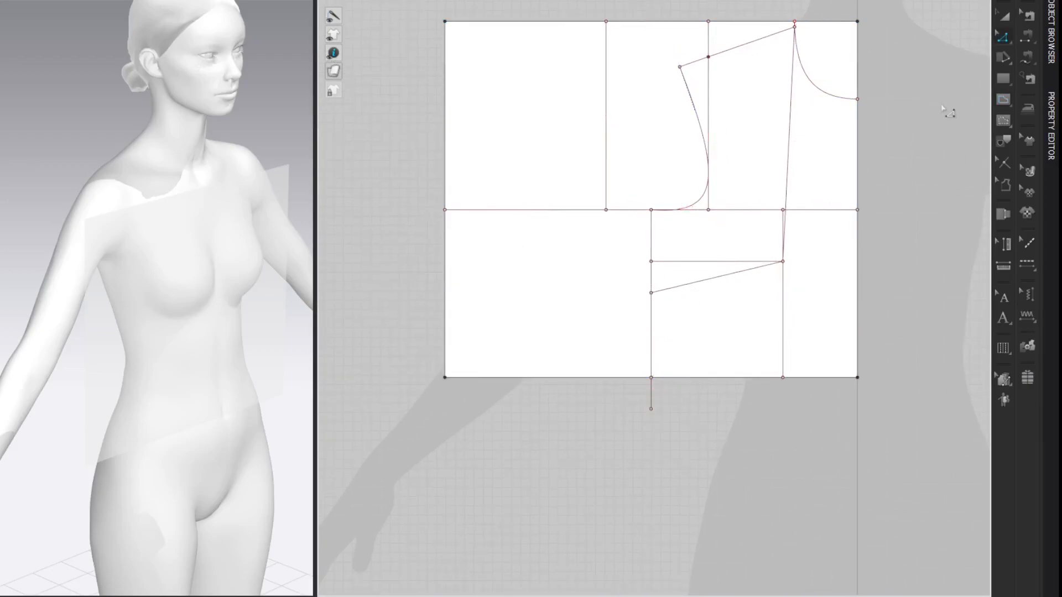
# - Draw an internal line from the extension's lower end across to the center front and up to the rectangle's front bottom corner
pyautogui.click(651, 408)
pyautogui.click(857, 409)
pyautogui.click(857, 378)
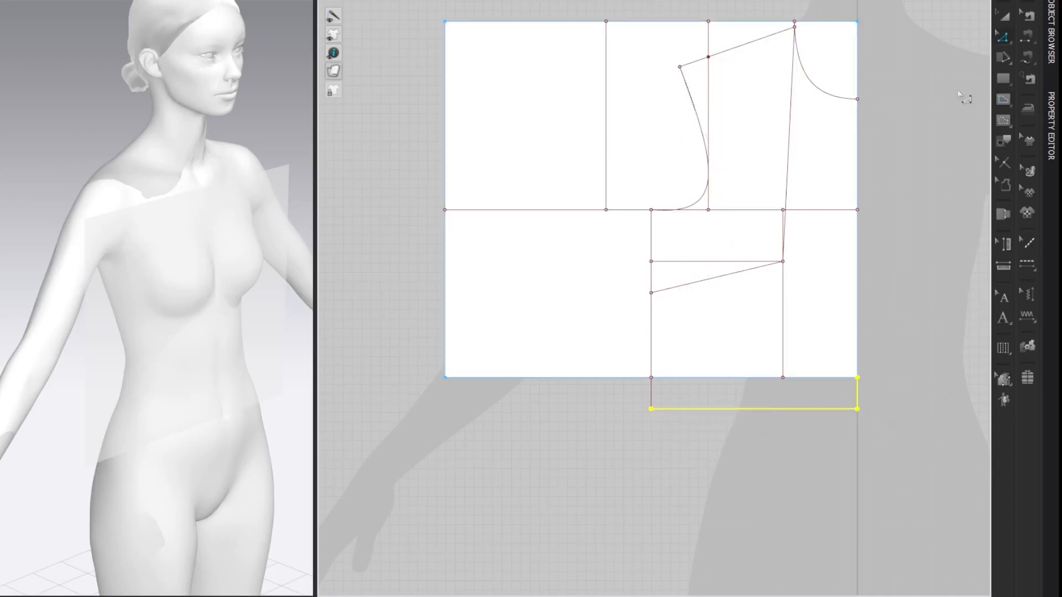
pyautogui.press('Escape')
# - Split the new lowered waist line 1.9 cm in from its side end
pyautogui.press('x')
pyautogui.click(676, 408)
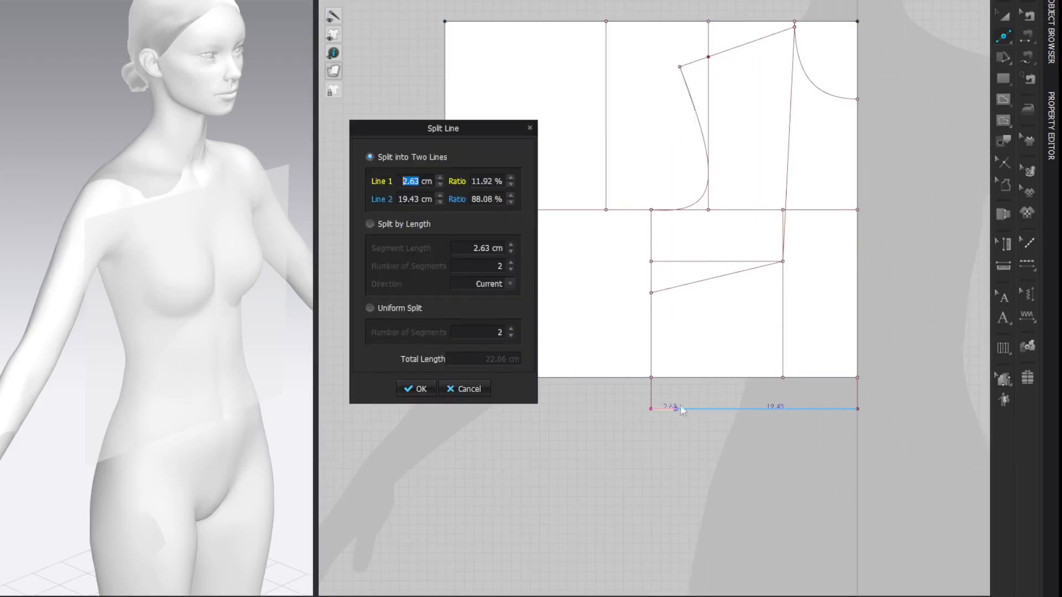
pyautogui.write('1.9')
pyautogui.press('Return')
pyautogui.press('z')
pyautogui.click(964, 60)
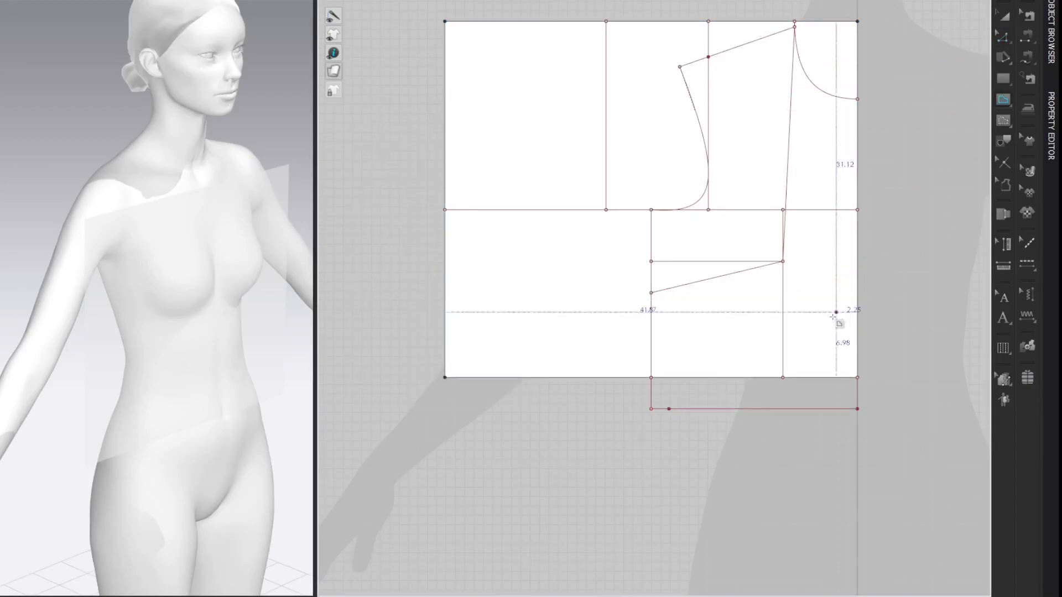
# - Draw a slanted side seam from the waist line's split point to the armhole's lower end and add points at its intersections
pyautogui.click(669, 408)
pyautogui.click(652, 210)
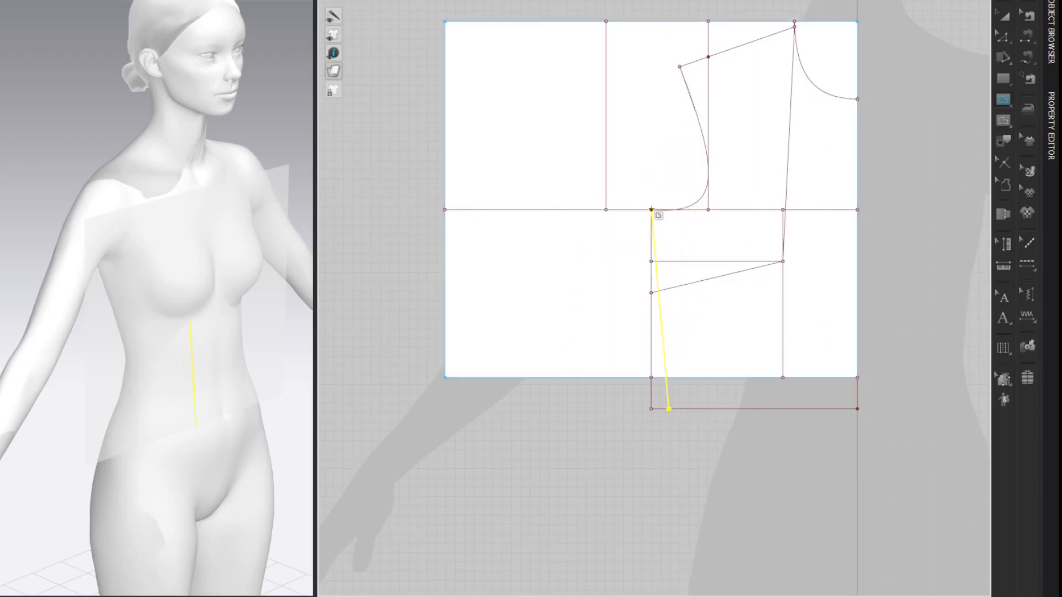
pyautogui.click(916, 85)
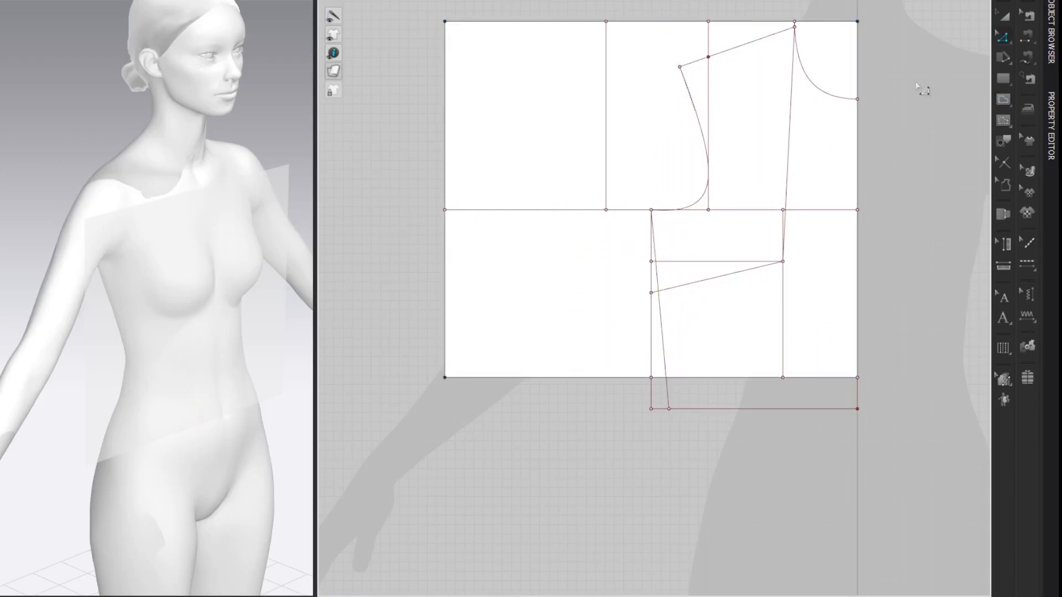
pyautogui.rightClick(664, 328)
pyautogui.click(760, 72)
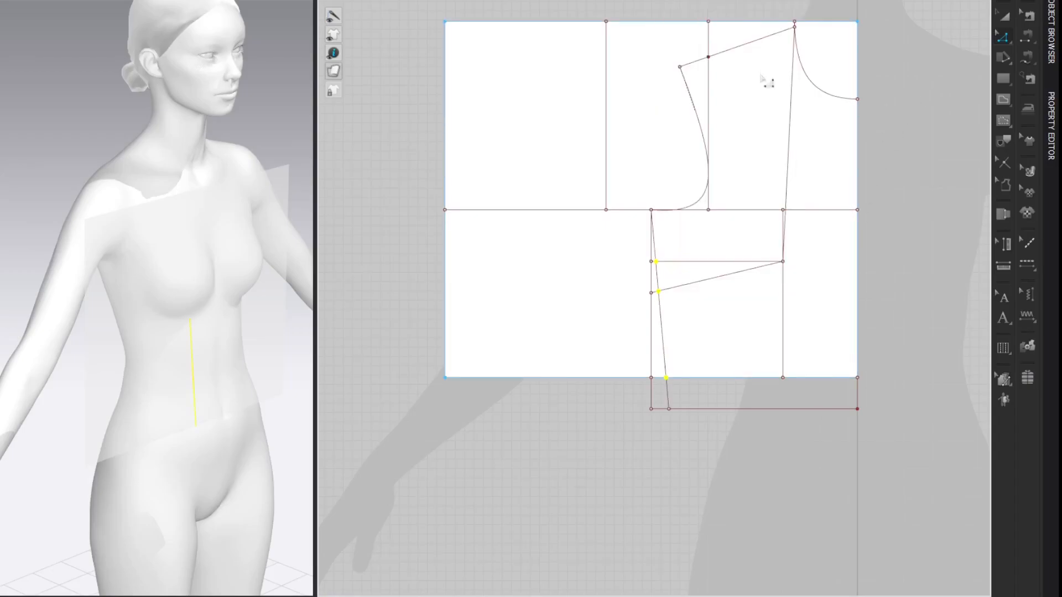
pyautogui.click(912, 89)
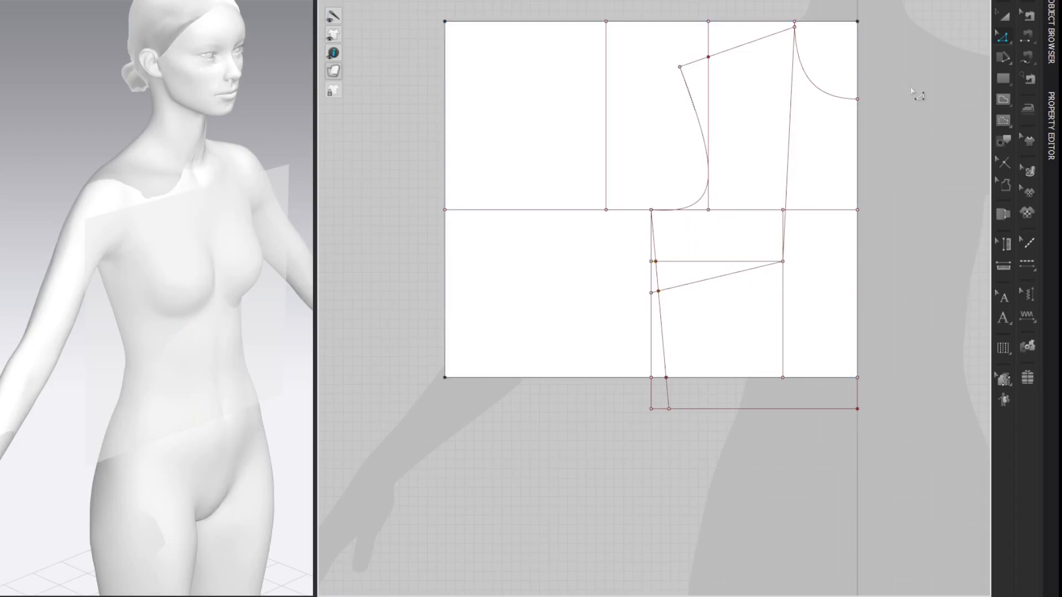
# - Split the top edge 6.72 cm from the back corner, calculating the distance as 80.64/12
pyautogui.press('v')
pyautogui.rightClick(499, 22)
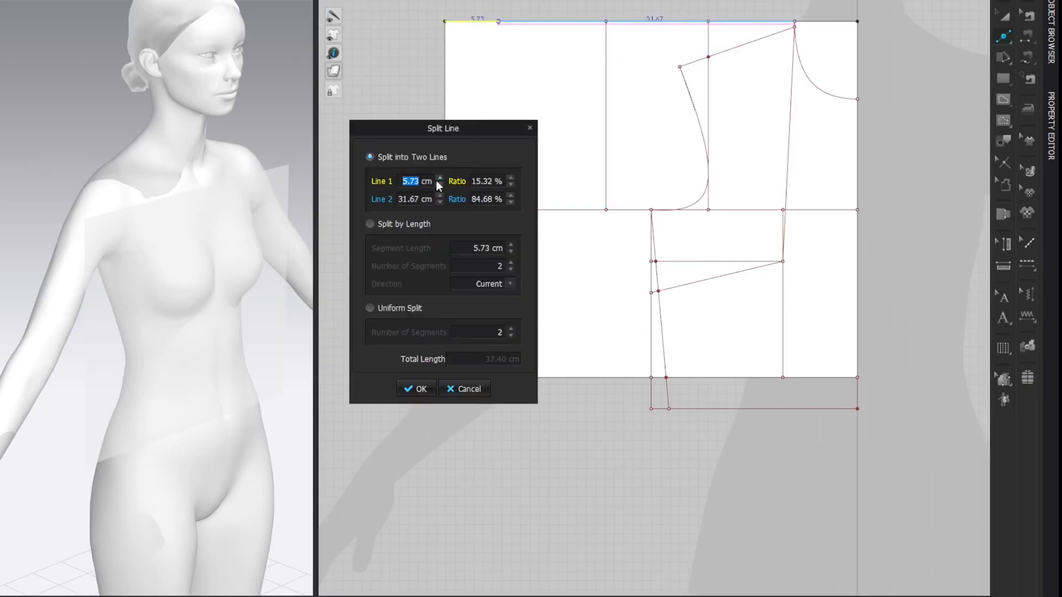
pyautogui.click(416, 181)
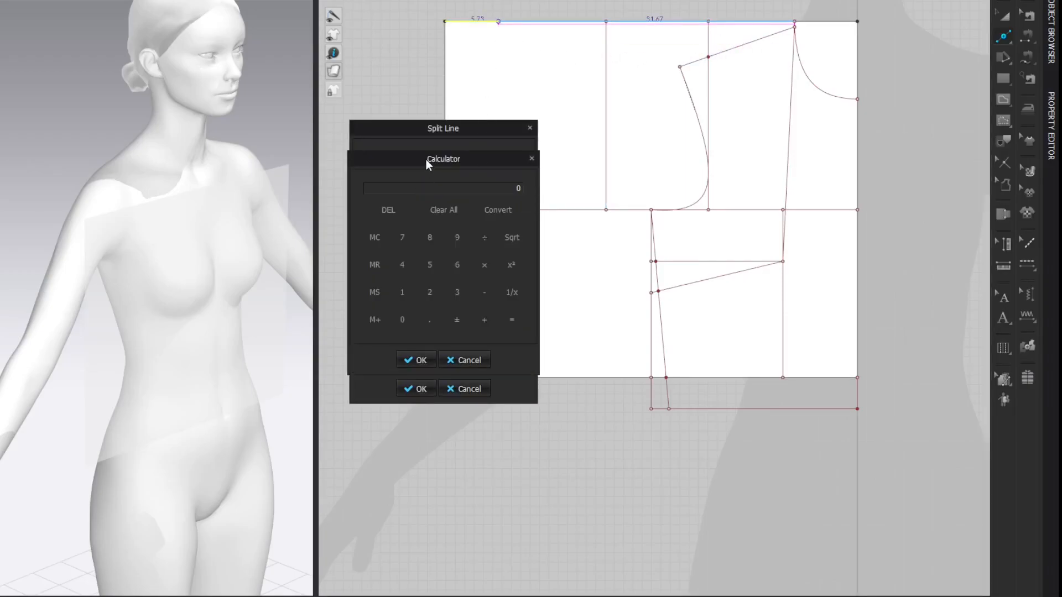
pyautogui.write('80.64/12')
pyautogui.press('Return')
pyautogui.click(416, 361)
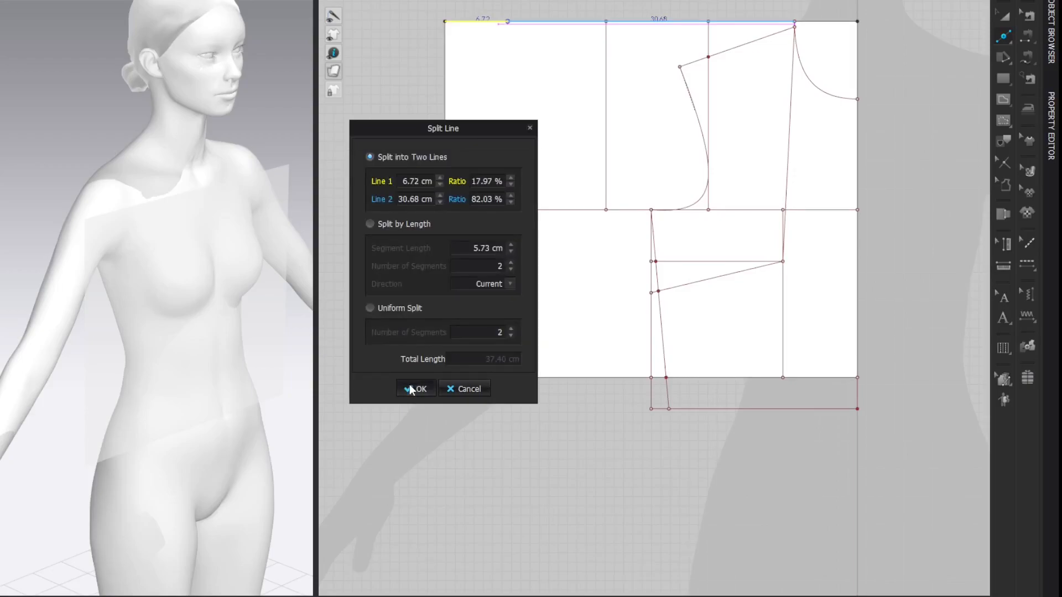
pyautogui.click(415, 389)
pyautogui.press('z')
pyautogui.click(926, 37)
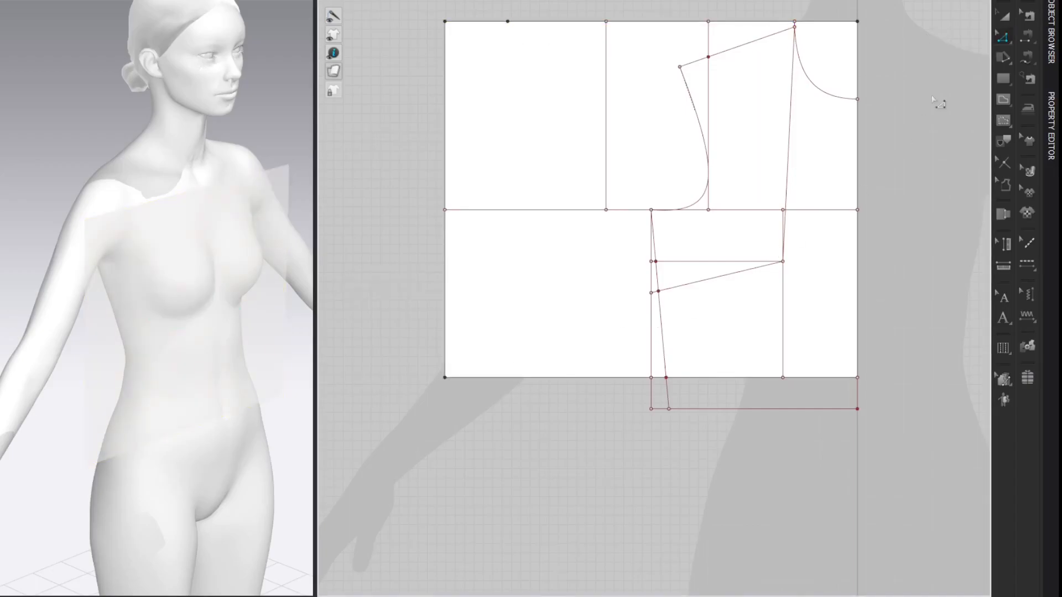
# - Draw a vertical internal line up from the top edge's split point, calculating its length as 80.64/32 for 2.52 cm
pyautogui.press('g')
pyautogui.click(507, 22)
pyautogui.rightClick(509, 17)
pyautogui.rightClick(459, 171)
pyautogui.click(461, 175)
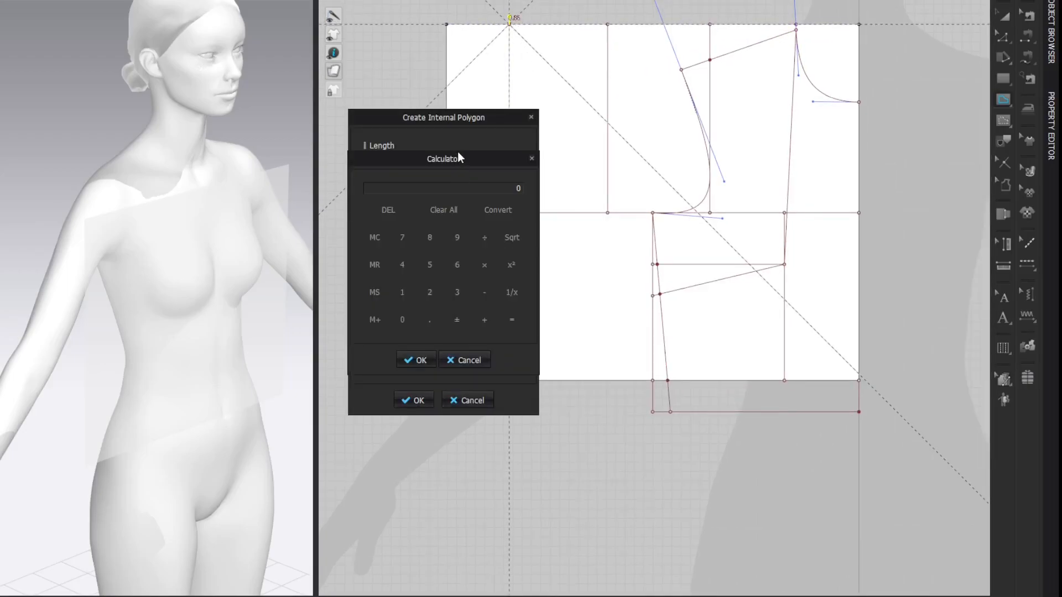
pyautogui.write('80.64/32')
pyautogui.press('Return')
pyautogui.click(430, 358)
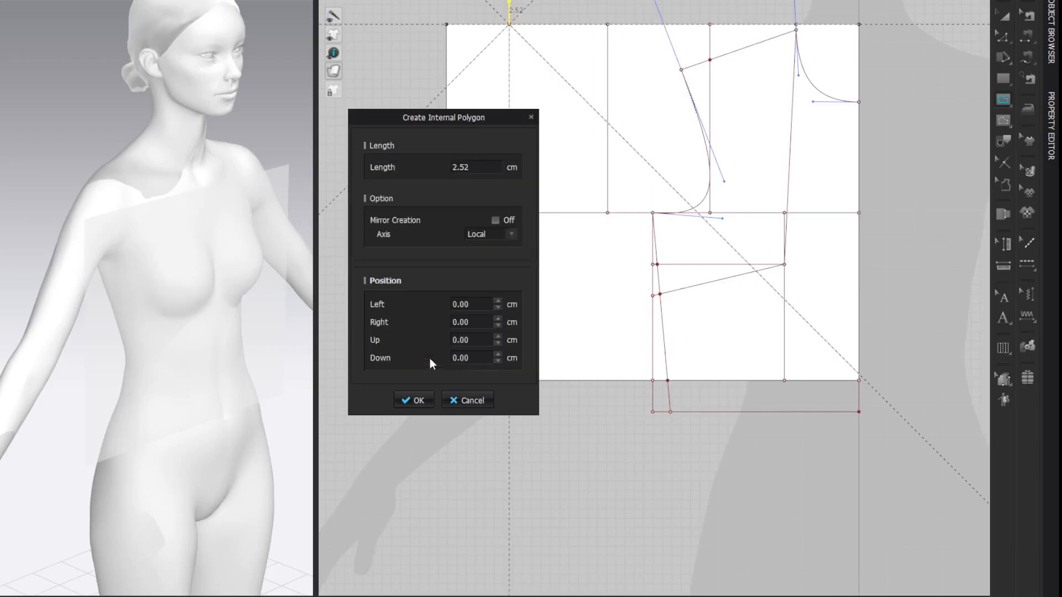
pyautogui.press('Return')
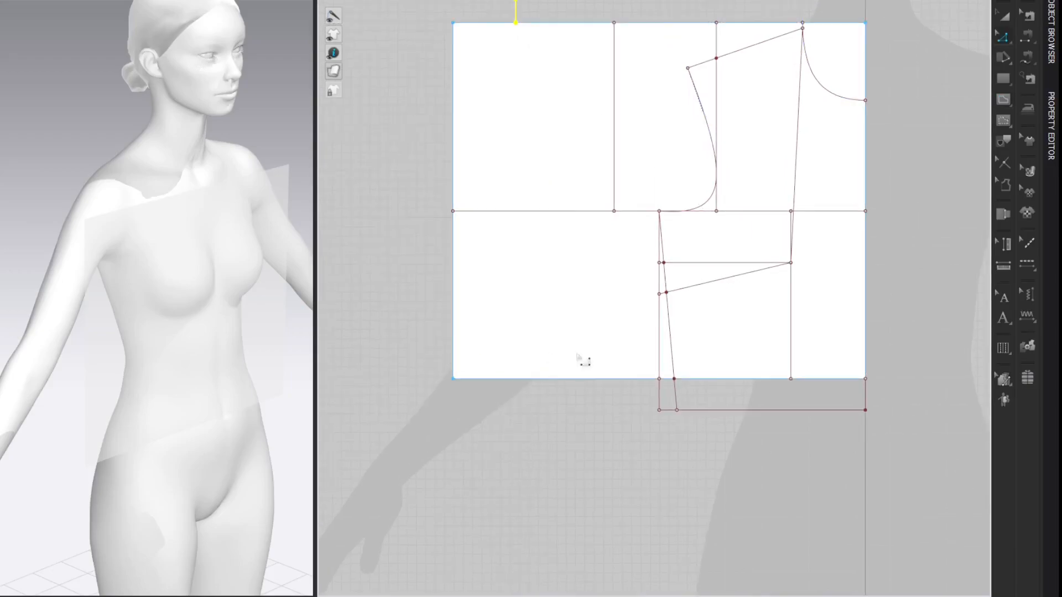
pyautogui.moveTo(920, 121); pyautogui.dragTo(923, 130, button='middle')
pyautogui.click(941, 41)
# - Draw the back neckline from the short vertical line's upper end to the rectangle's back top corner and bend it into a downward curve
pyautogui.press('g')
pyautogui.click(518, 9)
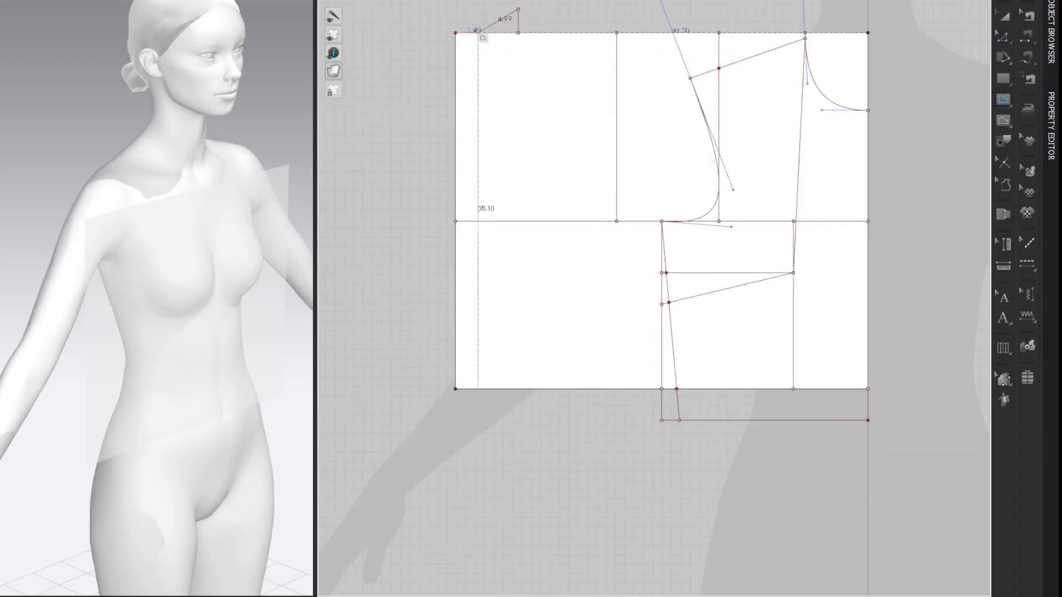
pyautogui.click(456, 32)
pyautogui.press('c')
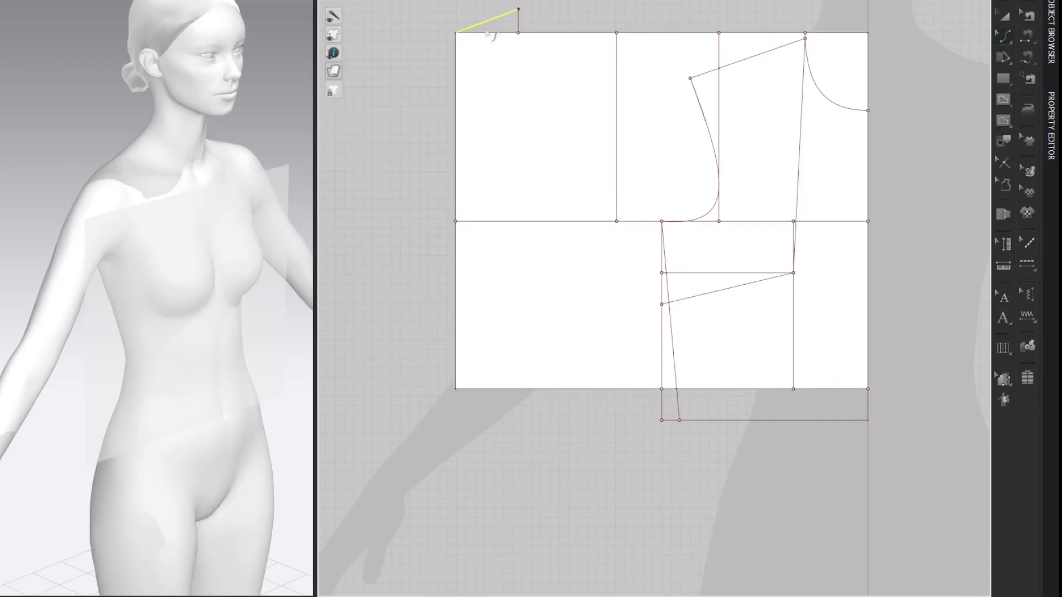
pyautogui.moveTo(492, 20); pyautogui.dragTo(502, 31)
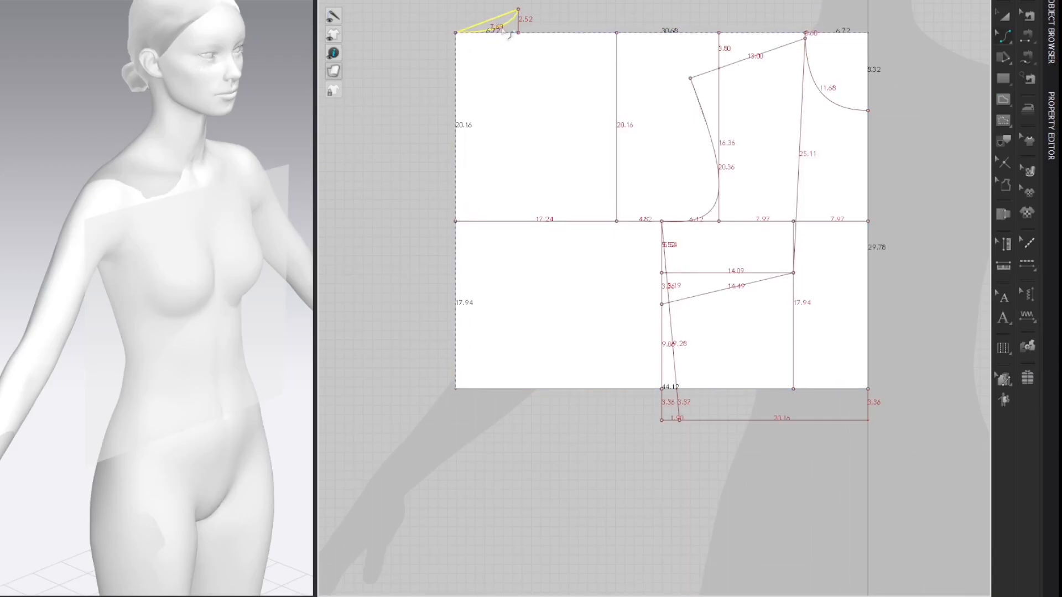
pyautogui.press('v')
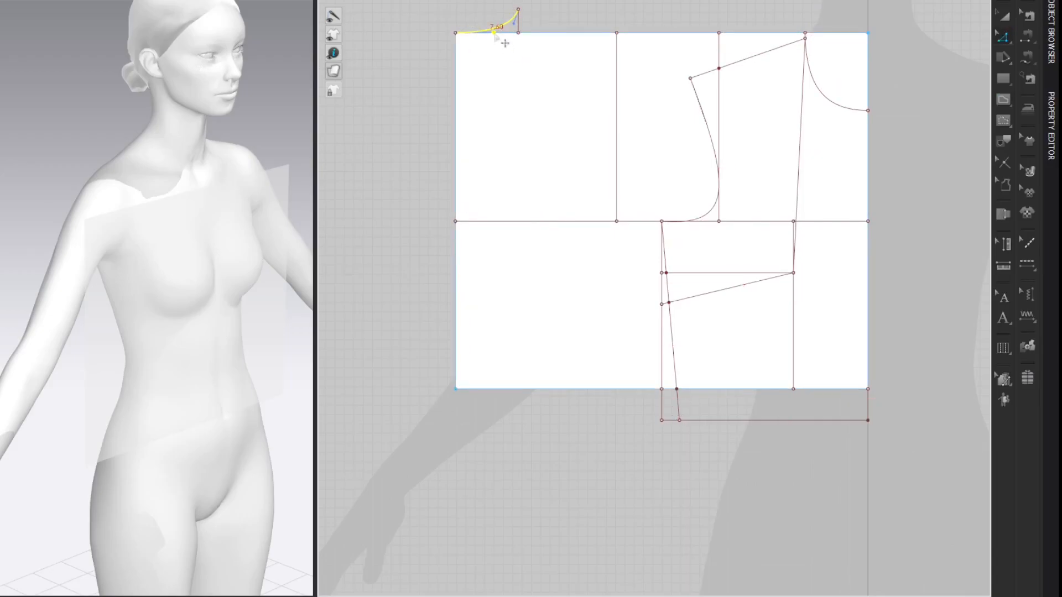
pyautogui.click(957, 31)
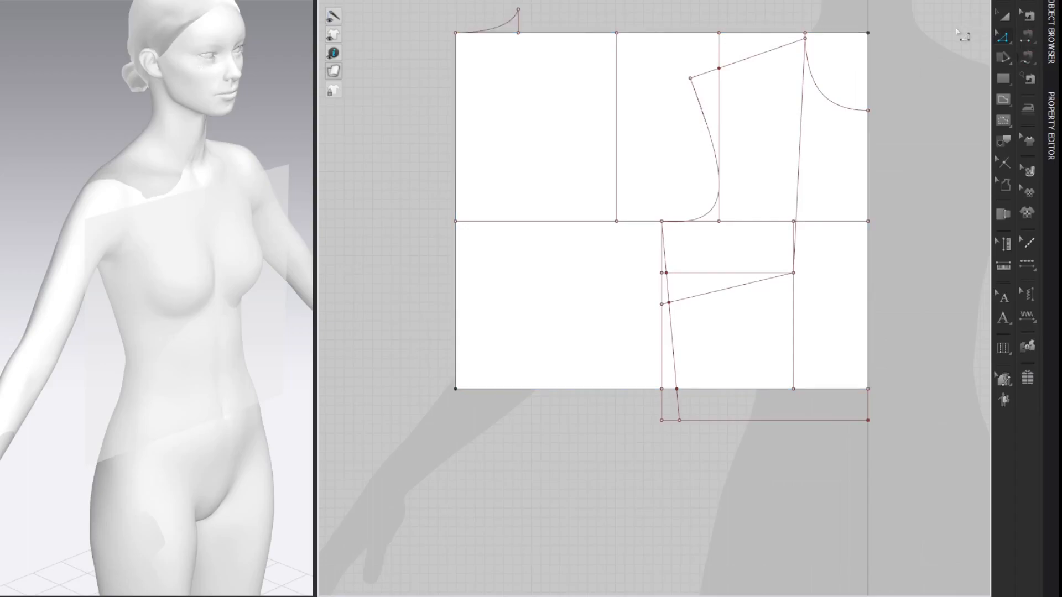
# - Split the vertical back-width line 1.9 cm below the top edge
pyautogui.press('x')
pyautogui.click(625, 76)
pyautogui.write('1.9')
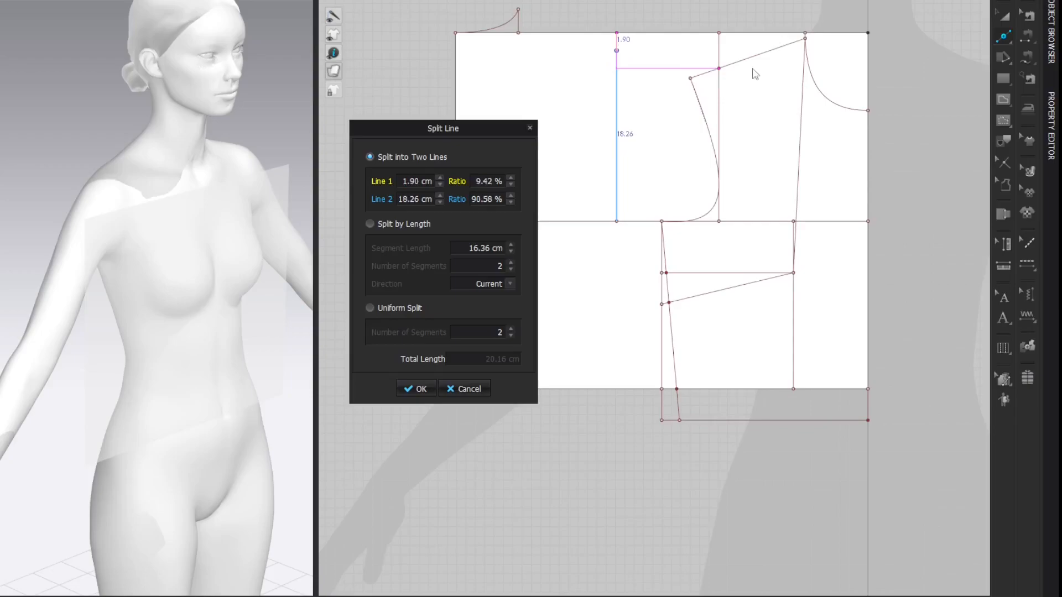
pyautogui.press('Return')
pyautogui.click(942, 20)
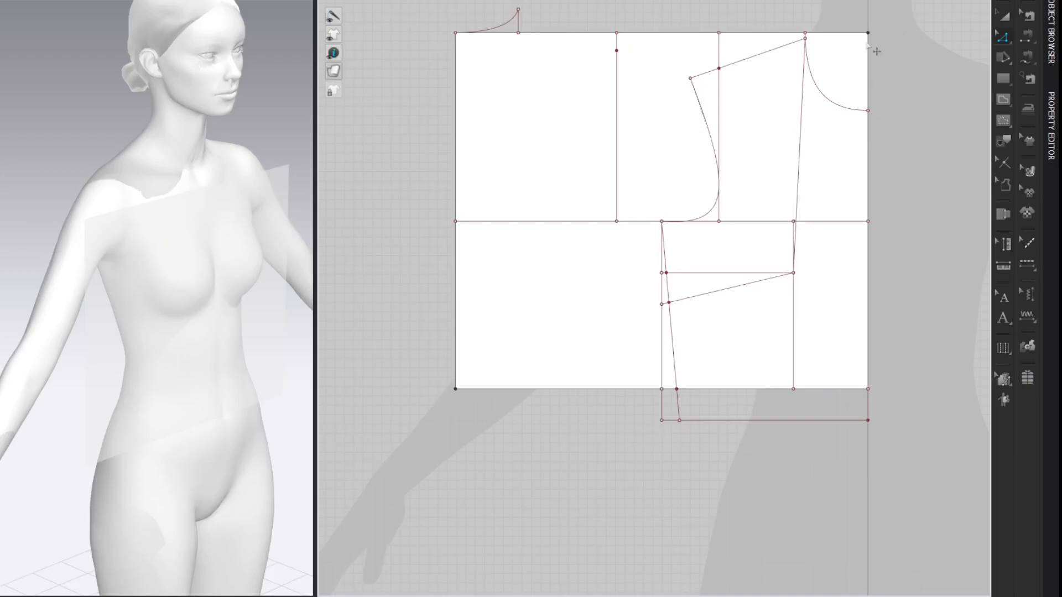
# - Check the front shoulder's length and draw a 14.2 cm back shoulder line from the neckline's upper end through the 1.9 cm split point
pyautogui.click(767, 66)
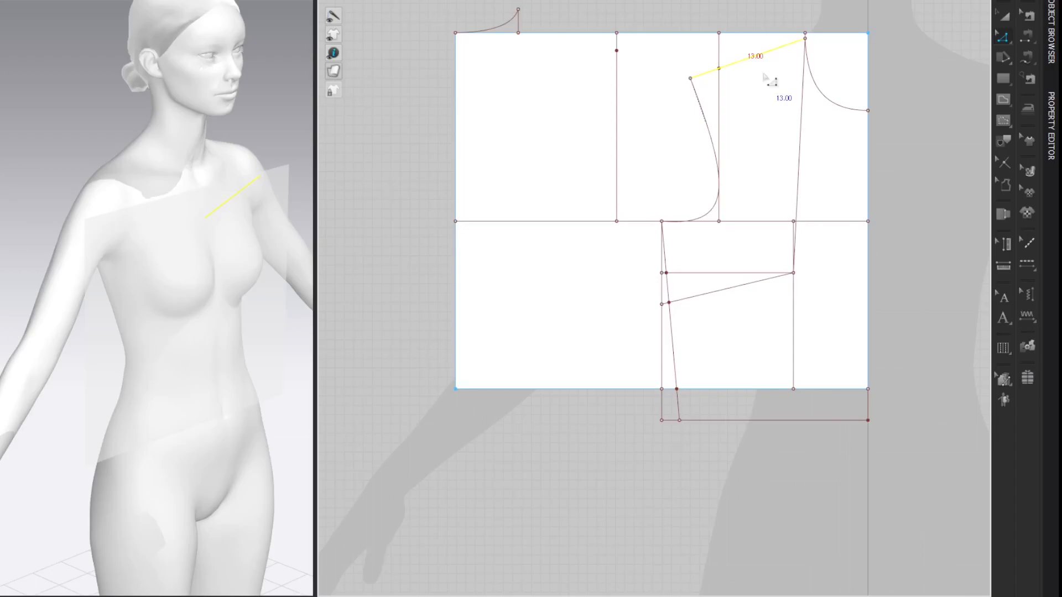
pyautogui.click(924, 37)
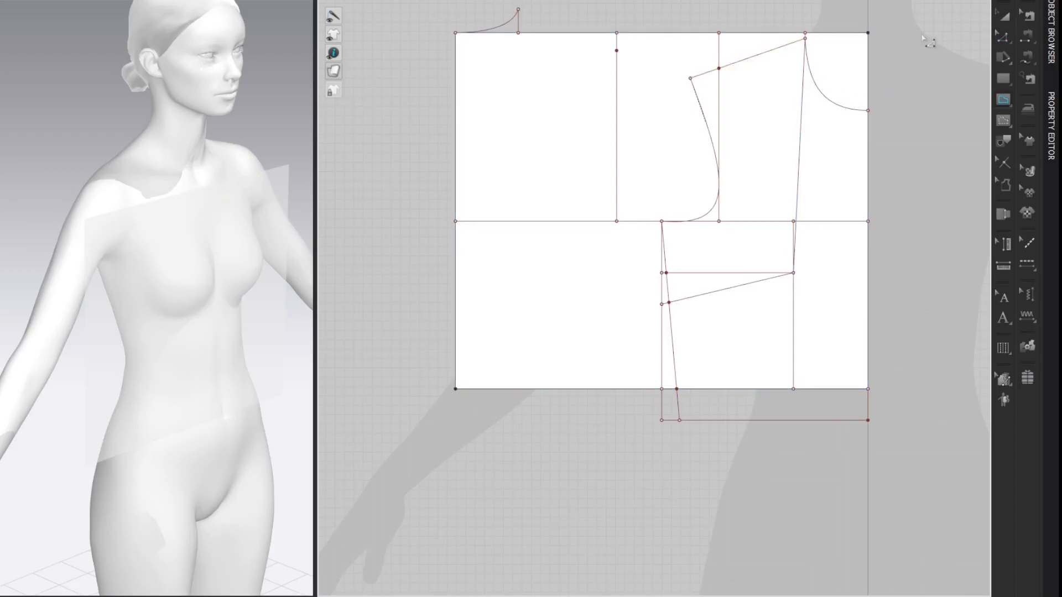
pyautogui.click(519, 11)
pyautogui.rightClick(618, 53)
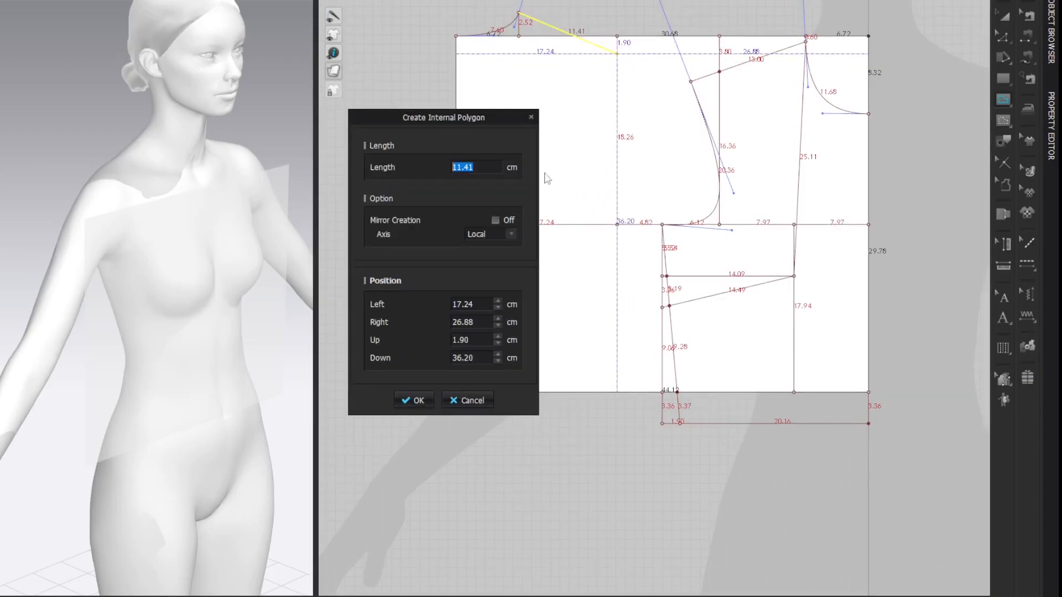
pyautogui.write('14.2')
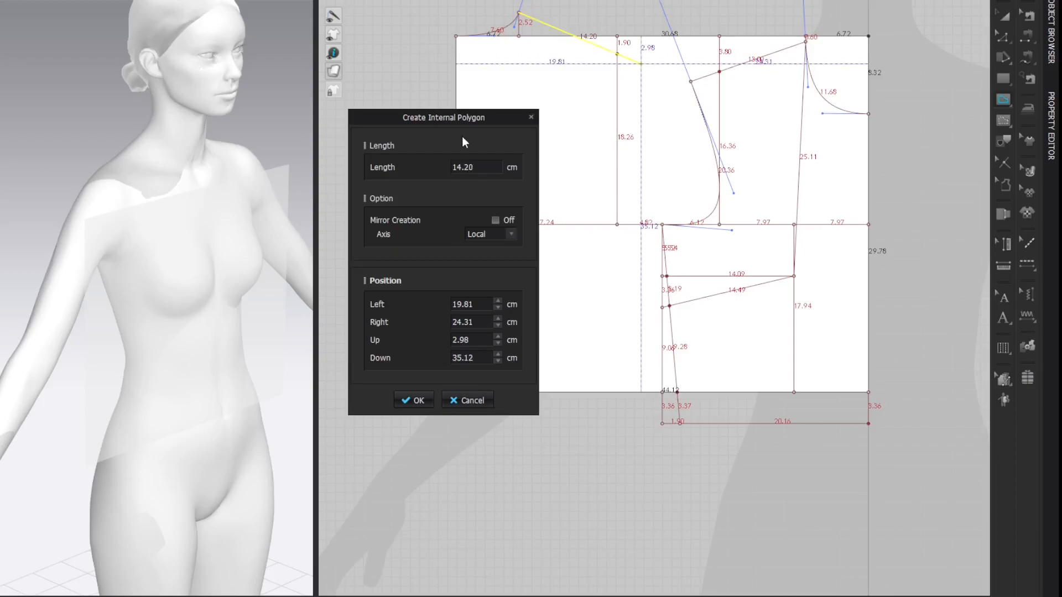
pyautogui.press('Return')
pyautogui.moveTo(937, 44); pyautogui.dragTo(934, 43, button='middle')
pyautogui.click(937, 28)
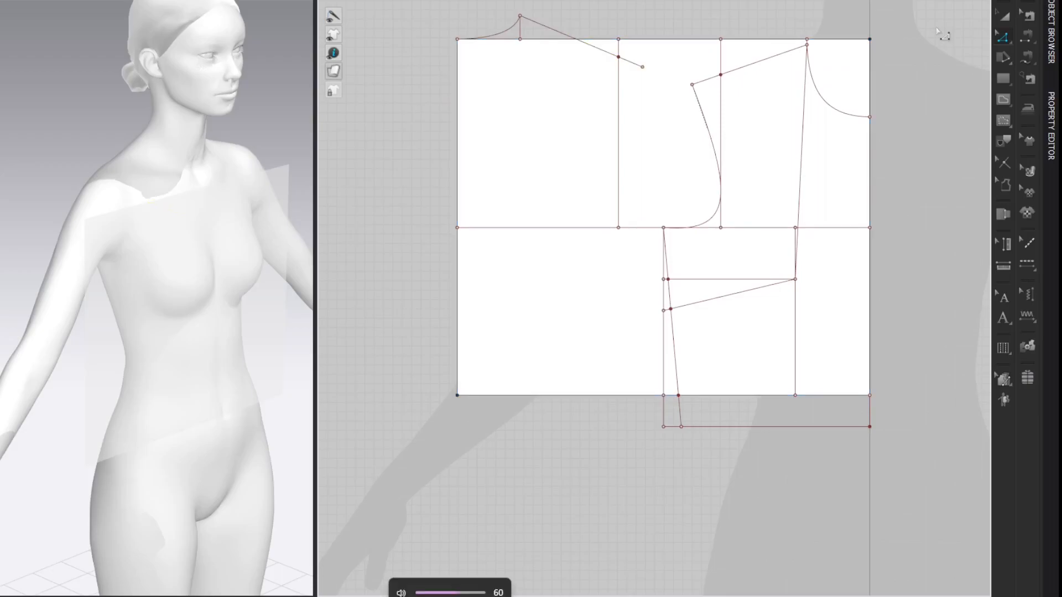
# - Split the back shoulder line uniformly into two segments
pyautogui.press('x')
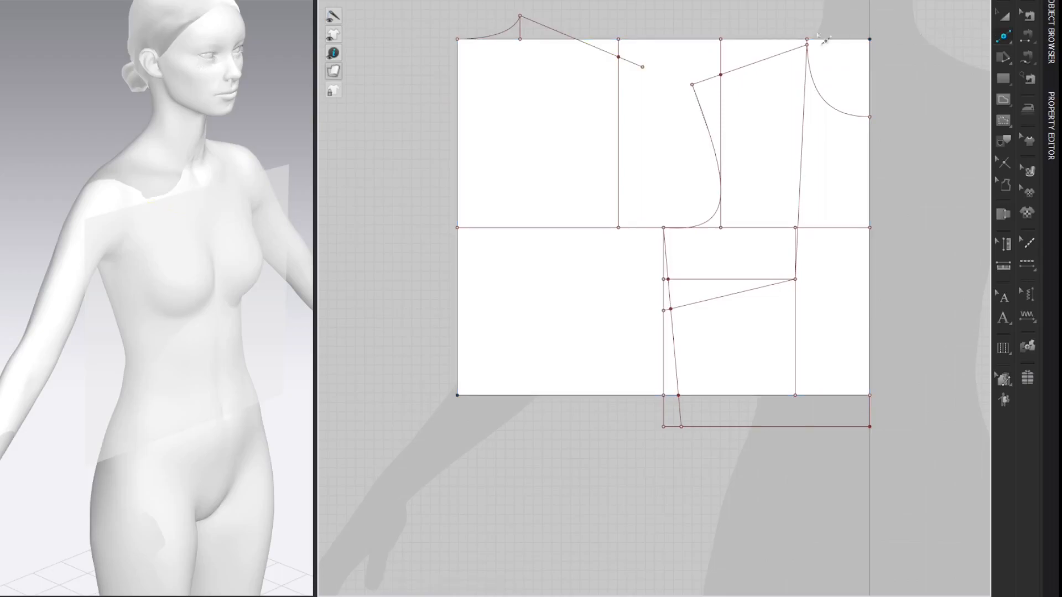
pyautogui.rightClick(577, 39)
pyautogui.click(371, 308)
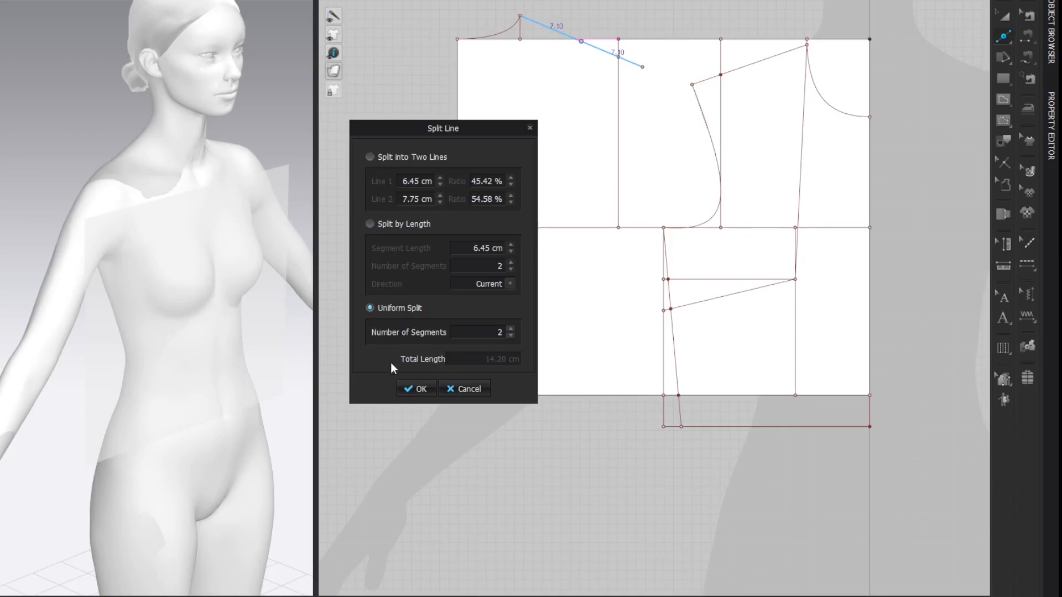
pyautogui.click(415, 389)
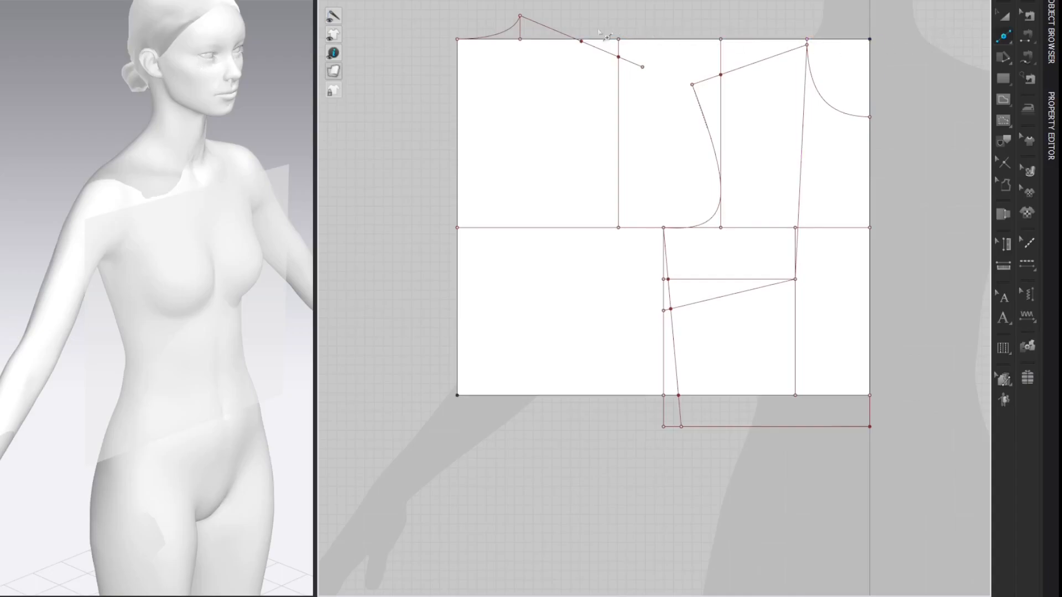
# - Split the back shoulder line 0.6 cm on each side of its midpoint to mark the dart width
pyautogui.rightClick(576, 38)
pyautogui.write('0.6')
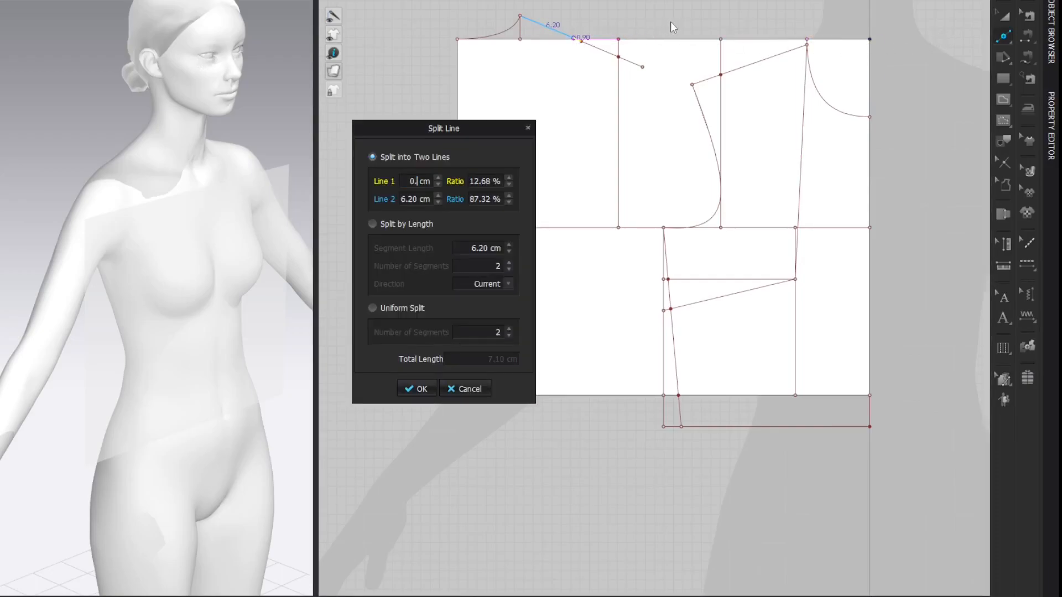
pyautogui.press('Return')
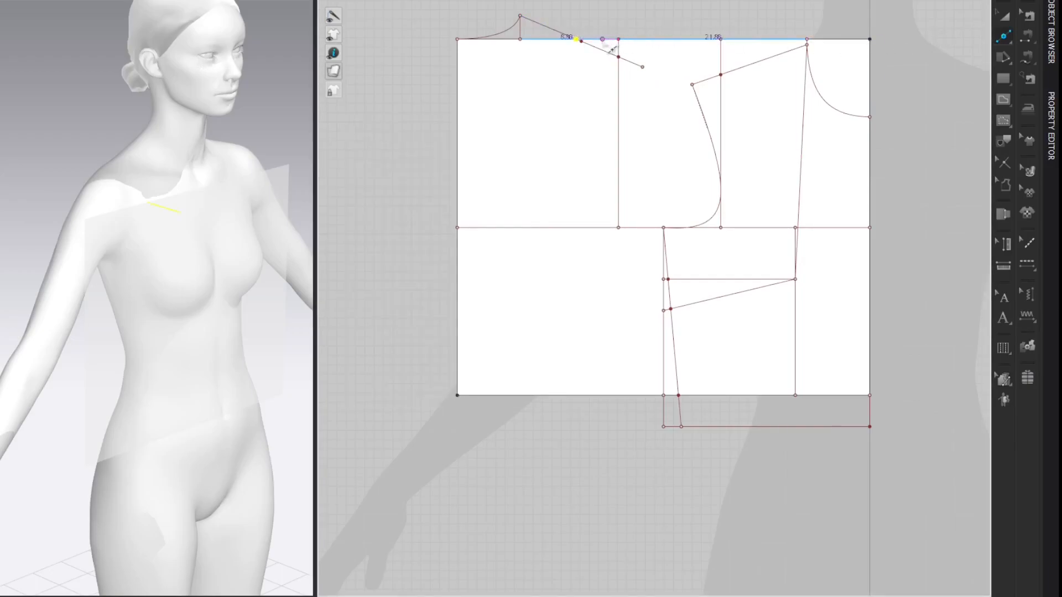
pyautogui.rightClick(592, 45)
pyautogui.write('0.6')
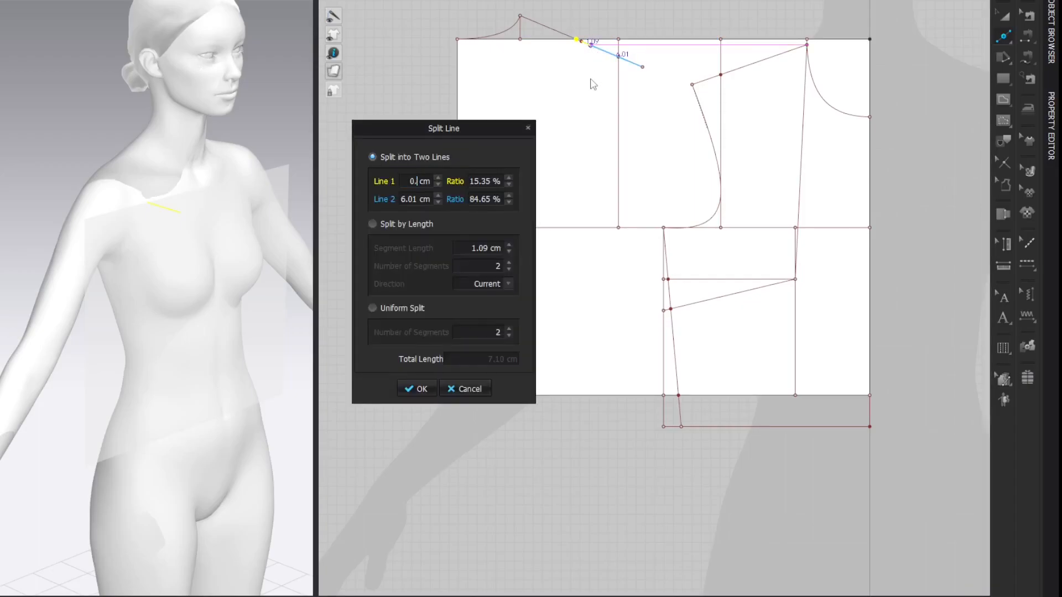
pyautogui.press('Return')
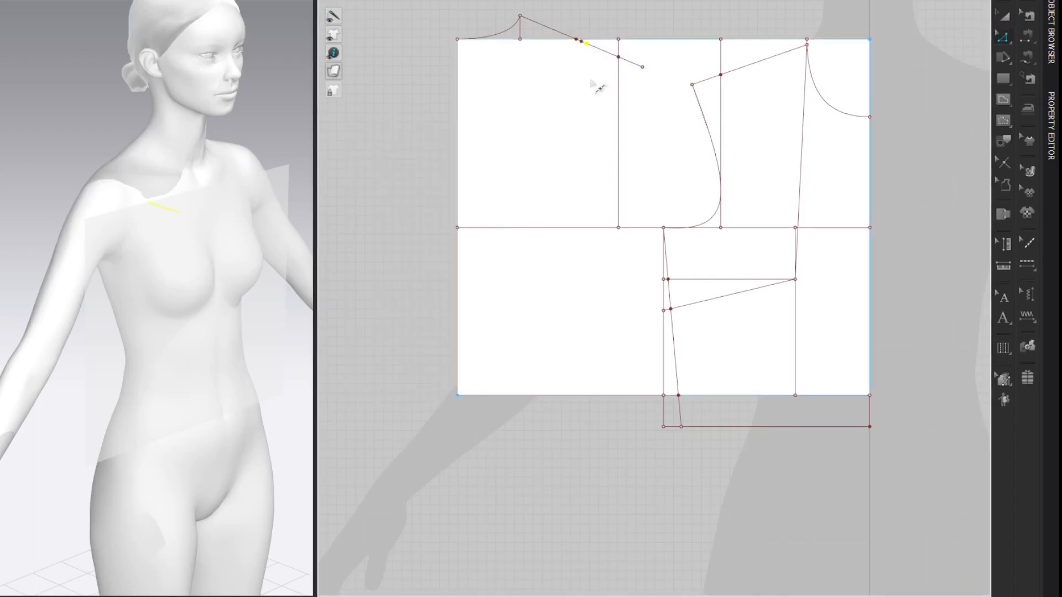
pyautogui.click(935, 17)
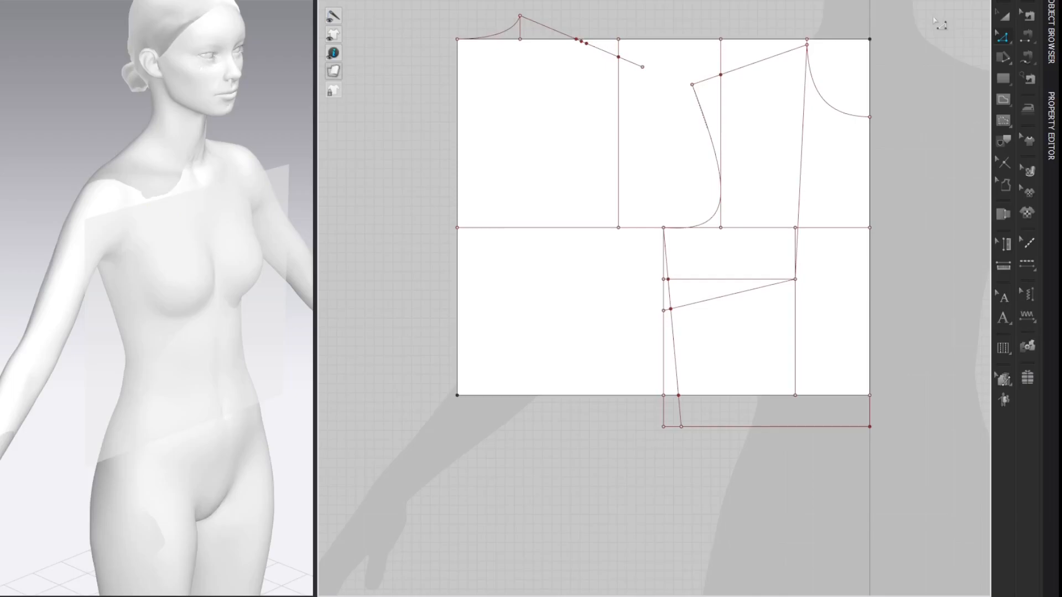
# - Split the horizontal chest line's section between center back and the back-width line uniformly into two segments
pyautogui.press('x')
pyautogui.click(539, 227)
pyautogui.moveTo(492, 135); pyautogui.dragTo(340, 135)
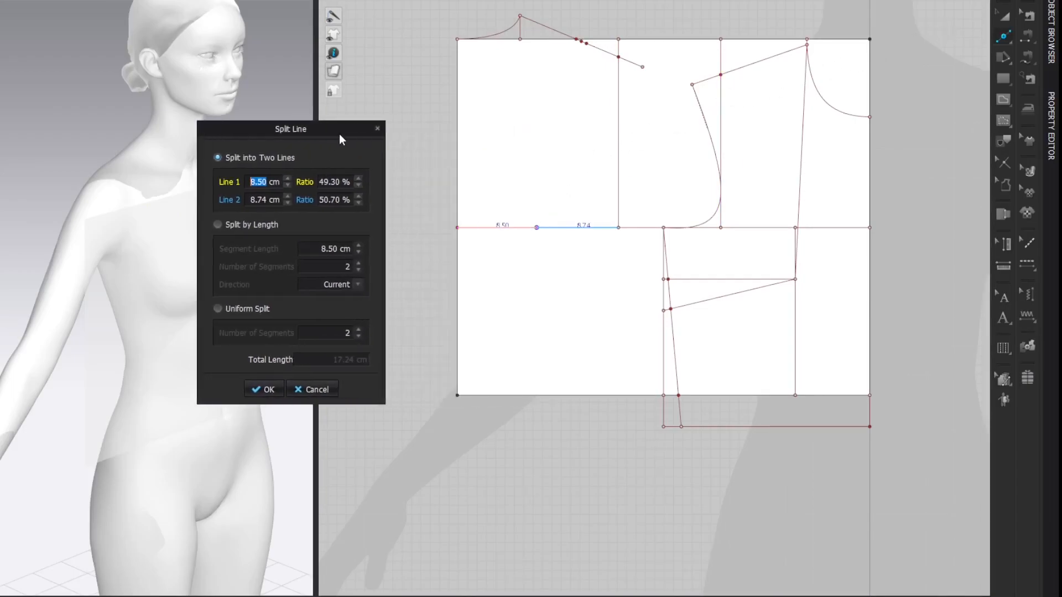
pyautogui.click(217, 307)
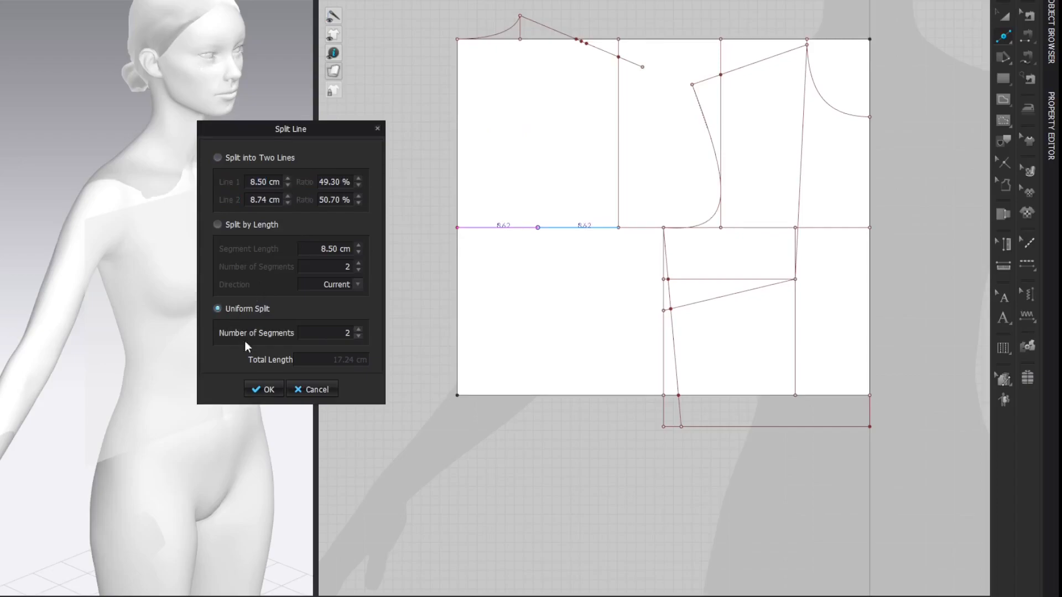
pyautogui.click(278, 392)
pyautogui.click(936, 41)
# - Draw a slanted guide line from the back chest section's midpoint to the back shoulder line's midpoint
pyautogui.press('g')
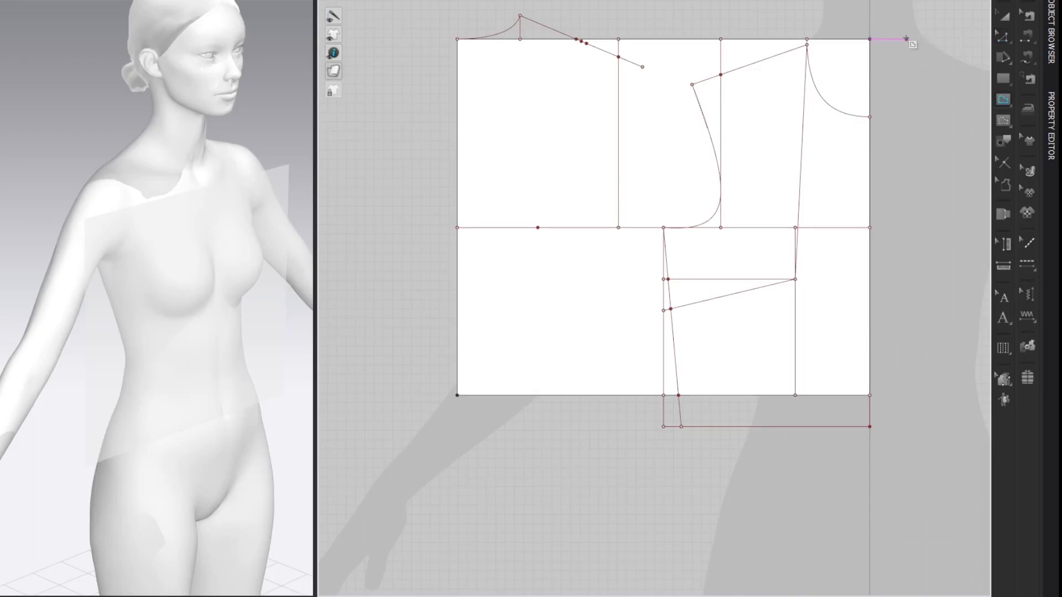
pyautogui.click(537, 227)
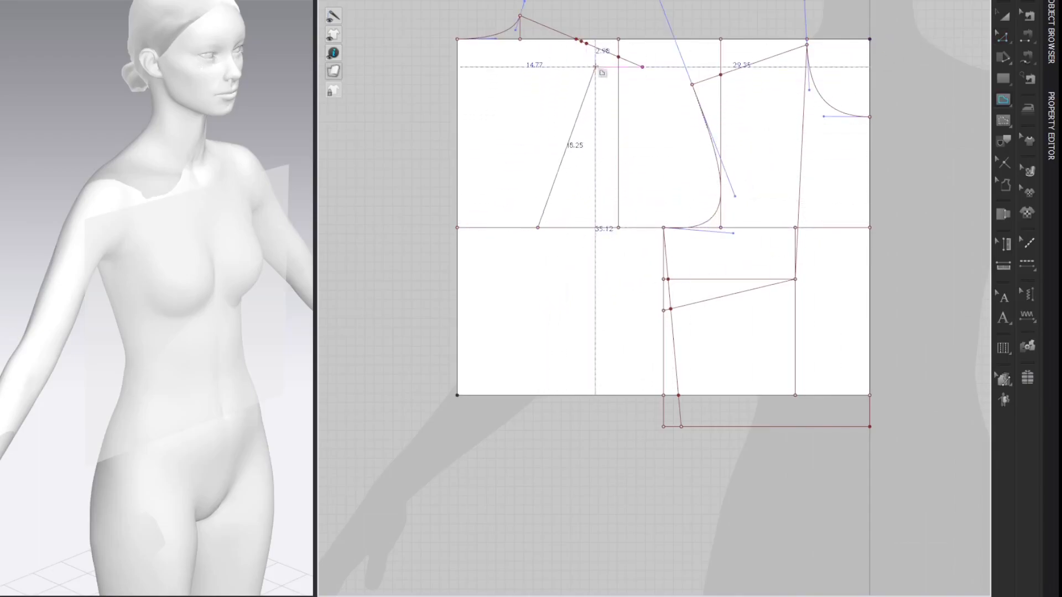
pyautogui.click(580, 40)
pyautogui.press('a')
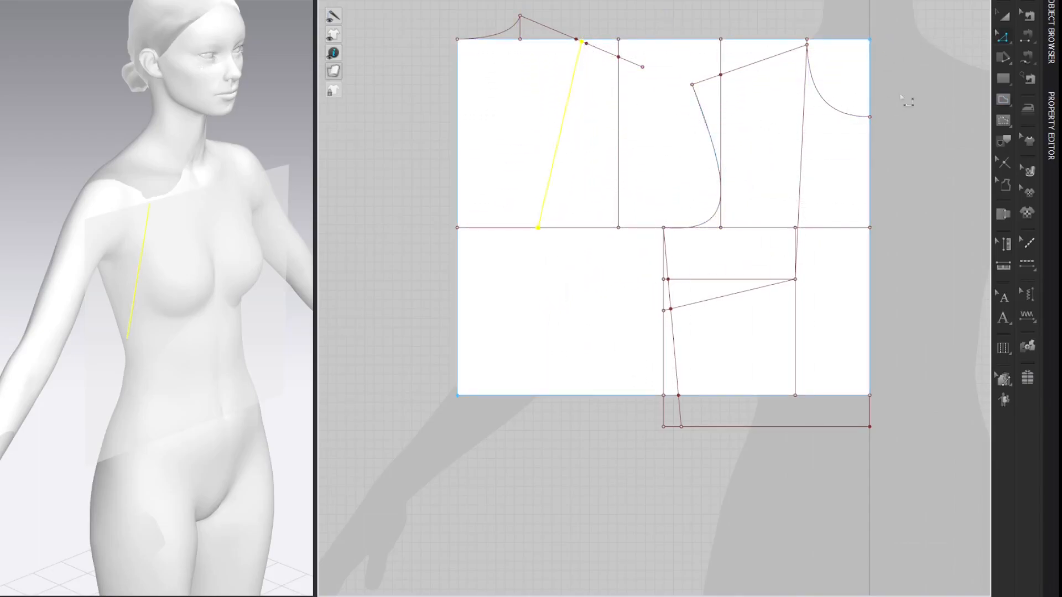
pyautogui.click(956, 46)
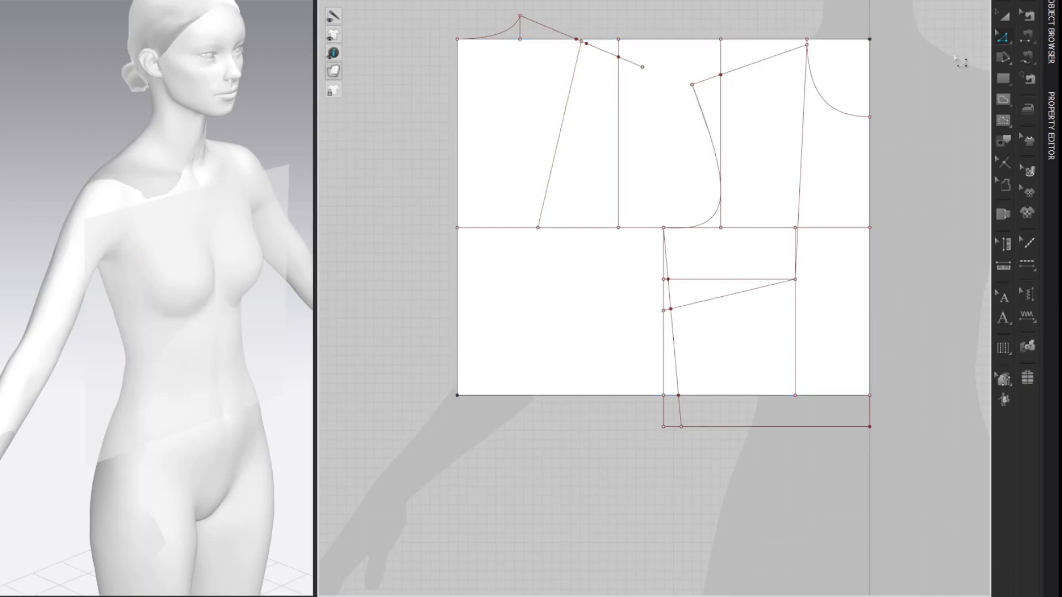
# - Split the slanted guide line below its shoulder end to mark the shoulder dart's tip
pyautogui.press('x')
pyautogui.click(578, 67)
pyautogui.write('7.80')
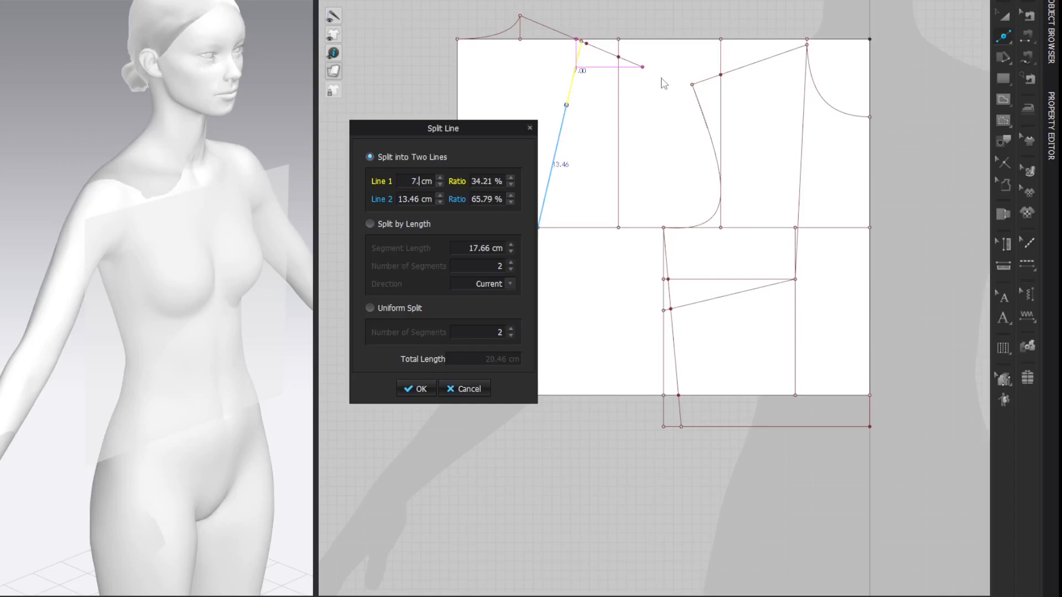
pyautogui.press('Return')
pyautogui.press('z')
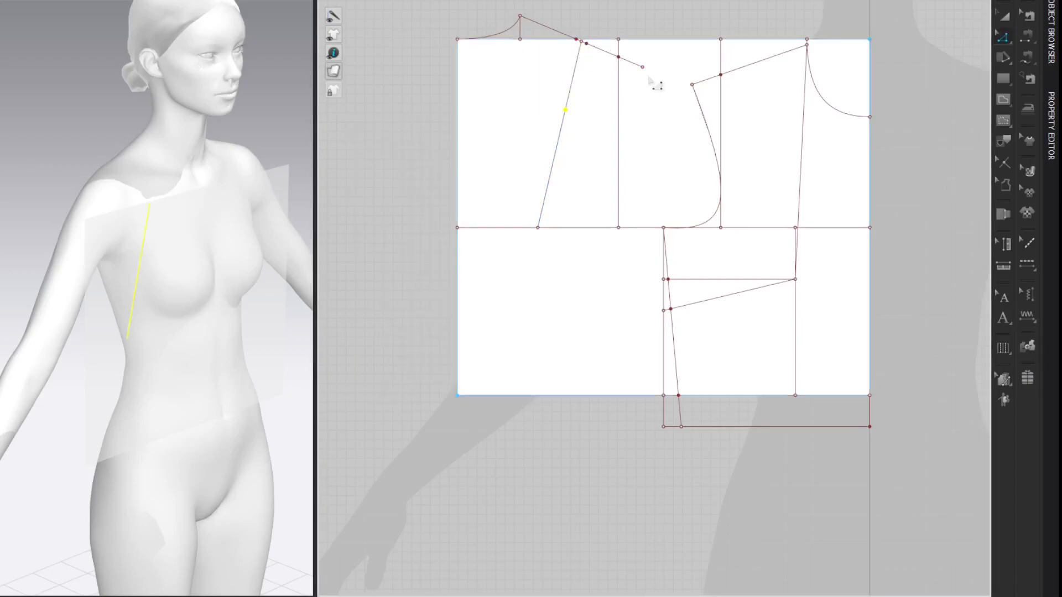
pyautogui.click(938, 25)
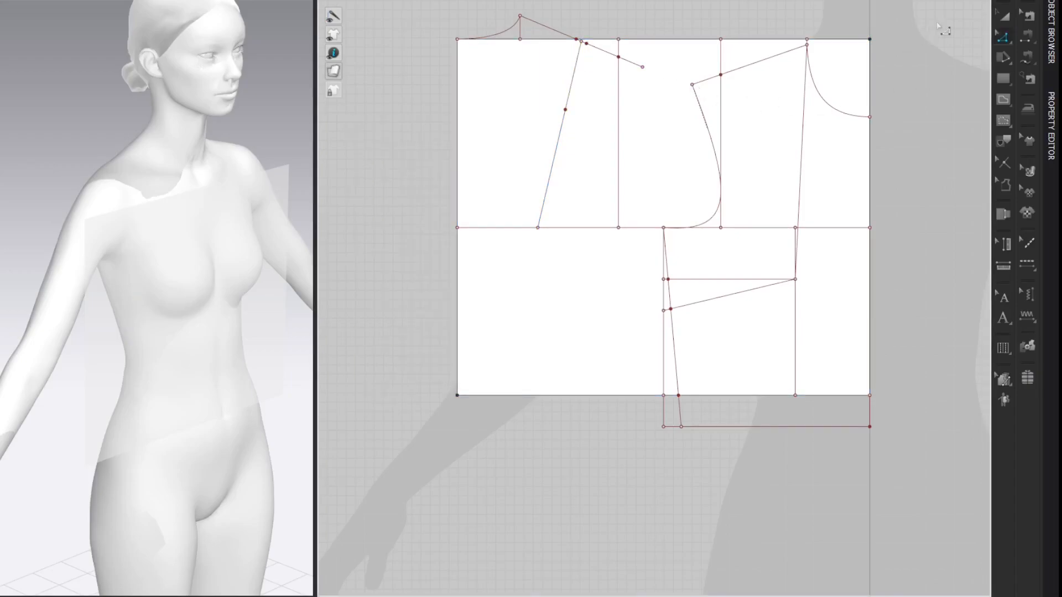
# - Draw the two back shoulder dart legs connecting the 0.6 cm points on either side of the shoulder midpoint to the dart tip
pyautogui.click(576, 40)
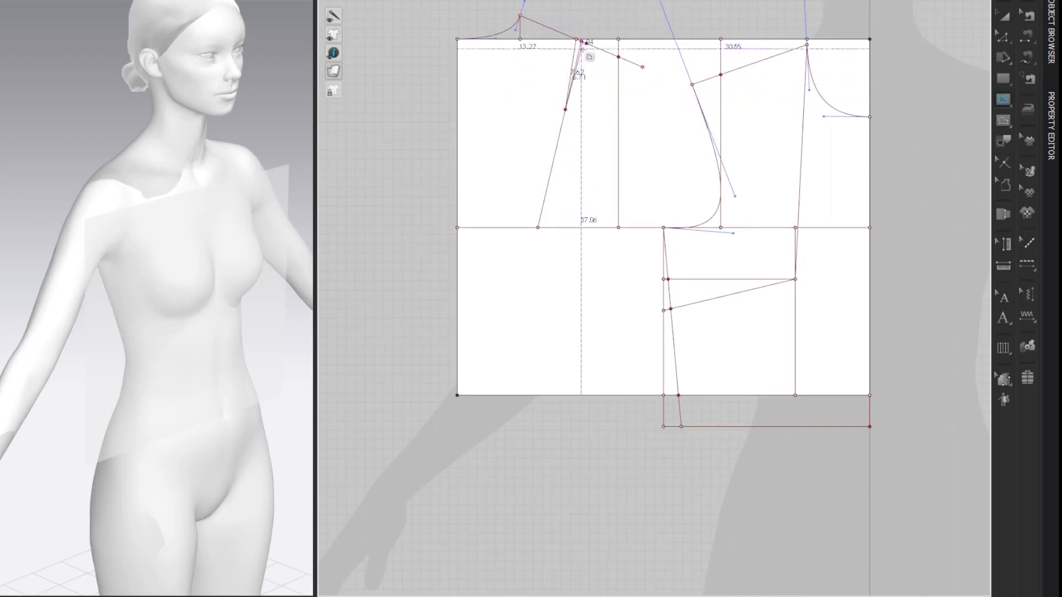
pyautogui.doubleClick(585, 43)
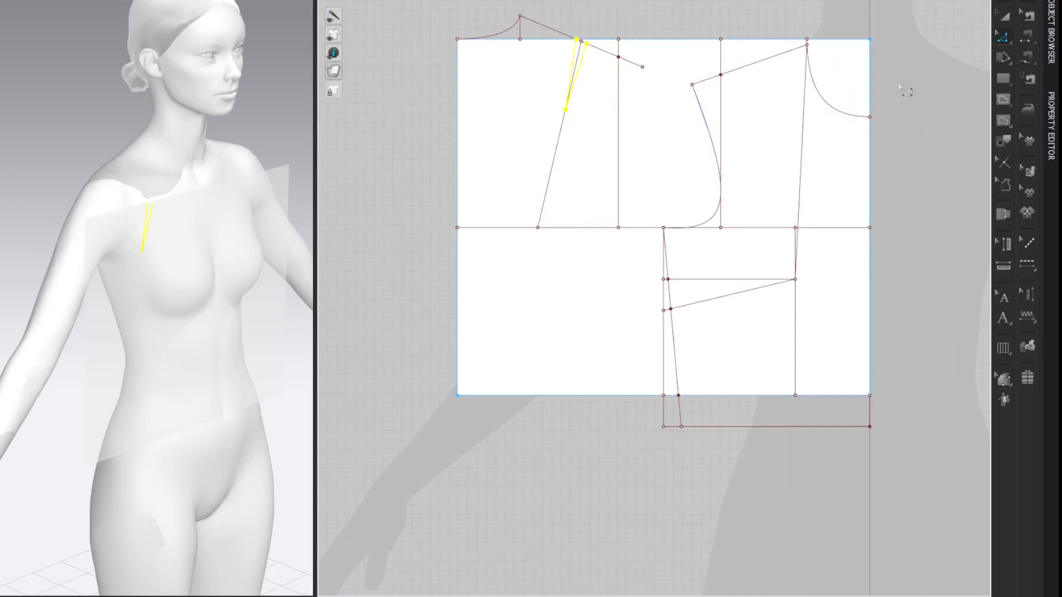
pyautogui.click(929, 51)
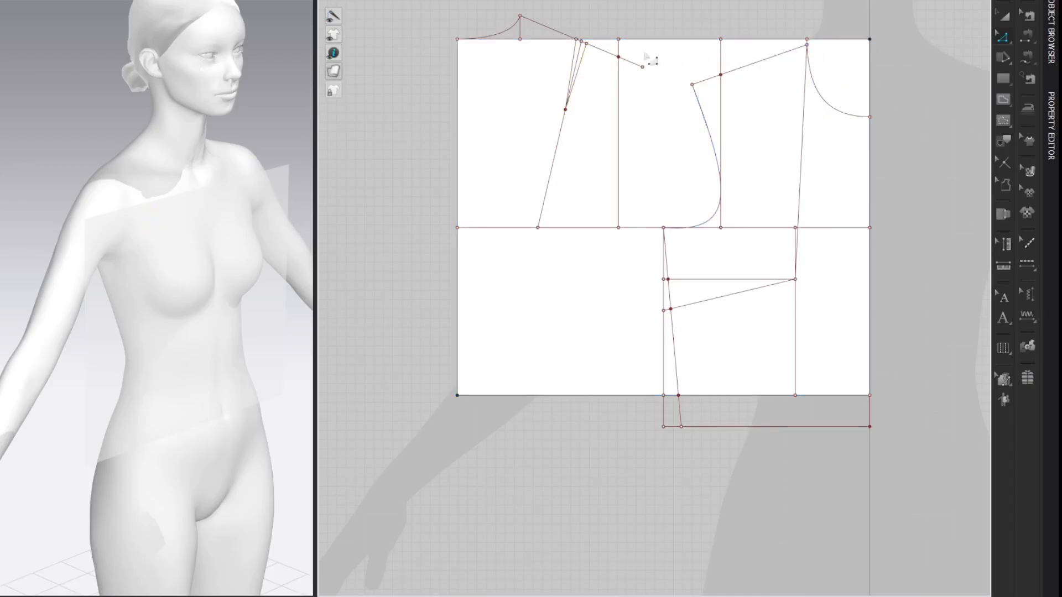
# - Split the vertical back-width line uniformly into two segments
pyautogui.click(619, 61)
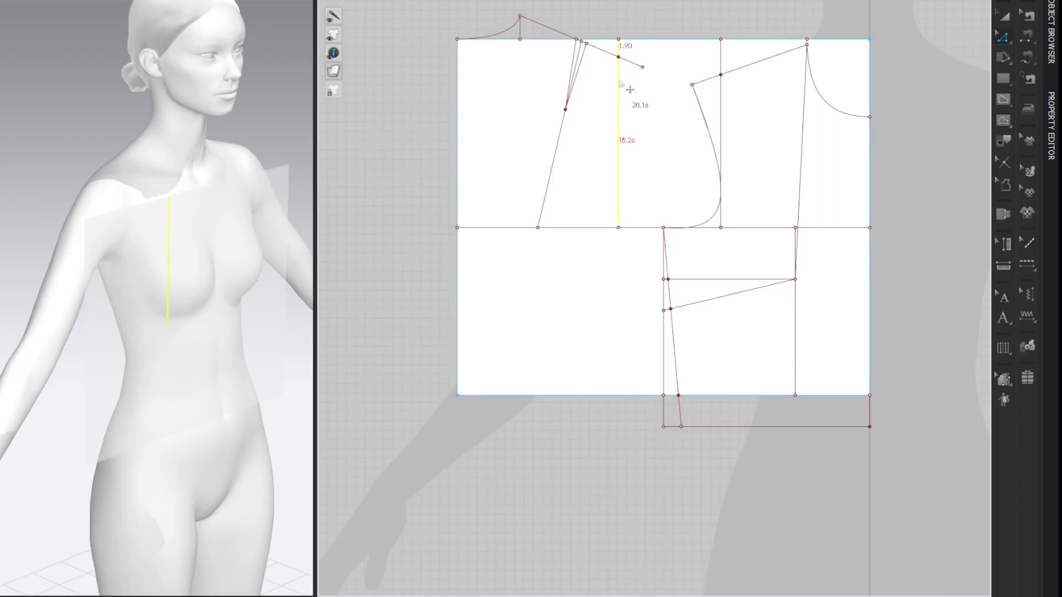
pyautogui.rightClick(619, 83)
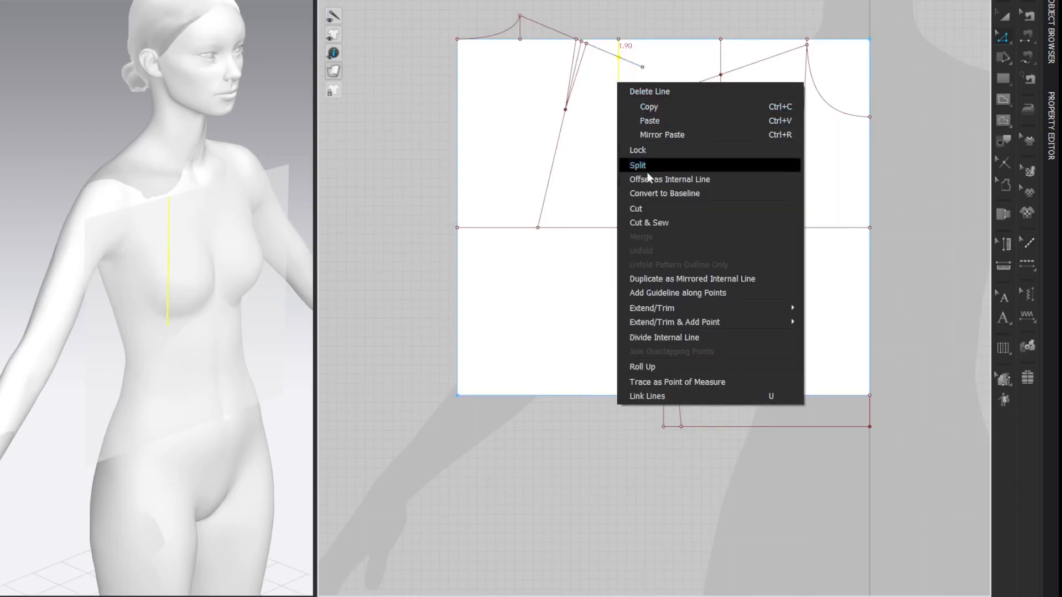
pyautogui.click(689, 164)
pyautogui.click(371, 309)
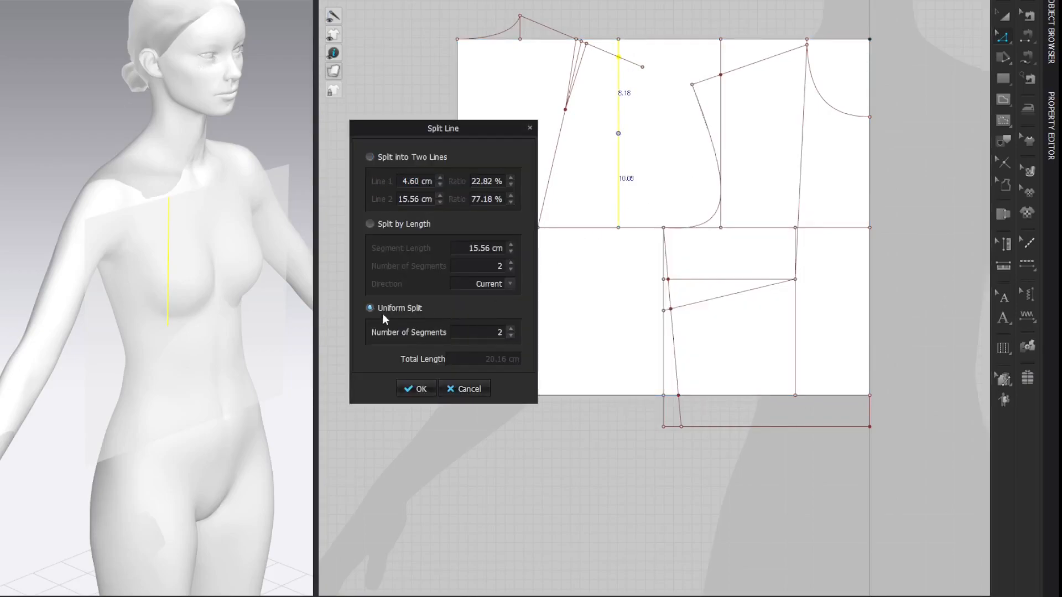
pyautogui.click(416, 389)
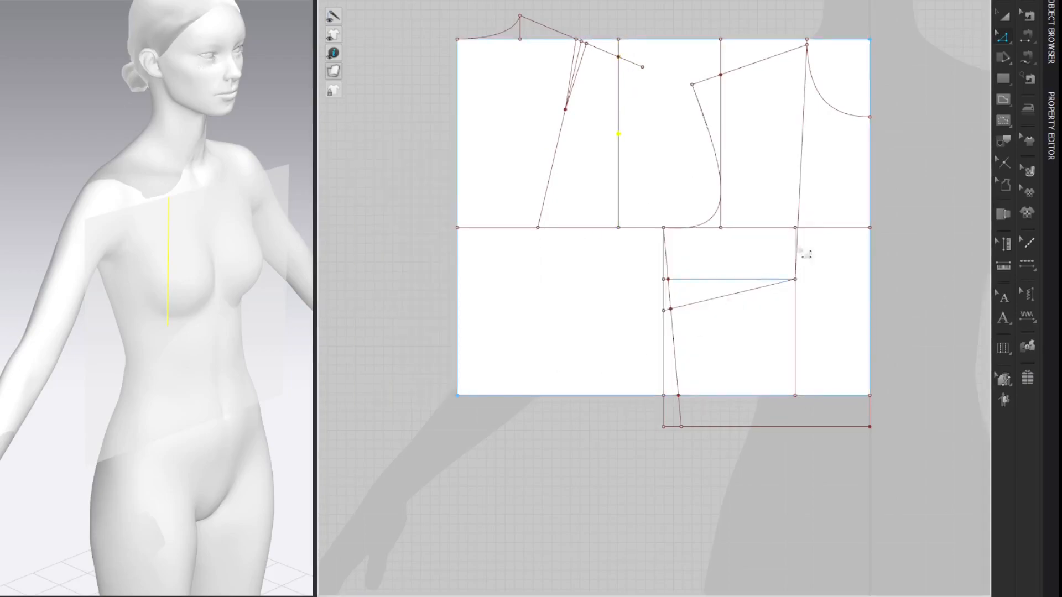
# - Draw the back armhole curve from the shoulder end through the back-width line's midpoint to the side seam's top, smoothing its lower section
pyautogui.click(642, 67)
pyautogui.click(620, 133)
pyautogui.doubleClick(663, 227)
pyautogui.press('c')
pyautogui.moveTo(632, 96); pyautogui.dragTo(635, 98)
pyautogui.moveTo(645, 192); pyautogui.dragTo(634, 227)
pyautogui.press('z')
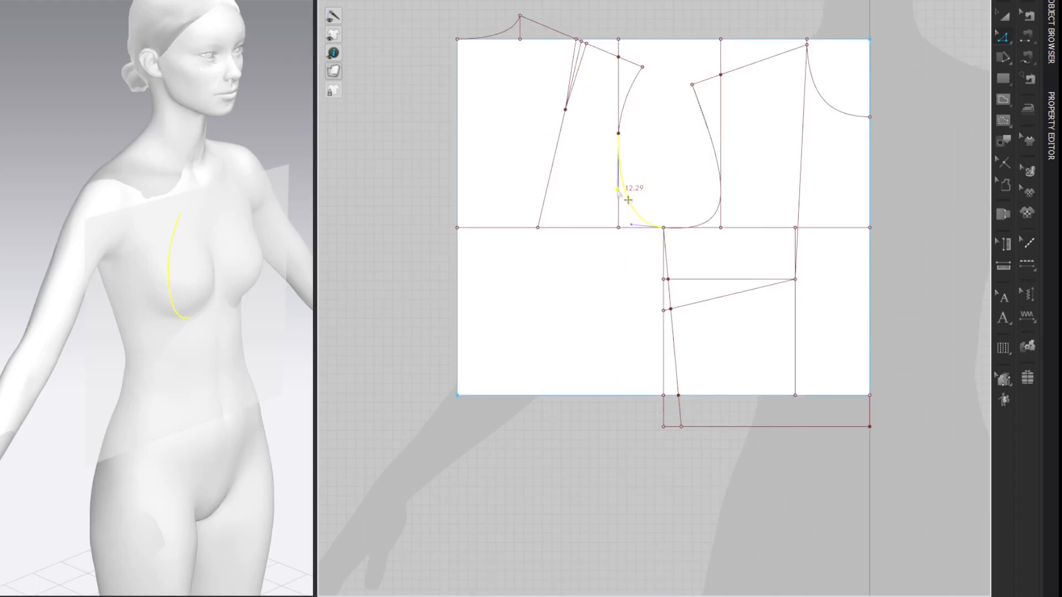
pyautogui.click(945, 13)
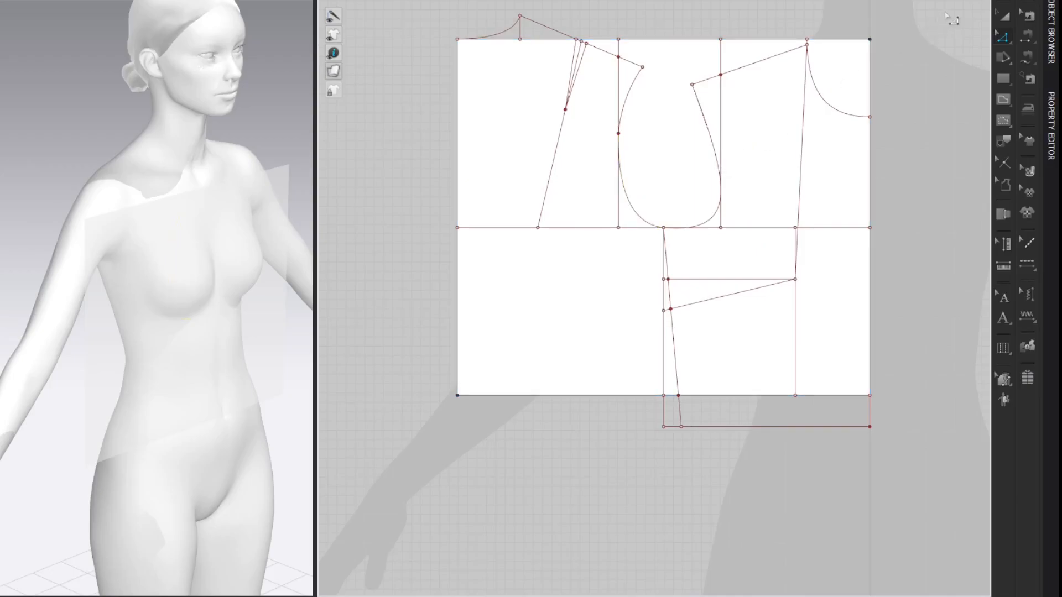
# - Add points at the waistline's intersections and split the back waistline 1.9 cm from the vertical side line
pyautogui.click(554, 397)
pyautogui.rightClick(553, 396)
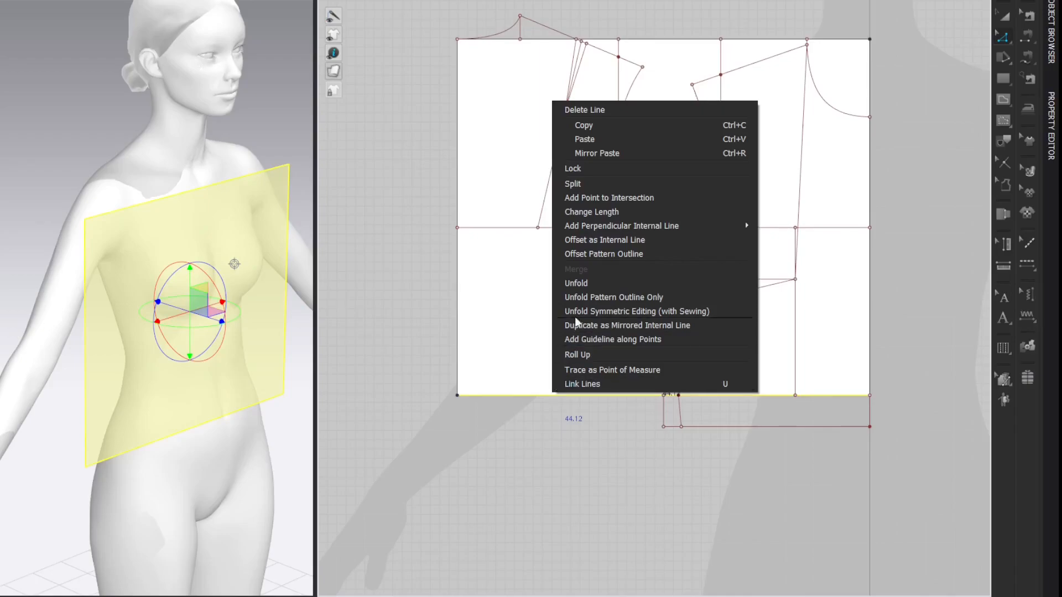
pyautogui.click(602, 198)
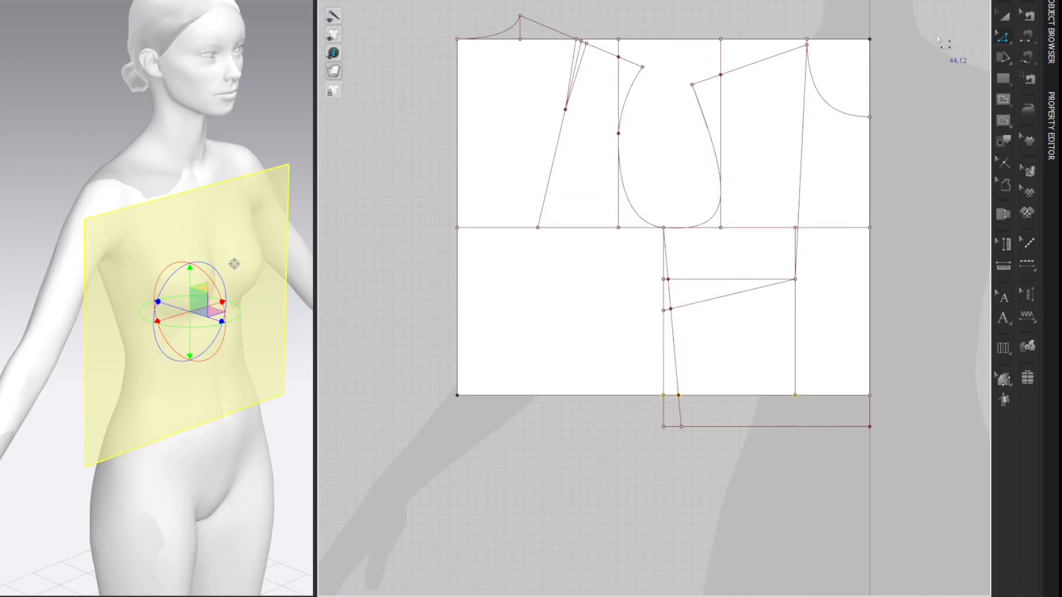
pyautogui.press('x')
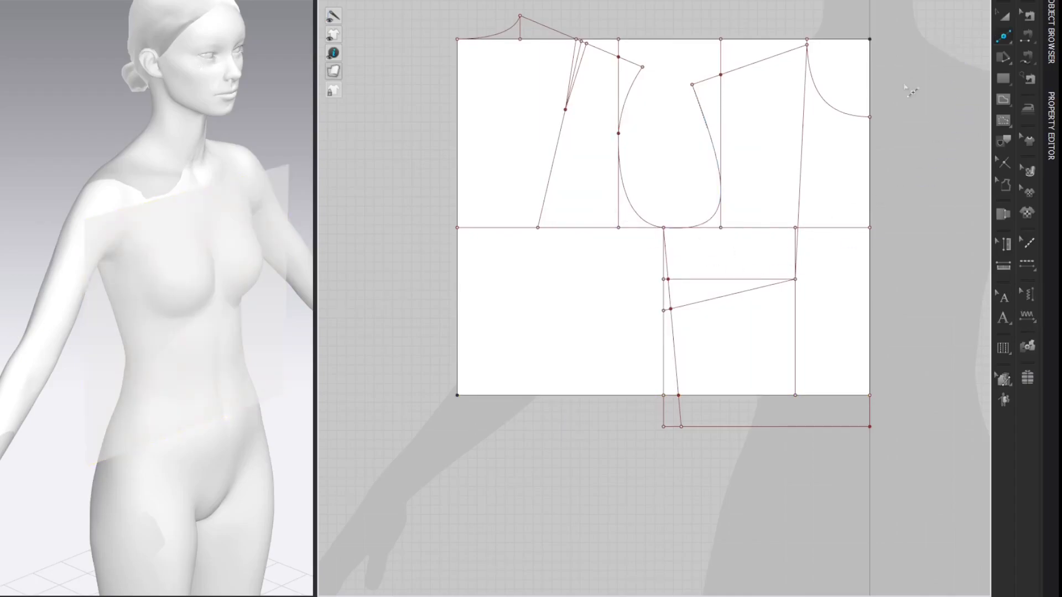
pyautogui.rightClick(652, 395)
pyautogui.write('1.9')
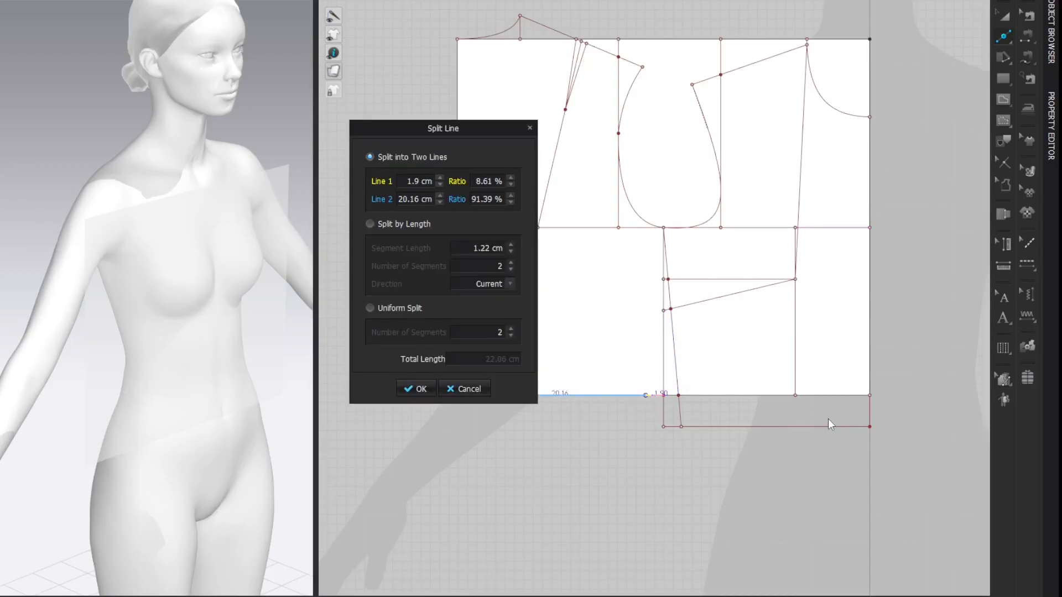
pyautogui.press('Return')
# - Draw the back side seam from the 1.9 cm waist point up to the bottom of the armhole
pyautogui.press('z')
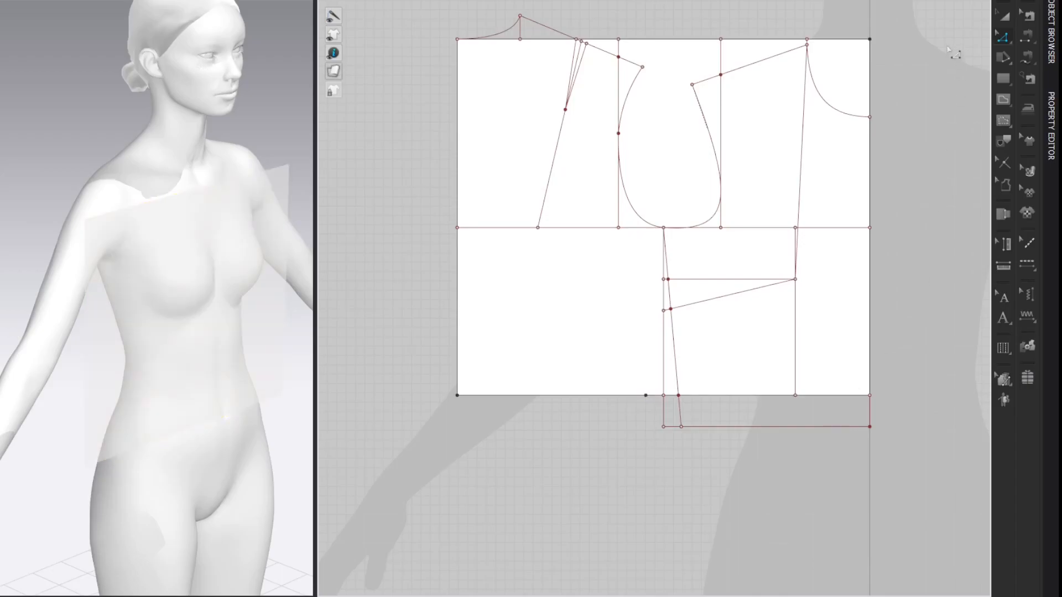
pyautogui.click(645, 396)
pyautogui.click(663, 227)
pyautogui.press('z')
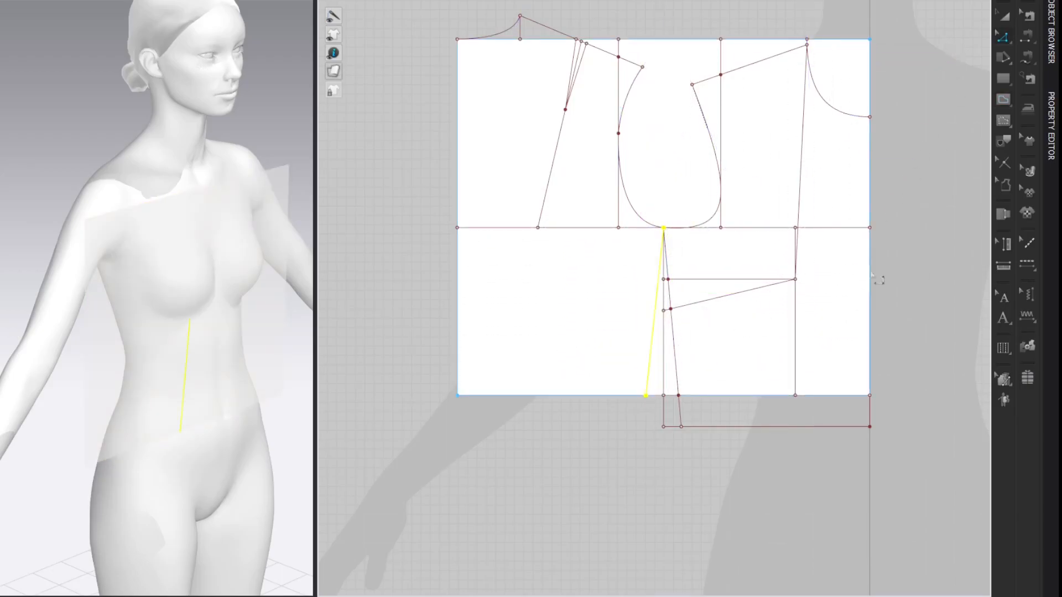
pyautogui.press('Escape')
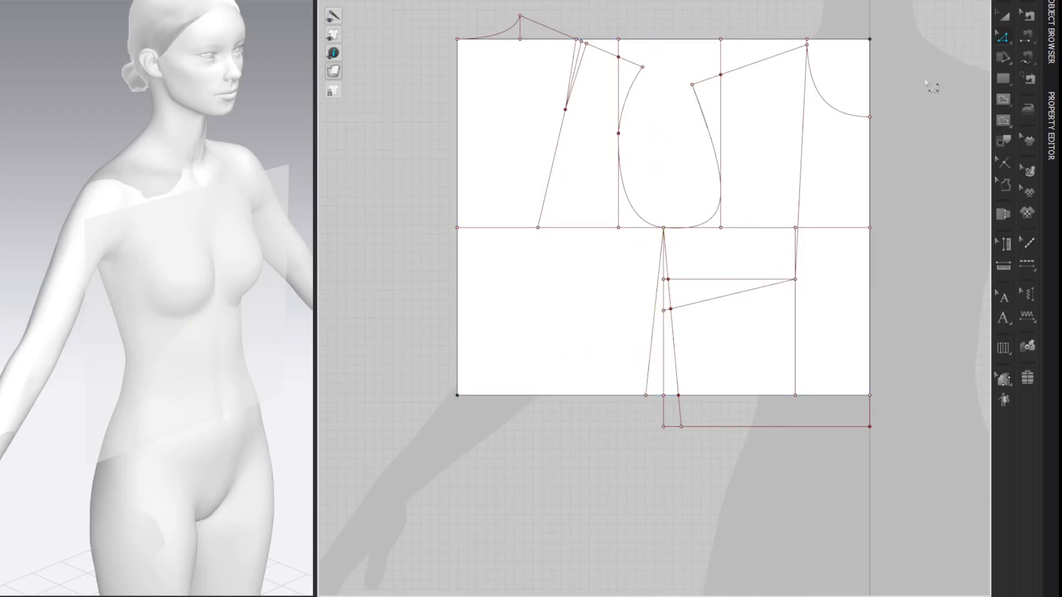
# - Move the whole bodice draft well away from the avatar silhouette in the 2D workspace
pyautogui.scroll(-6, 931, 86)
pyautogui.press('a')
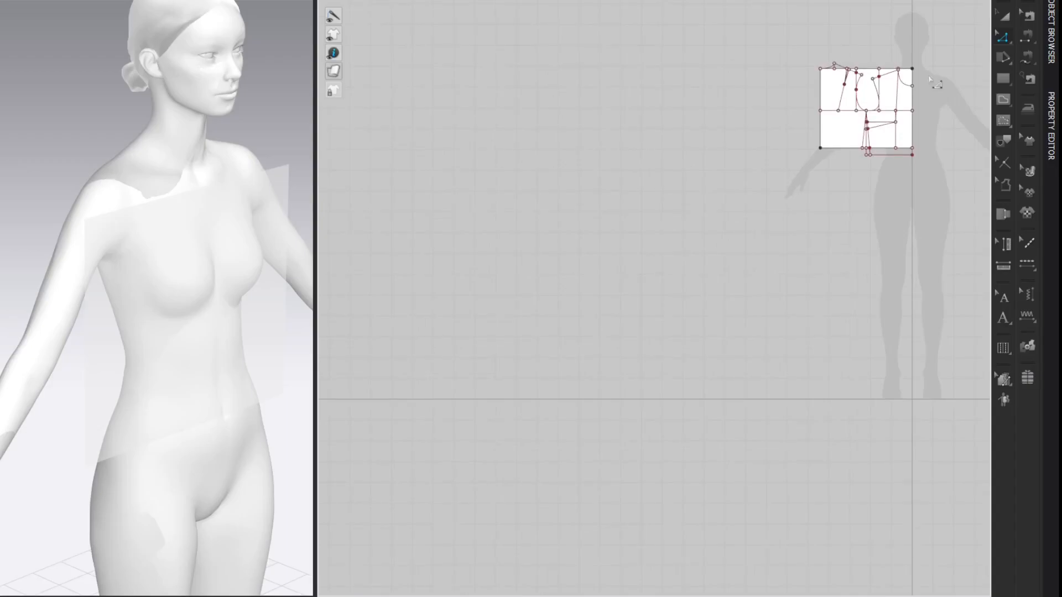
pyautogui.click(846, 135)
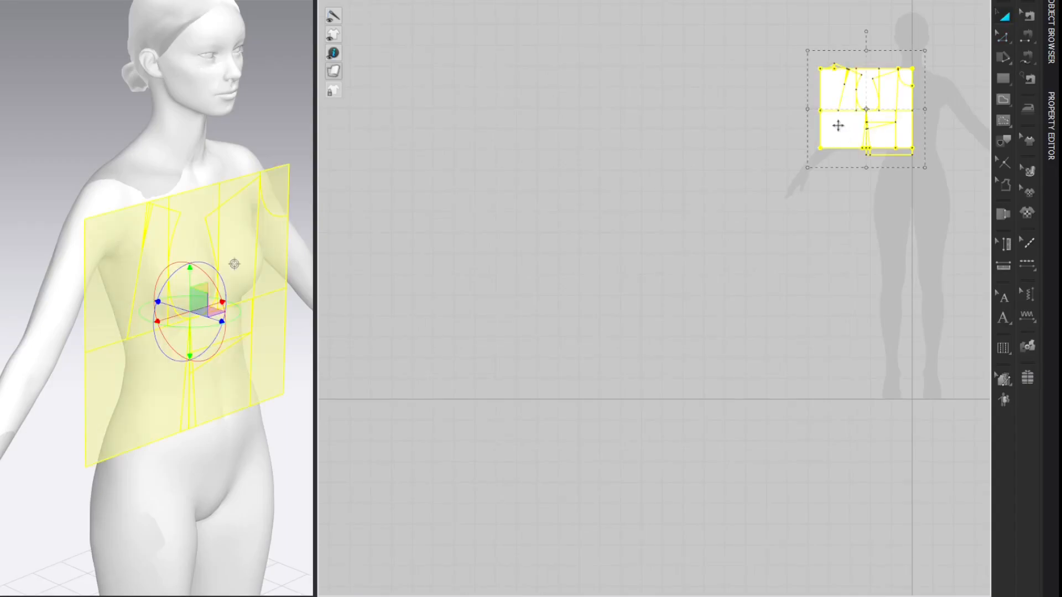
pyautogui.moveTo(838, 125); pyautogui.dragTo(401, 118)
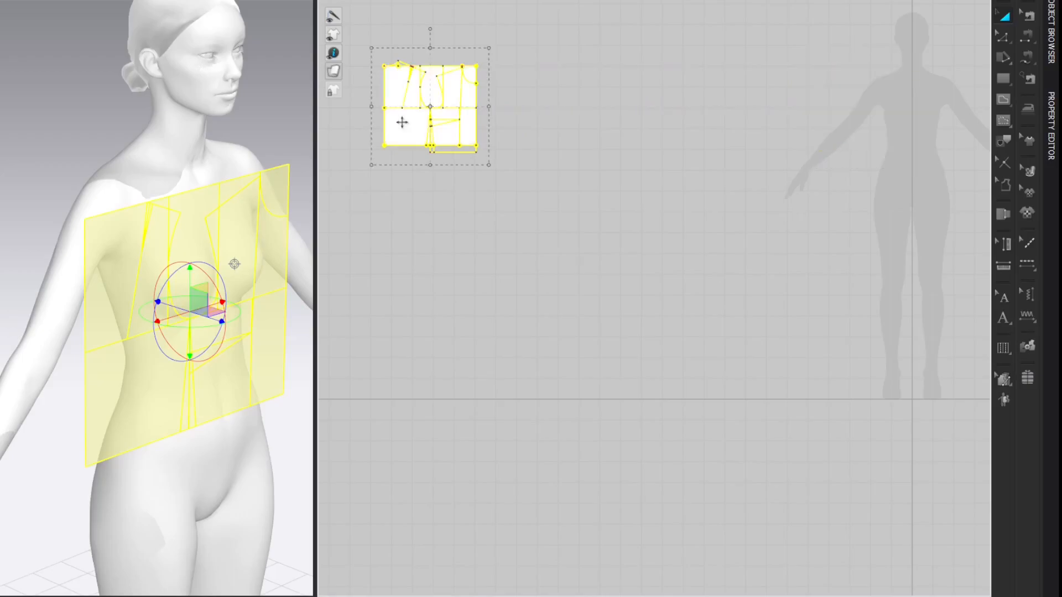
# - Take the bodice draft out of the 3D view and archive it
pyautogui.rightClick(208, 247)
pyautogui.click(226, 293)
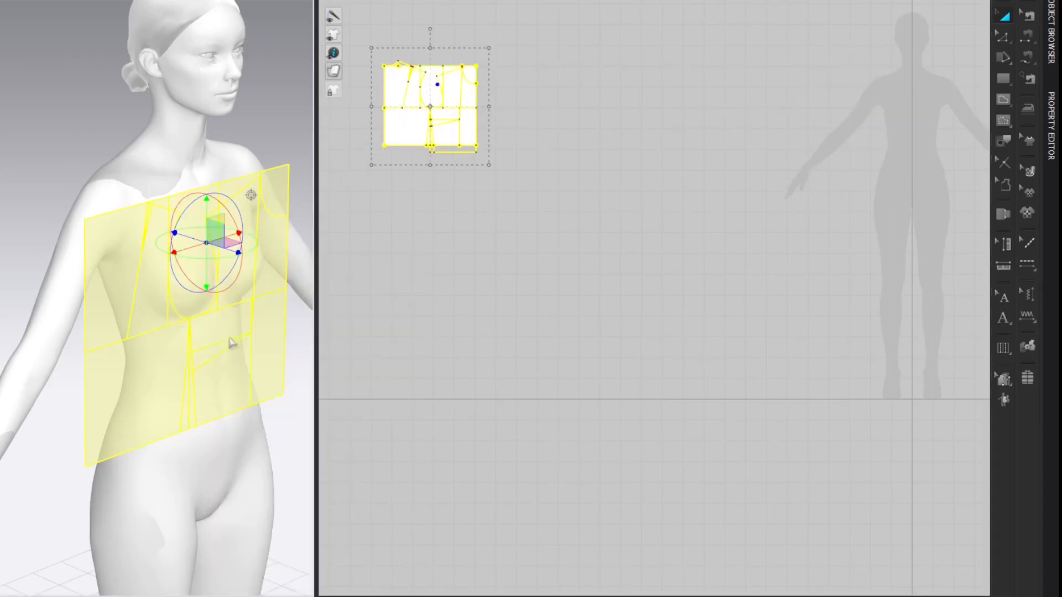
pyautogui.rightClick(219, 240)
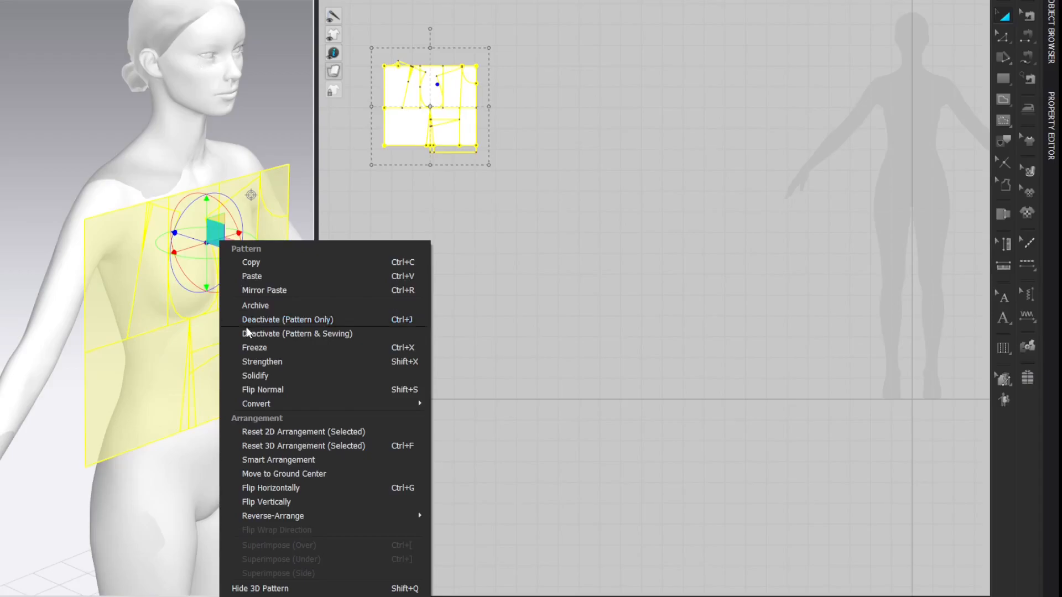
pyautogui.click(250, 432)
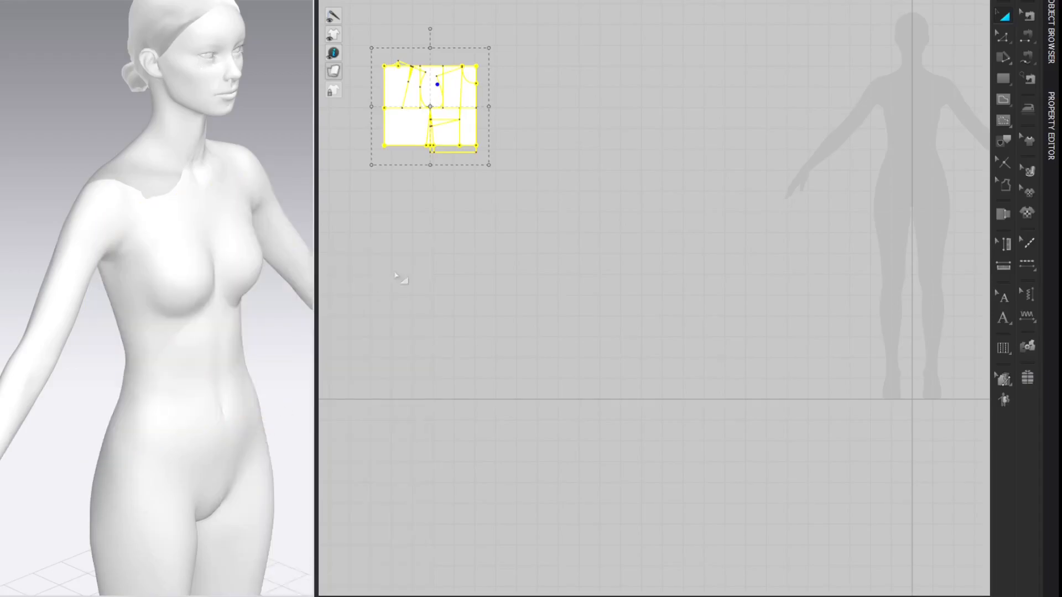
pyautogui.rightClick(442, 125)
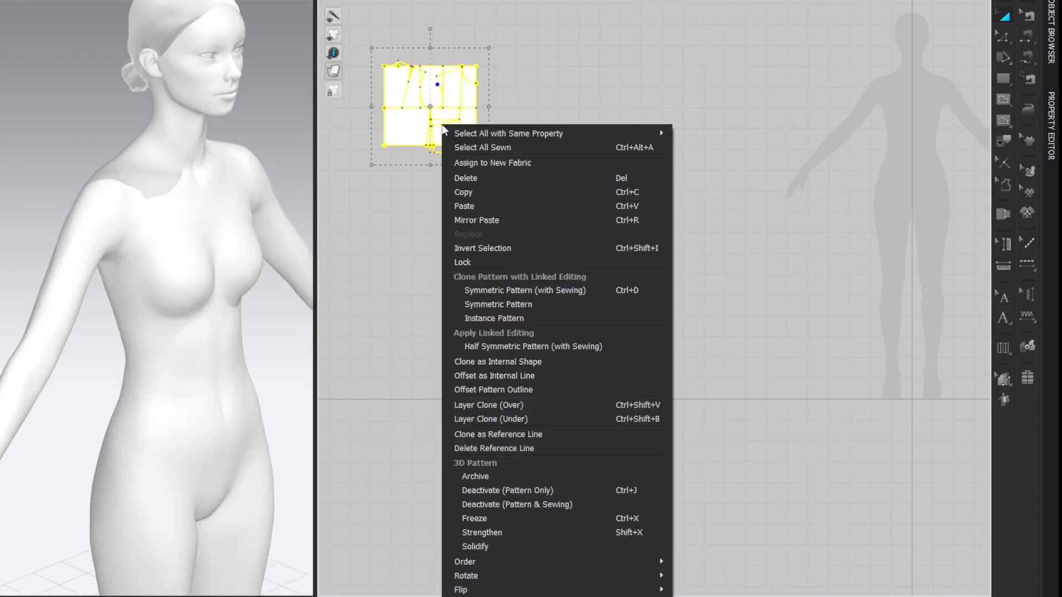
pyautogui.click(467, 476)
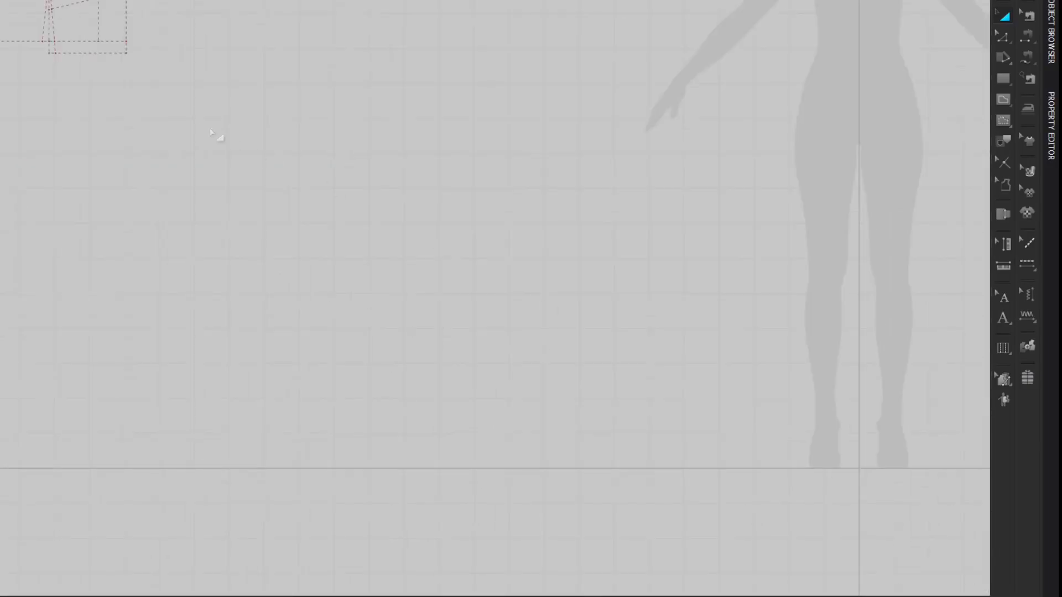
# - Trace the front bodice from the archived draft as a separate pattern piece, following its neckline, shoulder, armhole, side seam, bust dart, hem and center front
pyautogui.scroll(5, 218, 135)
pyautogui.moveTo(201, 114); pyautogui.dragTo(757, 533, button='right')
pyautogui.scroll(2, 658, 326)
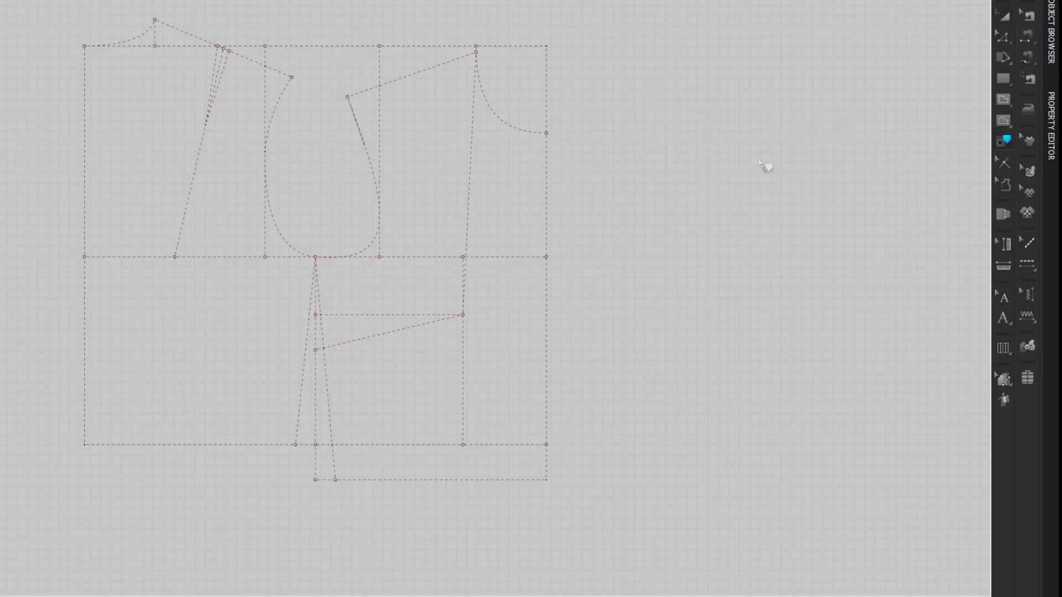
pyautogui.click(551, 232)
pyautogui.keyDown('shift'); pyautogui.click(531, 480); pyautogui.keyUp('shift')
pyautogui.keyDown('shift'); pyautogui.click(334, 456); pyautogui.keyUp('shift')
pyautogui.keyDown('shift'); pyautogui.click(334, 387); pyautogui.keyUp('shift')
pyautogui.keyDown('shift'); pyautogui.click(338, 347); pyautogui.keyUp('shift')
pyautogui.keyDown('shift'); pyautogui.click(357, 315); pyautogui.keyUp('shift')
pyautogui.keyDown('shift'); pyautogui.click(369, 252); pyautogui.keyUp('shift')
pyautogui.keyDown('shift'); pyautogui.click(412, 75); pyautogui.keyUp('shift')
pyautogui.rightClick(503, 125)
pyautogui.click(516, 133)
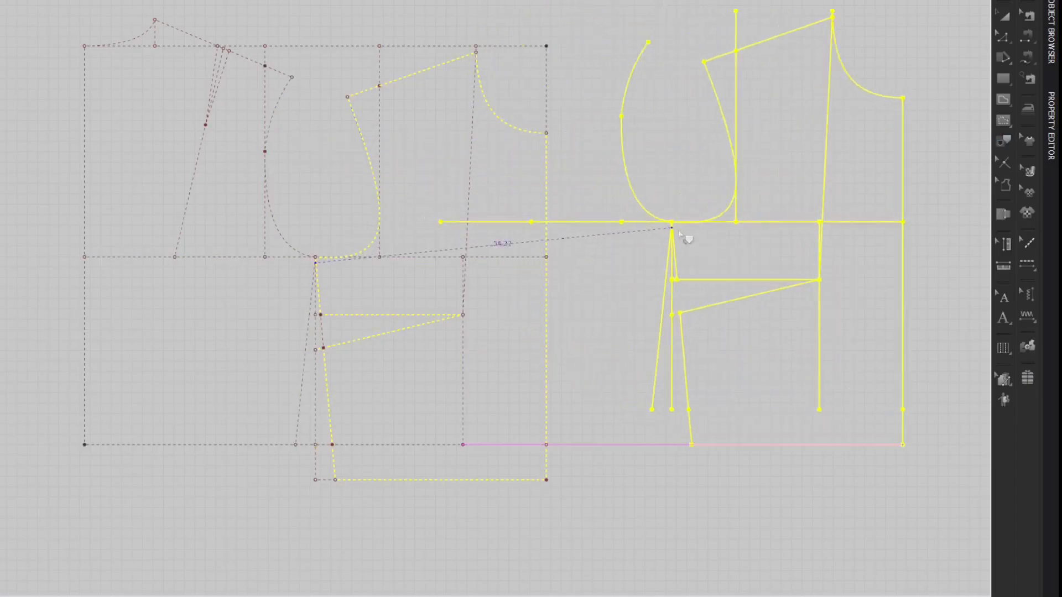
# - Place the traced front piece on the avatar silhouette with its center front just beside the vertical center line
pyautogui.moveTo(744, 223); pyautogui.dragTo(263, 216, button='middle')
pyautogui.moveTo(662, 226); pyautogui.dragTo(200, 226, button='middle')
pyautogui.moveTo(591, 237); pyautogui.dragTo(77, 274, button='middle')
pyautogui.moveTo(602, 272); pyautogui.dragTo(158, 253, button='middle')
pyautogui.moveTo(417, 247); pyautogui.dragTo(145, 282, button='middle')
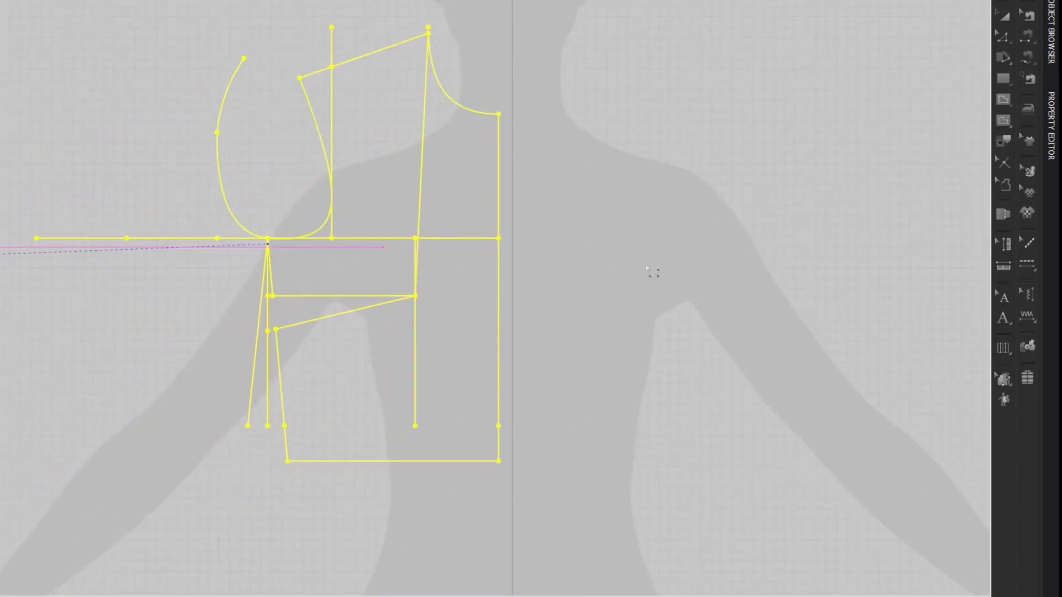
pyautogui.click(818, 112)
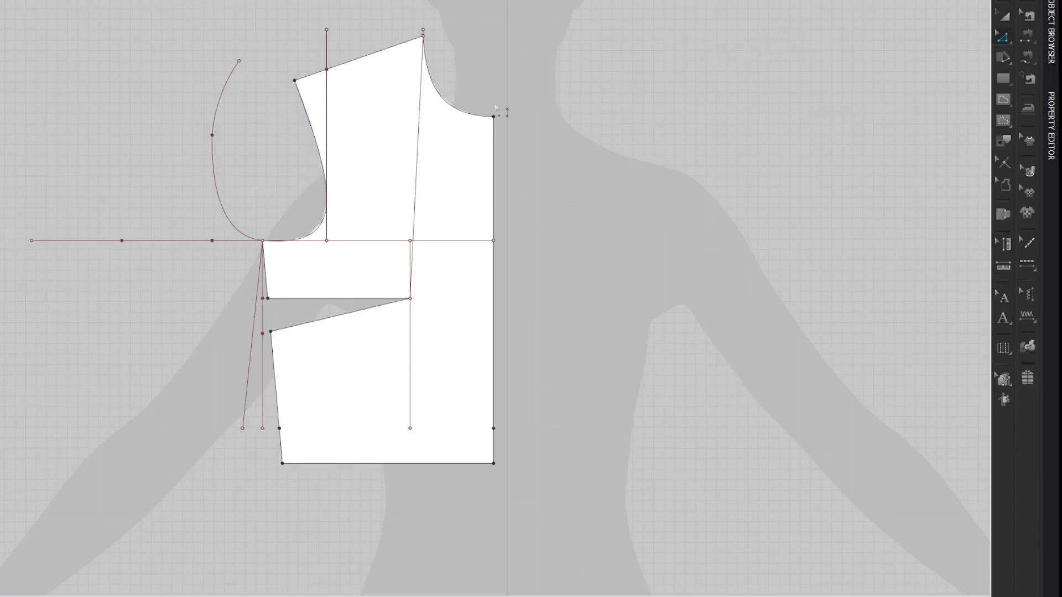
# - Delete the leftover construction lines from the front piece, including the chest line, width line, back armhole, side lines and bust guides
pyautogui.click(420, 122)
pyautogui.press('Delete')
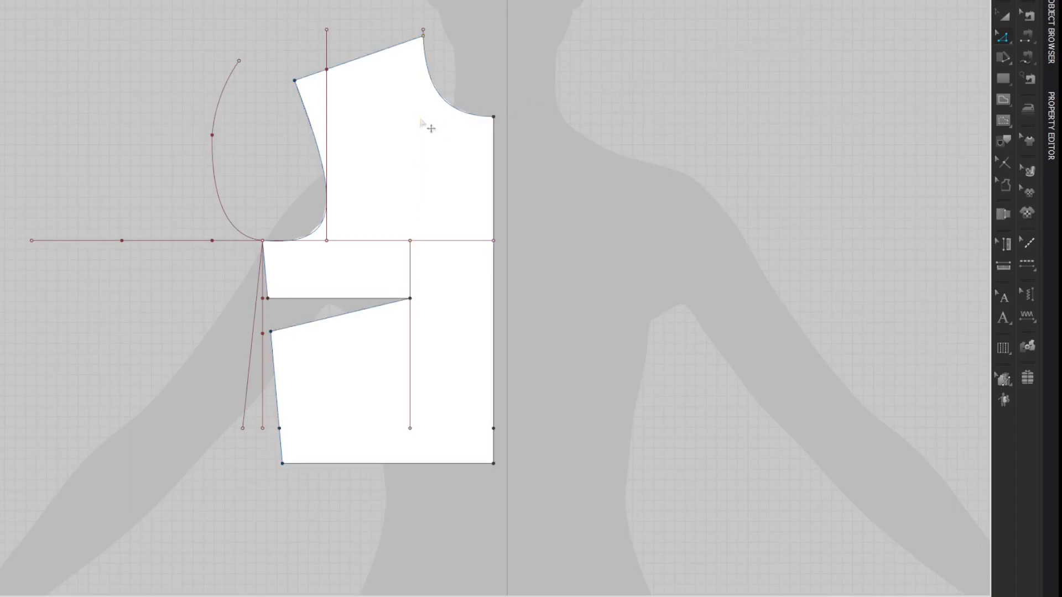
pyautogui.click(339, 119)
pyautogui.press('Delete')
pyautogui.click(224, 209)
pyautogui.press('Delete')
pyautogui.click(166, 243)
pyautogui.press('Delete')
pyautogui.click(255, 326)
pyautogui.press('Delete')
pyautogui.click(263, 325)
pyautogui.press('Delete')
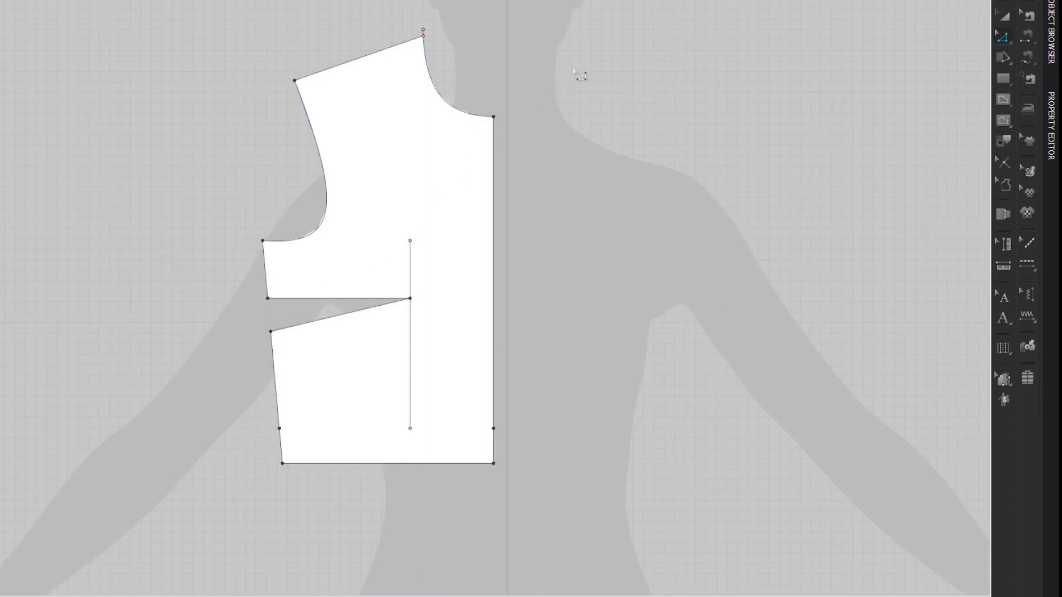
pyautogui.click(412, 264)
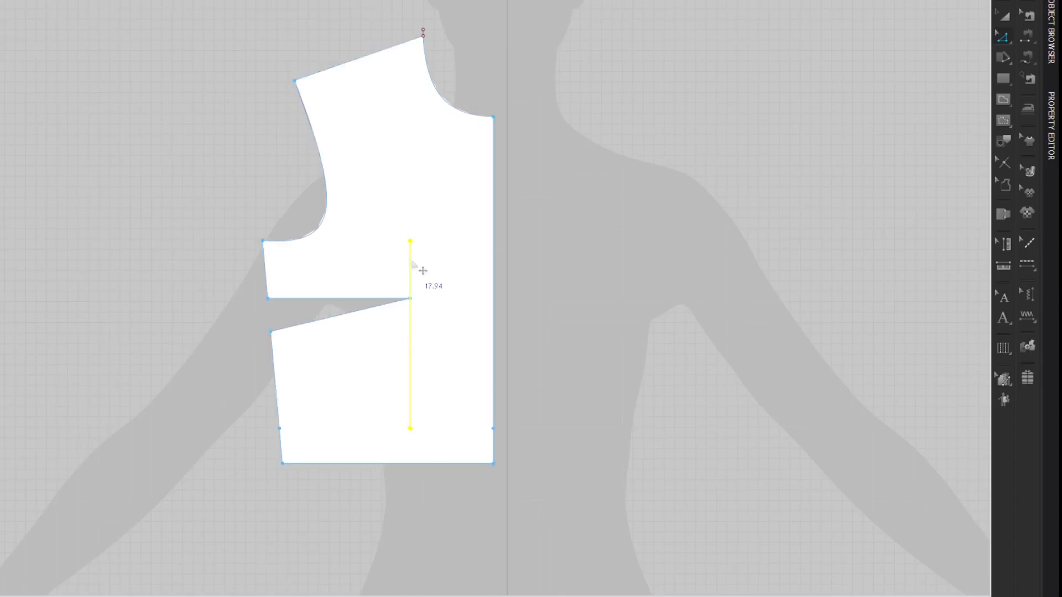
pyautogui.press('Delete')
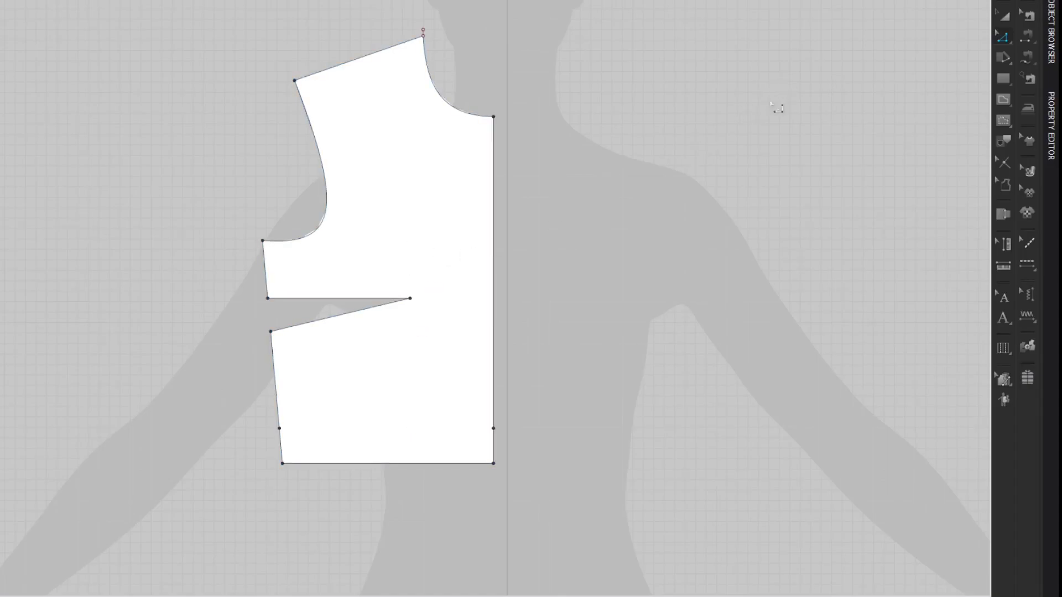
# - Delete the surplus waist-level points on the side seam and center front and the short line stub at the neck point
pyautogui.moveTo(205, 390); pyautogui.dragTo(557, 444)
pyautogui.moveTo(406, 21); pyautogui.dragTo(434, 32)
pyautogui.press('Delete')
# - Shorten the side bust dart by moving its tip 3.20 cm toward the side seam along the dart's center
pyautogui.moveTo(411, 299); pyautogui.dragTo(369, 303)
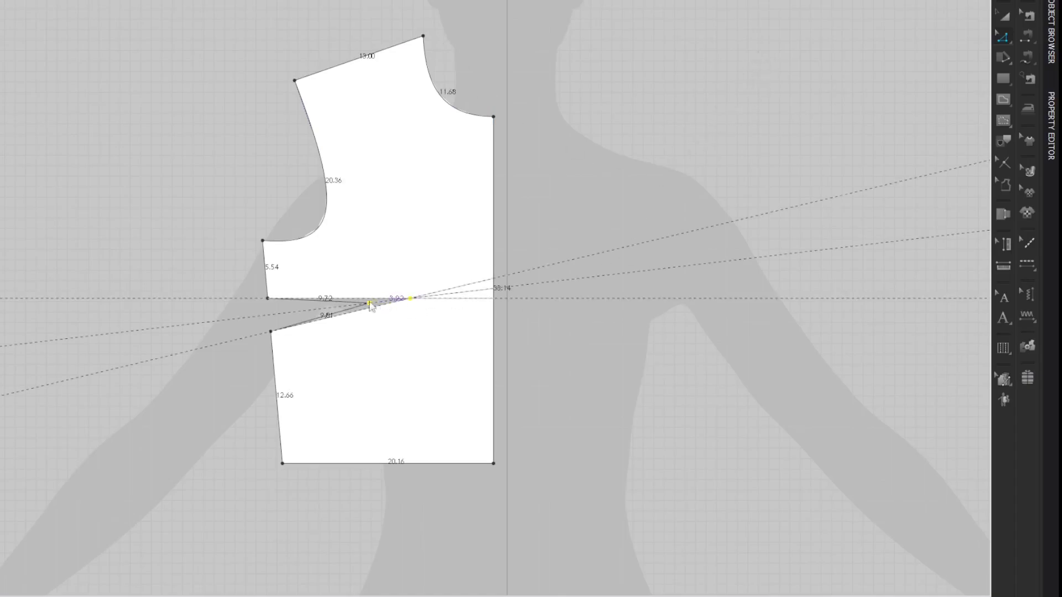
pyautogui.rightClick(369, 303)
pyautogui.moveTo(417, 191); pyautogui.dragTo(115, 234)
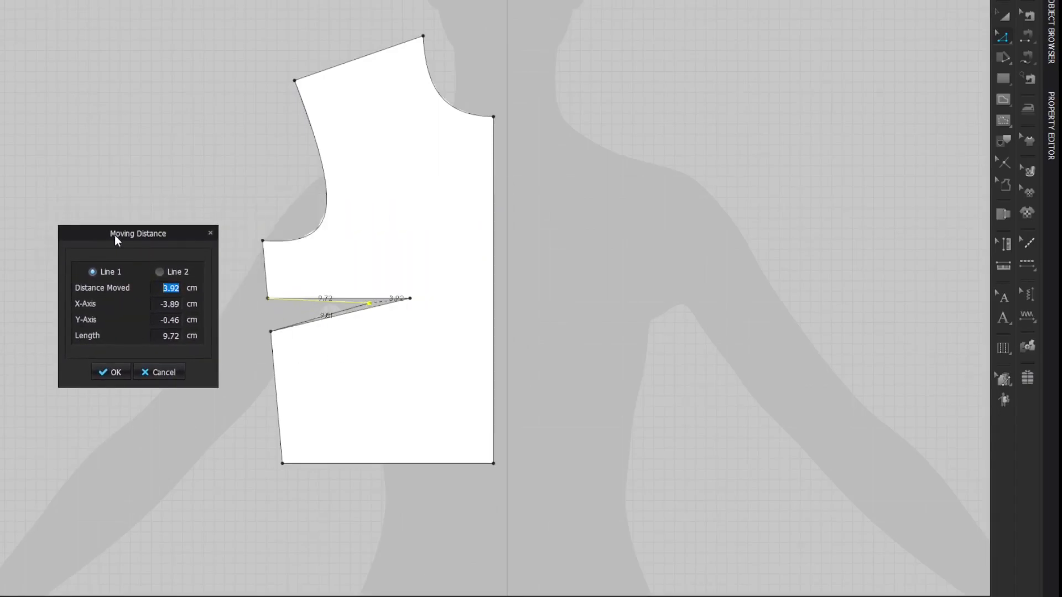
pyautogui.write('3.2')
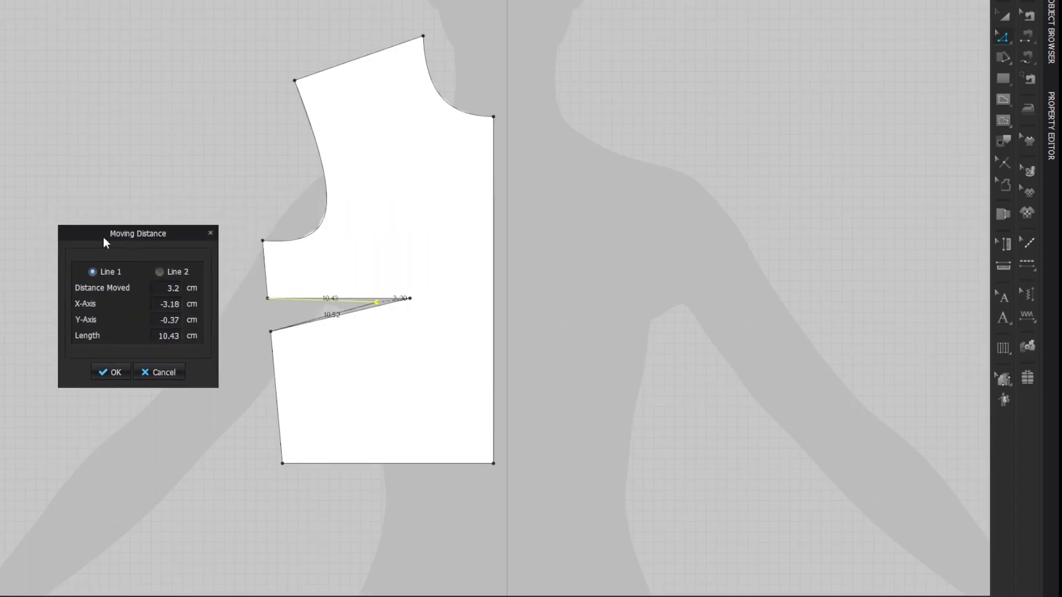
pyautogui.write('0')
pyautogui.press('Return')
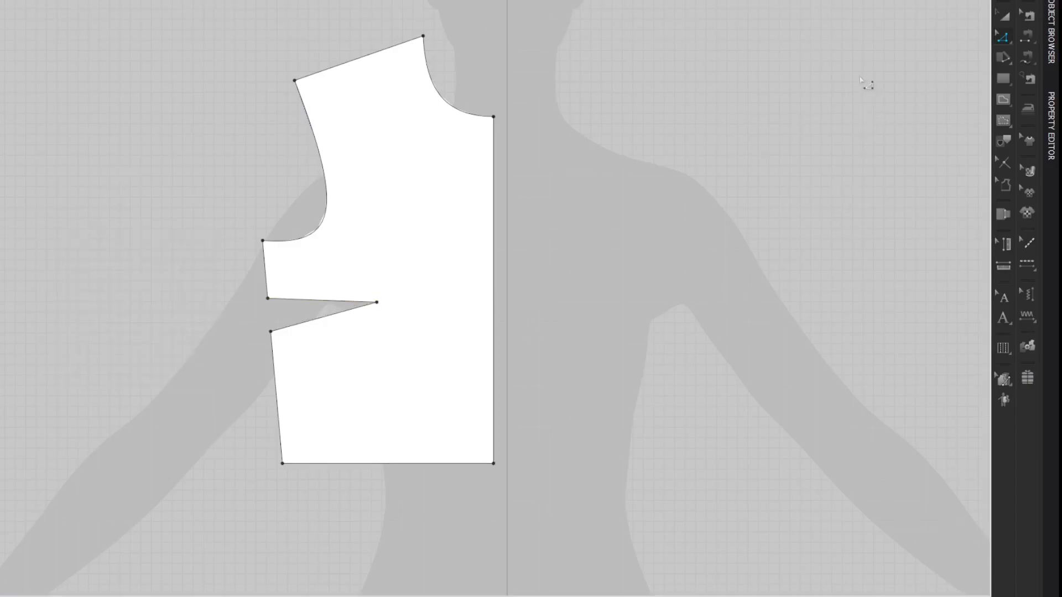
# - Draw a horizontal internal line from the bust dart tip to the center front
pyautogui.click(378, 303)
pyautogui.click(493, 302)
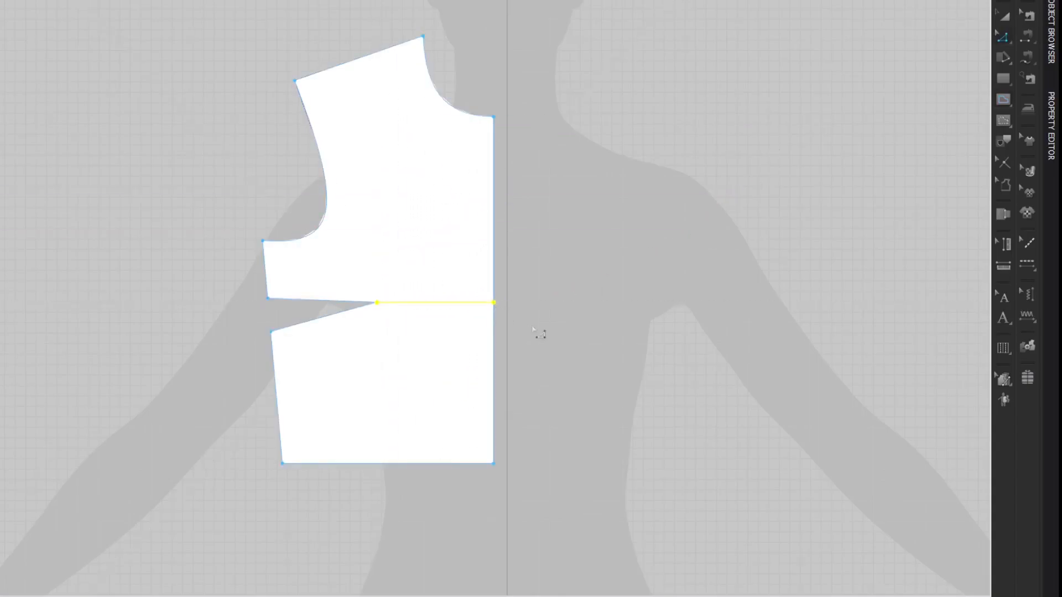
pyautogui.click(815, 119)
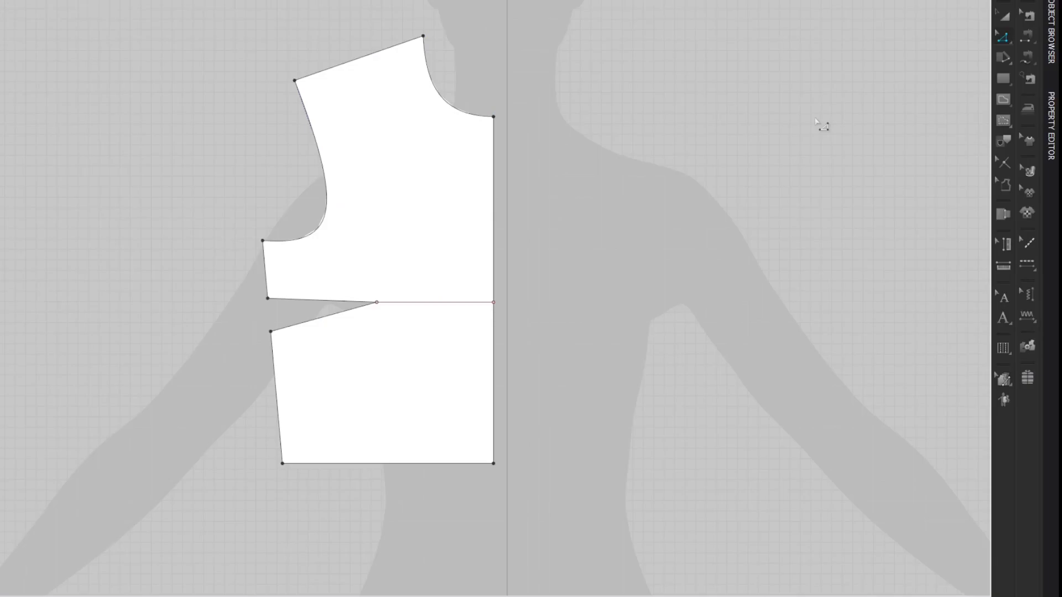
# - Cut the front piece along the bust dart tip line and merge the side dart legs, transferring the opening to the center front
pyautogui.rightClick(450, 303)
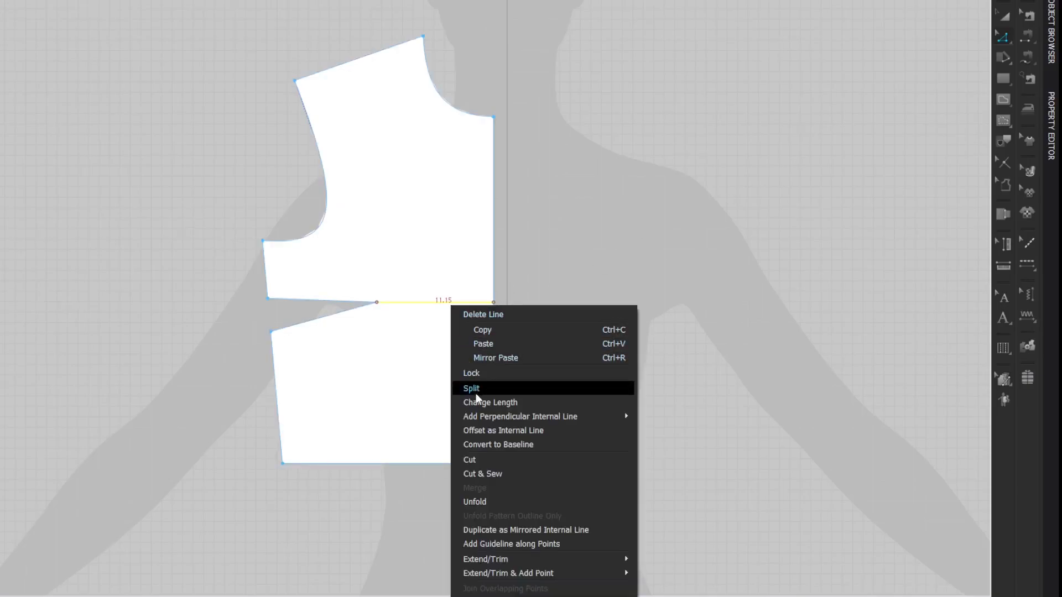
pyautogui.click(470, 460)
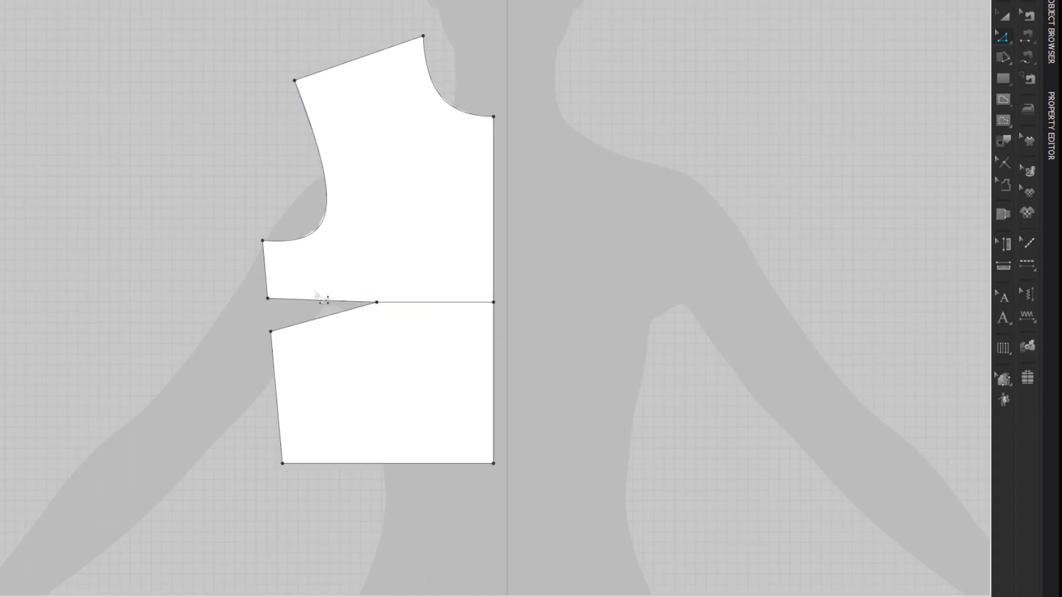
pyautogui.click(293, 326)
pyautogui.keyDown('shift'); pyautogui.click(290, 299); pyautogui.keyUp('shift')
pyautogui.rightClick(287, 298)
pyautogui.click(309, 425)
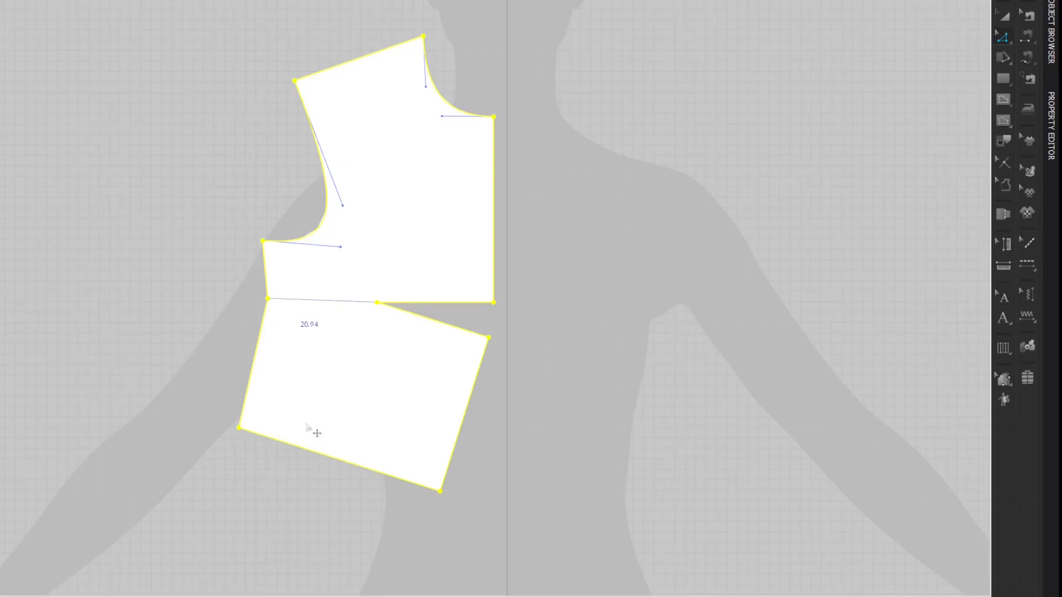
pyautogui.click(822, 84)
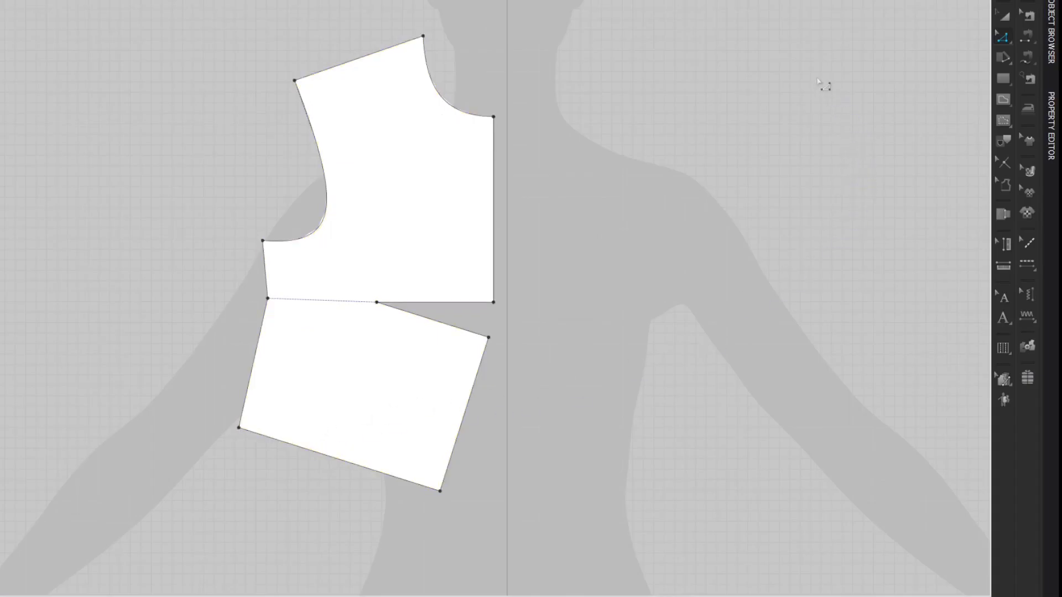
# - Delete the side-seam point at the closed bust dart and convert the former dart leg line to an internal line
pyautogui.moveTo(253, 277); pyautogui.dragTo(291, 330)
pyautogui.press('Delete')
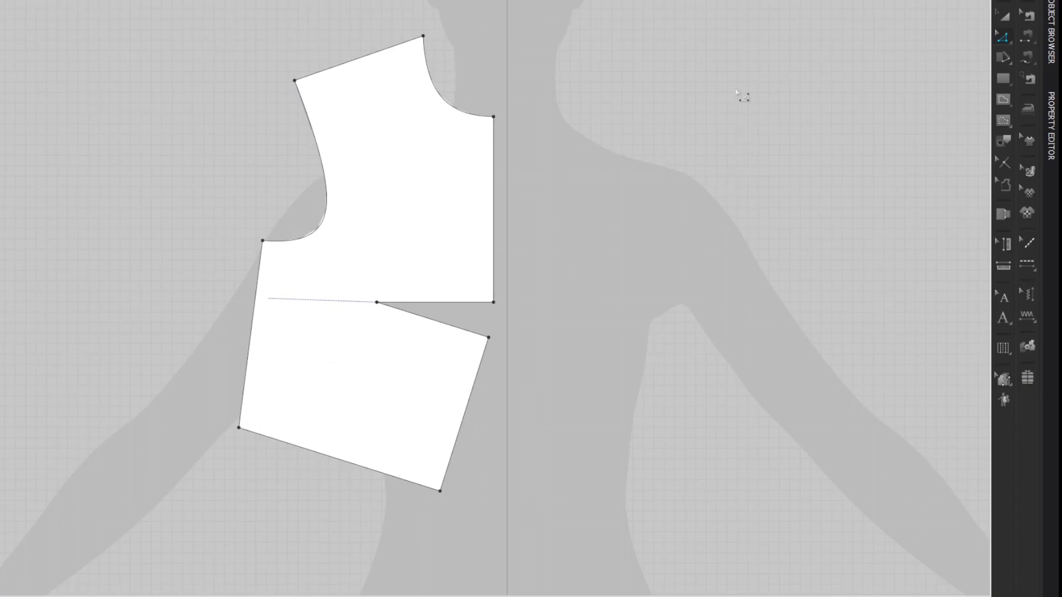
pyautogui.rightClick(342, 301)
pyautogui.click(364, 412)
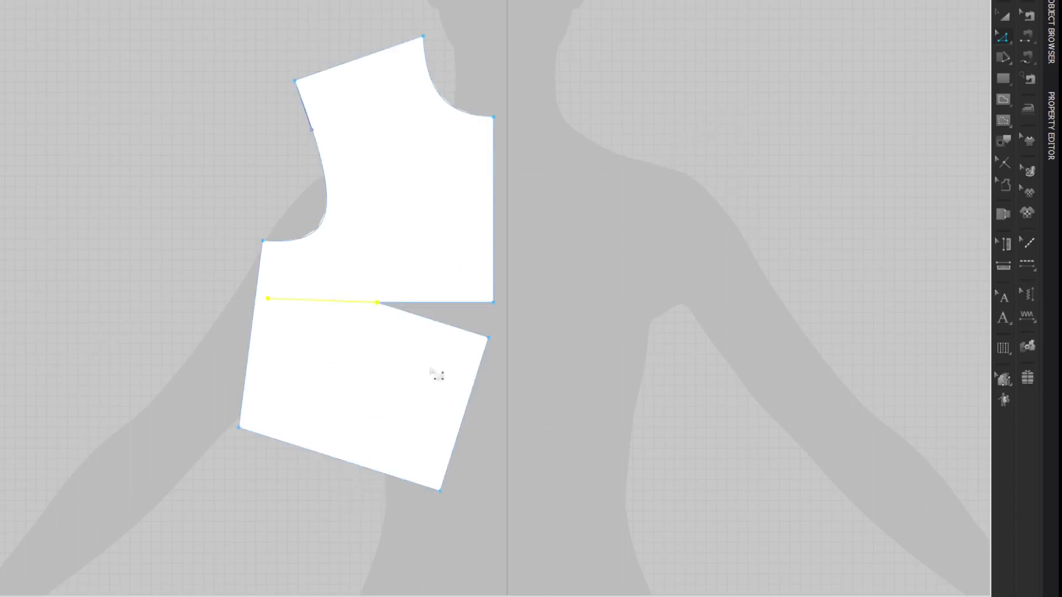
pyautogui.click(767, 94)
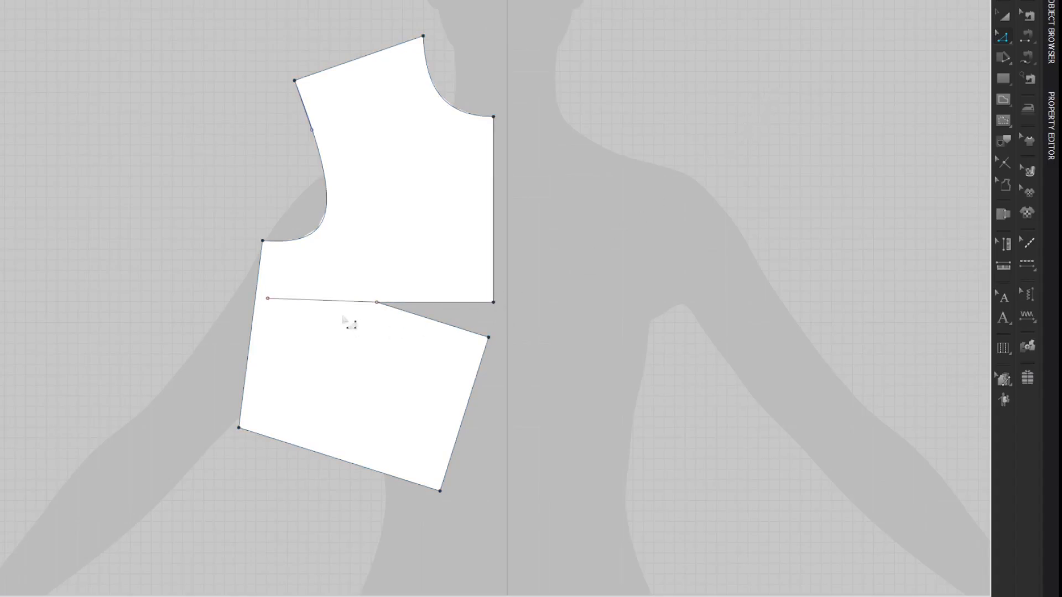
# - Extend the former dart leg line to the pattern outline at the side seam and cut the front piece along it
pyautogui.rightClick(339, 301)
pyautogui.moveTo(475, 556)
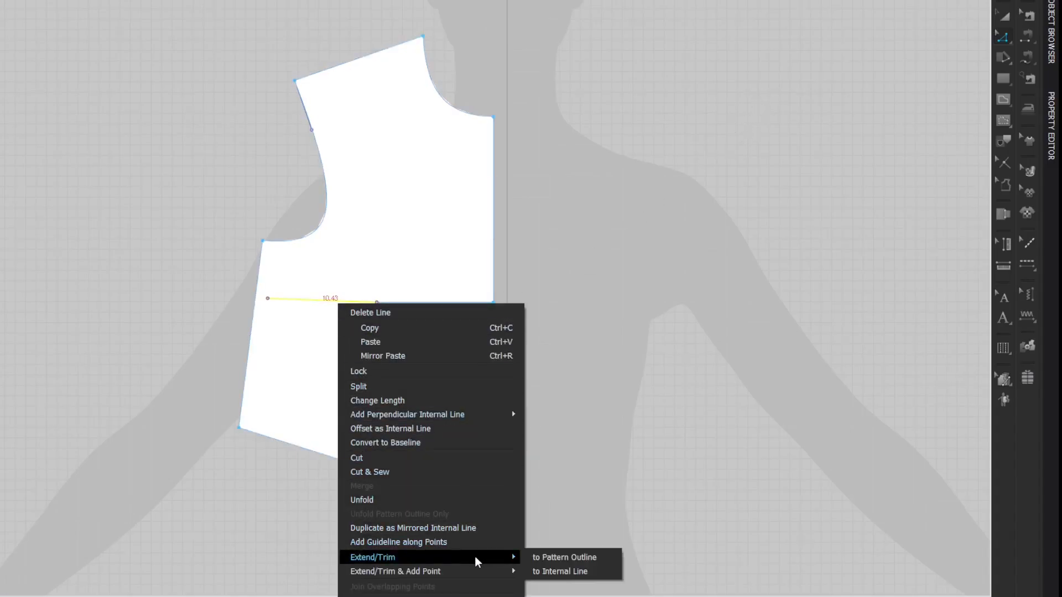
pyautogui.click(545, 557)
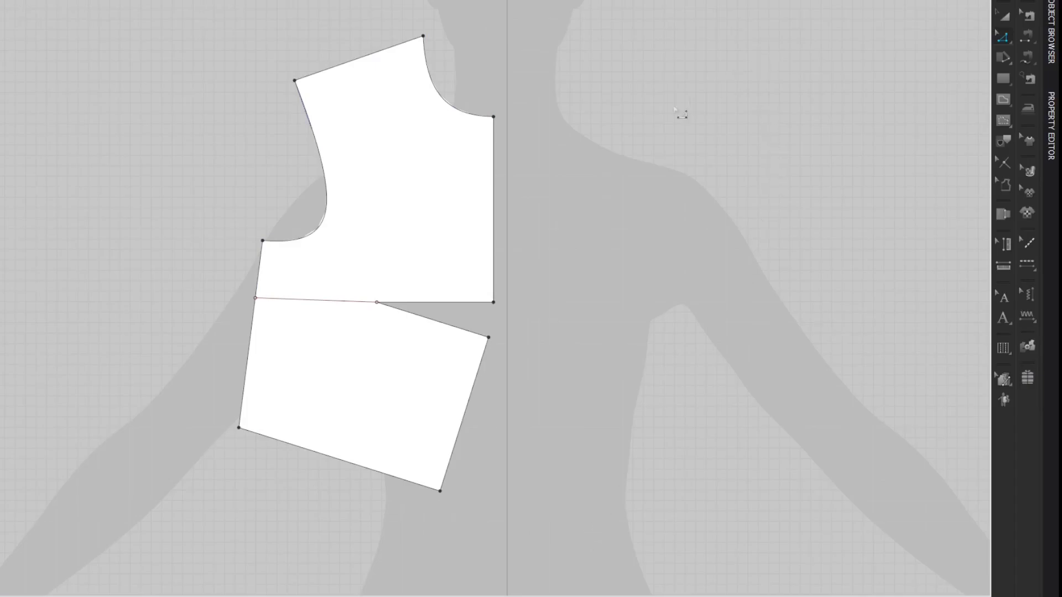
pyautogui.rightClick(340, 300)
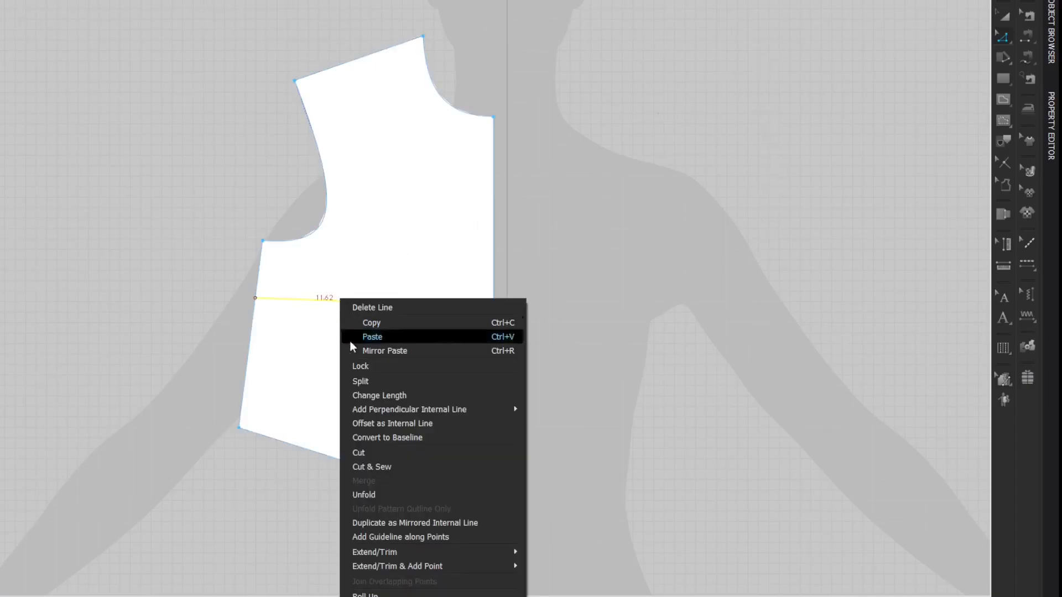
pyautogui.click(367, 452)
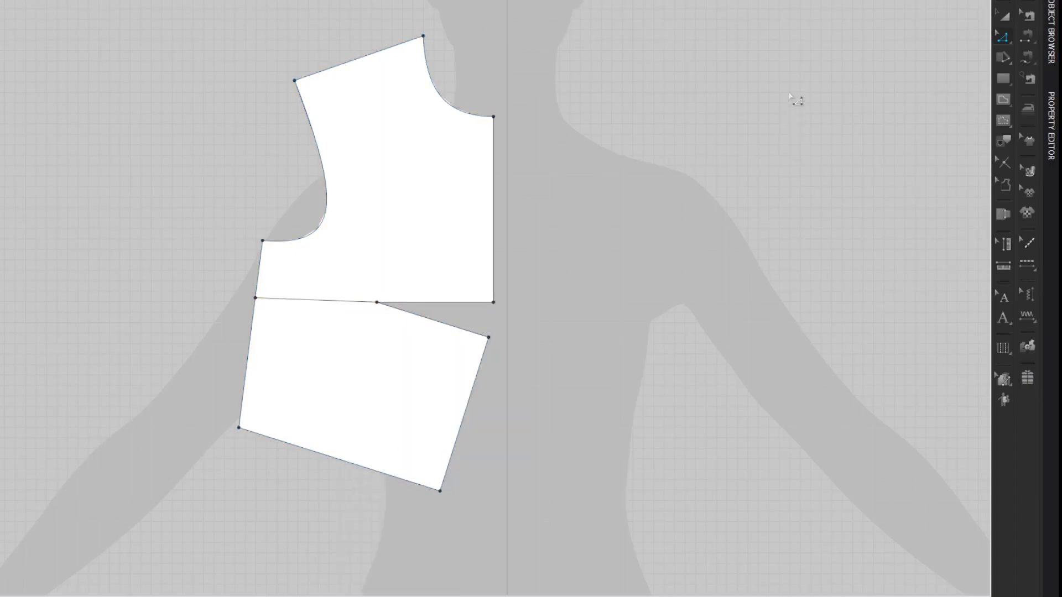
# - Merge the two slash edges at the center front to move the bust dart back to the side seam
pyautogui.click(477, 335)
pyautogui.keyDown('shift'); pyautogui.click(480, 304); pyautogui.keyUp('shift')
pyautogui.rightClick(480, 305)
pyautogui.click(515, 432)
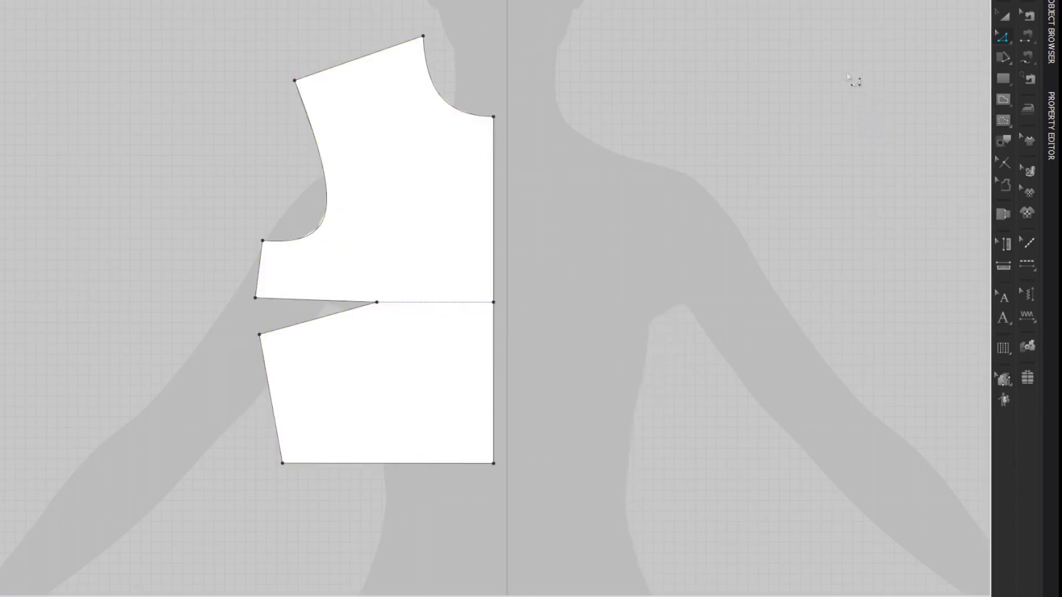
# - Add a 5 cm internal line from the front underarm point, perpendicular to the side seam using the Local option
pyautogui.rightClick(263, 241)
pyautogui.moveTo(412, 335)
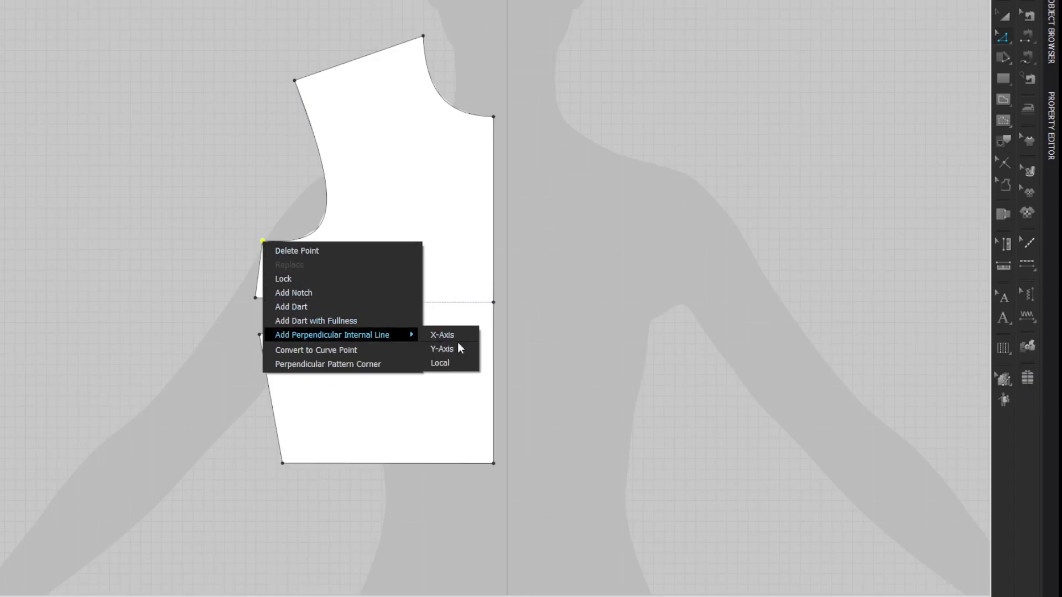
pyautogui.click(455, 361)
pyautogui.moveTo(441, 194); pyautogui.dragTo(578, 195)
pyautogui.doubleClick(628, 251)
pyautogui.write('5')
pyautogui.press('Return')
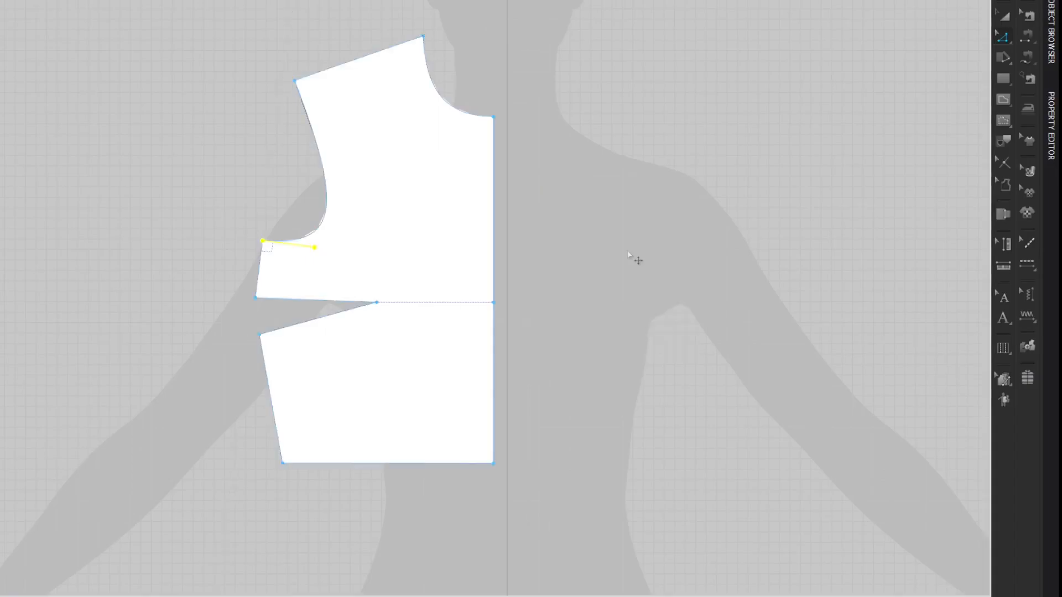
pyautogui.click(273, 209)
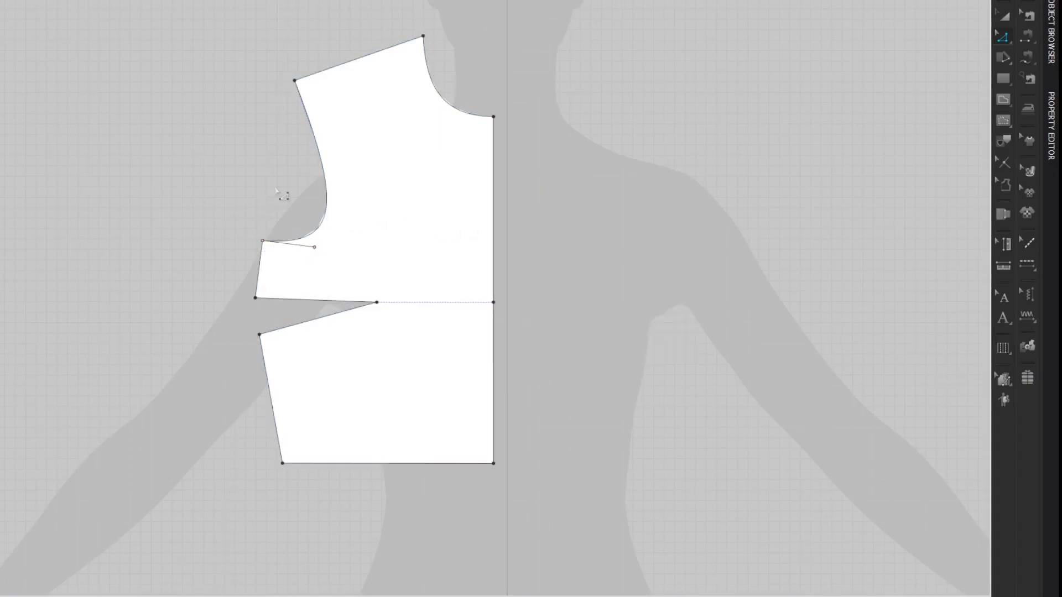
# - Convert the perpendicular underarm line to a baseline and adjust the underarm end of the armhole curve against it
pyautogui.rightClick(295, 246)
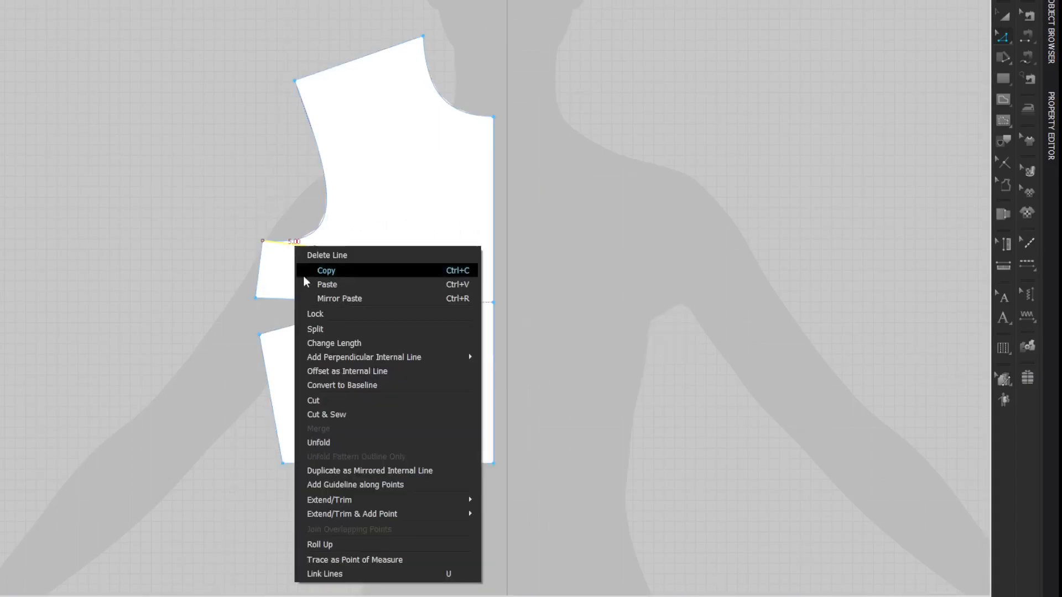
pyautogui.click(318, 385)
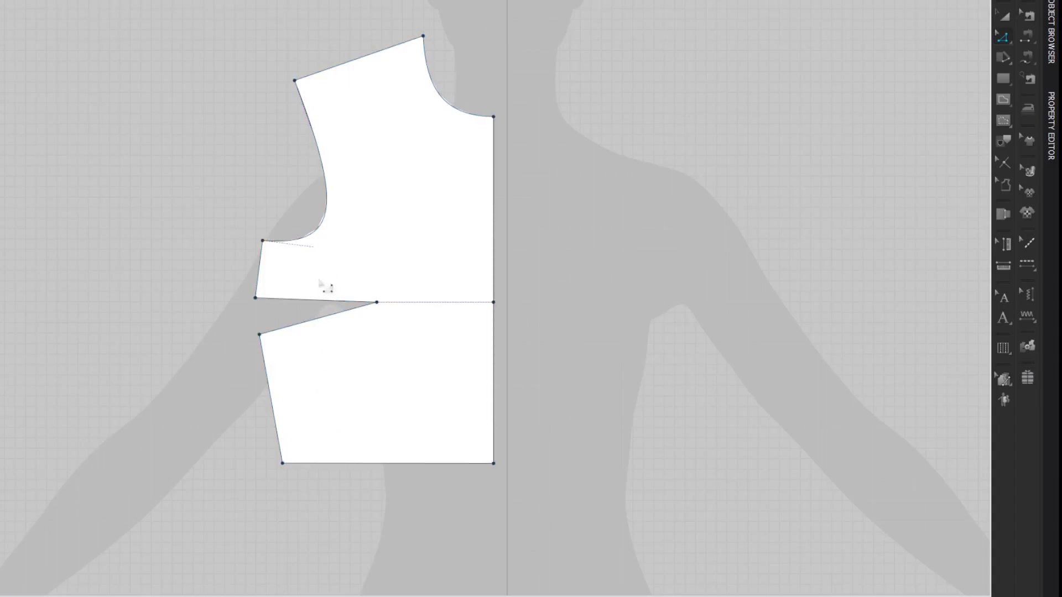
pyautogui.moveTo(314, 247); pyautogui.dragTo(349, 261)
pyautogui.click(834, 80)
# - Trace the back bodice outline from the draft as a pattern, including waistline, center back, neckline, shoulder, shoulder dart, armhole and side seam
pyautogui.moveTo(93, 138); pyautogui.dragTo(813, 134, button='middle')
pyautogui.moveTo(231, 181); pyautogui.dragTo(921, 187, button='middle')
pyautogui.moveTo(554, 195); pyautogui.dragTo(952, 194, button='middle')
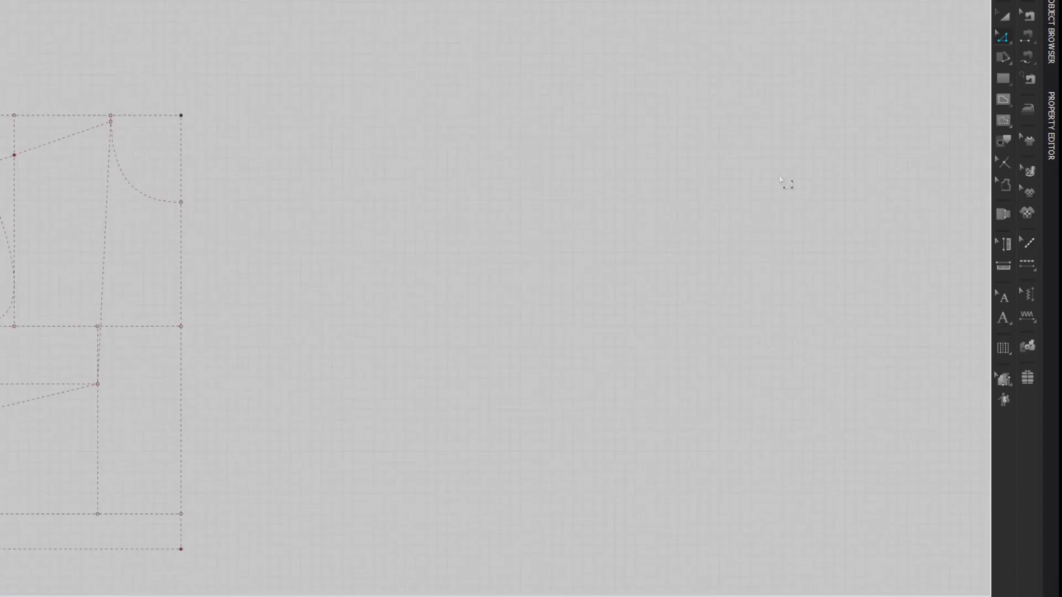
pyautogui.moveTo(419, 226); pyautogui.dragTo(772, 174, button='middle')
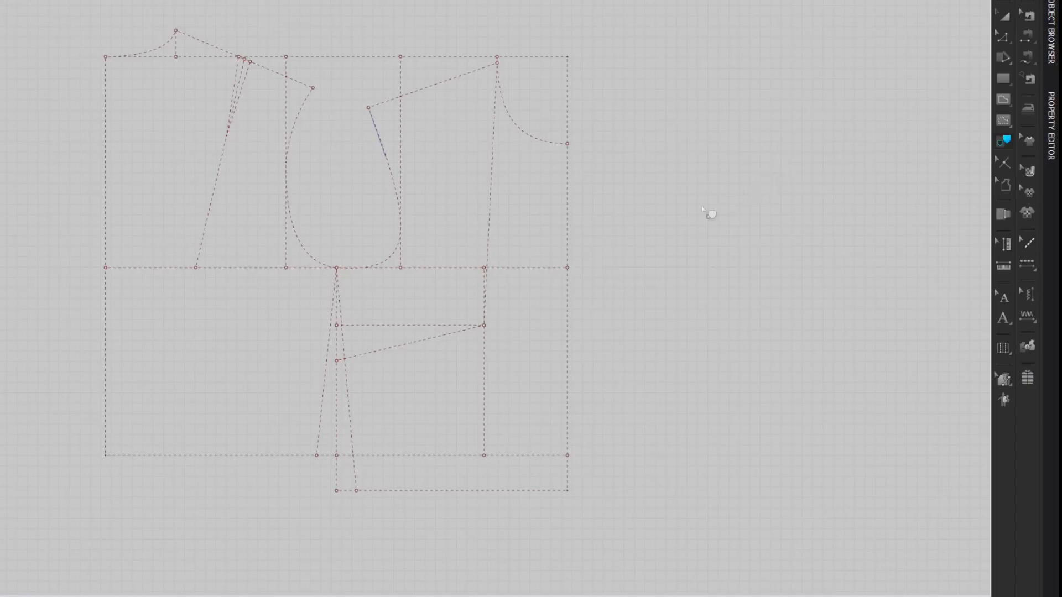
pyautogui.keyDown('shift'); pyautogui.click(221, 456); pyautogui.keyUp('shift')
pyautogui.keyDown('shift'); pyautogui.click(107, 410); pyautogui.keyUp('shift')
pyautogui.keyDown('shift'); pyautogui.click(107, 170); pyautogui.keyUp('shift')
pyautogui.keyDown('shift'); pyautogui.click(165, 47); pyautogui.keyUp('shift')
pyautogui.keyDown('shift'); pyautogui.click(224, 49); pyautogui.keyUp('shift')
pyautogui.keyDown('shift'); pyautogui.click(244, 83); pyautogui.keyUp('shift')
pyautogui.keyDown('shift'); pyautogui.click(276, 73); pyautogui.keyUp('shift')
pyautogui.keyDown('shift'); pyautogui.click(304, 105); pyautogui.keyUp('shift')
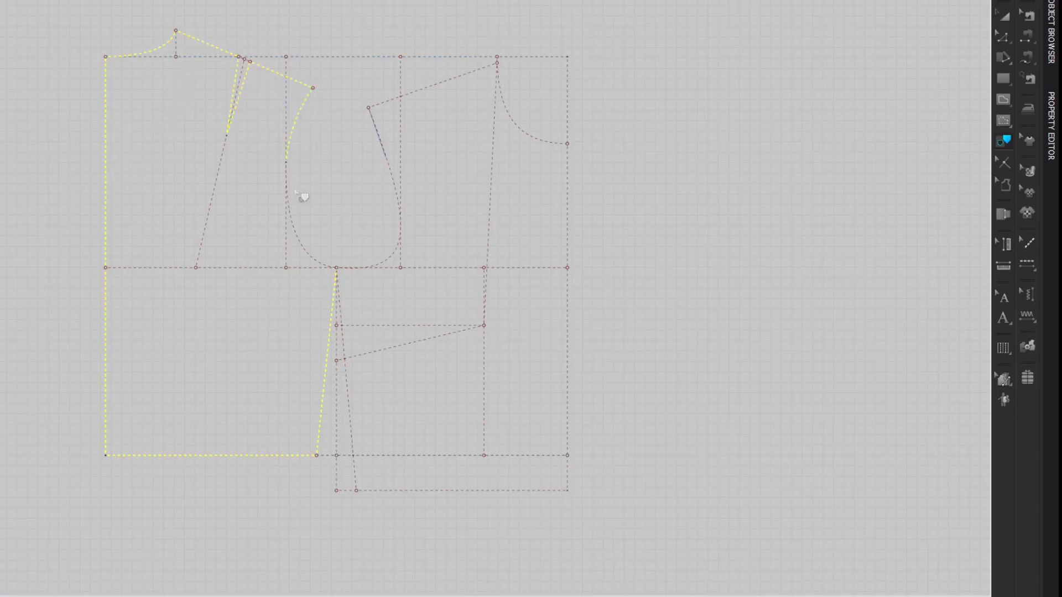
pyautogui.rightClick(324, 268)
pyautogui.click(356, 271)
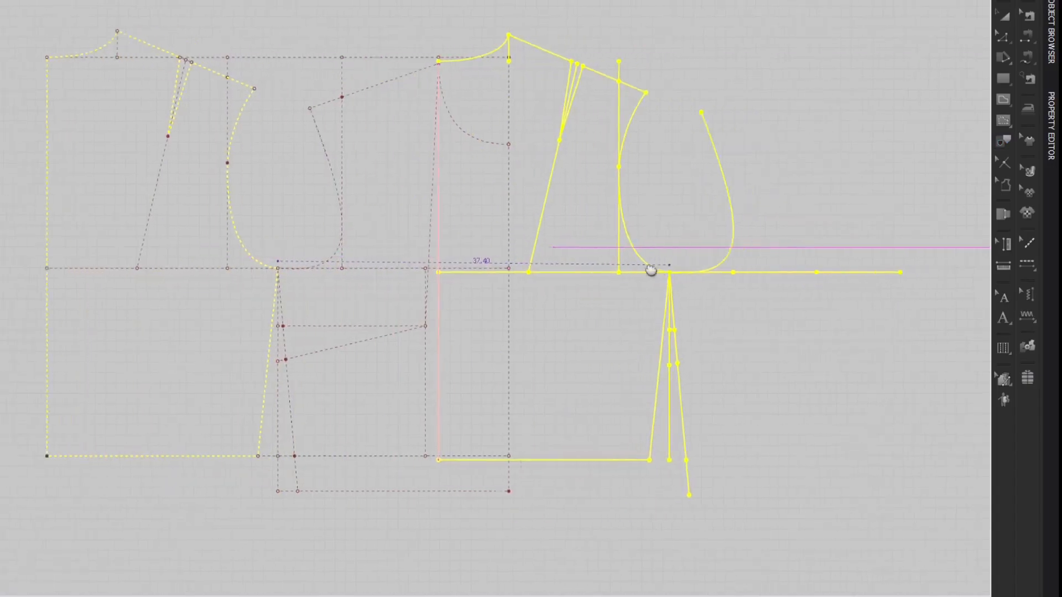
# - Place the traced back piece beside the front piece with their waistlines aligned
pyautogui.moveTo(808, 290); pyautogui.dragTo(113, 296, button='middle')
pyautogui.moveTo(372, 230)
pyautogui.mouseDown(button='middle')
pyautogui.moveTo(363, 298)
pyautogui.moveTo(373, 304)
pyautogui.mouseUp(button='middle')
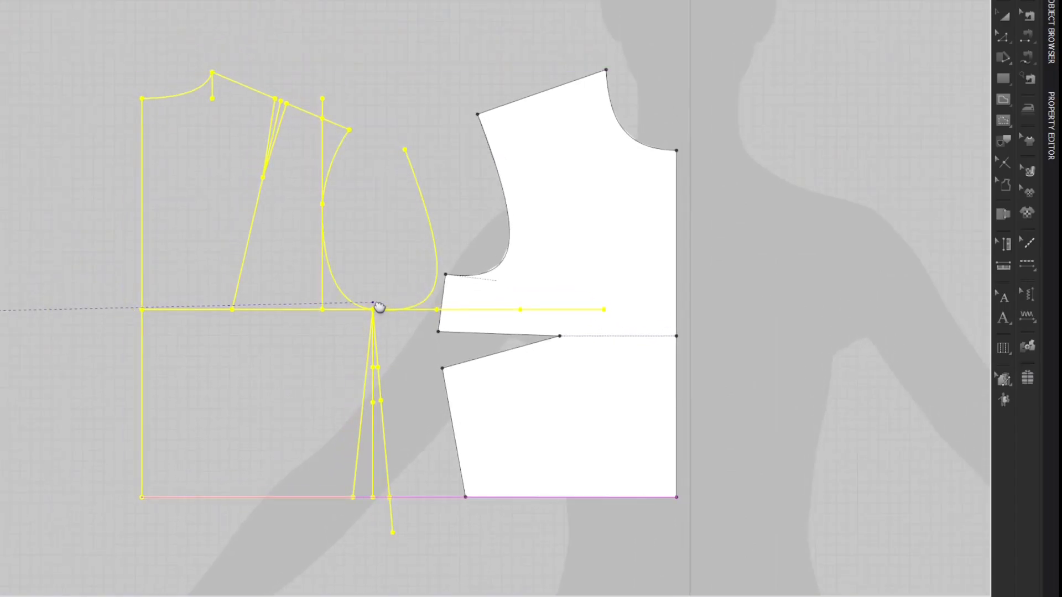
pyautogui.click(863, 147)
pyautogui.moveTo(872, 161); pyautogui.dragTo(882, 114, button='middle')
# - Delete the leftover front armhole curve, chest line and surplus side lines from the traced back piece
pyautogui.press('z')
pyautogui.click(428, 267)
pyautogui.press('Delete')
pyautogui.click(425, 261)
pyautogui.press('Delete')
pyautogui.click(389, 394)
pyautogui.press('Delete')
pyautogui.click(379, 395)
pyautogui.press('Delete')
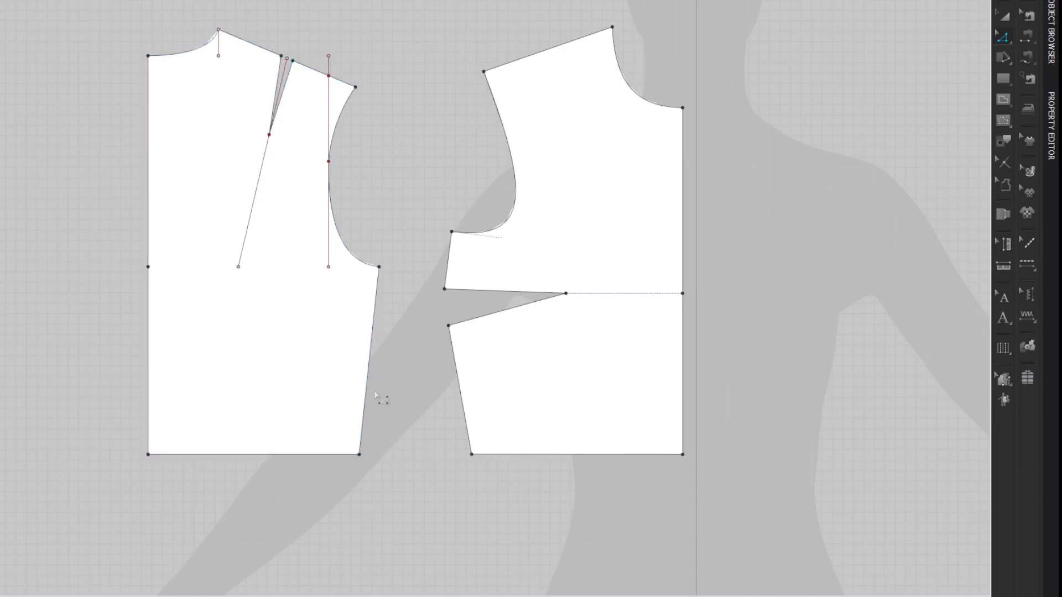
# - Delete the shoulder dart guides, back width line, neck stub and chest-level center-back point from the back piece
pyautogui.click(247, 224)
pyautogui.press('Delete')
pyautogui.click(327, 248)
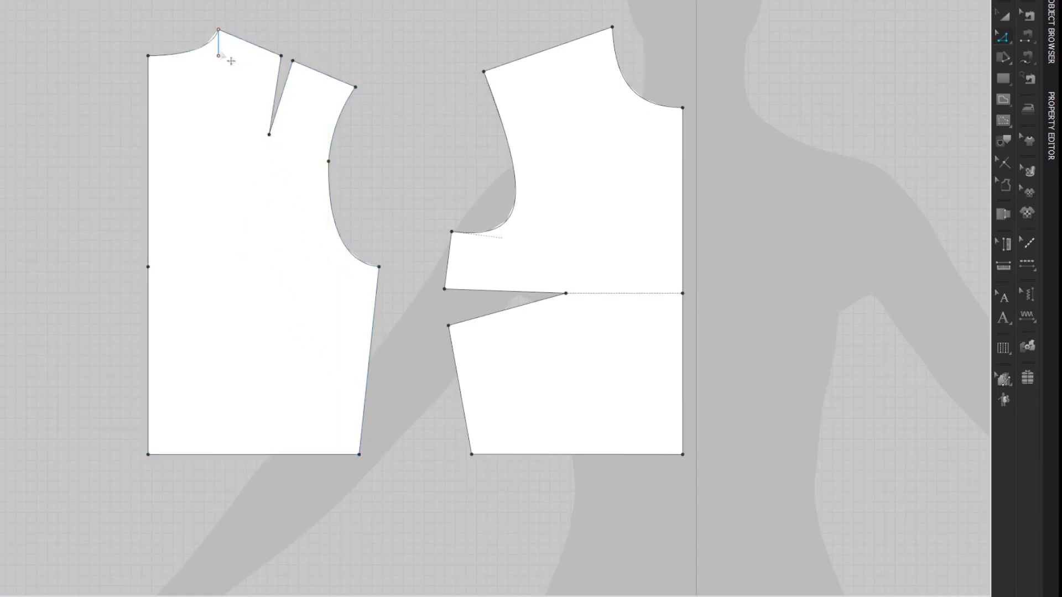
pyautogui.moveTo(102, 183); pyautogui.dragTo(216, 363)
# - Draw a horizontal internal line from the shoulder dart tip to the center back
pyautogui.press('a')
pyautogui.press('g')
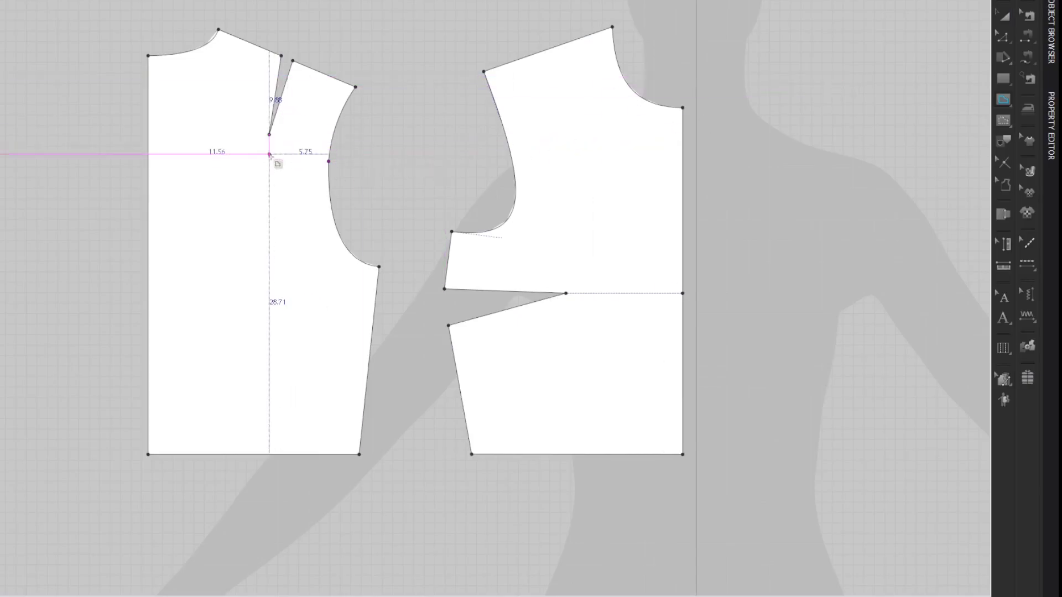
pyautogui.click(270, 134)
pyautogui.doubleClick(154, 137)
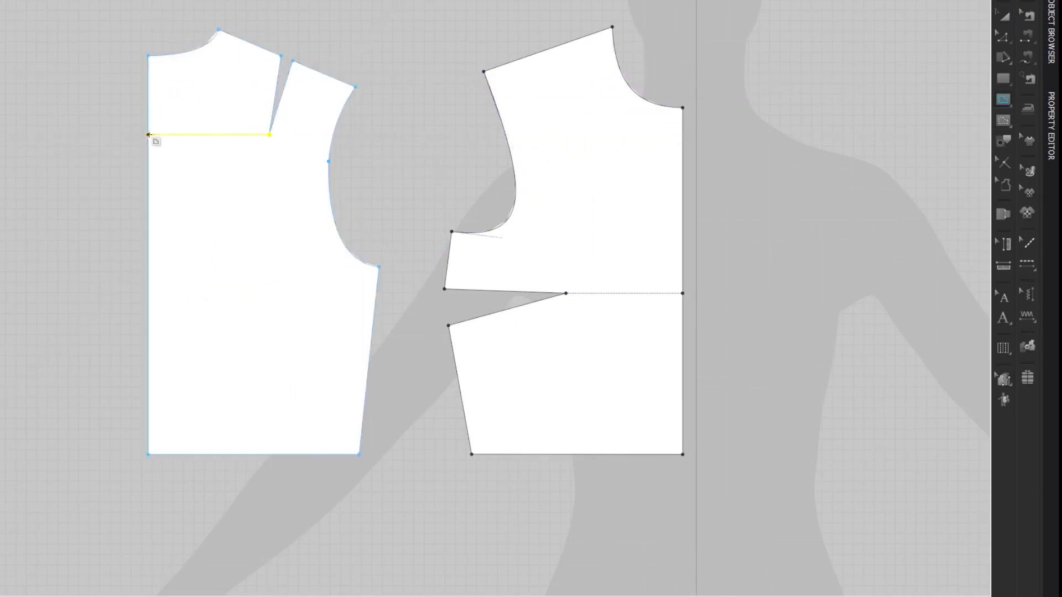
pyautogui.click(822, 109)
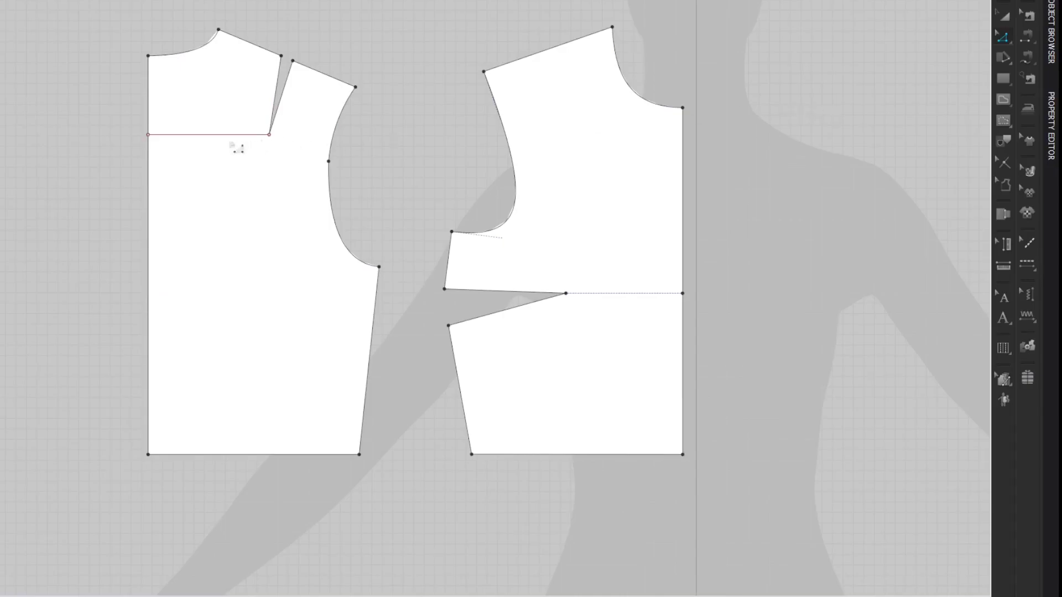
# - Cut the back piece along the horizontal line and merge the shoulder dart legs, transferring the opening to the center back
pyautogui.rightClick(209, 135)
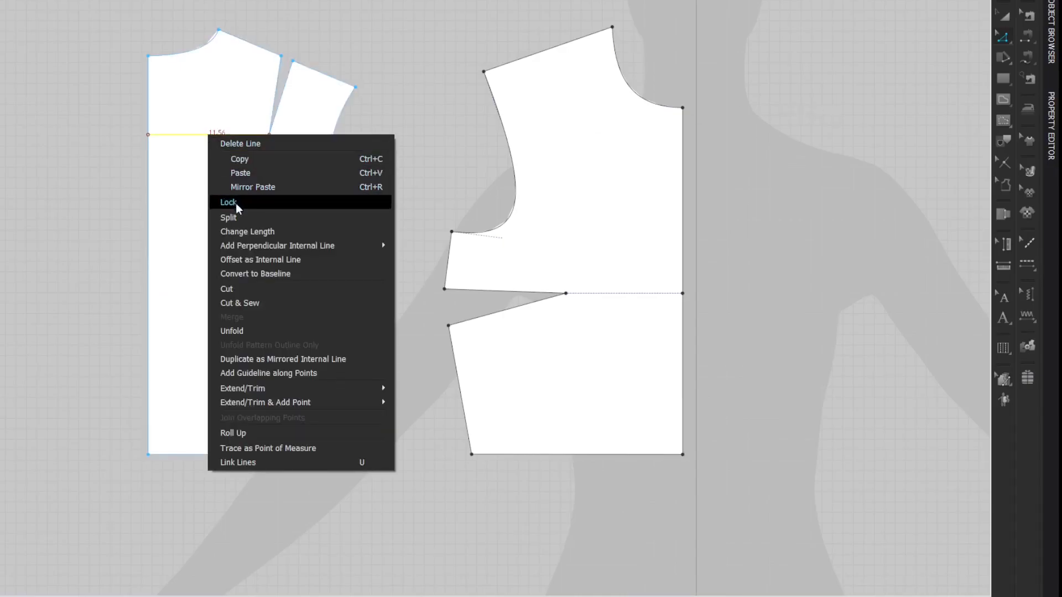
pyautogui.click(244, 288)
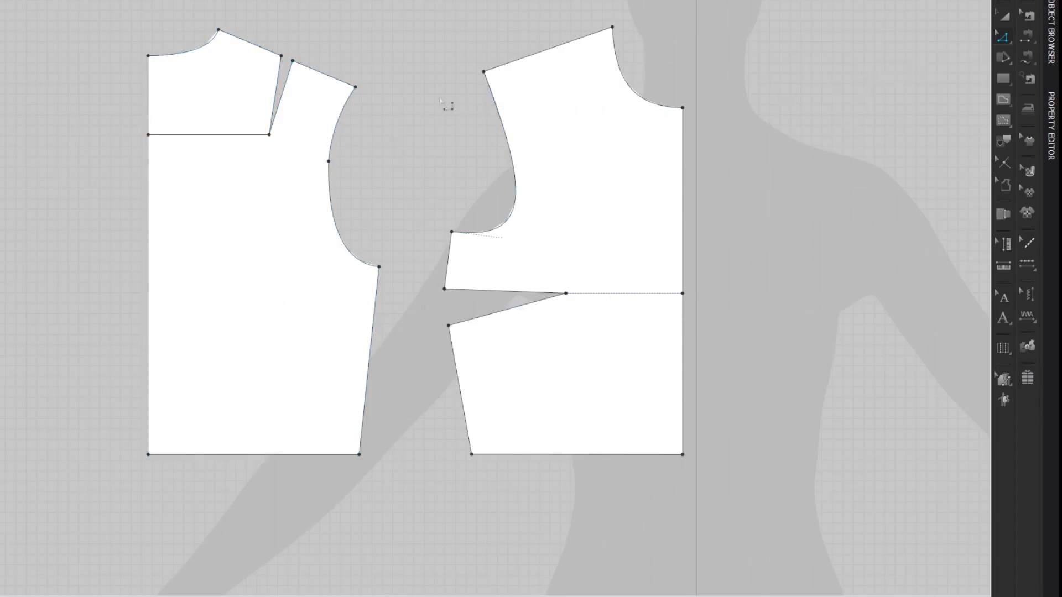
pyautogui.keyDown('shift'); pyautogui.click(285, 89); pyautogui.keyUp('shift')
pyautogui.rightClick(284, 83)
pyautogui.click(305, 208)
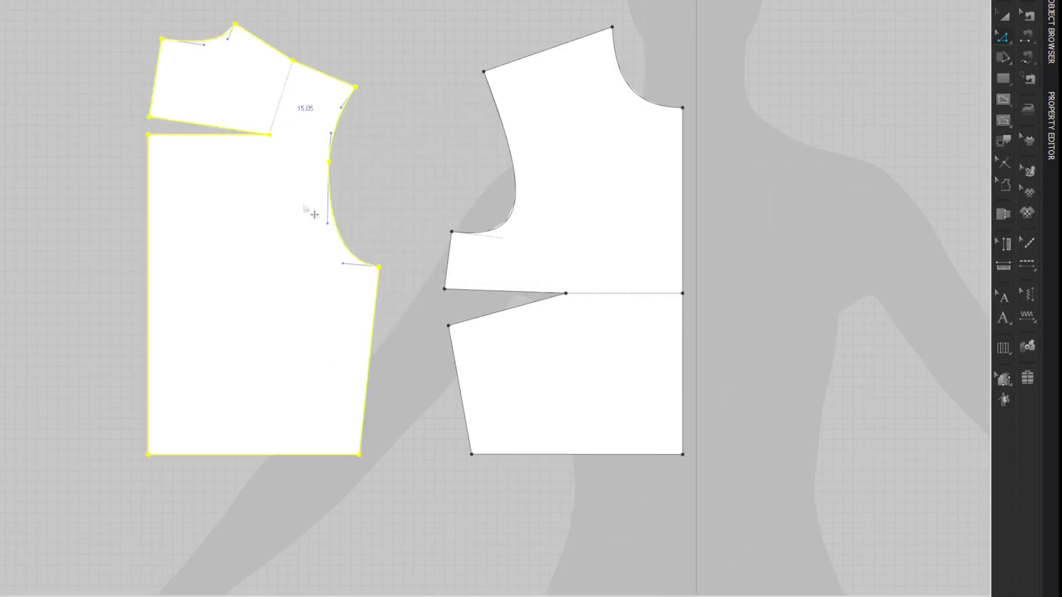
pyautogui.click(866, 81)
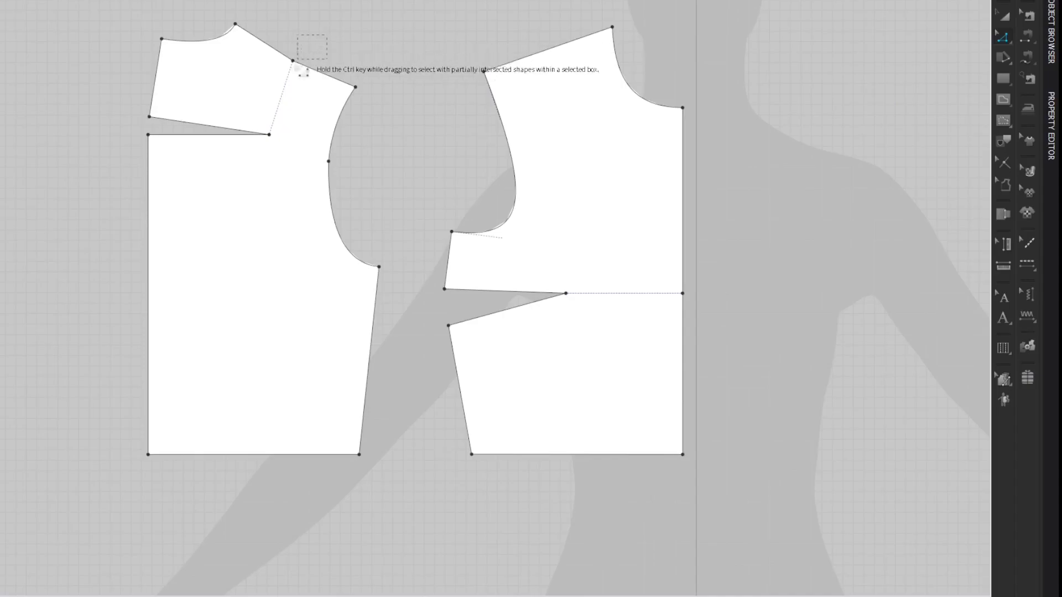
# - Delete the shoulder-seam point at the closed dart and convert the former dart leg line to an internal line
pyautogui.click(287, 75)
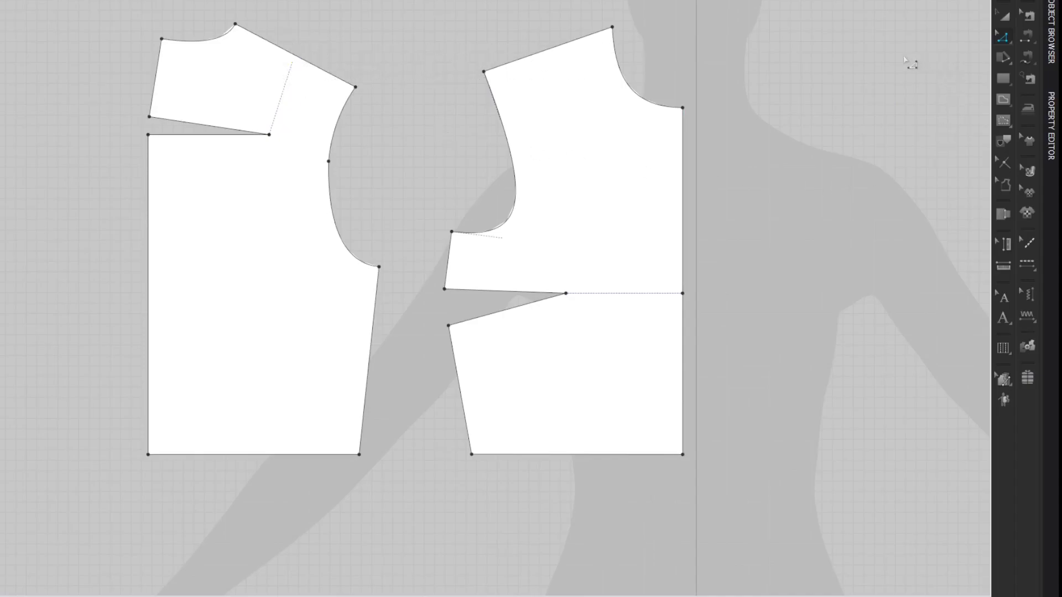
pyautogui.rightClick(282, 108)
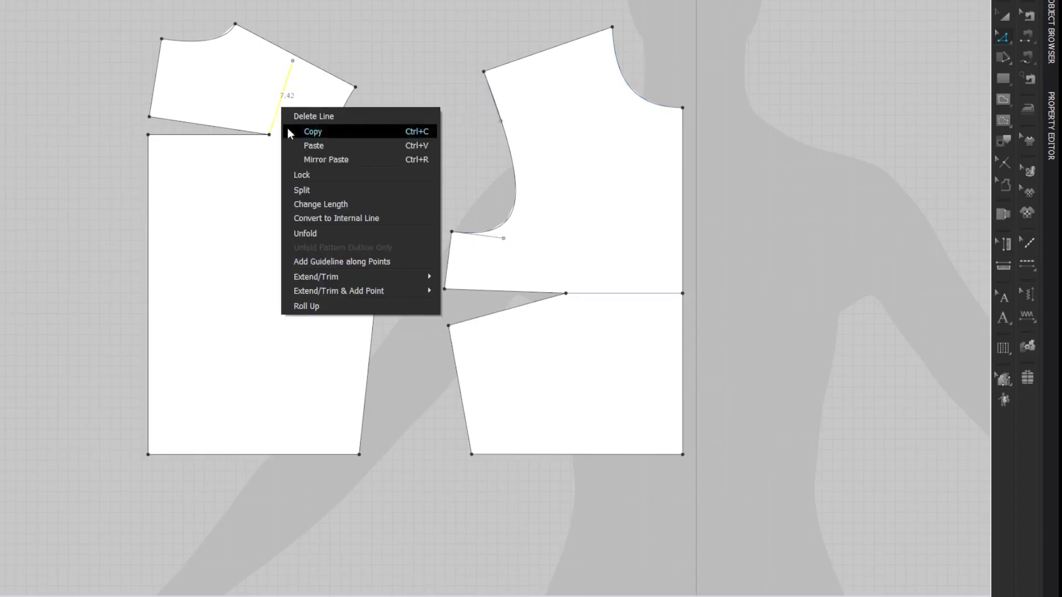
pyautogui.click(303, 219)
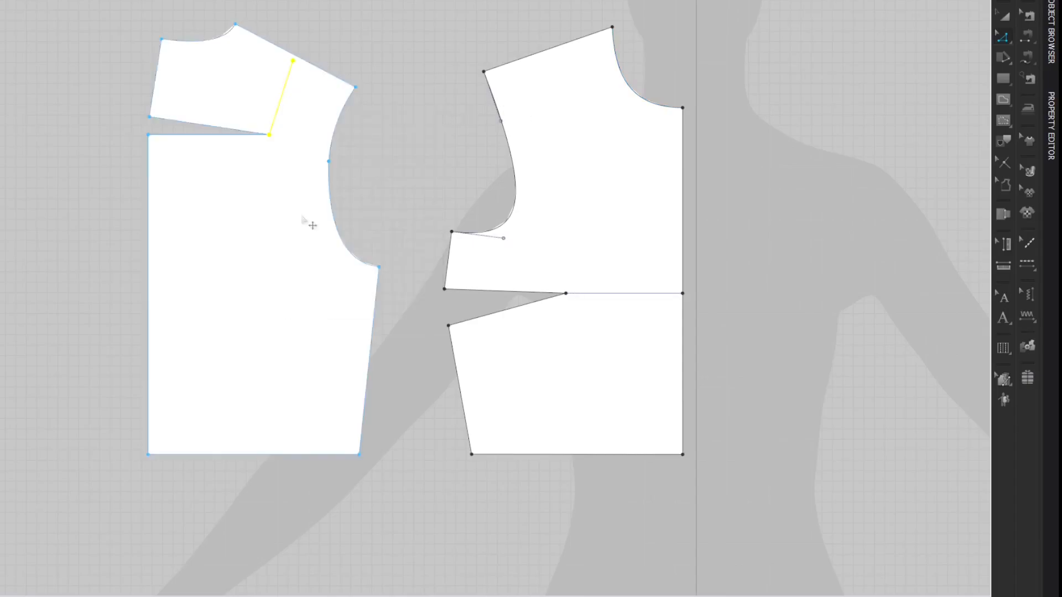
pyautogui.click(398, 151)
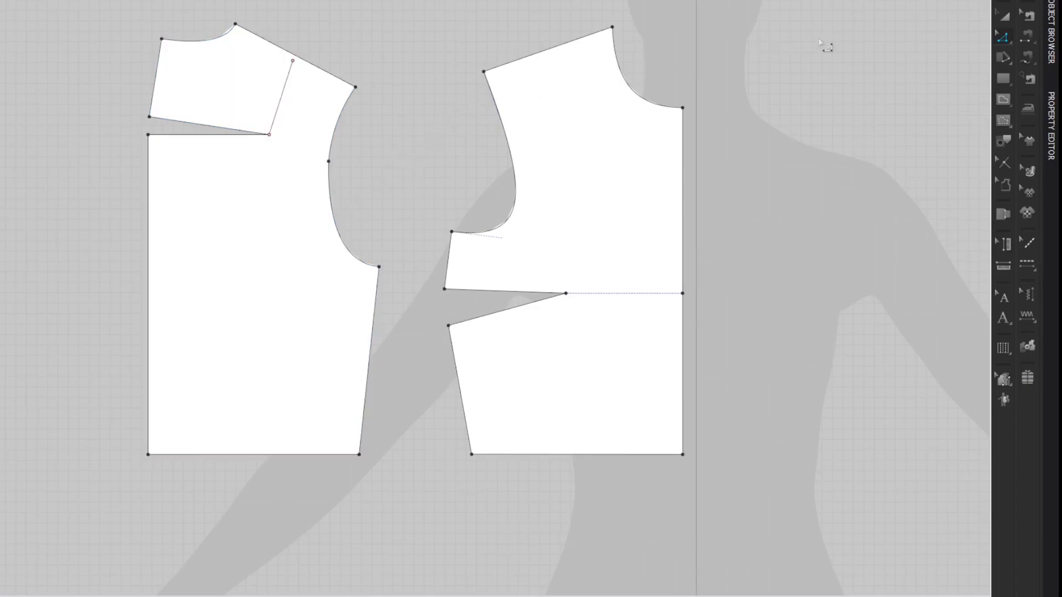
# - Extend the former dart leg line to the back shoulder seam and cut the back piece along it
pyautogui.rightClick(280, 104)
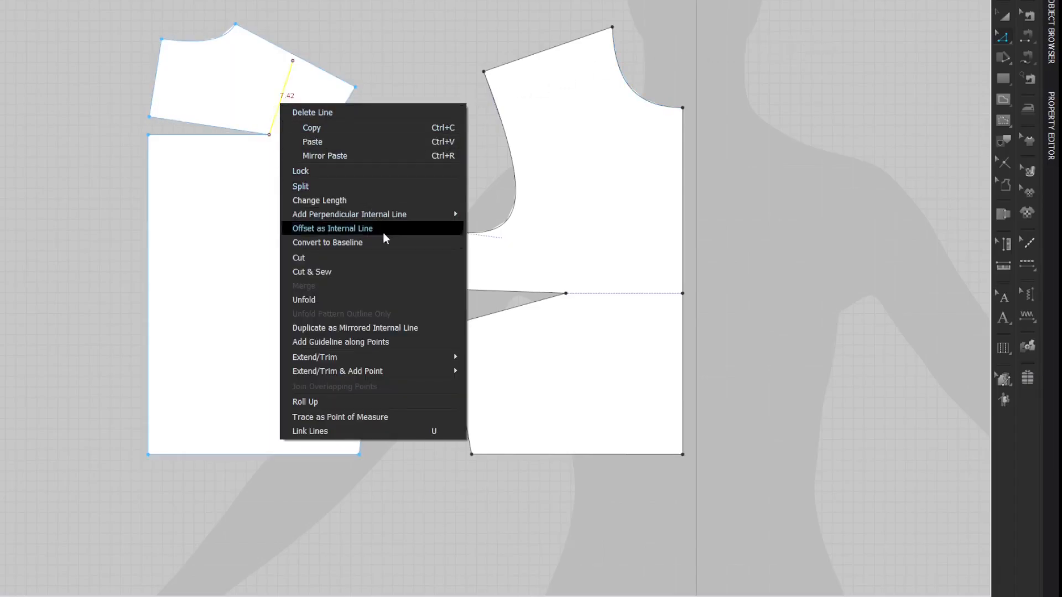
pyautogui.moveTo(423, 359)
pyautogui.click(494, 357)
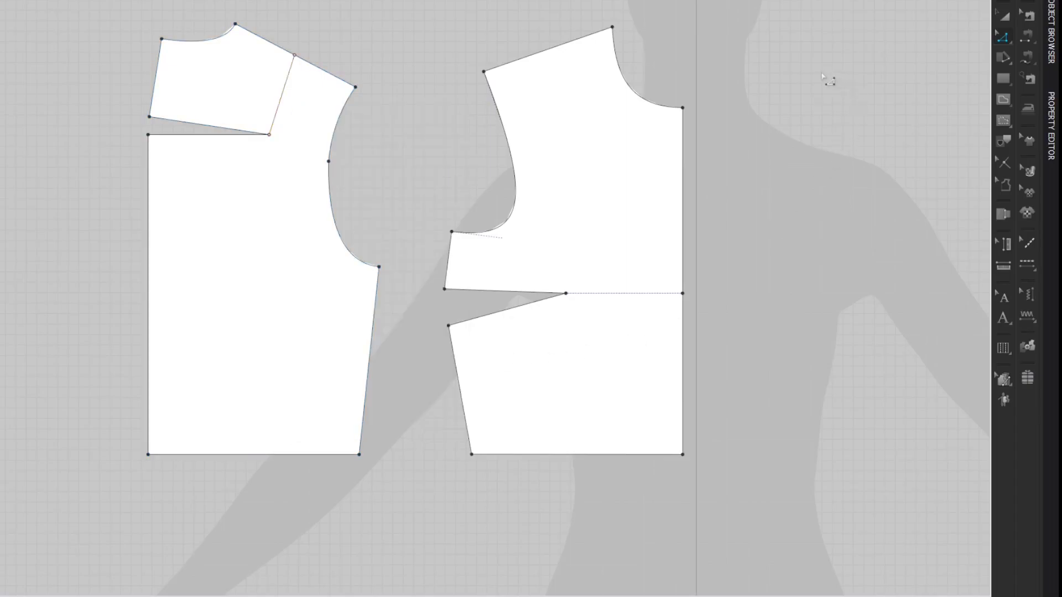
pyautogui.rightClick(282, 100)
pyautogui.click(316, 259)
# - Merge the back piece's center-back opening edges to return the dart to the shoulder, and delete the extra center-back and center-front points
pyautogui.click(188, 122)
pyautogui.rightClick(176, 134)
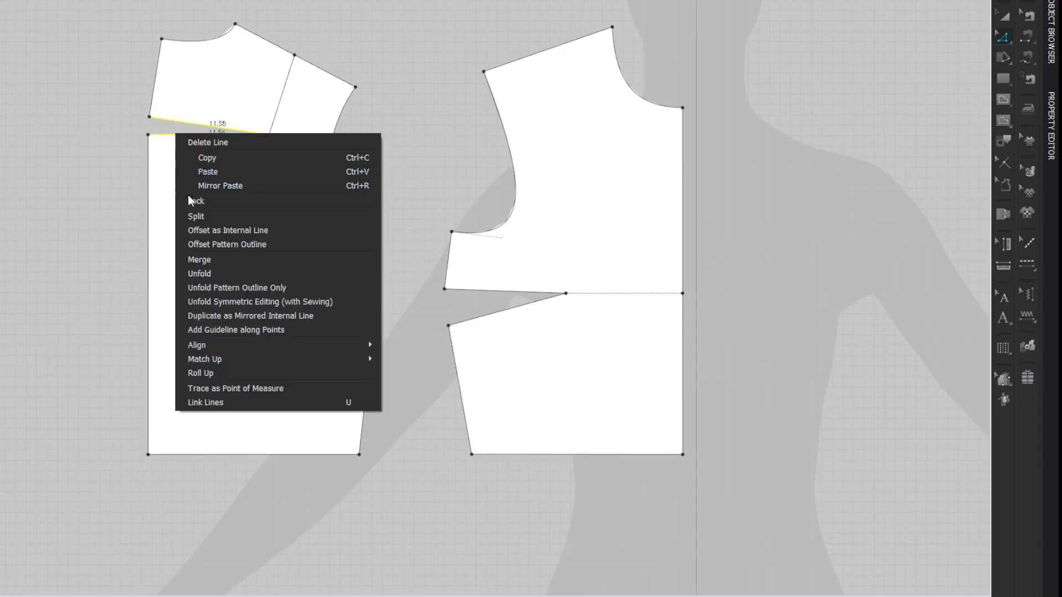
pyautogui.click(203, 257)
pyautogui.click(838, 90)
pyautogui.moveTo(99, 107); pyautogui.dragTo(225, 215)
pyautogui.keyDown('shift'); pyautogui.moveTo(654, 256); pyautogui.dragTo(773, 344); pyautogui.keyUp('shift')
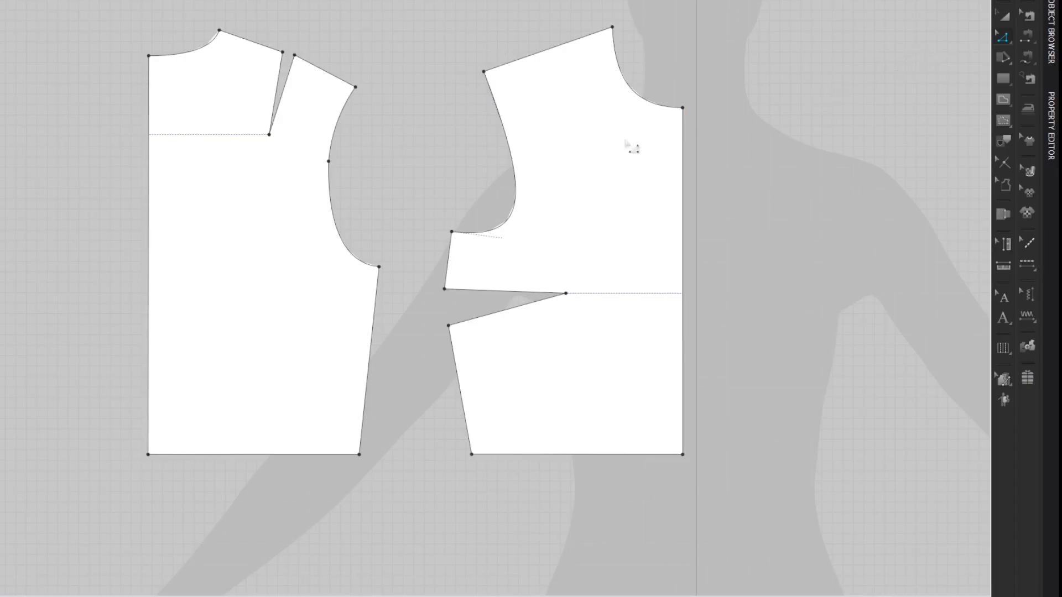
# - Add a 5 cm internal line at the back shoulder tip, perpendicular to the shoulder seam
pyautogui.rightClick(355, 88)
pyautogui.moveTo(506, 182)
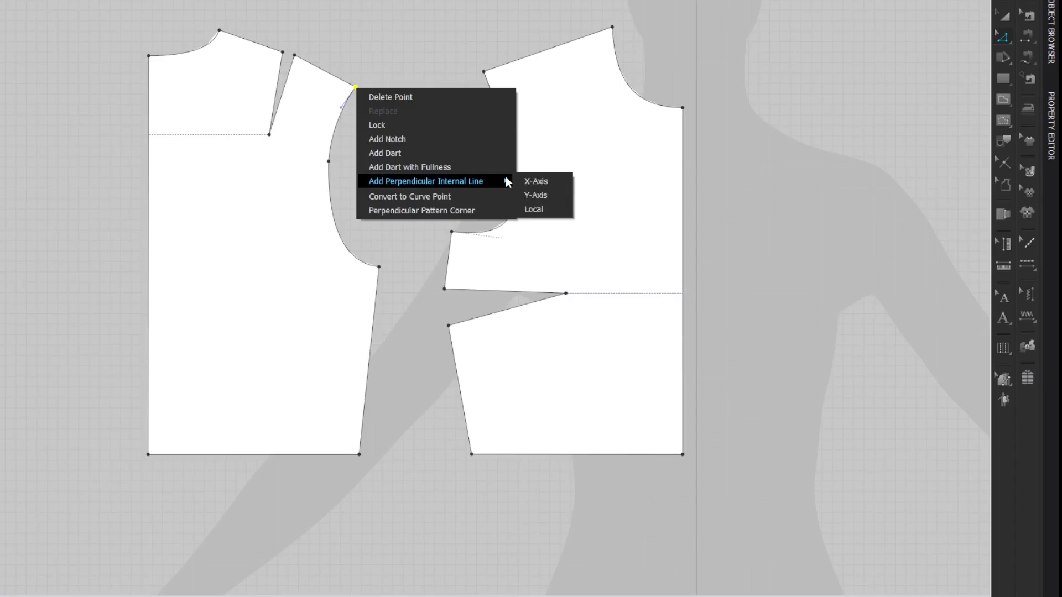
pyautogui.click(534, 209)
pyautogui.press('Tab')
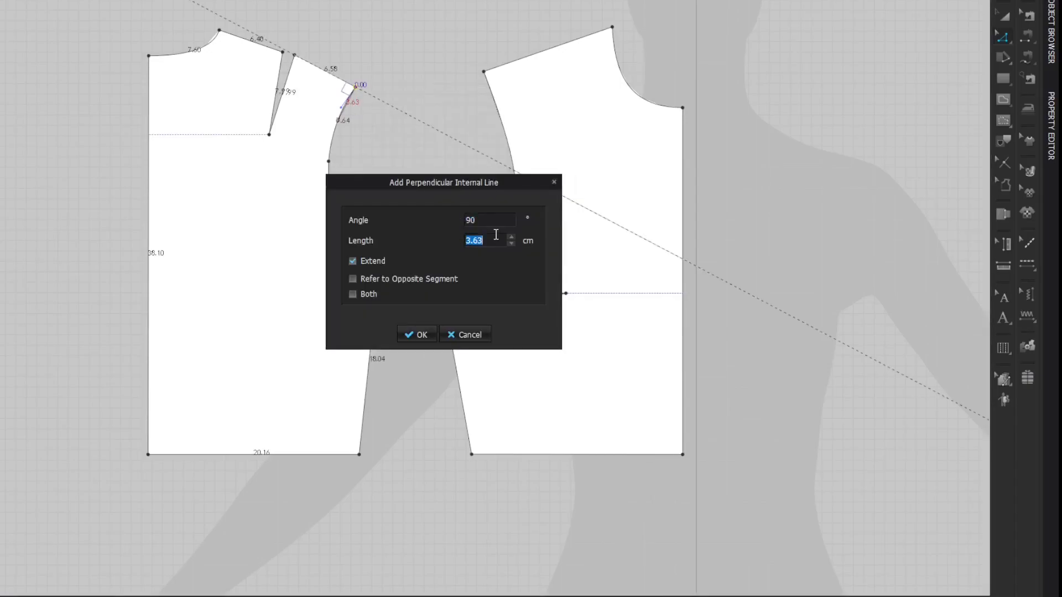
pyautogui.write('5')
pyautogui.press('Return')
# - Convert the shoulder-tip perpendicular line to a baseline and adjust the upper back armhole curve to follow it
pyautogui.click(376, 59)
pyautogui.rightClick(348, 107)
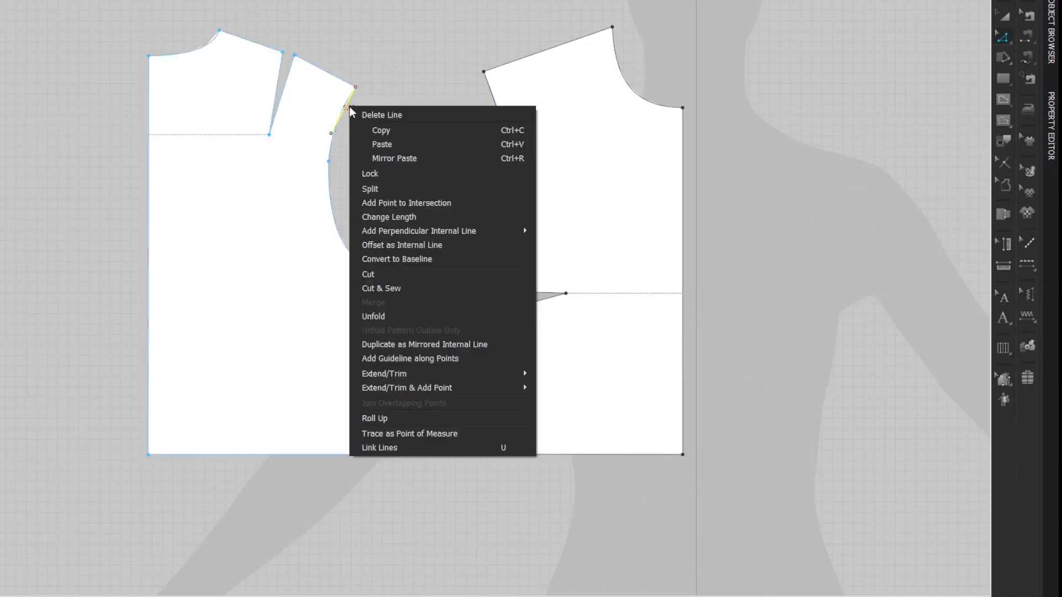
pyautogui.click(386, 249)
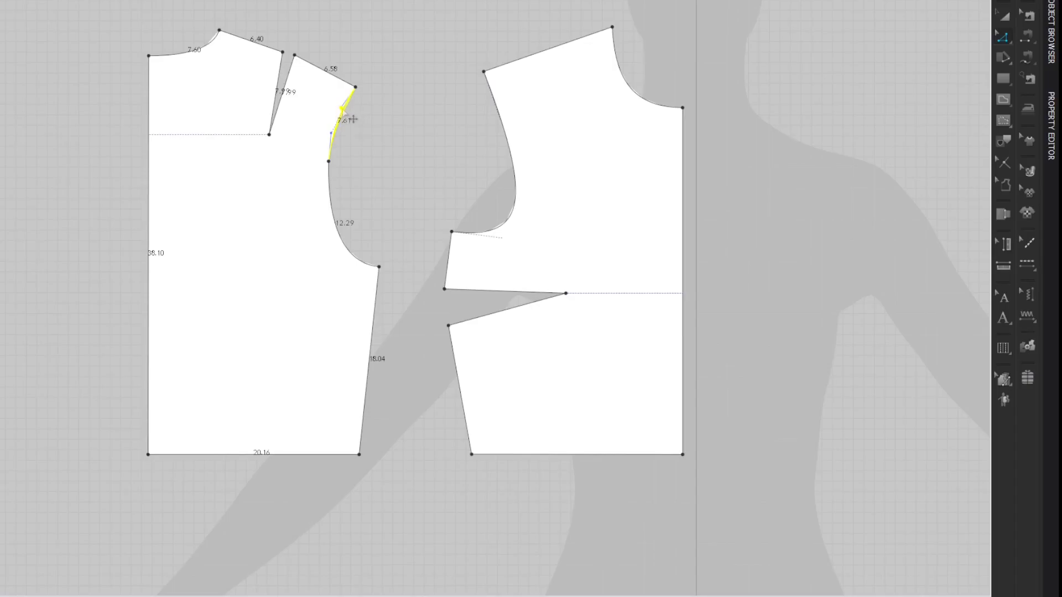
pyautogui.moveTo(342, 108); pyautogui.dragTo(342, 112)
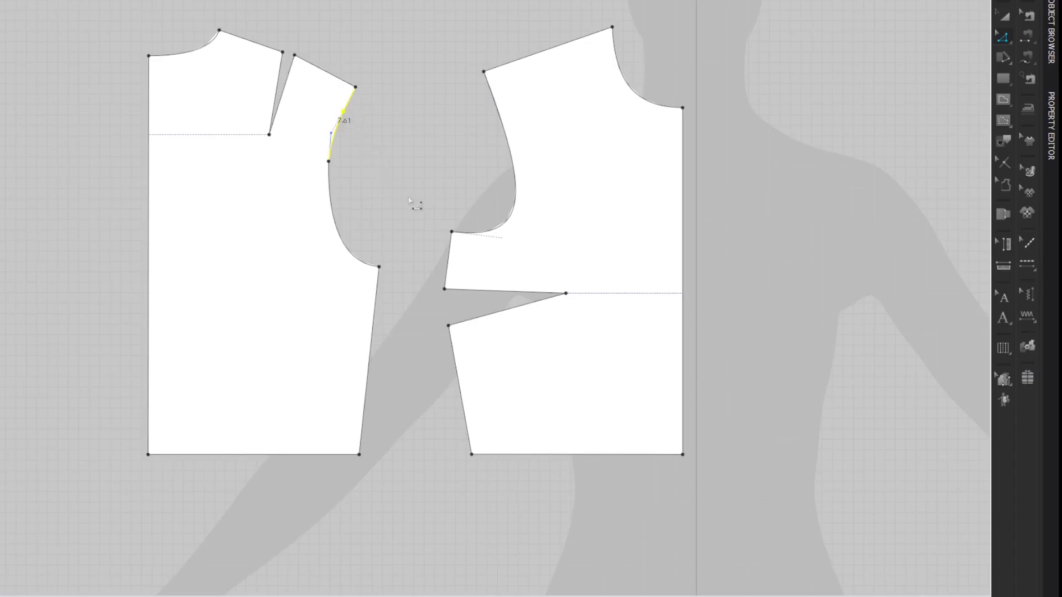
# - Add a 5 cm internal line at the back underarm point, perpendicular to the side seam by referring to the opposite segment
pyautogui.rightClick(379, 266)
pyautogui.moveTo(470, 358)
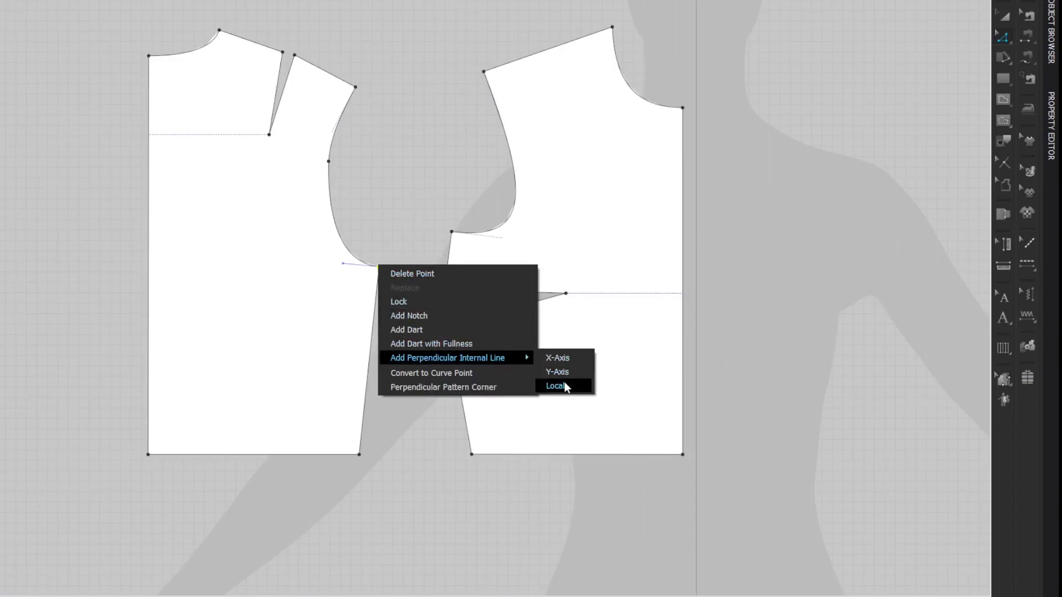
pyautogui.click(564, 386)
pyautogui.moveTo(474, 186); pyautogui.dragTo(686, 192)
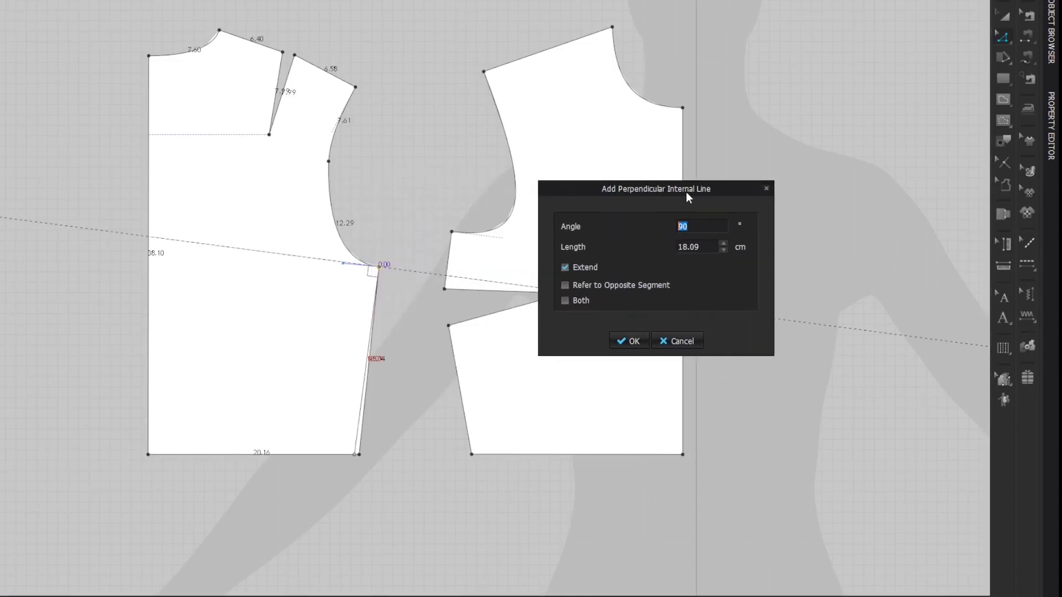
pyautogui.click(565, 285)
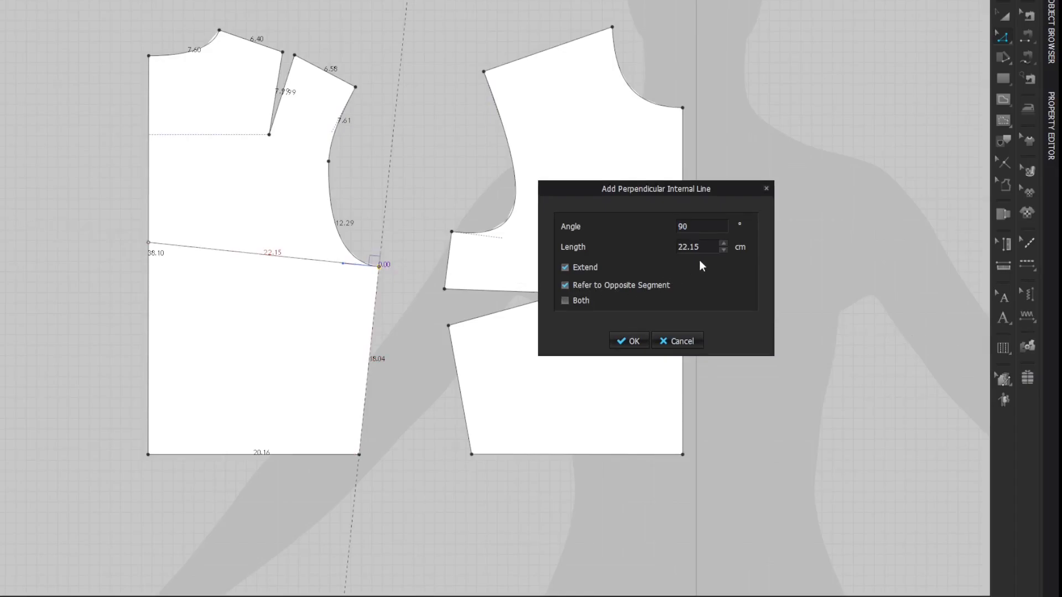
pyautogui.doubleClick(708, 246)
pyautogui.write('5')
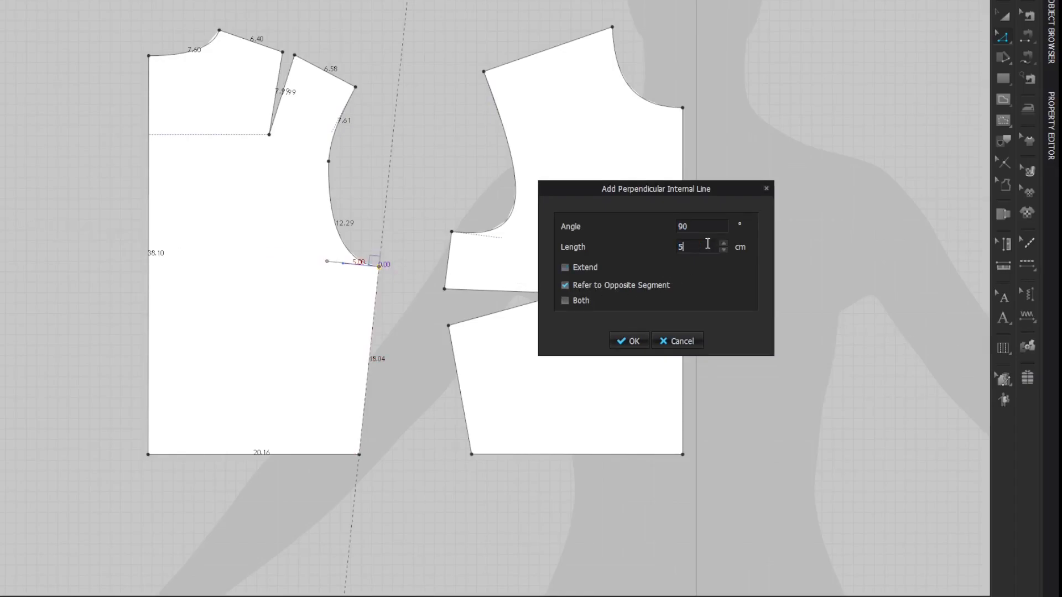
pyautogui.press('Return')
pyautogui.click(409, 214)
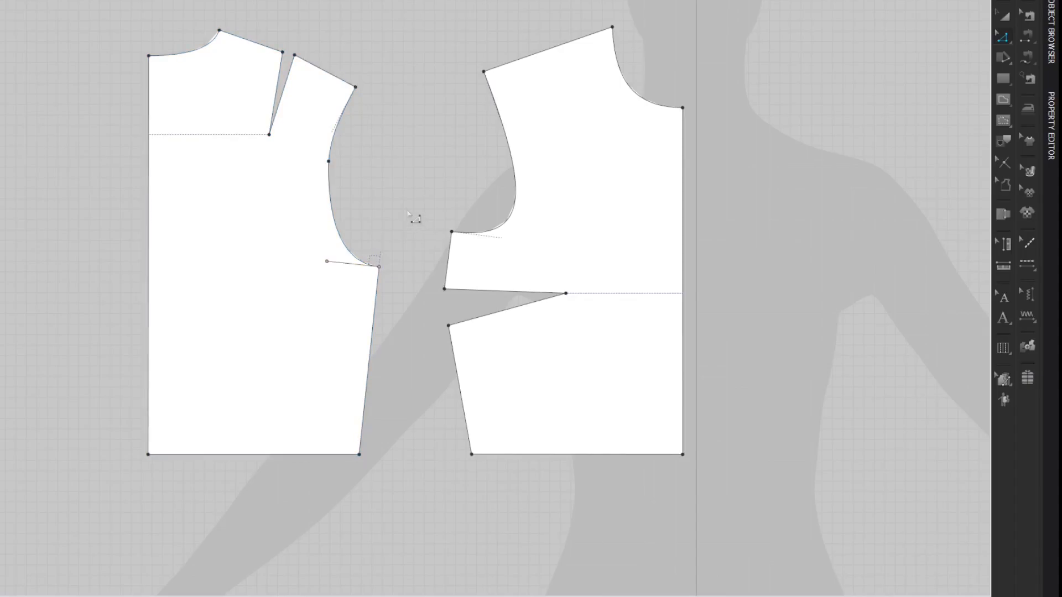
# - Convert the underarm perpendicular line to a baseline and adjust the lower back armhole curve to follow it
pyautogui.rightClick(352, 264)
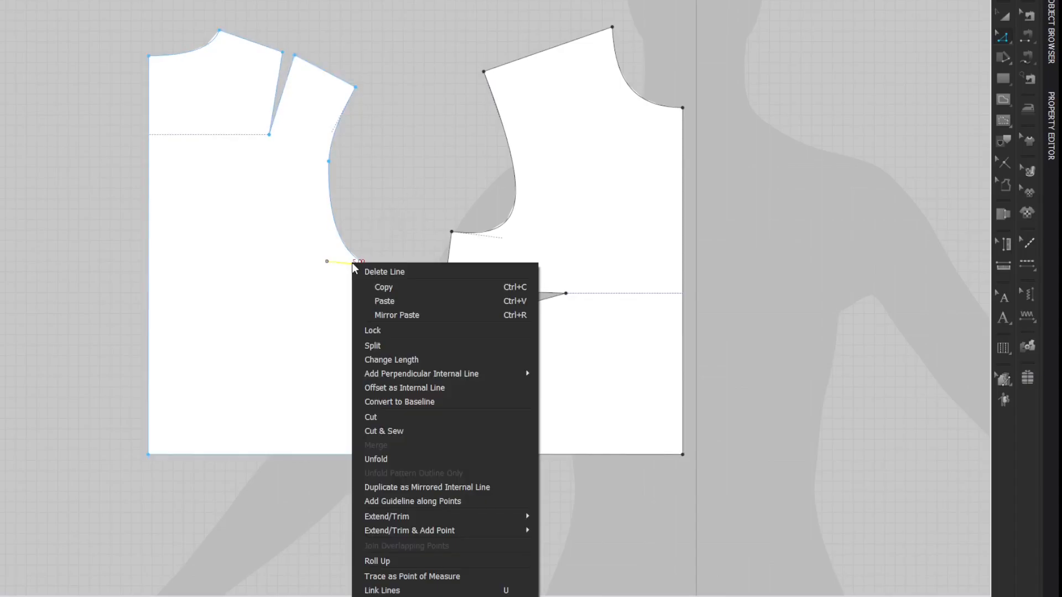
pyautogui.click(394, 403)
pyautogui.click(355, 250)
pyautogui.moveTo(351, 271); pyautogui.dragTo(349, 272)
pyautogui.click(401, 174)
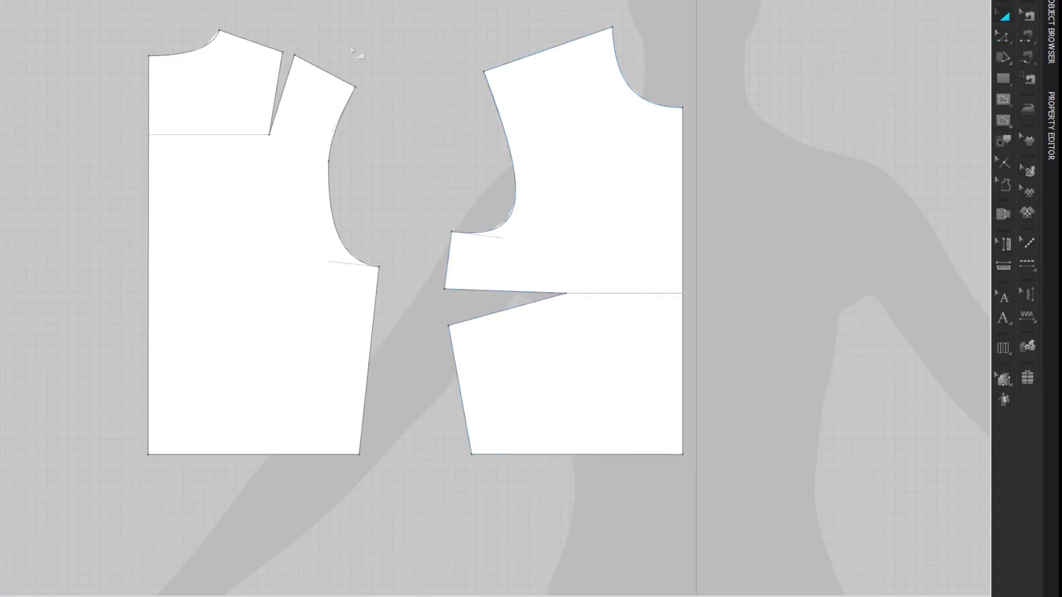
# - Align the front and back pieces along their bottom edges
pyautogui.moveTo(111, 11); pyautogui.dragTo(828, 493)
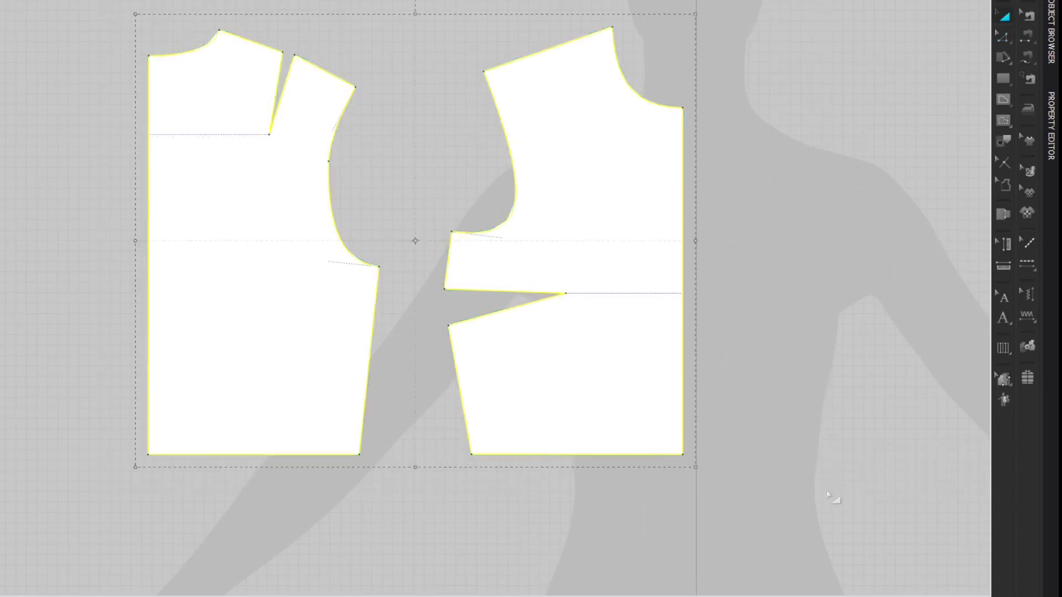
pyautogui.rightClick(586, 188)
pyautogui.moveTo(769, 483)
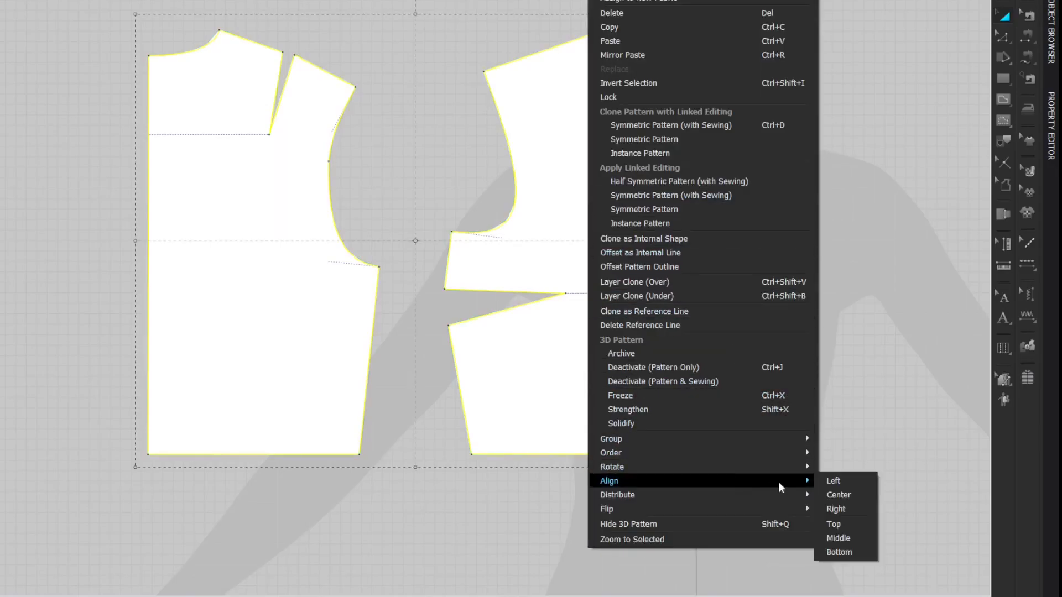
pyautogui.click(837, 553)
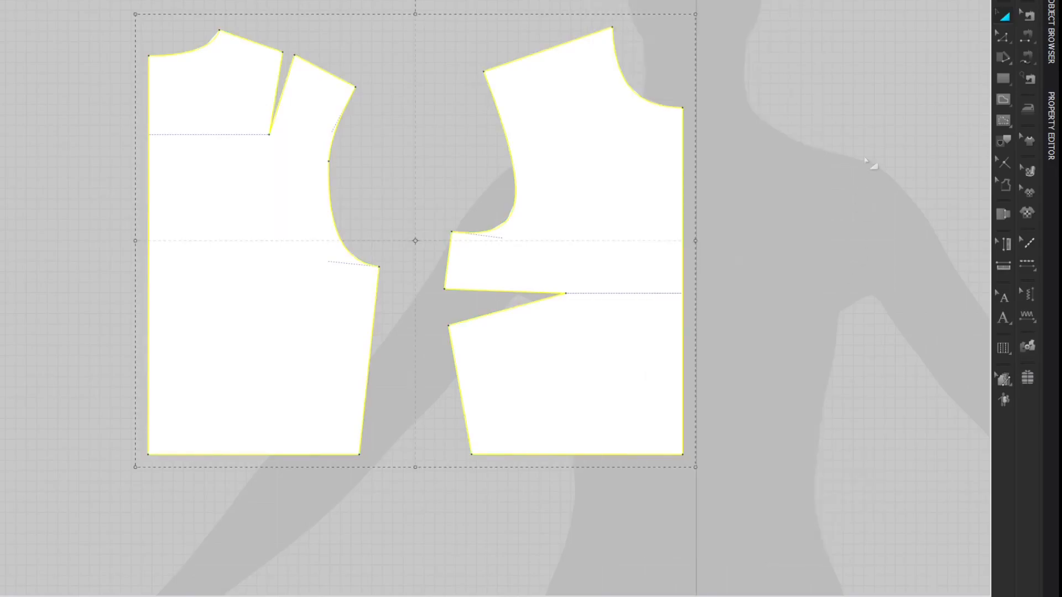
pyautogui.click(867, 99)
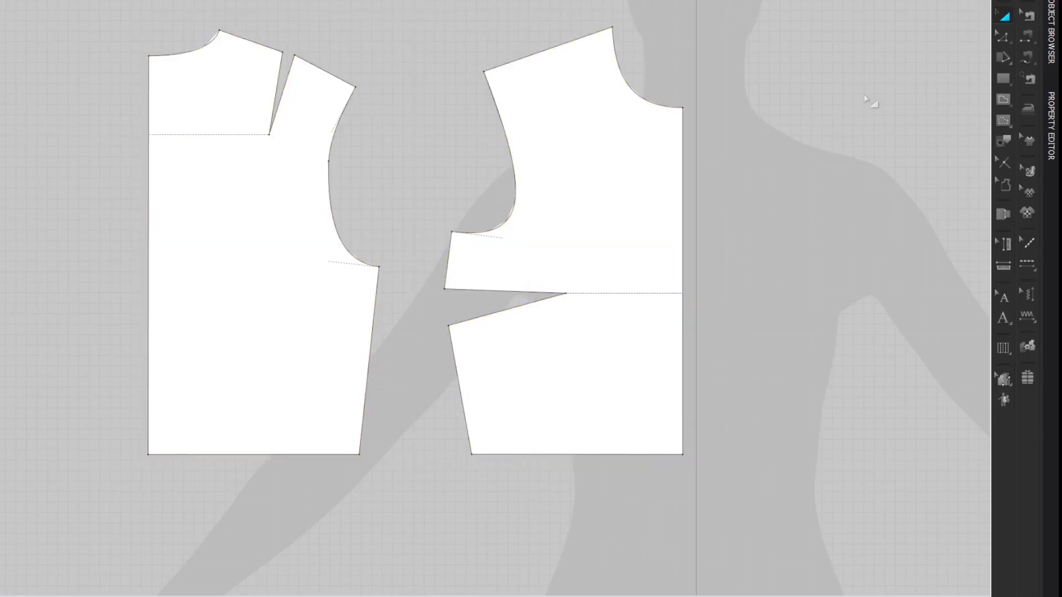
# - Look up the avatar's waist to low hip length in the detailed measurement list
pyautogui.click(177, 1)
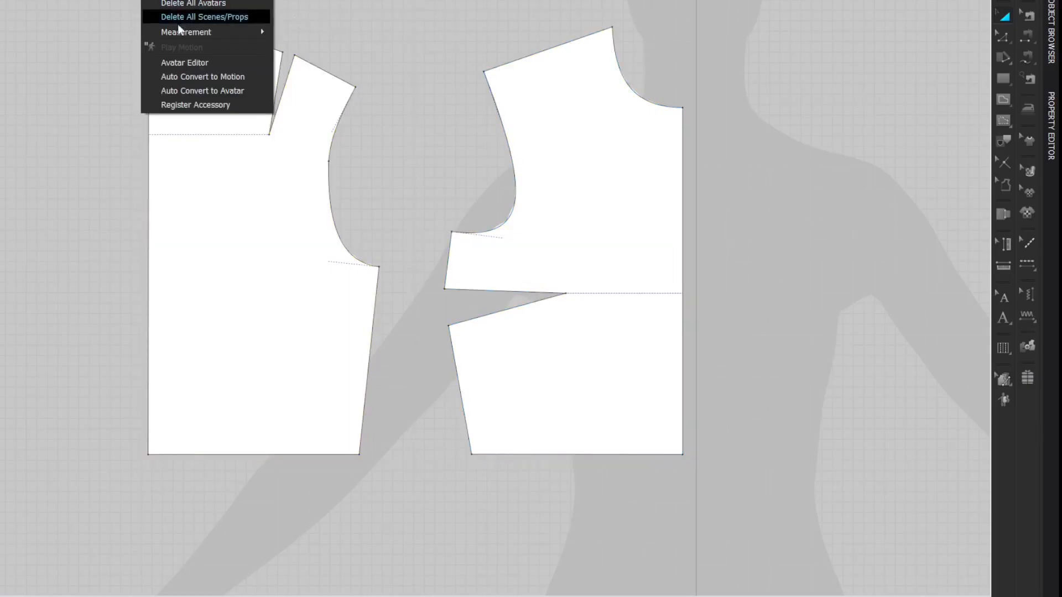
pyautogui.click(175, 62)
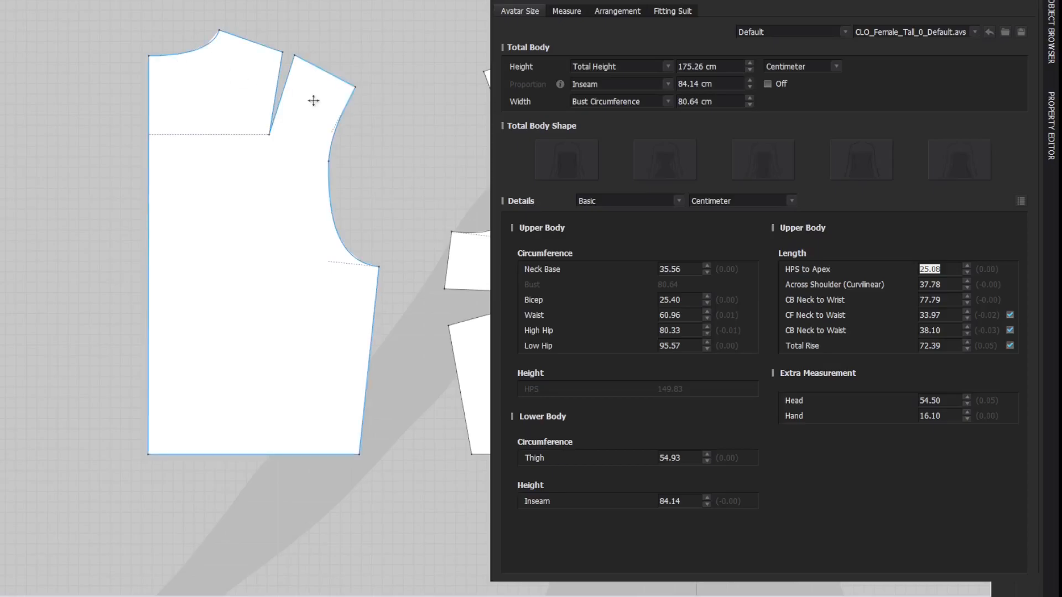
pyautogui.click(1021, 201)
pyautogui.scroll(-5, 851, 254)
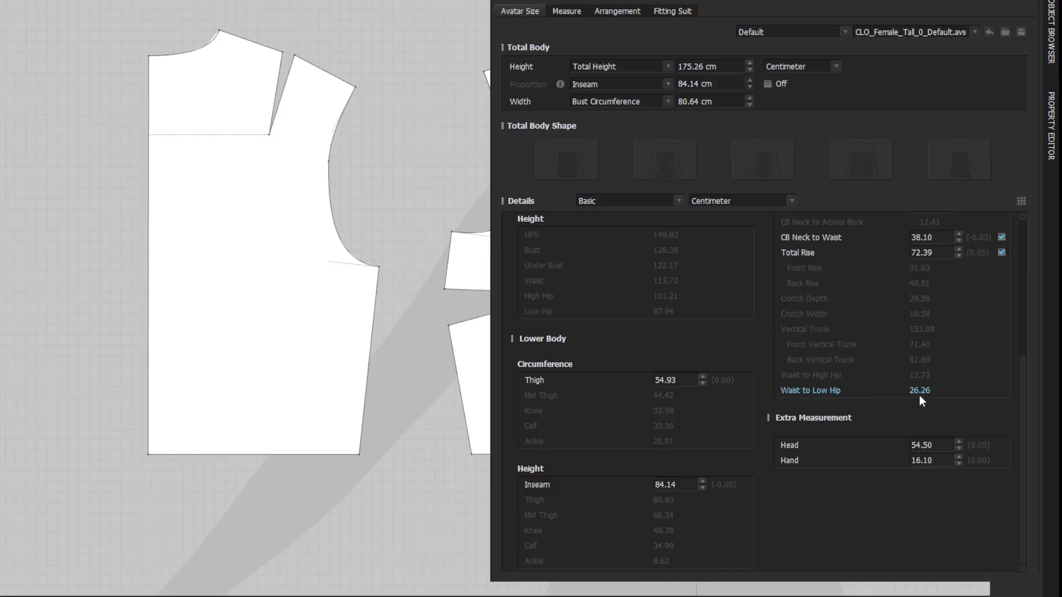
pyautogui.click(1035, 2)
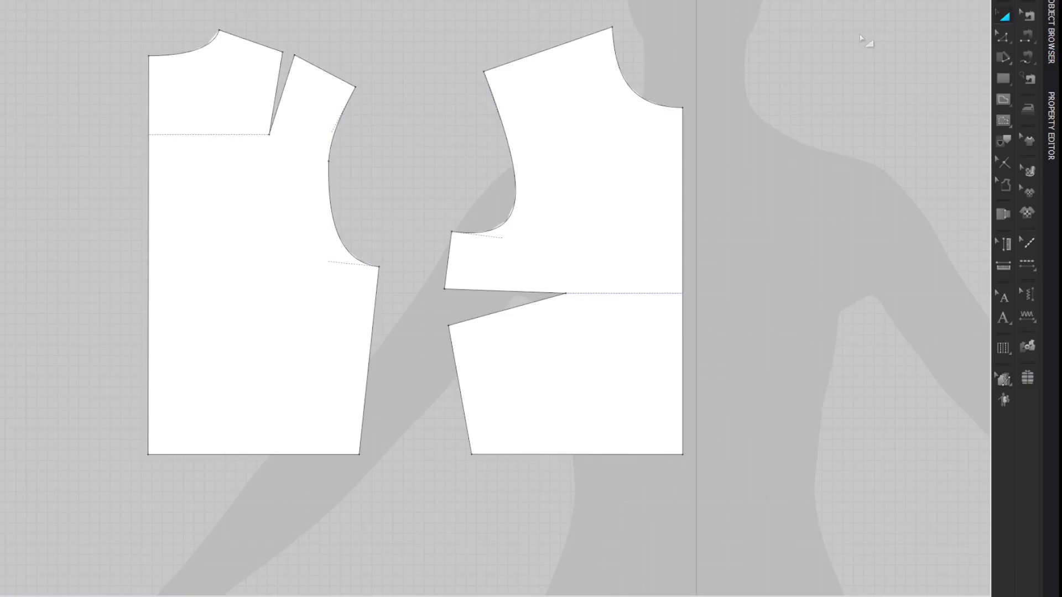
# - Offset the waist edges of the front and back pieces outward by 26.26 cm with perpendicular side segments
pyautogui.scroll(-4, 859, 38)
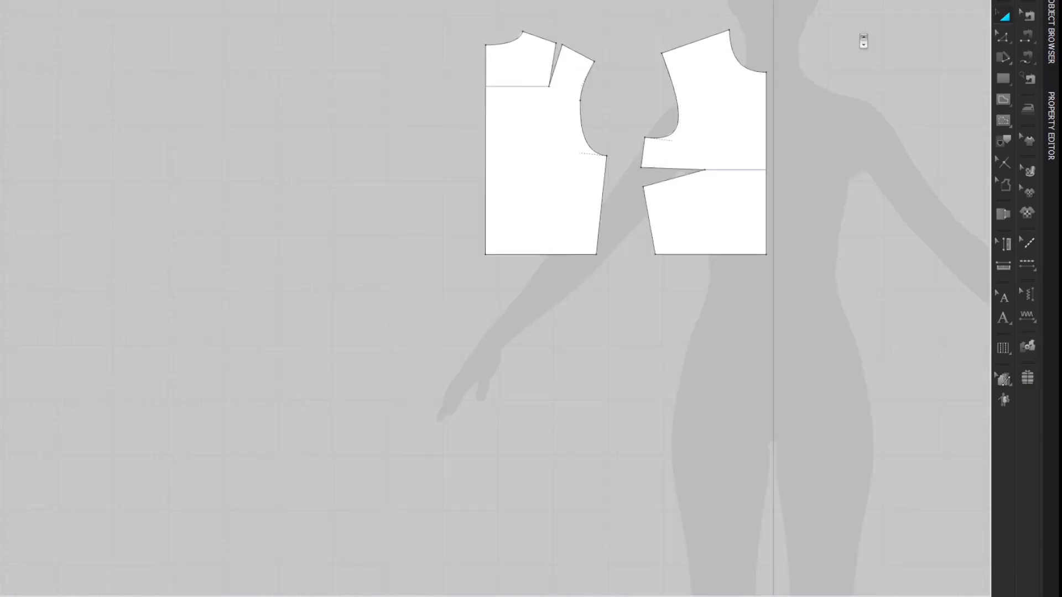
pyautogui.moveTo(870, 60); pyautogui.dragTo(659, 56, button='right')
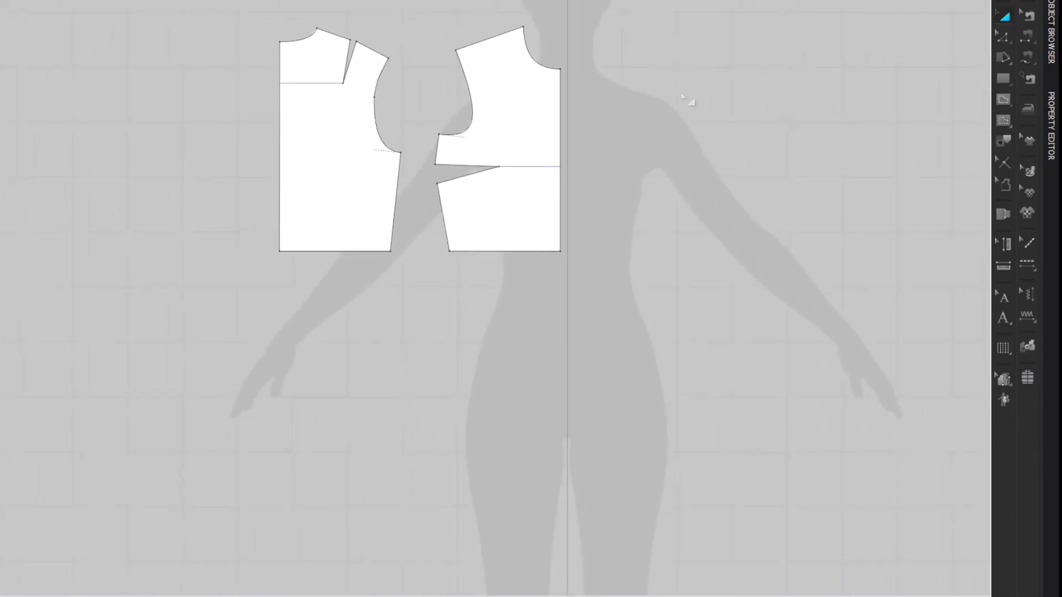
pyautogui.press('z')
pyautogui.moveTo(288, 288); pyautogui.dragTo(642, 176)
pyautogui.rightClick(549, 252)
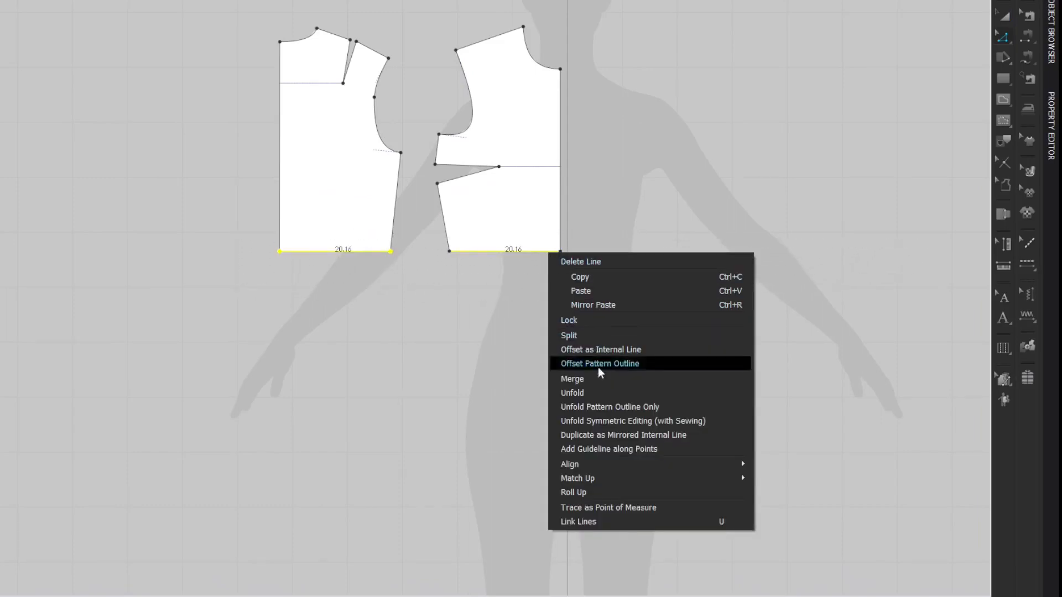
pyautogui.click(615, 364)
pyautogui.moveTo(496, 131); pyautogui.dragTo(796, 149)
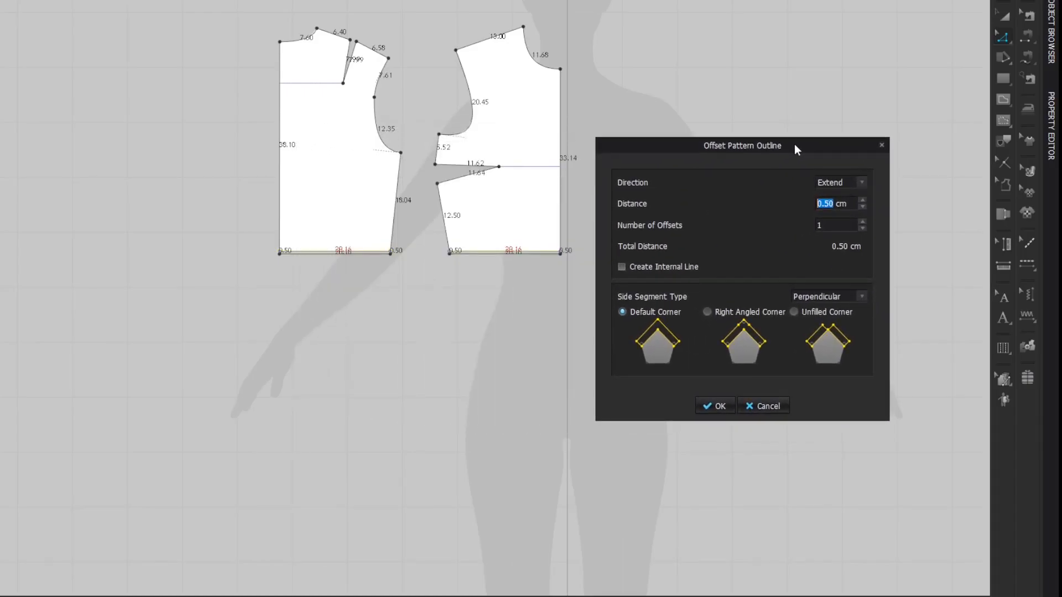
pyautogui.write('26.26')
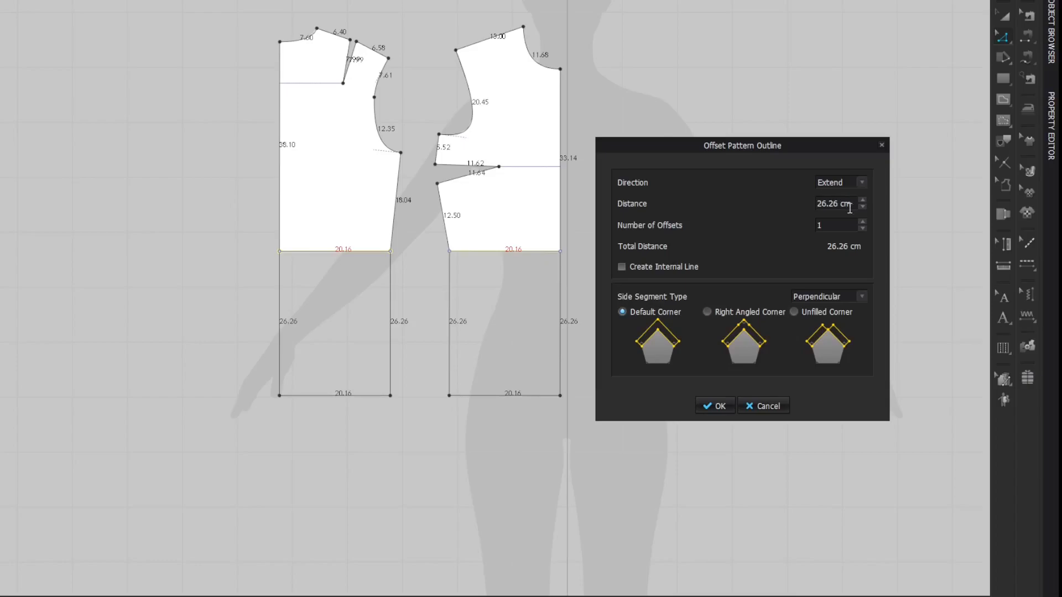
pyautogui.click(719, 406)
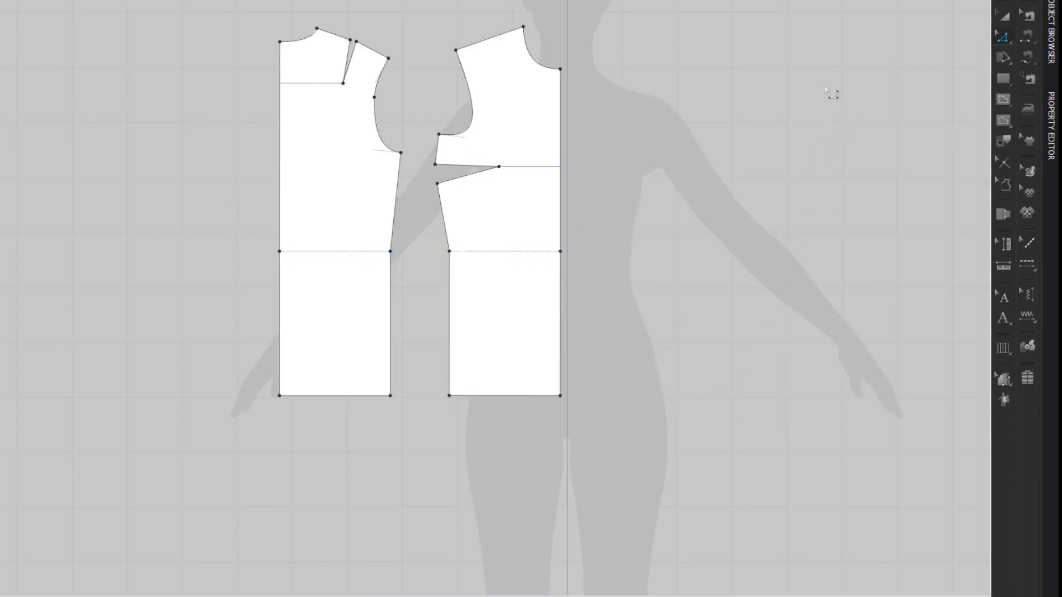
# - Look up the avatar's low hip circumference in the avatar's size measurements
pyautogui.click(154, 0)
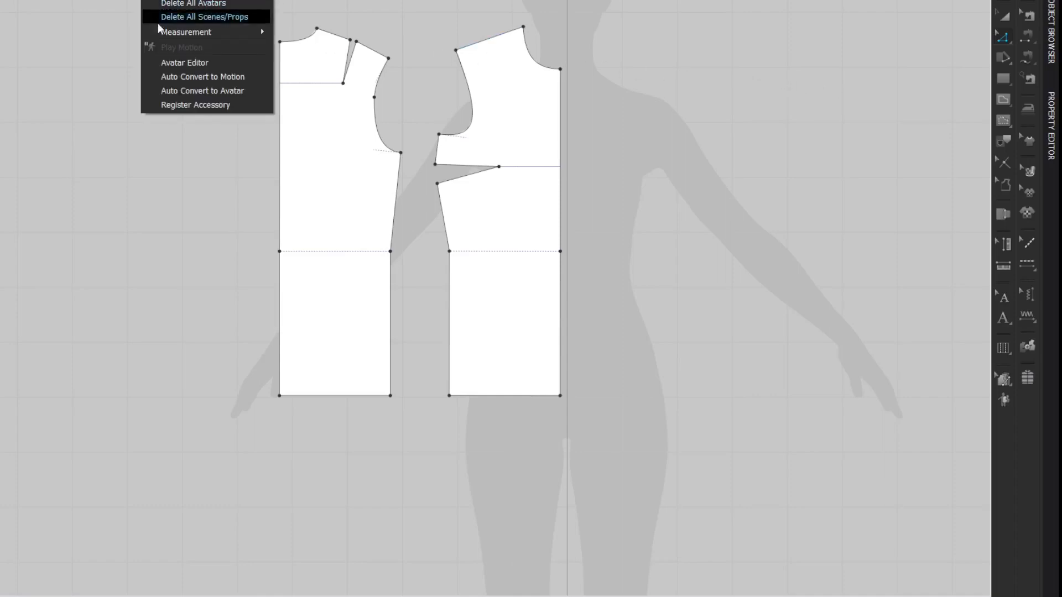
pyautogui.click(152, 62)
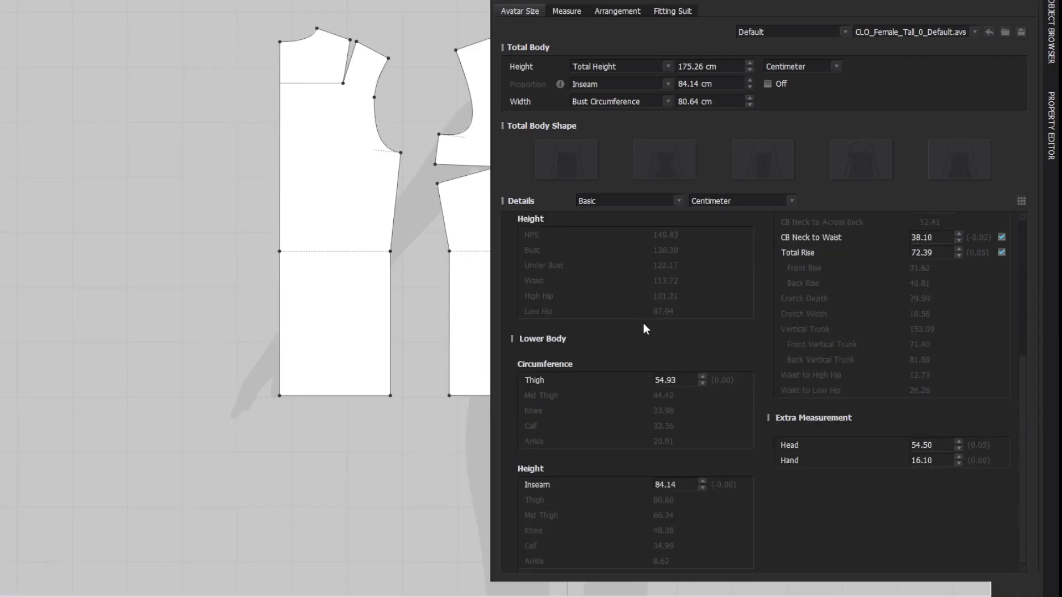
pyautogui.scroll(5, 643, 326)
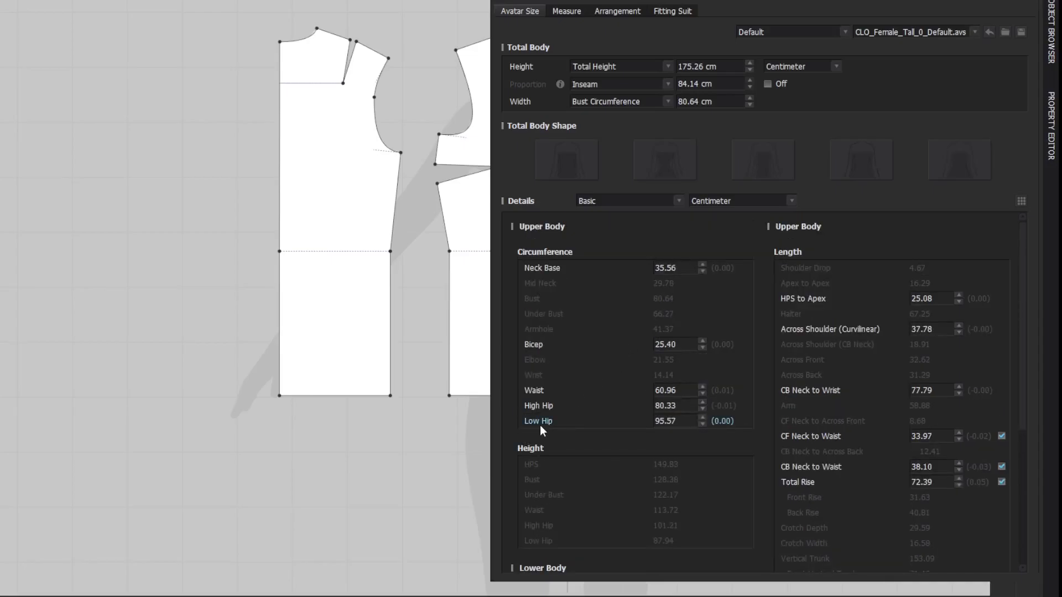
pyautogui.doubleClick(684, 421)
pyautogui.click(1037, 4)
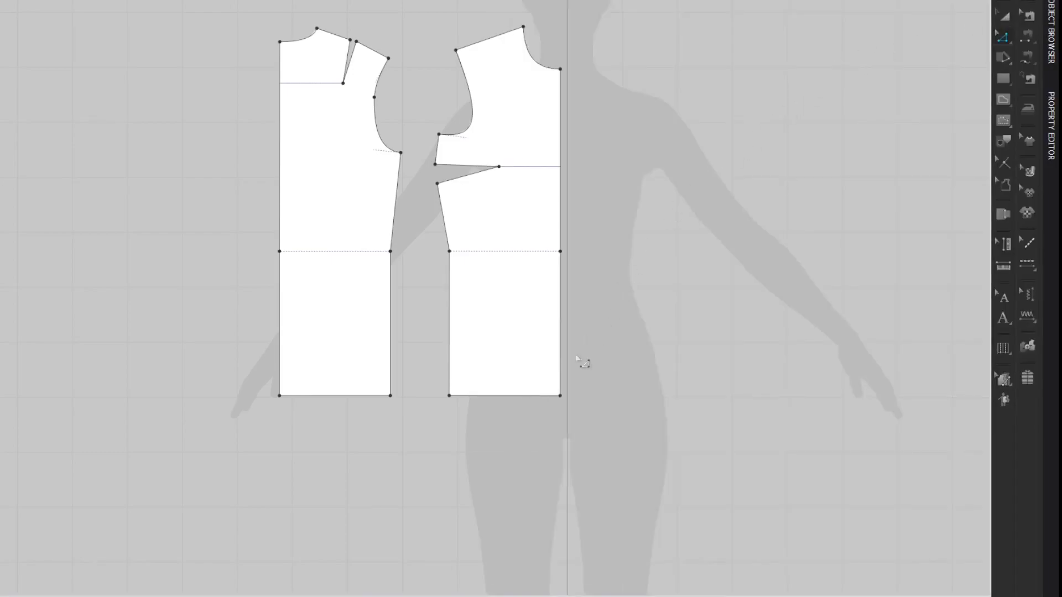
# - Change the front piece's bottom edge length at the side-seam end to 95.57/4 + 1, giving 24.89 cm
pyautogui.rightClick(550, 394)
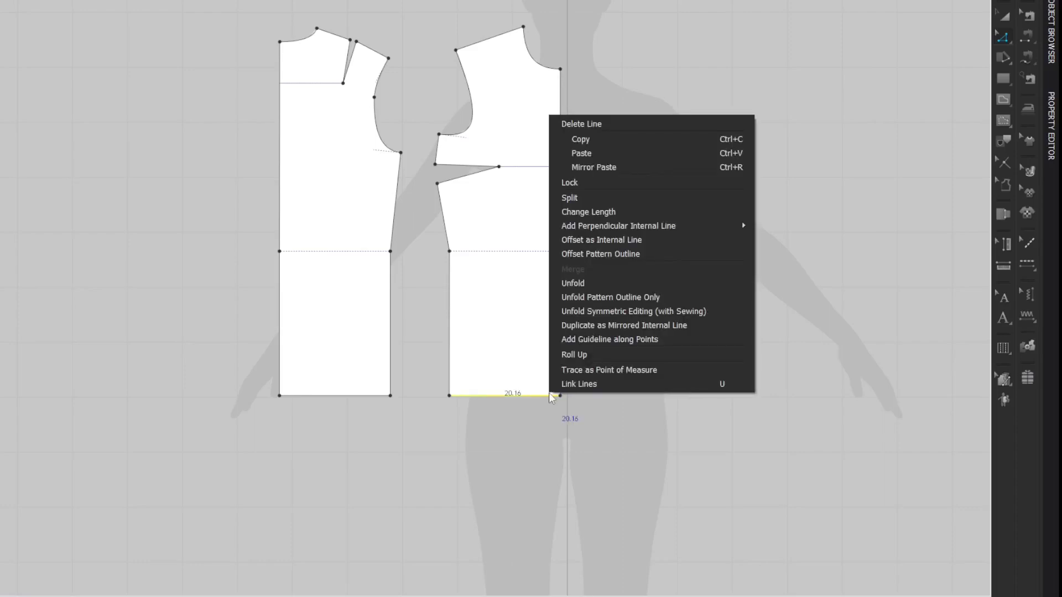
pyautogui.click(606, 215)
pyautogui.moveTo(465, 210); pyautogui.dragTo(756, 183)
pyautogui.rightClick(777, 215)
pyautogui.click(798, 227)
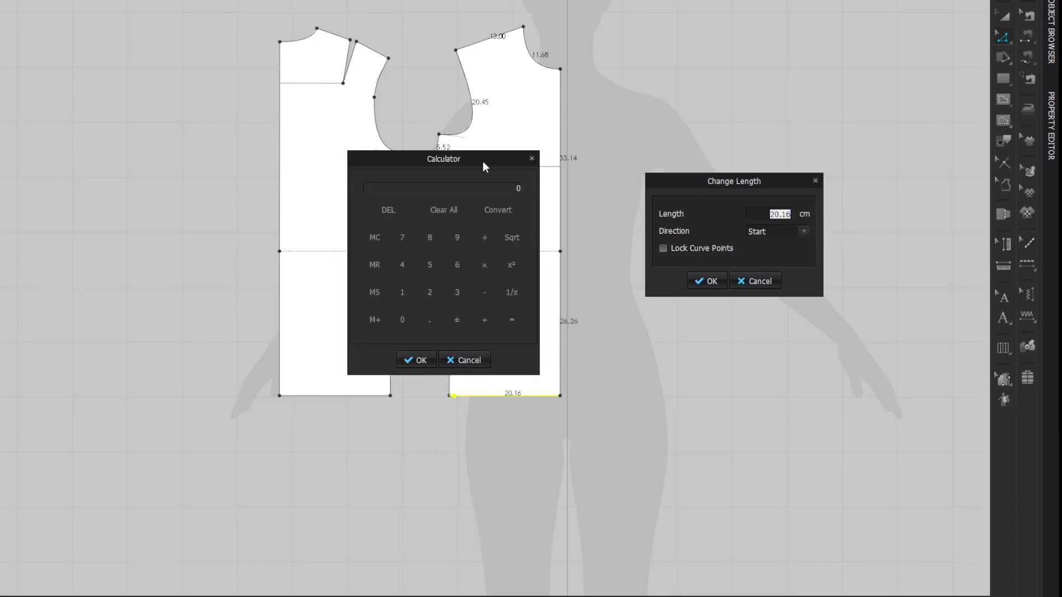
pyautogui.moveTo(484, 163); pyautogui.dragTo(770, 136)
pyautogui.write('95.')
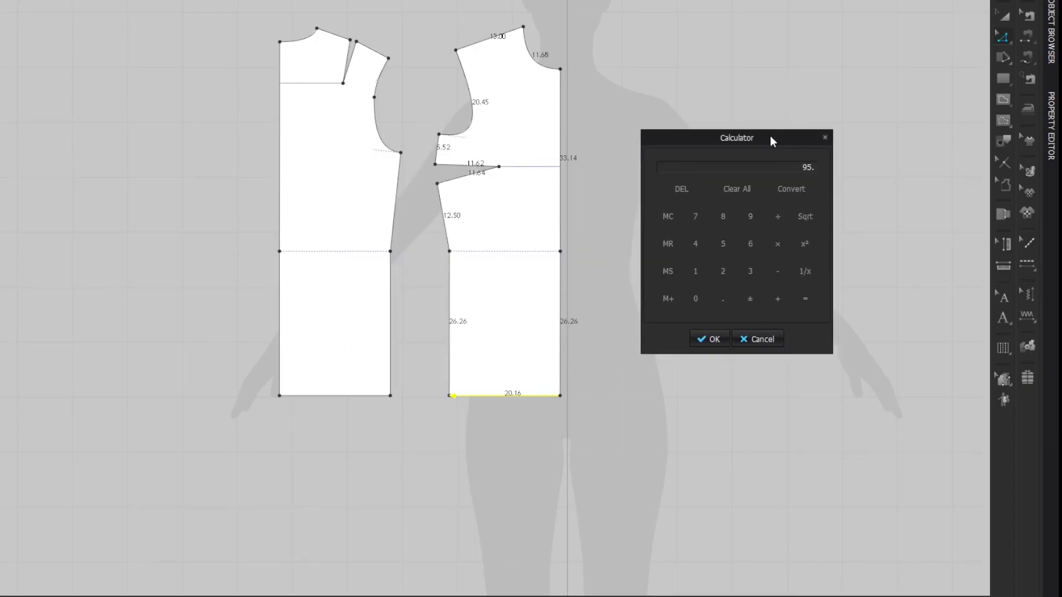
pyautogui.write('57/4')
pyautogui.press('Return')
pyautogui.write('+1')
pyautogui.press('Return')
pyautogui.click(707, 334)
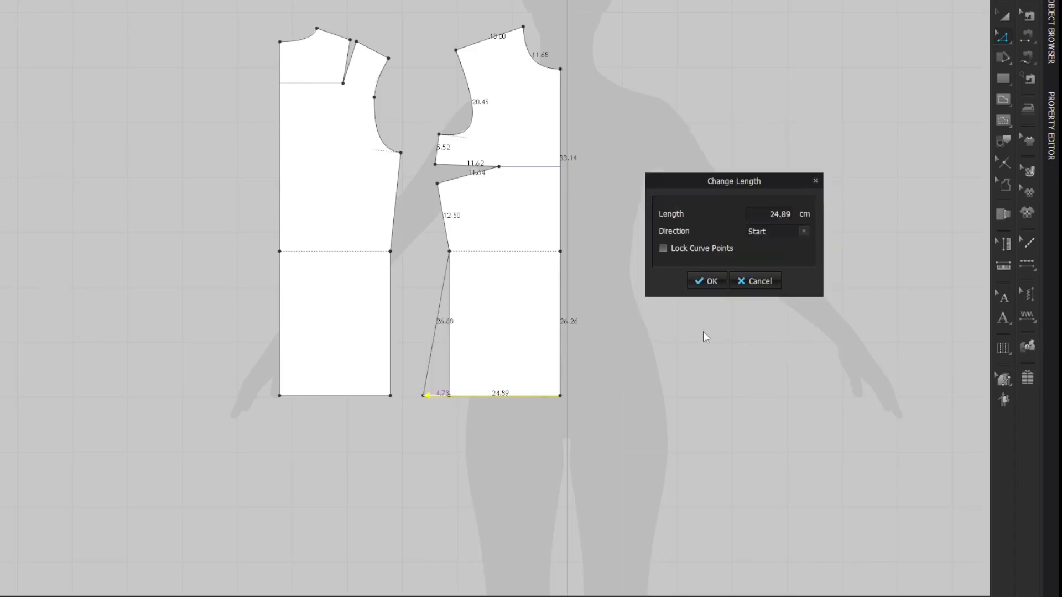
pyautogui.click(707, 281)
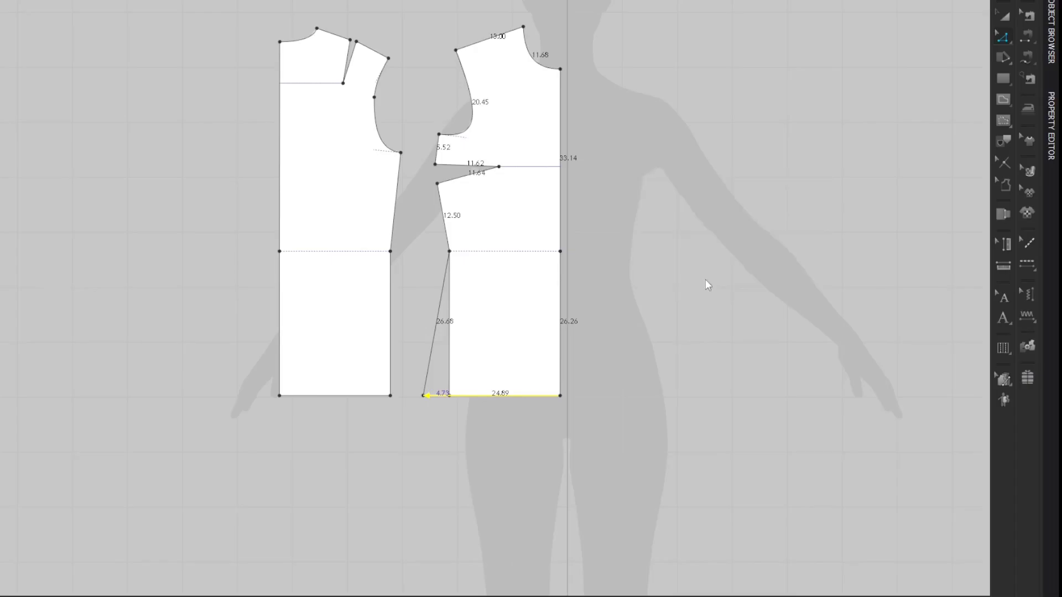
# - Move the back piece sideways, farther away from the front piece
pyautogui.press('a')
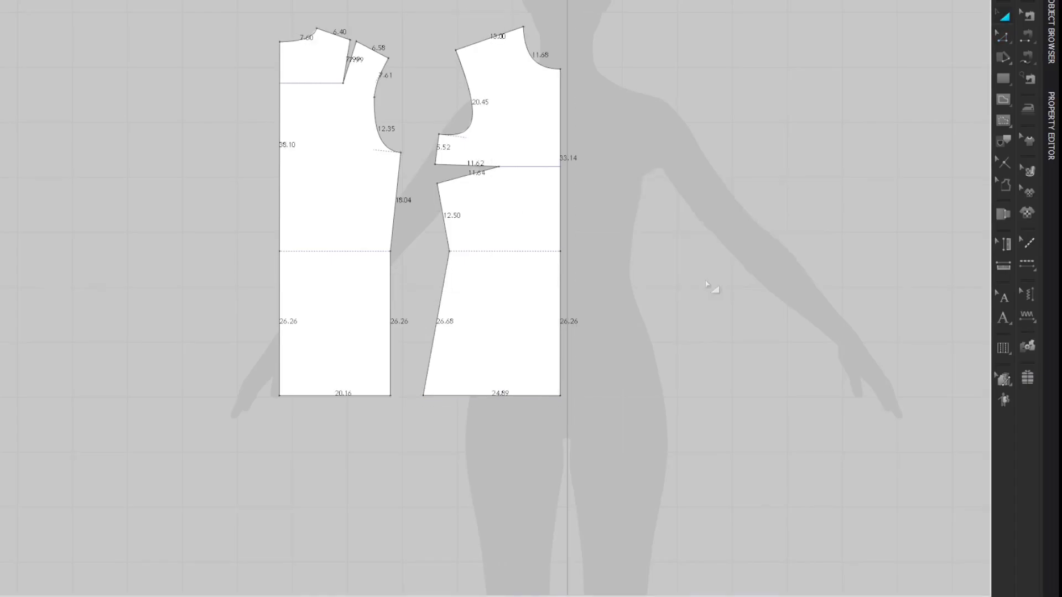
pyautogui.click(350, 298)
pyautogui.moveTo(318, 220); pyautogui.dragTo(263, 218)
# - Lengthen the back piece's bottom edge at the side-seam end to 24.89 cm
pyautogui.press('z')
pyautogui.rightClick(285, 397)
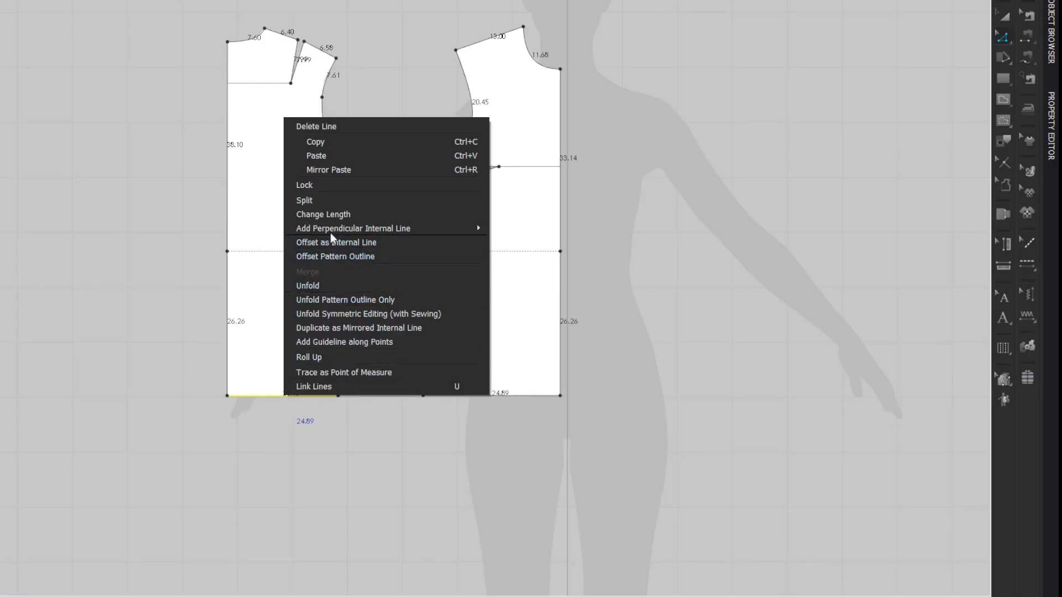
pyautogui.click(330, 216)
pyautogui.moveTo(171, 184); pyautogui.dragTo(87, 173)
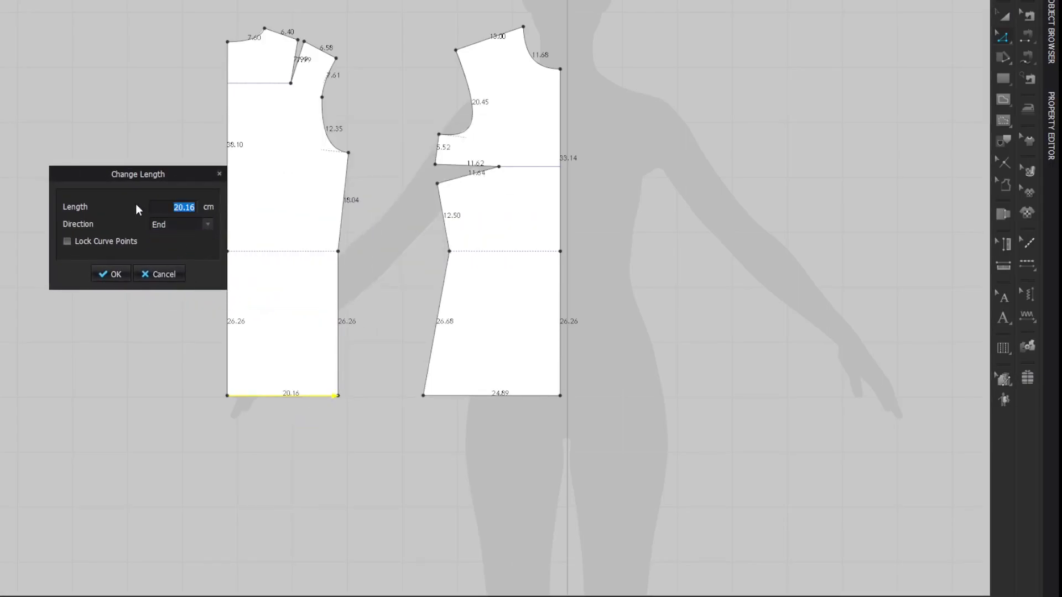
pyautogui.write('24.89')
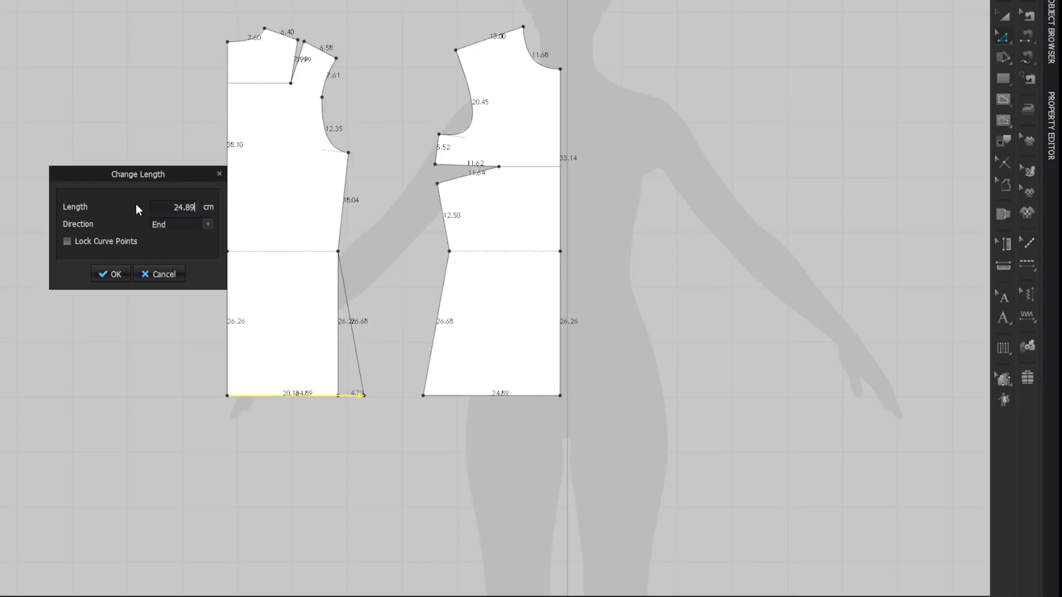
pyautogui.press('Return')
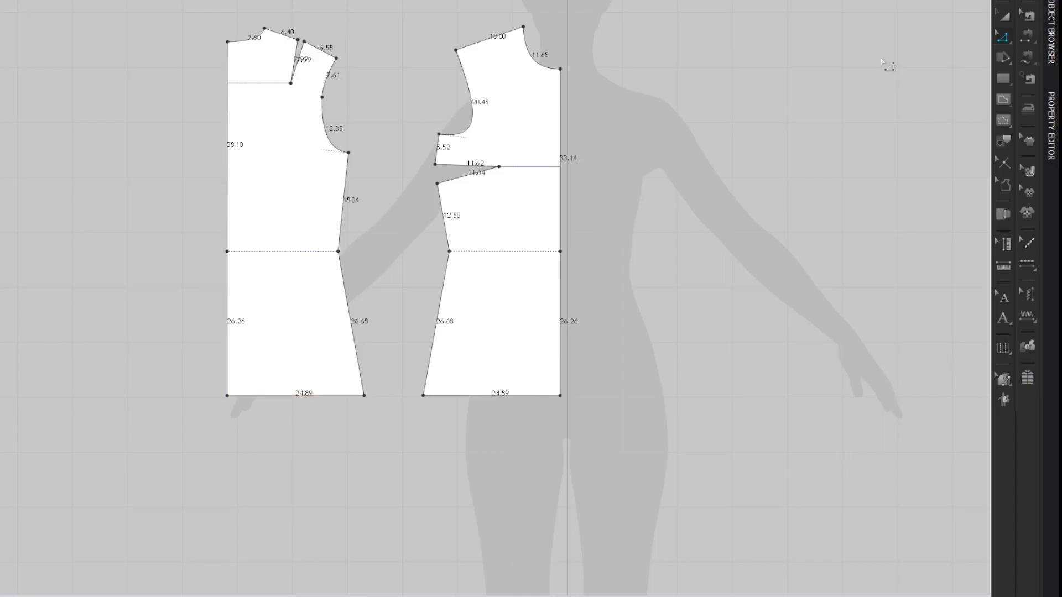
# - Curve the front and back side seams slightly outward between the waist and the low hip
pyautogui.hotkey('shift', 'l')
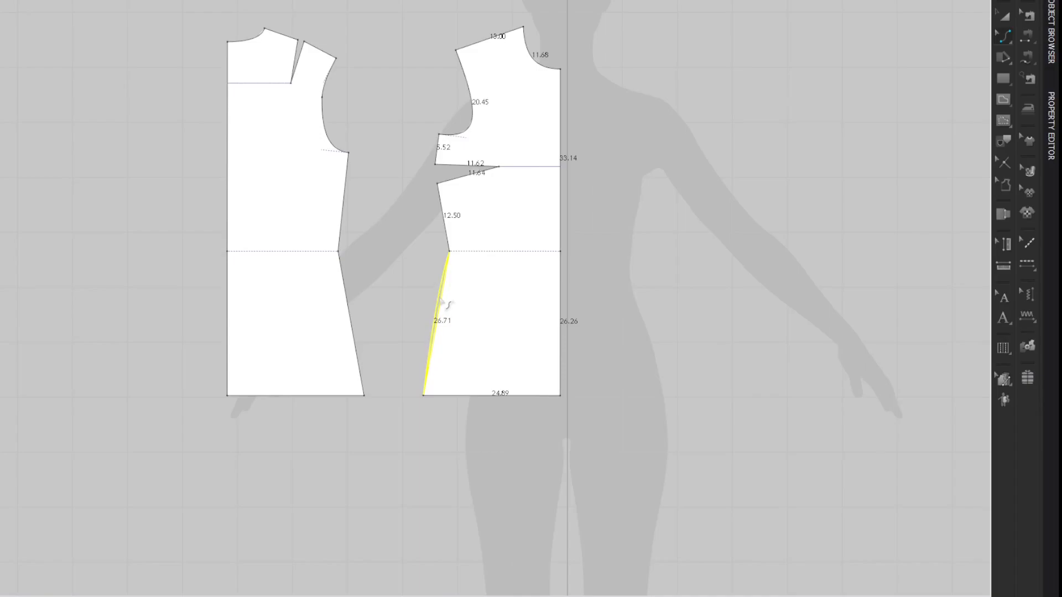
pyautogui.moveTo(441, 301); pyautogui.dragTo(454, 301)
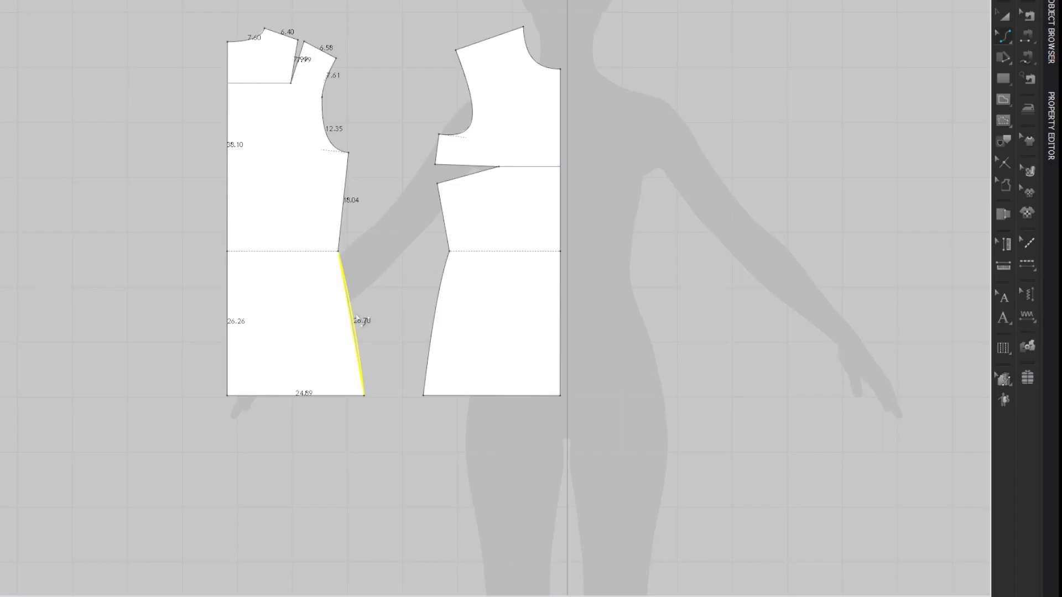
pyautogui.moveTo(357, 317); pyautogui.dragTo(362, 343)
pyautogui.moveTo(355, 294); pyautogui.dragTo(359, 302)
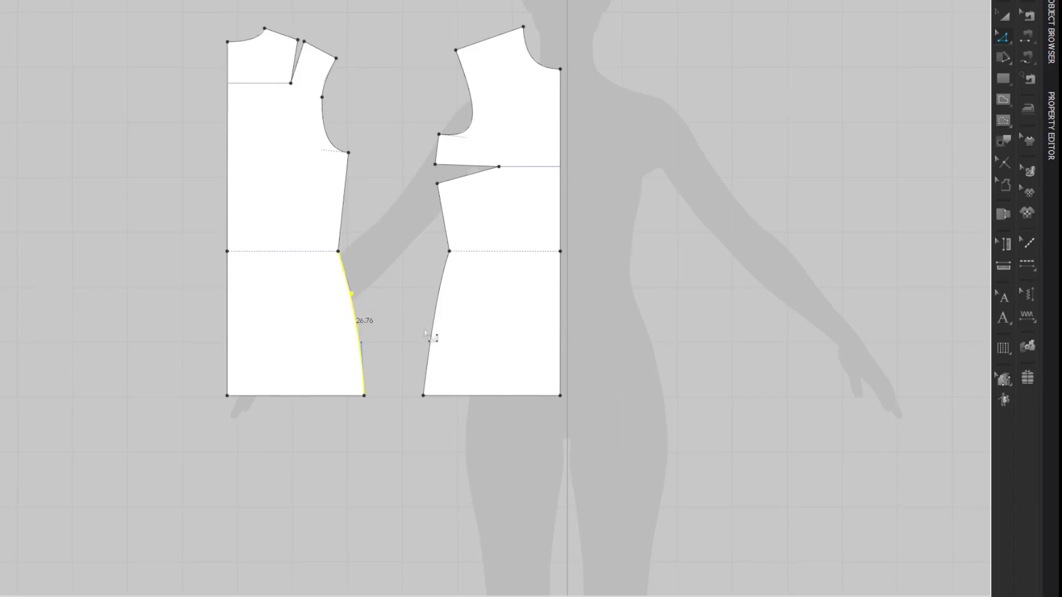
# - Refine the curve points of the front piece's side seam below the waist into a smooth hip curve
pyautogui.click(433, 331)
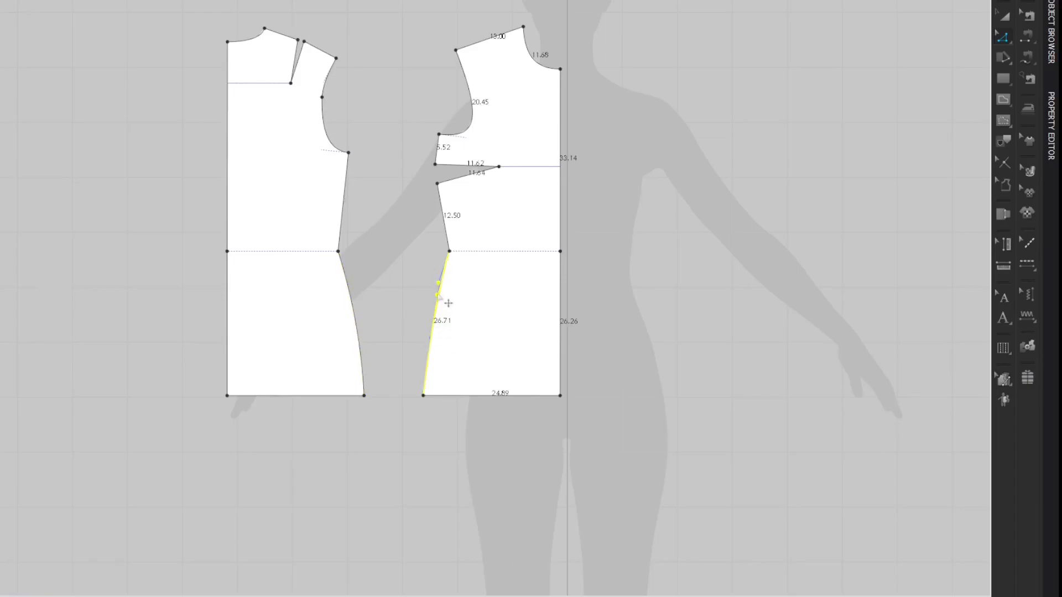
pyautogui.moveTo(440, 297); pyautogui.dragTo(439, 297)
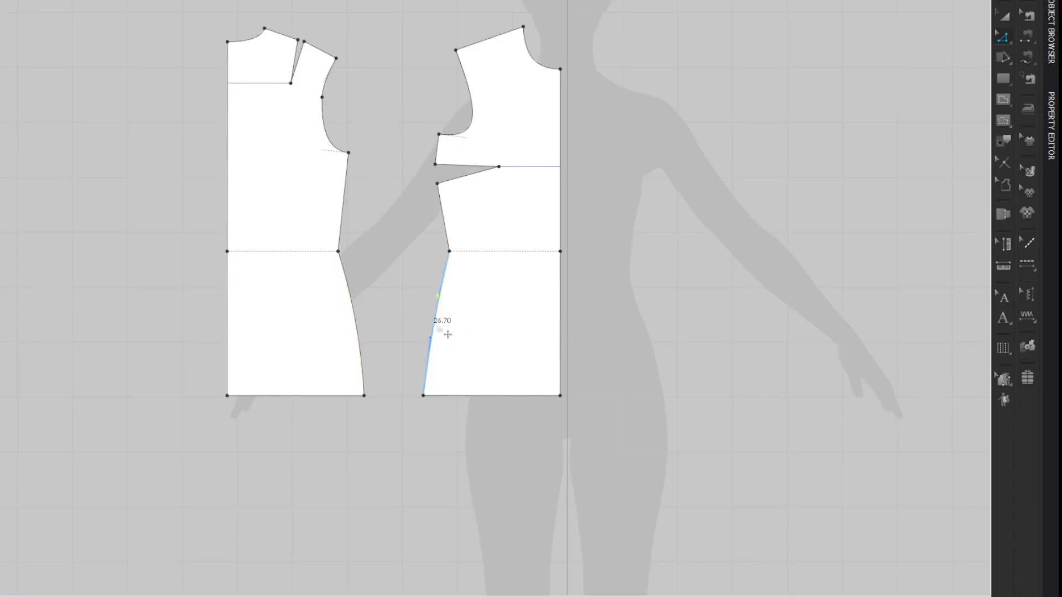
pyautogui.moveTo(432, 340); pyautogui.dragTo(442, 346)
pyautogui.click(865, 95)
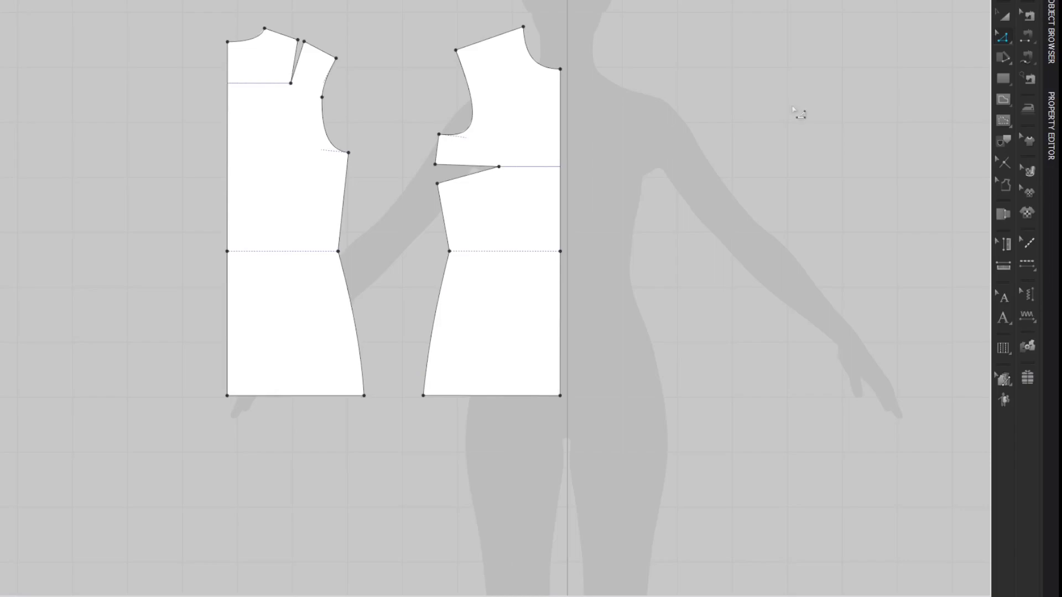
# - Show the avatar's arrangement points and place the front piece on the right front of the torso
pyautogui.moveTo(184, 185); pyautogui.dragTo(258, 304)
pyautogui.keyDown('shift'); pyautogui.moveTo(521, 220); pyautogui.dragTo(625, 309); pyautogui.keyUp('shift')
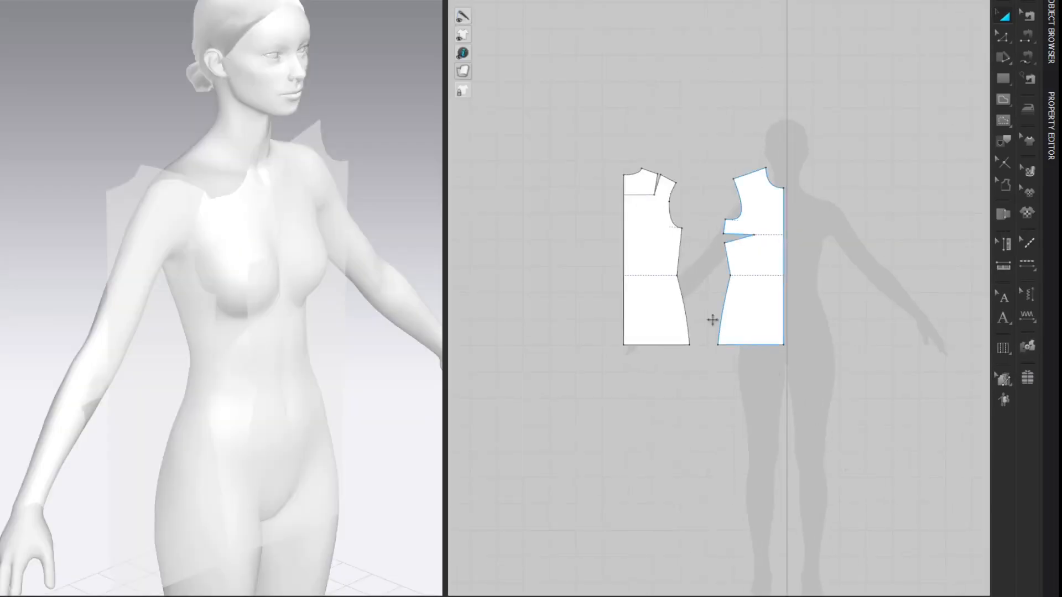
pyautogui.hotkey('shift', 'f')
pyautogui.scroll(-5, 405, 141)
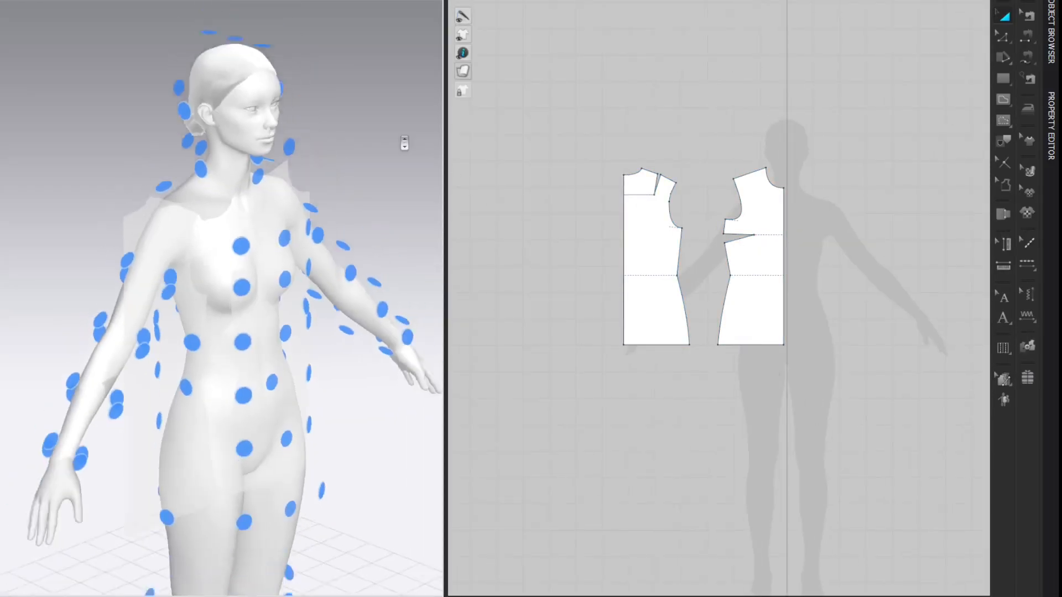
pyautogui.moveTo(404, 143); pyautogui.dragTo(371, 158, button='right')
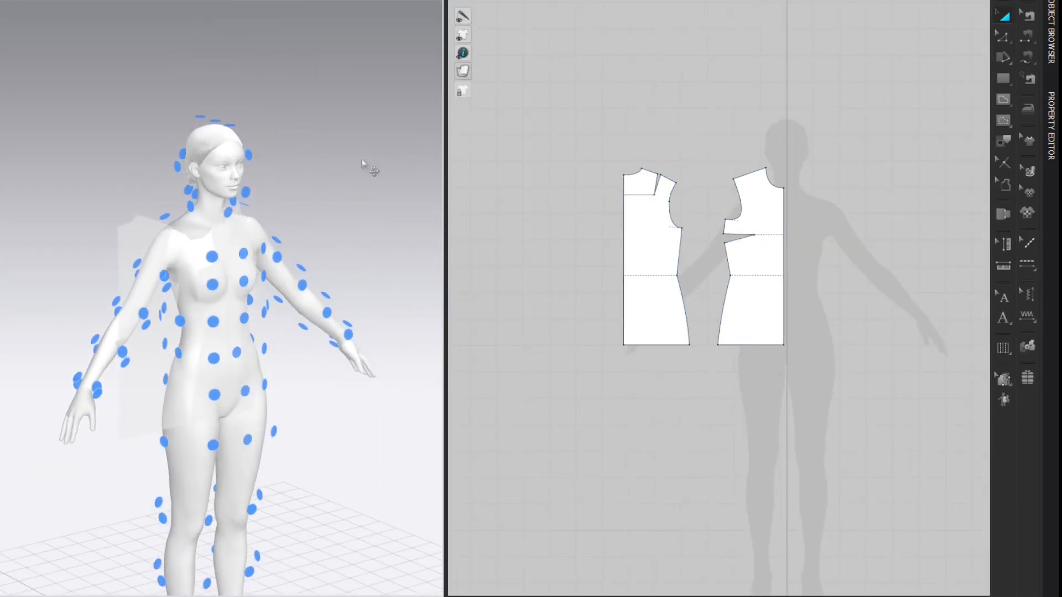
pyautogui.click(243, 218)
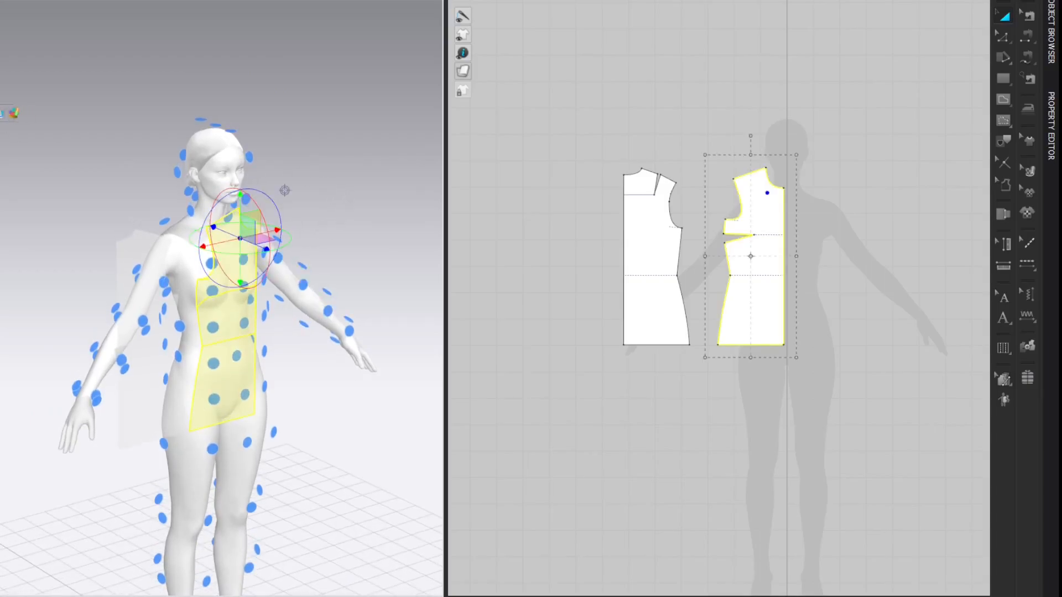
pyautogui.click(6, 113)
pyautogui.click(224, 320)
pyautogui.moveTo(241, 327); pyautogui.dragTo(357, 380)
pyautogui.click(215, 332)
# - Place the back piece on the arrangement point at the right side of the avatar's back
pyautogui.click(154, 314)
pyautogui.moveTo(49, 253); pyautogui.dragTo(213, 244, button='right')
pyautogui.click(221, 308)
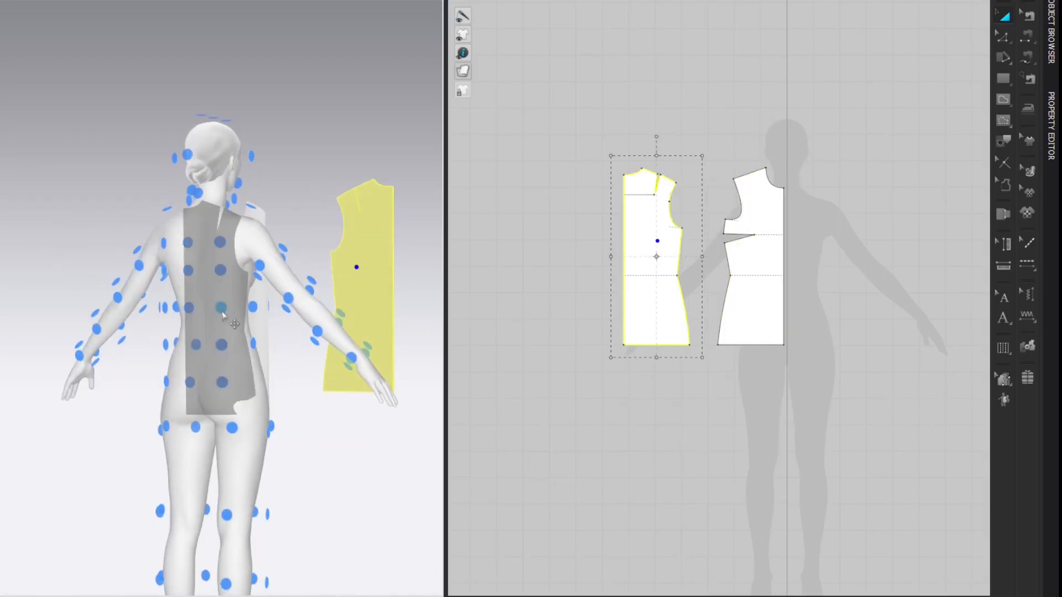
pyautogui.click(372, 170)
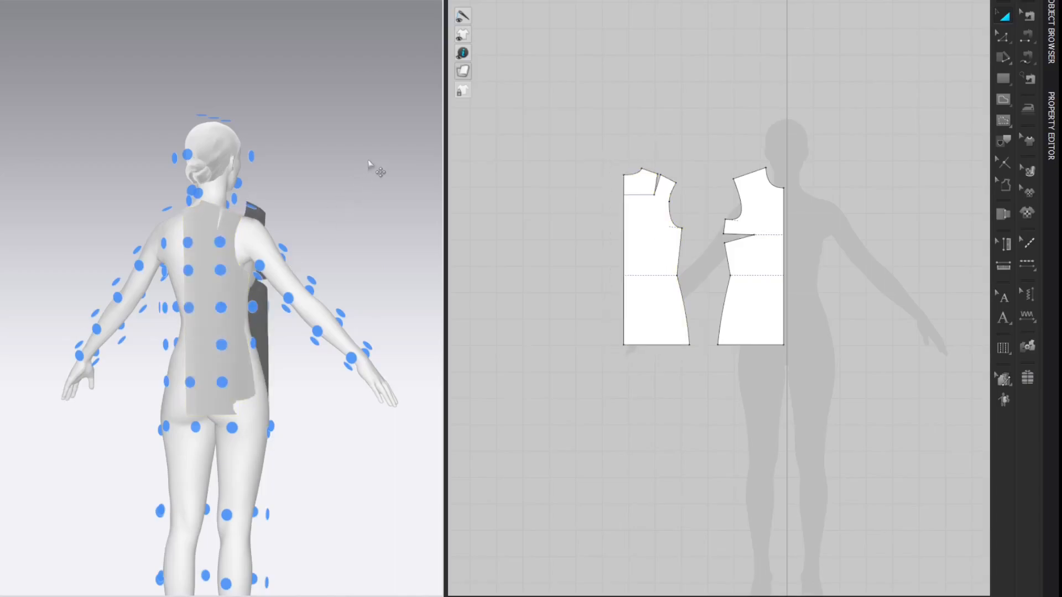
# - Adjust the arranged pieces' 3D positions around the torso, moving the front piece closer to the body in side view
pyautogui.rightClick(371, 163)
pyautogui.click(382, 169)
pyautogui.click(166, 206)
pyautogui.click(271, 55)
pyautogui.rightClick(271, 55)
pyautogui.click(294, 90)
pyautogui.click(188, 159)
pyautogui.moveTo(177, 146); pyautogui.dragTo(182, 138)
pyautogui.rightClick(336, 81)
pyautogui.click(365, 140)
pyautogui.click(213, 183)
pyautogui.moveTo(223, 158); pyautogui.dragTo(211, 158)
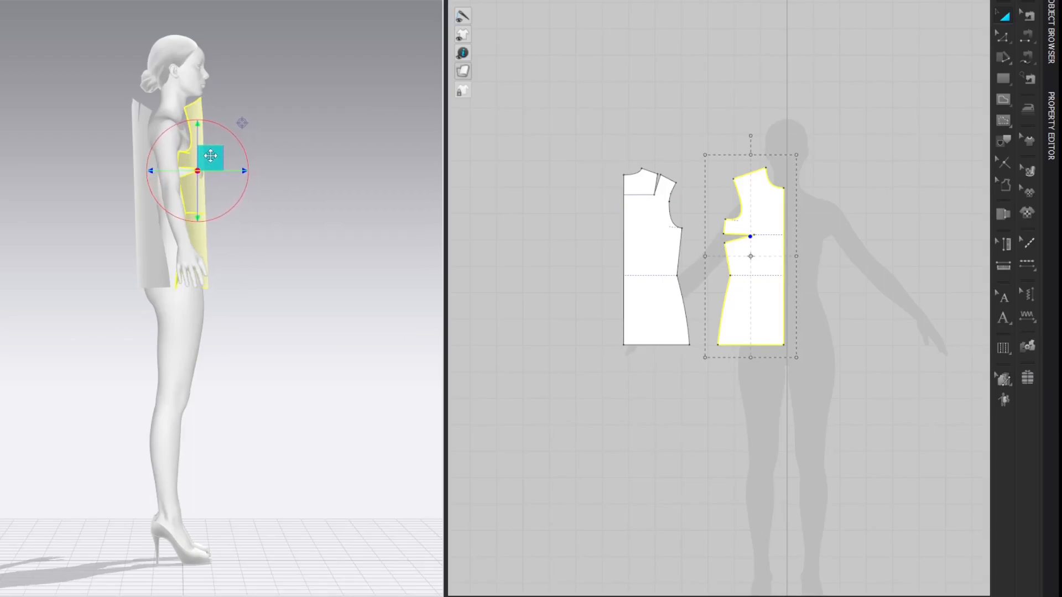
pyautogui.rightClick(325, 101)
pyautogui.click(342, 117)
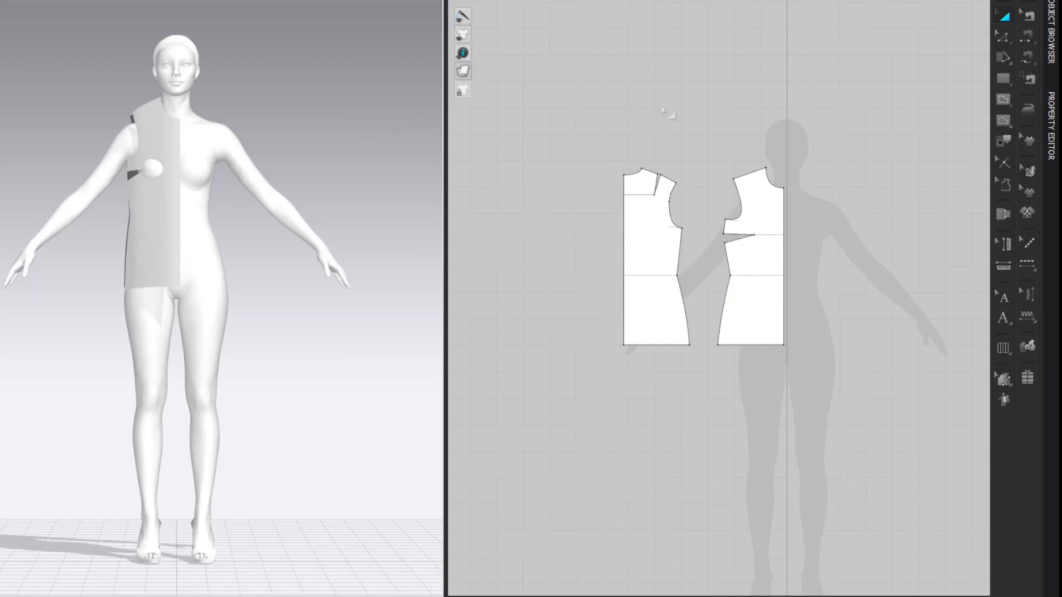
# - Copy the front and back pieces and mirror-paste them on the other side of the center line
pyautogui.moveTo(674, 117); pyautogui.dragTo(546, 101, button='right')
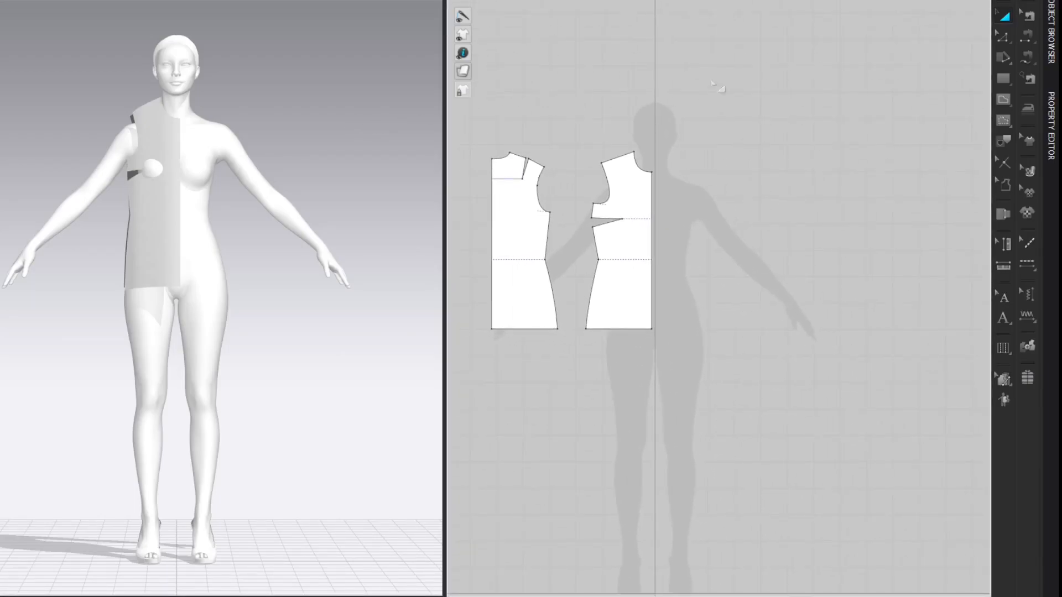
pyautogui.moveTo(476, 131); pyautogui.dragTo(666, 372)
pyautogui.hotkey('ctrl', 'c')
pyautogui.hotkey('ctrl', 'r')
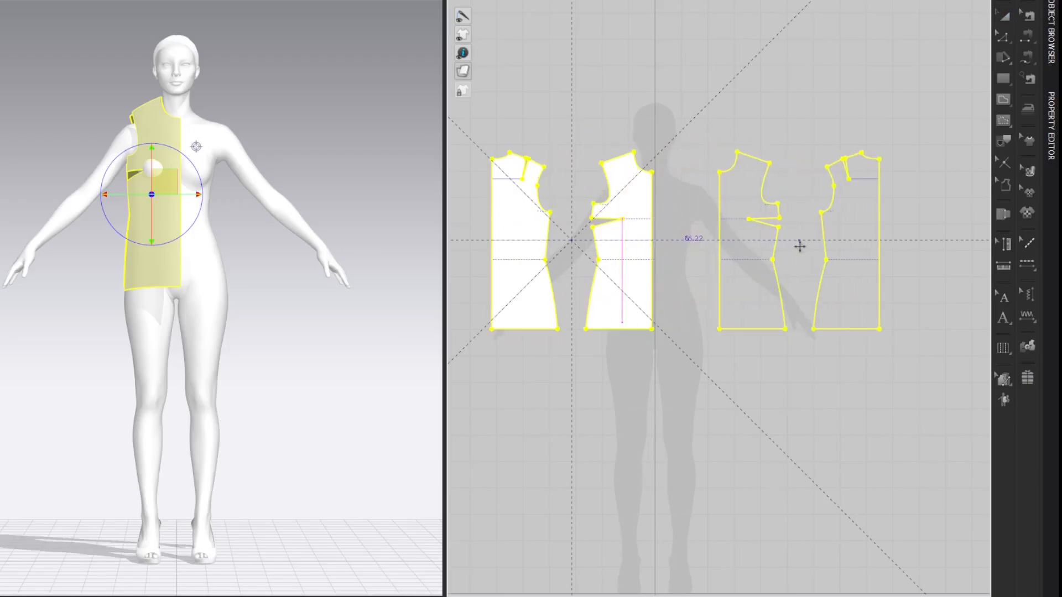
pyautogui.click(756, 241)
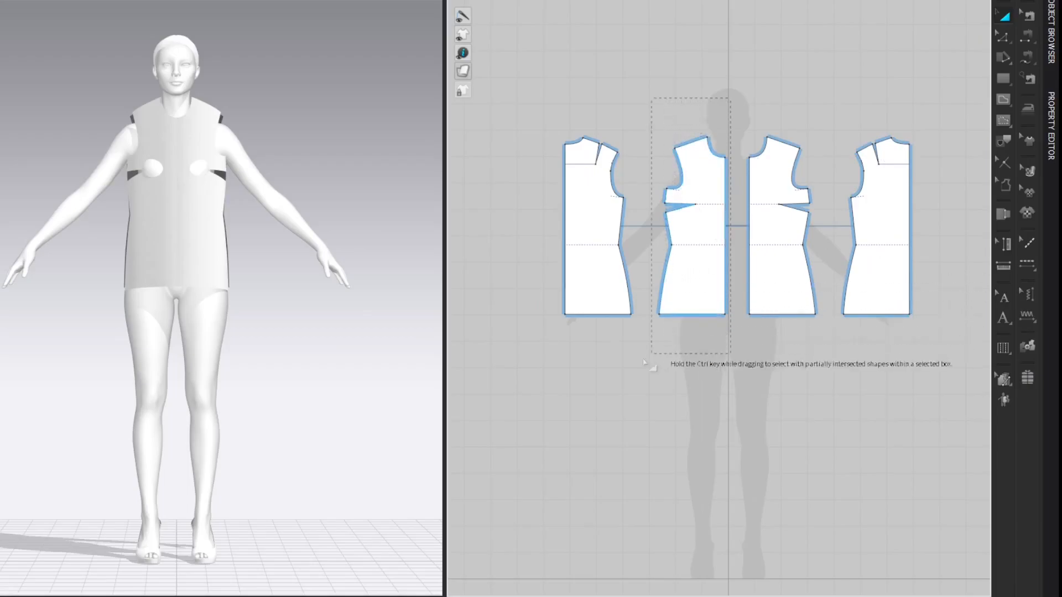
# - Spread the original and mirrored pattern pairs apart to either side of the avatar silhouette's center line
pyautogui.moveTo(583, 227); pyautogui.dragTo(545, 228)
pyautogui.moveTo(744, 91); pyautogui.dragTo(698, 106, button='middle')
pyautogui.moveTo(698, 106); pyautogui.dragTo(897, 407)
pyautogui.moveTo(727, 197); pyautogui.dragTo(756, 196)
pyautogui.click(834, 60)
pyautogui.moveTo(835, 59); pyautogui.dragTo(857, 46, button='middle')
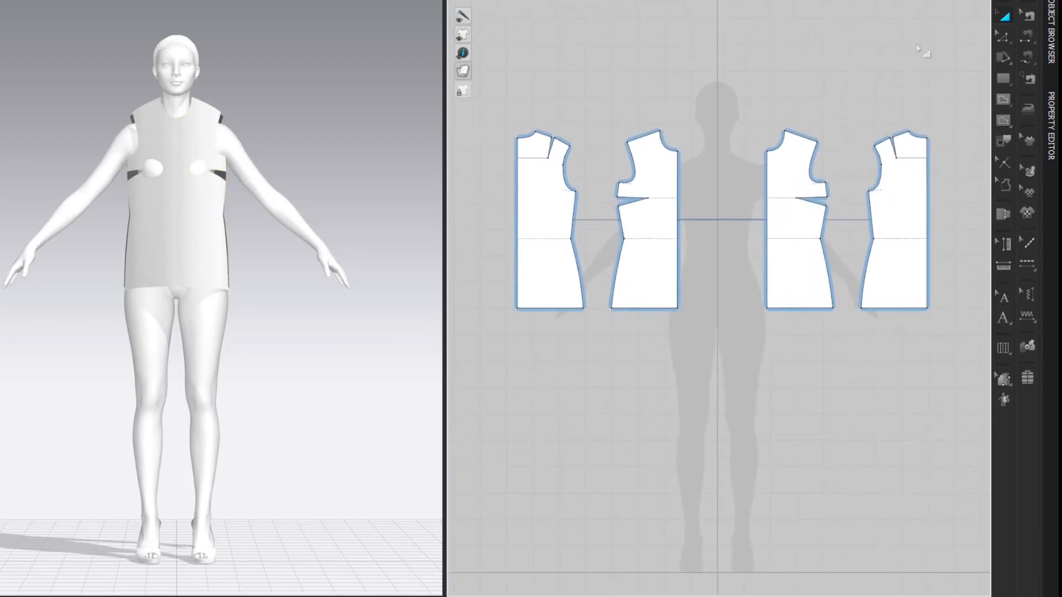
pyautogui.moveTo(736, 82); pyautogui.dragTo(520, 377)
pyautogui.moveTo(630, 282); pyautogui.dragTo(618, 281)
pyautogui.click(919, 62)
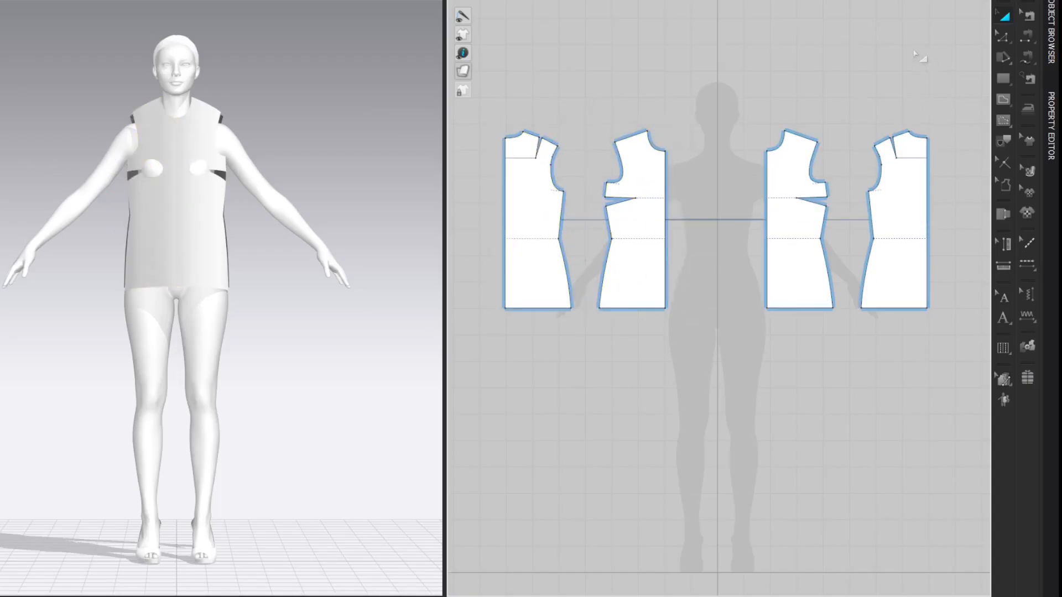
# - Set the additional rendering thickness of all four pattern pieces to 1 mm
pyautogui.moveTo(504, 112)
pyautogui.mouseDown()
pyautogui.moveTo(588, 237)
pyautogui.moveTo(930, 441)
pyautogui.mouseUp()
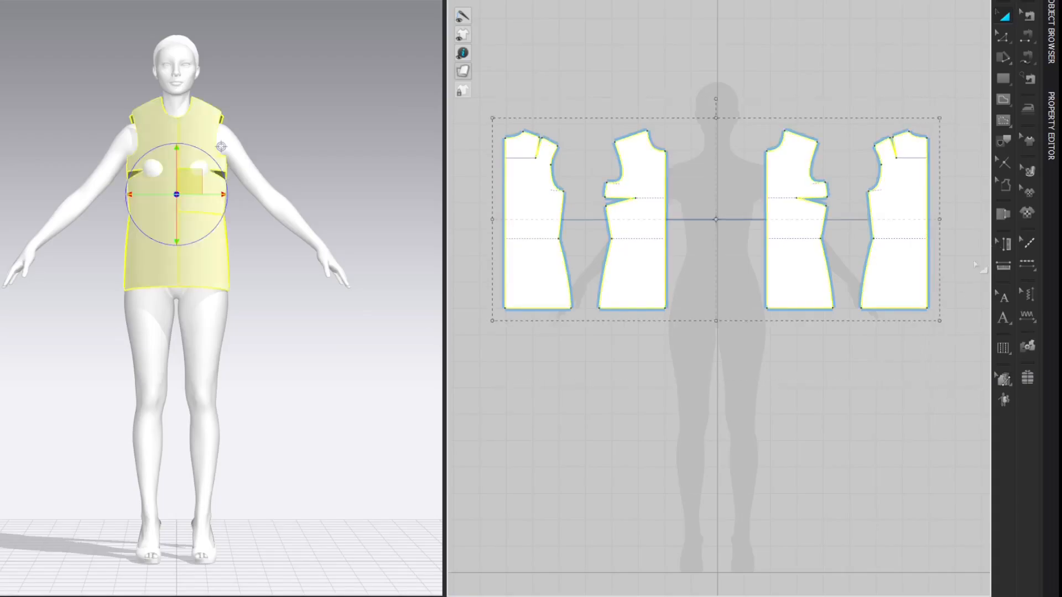
pyautogui.click(1051, 154)
pyautogui.click(982, 387)
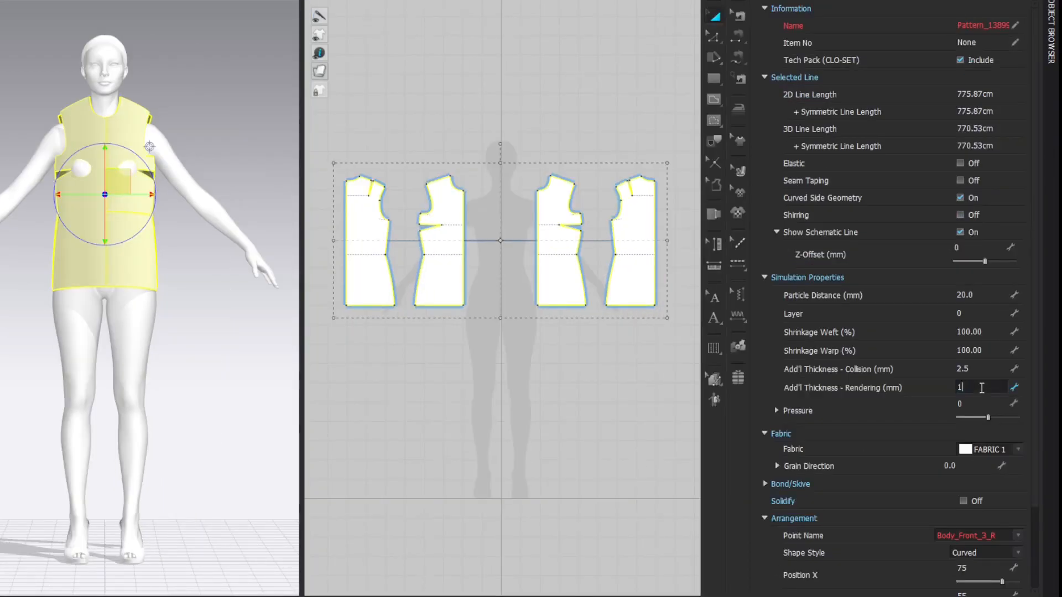
pyautogui.write('1')
pyautogui.press('Return')
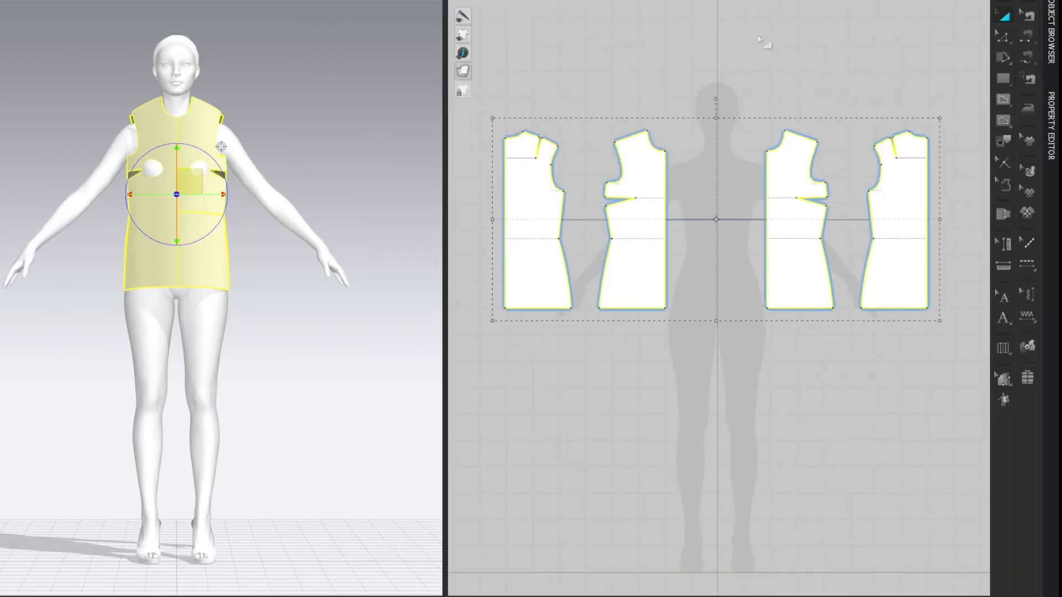
pyautogui.click(760, 42)
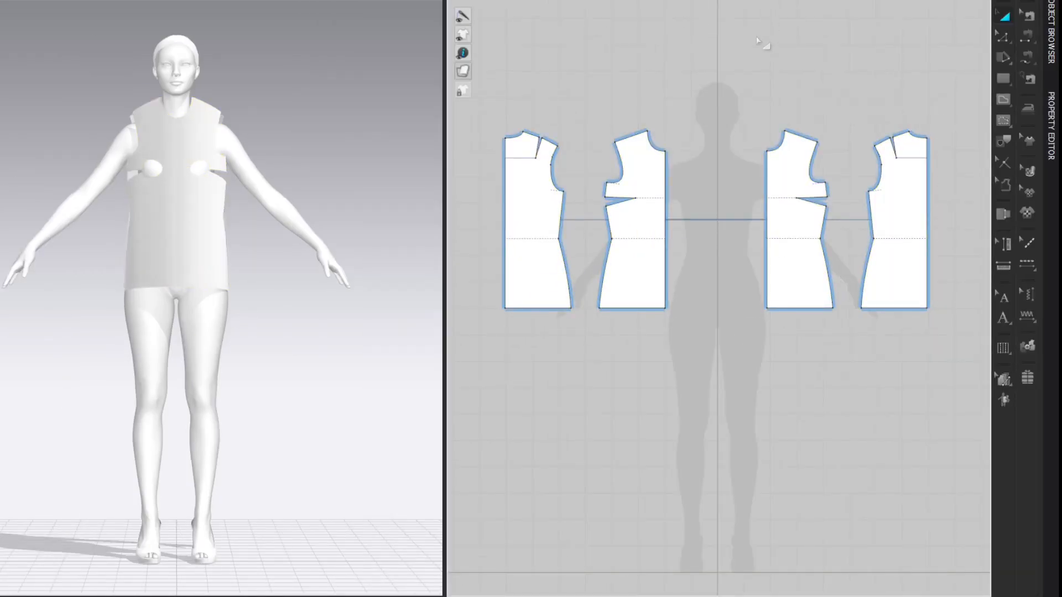
# - Sew the two back pieces together along their center back edges
pyautogui.press('n')
pyautogui.click(497, 163)
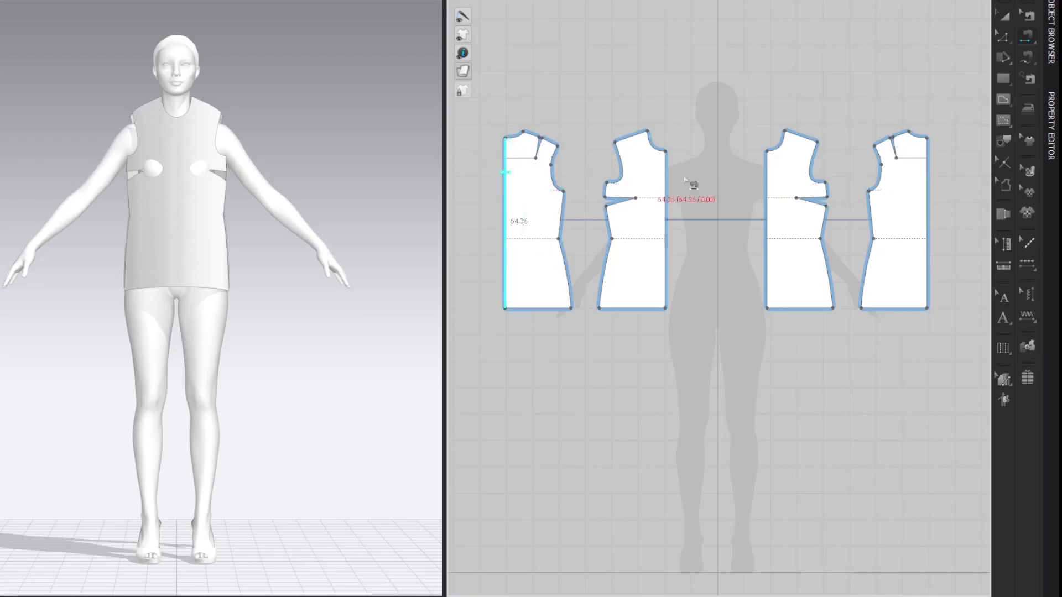
pyautogui.click(929, 169)
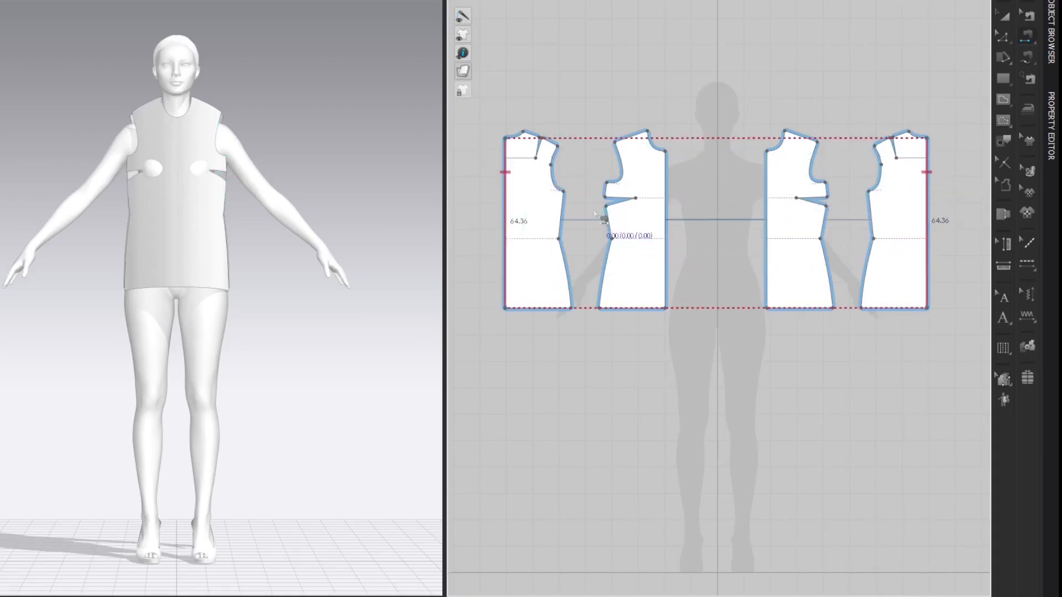
# - Sew the back and front side seams together below the waist and from waist to underarm, skipping the bust dart opening
pyautogui.click(562, 253)
pyautogui.click(606, 252)
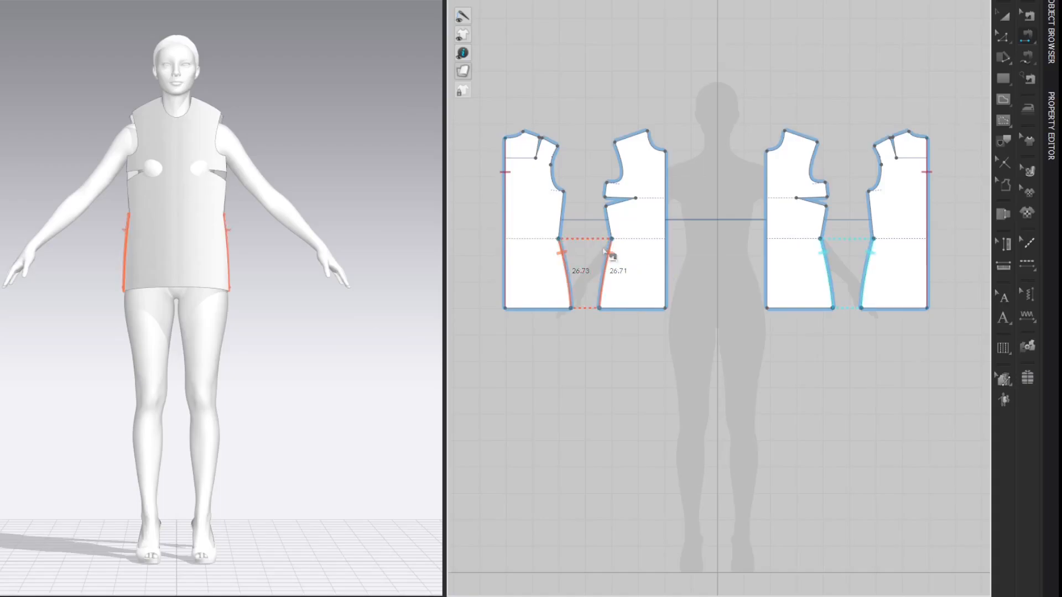
pyautogui.click(561, 216)
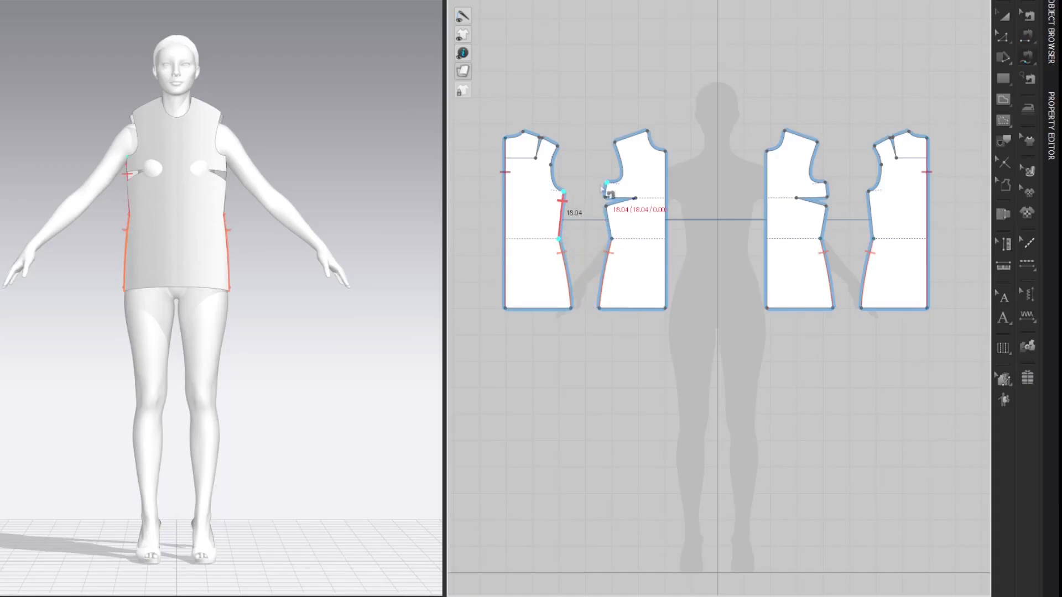
pyautogui.keyDown('shift'); pyautogui.click(605, 189); pyautogui.keyUp('shift')
pyautogui.click(621, 249)
# - Sew the bust dart legs together and join the two front pieces along their center front edges
pyautogui.press('n')
pyautogui.click(614, 194)
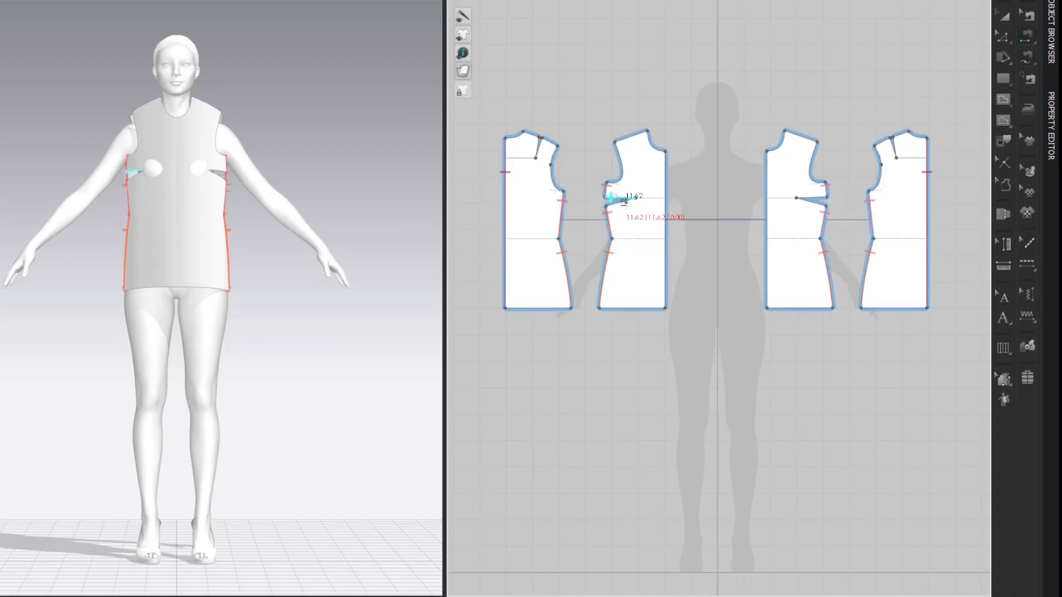
pyautogui.click(620, 207)
pyautogui.click(673, 188)
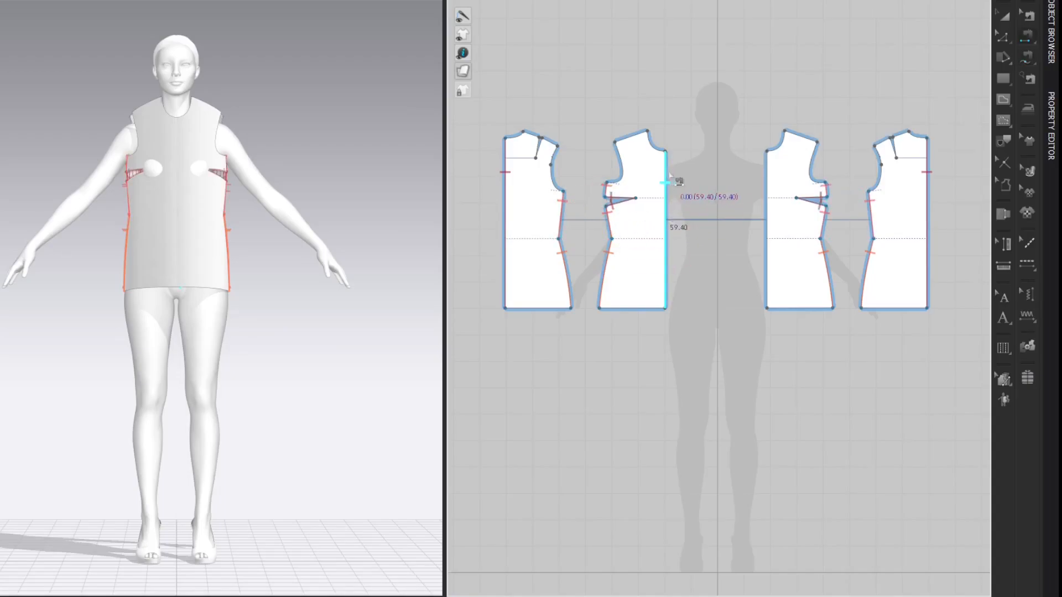
pyautogui.click(766, 179)
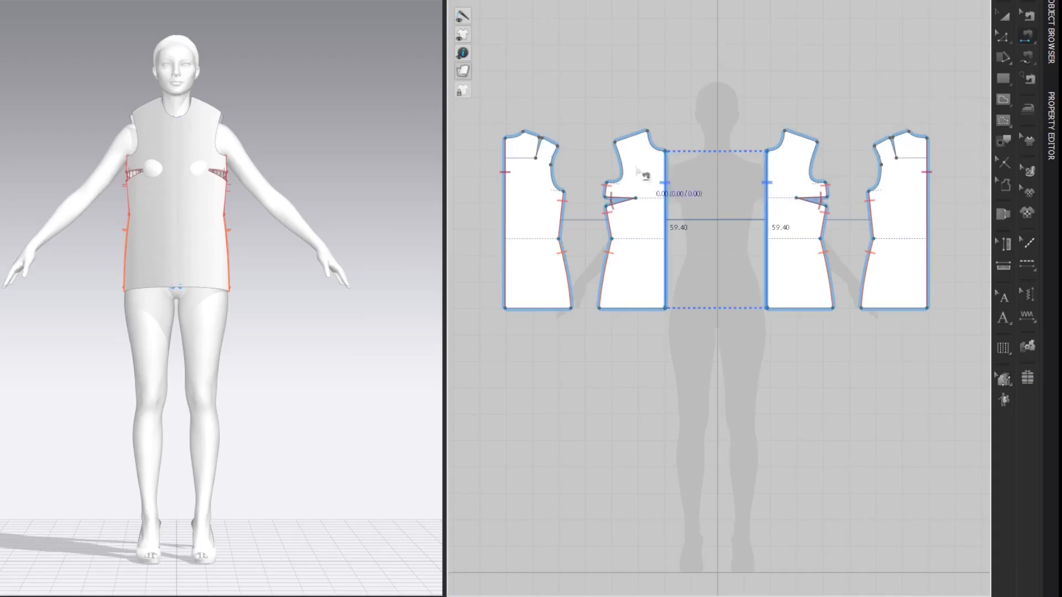
# - Sew the back shoulder dart closed and join the front shoulder edge to both back shoulder segments
pyautogui.click(547, 146)
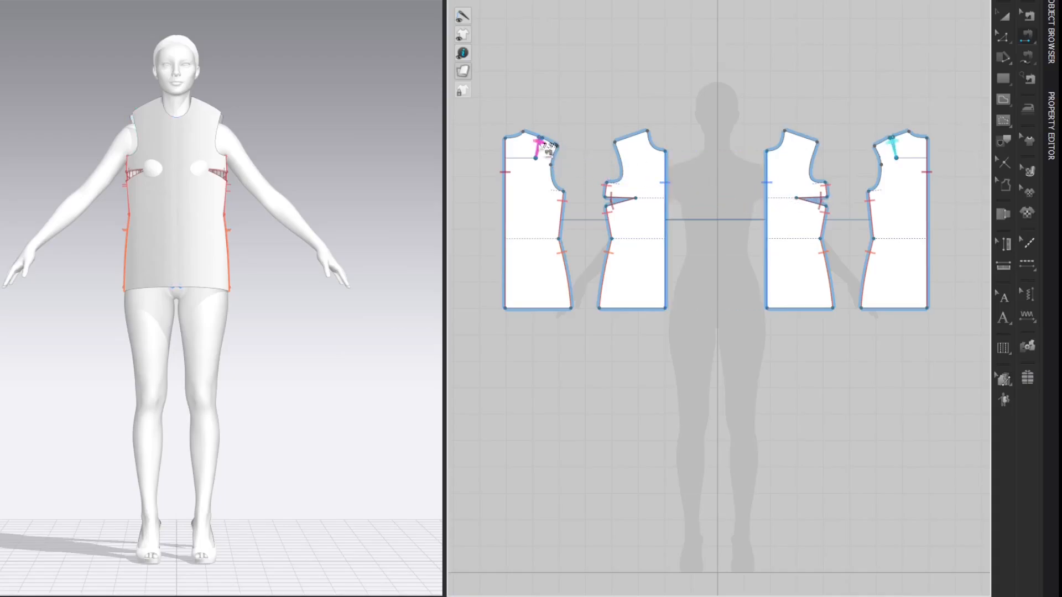
pyautogui.press('m')
pyautogui.click(647, 132)
pyautogui.click(615, 143)
pyautogui.click(524, 133)
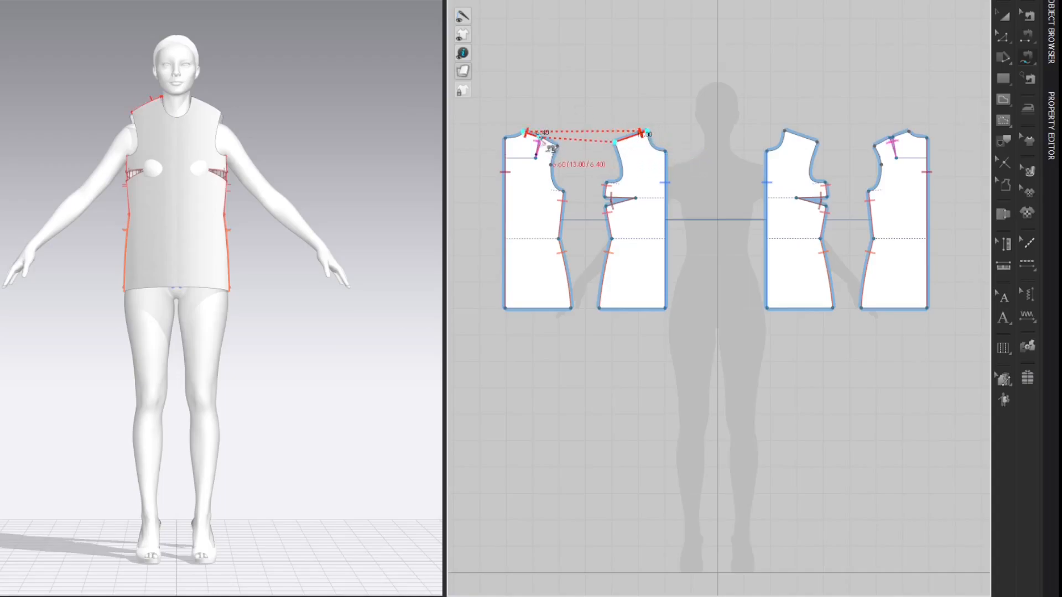
pyautogui.click(552, 148)
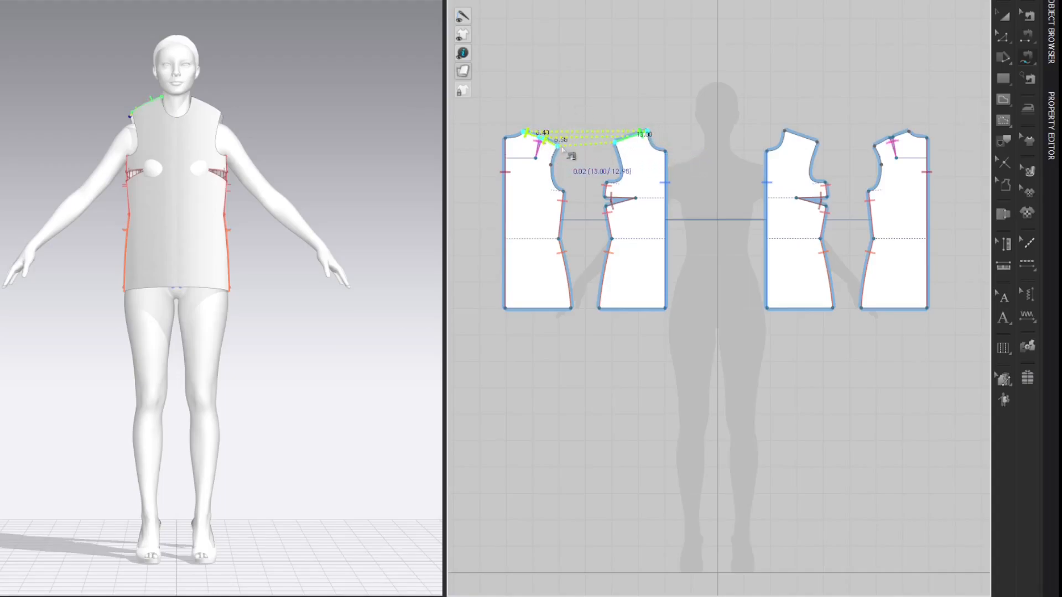
pyautogui.press('a')
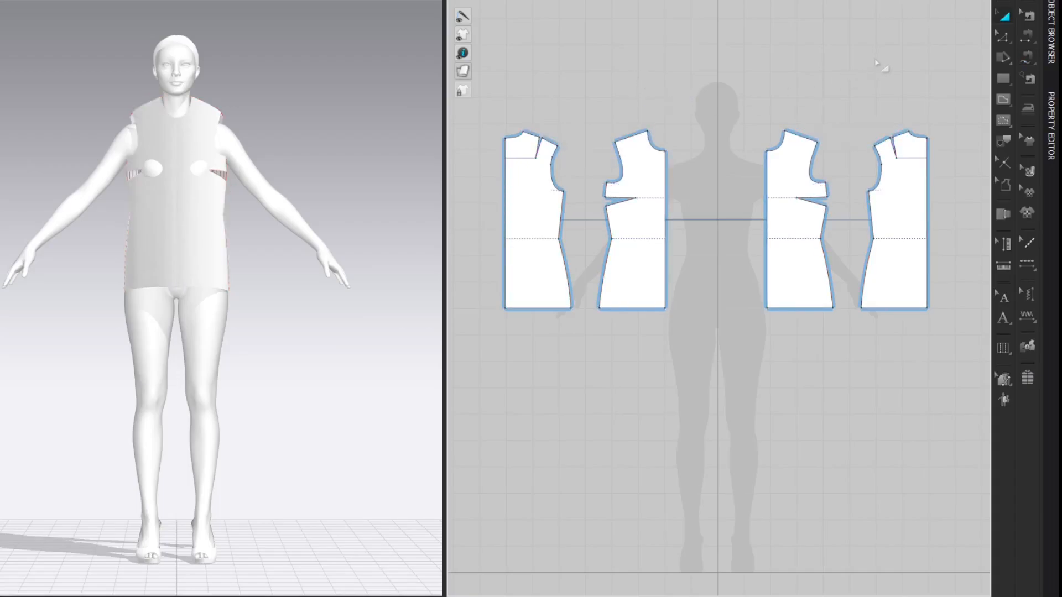
# - Simulate the sewn bodice on the avatar, inspect it from the front and back, and hide the avatar
pyautogui.moveTo(277, 104); pyautogui.dragTo(296, 140, button='right')
pyautogui.scroll(5, 298, 121)
pyautogui.moveTo(310, 100); pyautogui.dragTo(390, 203, button='middle')
pyautogui.moveTo(399, 127); pyautogui.dragTo(348, 133, button='middle')
pyautogui.press('space')
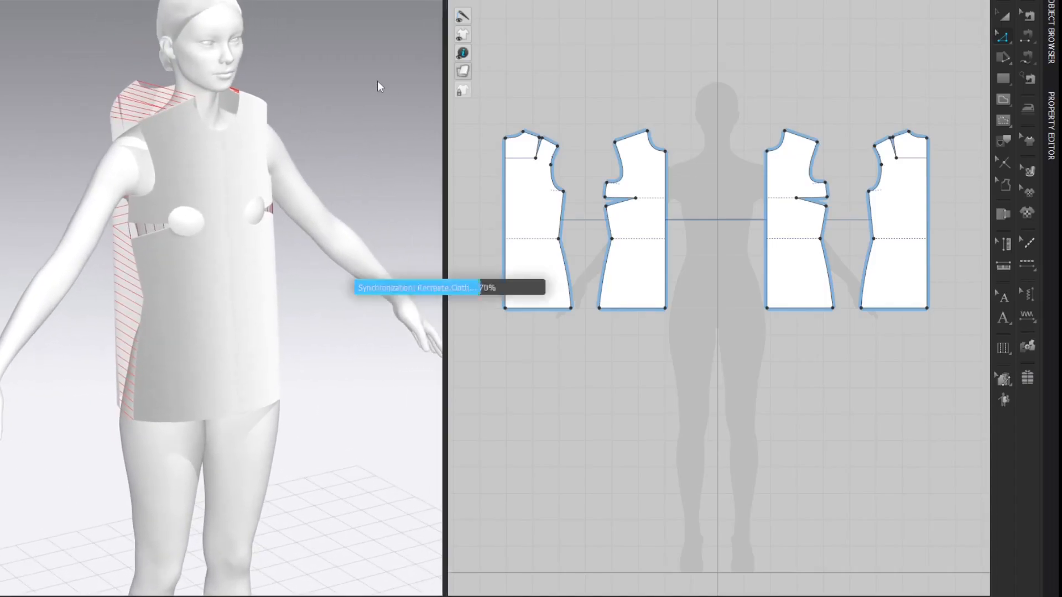
pyautogui.moveTo(380, 83)
pyautogui.mouseDown(button='right')
pyautogui.moveTo(327, 87)
pyautogui.moveTo(403, 90)
pyautogui.moveTo(374, 83)
pyautogui.moveTo(394, 87)
pyautogui.mouseUp(button='right')
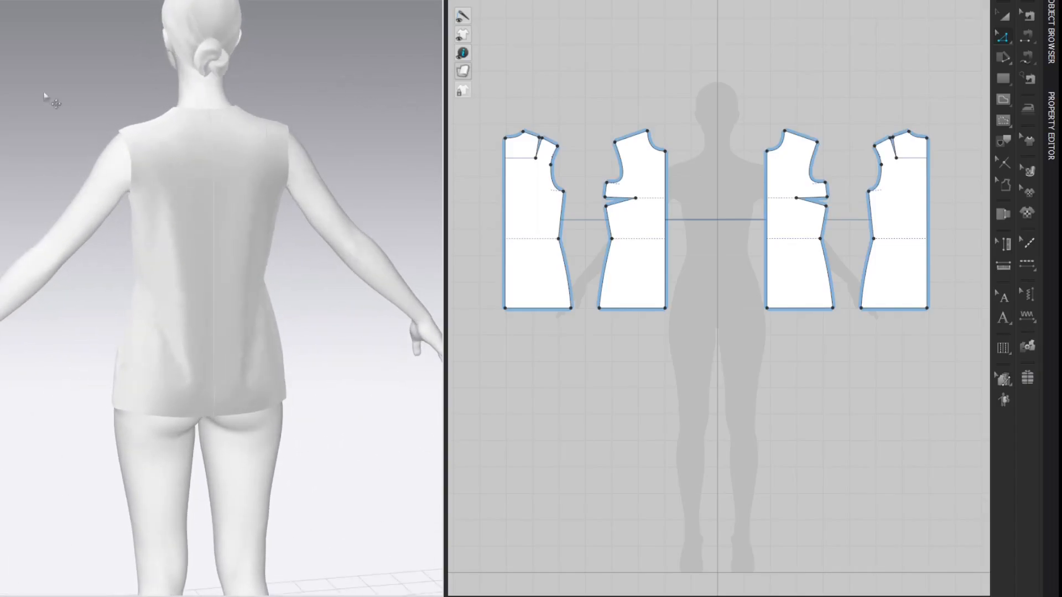
pyautogui.moveTo(11, 77); pyautogui.dragTo(108, 86, button='right')
pyautogui.click(2, 132)
pyautogui.hotkey('shift', 'a')
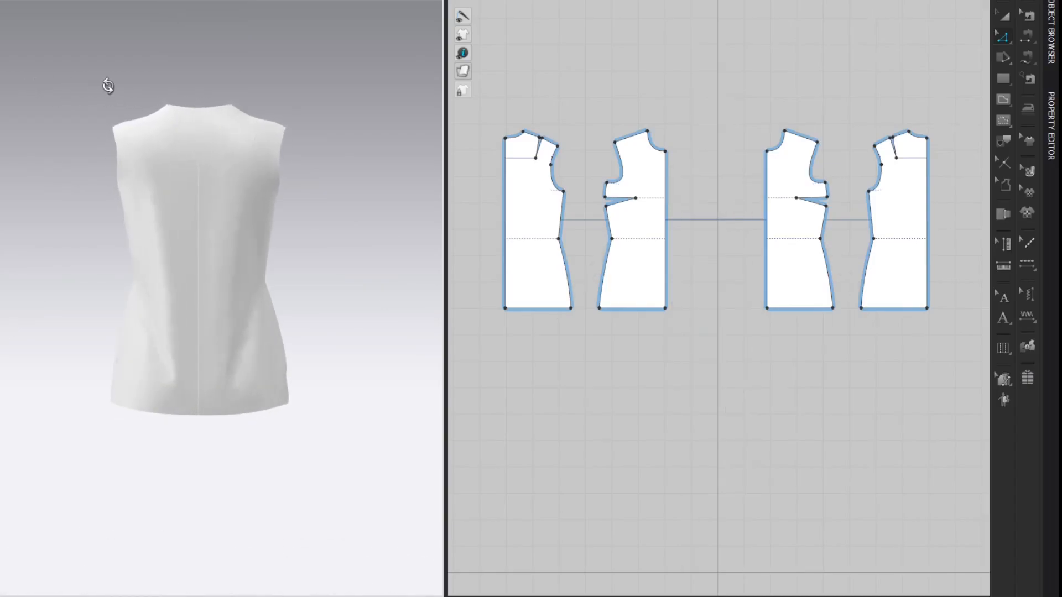
# - Move the middle curve point of the back armhole outward by 0.5 cm
pyautogui.scroll(5, 564, 110)
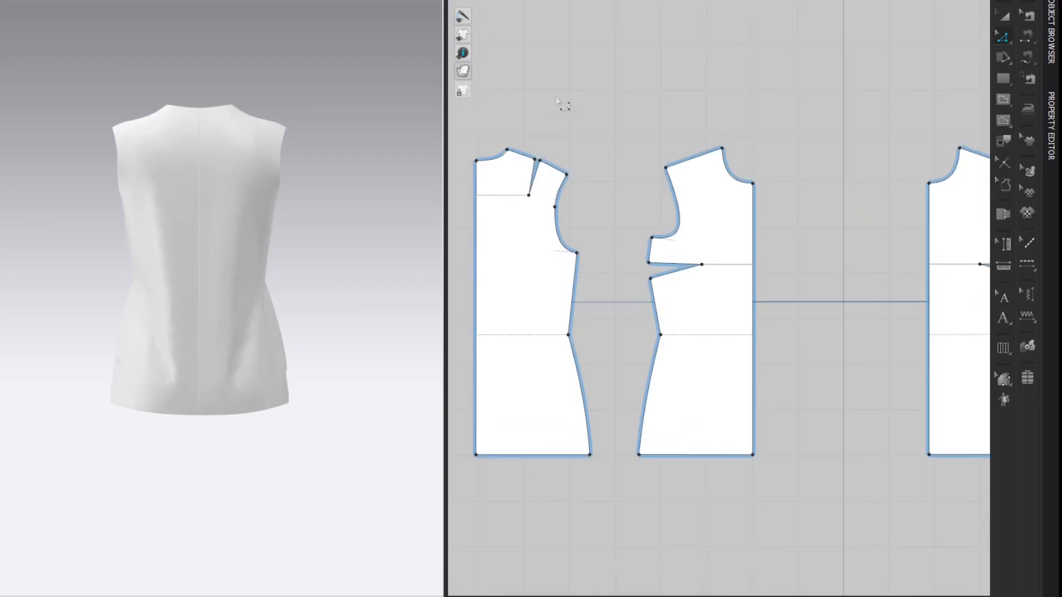
pyautogui.moveTo(631, 125); pyautogui.dragTo(679, 37, button='right')
pyautogui.moveTo(639, 136); pyautogui.dragTo(648, 135)
pyautogui.rightClick(647, 136)
pyautogui.write('0.5')
pyautogui.press('Return')
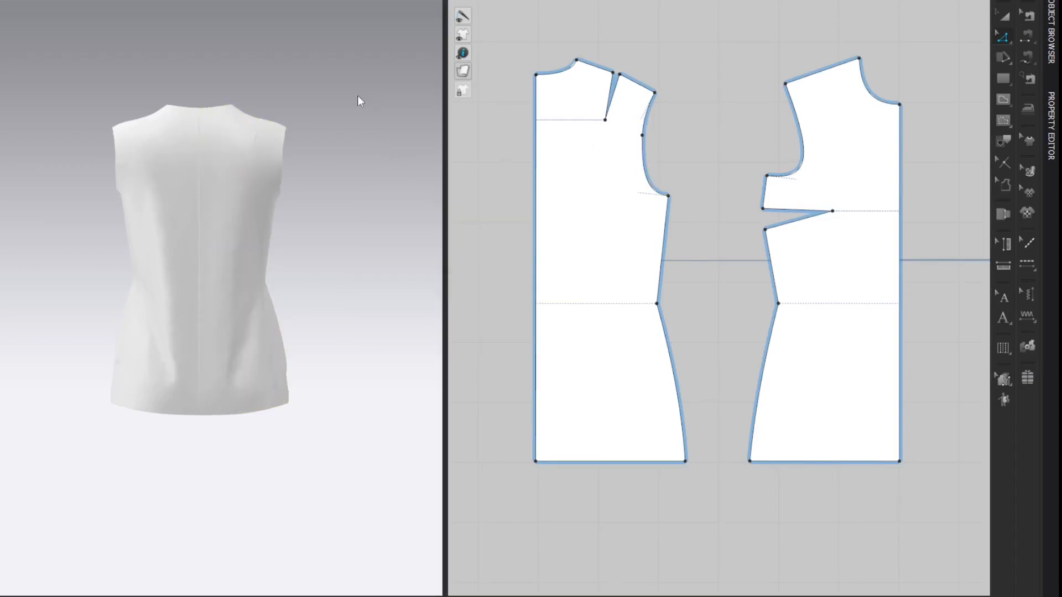
# - Show the avatar again and enlarge the 2D pattern window to get empty space beside the back piece
pyautogui.hotkey('shift', 'a')
pyautogui.moveTo(358, 96); pyautogui.dragTo(390, 84, button='right')
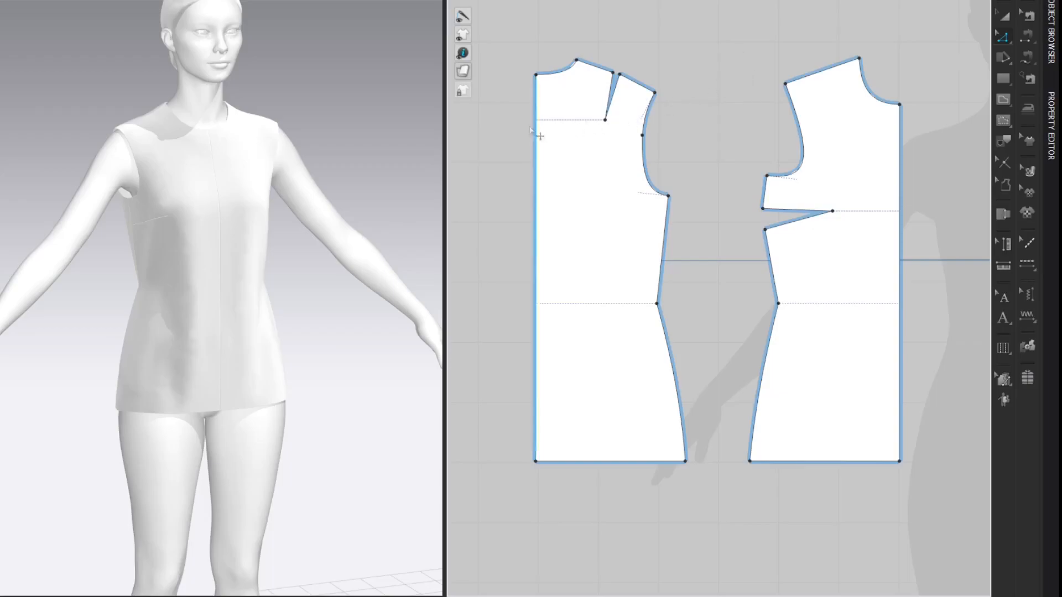
pyautogui.moveTo(445, 133); pyautogui.dragTo(285, 166)
pyautogui.moveTo(382, 136); pyautogui.dragTo(580, 160, button='middle')
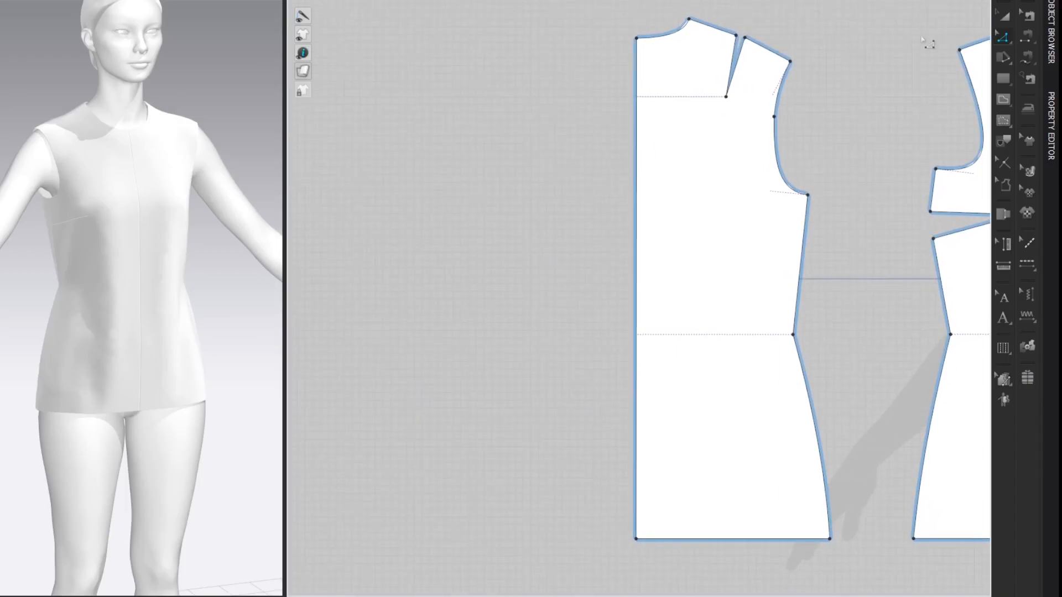
# - Draw a rectangle about 61 cm tall beside the back piece and widen it on both sides to about 51 cm
pyautogui.moveTo(340, 21); pyautogui.dragTo(547, 497)
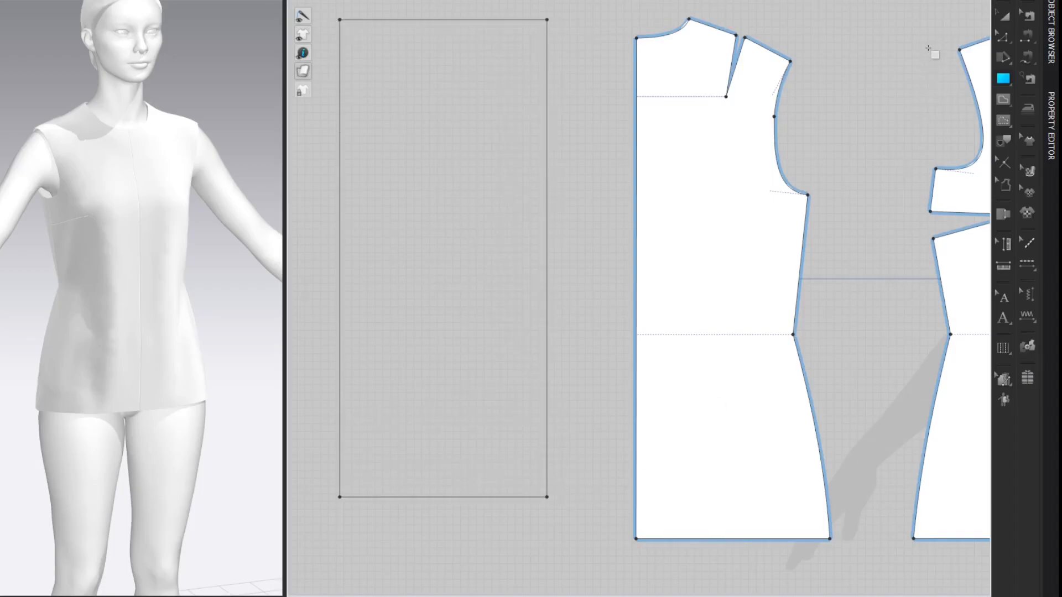
pyautogui.press('z')
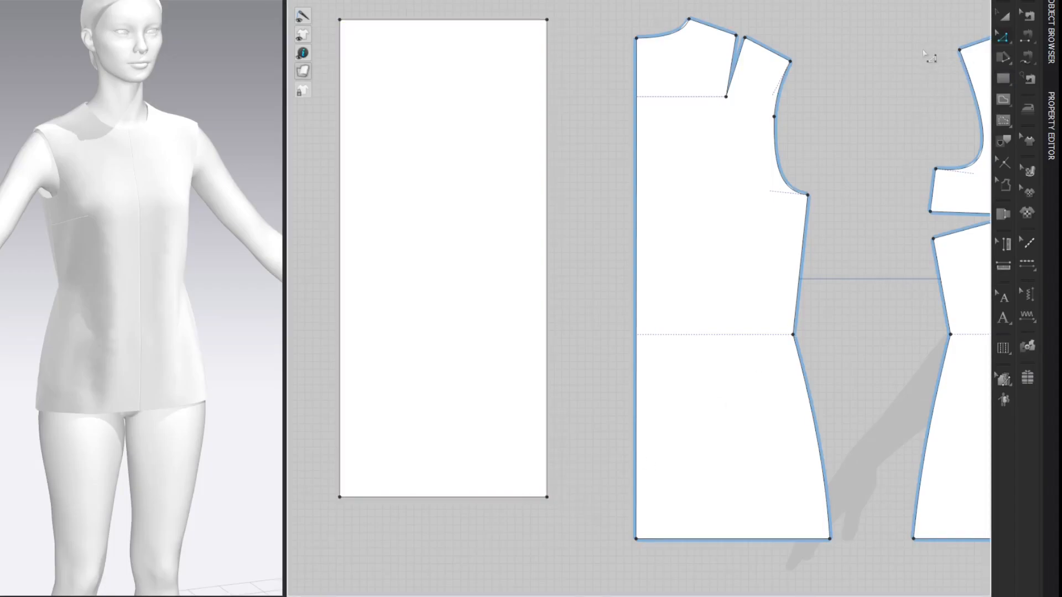
pyautogui.moveTo(548, 126); pyautogui.dragTo(608, 123)
pyautogui.moveTo(488, 20); pyautogui.dragTo(626, 33, button='middle')
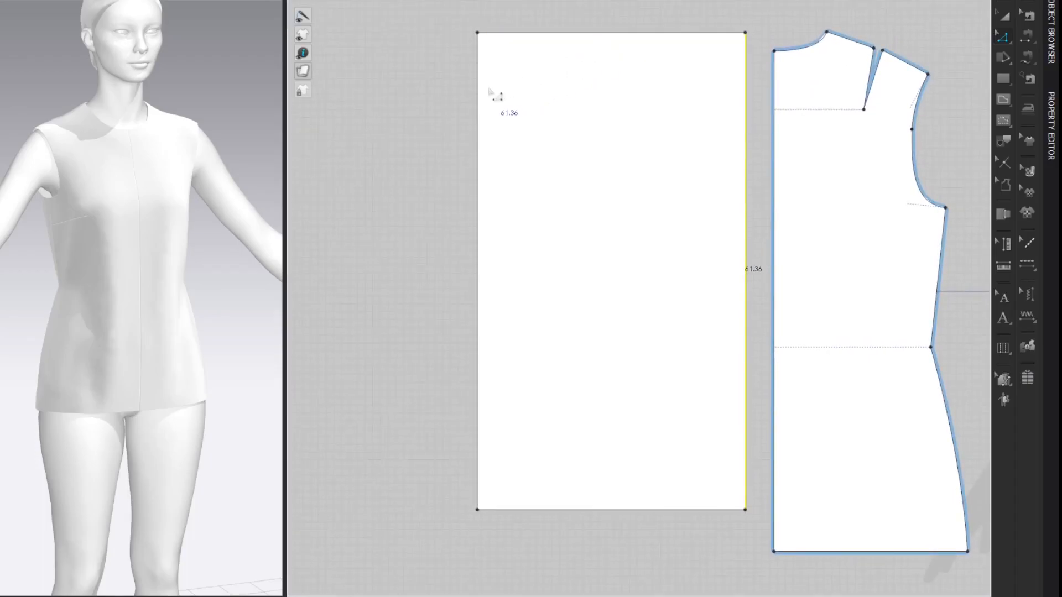
pyautogui.moveTo(485, 96); pyautogui.dragTo(353, 98)
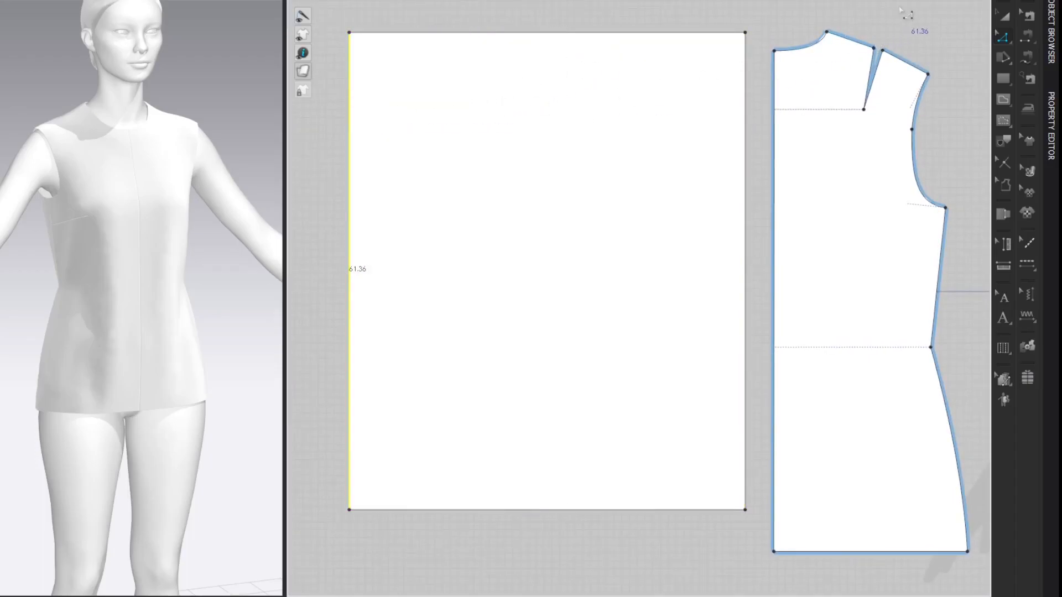
pyautogui.click(903, 16)
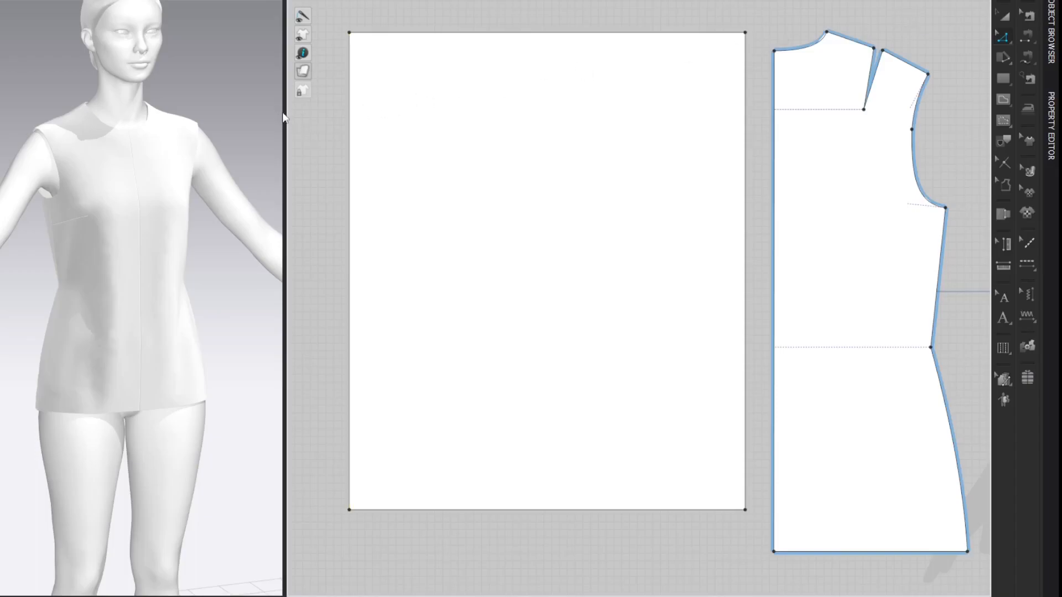
# - Enlarge the 2D pattern window further and look up the arm length in the avatar's size details
pyautogui.moveTo(284, 112); pyautogui.dragTo(134, 115)
pyautogui.scroll(-2, 361, 131)
pyautogui.scroll(-1, 363, 130)
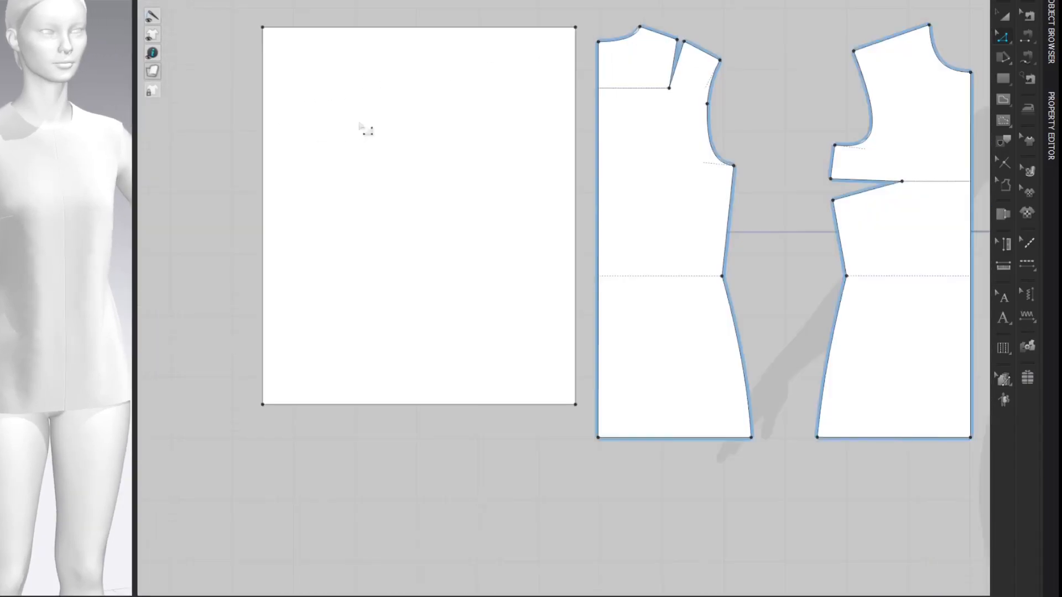
pyautogui.scroll(2, 377, 114)
pyautogui.moveTo(387, 112); pyautogui.dragTo(335, 133, button='right')
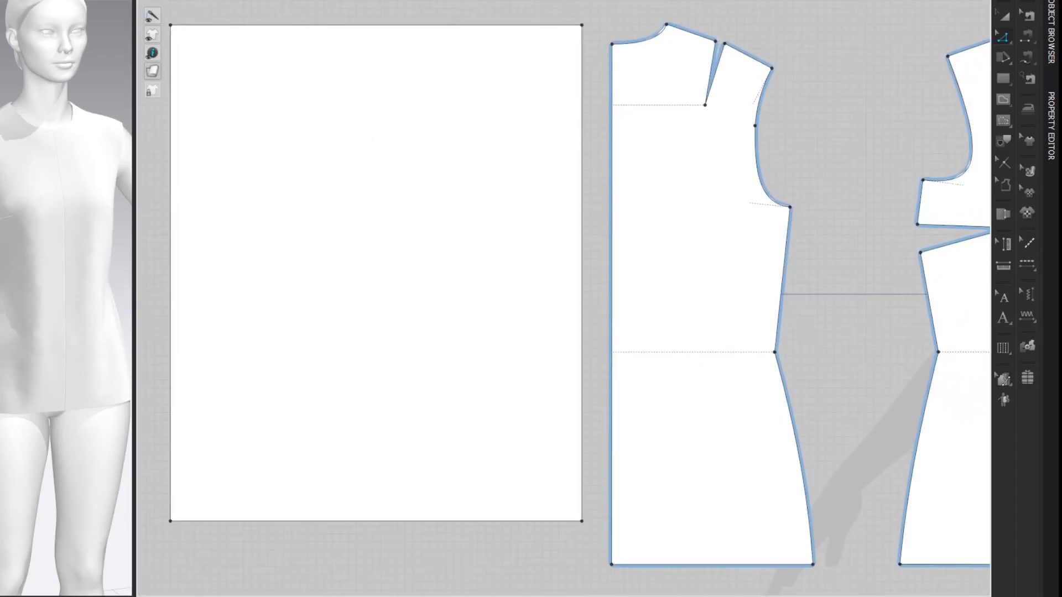
pyautogui.click(154, 0)
pyautogui.click(166, 61)
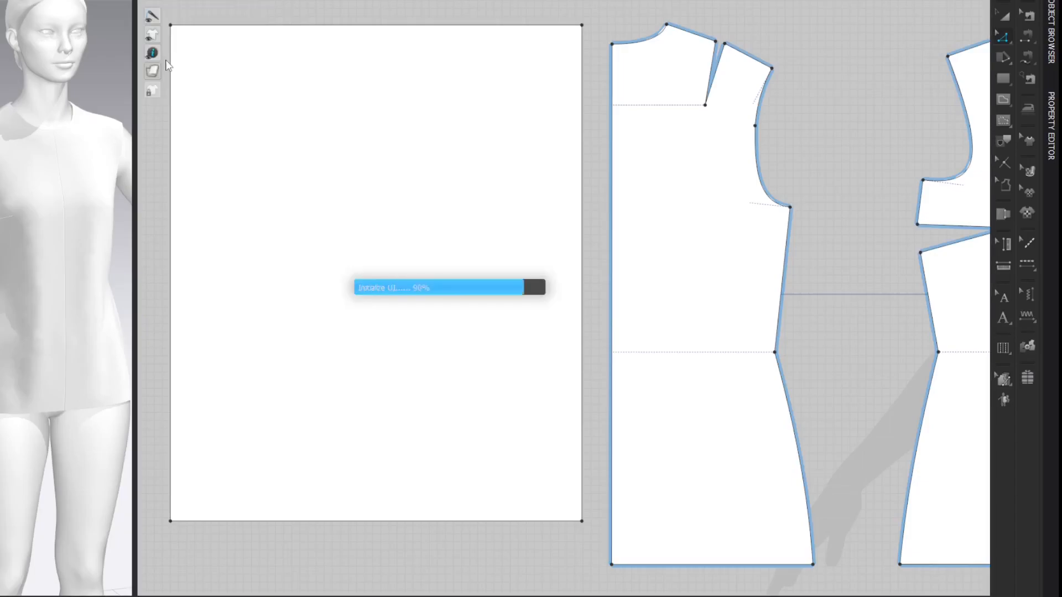
pyautogui.click(788, 407)
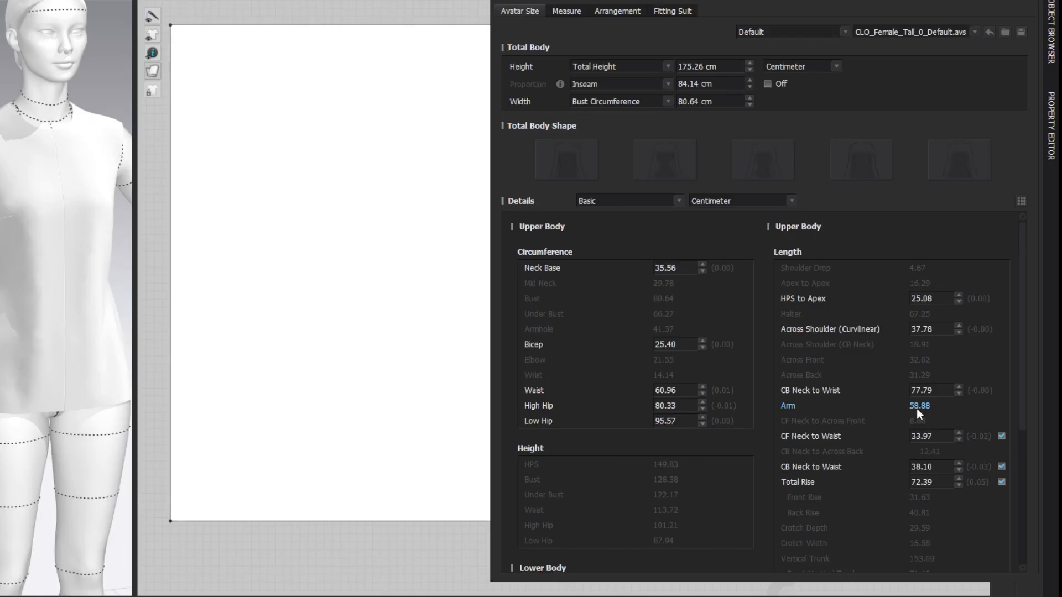
pyautogui.click(1033, 1)
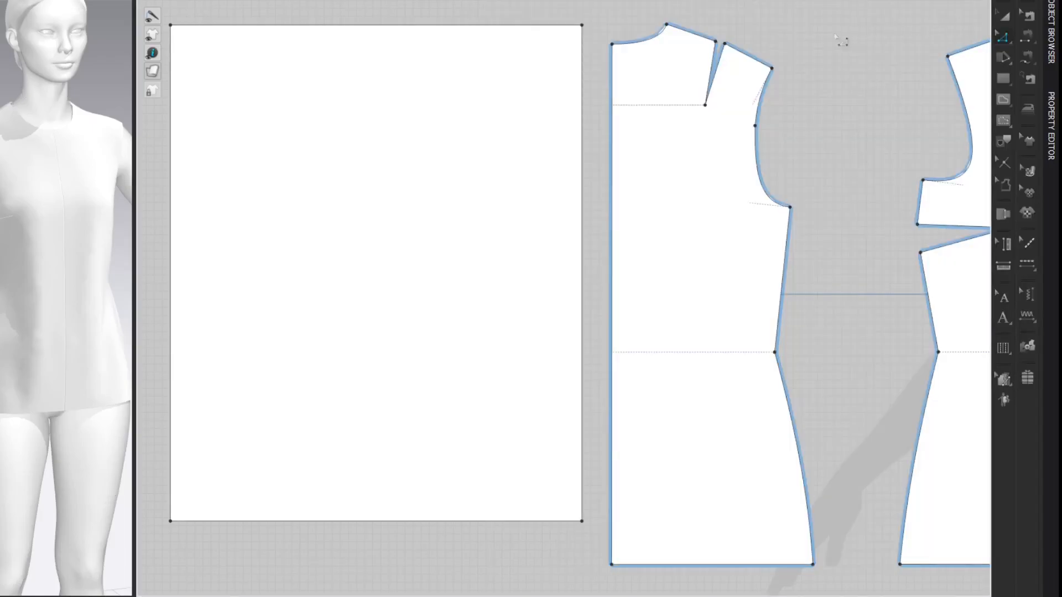
# - Set the rectangle's edge nearest the back piece to 58.88 cm and level the opposite lower corner with it
pyautogui.rightClick(584, 115)
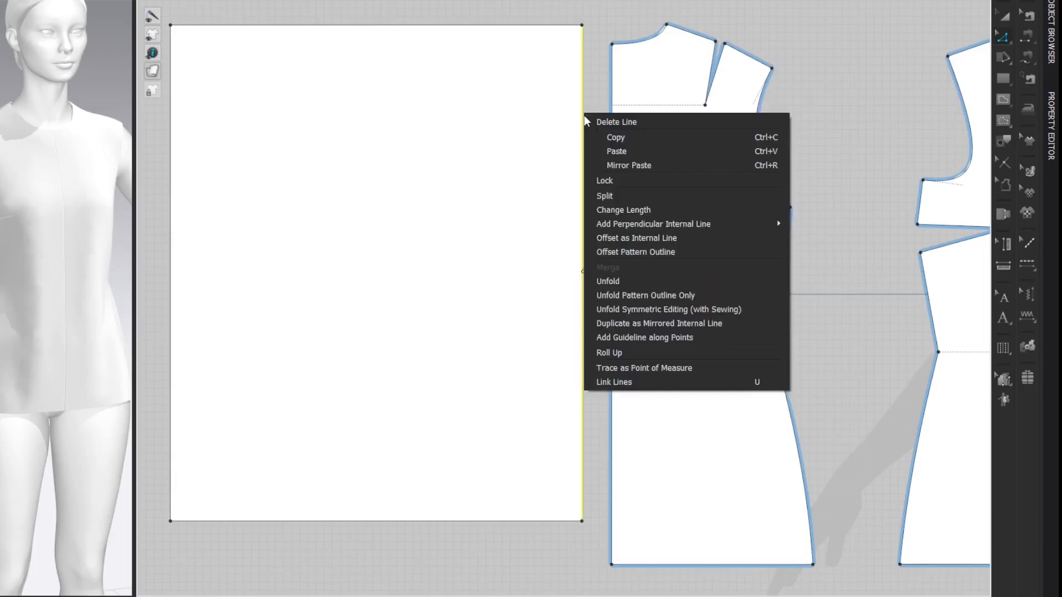
pyautogui.click(601, 208)
pyautogui.write('58.88')
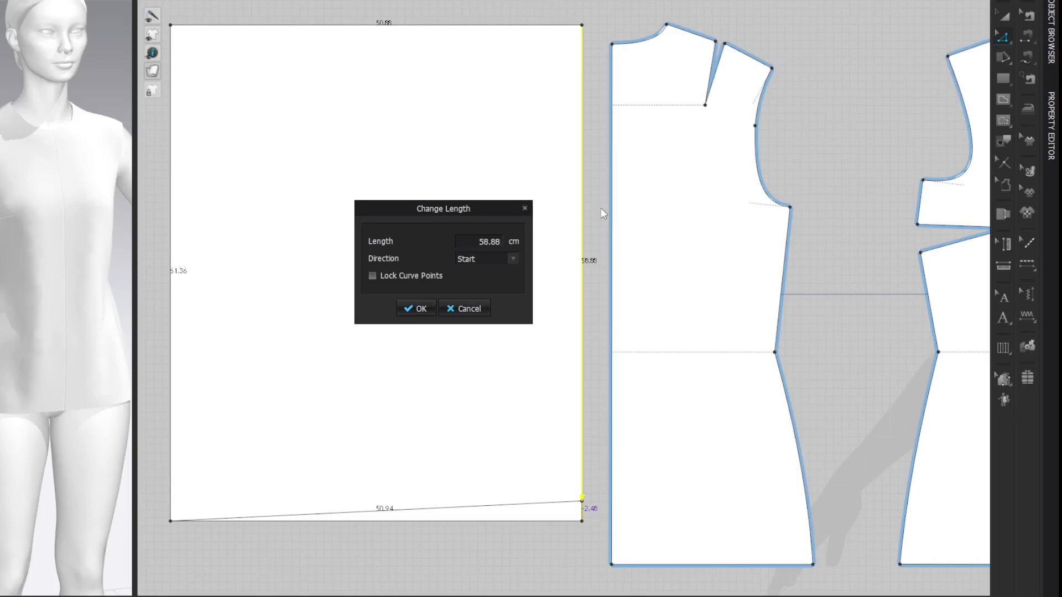
pyautogui.press('Return')
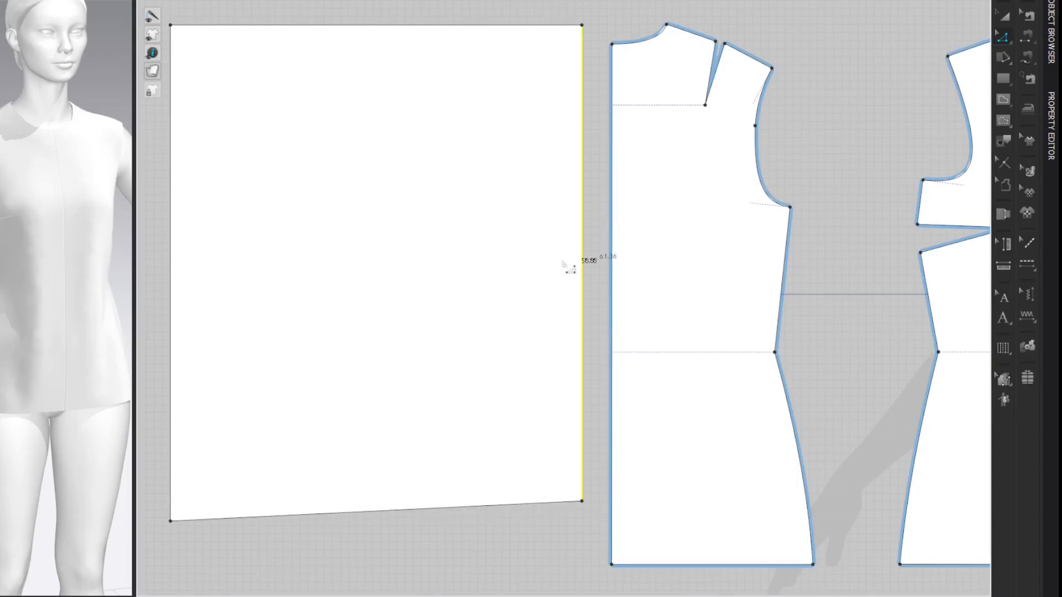
pyautogui.click(171, 520)
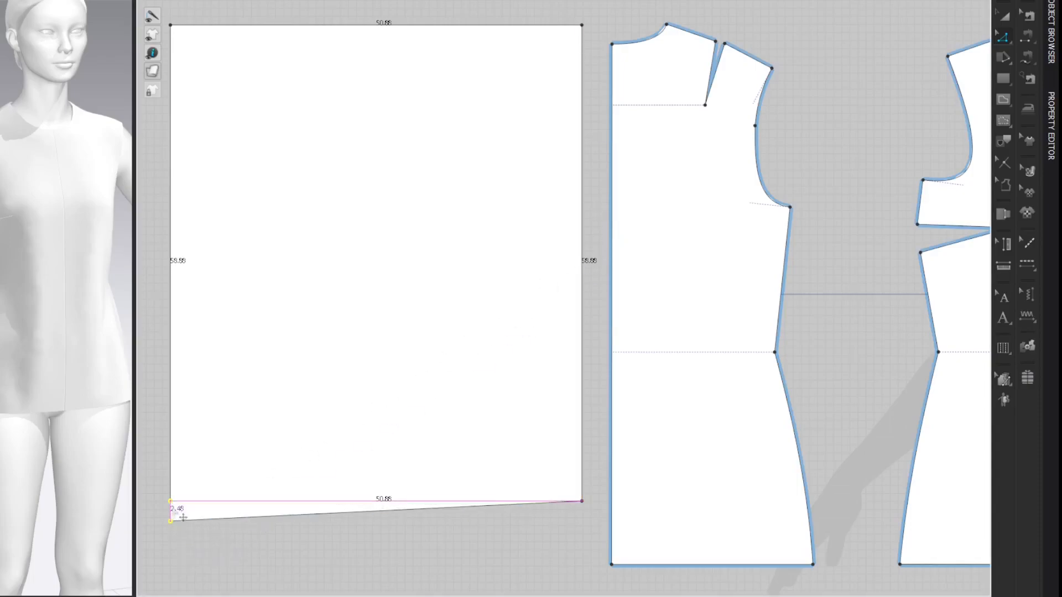
pyautogui.moveTo(183, 516); pyautogui.dragTo(179, 501)
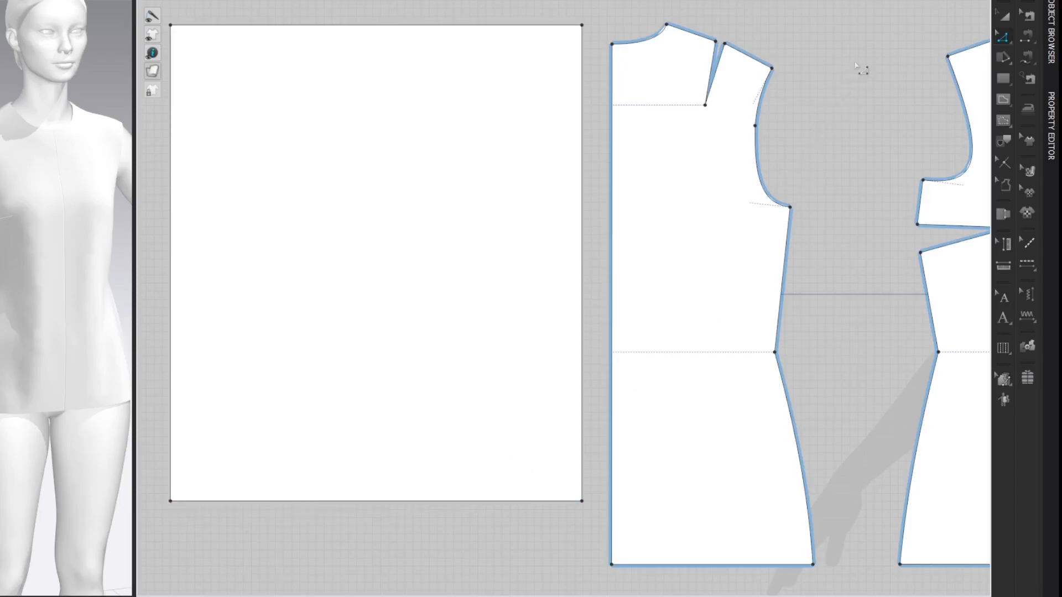
# - Draw a vertical internal line down the middle of the rectangle from its upper to its lower edge
pyautogui.press('g')
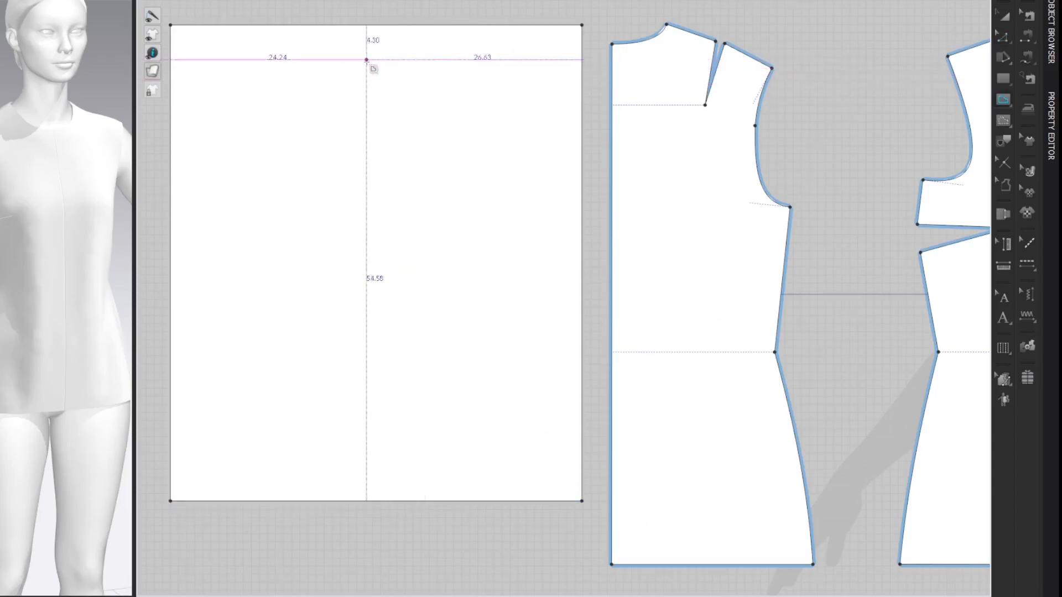
pyautogui.click(376, 26)
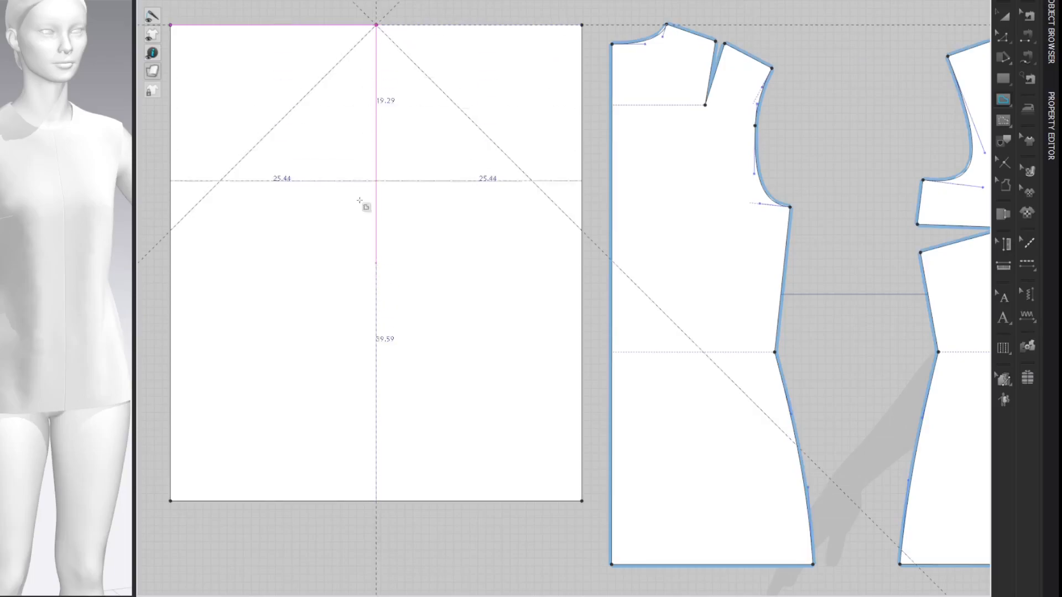
pyautogui.doubleClick(377, 501)
pyautogui.press('z')
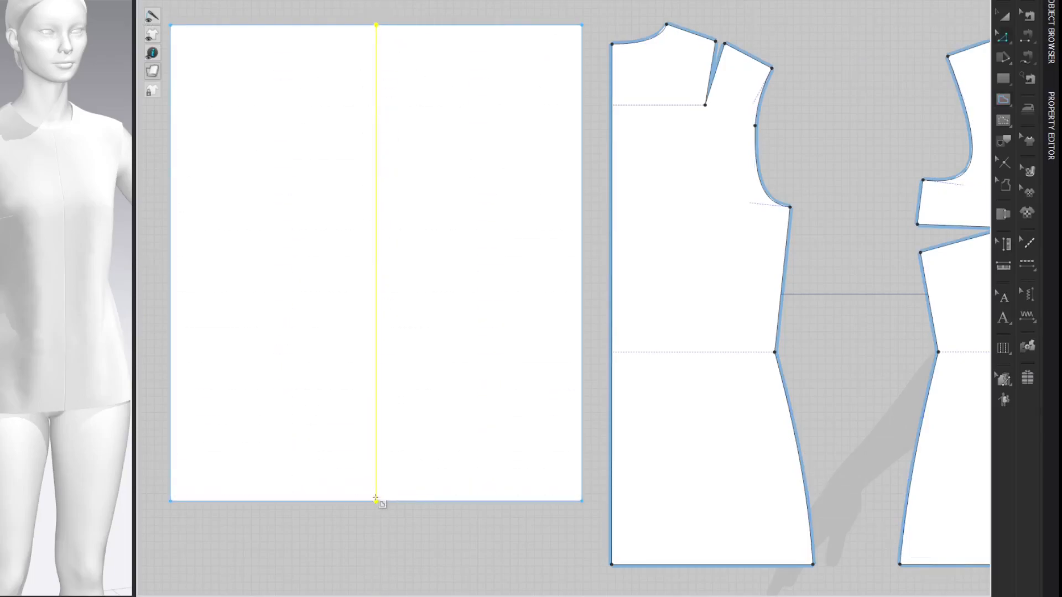
pyautogui.click(883, 47)
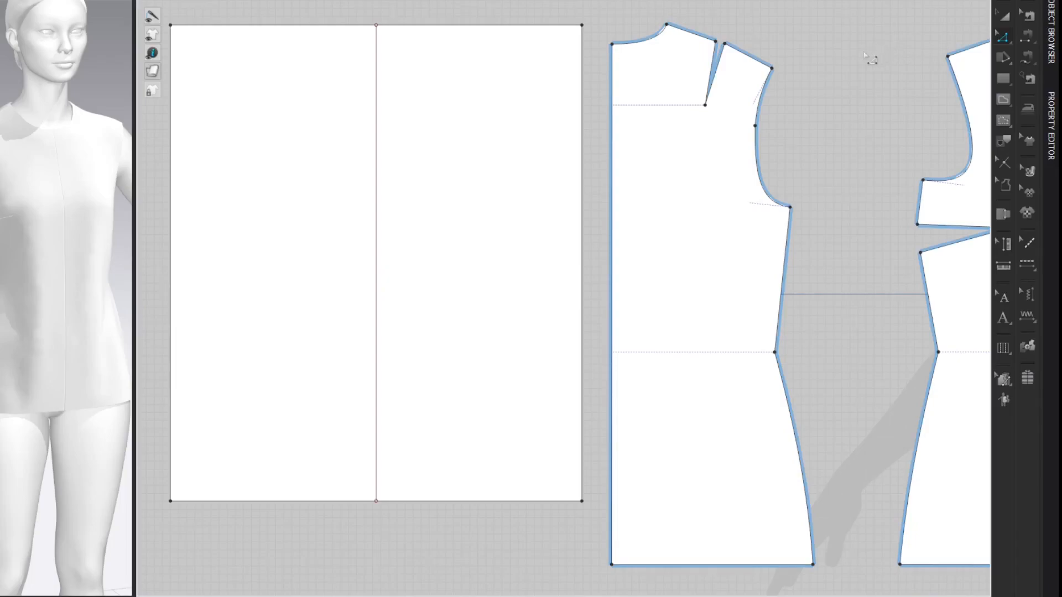
# - Measure both armhole curves together, open the internal offset of the rectangle's upper edge, and compute 40.03 / 4 + 2.5 in Calculator
pyautogui.moveTo(740, 8); pyautogui.dragTo(998, 224)
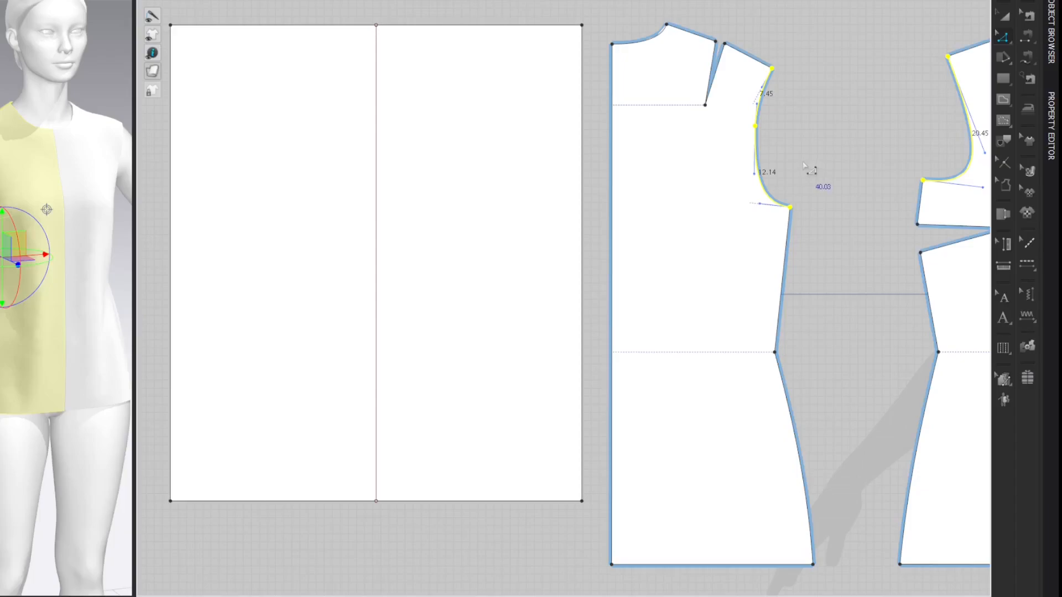
pyautogui.click(924, 43)
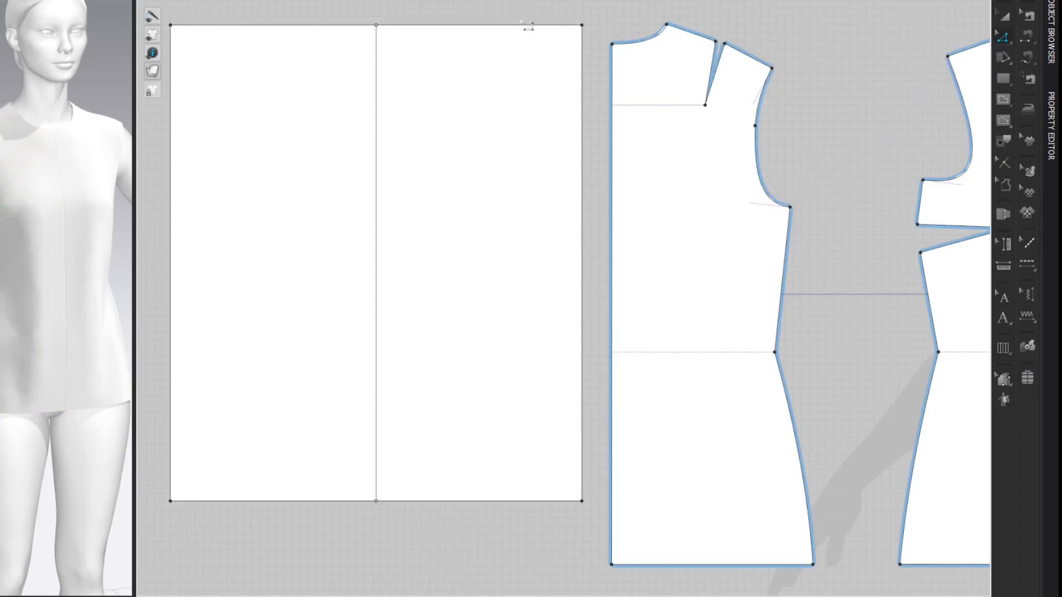
pyautogui.rightClick(492, 25)
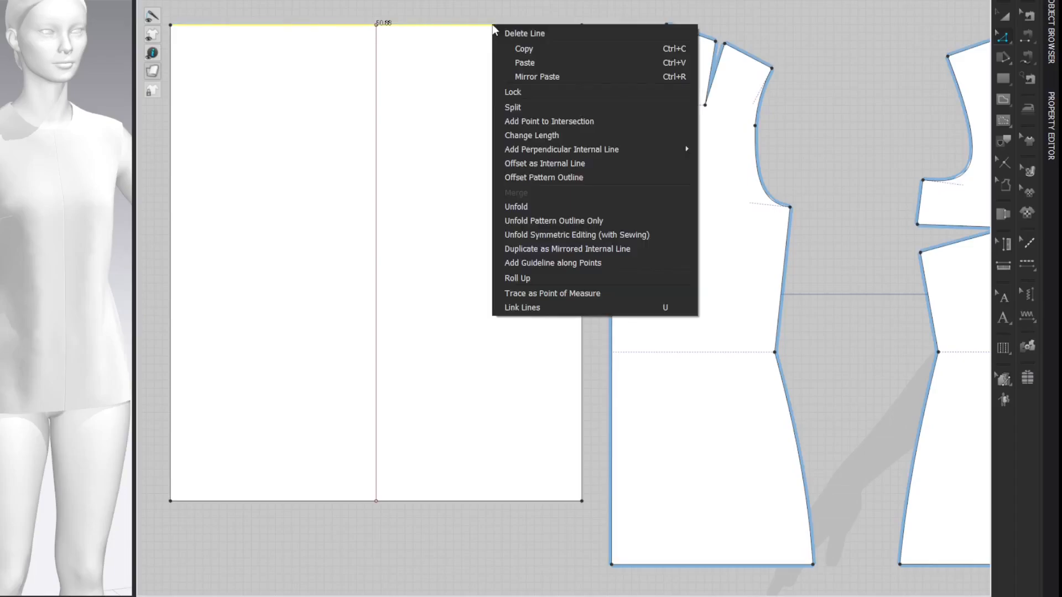
pyautogui.click(533, 160)
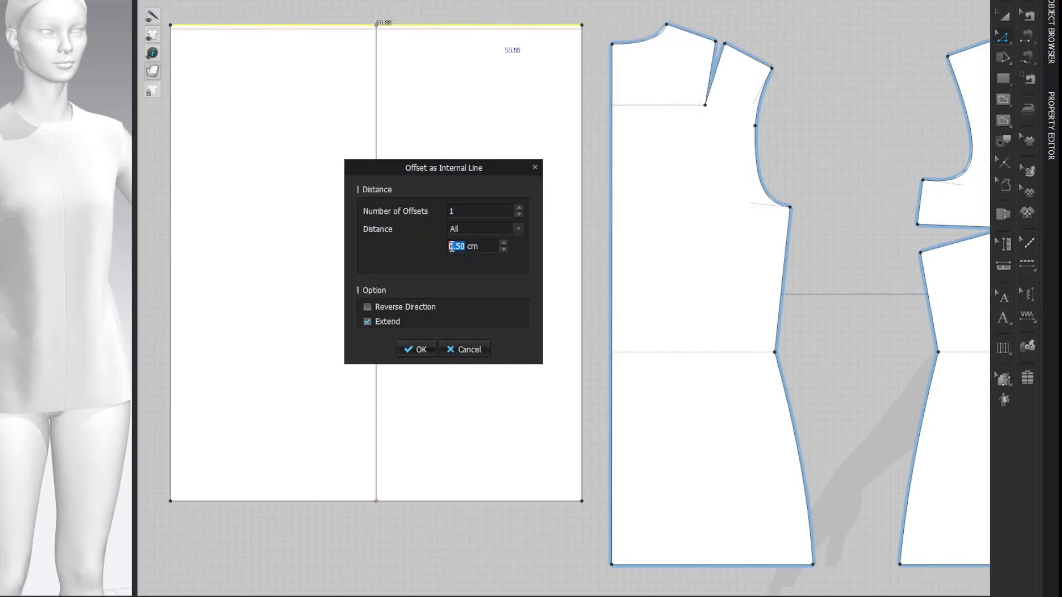
pyautogui.click(387, 596)
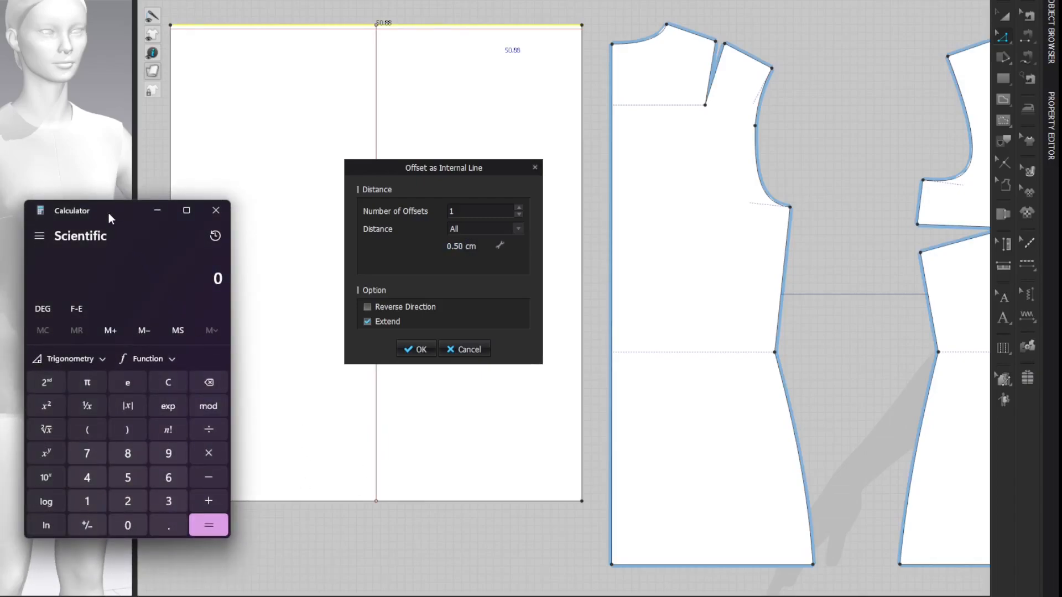
pyautogui.click(109, 214)
pyautogui.write('40.03')
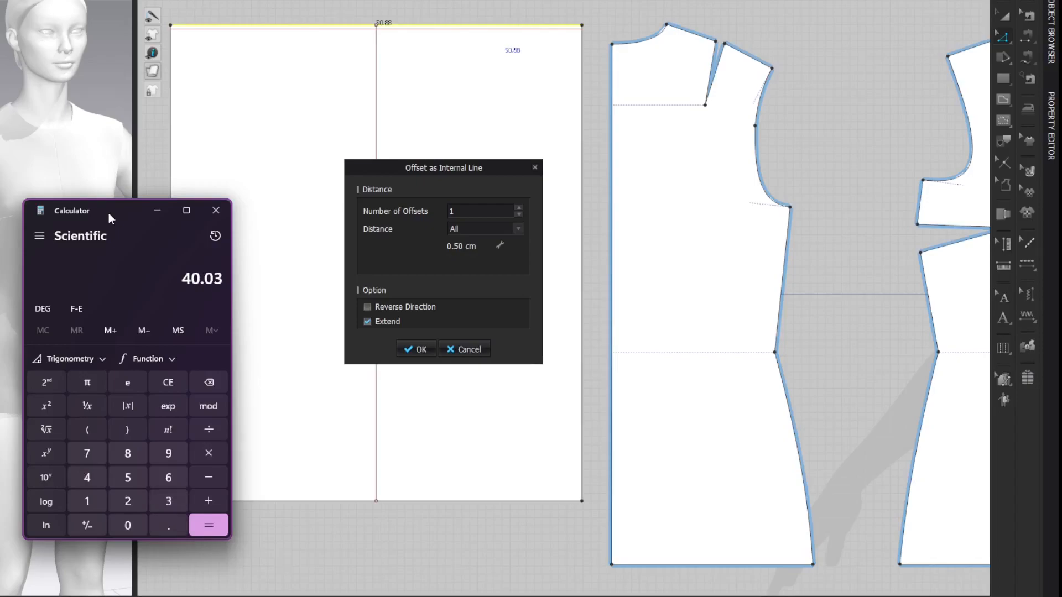
pyautogui.write('/')
pyautogui.write('4')
pyautogui.press('Return')
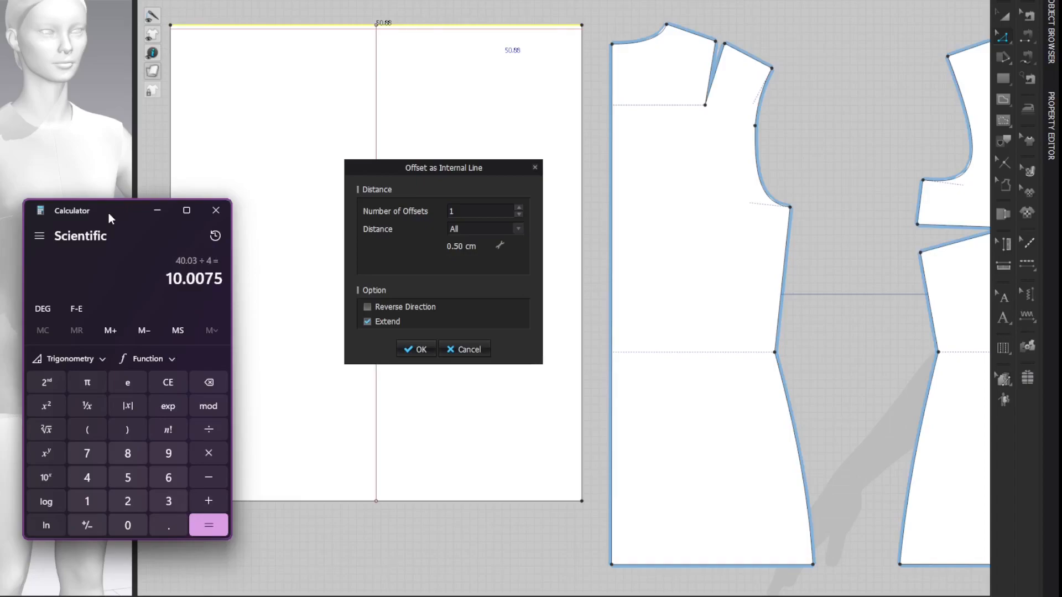
pyautogui.write('+2.5')
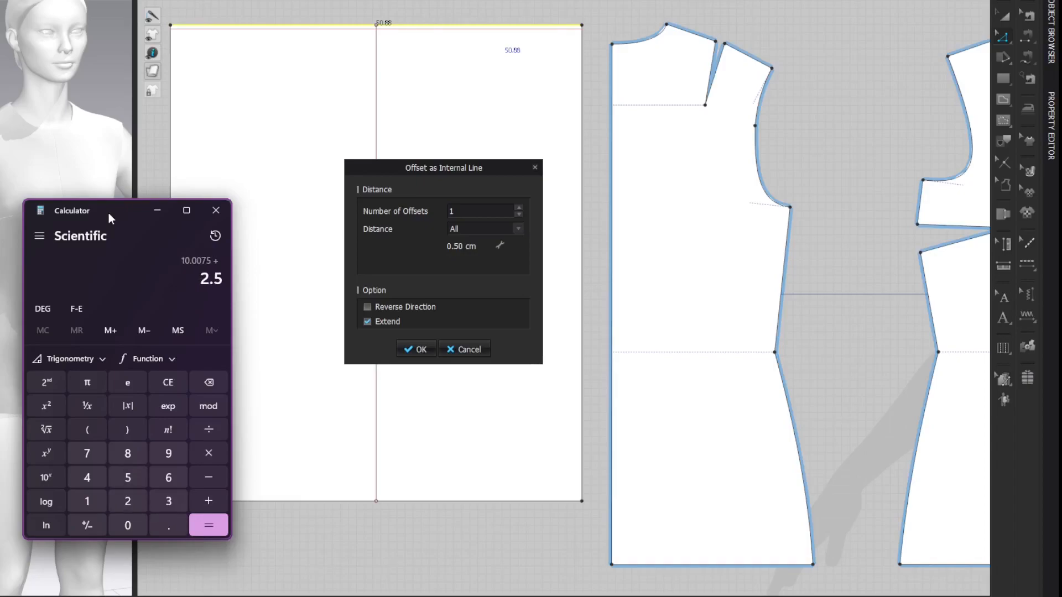
pyautogui.press('Return')
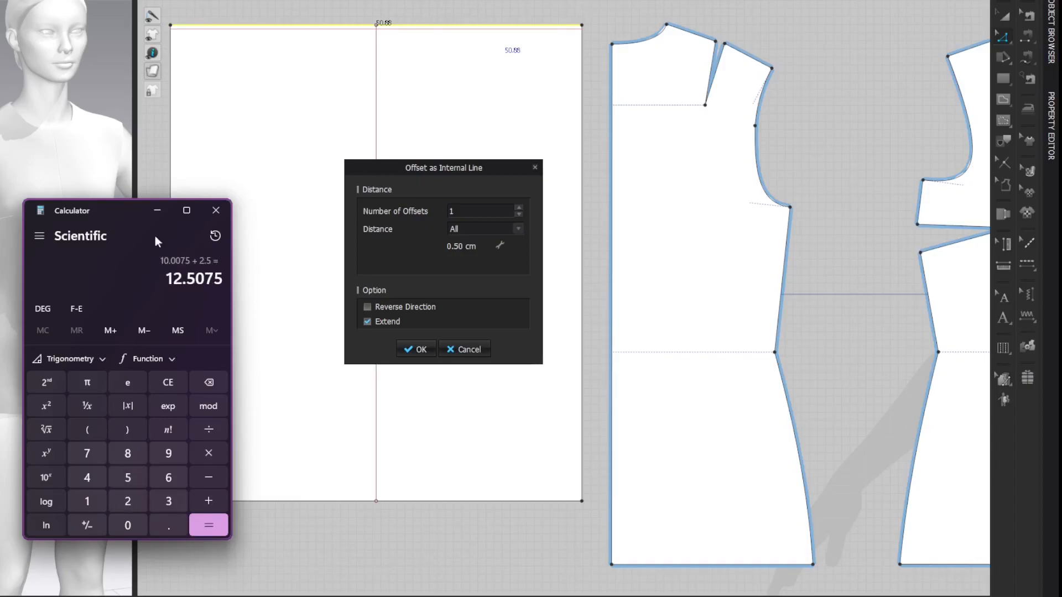
# - Offset the rectangle's upper edge inward as a single internal line at 12.5 cm and close the Calculator
pyautogui.click(500, 245)
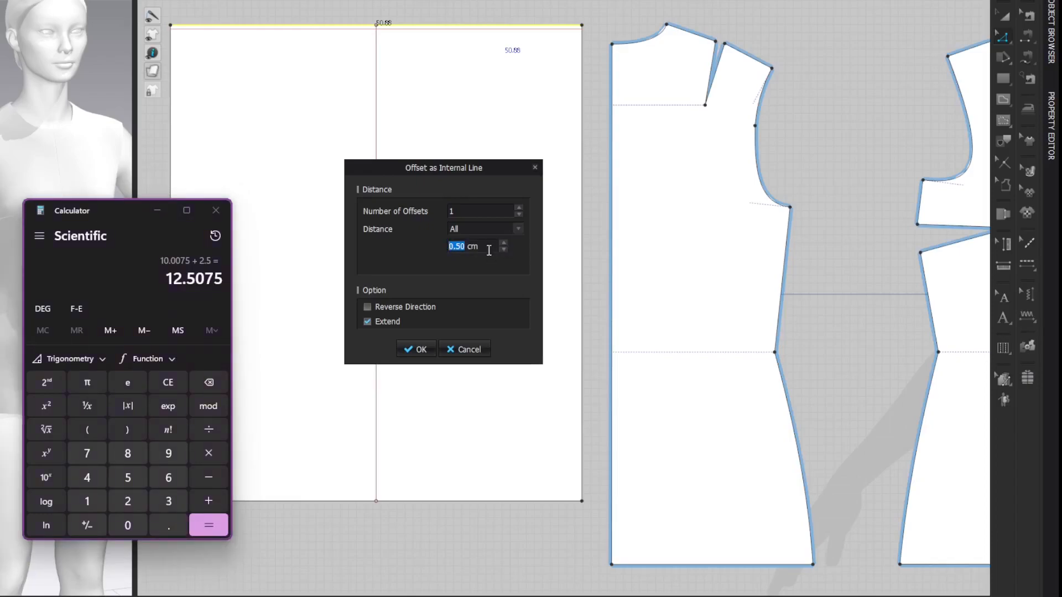
pyautogui.write('12.5')
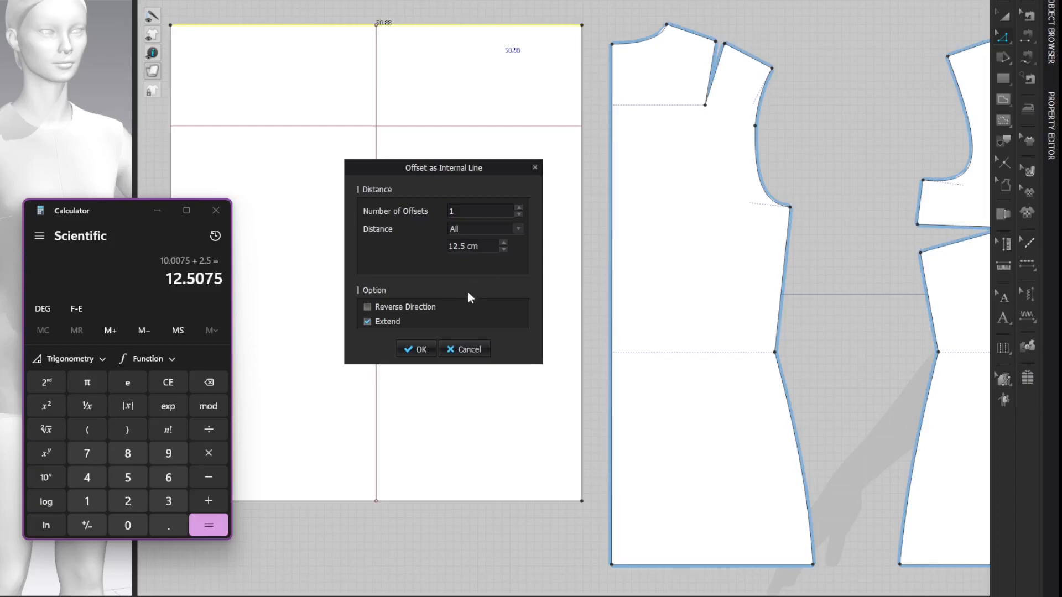
pyautogui.click(414, 349)
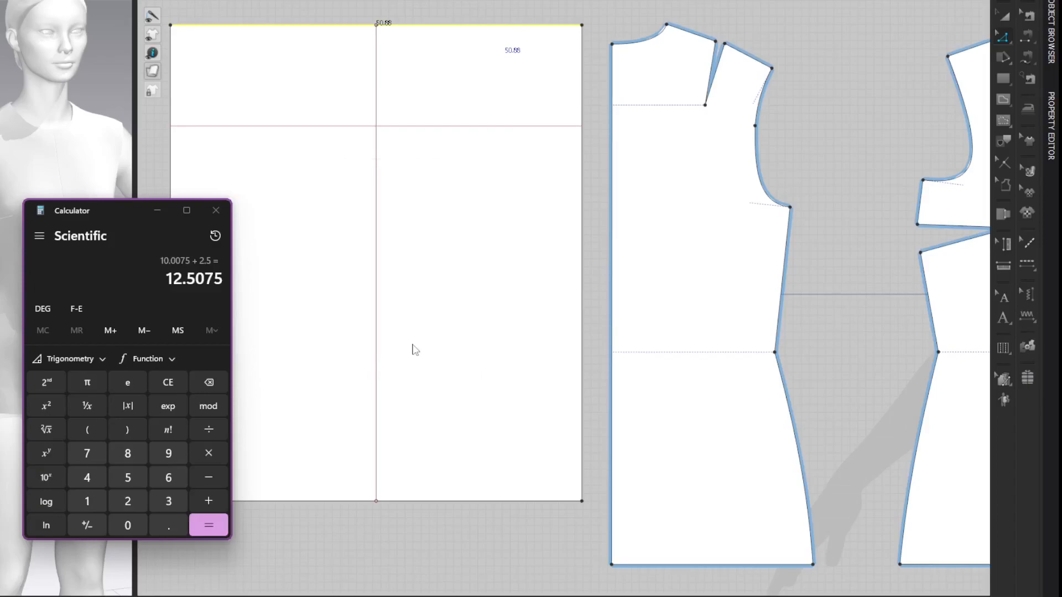
pyautogui.click(215, 210)
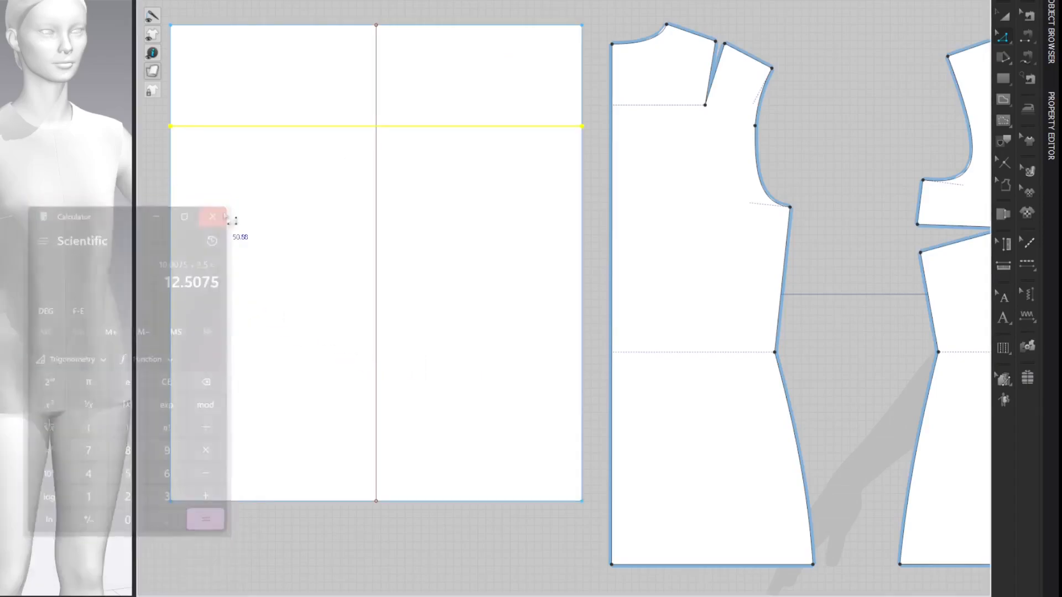
pyautogui.click(904, 53)
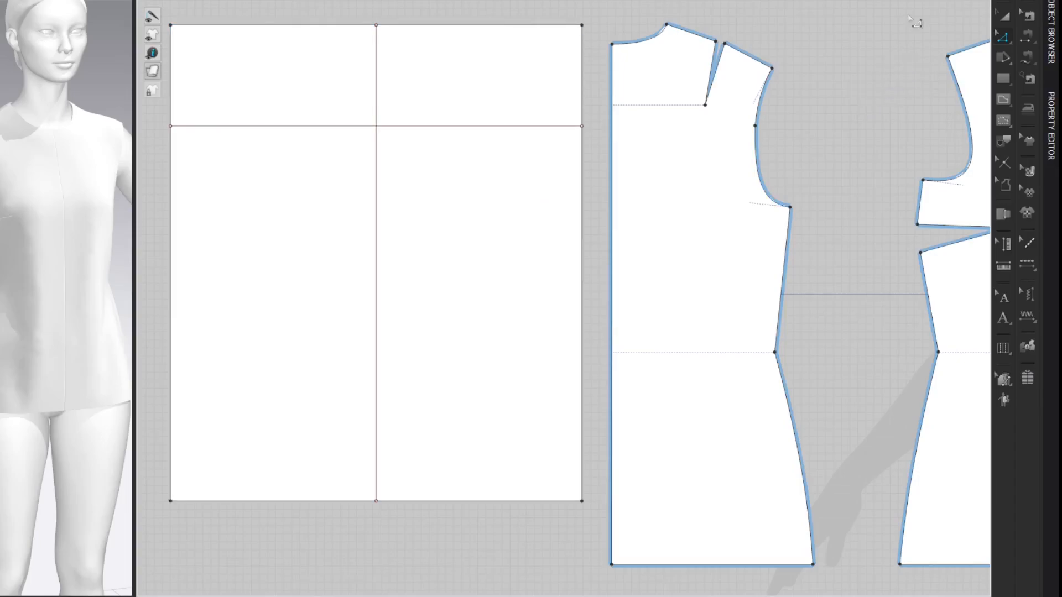
# - Measure the back armhole and draw a matching diagonal, about 19.6 cm, from the centre line's upper end to the horizontal line, away from the back piece
pyautogui.moveTo(741, 15); pyautogui.dragTo(797, 193)
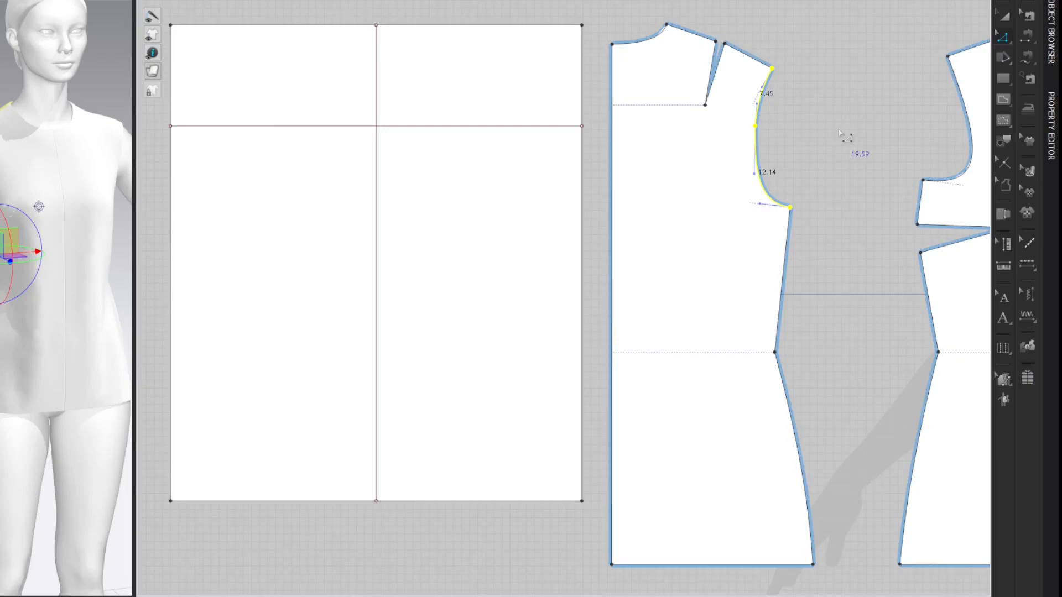
pyautogui.click(913, 49)
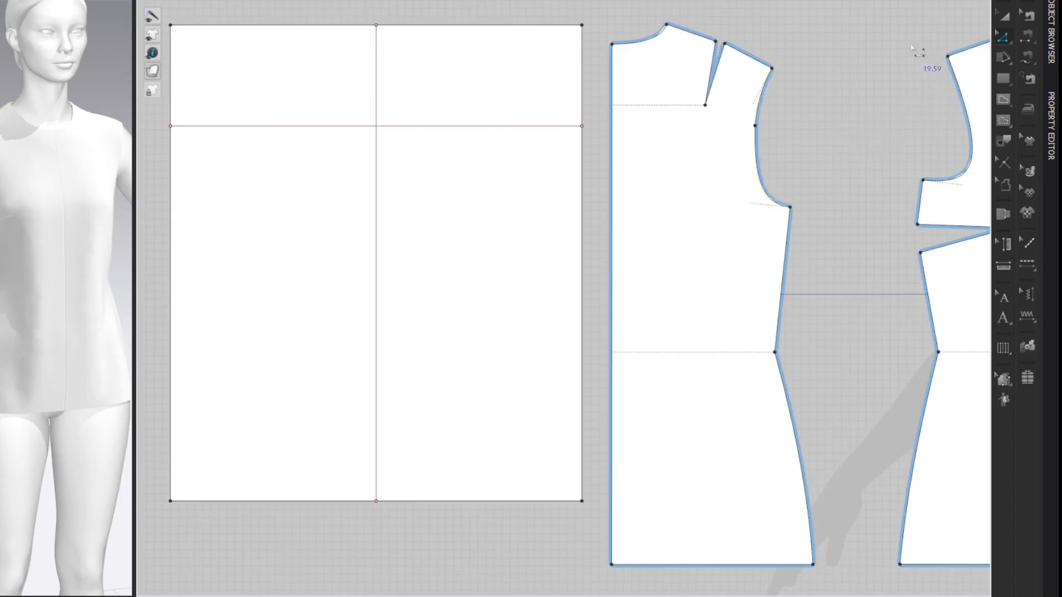
pyautogui.click(376, 24)
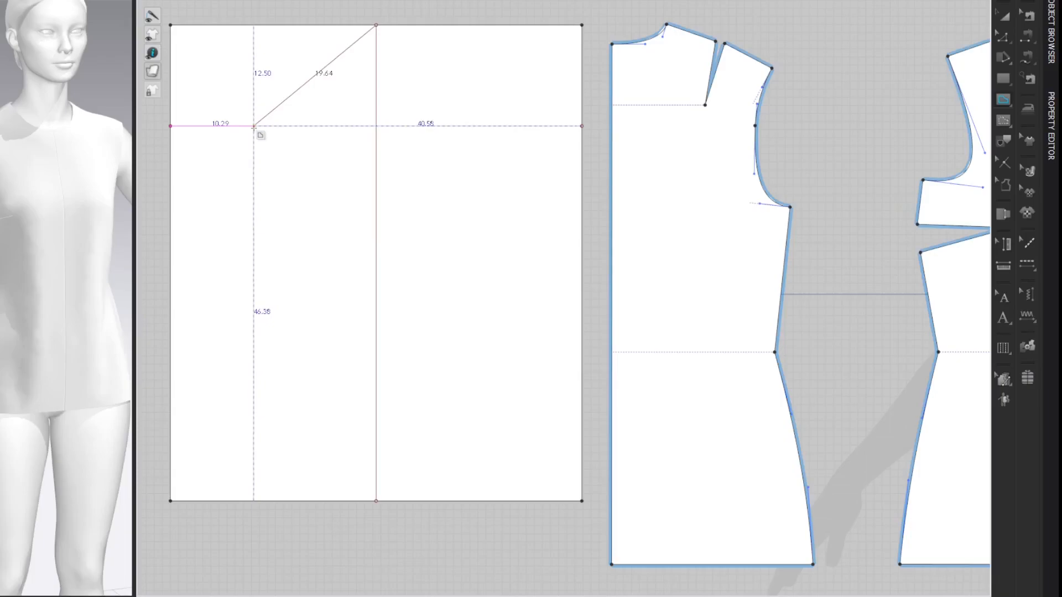
pyautogui.click(254, 127)
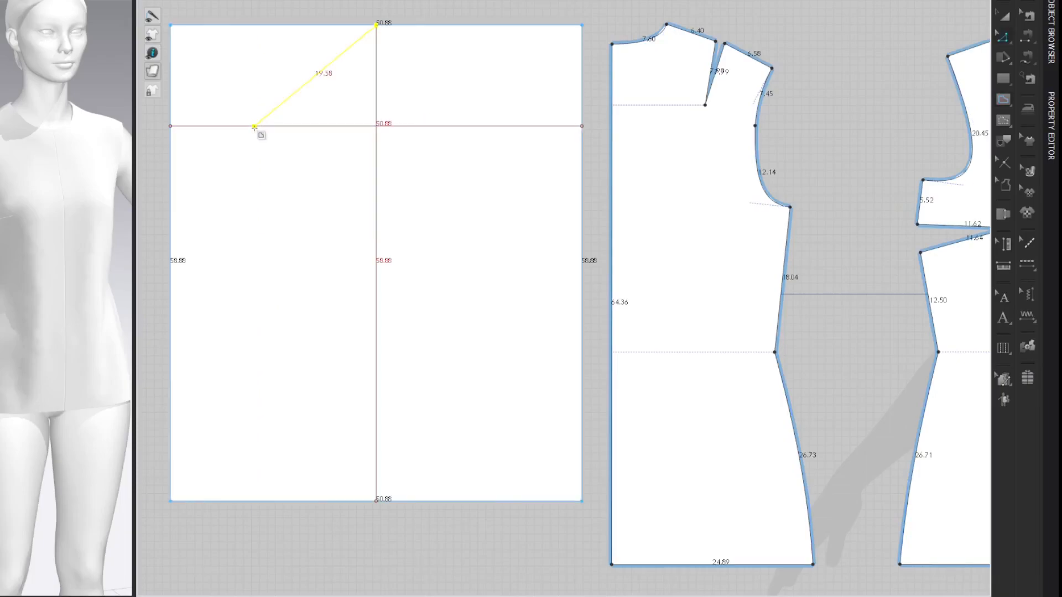
pyautogui.click(867, 54)
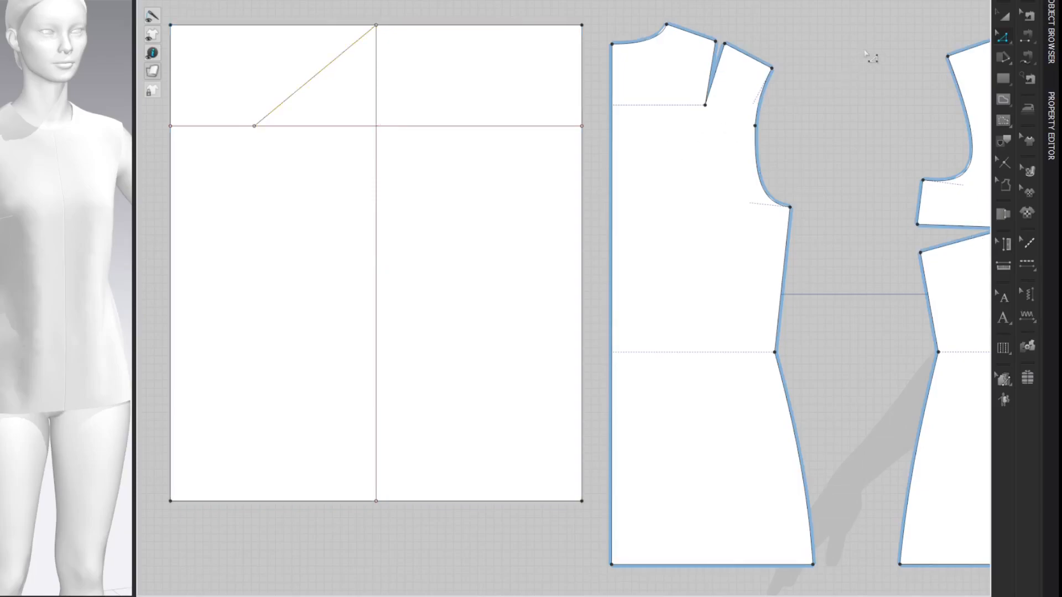
# - Draw a full-height vertical internal line through the diagonal's lower end, cut the rectangle along it, and delete the outer strip
pyautogui.press('g')
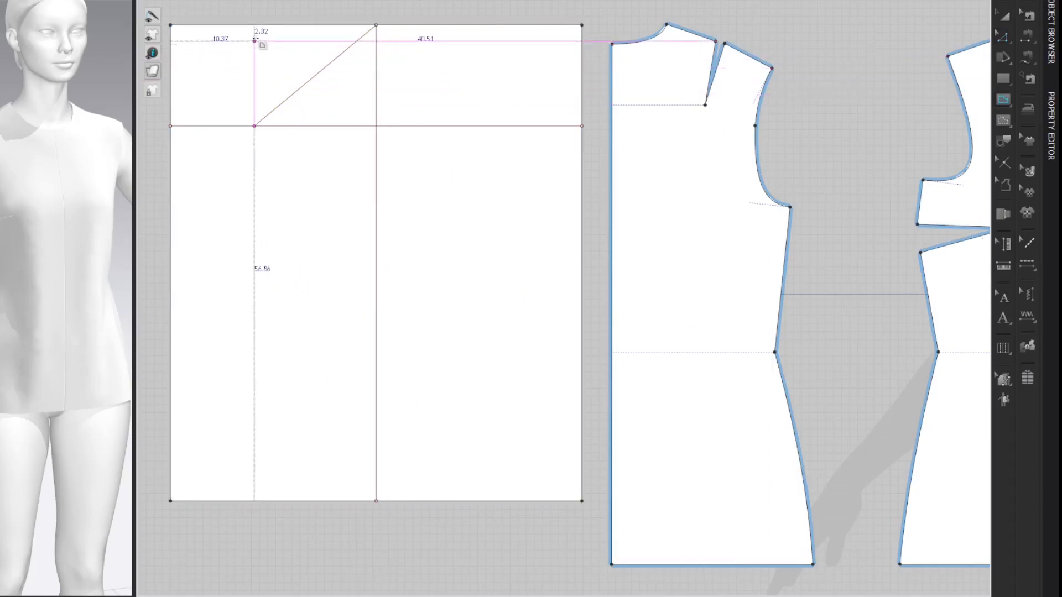
pyautogui.click(254, 25)
pyautogui.doubleClick(277, 502)
pyautogui.rightClick(255, 86)
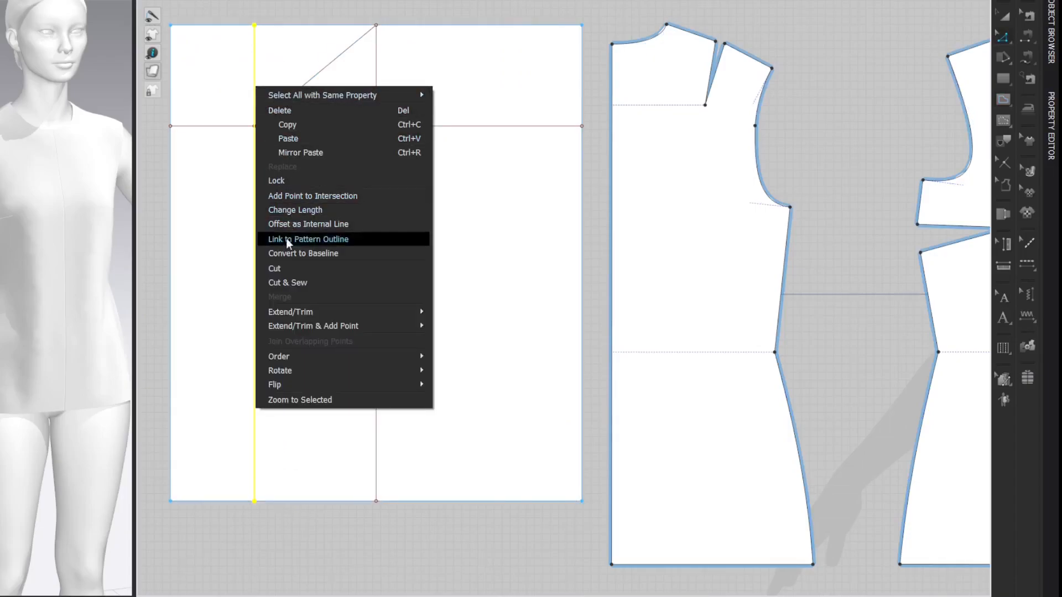
pyautogui.click(280, 268)
pyautogui.click(228, 197)
pyautogui.press('Delete')
pyautogui.press('z')
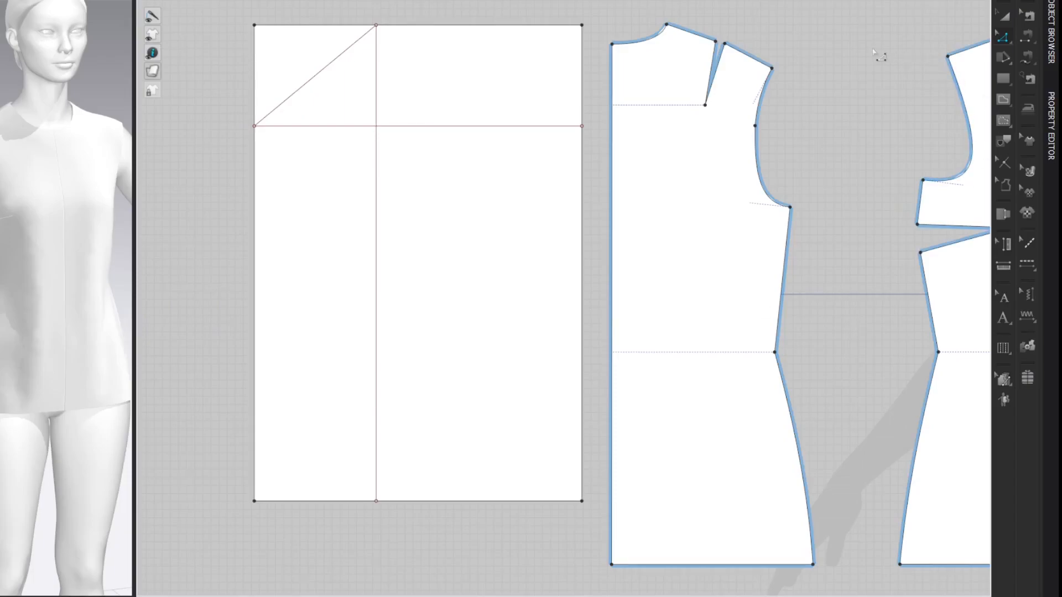
# - Measure the front armhole and draw a diagonal about 20.4 cm long from the centre line's upper end to the horizontal line, toward the back piece
pyautogui.moveTo(881, 20); pyautogui.dragTo(996, 217)
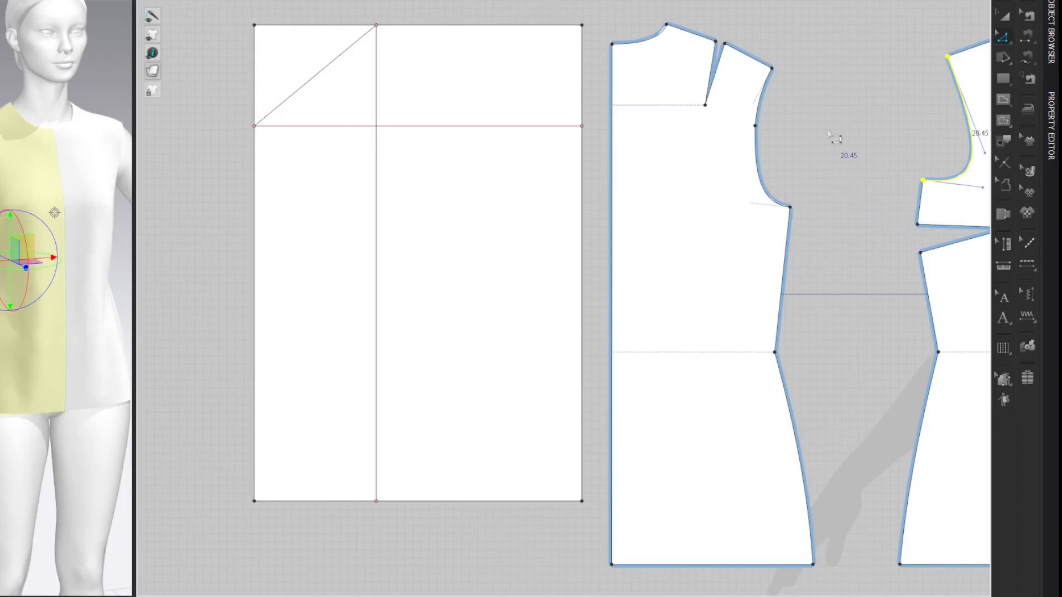
pyautogui.click(923, 43)
pyautogui.press('g')
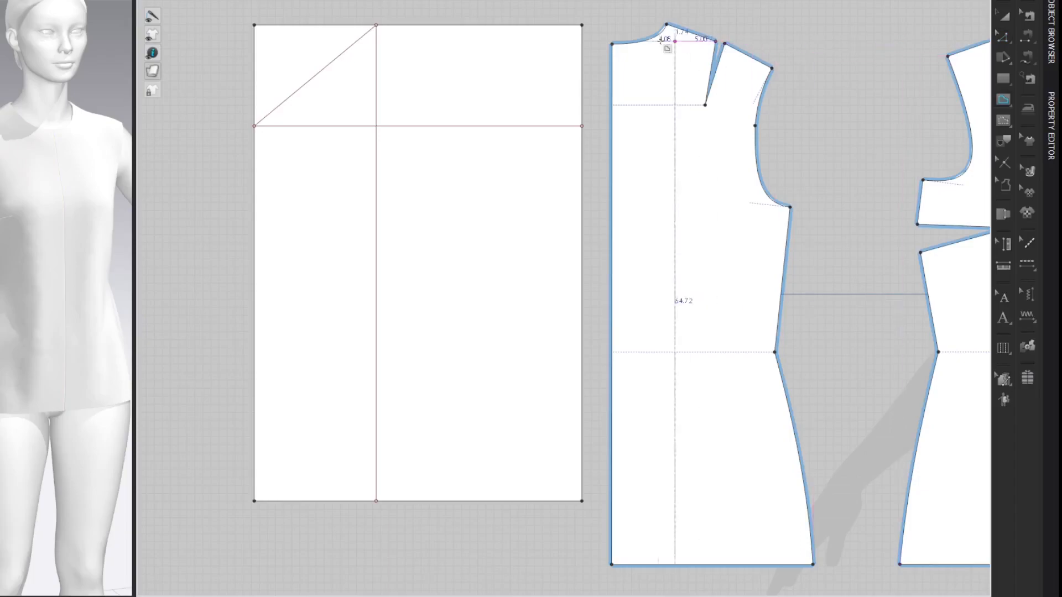
pyautogui.click(376, 25)
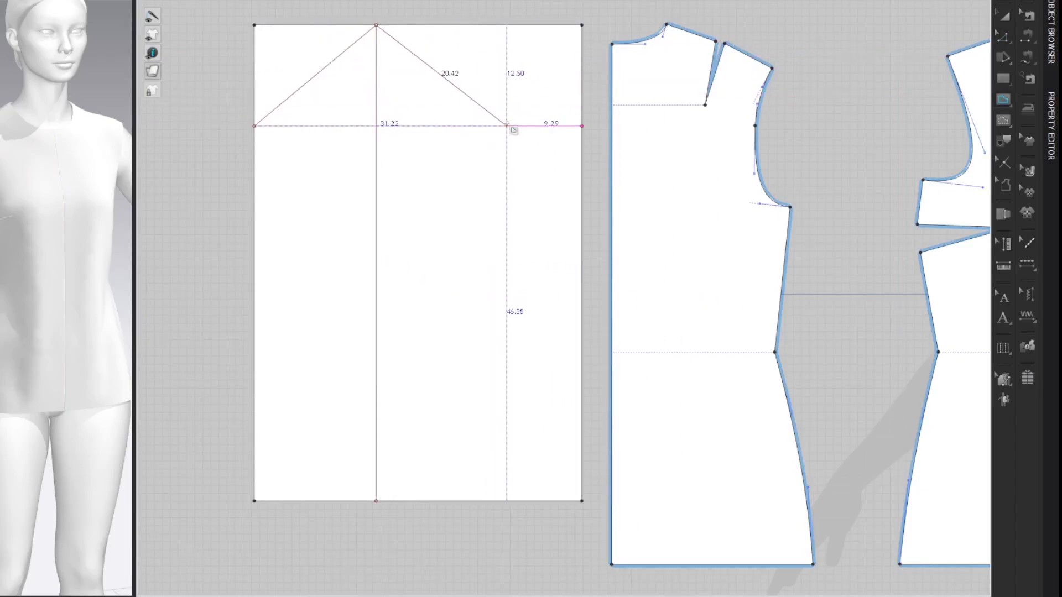
# - Finish the right diagonal on the horizontal line and draw a full-height vertical internal line through its end point
pyautogui.click(507, 126)
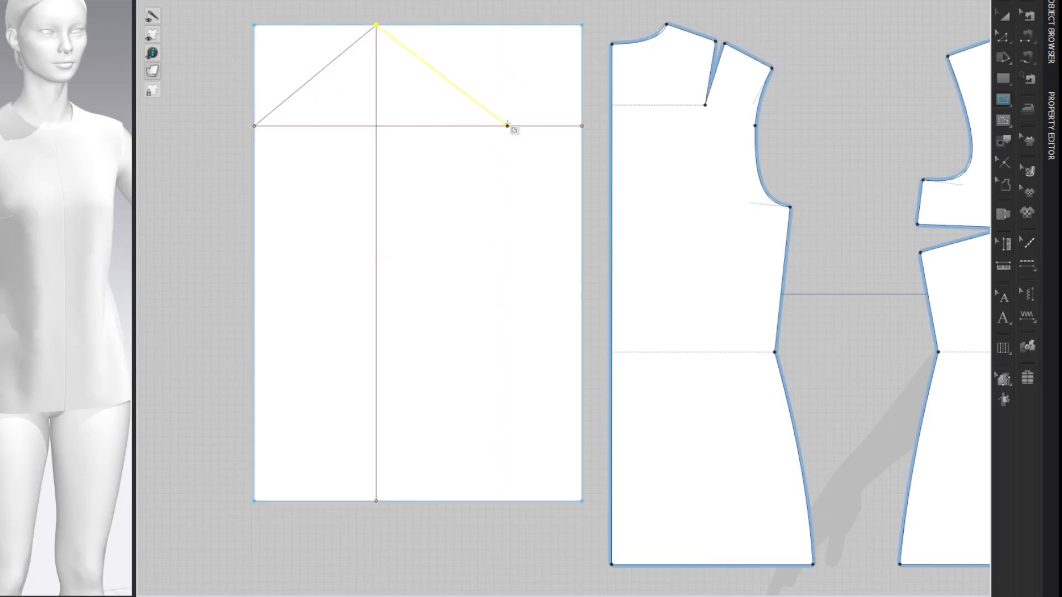
pyautogui.press('z')
pyautogui.press('g')
pyautogui.click(507, 25)
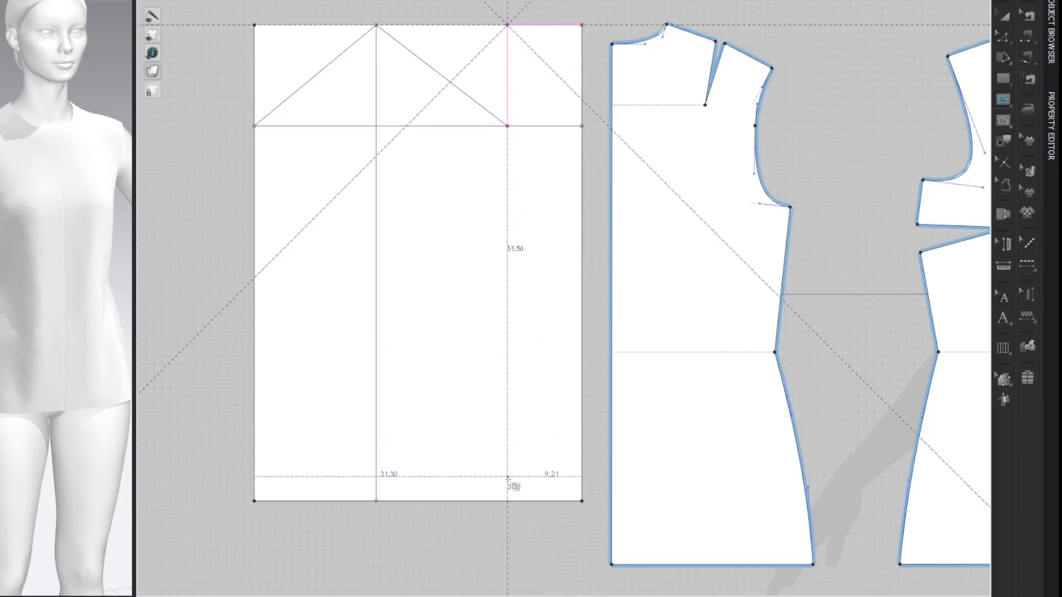
pyautogui.doubleClick(508, 501)
pyautogui.press('z')
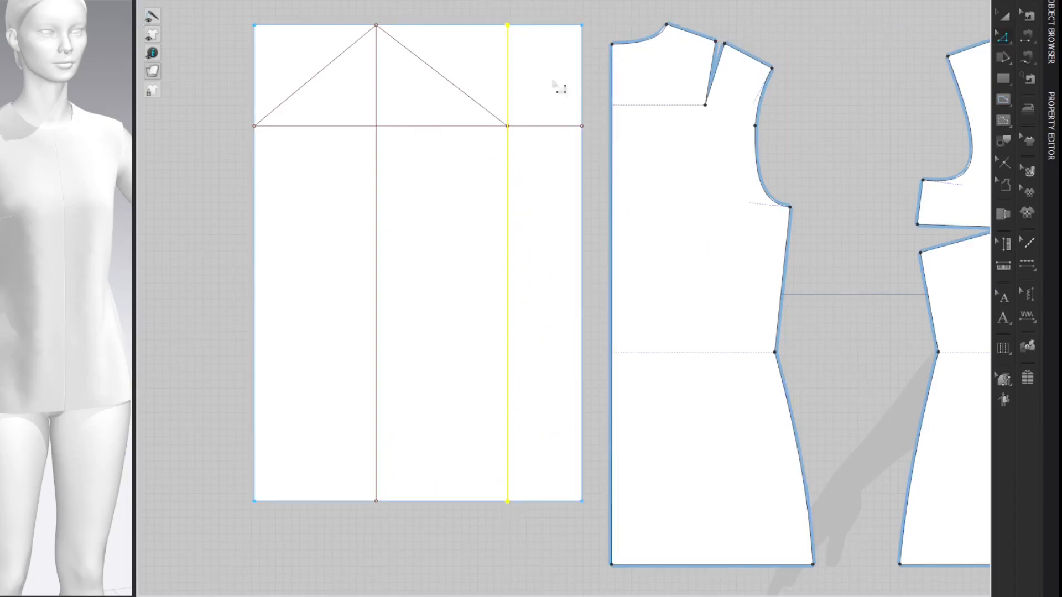
# - Cut the rectangle along the new vertical line and delete the narrow strip on its right
pyautogui.rightClick(508, 69)
pyautogui.click(554, 253)
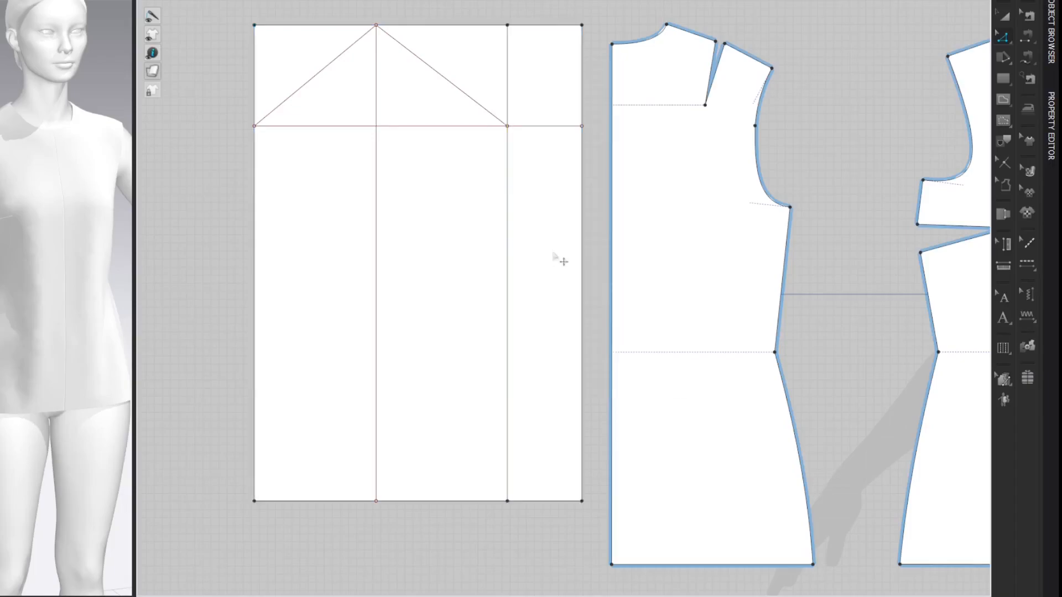
pyautogui.click(561, 67)
pyautogui.press('Delete')
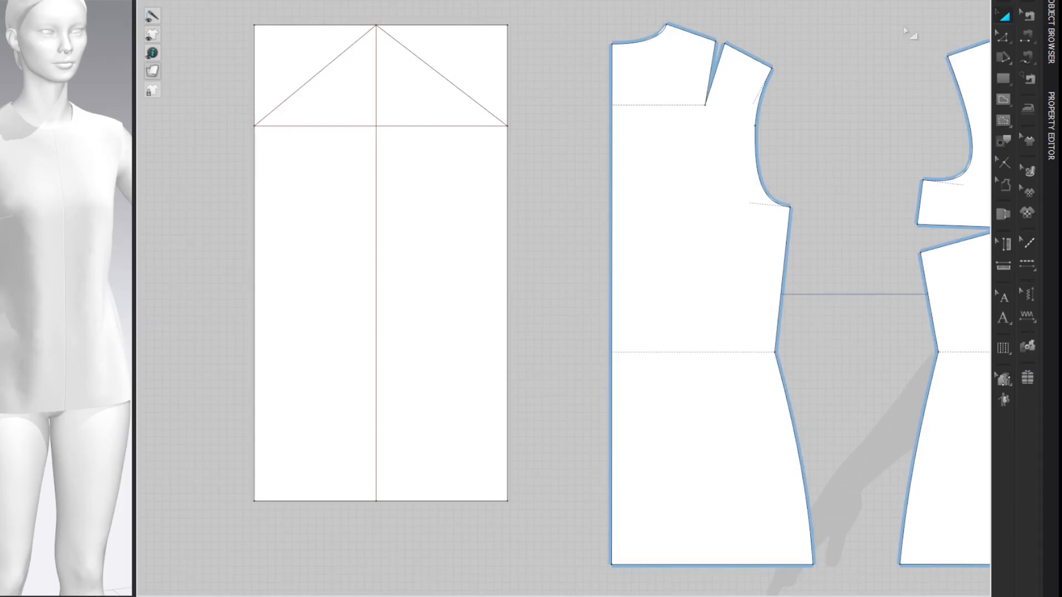
# - Add a point where the horizontal line crosses the vertical centre line, using Add Point to Intersection
pyautogui.press('z')
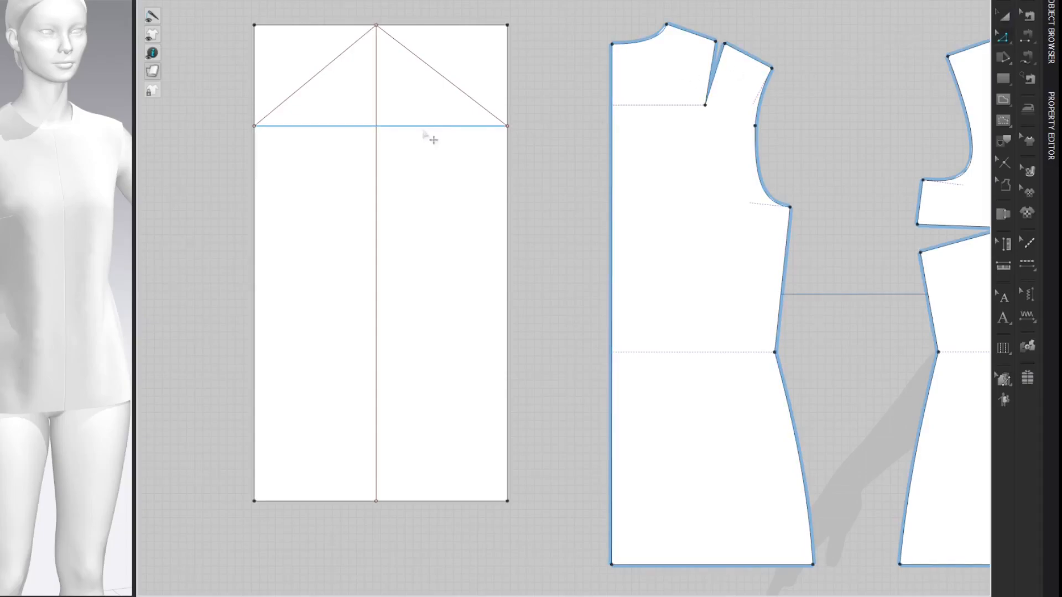
pyautogui.rightClick(423, 132)
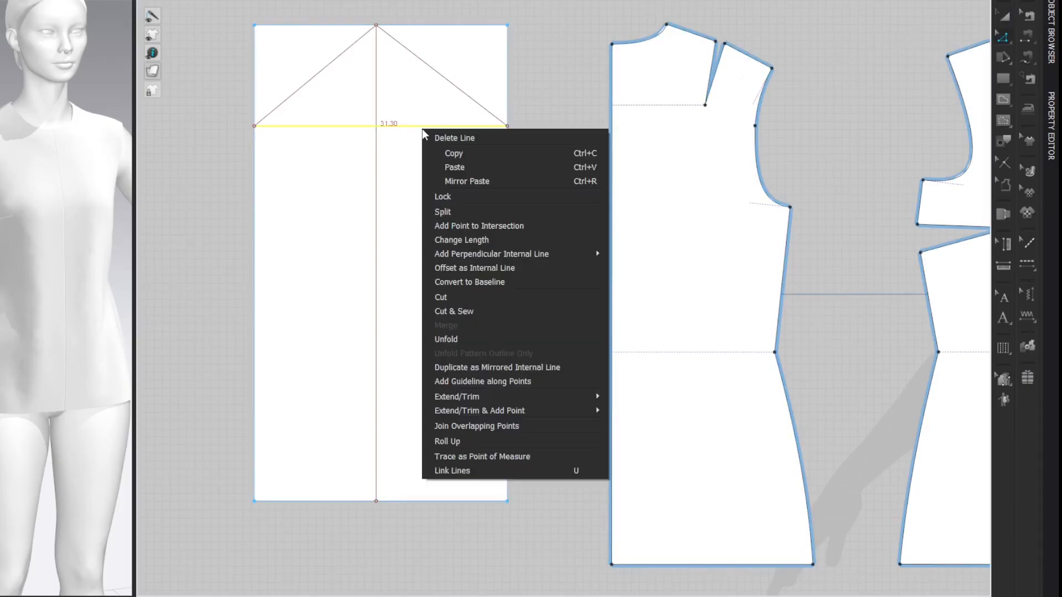
pyautogui.click(451, 225)
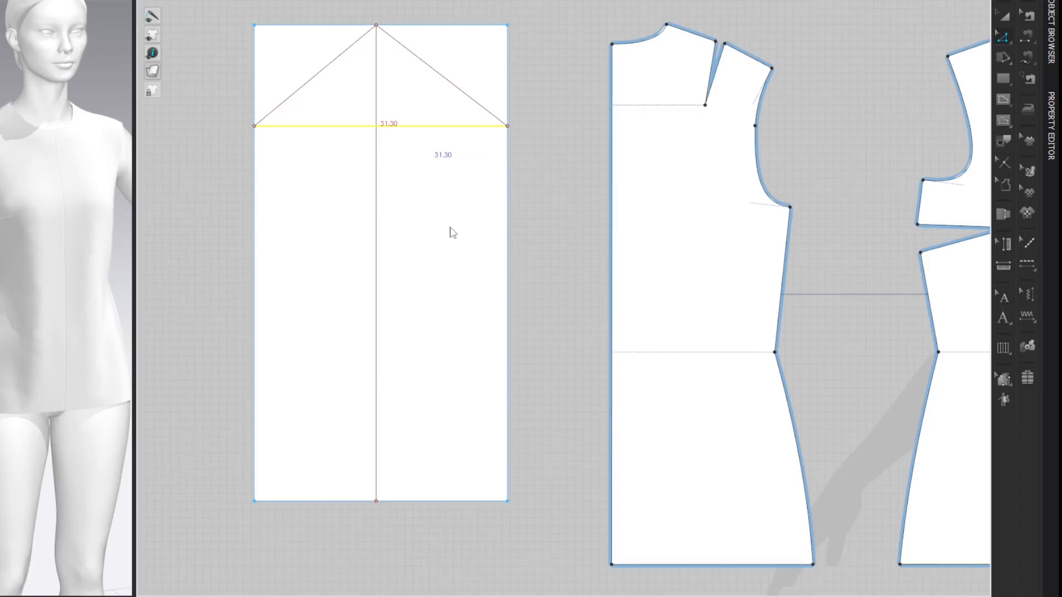
pyautogui.click(922, 32)
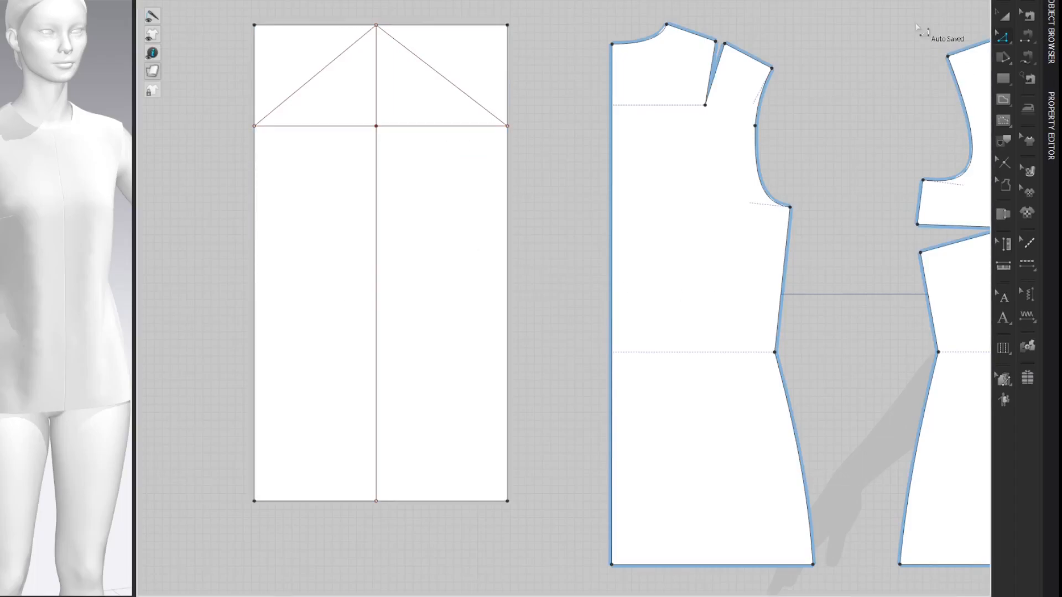
# - Split the left half of the horizontal line uniformly into 4 segments
pyautogui.click(295, 126)
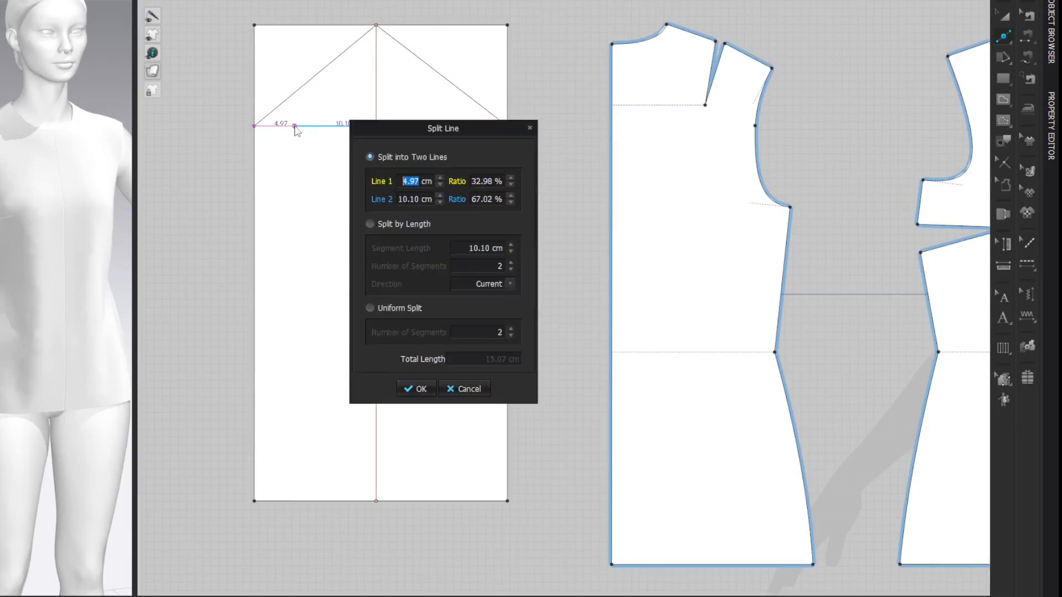
pyautogui.moveTo(461, 129); pyautogui.dragTo(545, 129)
pyautogui.click(454, 306)
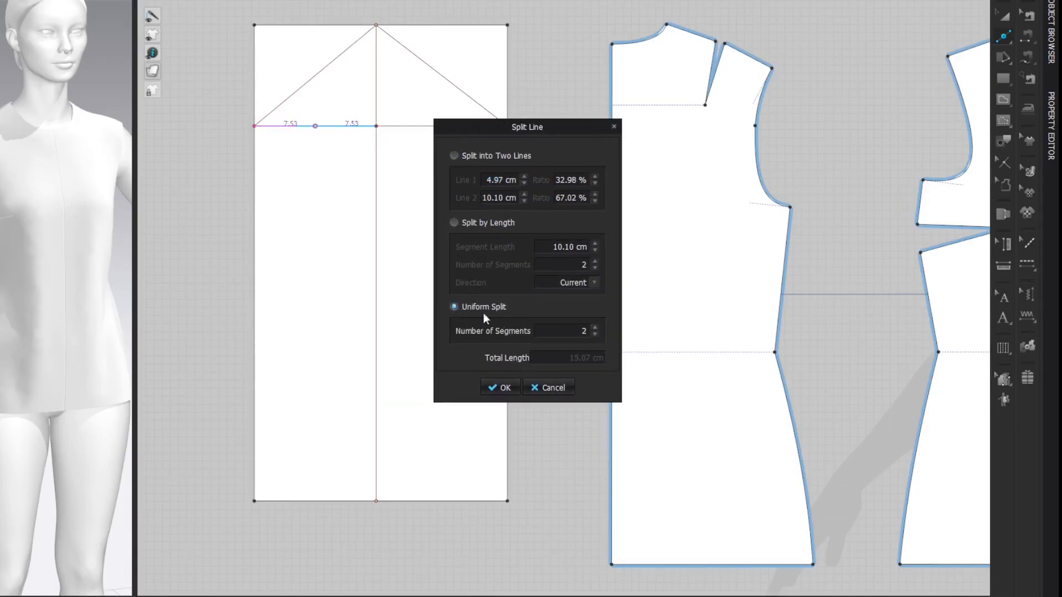
pyautogui.click(595, 327)
pyautogui.click(594, 327)
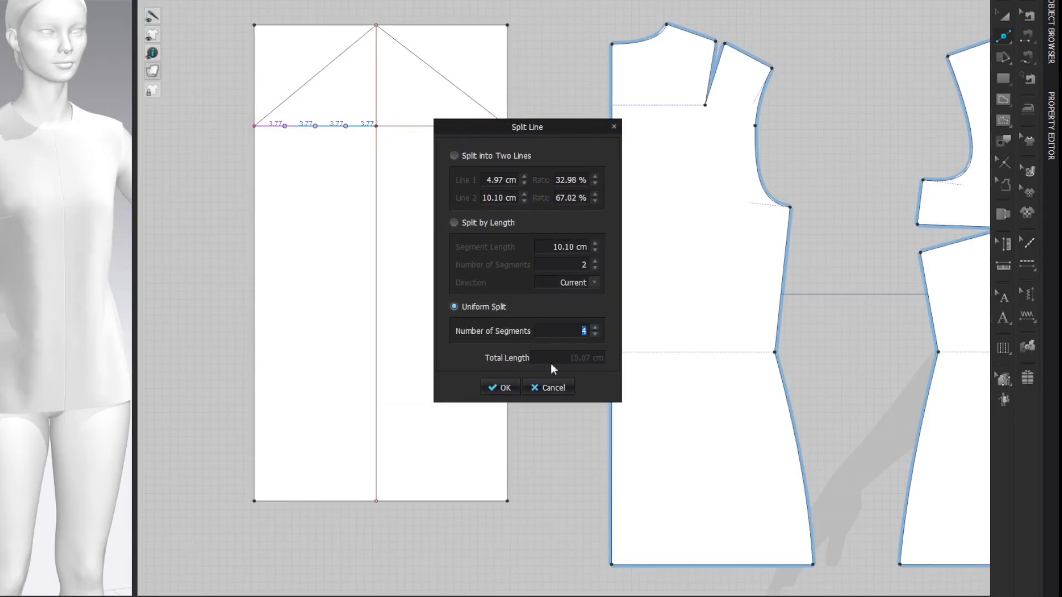
pyautogui.click(506, 389)
# - Delete the two split points nearest the centre line, keeping only the quarter point closest to the left edge
pyautogui.press('z')
pyautogui.moveTo(306, 109); pyautogui.dragTo(355, 160)
pyautogui.press('Delete')
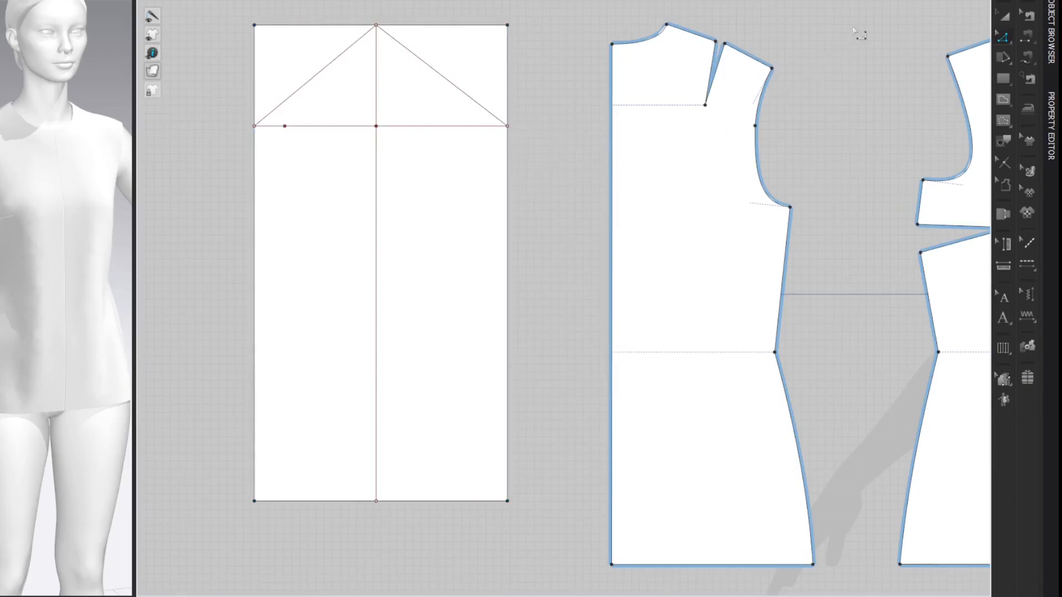
# - Add a point where the centre line meets the top edge, and split the edge to its left at 3.77*1.5 cm from that point
pyautogui.rightClick(443, 25)
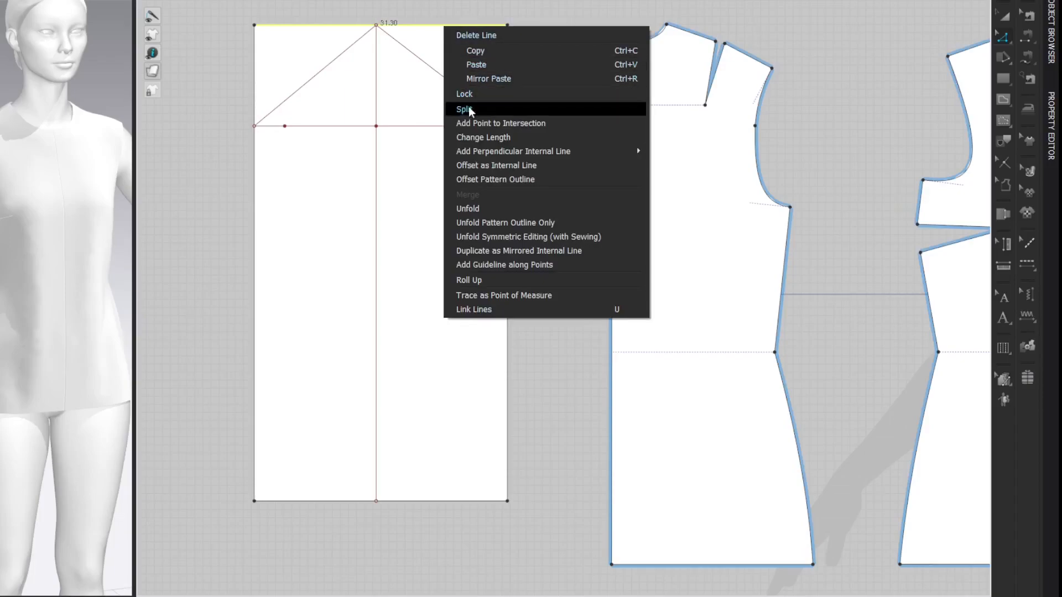
pyautogui.click(470, 123)
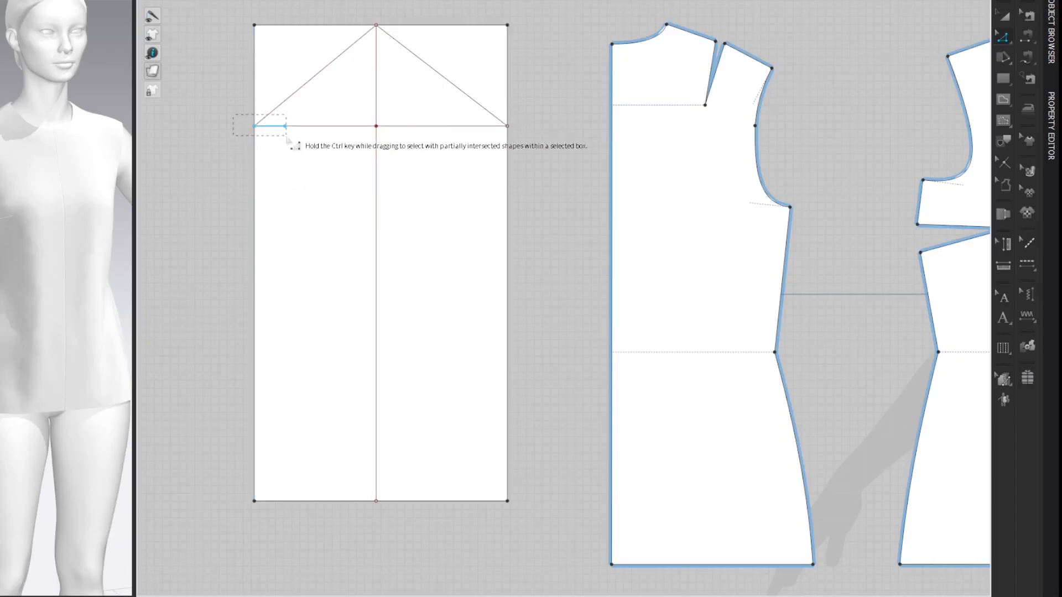
pyautogui.click(272, 126)
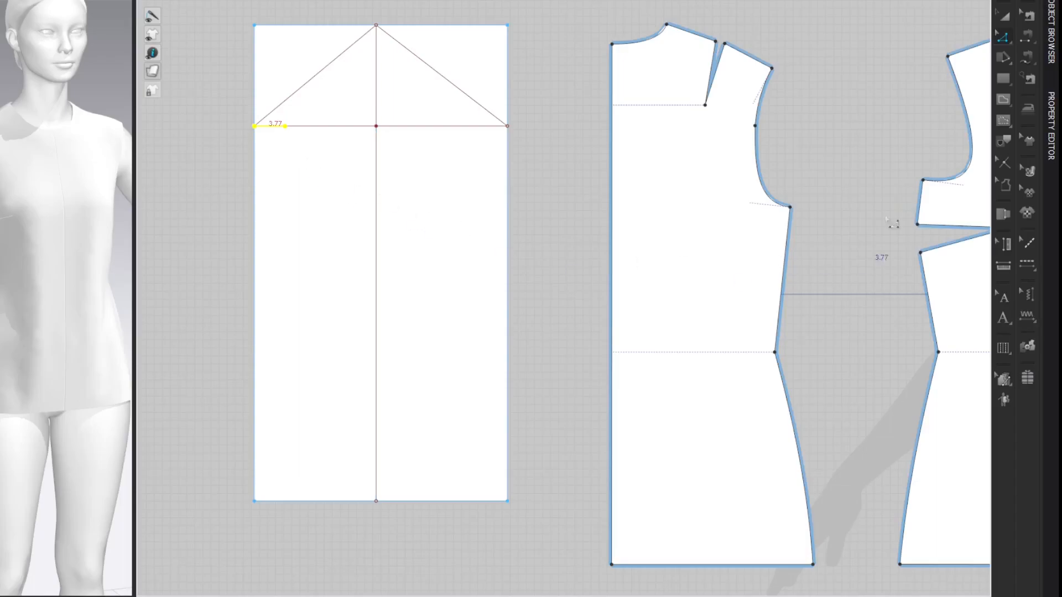
pyautogui.click(867, 58)
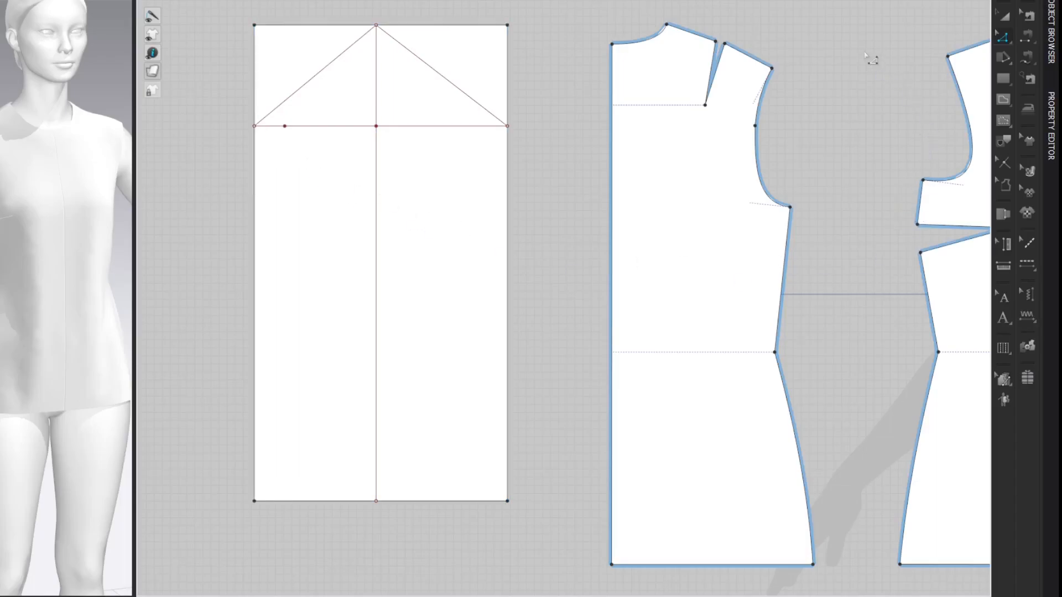
pyautogui.press('x')
pyautogui.click(355, 25)
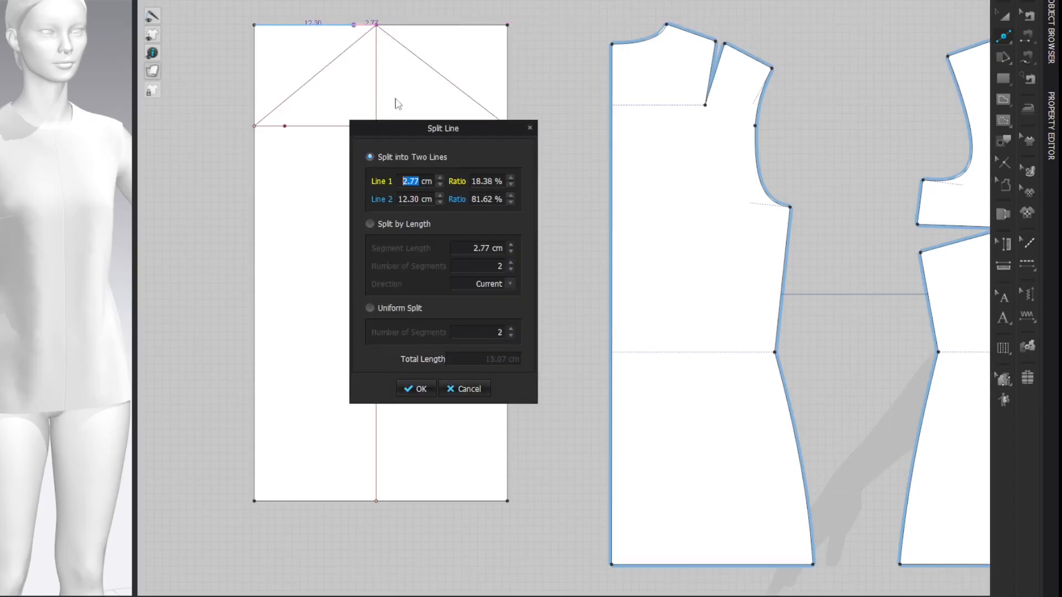
pyautogui.click(435, 191)
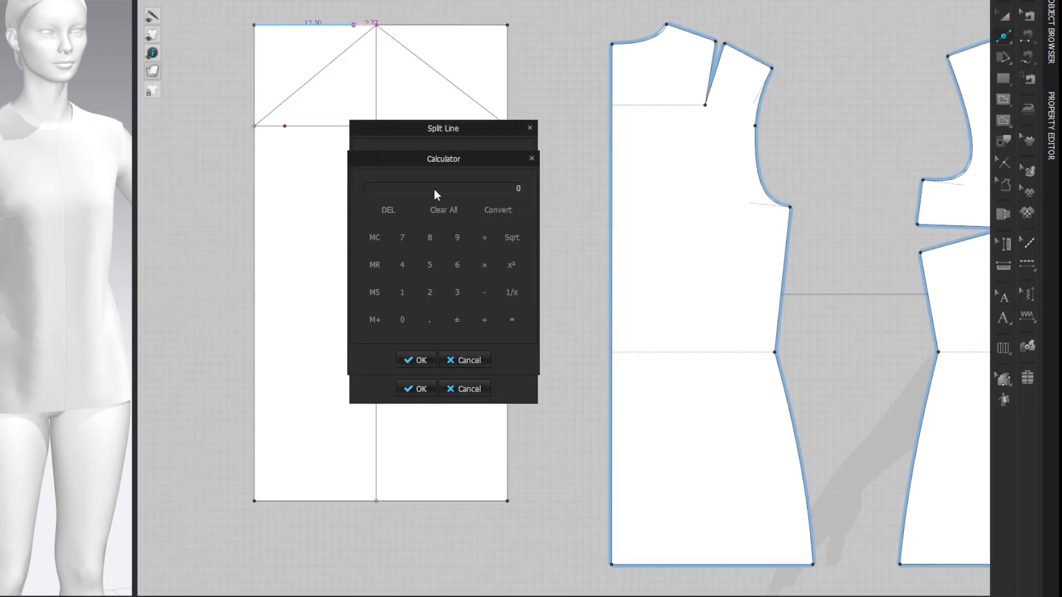
pyautogui.write('3.77*1.5=')
pyautogui.click(404, 366)
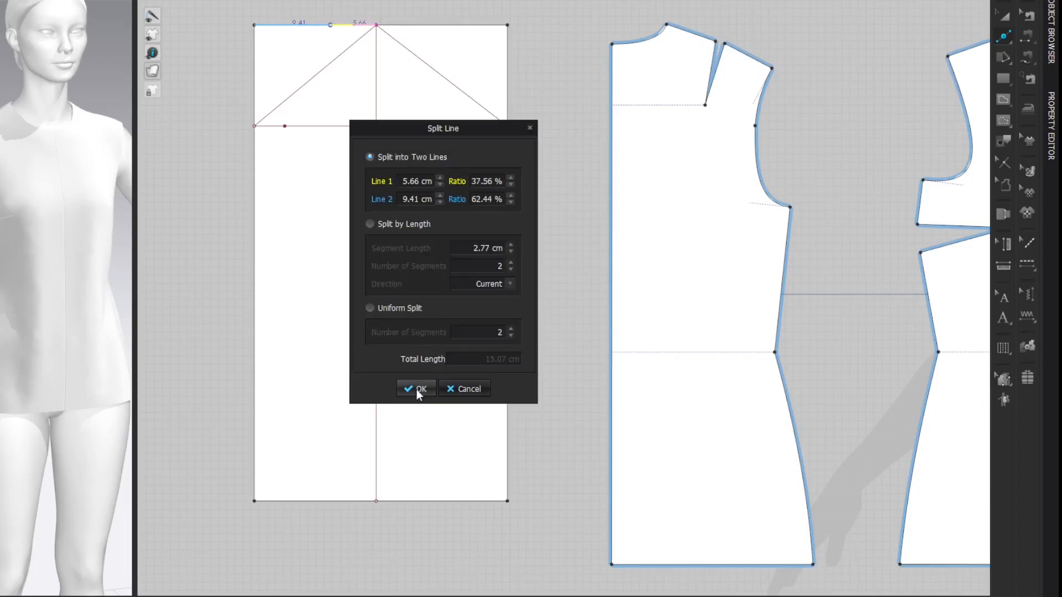
pyautogui.click(418, 390)
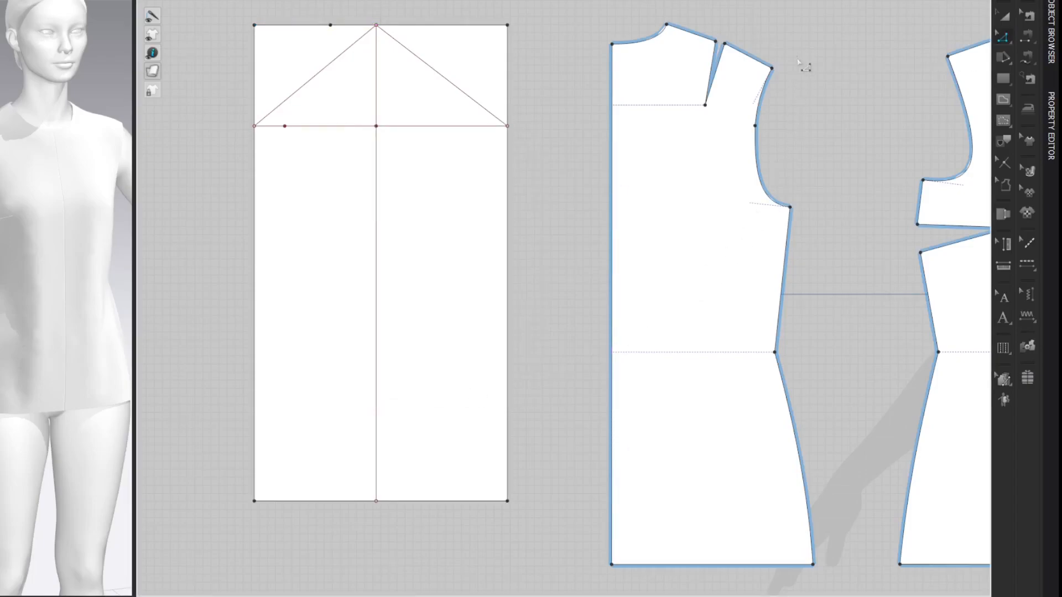
# - Draw a slanted internal line from the new top-edge point to the quarter point on the horizontal line
pyautogui.press('g')
pyautogui.click(331, 25)
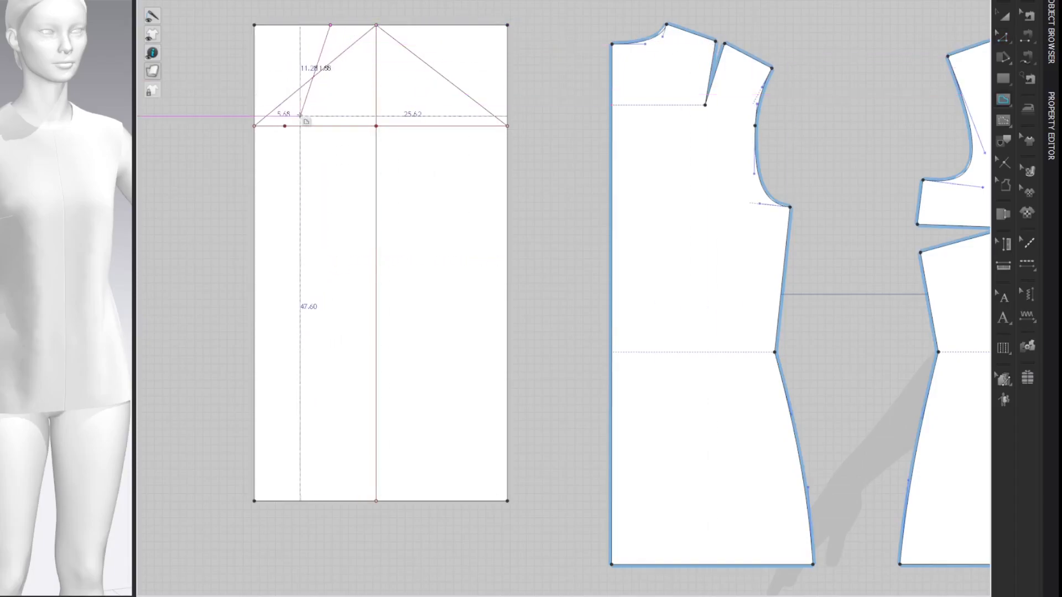
pyautogui.doubleClick(285, 126)
pyautogui.press('z')
pyautogui.click(853, 39)
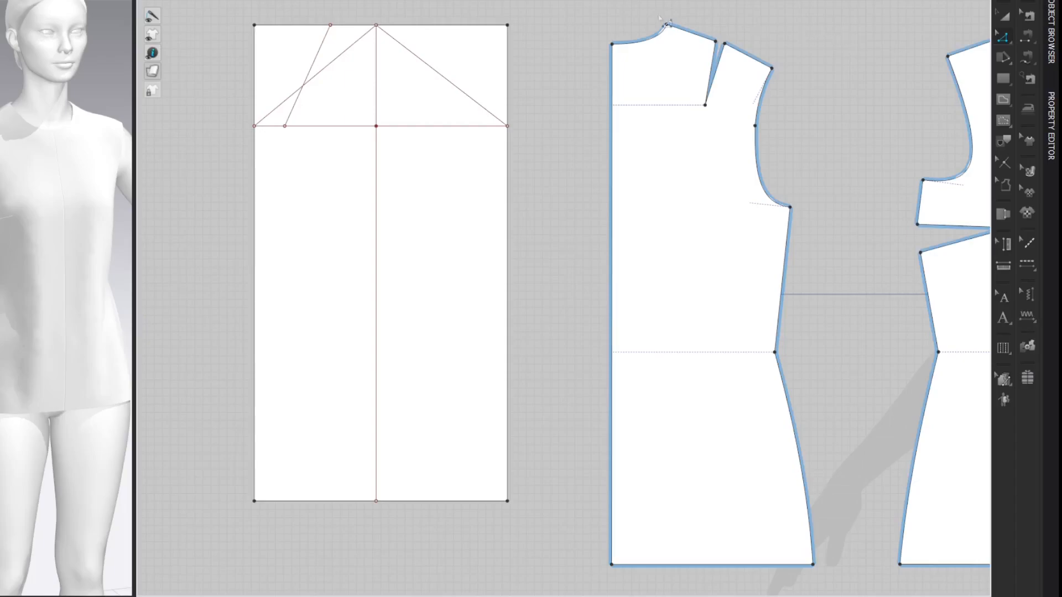
# - Split the slanted internal line 5.66 cm from its upper end
pyautogui.click(366, 26)
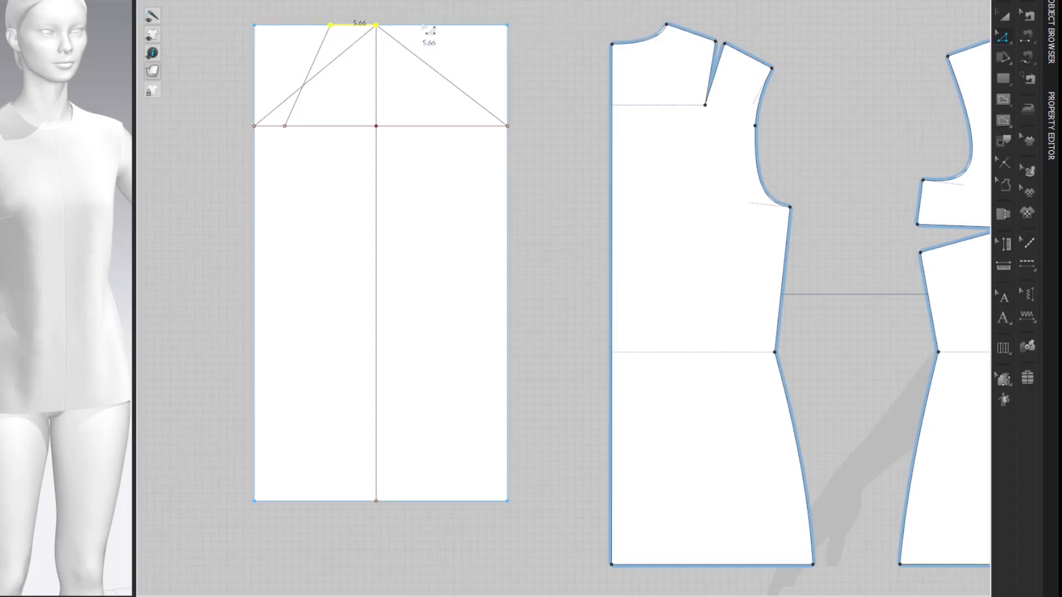
pyautogui.click(842, 32)
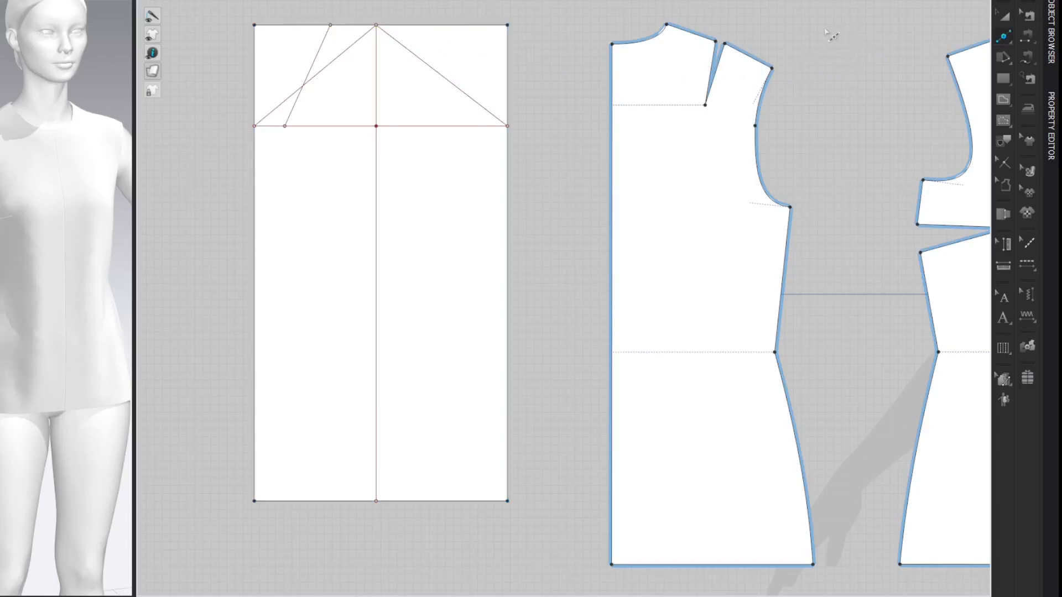
pyautogui.press('x')
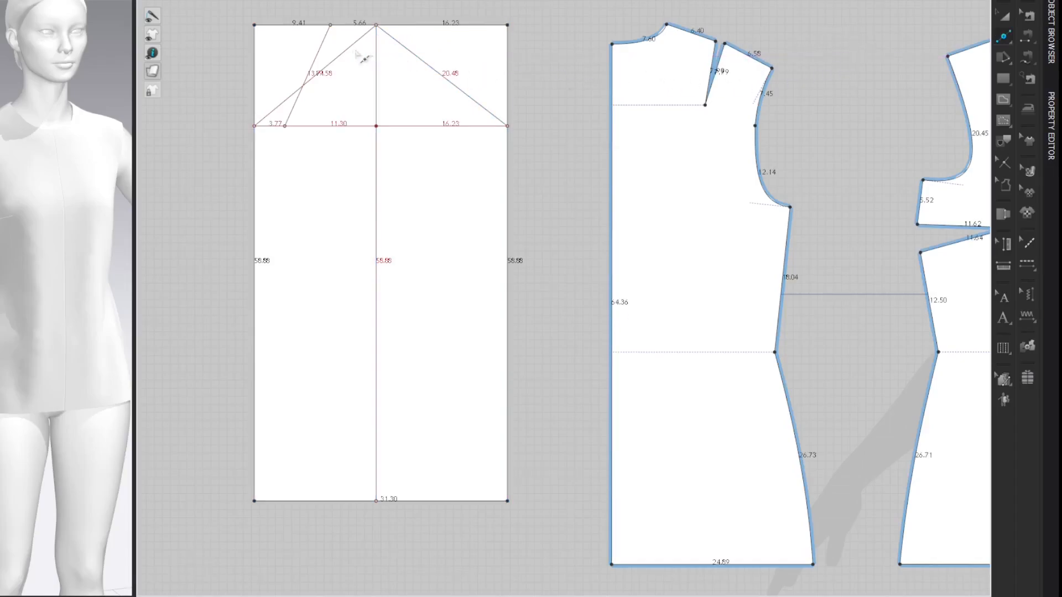
pyautogui.rightClick(321, 44)
pyautogui.write('5.')
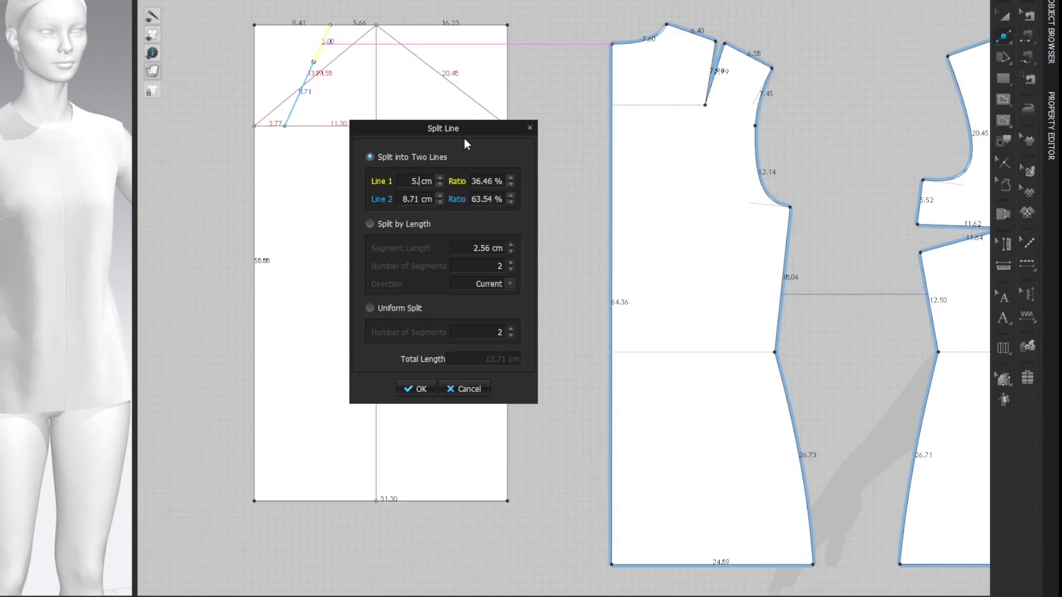
pyautogui.write('66')
pyautogui.press('Return')
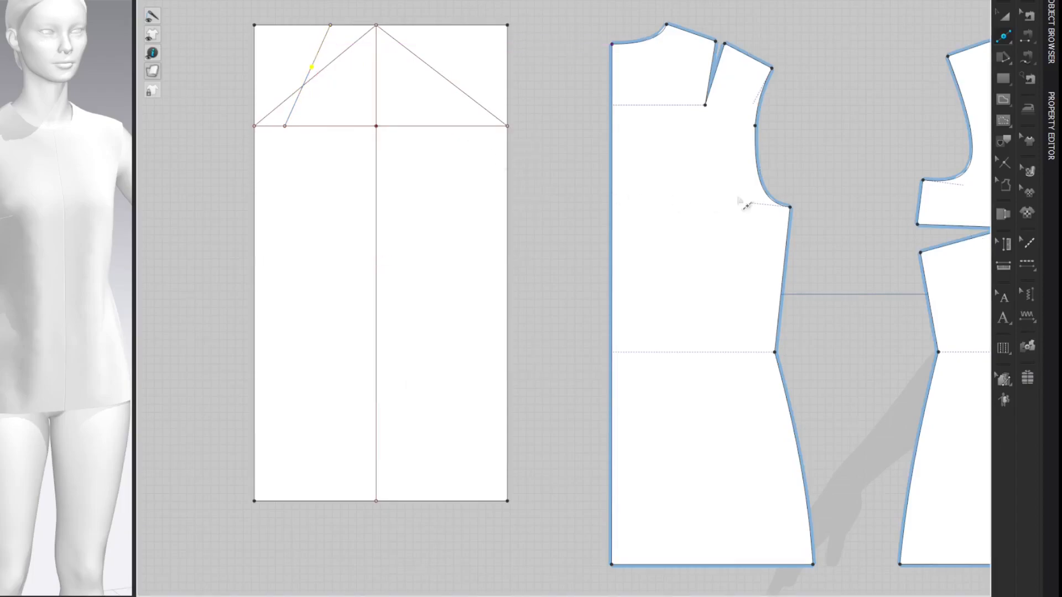
# - Split the lower part of the slanted line 3.77 cm from its lower end
pyautogui.press('z')
pyautogui.click(270, 126)
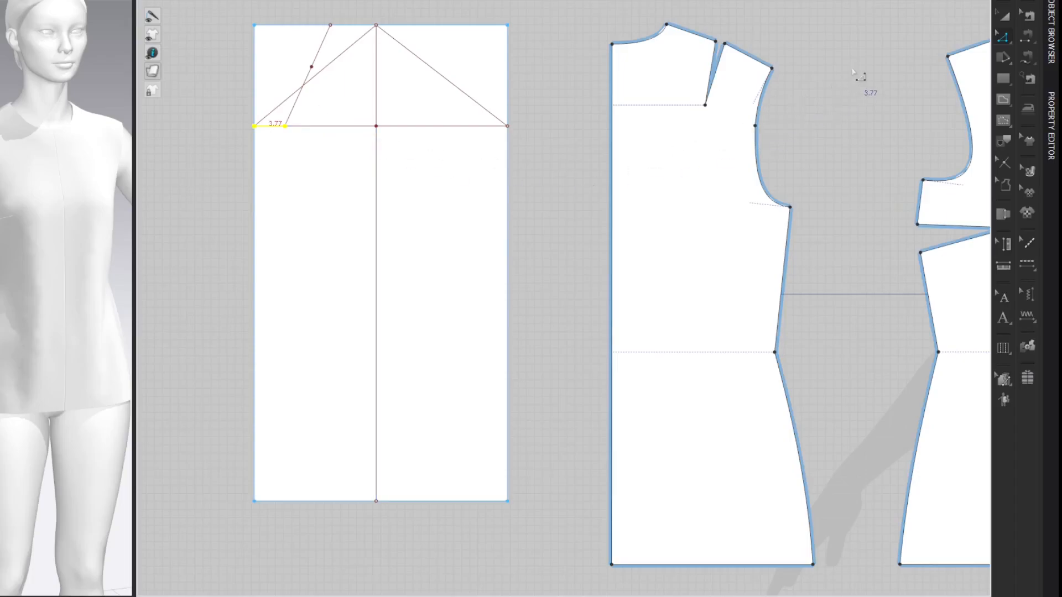
pyautogui.press('Escape')
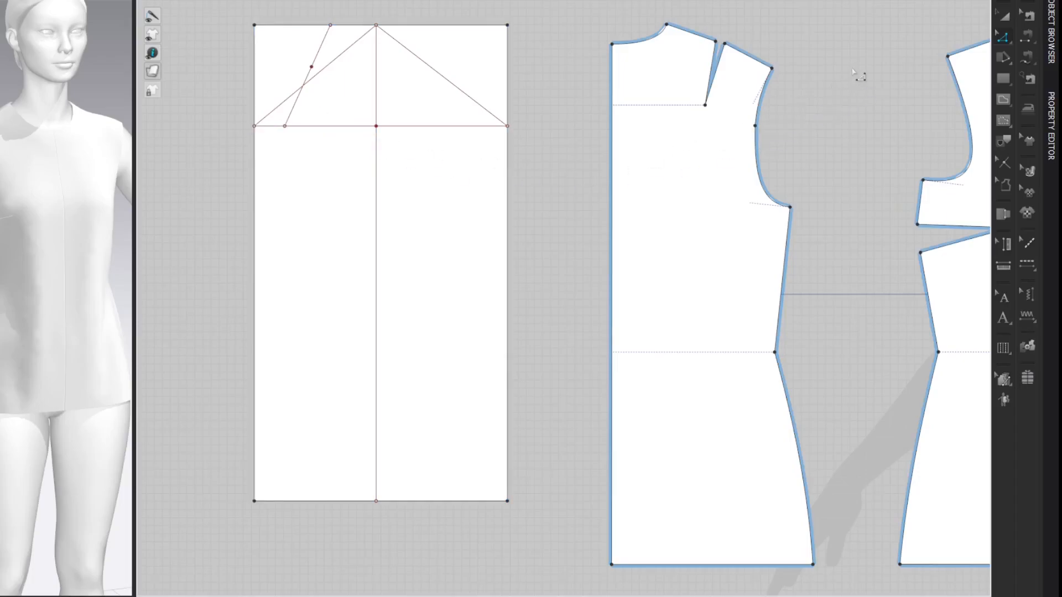
pyautogui.hotkey('shift', 'l')
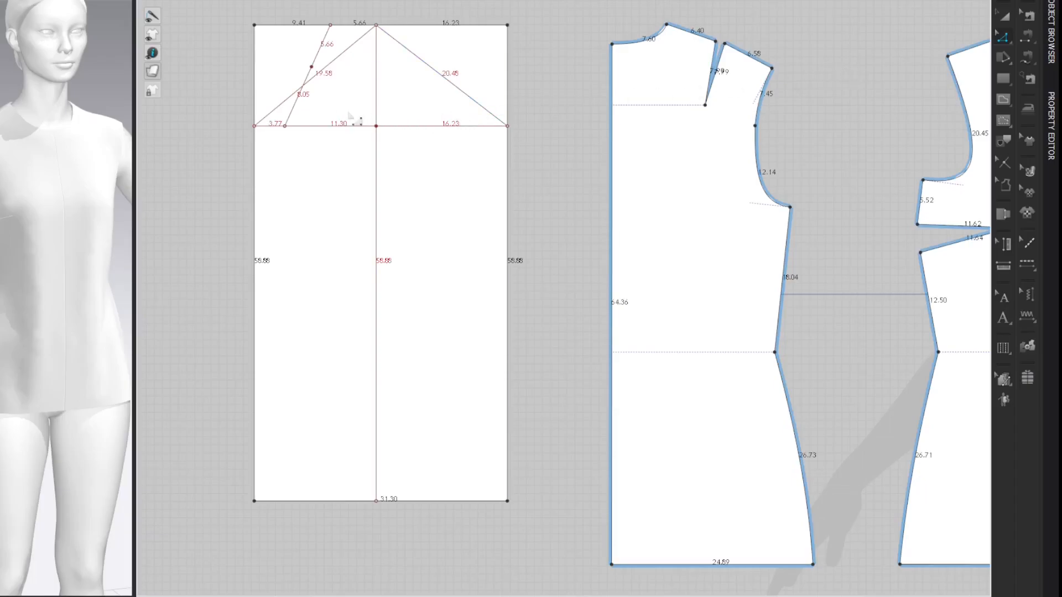
pyautogui.press('x')
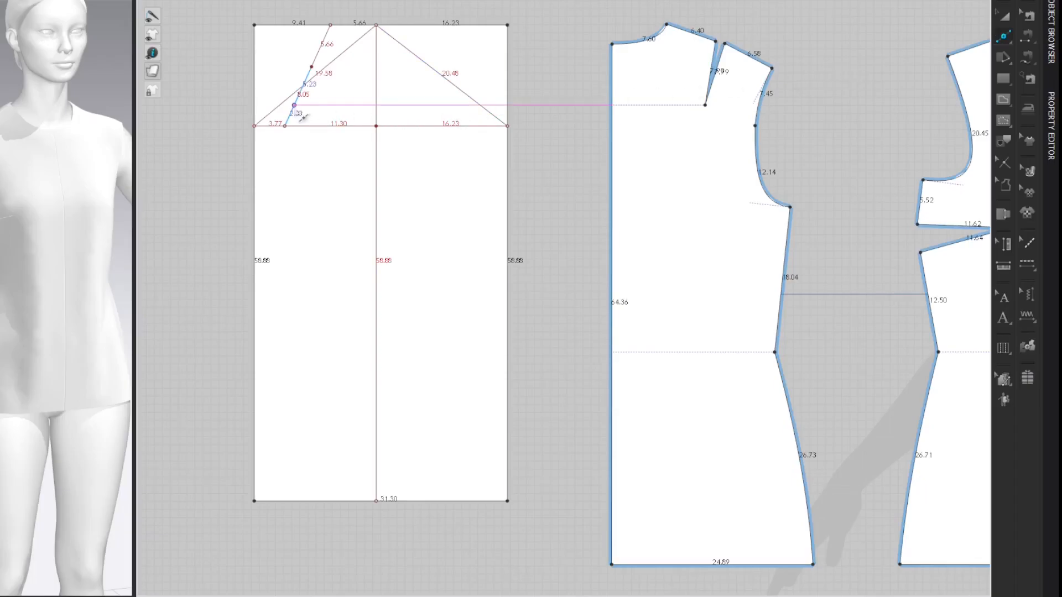
pyautogui.click(295, 105)
pyautogui.write('3.77')
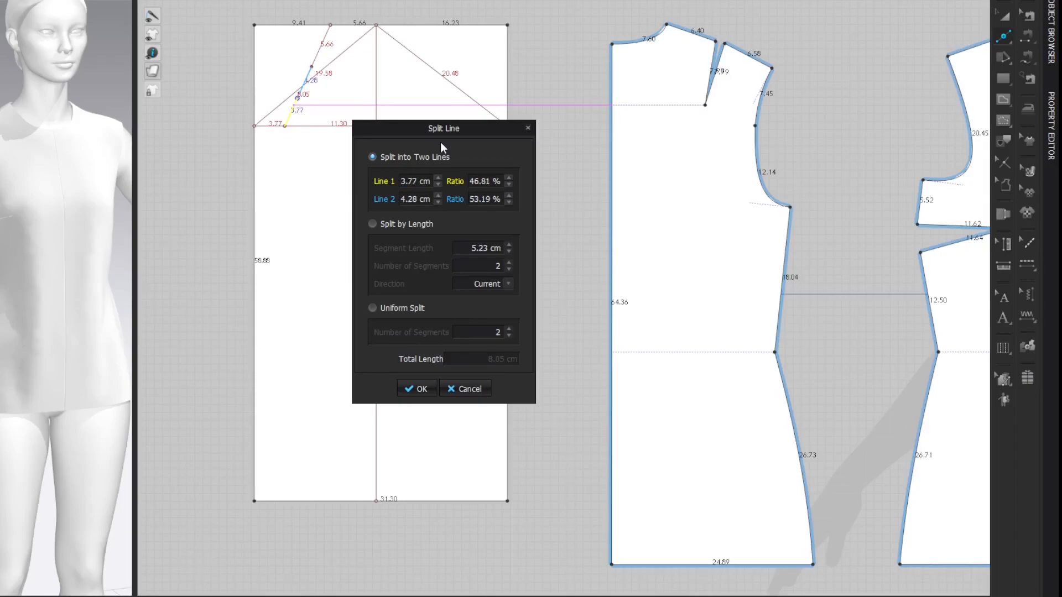
pyautogui.press('Return')
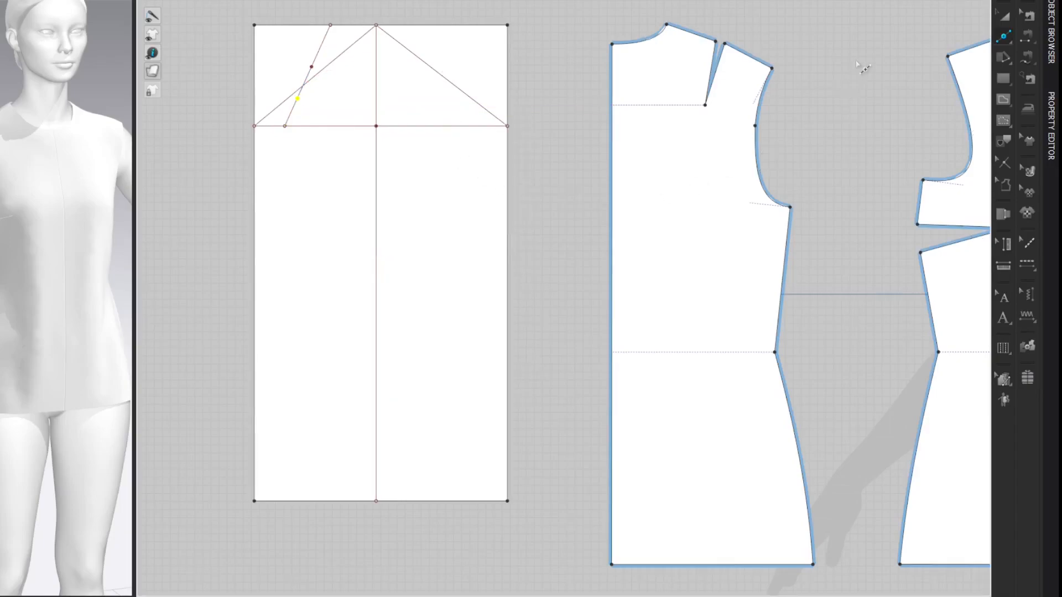
# - Add a 0.3 cm perpendicular internal line at the lower split point of the slanted line, extending outward from the sleeve centre
pyautogui.press('z')
pyautogui.rightClick(298, 99)
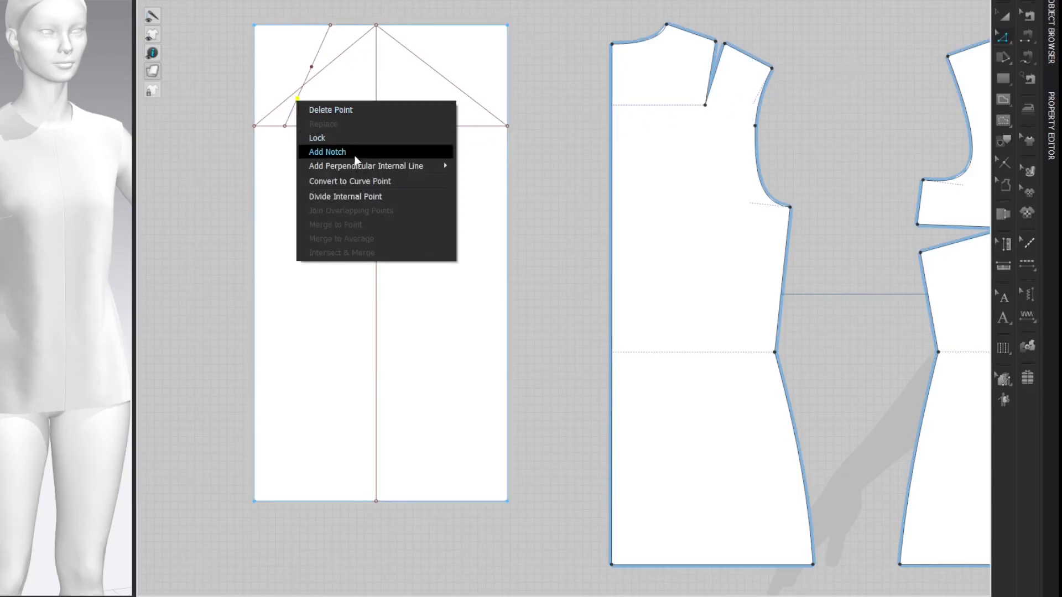
pyautogui.moveTo(434, 168)
pyautogui.click(474, 194)
pyautogui.doubleClick(491, 232)
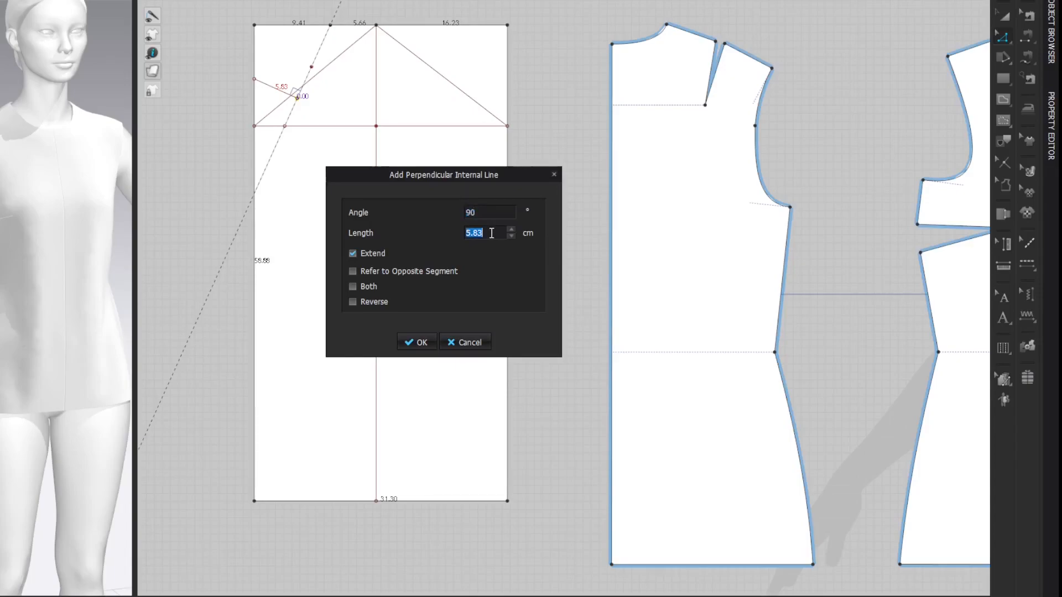
pyautogui.write('0.3')
pyautogui.press('Return')
pyautogui.click(888, 66)
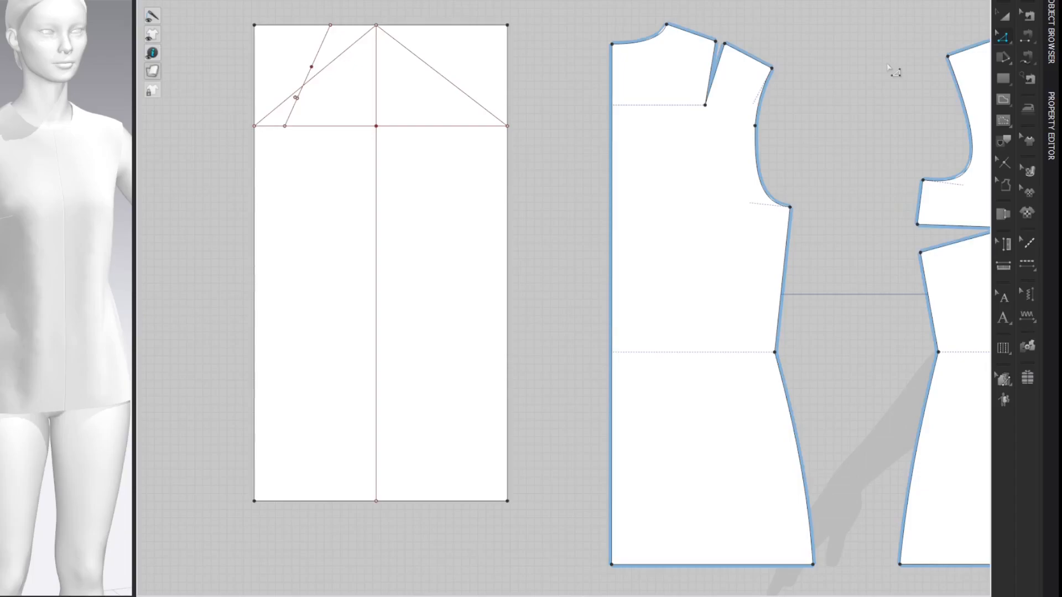
# - Draw an internal line from the top centre point to the horizontal line's left end and start bending it into a curve
pyautogui.scroll(5, 571, 31)
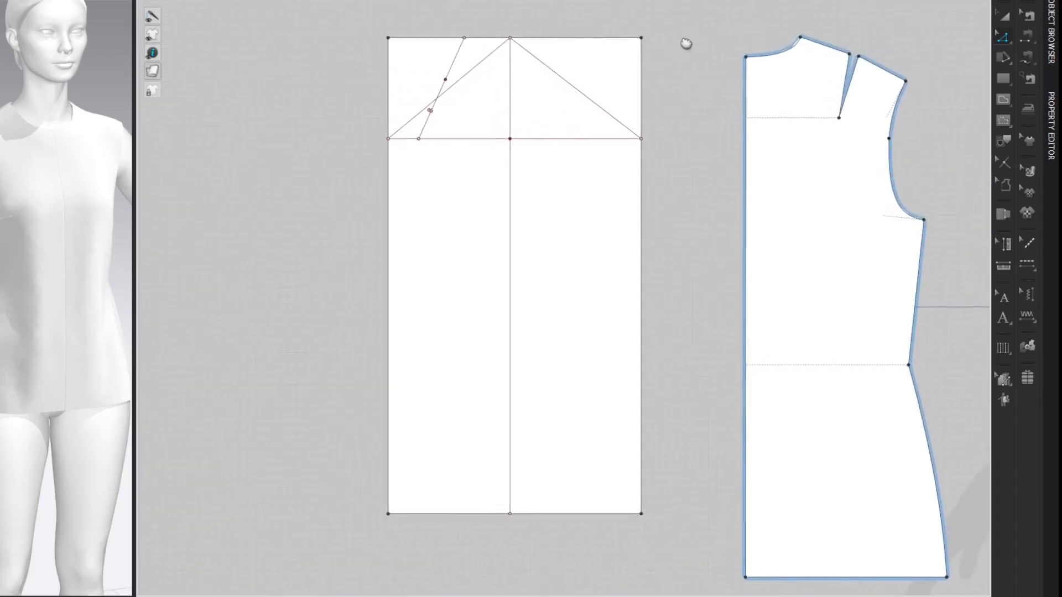
pyautogui.moveTo(662, 44); pyautogui.dragTo(828, 45, button='middle')
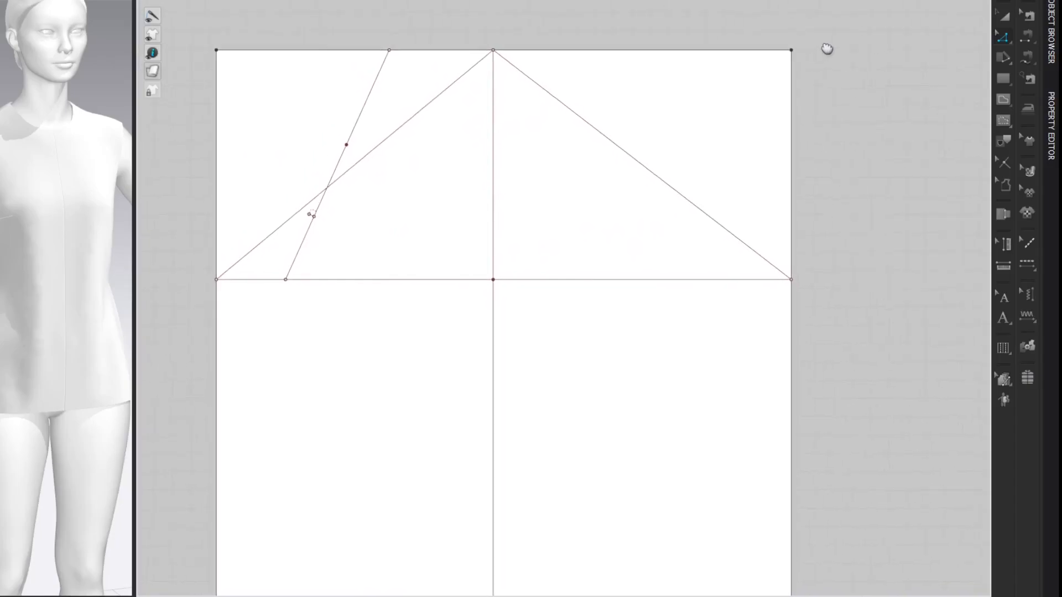
pyautogui.press('g')
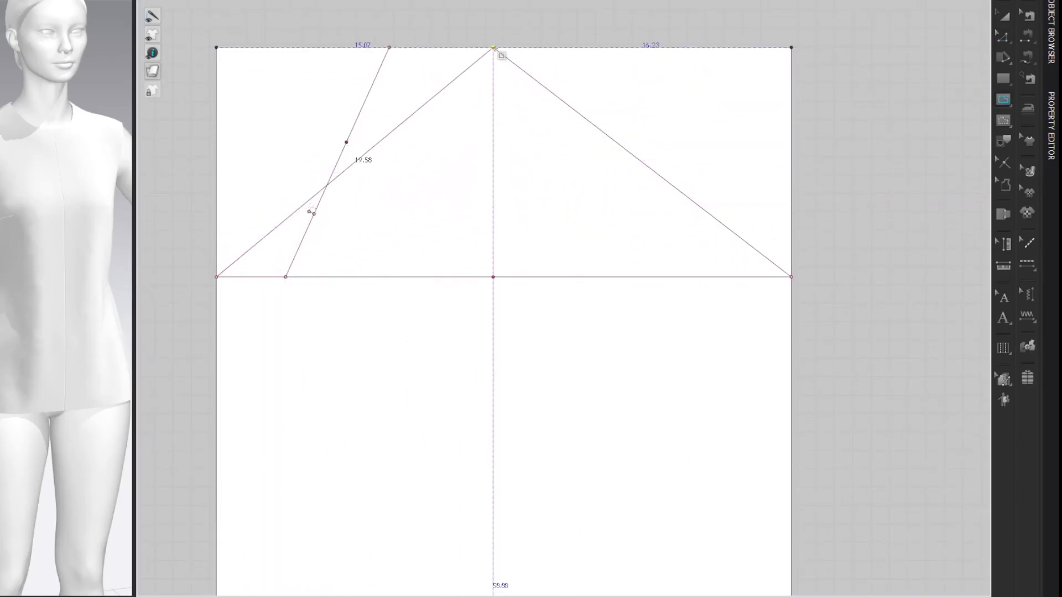
pyautogui.press('c')
pyautogui.moveTo(410, 123); pyautogui.dragTo(378, 89)
# - Shape the left sleeve cap curve with its handles so it follows the upper split point and the short perpendicular's outer end
pyautogui.press('z')
pyautogui.moveTo(394, 59)
pyautogui.mouseDown()
pyautogui.moveTo(381, 46)
pyautogui.moveTo(389, 54)
pyautogui.mouseUp()
pyautogui.moveTo(302, 161); pyautogui.dragTo(373, 228)
pyautogui.moveTo(377, 47); pyautogui.dragTo(326, 49)
pyautogui.moveTo(364, 217); pyautogui.dragTo(381, 217)
pyautogui.moveTo(326, 48); pyautogui.dragTo(310, 48)
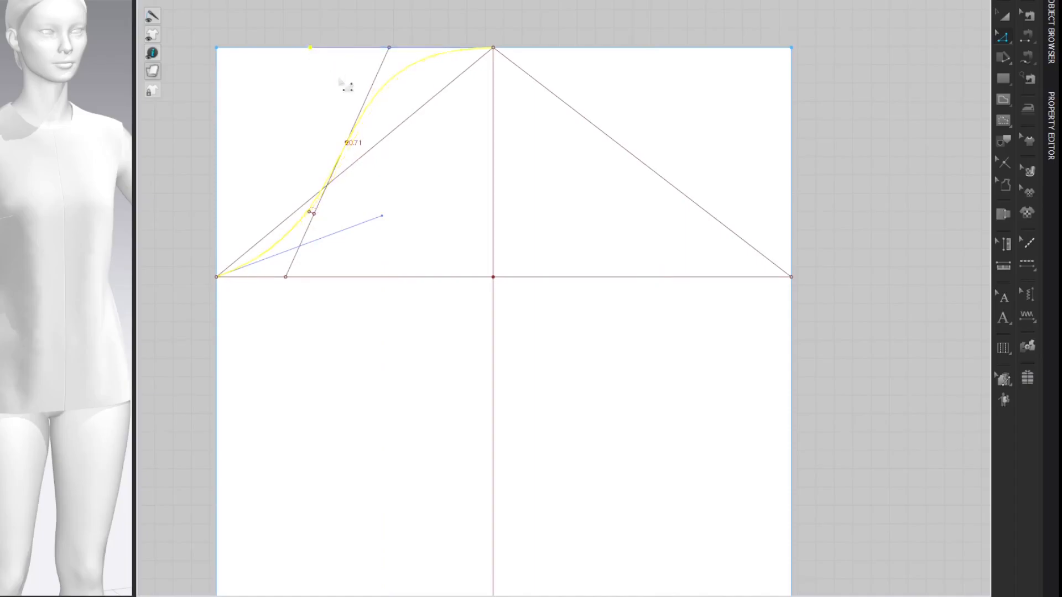
pyautogui.moveTo(383, 216); pyautogui.dragTo(386, 218)
pyautogui.moveTo(312, 52); pyautogui.dragTo(305, 50)
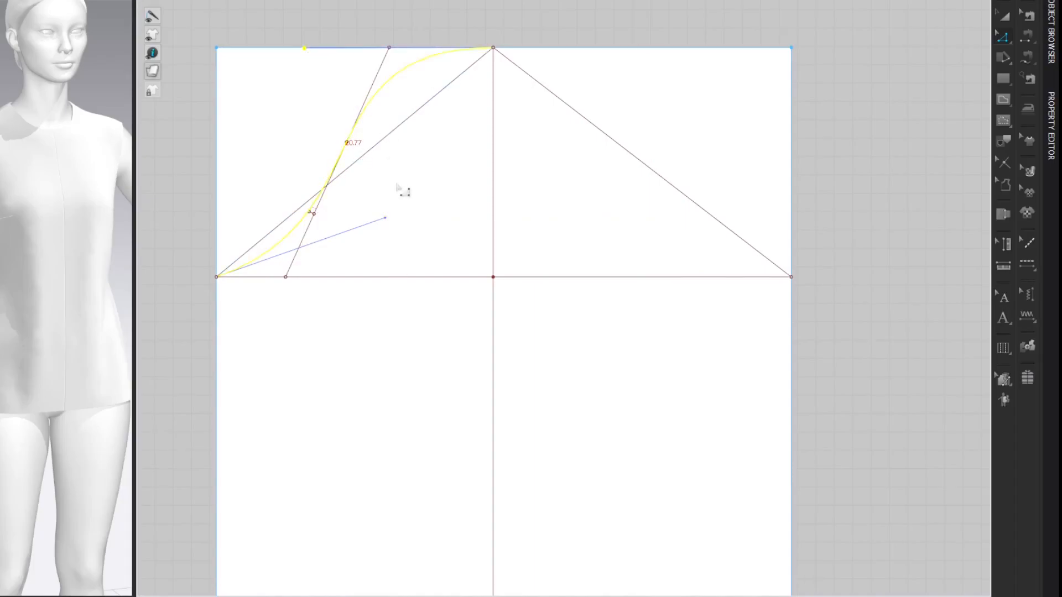
pyautogui.click(870, 42)
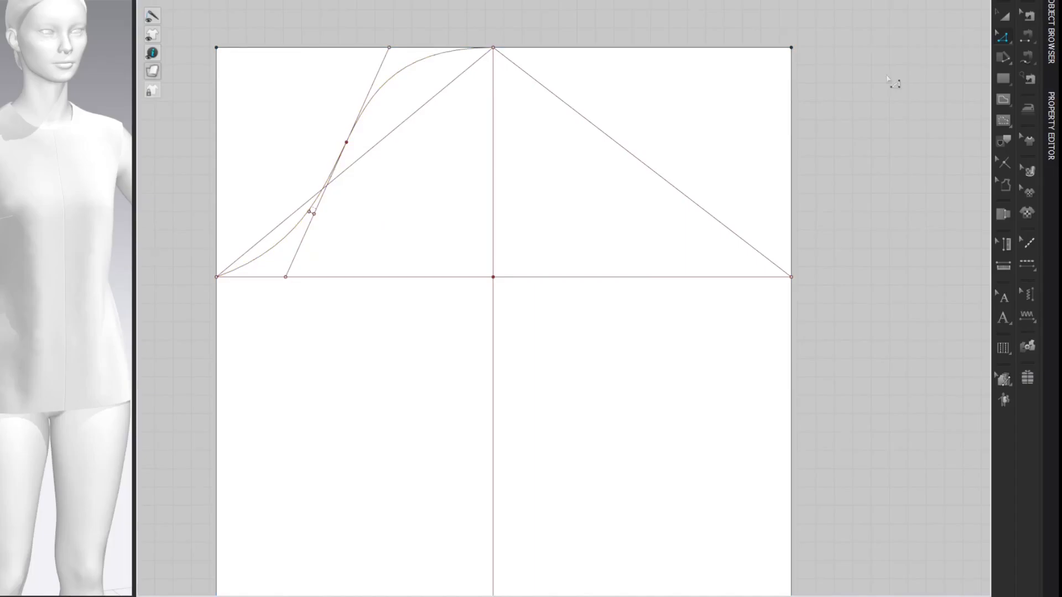
# - Split the right half of the horizontal line uniformly into 3 segments, and delete the division point nearer the centre
pyautogui.click(734, 277)
pyautogui.moveTo(501, 135); pyautogui.dragTo(353, 133)
pyautogui.click(269, 309)
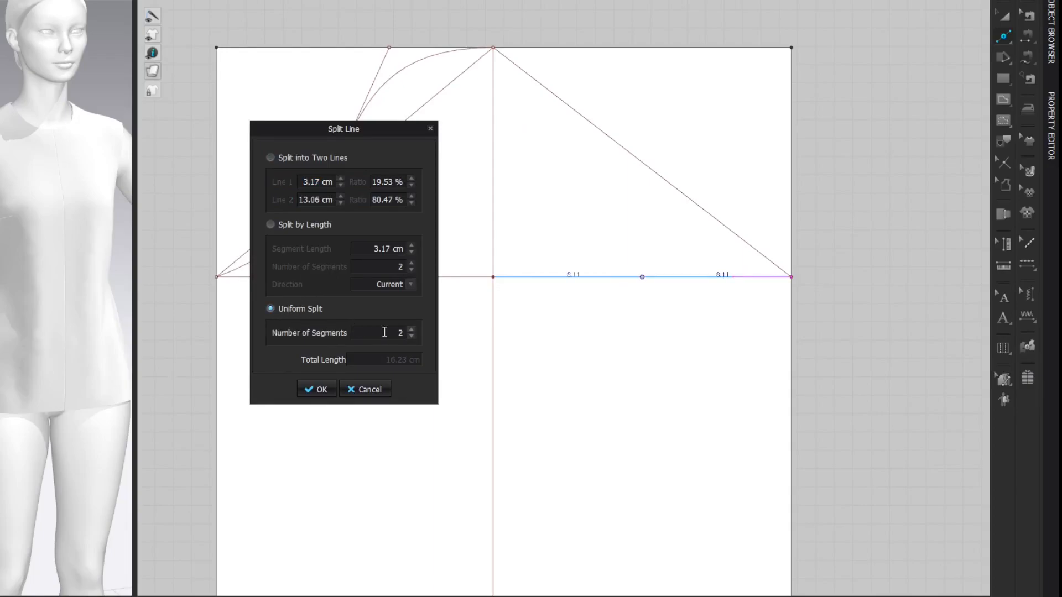
pyautogui.click(412, 330)
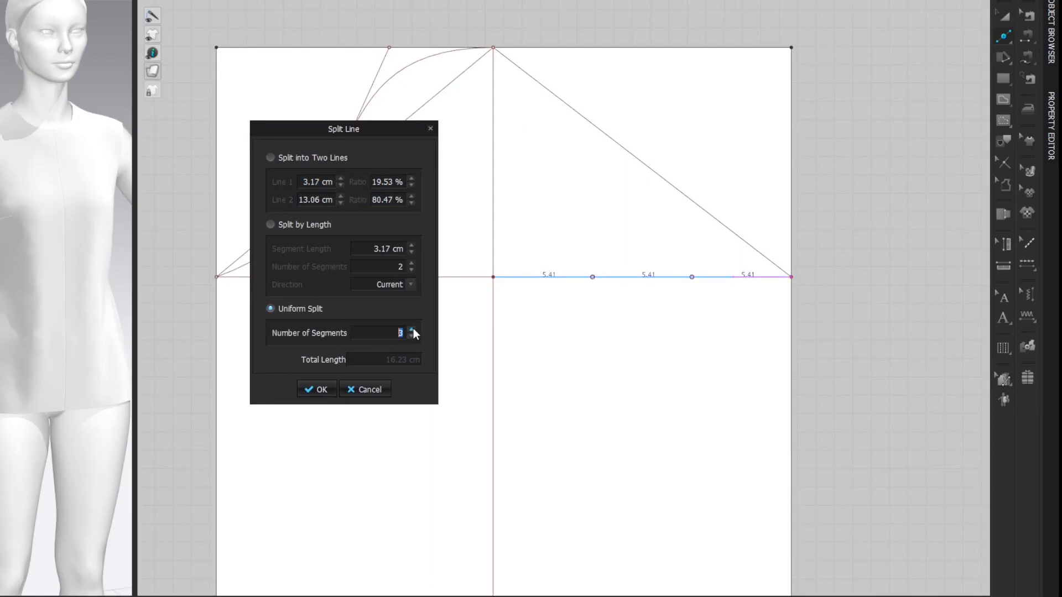
pyautogui.click(313, 390)
pyautogui.click(563, 348)
pyautogui.moveTo(560, 355); pyautogui.dragTo(625, 266)
pyautogui.press('Delete')
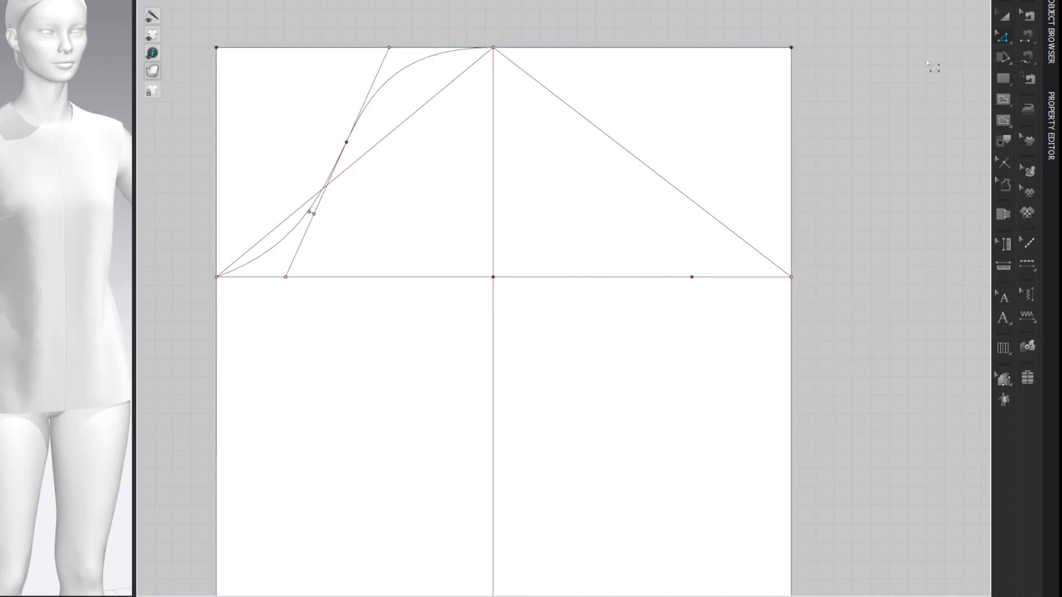
pyautogui.moveTo(678, 258); pyautogui.dragTo(852, 314)
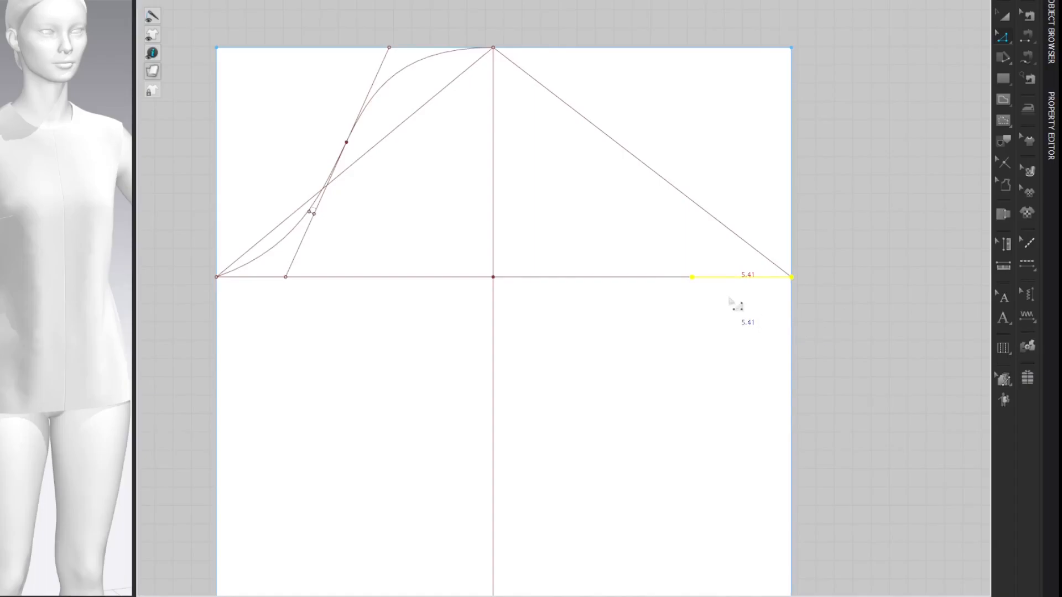
pyautogui.click(943, 84)
# - Split the top edge to the right of the centre line at 5.41 cm from the centre point
pyautogui.hotkey('shift', 'z')
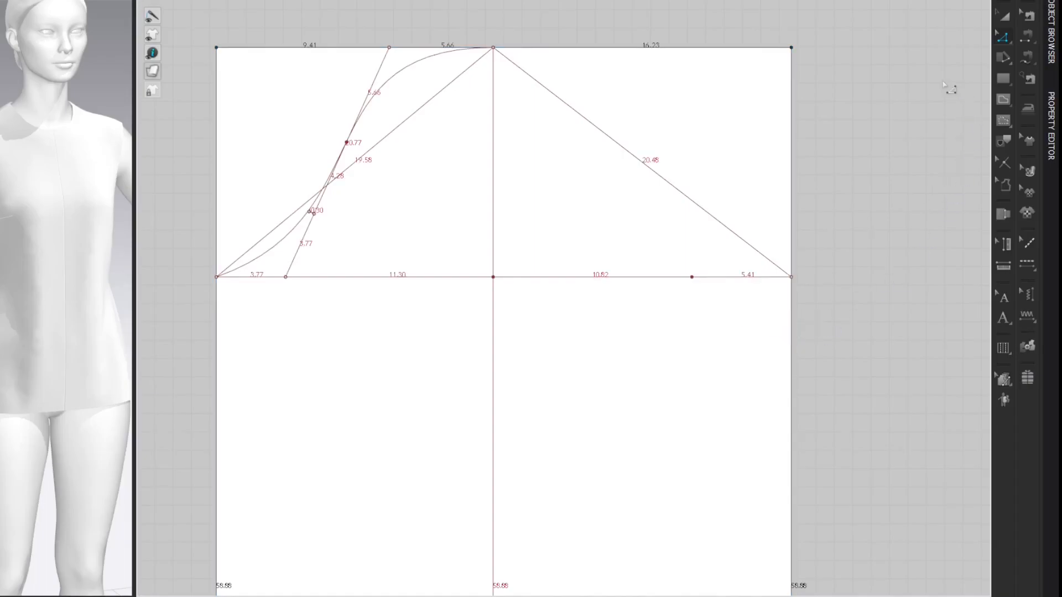
pyautogui.click(570, 50)
pyautogui.write('5.41')
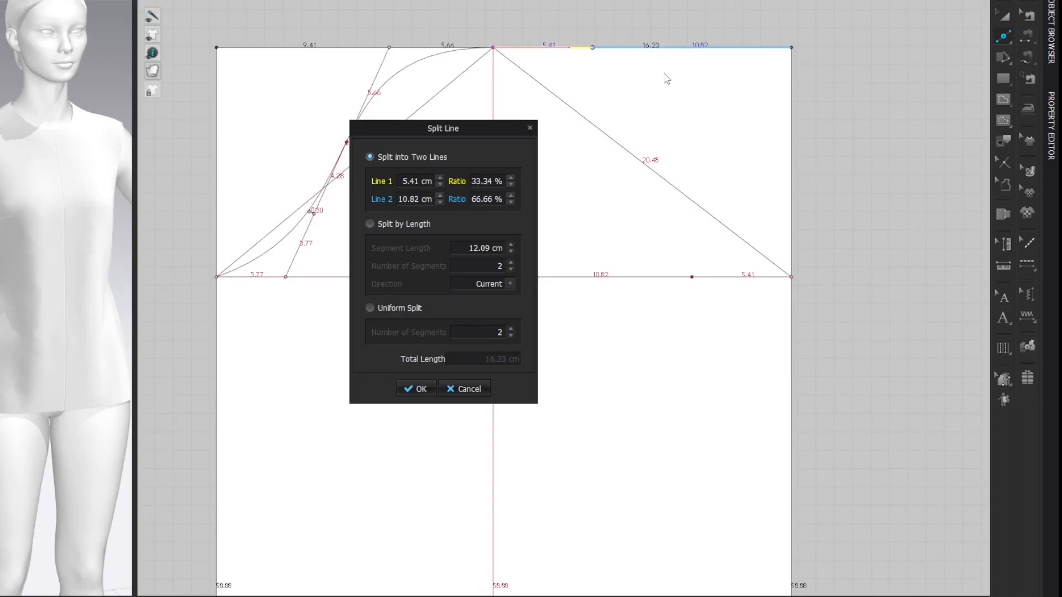
pyautogui.press('Return')
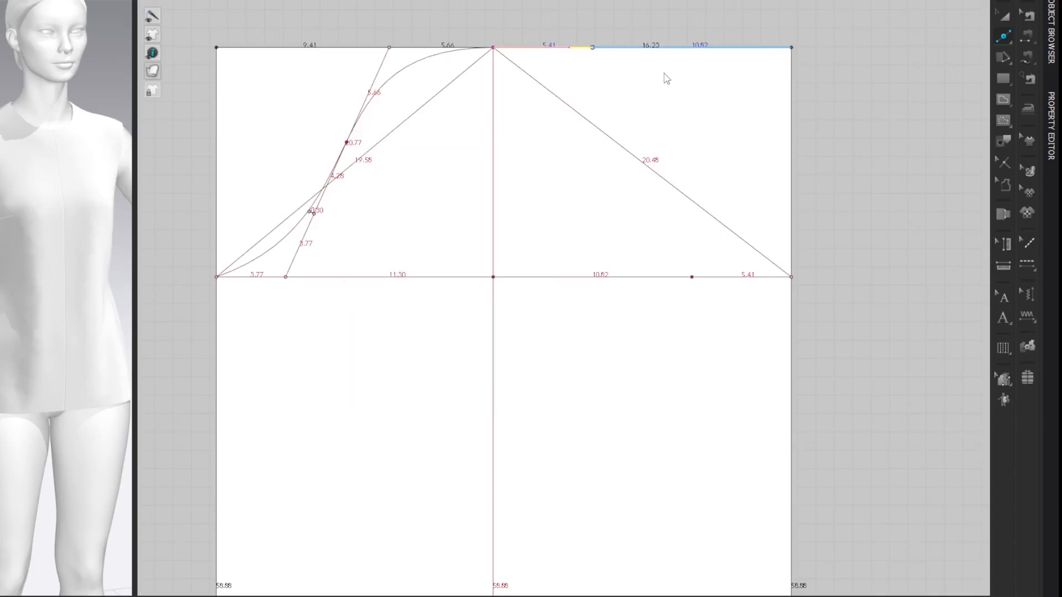
pyautogui.press('z')
pyautogui.click(906, 87)
# - Draw a slanted internal line from the new top-edge point to the outer third point on the horizontal line
pyautogui.press('g')
pyautogui.click(593, 47)
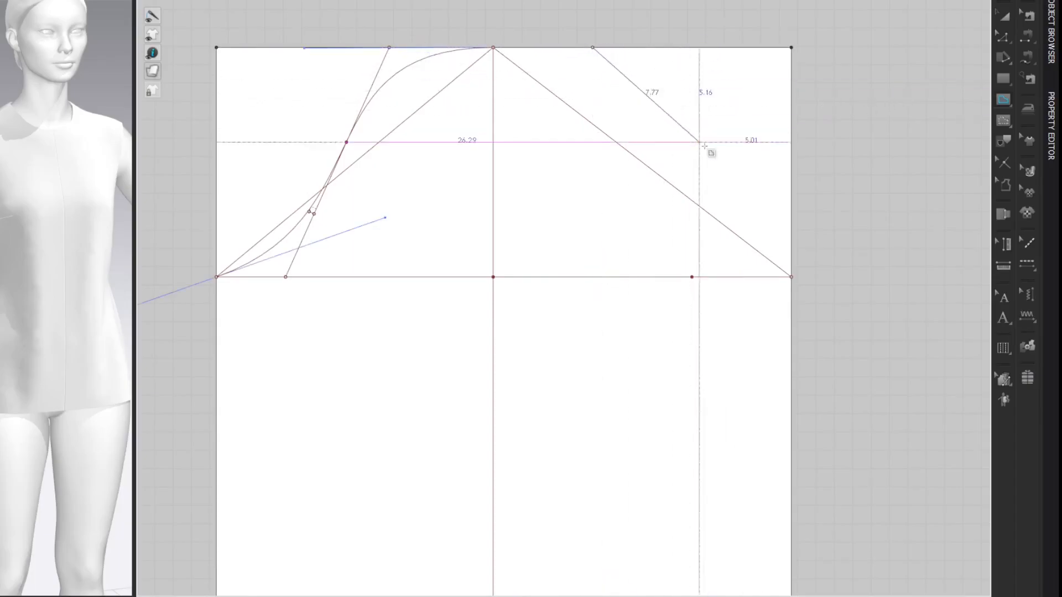
pyautogui.click(692, 277)
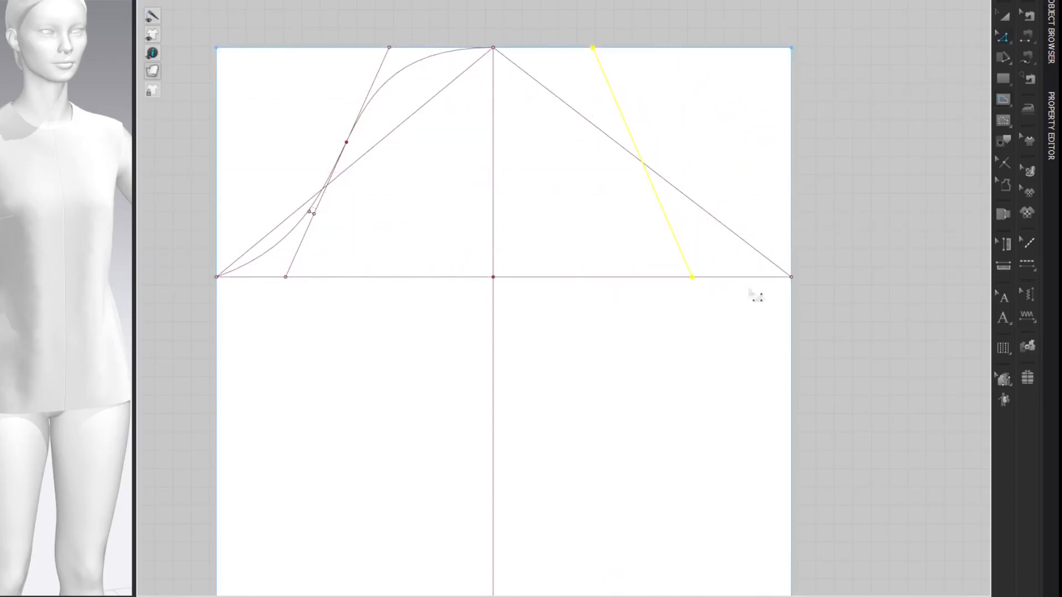
pyautogui.click(842, 88)
# - Split the right slanted internal line 5.41 cm from its upper end
pyautogui.hotkey('shift', 'z')
pyautogui.press('x')
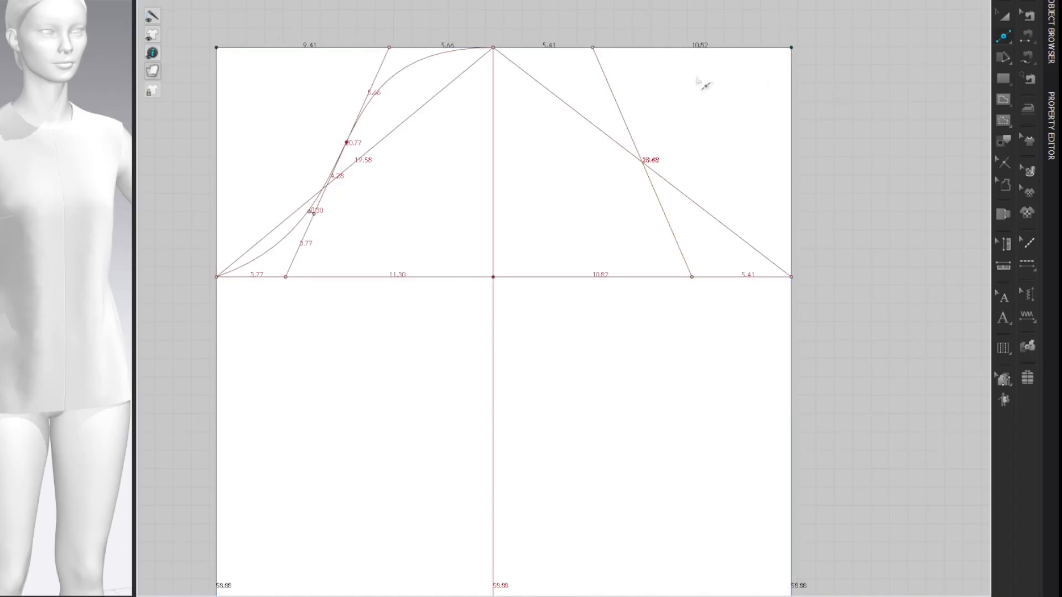
pyautogui.rightClick(607, 79)
pyautogui.write('5.41')
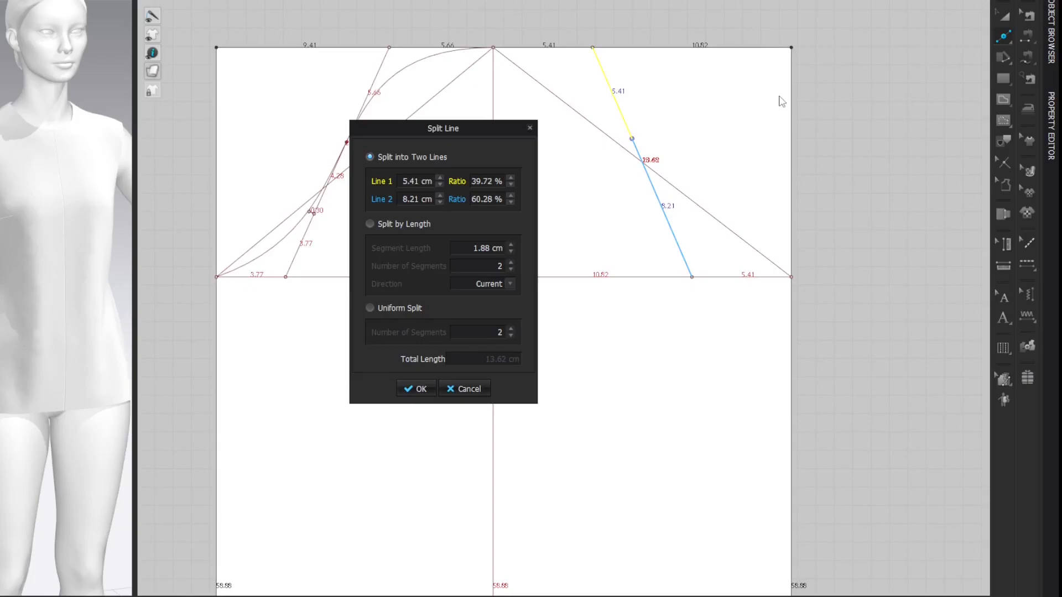
pyautogui.press('Return')
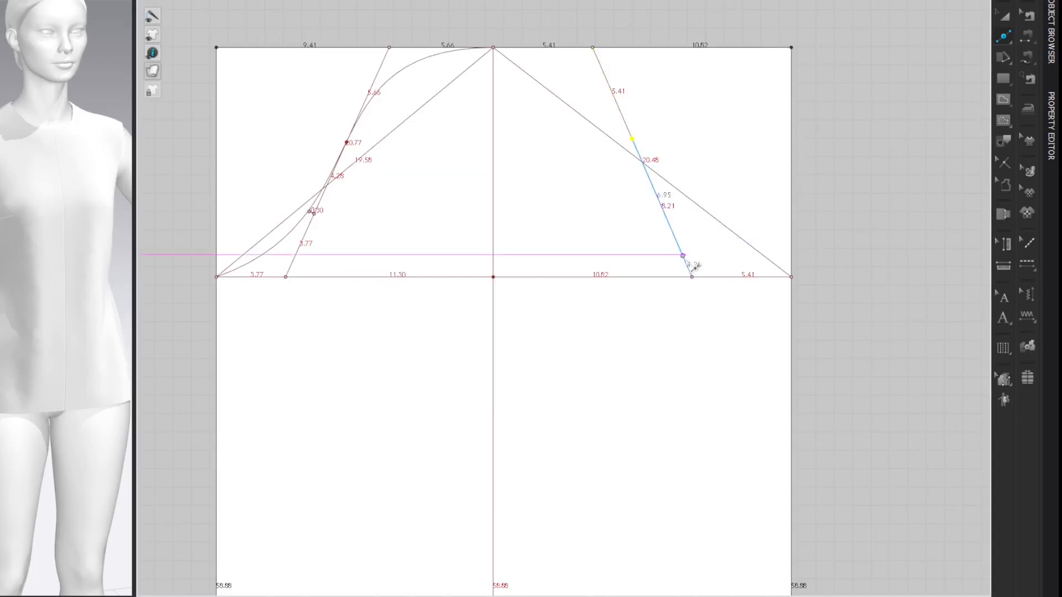
# - Split the lower part of the right slanted line 5.41 cm from its lower end
pyautogui.click(680, 249)
pyautogui.write('5.41')
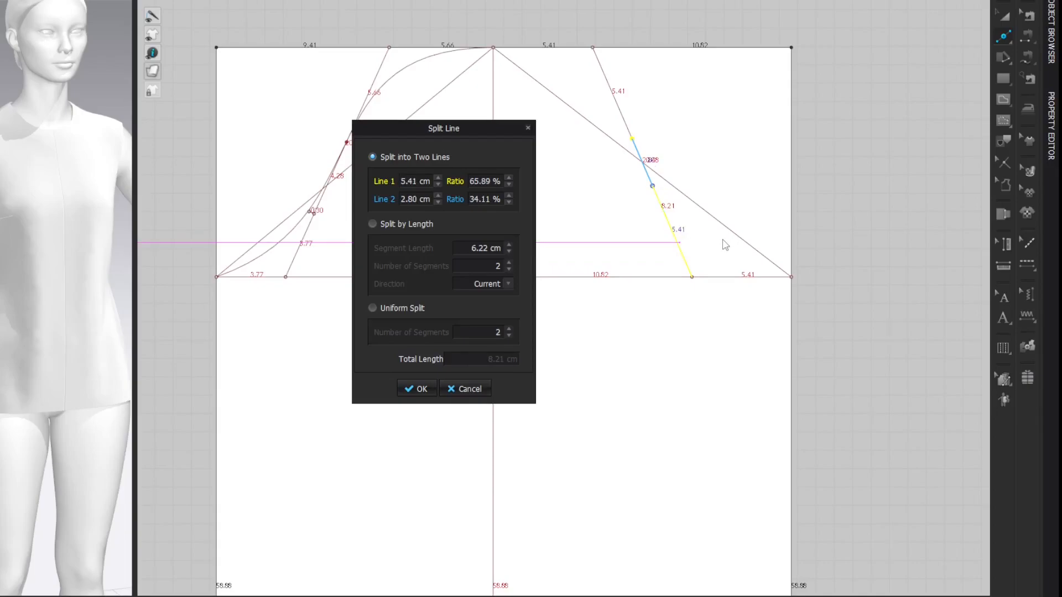
pyautogui.press('Return')
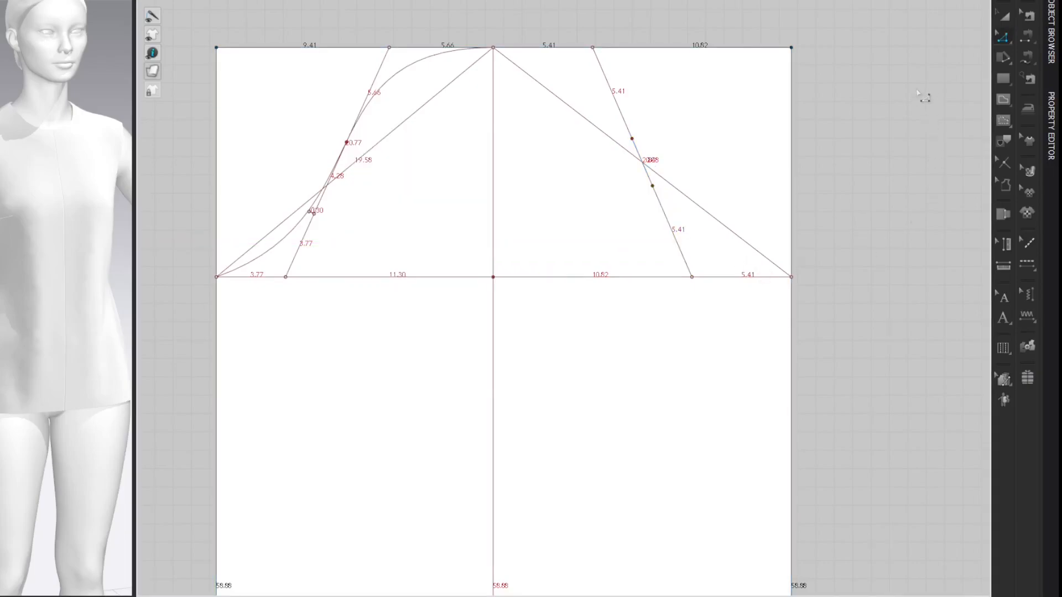
pyautogui.click(917, 90)
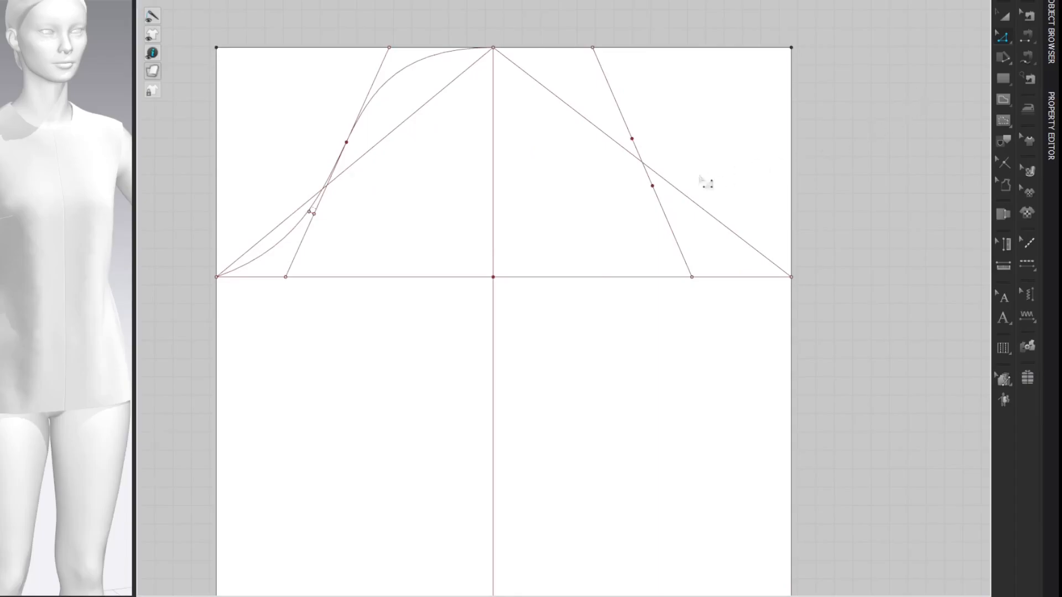
# - Add a reversed 0.3 cm local perpendicular internal line at the right slanted line's lower split point, without extending it
pyautogui.rightClick(653, 187)
pyautogui.moveTo(698, 253)
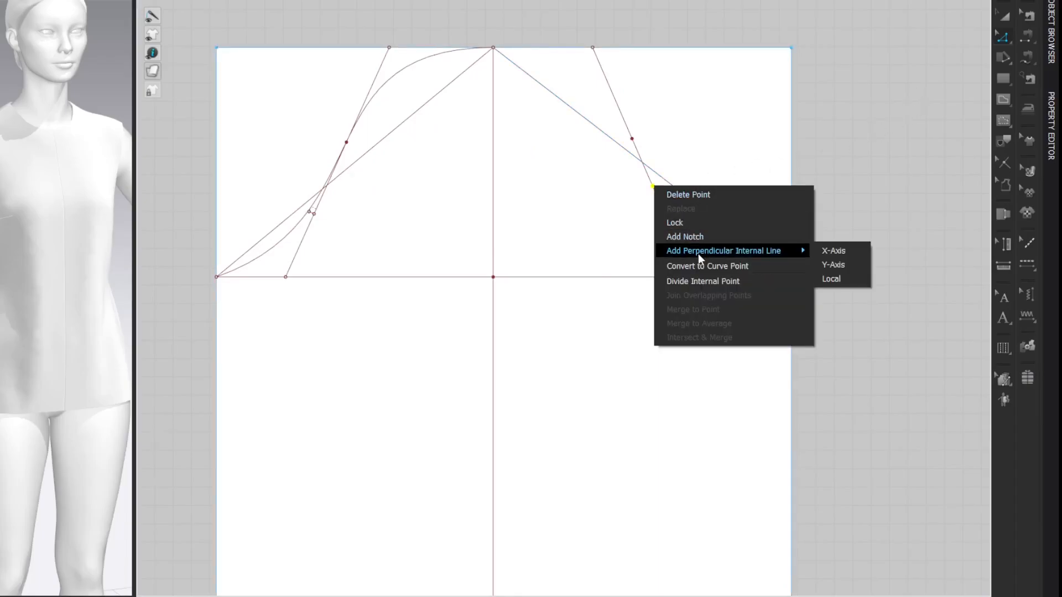
pyautogui.click(825, 278)
pyautogui.click(352, 302)
pyautogui.doubleClick(496, 229)
pyautogui.write('4.8')
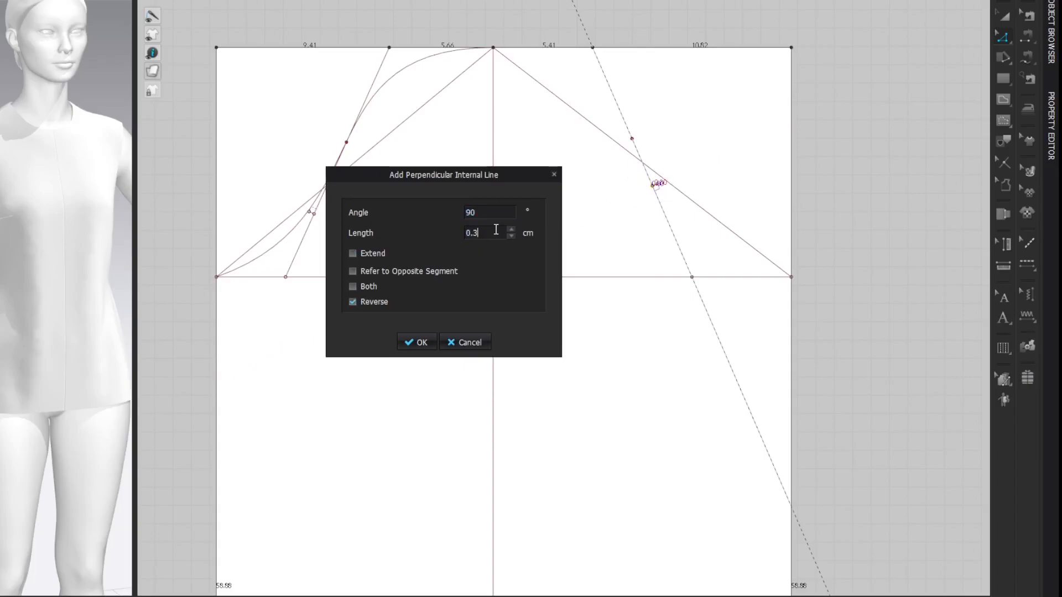
pyautogui.press('Return')
pyautogui.click(932, 83)
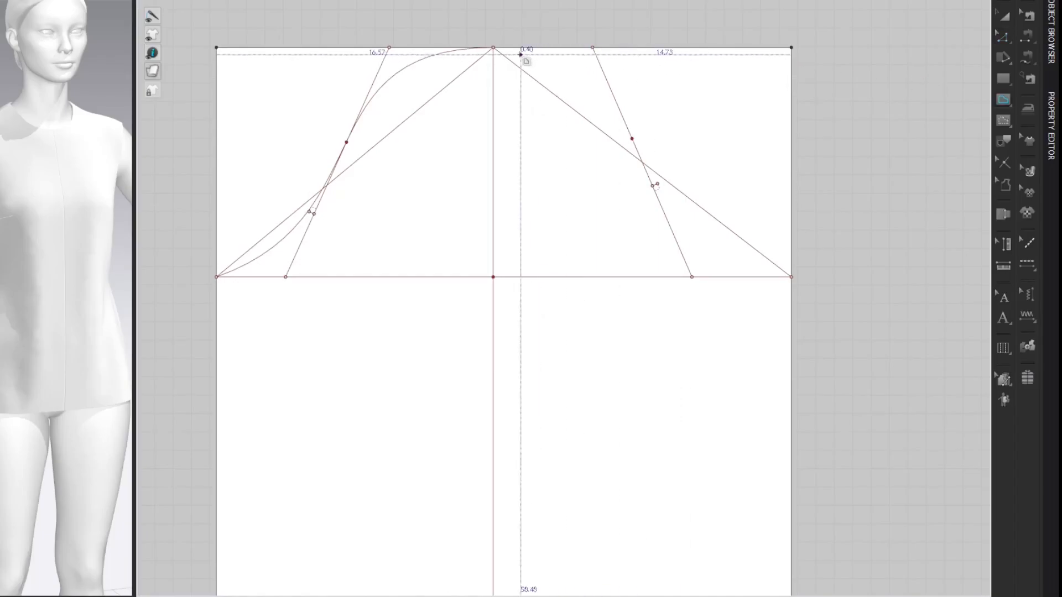
# - Draw an internal line from the top centre point to the horizontal line's right end and bend it into an S-curve
pyautogui.click(494, 47)
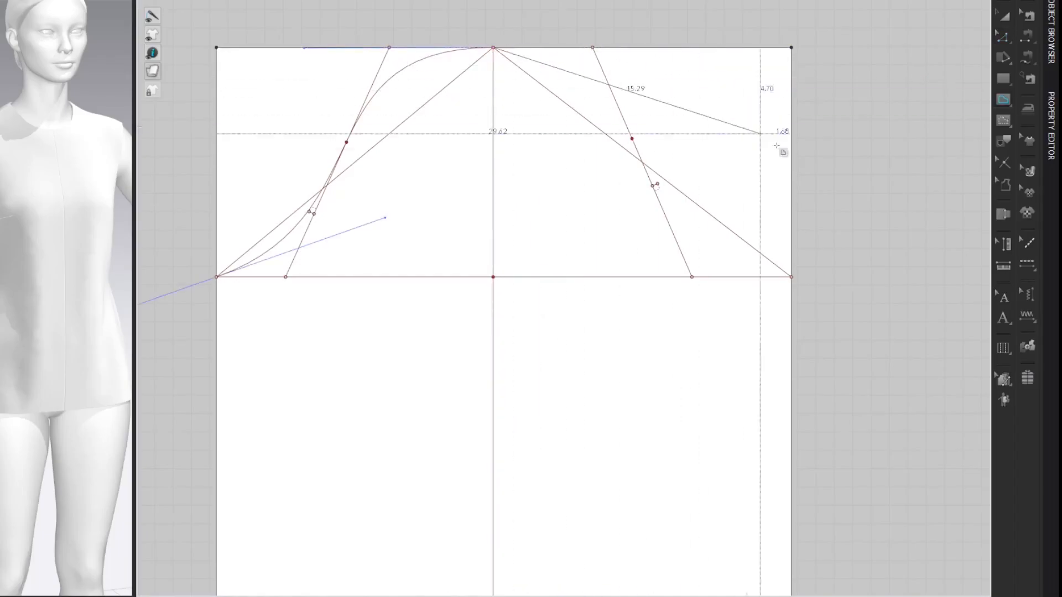
pyautogui.click(791, 276)
pyautogui.press('c')
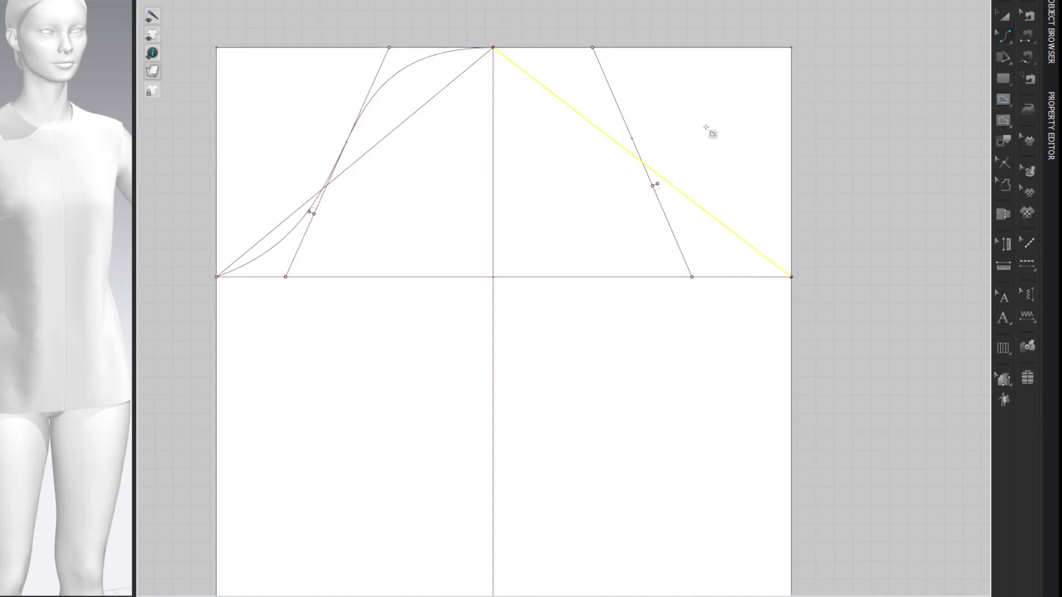
pyautogui.moveTo(597, 131); pyautogui.dragTo(653, 59)
pyautogui.moveTo(718, 161); pyautogui.dragTo(614, 222)
# - Refine the right sleeve cap curve's handles so it follows the split point and the short perpendicular's outer end
pyautogui.moveTo(647, 56); pyautogui.dragTo(663, 58)
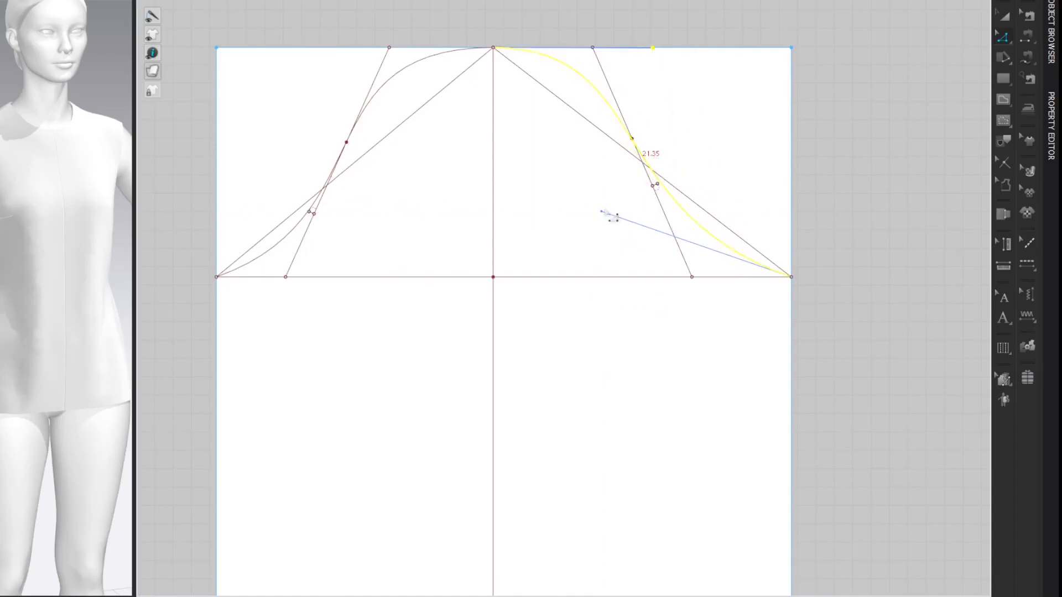
pyautogui.moveTo(610, 220); pyautogui.dragTo(616, 237)
pyautogui.moveTo(658, 52); pyautogui.dragTo(672, 58)
pyautogui.moveTo(612, 235); pyautogui.dragTo(610, 241)
pyautogui.moveTo(672, 53); pyautogui.dragTo(678, 59)
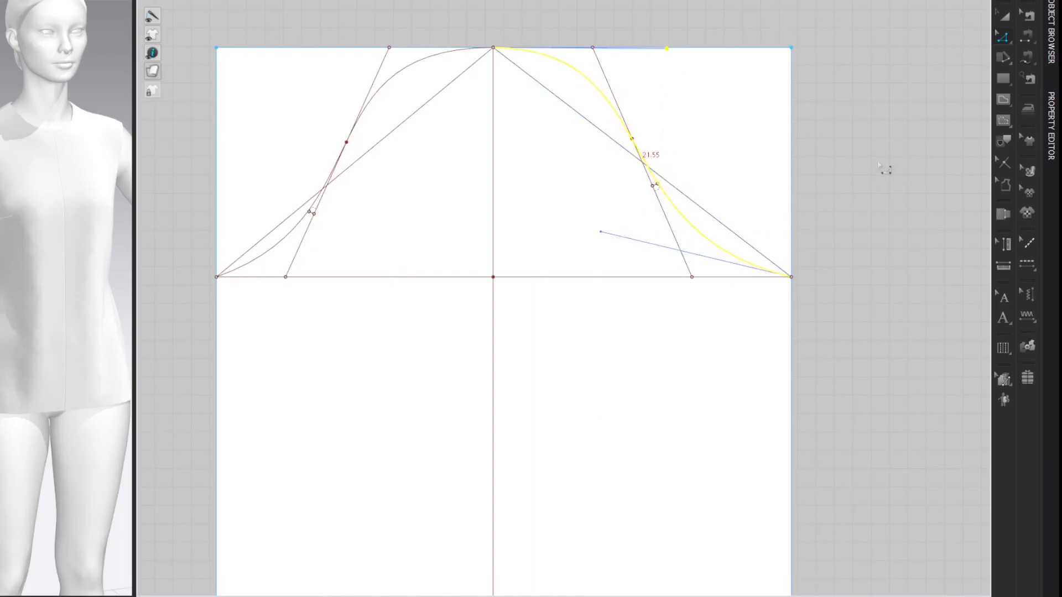
pyautogui.click(910, 51)
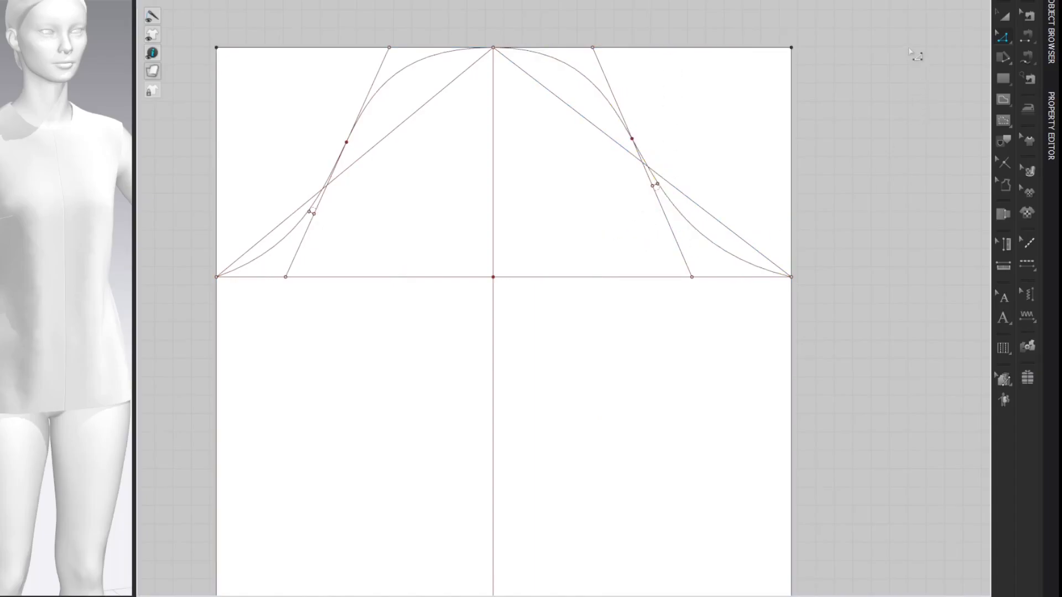
# - Move the sleeve draft beside the archived bodice draft, away from the bodice patterns, and archive it
pyautogui.scroll(-5, 910, 51)
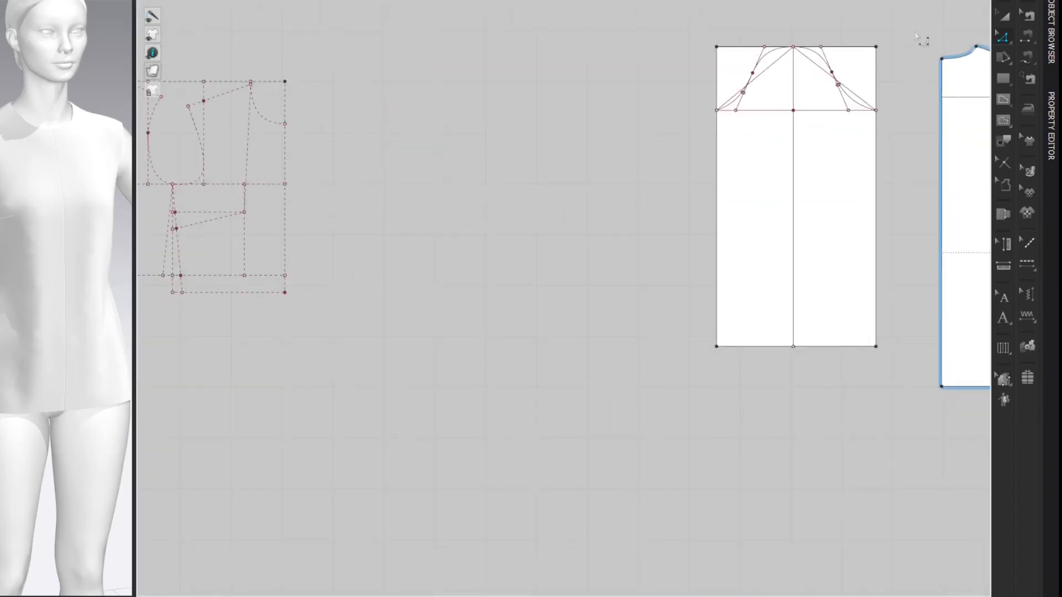
pyautogui.moveTo(923, 36); pyautogui.dragTo(634, 53, button='right')
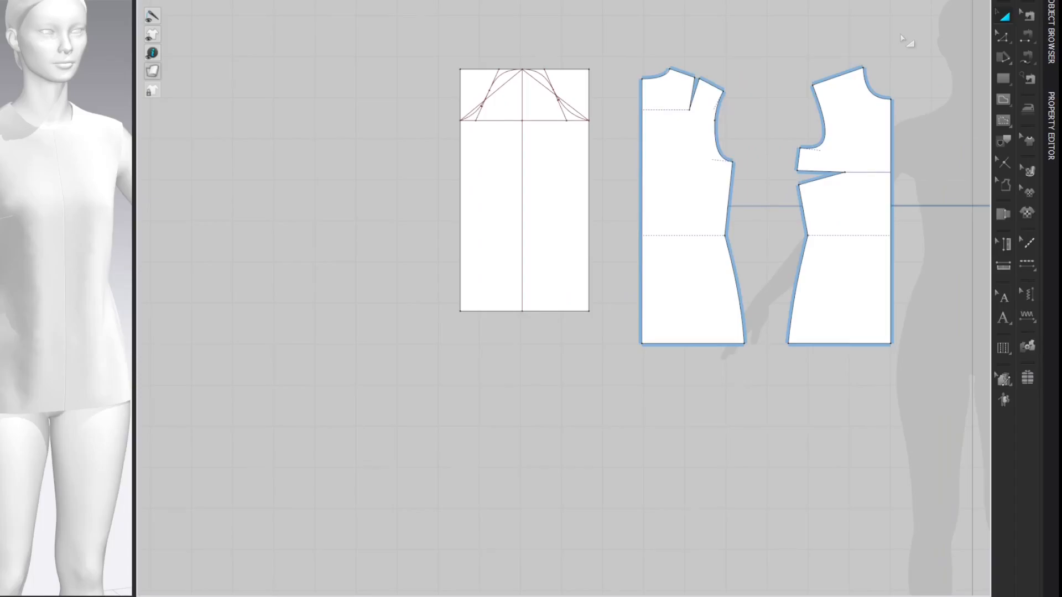
pyautogui.scroll(-3, 924, 113)
pyautogui.scroll(-2, 849, 138)
pyautogui.moveTo(721, 147); pyautogui.dragTo(551, 155)
pyautogui.moveTo(619, 52); pyautogui.dragTo(341, 282)
pyautogui.moveTo(553, 162); pyautogui.dragTo(474, 166)
pyautogui.click(543, 138)
pyautogui.rightClick(479, 163)
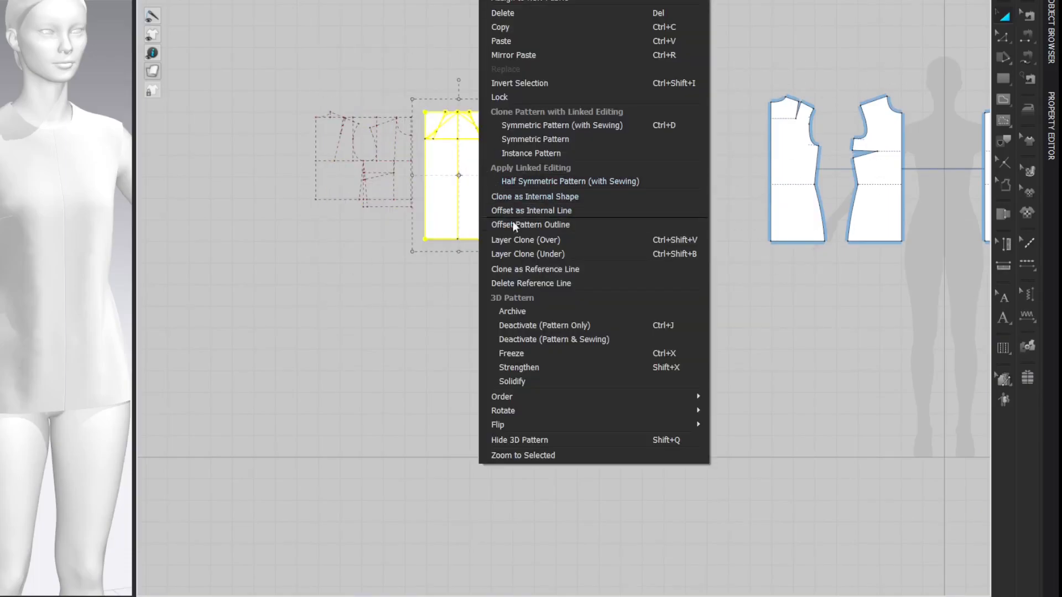
pyautogui.click(503, 310)
pyautogui.scroll(8, 573, 140)
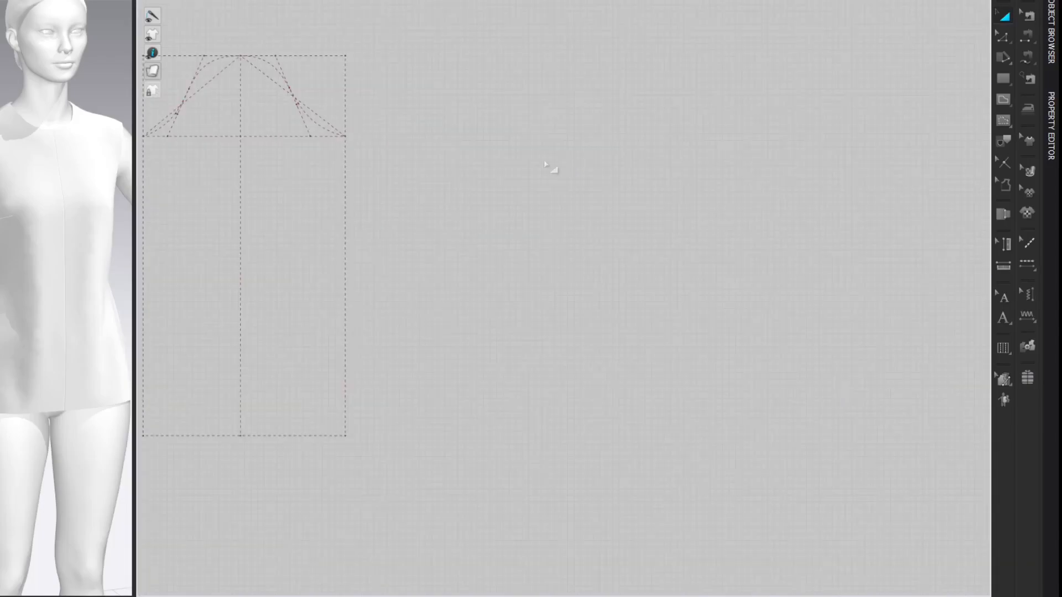
# - Trace the archived sleeve outline with its internal lines as a new pattern and place it beside the back bodice
pyautogui.moveTo(584, 165); pyautogui.dragTo(648, 162, button='middle')
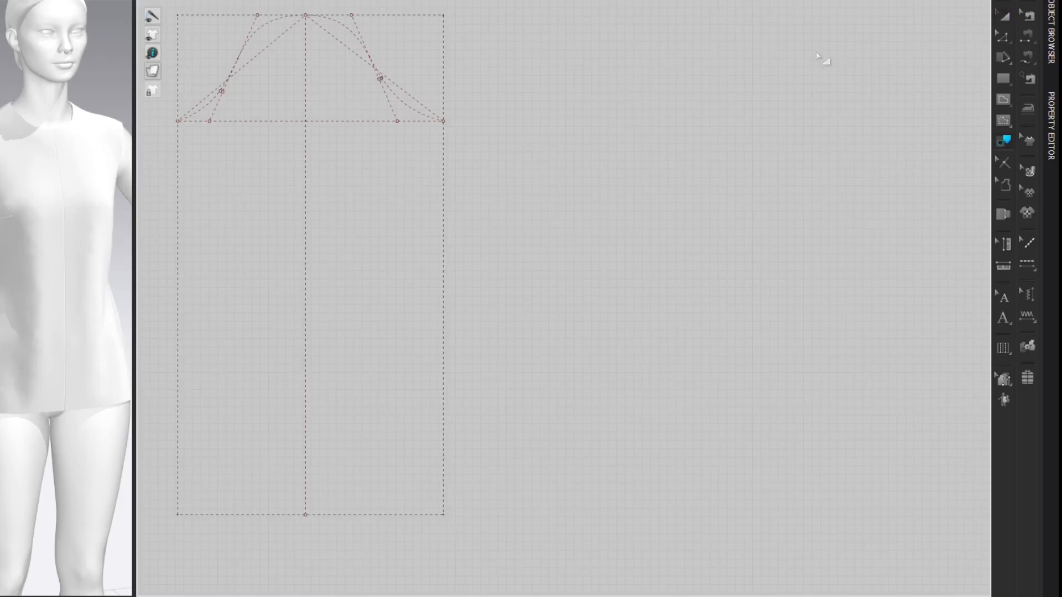
pyautogui.click(446, 204)
pyautogui.keyDown('shift'); pyautogui.click(387, 516); pyautogui.keyUp('shift')
pyautogui.rightClick(445, 186)
pyautogui.click(491, 190)
pyautogui.moveTo(835, 230); pyautogui.dragTo(393, 237, button='middle')
pyautogui.moveTo(563, 231); pyautogui.dragTo(486, 315, button='middle')
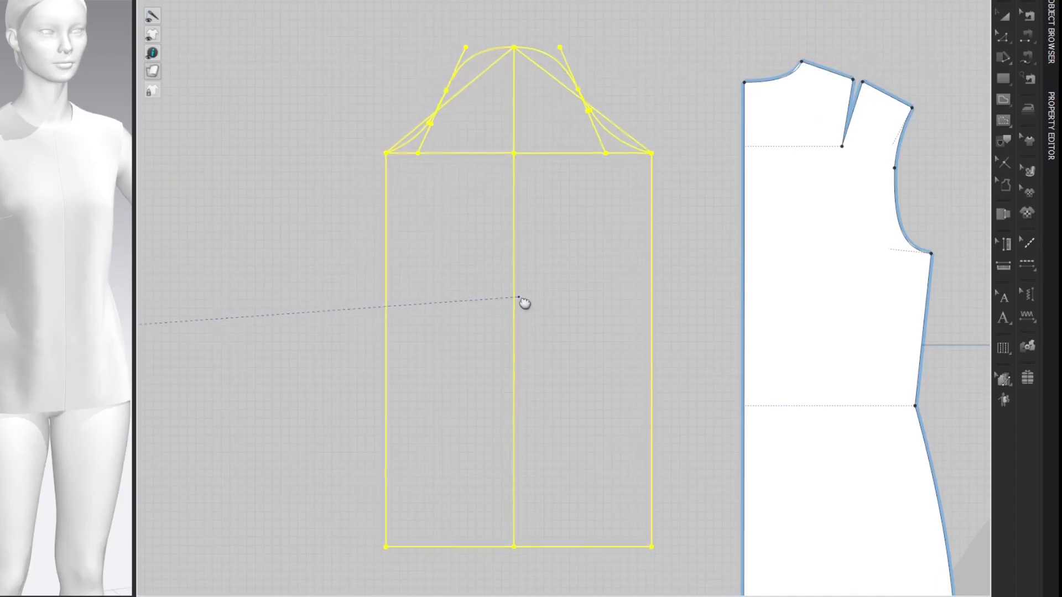
pyautogui.click(523, 306)
# - Delete the vertical centre line, the horizontal cap base line and the right slanted guide line from the traced sleeve
pyautogui.moveTo(686, 139); pyautogui.dragTo(641, 104, button='middle')
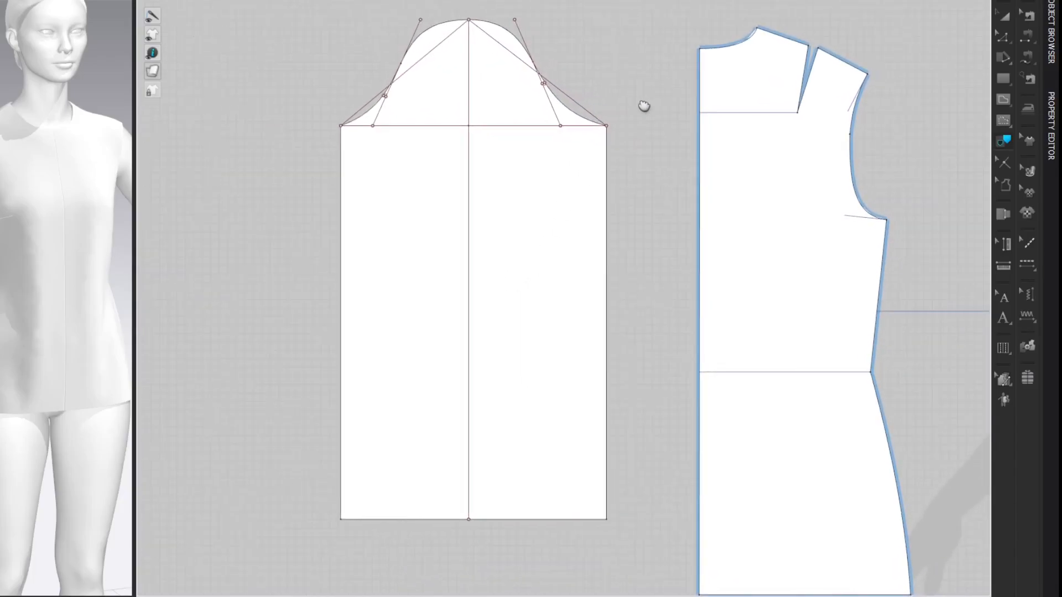
pyautogui.press('z')
pyautogui.click(475, 251)
pyautogui.press('Delete')
pyautogui.click(520, 126)
pyautogui.press('Delete')
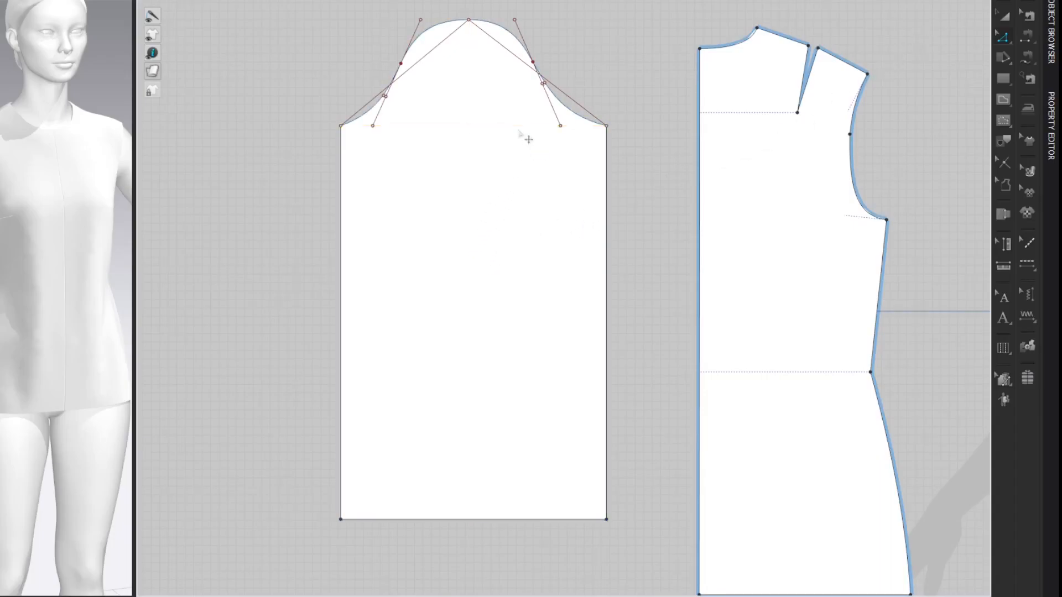
pyautogui.click(562, 125)
pyautogui.press('Delete')
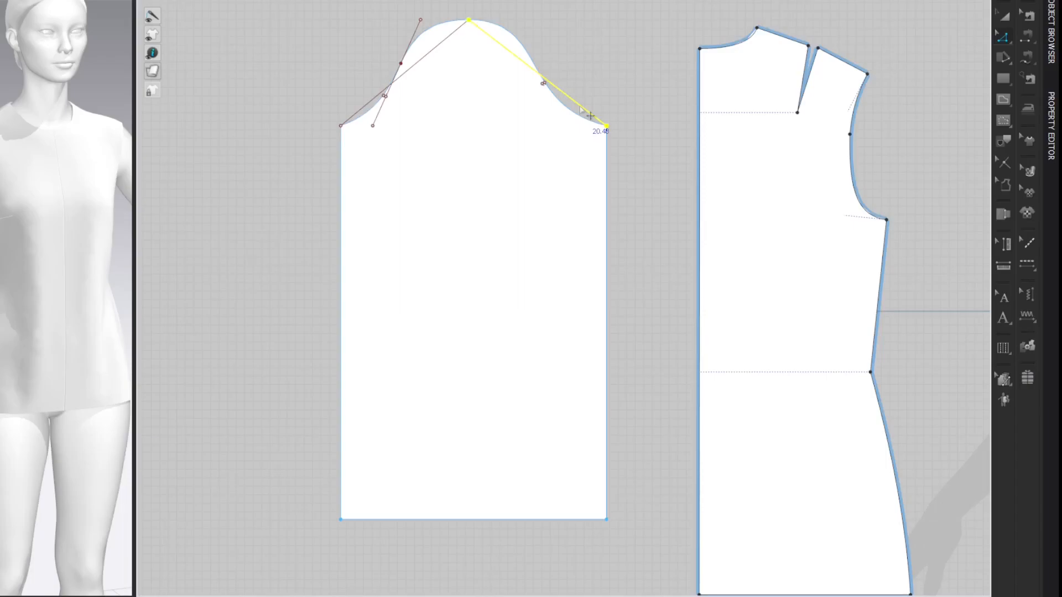
# - Delete the left slanted guide line, both cap diagonals and the short perpendicular lines from the sleeve
pyautogui.click(377, 123)
pyautogui.press('Delete')
pyautogui.click(418, 65)
pyautogui.press('Delete')
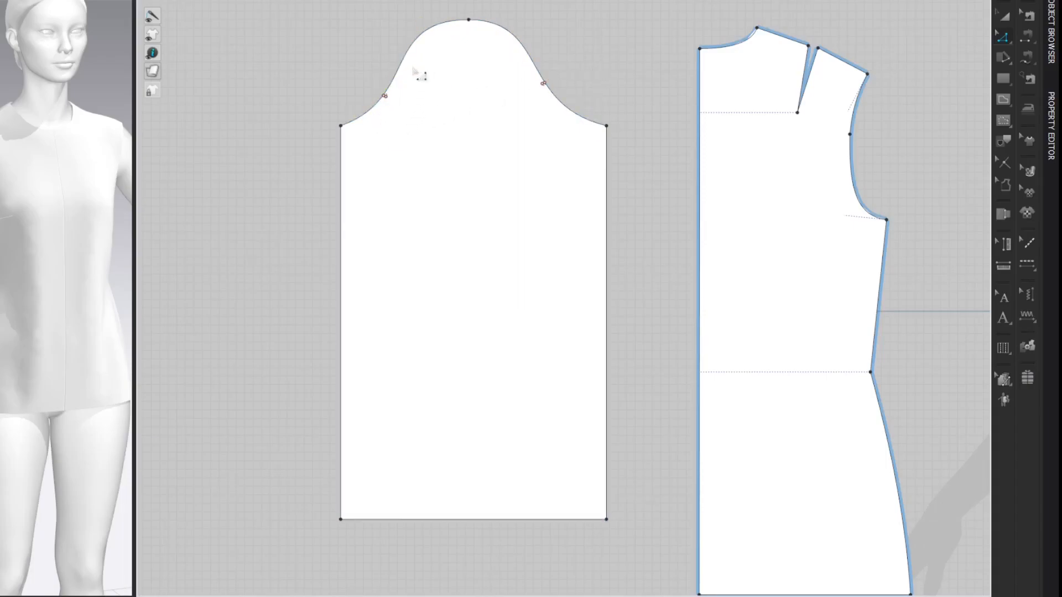
pyautogui.click(569, 121)
pyautogui.press('Delete')
pyautogui.click(567, 118)
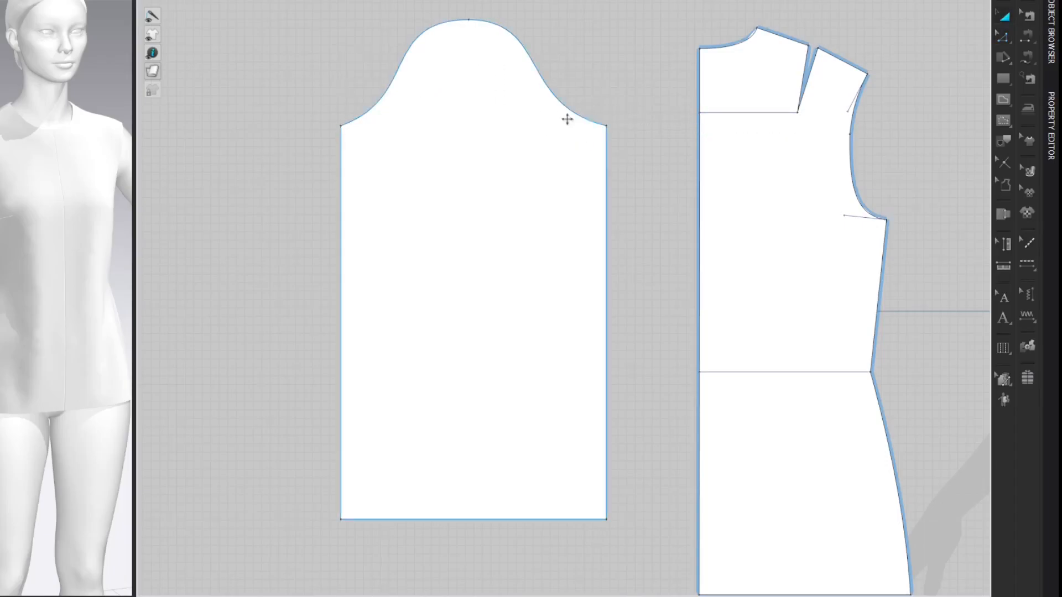
pyautogui.hotkey('shift', 'l')
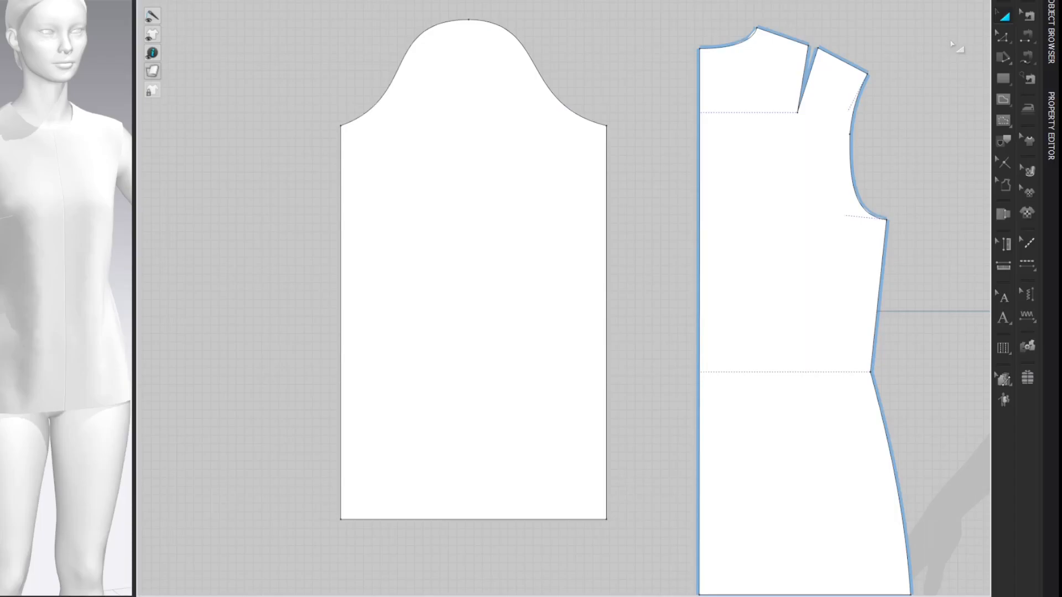
# - Add a notch on each sleeve cap curve, 14 cm from the cap's top point
pyautogui.click(1002, 163)
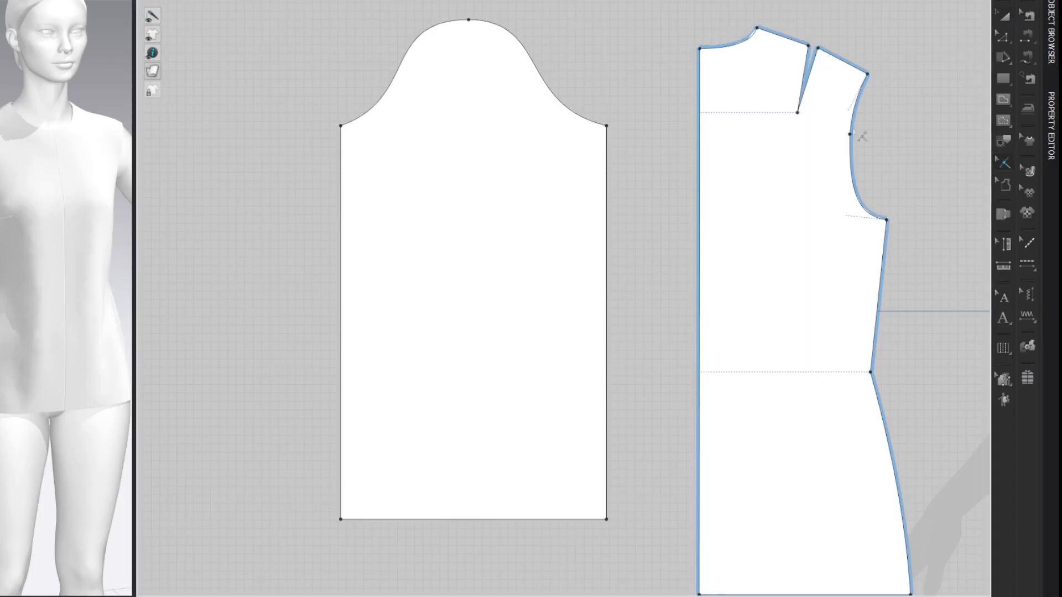
pyautogui.rightClick(516, 39)
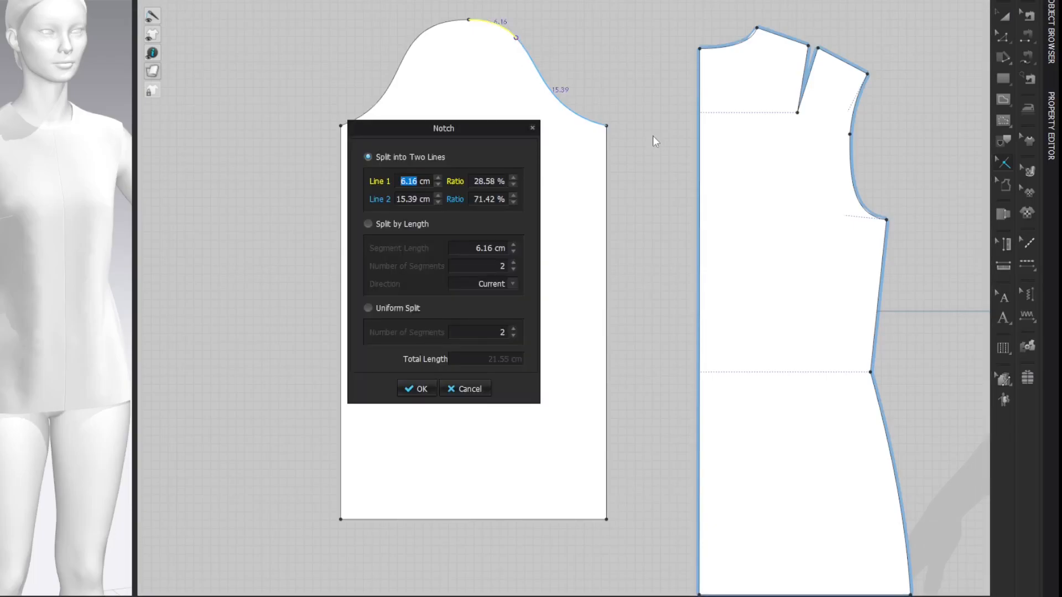
pyautogui.write('14')
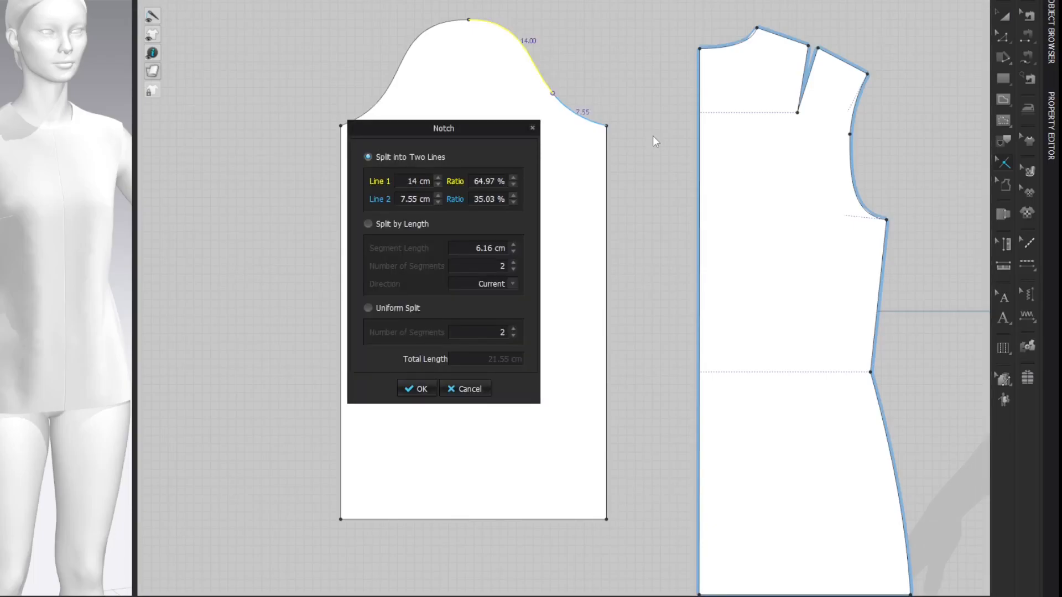
pyautogui.click(421, 389)
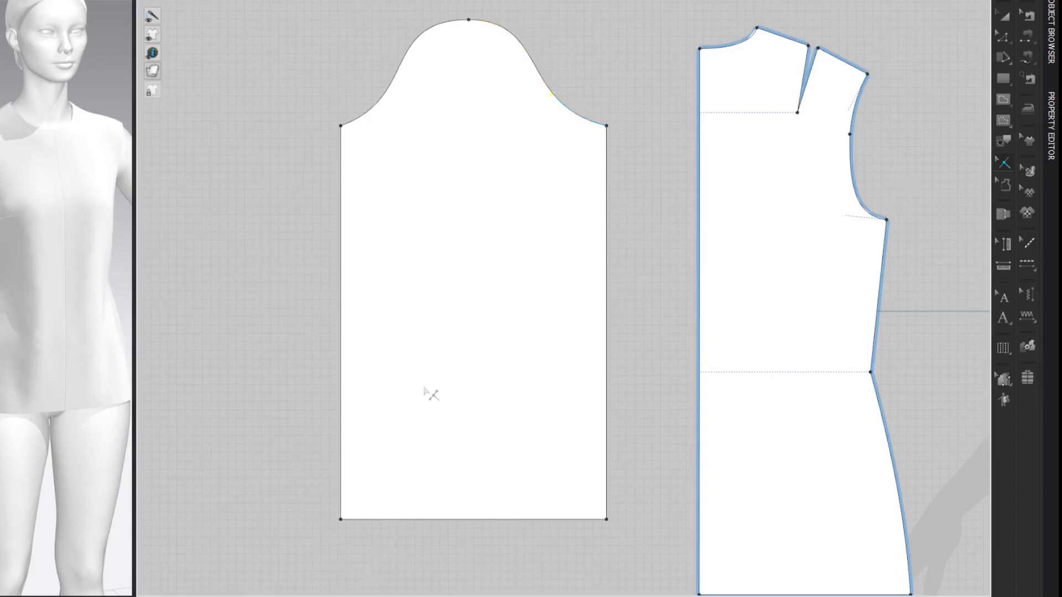
pyautogui.rightClick(442, 24)
pyautogui.write('14')
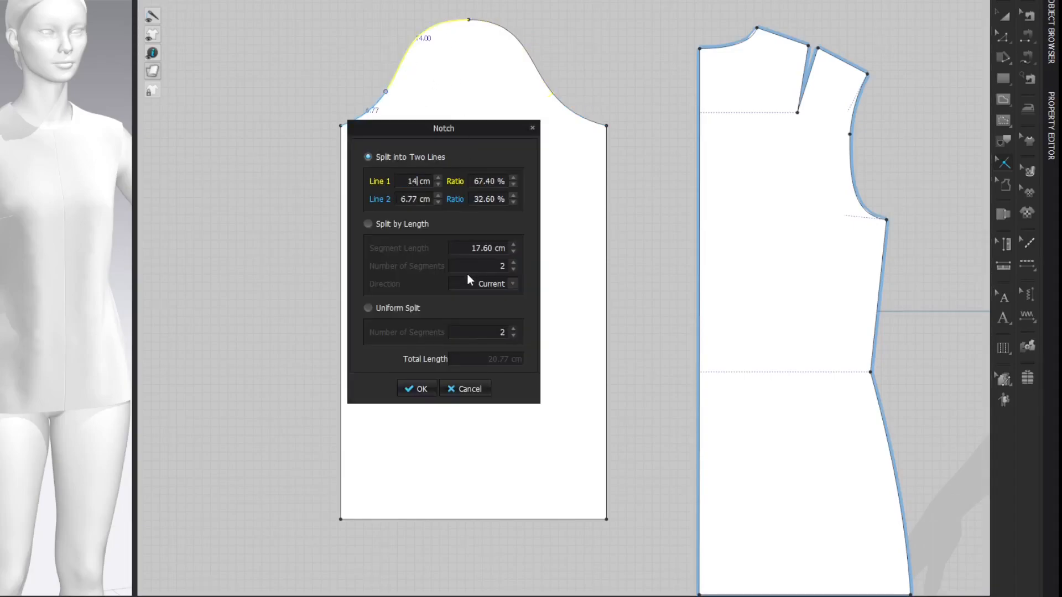
pyautogui.press('Return')
pyautogui.press('Return')
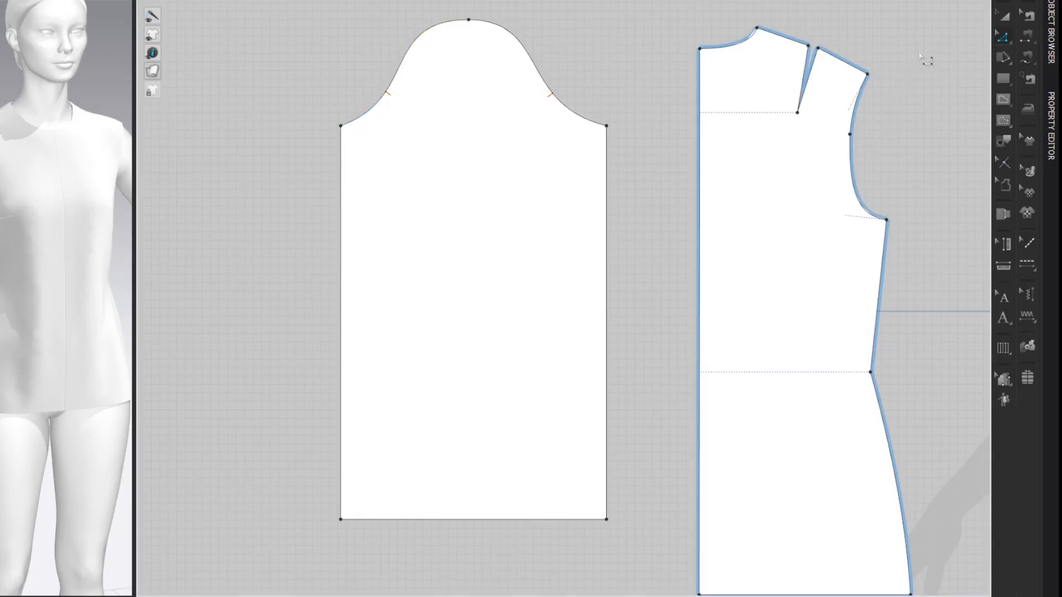
# - Show the pattern line lengths and add a notch on the front armhole 7.55 cm from its underarm point
pyautogui.moveTo(933, 65); pyautogui.dragTo(787, 69, button='middle')
pyautogui.hotkey('shift', 'z')
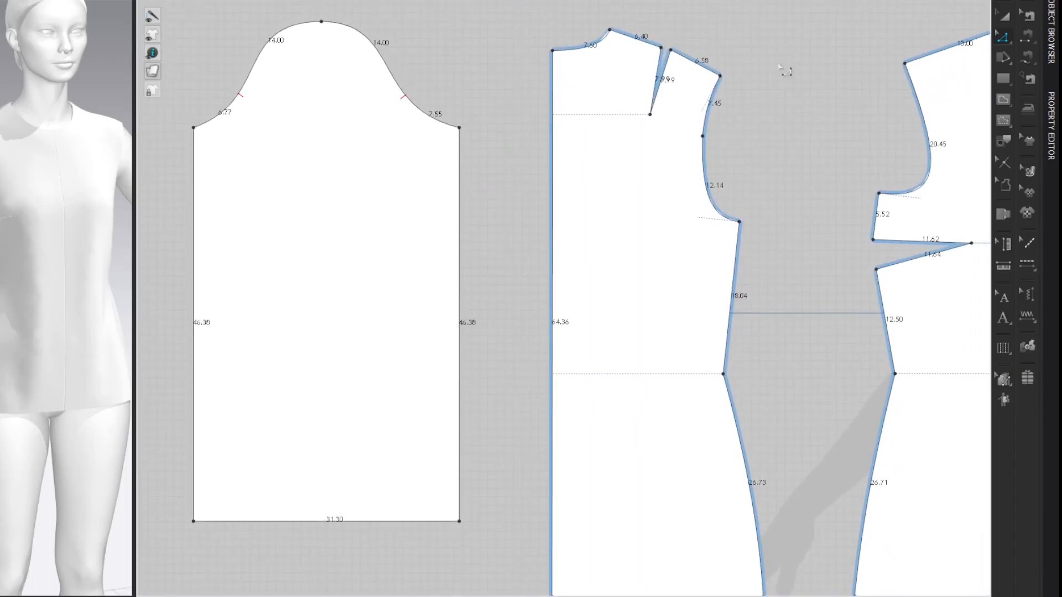
pyautogui.click(1002, 165)
pyautogui.rightClick(917, 191)
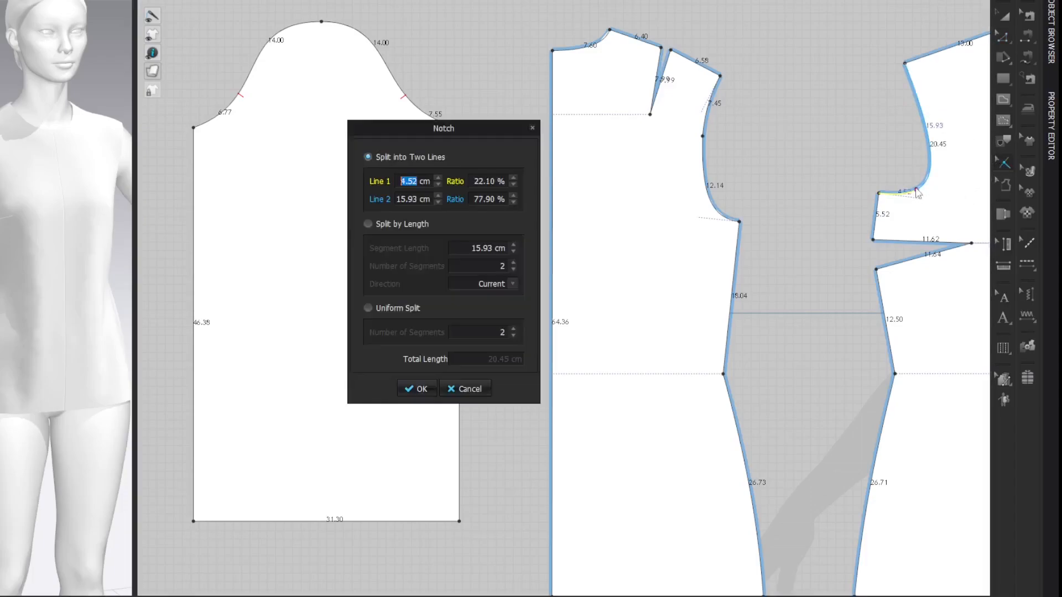
pyautogui.moveTo(475, 130); pyautogui.dragTo(719, 175)
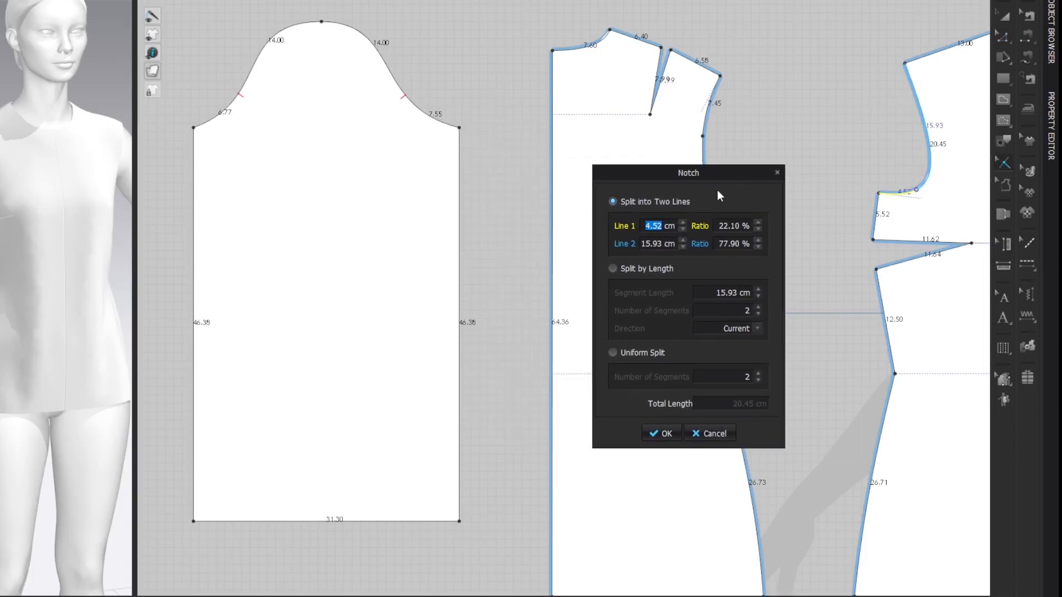
pyautogui.write('7.55')
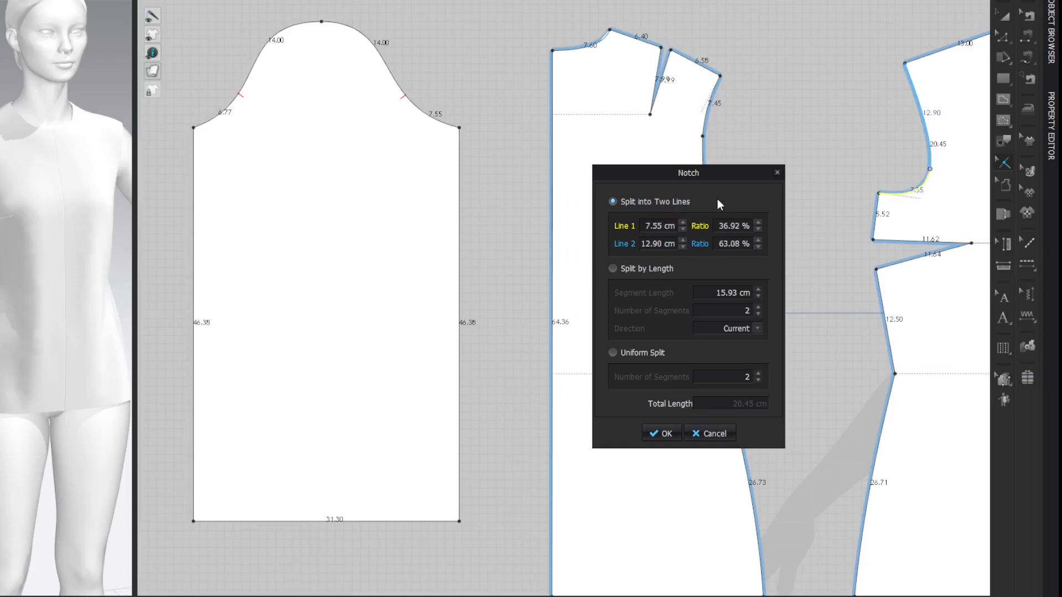
pyautogui.press('Return')
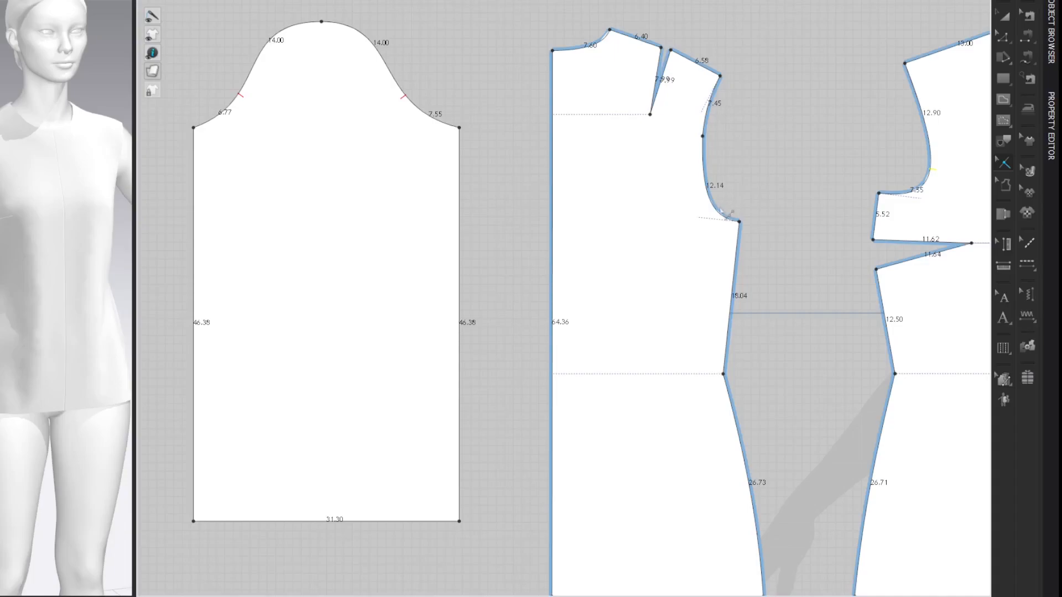
# - Add a notch on the back armhole 6.77 cm from its underarm point and hide the line lengths
pyautogui.rightClick(717, 211)
pyautogui.moveTo(469, 131); pyautogui.dragTo(579, 187)
pyautogui.write('6.77')
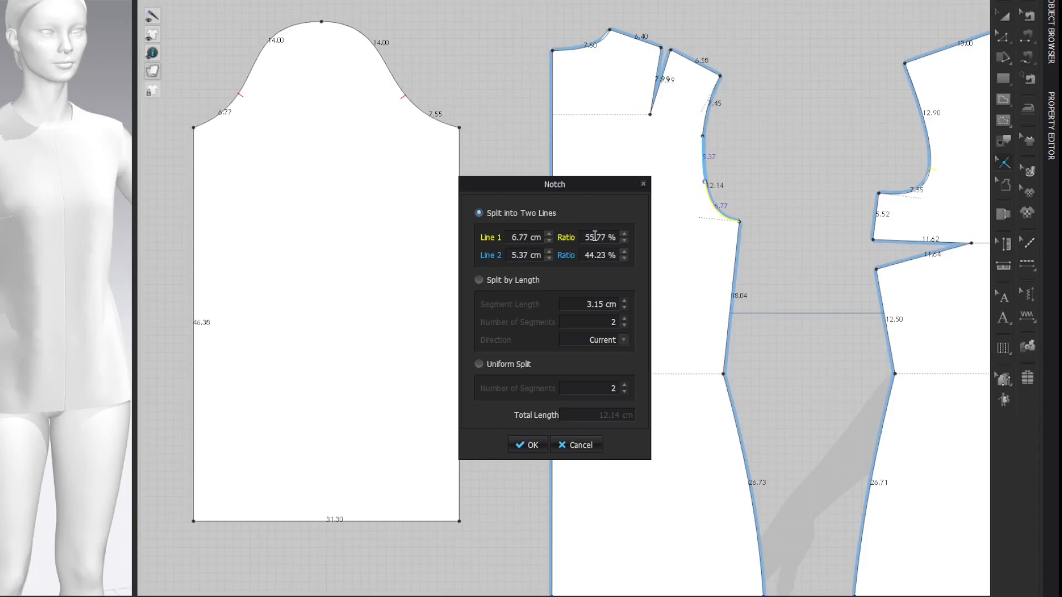
pyautogui.press('Return')
pyautogui.press('z')
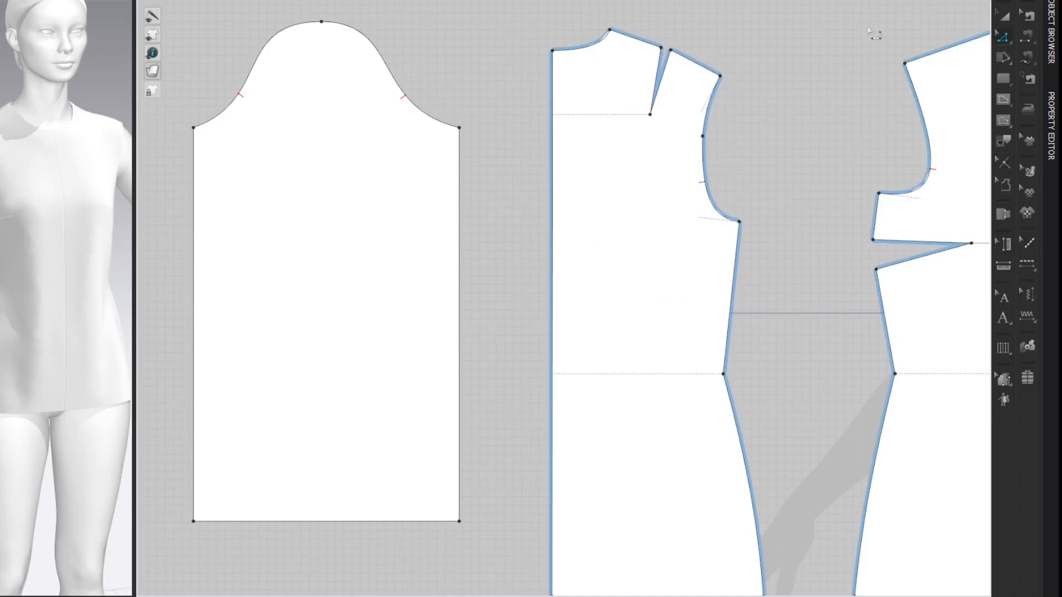
# - Enlarge the 3D view, show the avatar's arrangement points and arrange the sleeve around the avatar's right arm
pyautogui.moveTo(134, 175); pyautogui.dragTo(377, 181)
pyautogui.scroll(-2, 266, 197)
pyautogui.scroll(-2, 265, 196)
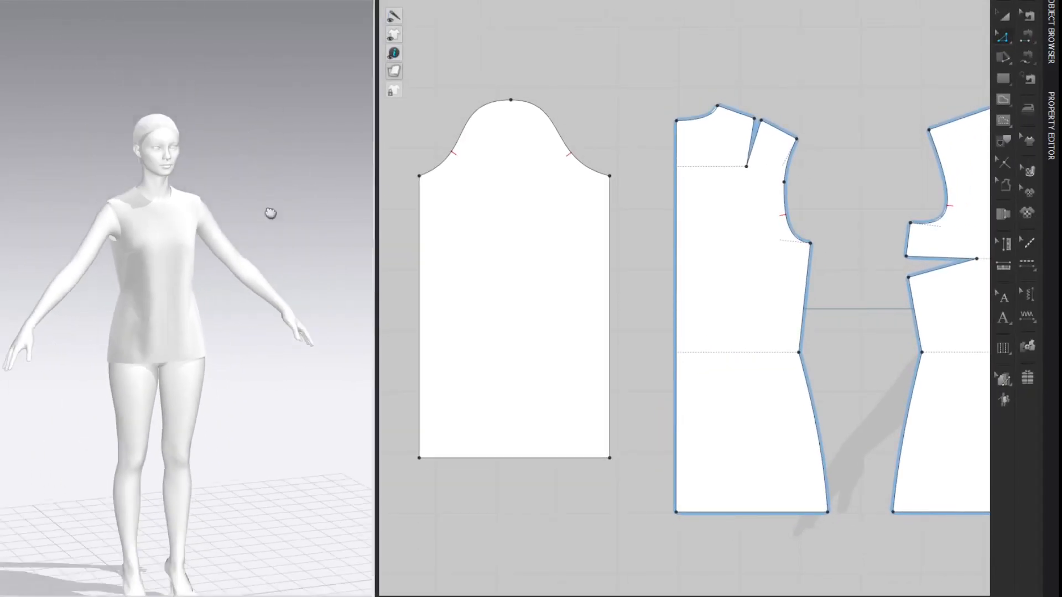
pyautogui.scroll(-2, 283, 194)
pyautogui.hotkey('shift', 'f')
pyautogui.click(1, 260)
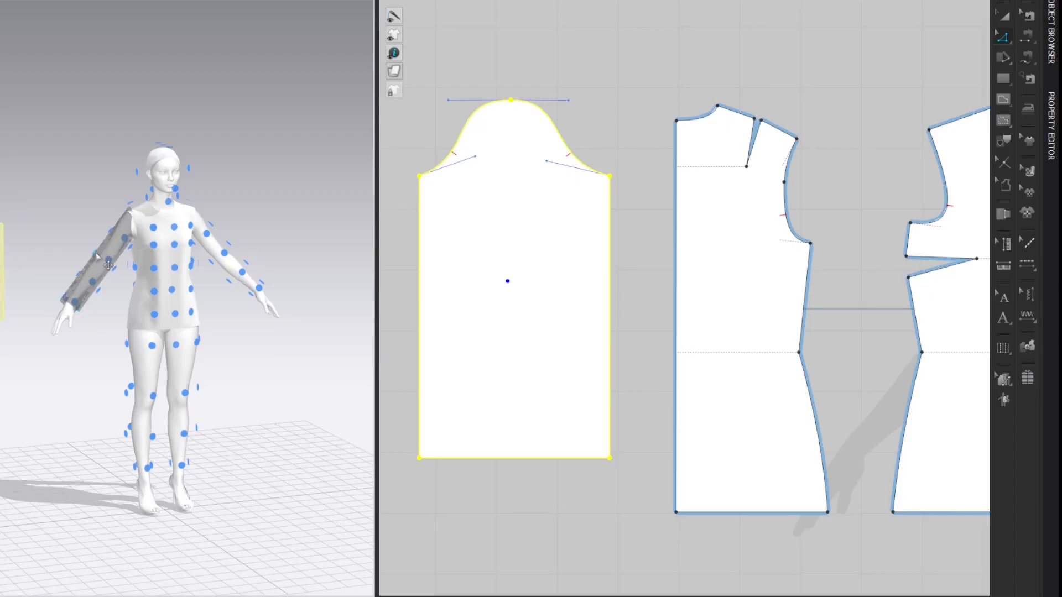
pyautogui.click(109, 260)
# - Inspect the arranged sleeve on the avatar in the front, left, right and back views, ending with the front view
pyautogui.click(318, 130)
pyautogui.rightClick(318, 129)
pyautogui.click(331, 136)
pyautogui.rightClick(292, 119)
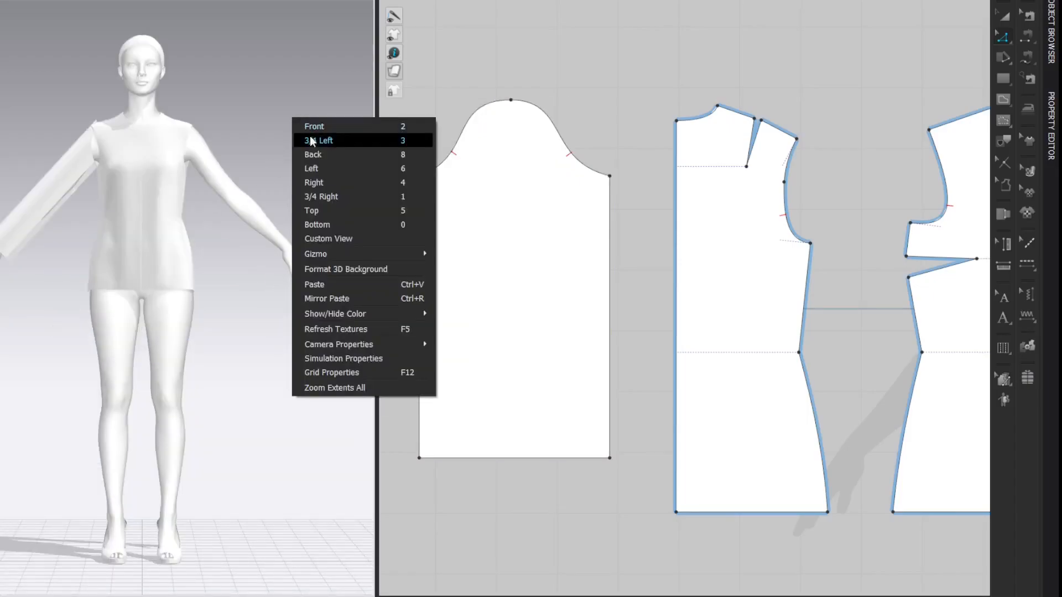
pyautogui.click(316, 165)
pyautogui.rightClick(317, 163)
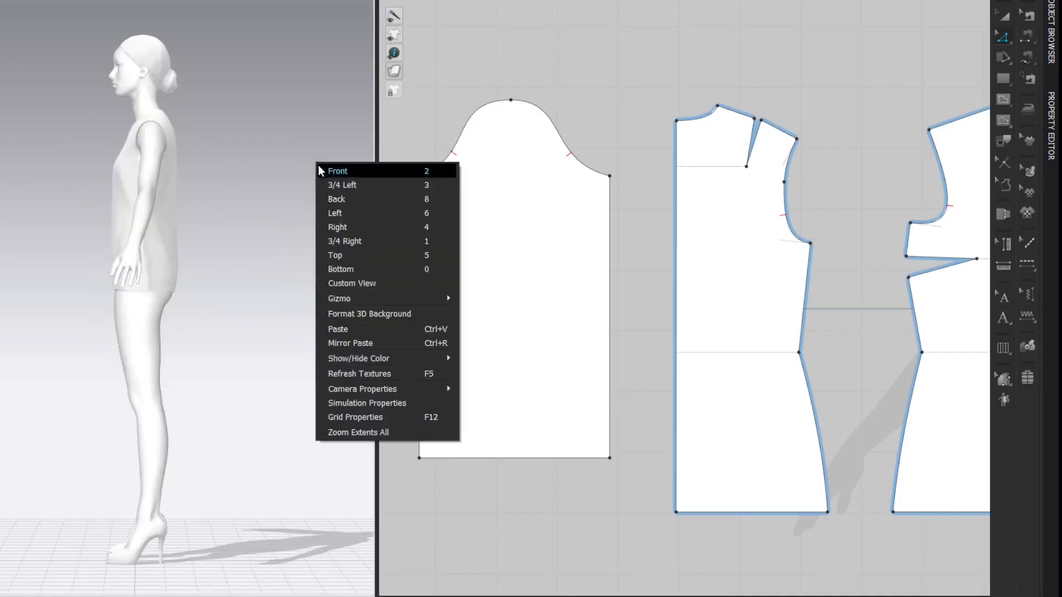
pyautogui.click(324, 226)
pyautogui.rightClick(234, 200)
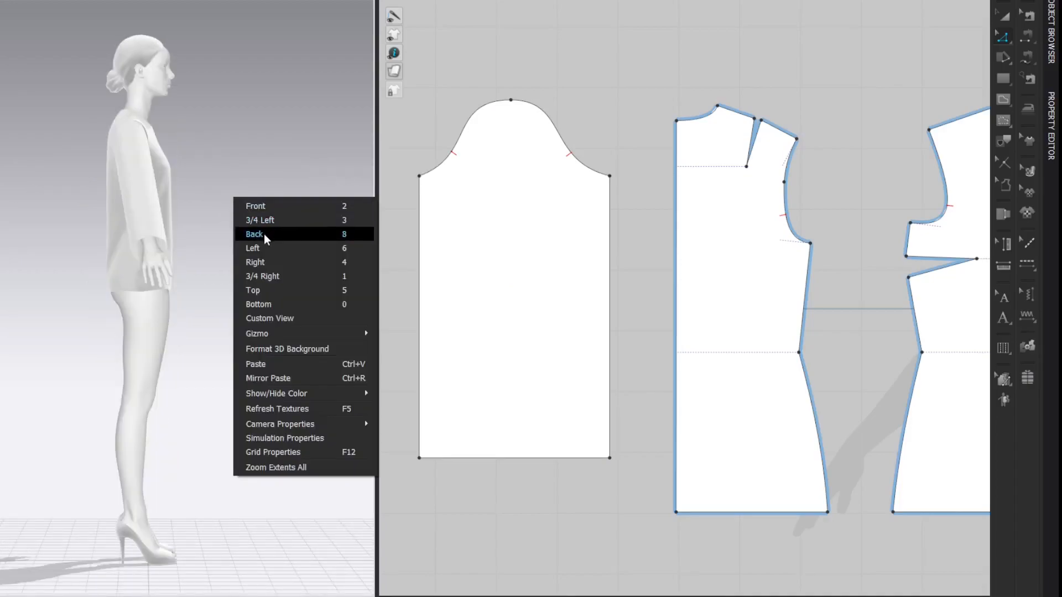
pyautogui.click(264, 234)
pyautogui.rightClick(295, 153)
pyautogui.click(297, 160)
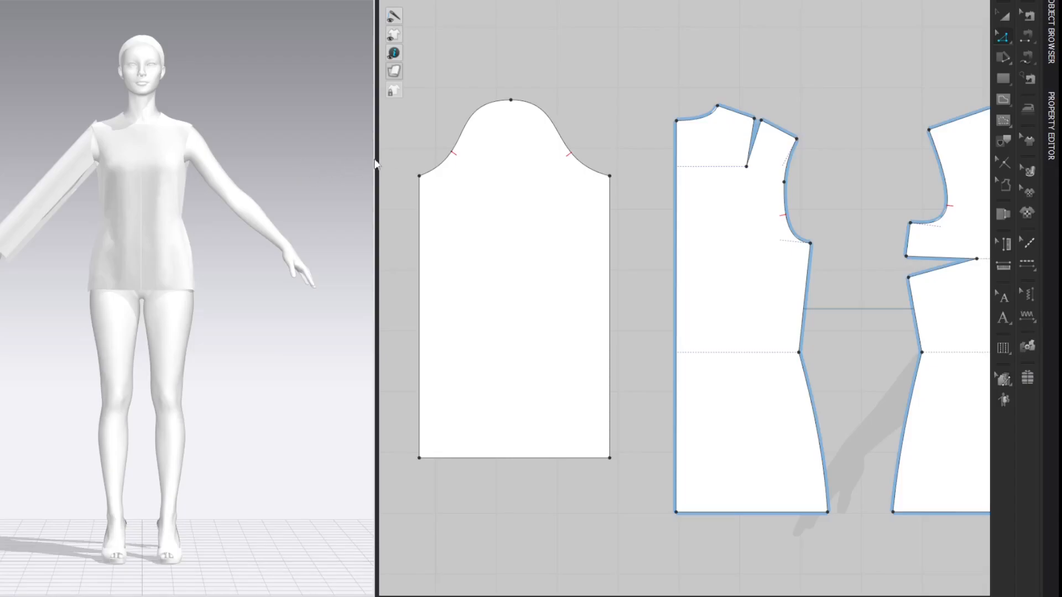
# - Create a linked symmetric copy of the sleeve and place it beside the outer back bodice on the opposite side
pyautogui.scroll(-4, 528, 150)
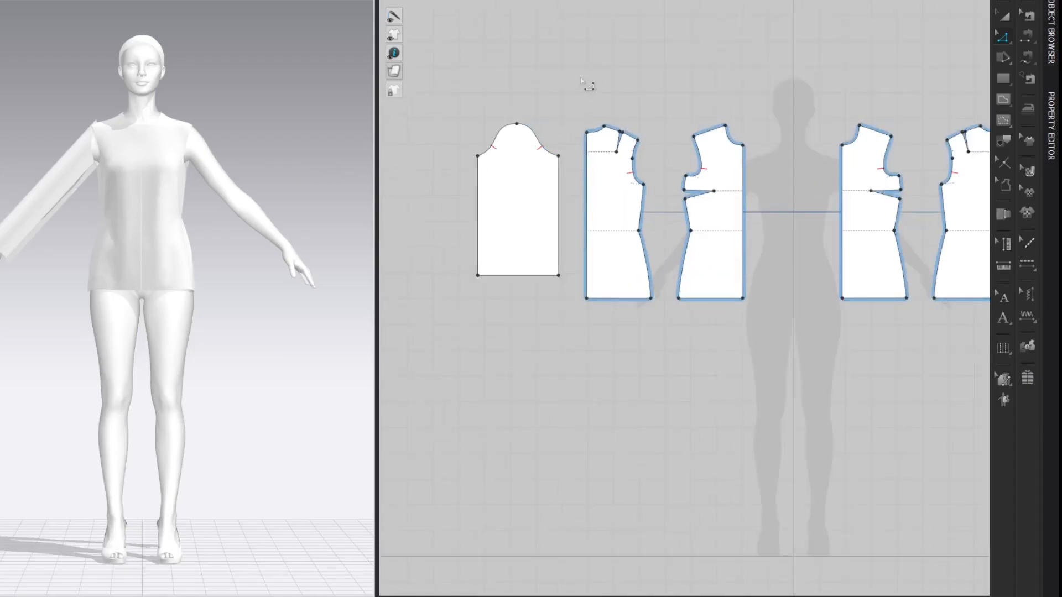
pyautogui.scroll(-3, 582, 82)
pyautogui.press('a')
pyautogui.click(492, 218)
pyautogui.hotkey('ctrl', 'c')
pyautogui.hotkey('ctrl', 'v')
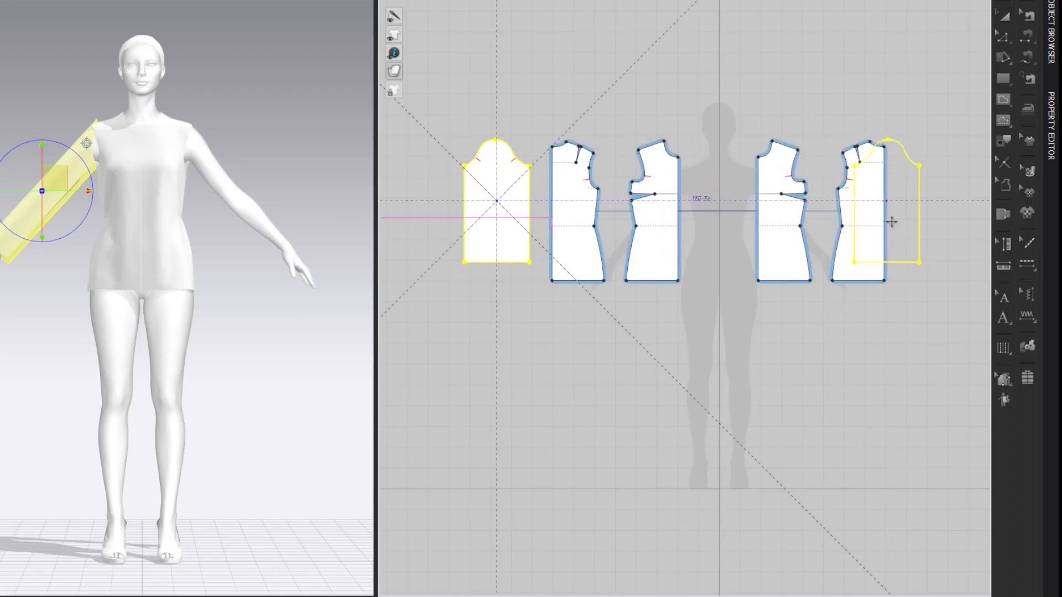
pyautogui.click(923, 102)
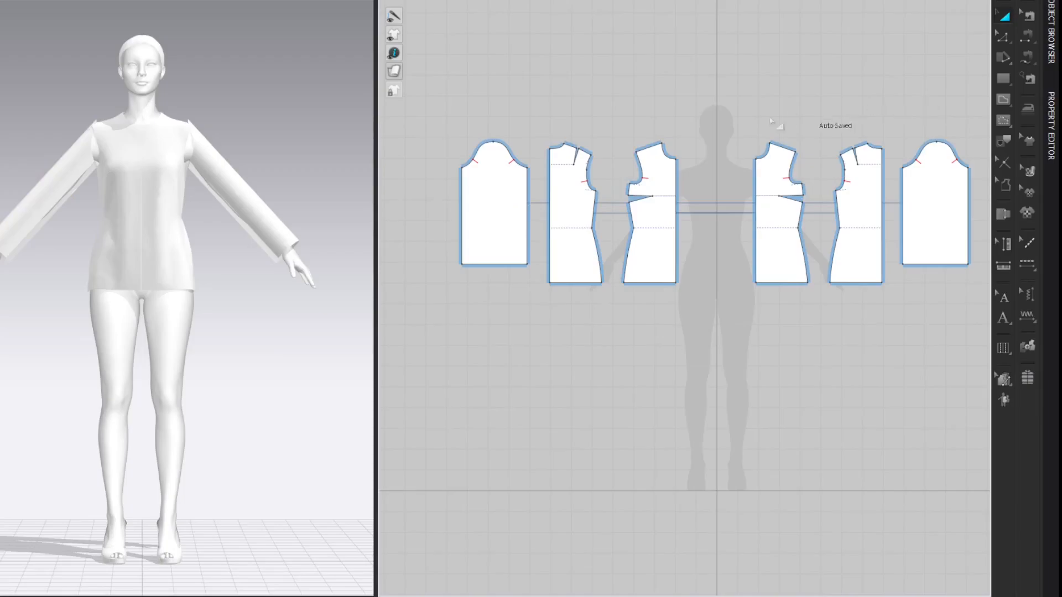
# - Set the additional rendering thickness of both sleeves to 1.0 mm
pyautogui.click(492, 202)
pyautogui.keyDown('shift'); pyautogui.click(927, 196); pyautogui.keyUp('shift')
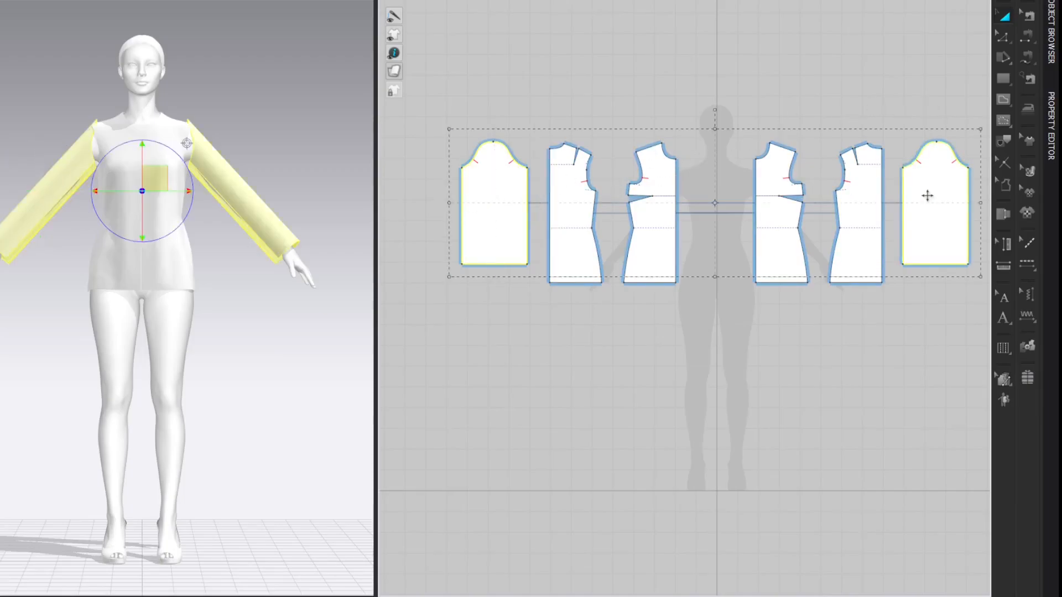
pyautogui.click(1049, 127)
pyautogui.doubleClick(987, 390)
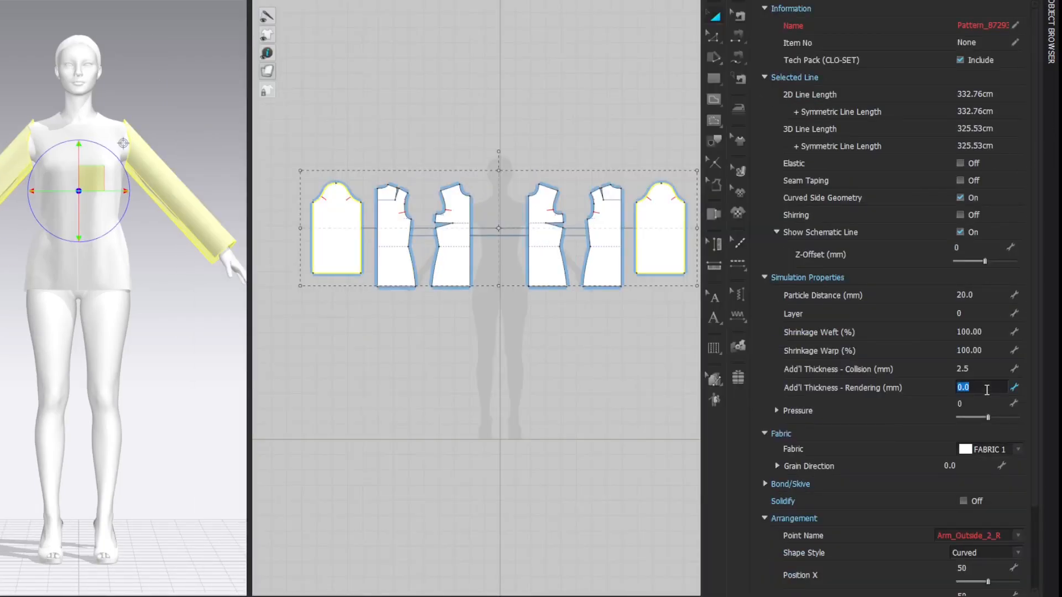
pyautogui.press('Return')
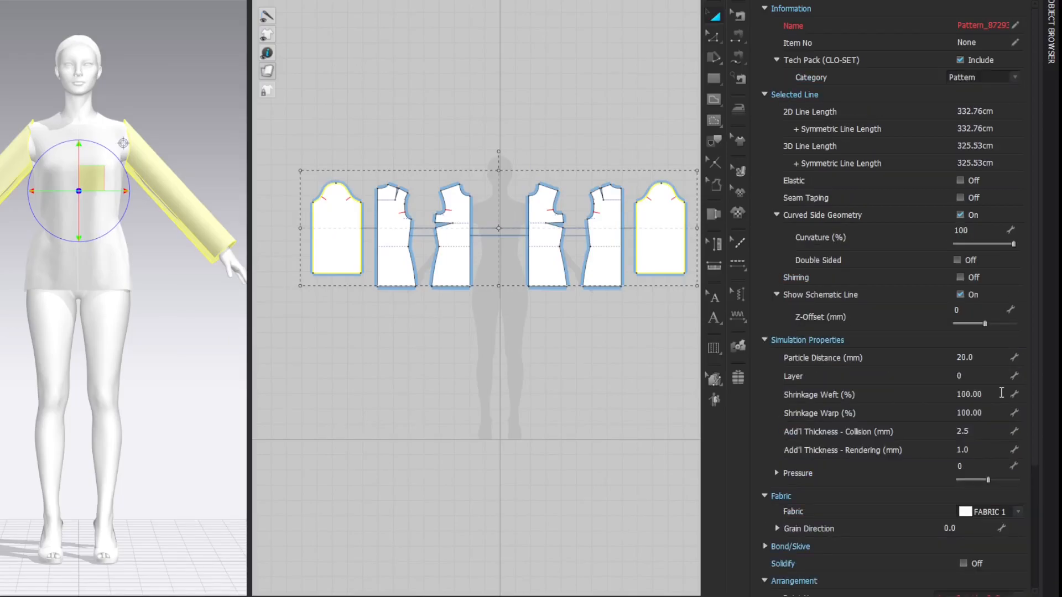
pyautogui.click(1028, 2)
pyautogui.click(763, 46)
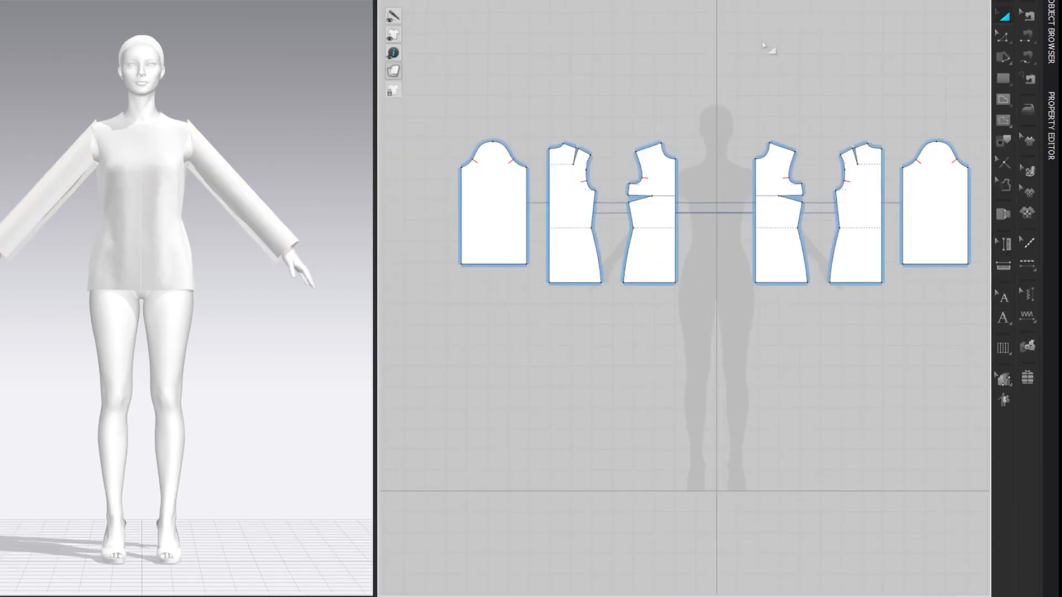
# - Free-sew the sleeve cap's front curve, from underarm point to notch, to the front armhole between its underarm point and notch
pyautogui.scroll(4, 443, 166)
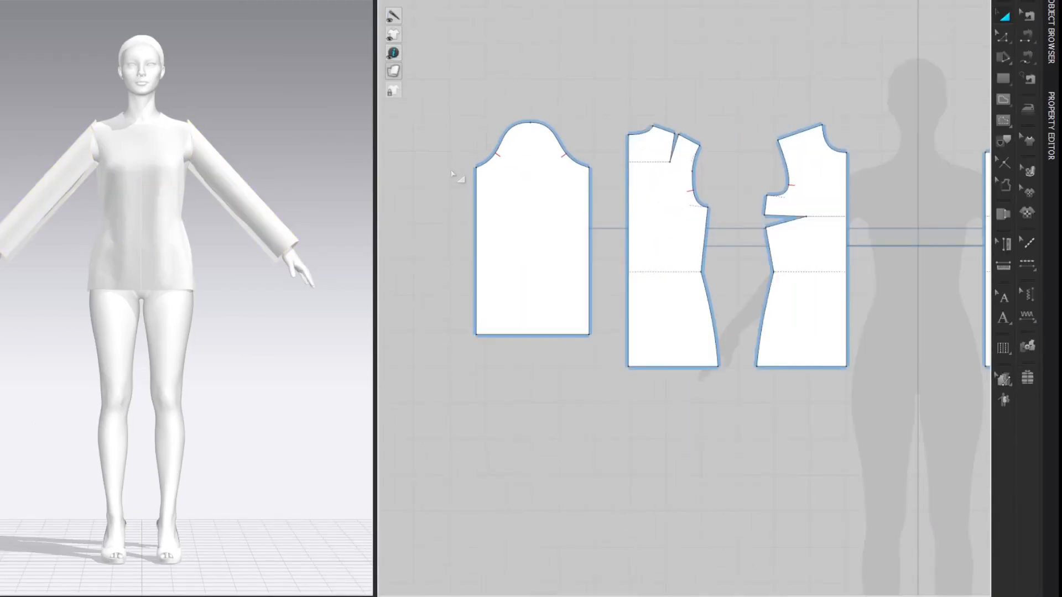
pyautogui.scroll(2, 769, 78)
pyautogui.scroll(-1, 776, 82)
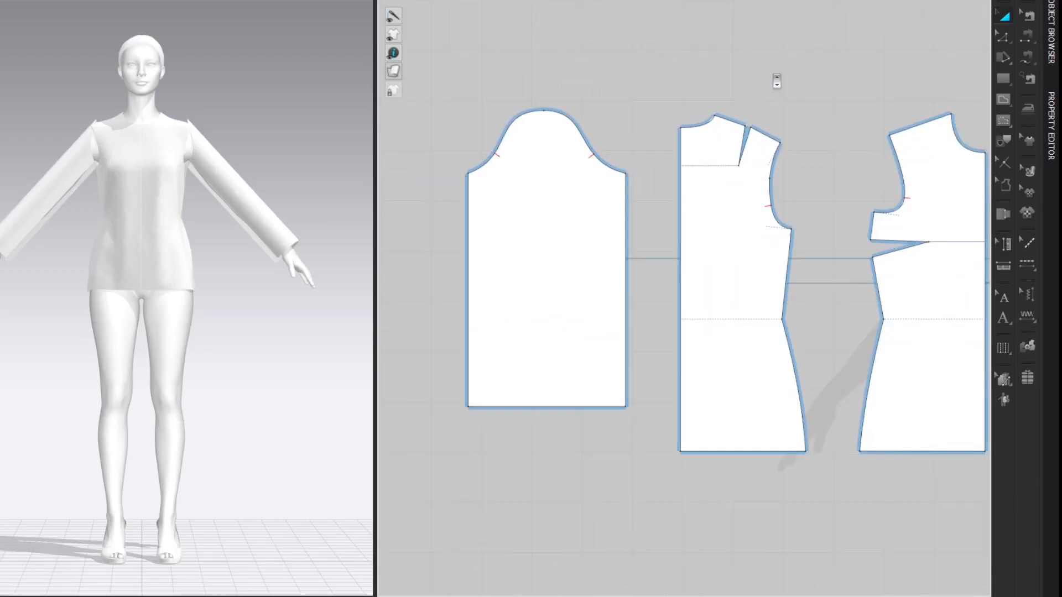
pyautogui.moveTo(780, 78); pyautogui.dragTo(748, 64, button='middle')
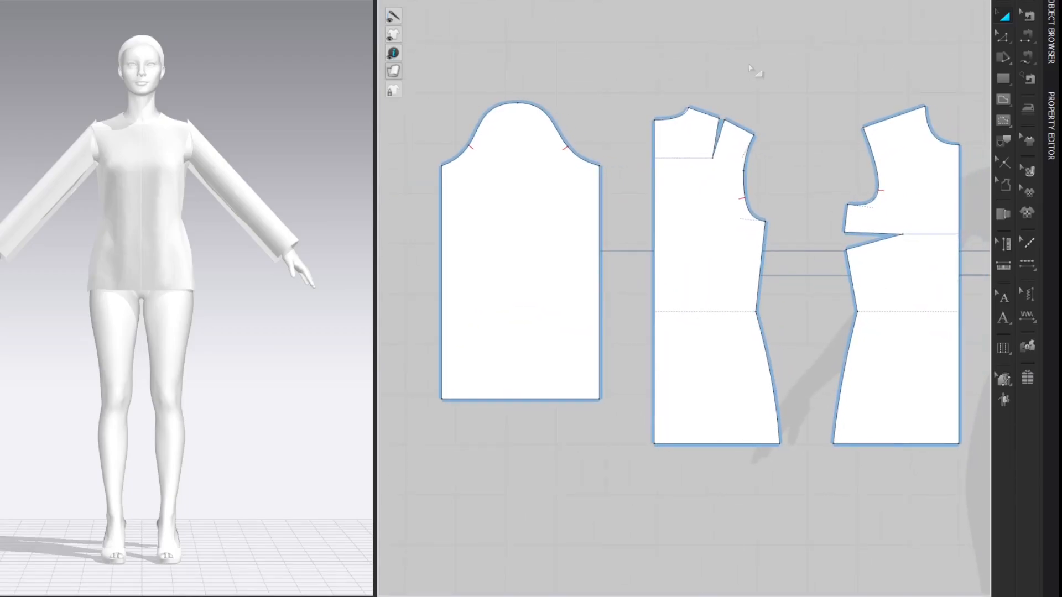
pyautogui.press('m')
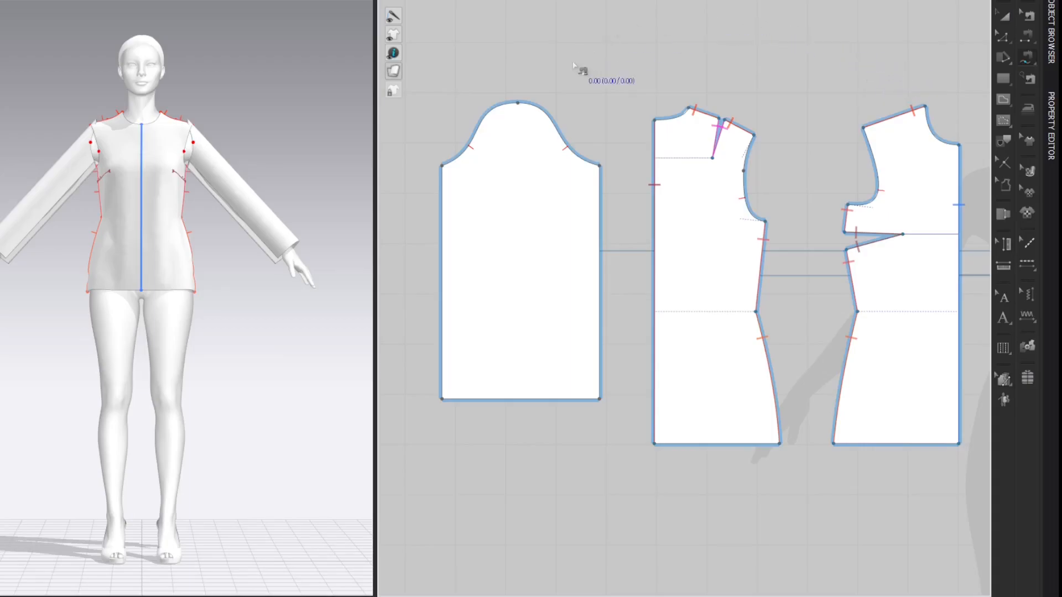
pyautogui.click(601, 165)
pyautogui.click(568, 147)
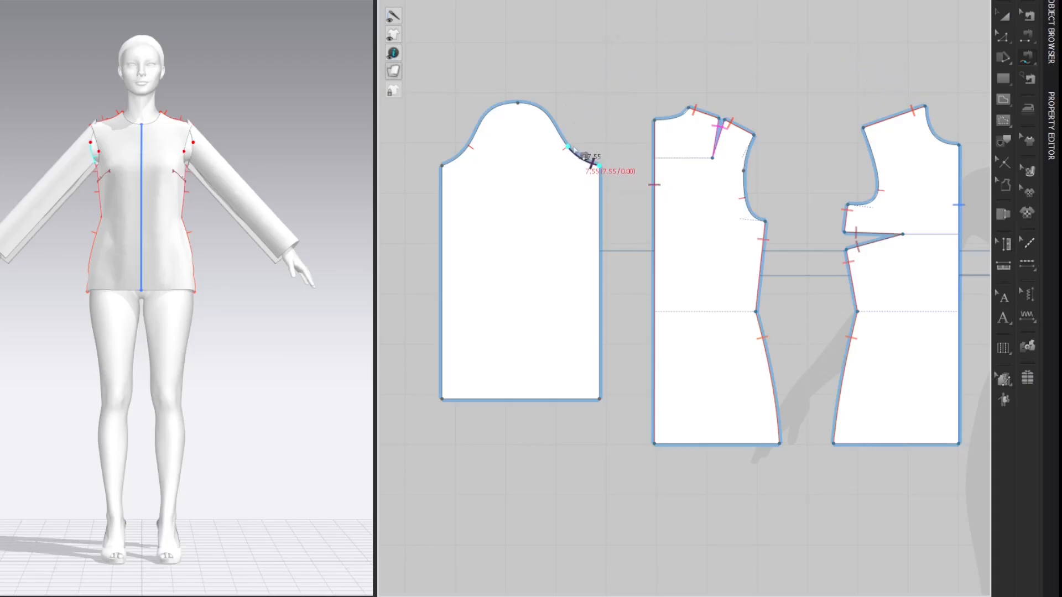
pyautogui.click(846, 205)
pyautogui.click(878, 189)
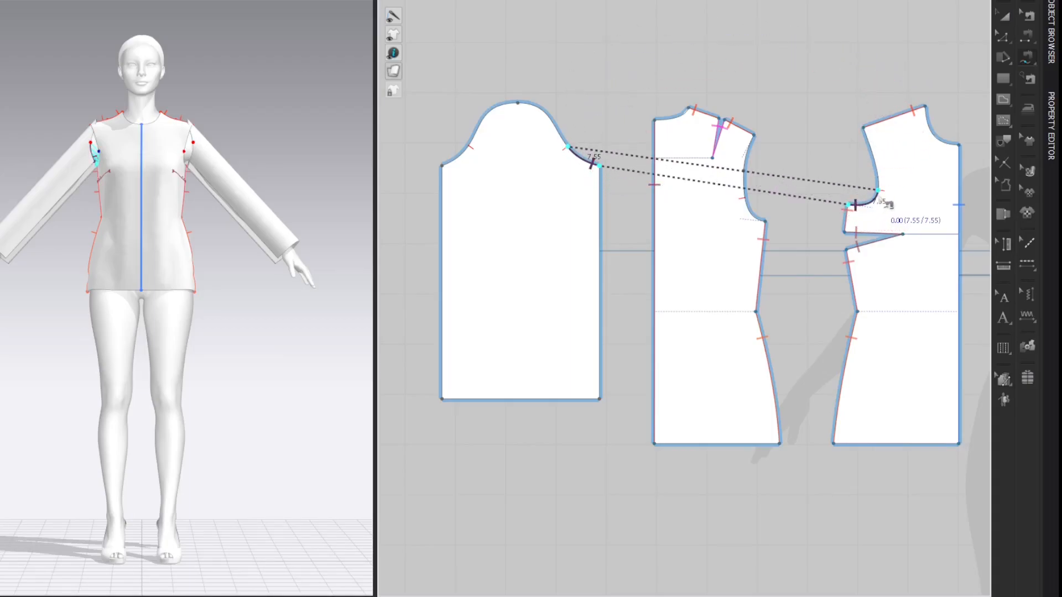
# - Free-sew the sleeve cap between its two notches to the front and back armhole sections running from notch to shoulder point
pyautogui.click(568, 147)
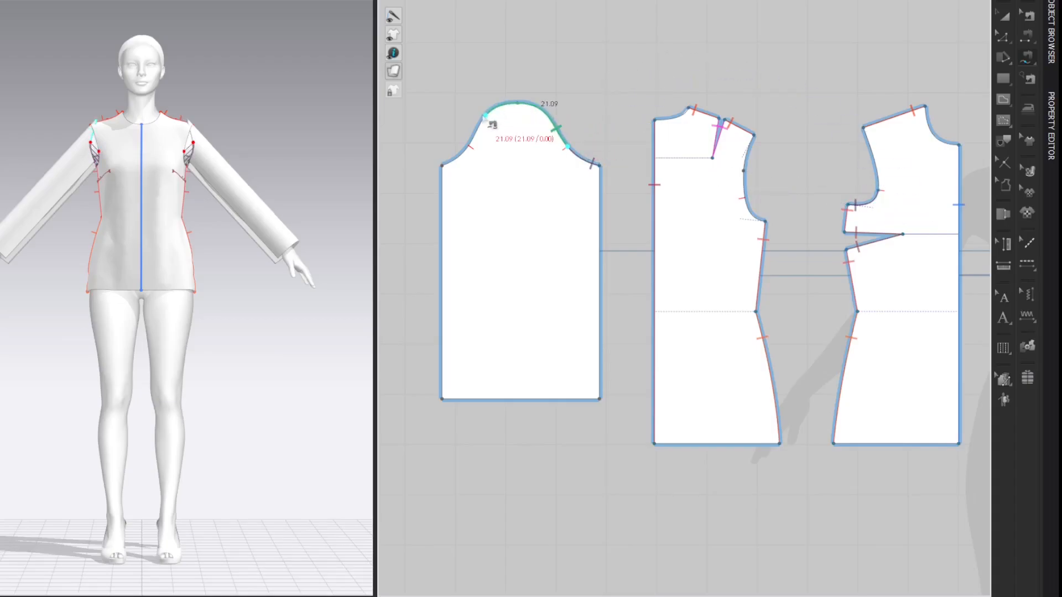
pyautogui.click(469, 146)
pyautogui.click(878, 190)
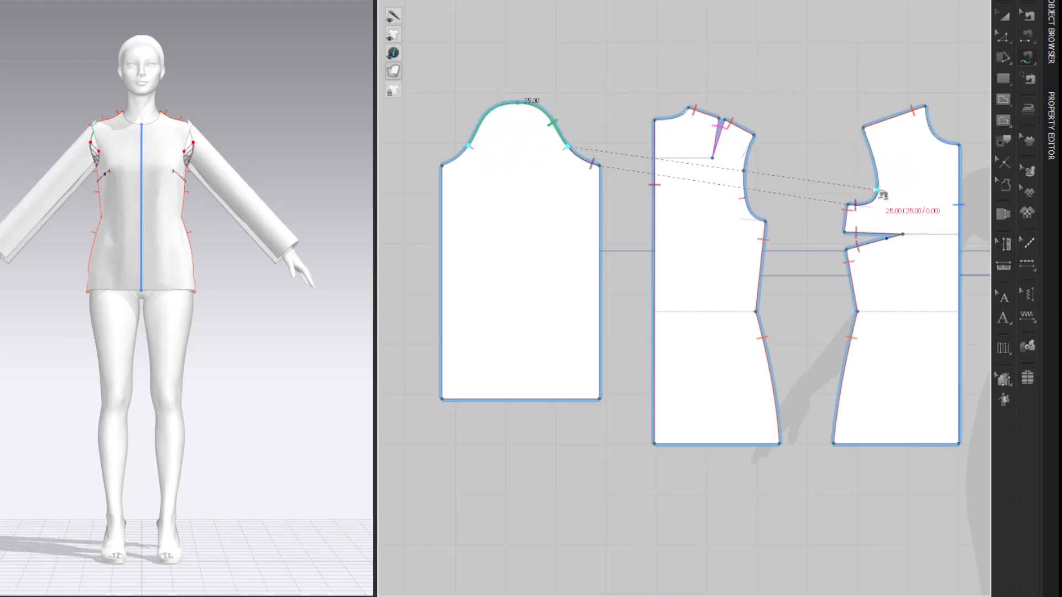
pyautogui.click(863, 128)
pyautogui.click(754, 134)
pyautogui.click(745, 195)
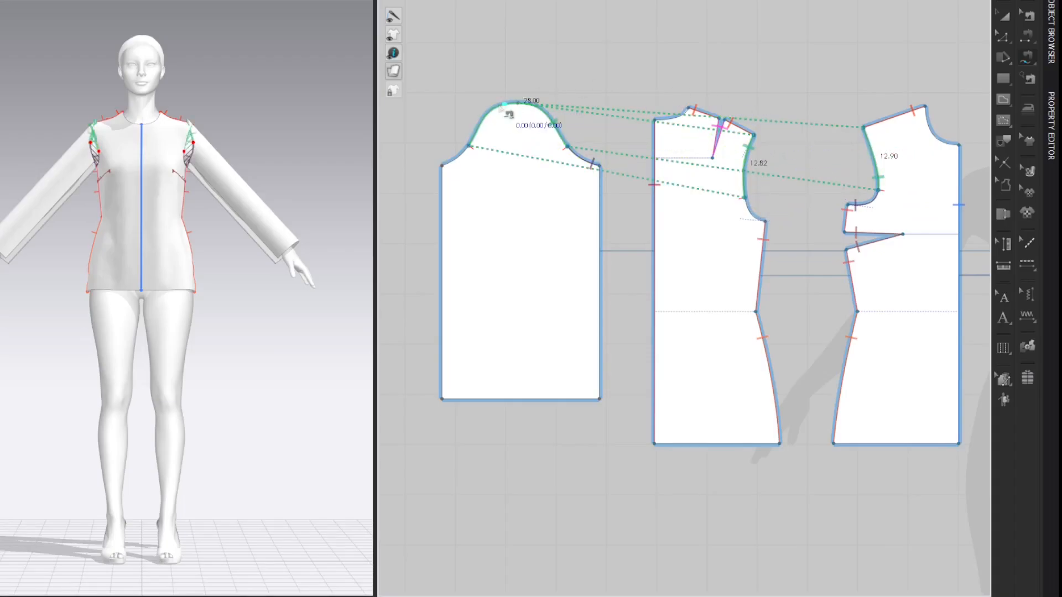
# - Sew the sleeve cap's back underarm curve to the back armhole below its notch, and join the sleeve's two straight side edges
pyautogui.click(469, 146)
pyautogui.click(443, 166)
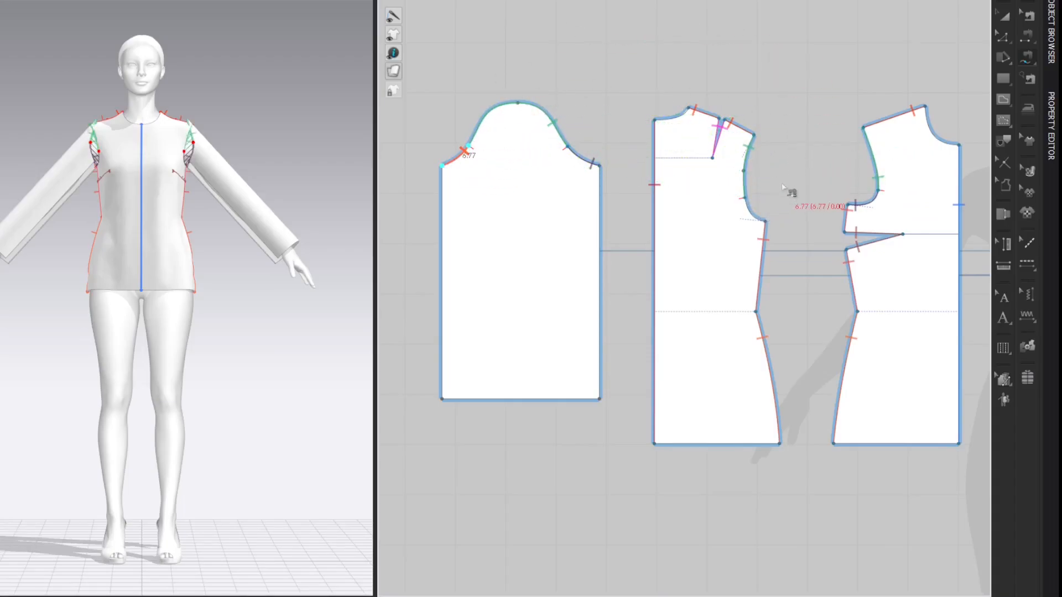
pyautogui.click(765, 221)
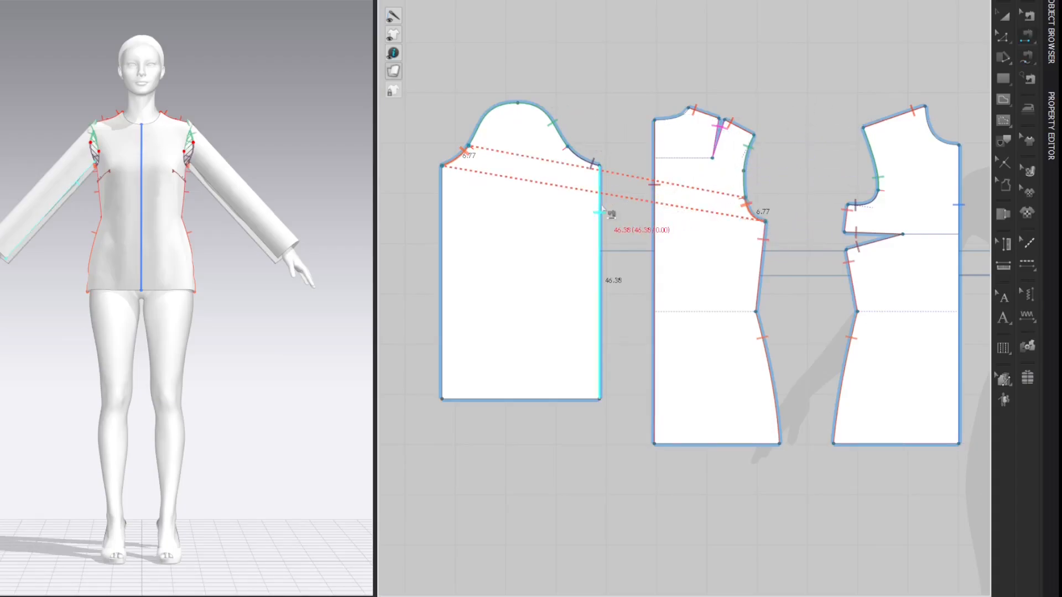
pyautogui.click(444, 218)
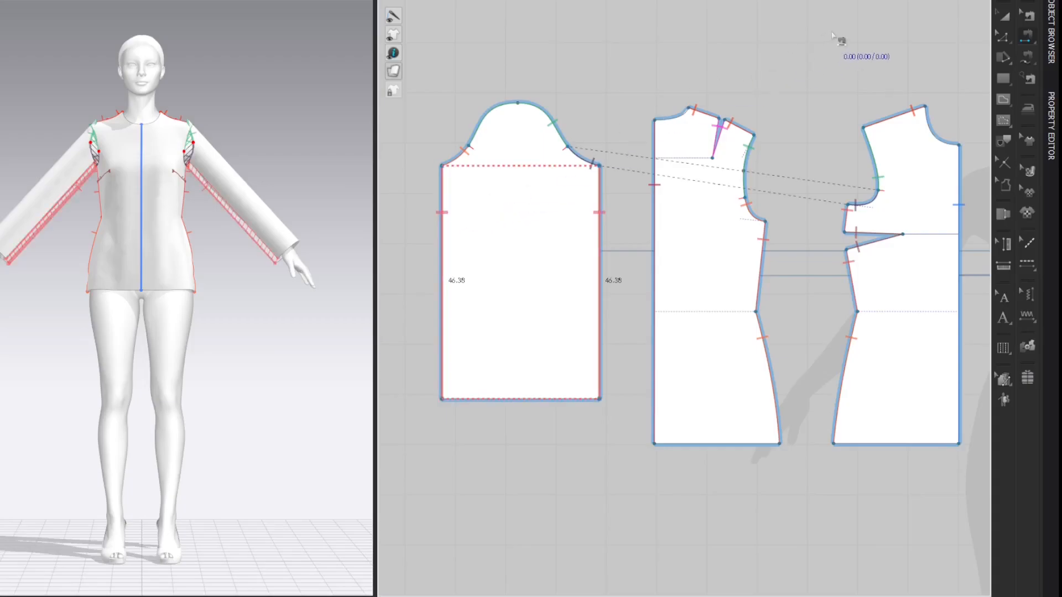
pyautogui.press('a')
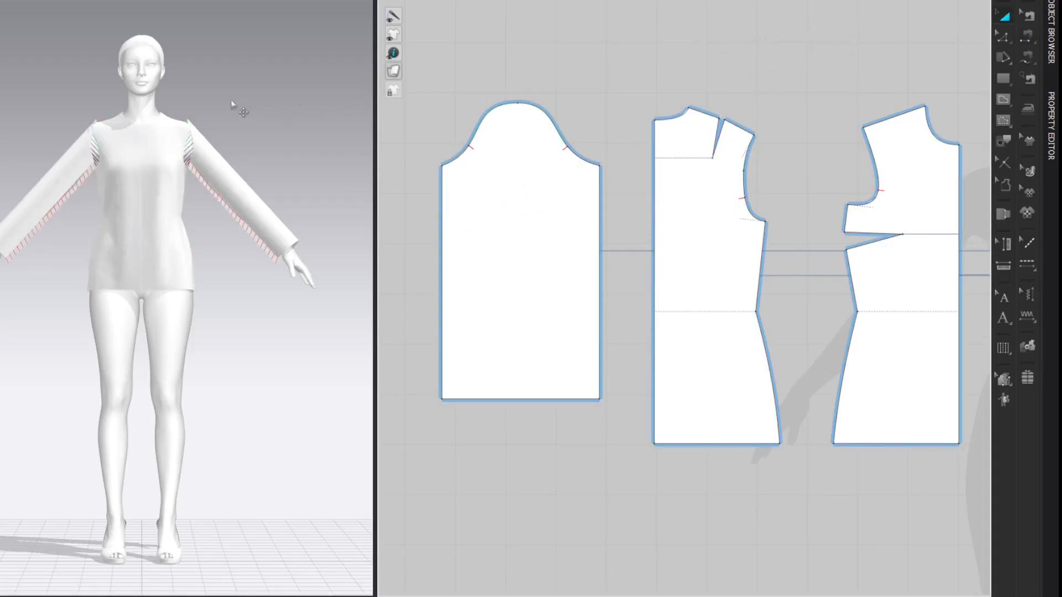
# - Enlarge the 3D view, simulate the garment to close the sleeve seams, and check the back and front
pyautogui.moveTo(237, 99); pyautogui.dragTo(267, 119, button='right')
pyautogui.scroll(5, 277, 113)
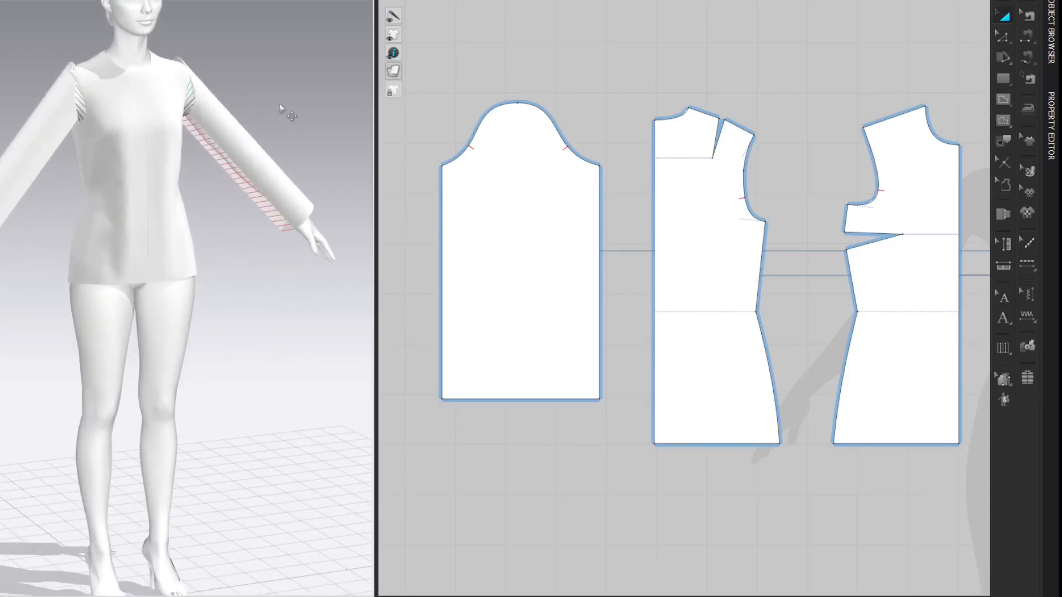
pyautogui.moveTo(376, 111); pyautogui.dragTo(463, 111)
pyautogui.moveTo(363, 99); pyautogui.dragTo(378, 105, button='middle')
pyautogui.press('space')
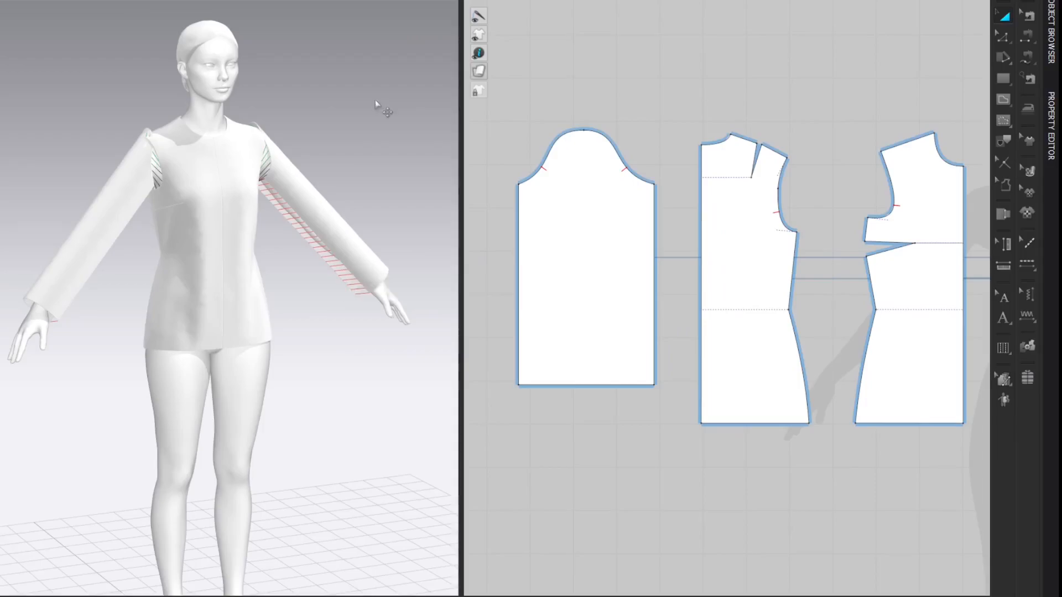
pyautogui.moveTo(366, 105); pyautogui.dragTo(334, 102, button='right')
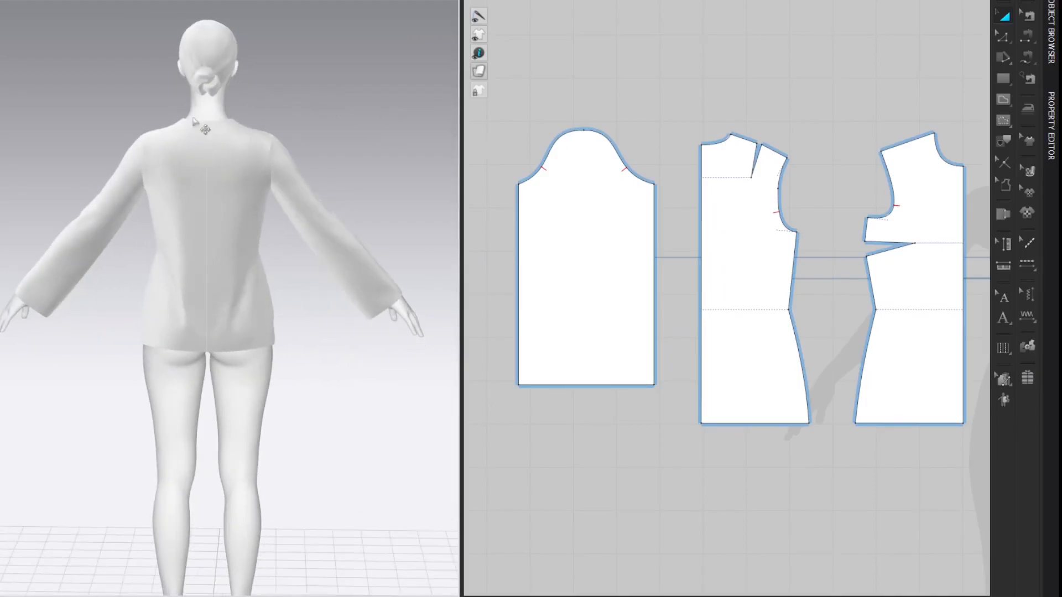
pyautogui.click(2, 132)
pyautogui.moveTo(1, 87); pyautogui.dragTo(159, 90, button='right')
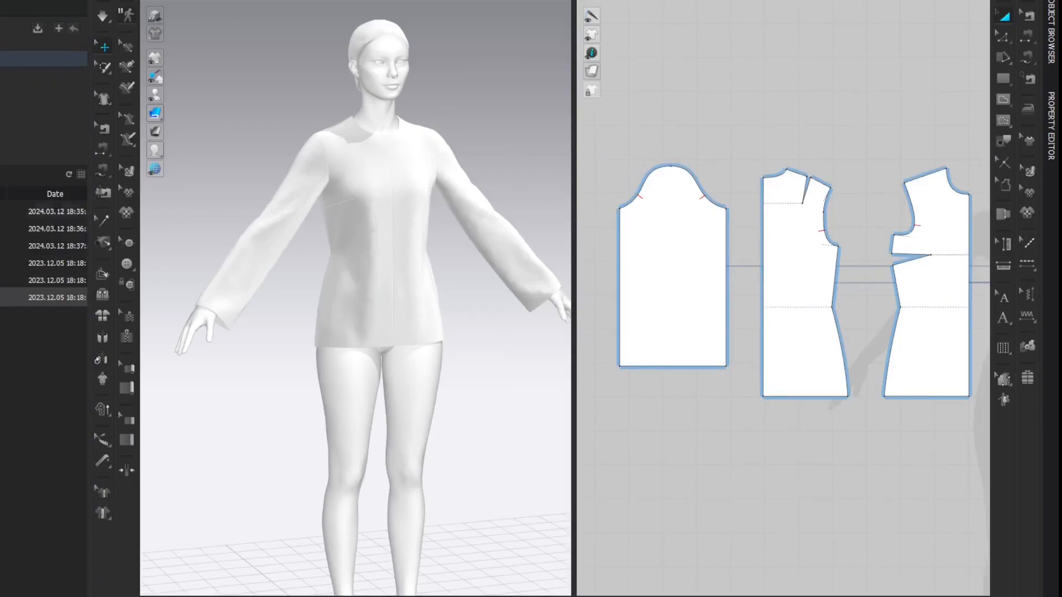
# - Apply the arms-down pose to the avatar's full body, using pose only and maintaining the current shoe pose
pyautogui.moveTo(375, 83); pyautogui.dragTo(376, 84)
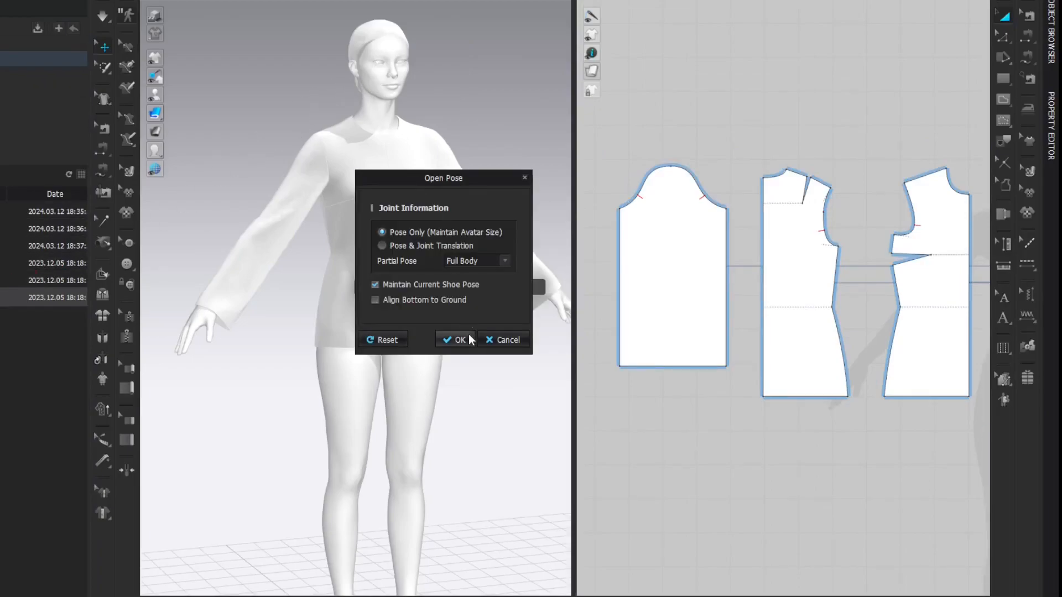
pyautogui.click(461, 340)
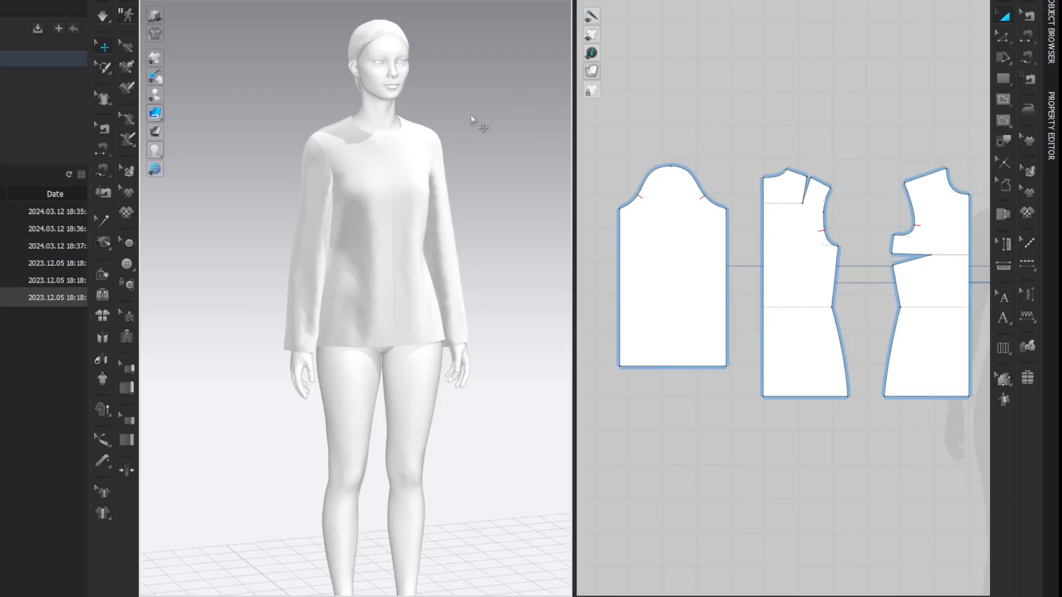
pyautogui.click(84, 1)
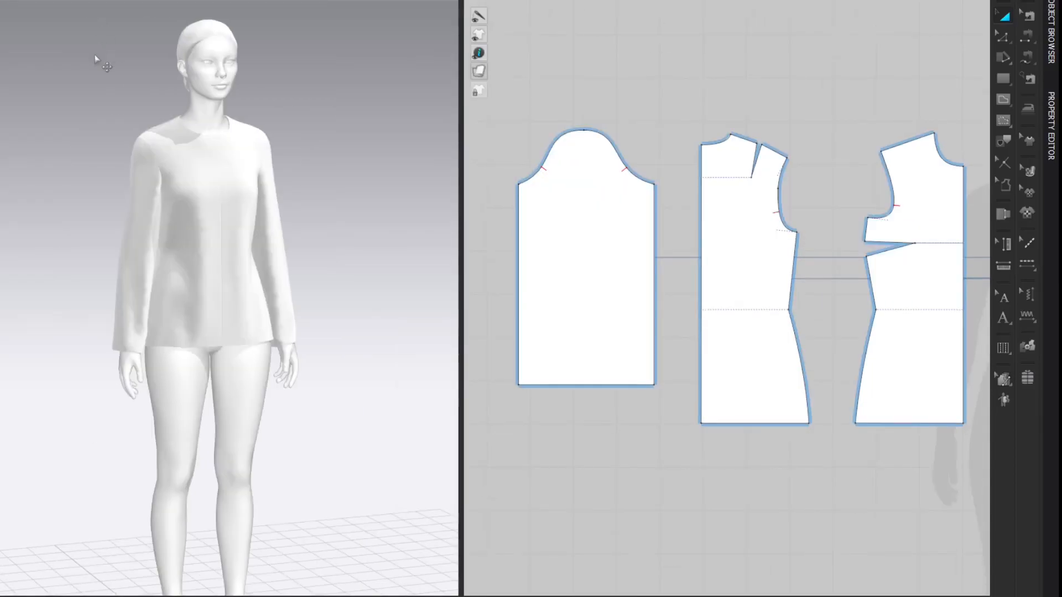
# - Inspect how the sleeves hang and fit around the shoulders and armholes from the back and front
pyautogui.scroll(3, 99, 63)
pyautogui.moveTo(127, 75); pyautogui.dragTo(118, 107, button='middle')
pyautogui.moveTo(91, 98); pyautogui.dragTo(144, 91, button='right')
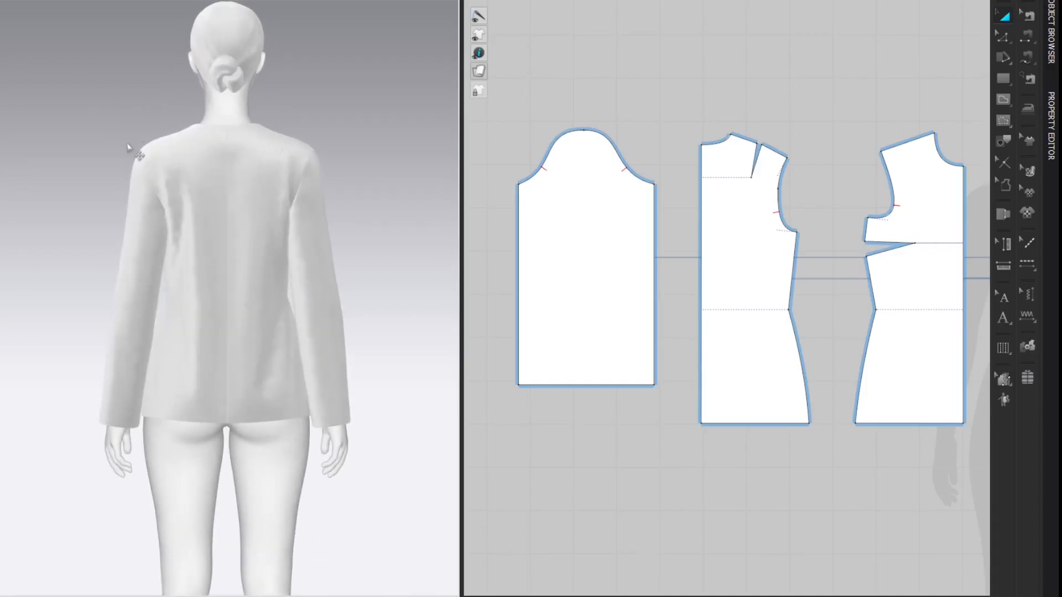
pyautogui.click(318, 156)
pyautogui.moveTo(303, 167); pyautogui.dragTo(269, 161)
pyautogui.moveTo(149, 161); pyautogui.dragTo(134, 145)
pyautogui.click(120, 86)
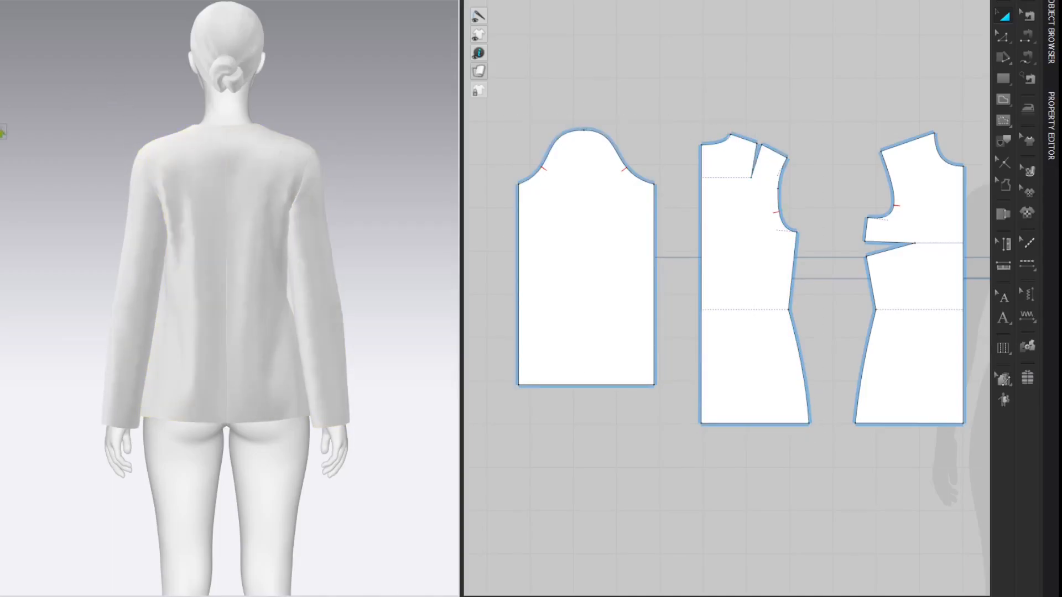
pyautogui.click(3, 132)
pyautogui.moveTo(28, 75); pyautogui.dragTo(133, 88, button='right')
pyautogui.click(3, 132)
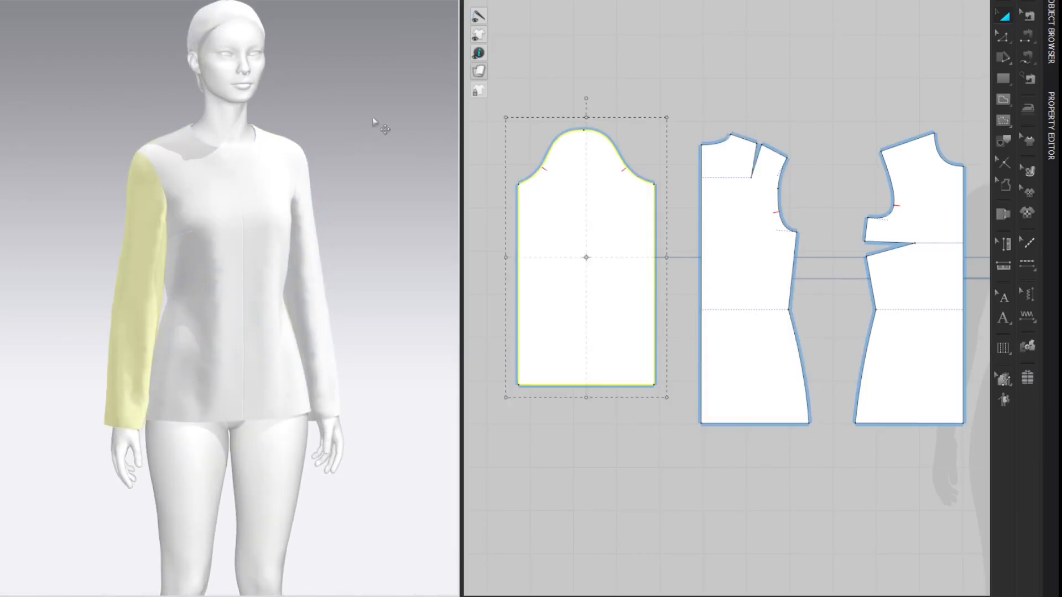
# - Undo the avatar's arms-down pose
pyautogui.hotkey('ctrl', 'z')
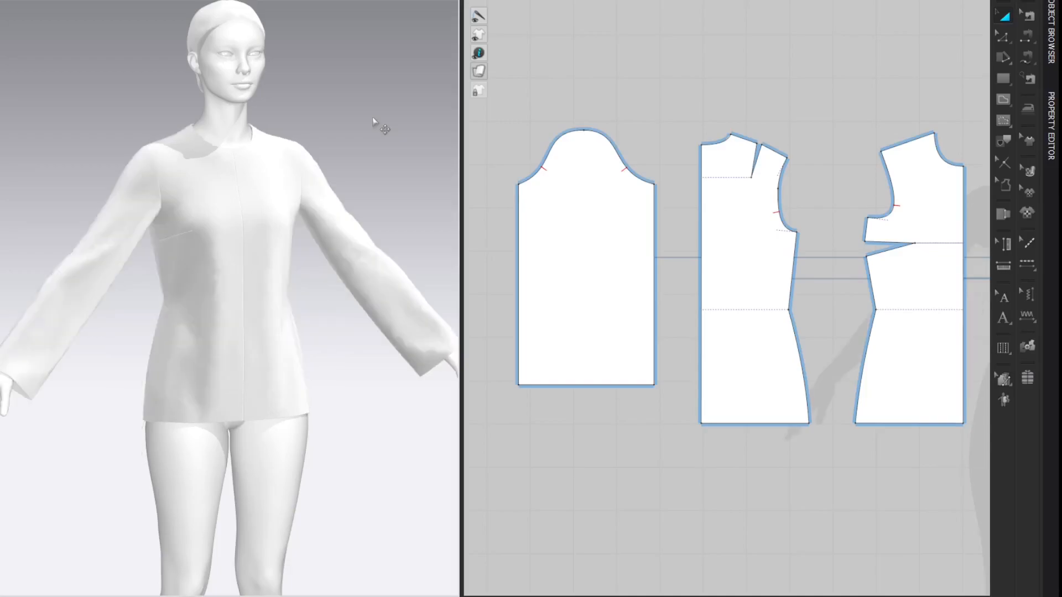
pyautogui.moveTo(395, 117); pyautogui.dragTo(368, 121, button='middle')
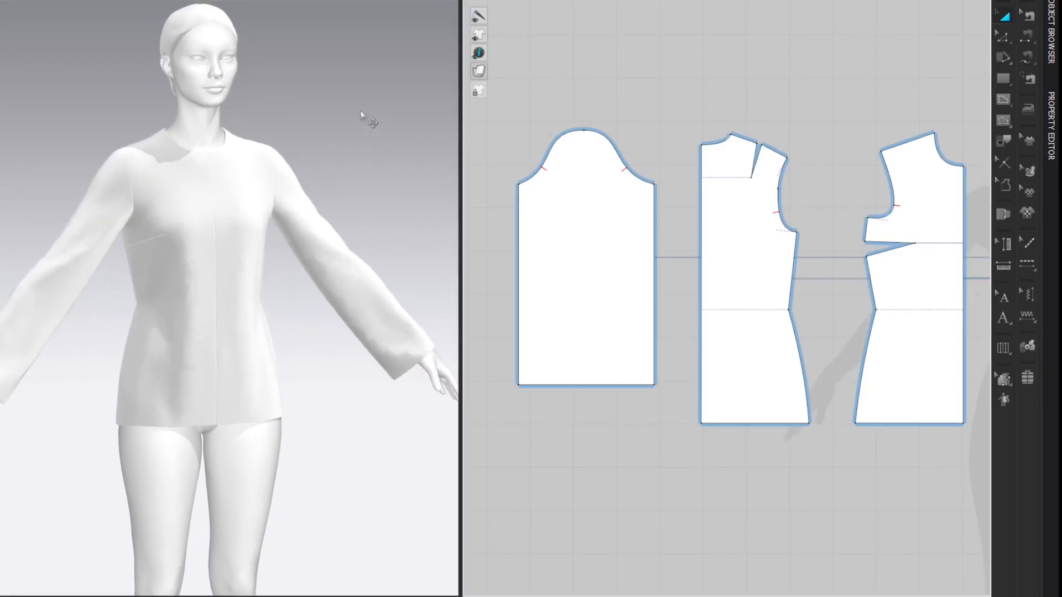
pyautogui.scroll(-2, 361, 111)
pyautogui.moveTo(349, 137); pyautogui.dragTo(359, 124, button='middle')
# - Extend the front and back bodice hem lines by 36 cm with Offset Pattern Outline, using perpendicular sides and default corners
pyautogui.moveTo(460, 128); pyautogui.dragTo(305, 128)
pyautogui.scroll(-2, 554, 63)
pyautogui.moveTo(761, 58); pyautogui.dragTo(745, 26, button='middle')
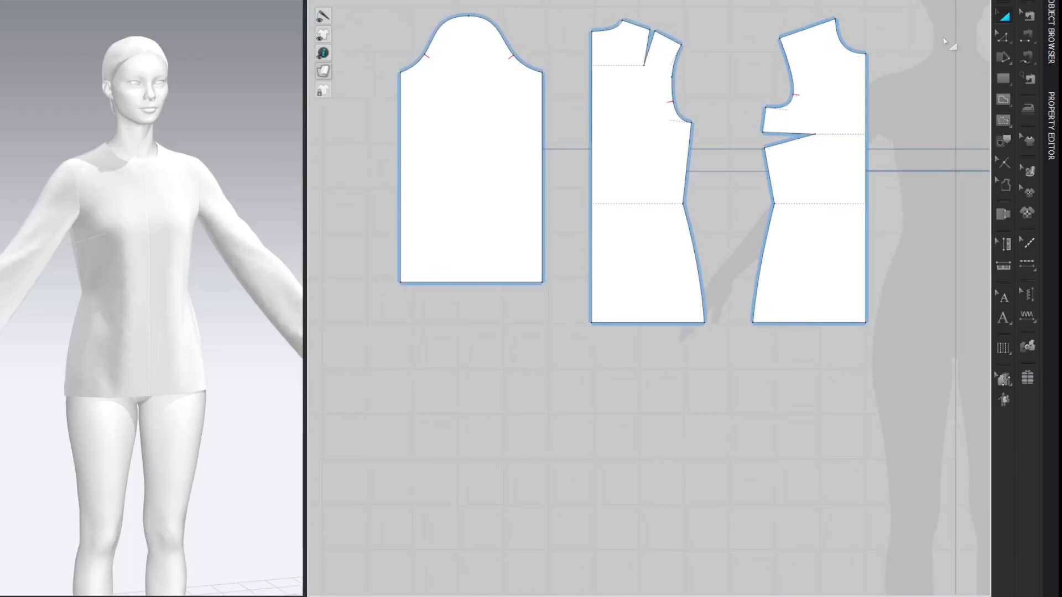
pyautogui.click(842, 324)
pyautogui.keyDown('shift'); pyautogui.click(671, 323); pyautogui.keyUp('shift')
pyautogui.rightClick(670, 323)
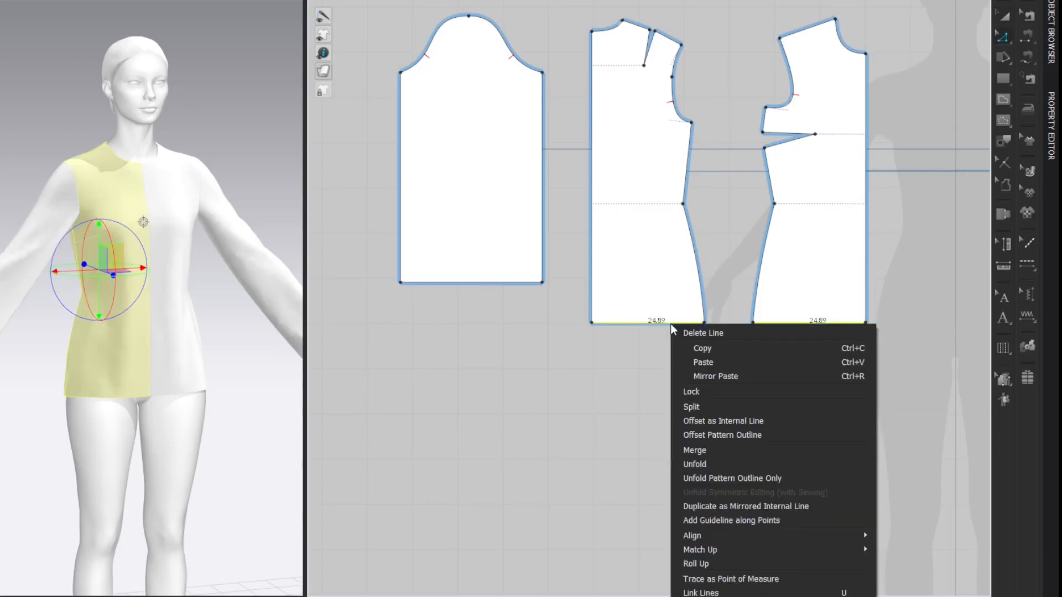
pyautogui.click(703, 435)
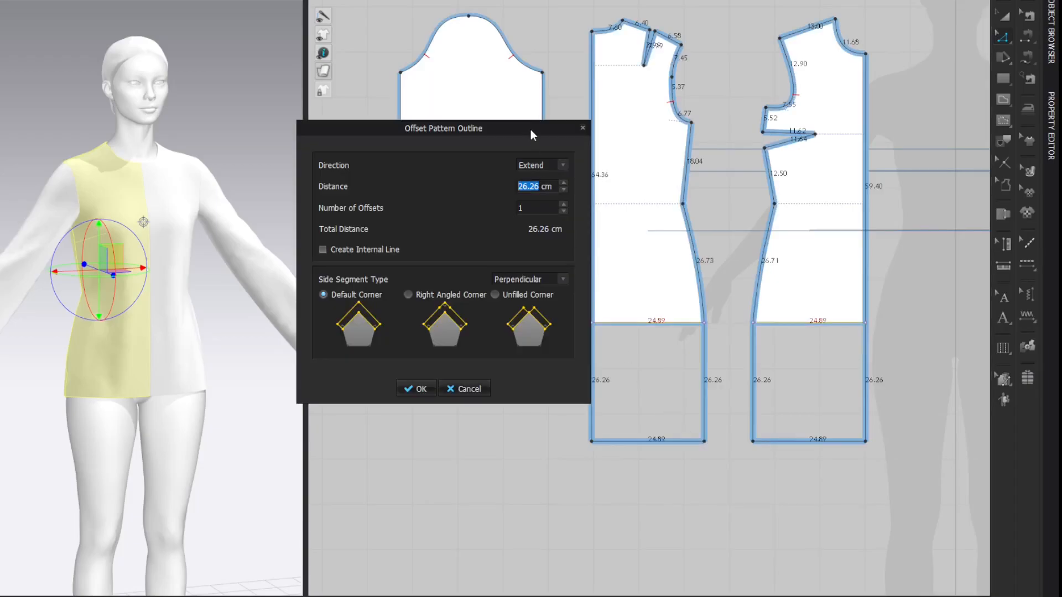
pyautogui.moveTo(531, 131); pyautogui.dragTo(500, 130)
pyautogui.write('36')
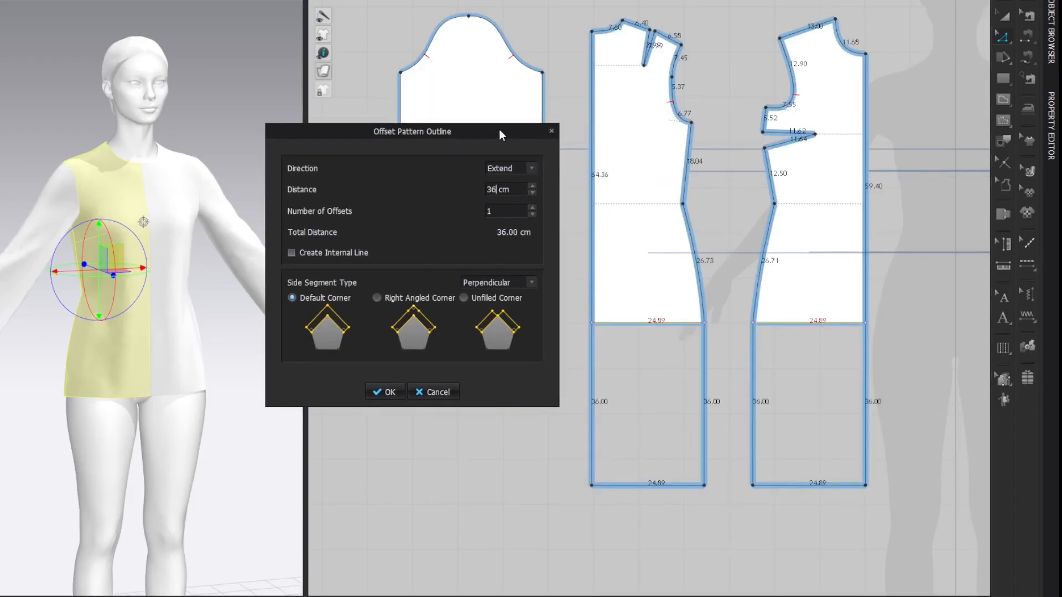
pyautogui.click(389, 392)
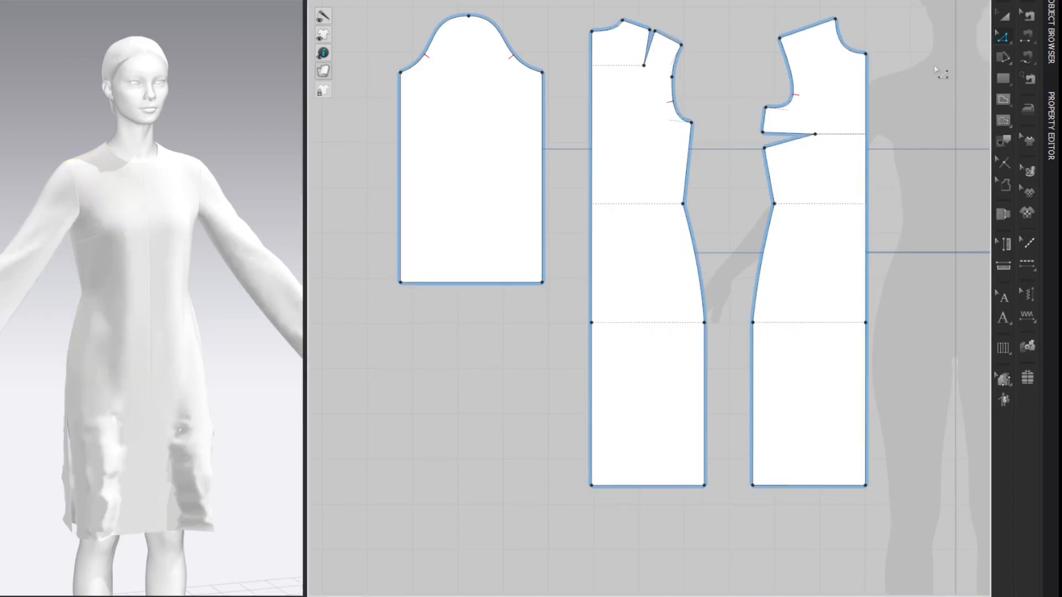
pyautogui.moveTo(724, 20); pyautogui.dragTo(324, 547)
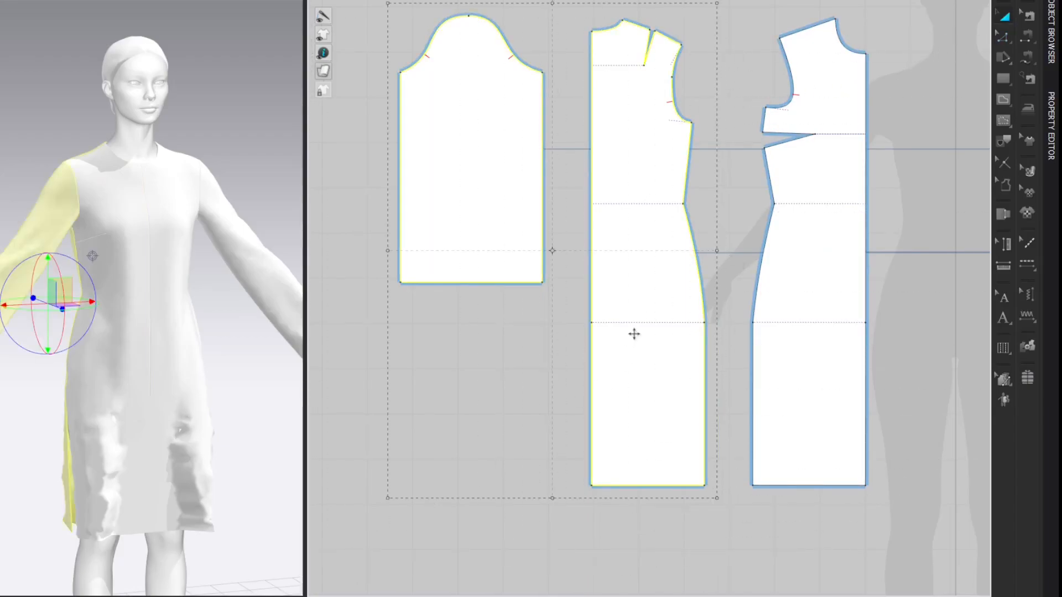
pyautogui.moveTo(634, 334); pyautogui.dragTo(612, 334)
pyautogui.rightClick(612, 335)
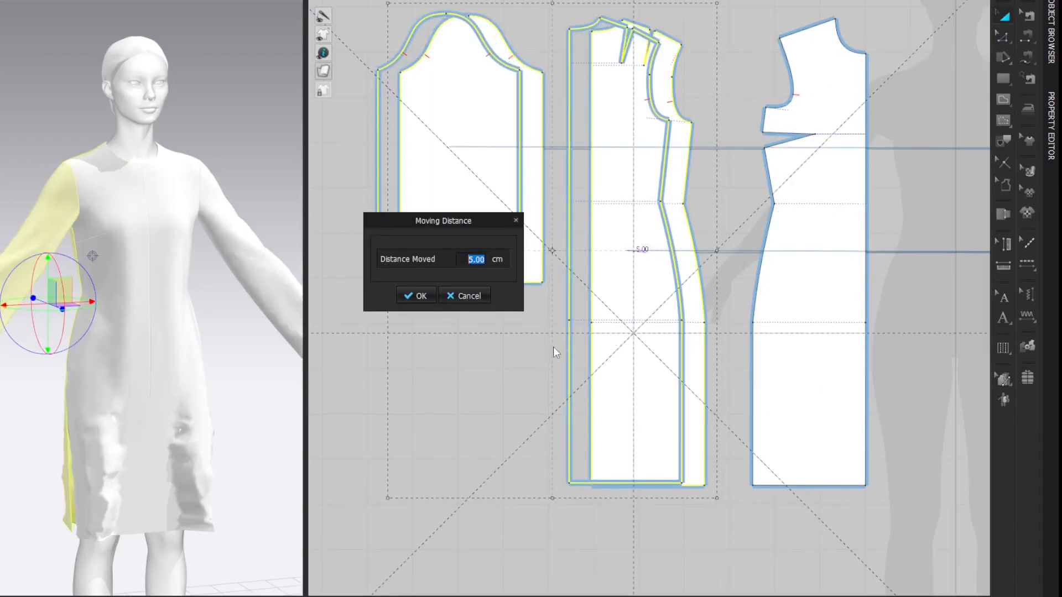
pyautogui.click(469, 295)
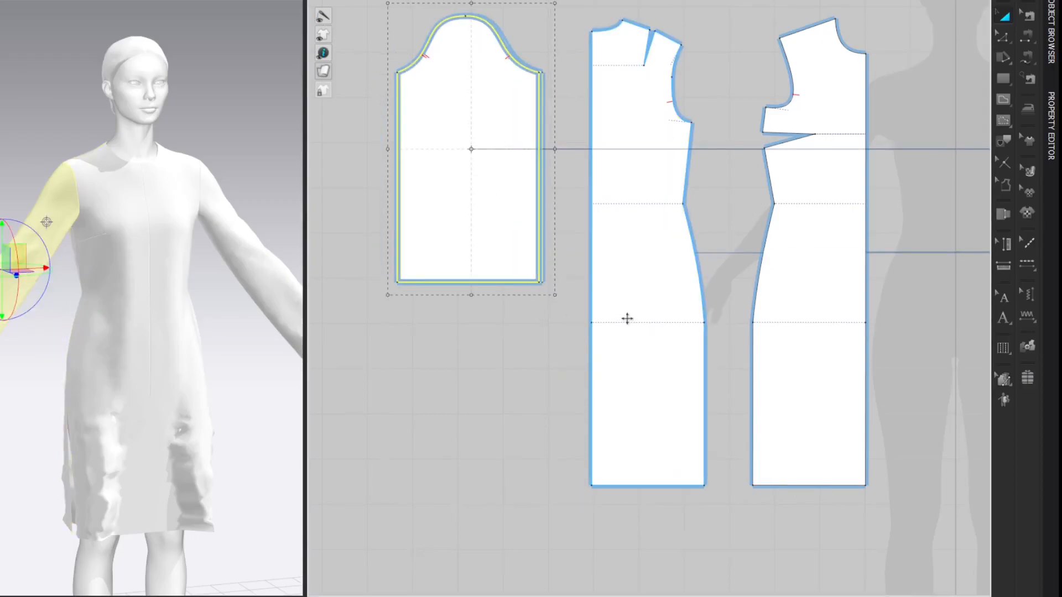
# - Move the sleeve and back bodice patterns on both sides of the layout 15 cm outward, away from the front bodice patterns
pyautogui.keyDown('shift'); pyautogui.click(632, 316); pyautogui.keyUp('shift')
pyautogui.moveTo(626, 300); pyautogui.dragTo(588, 303)
pyautogui.rightClick(588, 302)
pyautogui.write('14')
pyautogui.press('Return')
pyautogui.scroll(-3, 642, 306)
pyautogui.moveTo(855, 122); pyautogui.dragTo(472, 103, button='middle')
pyautogui.moveTo(631, 66); pyautogui.dragTo(899, 492)
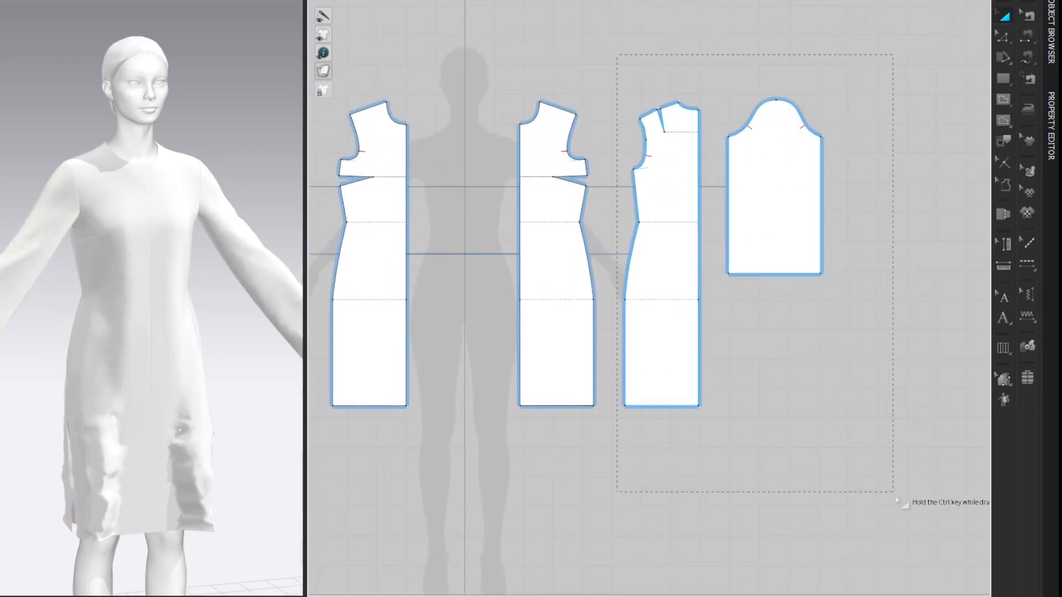
pyautogui.moveTo(664, 320); pyautogui.dragTo(711, 324)
pyautogui.rightClick(711, 324)
pyautogui.write('15')
pyautogui.press('Return')
# - Flare the front dress pattern by moving the hem's side-seam corner 5 cm horizontally outward
pyautogui.moveTo(469, 84); pyautogui.dragTo(811, 95, button='middle')
pyautogui.scroll(3, 643, 102)
pyautogui.scroll(2, 646, 103)
pyautogui.moveTo(673, 132); pyautogui.dragTo(723, 45, button='middle')
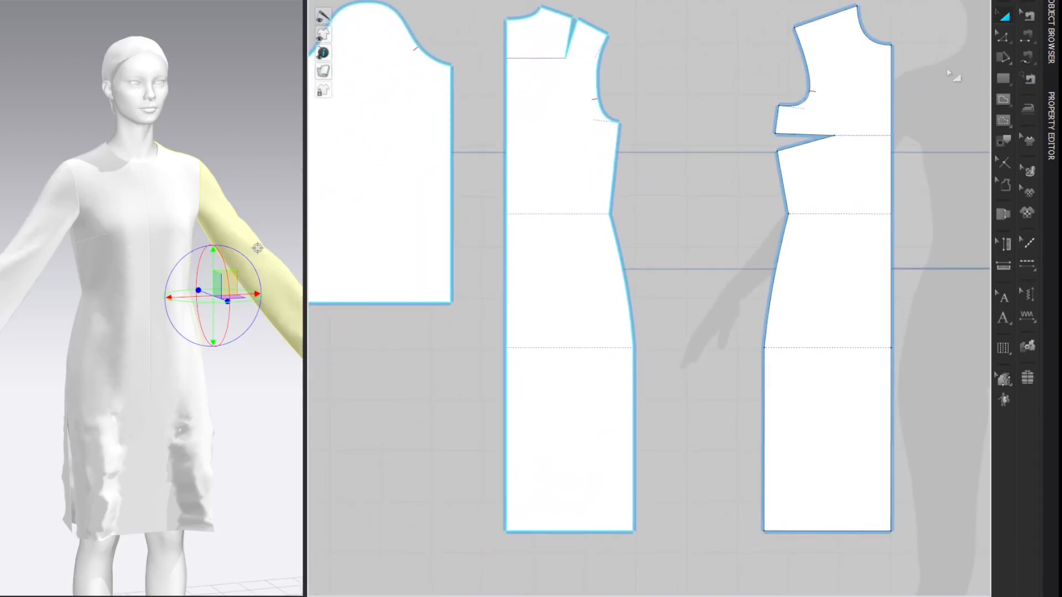
pyautogui.click(936, 68)
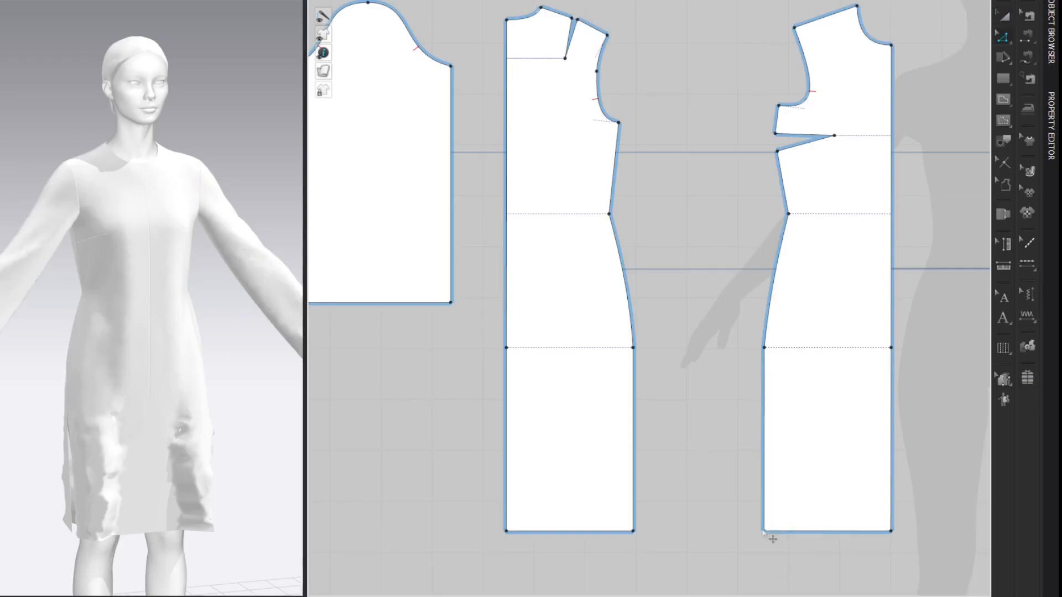
pyautogui.moveTo(763, 532); pyautogui.dragTo(755, 528)
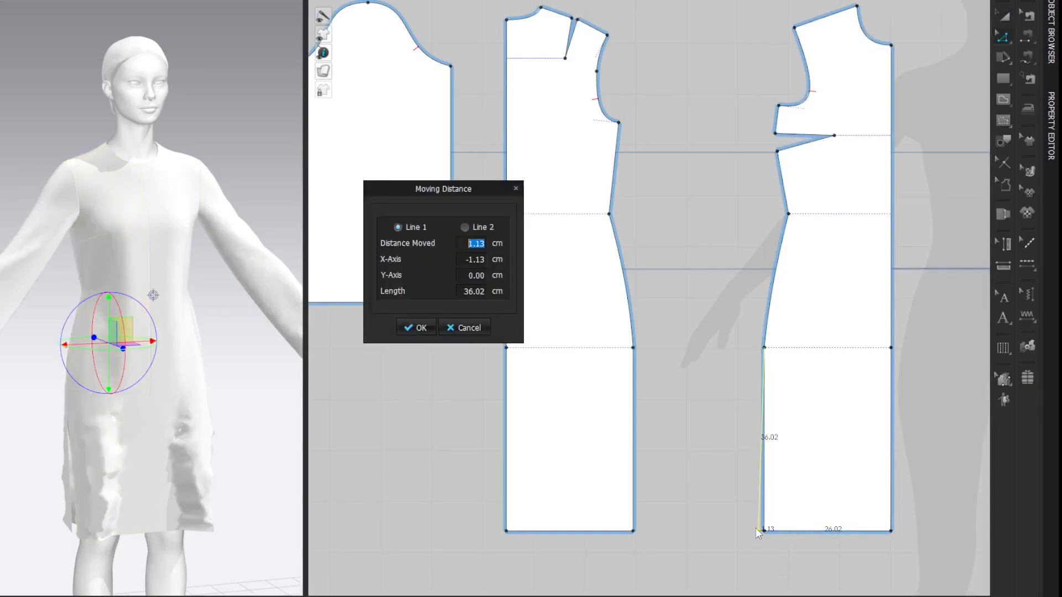
pyautogui.write('5')
pyautogui.press('Return')
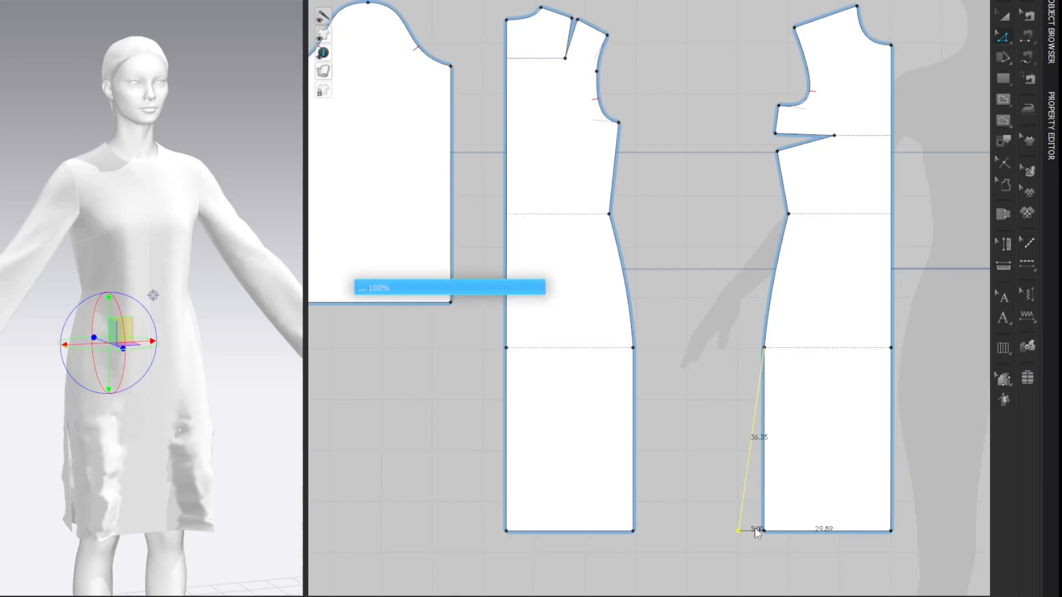
# - Flare the back dress pattern by moving the hem's side-seam corner 5 cm horizontally outward
pyautogui.moveTo(635, 531); pyautogui.dragTo(646, 530)
pyautogui.write('5')
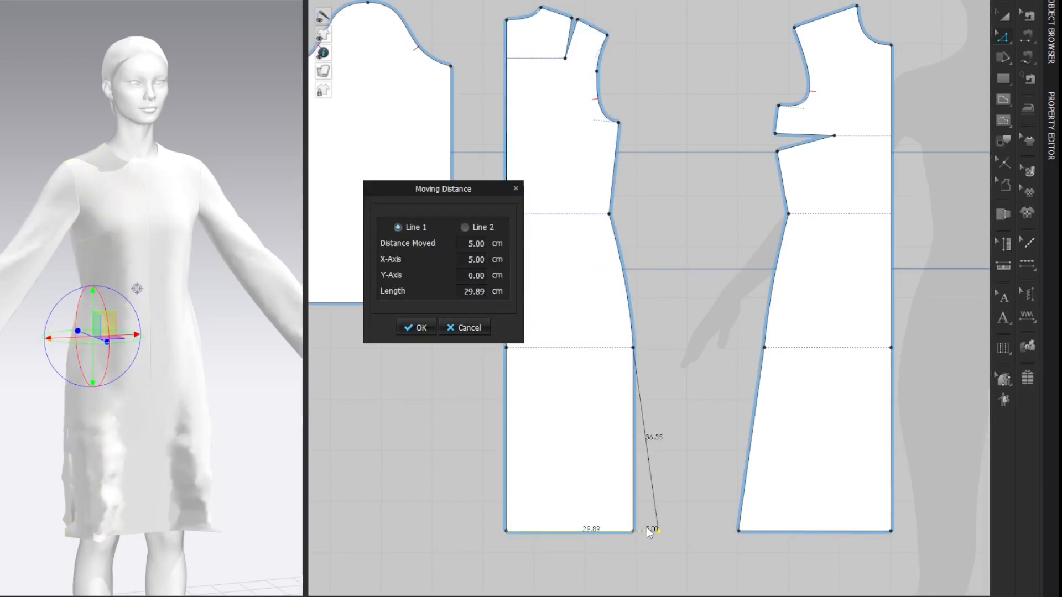
pyautogui.press('Return')
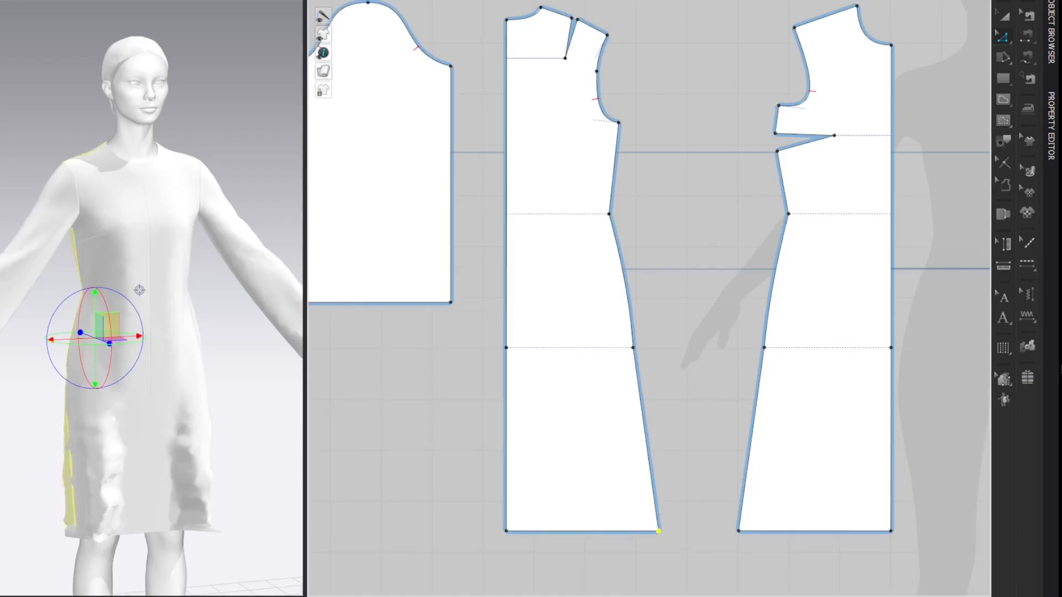
pyautogui.click(966, 125)
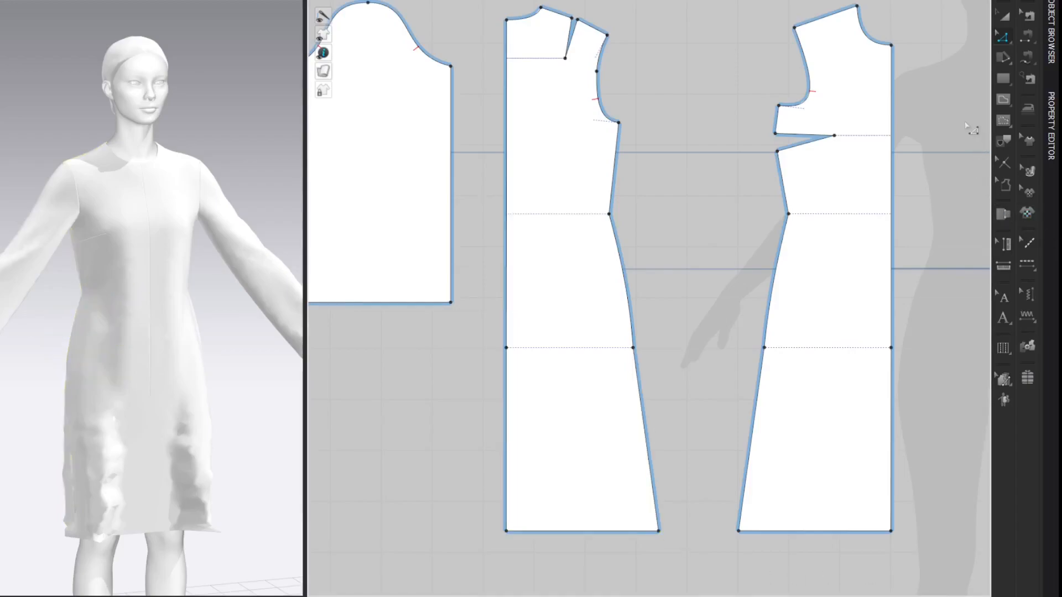
# - Split the front hem line uniformly into three segments and keep only the division point nearest the centre front
pyautogui.rightClick(863, 530)
pyautogui.click(369, 308)
pyautogui.click(510, 328)
pyautogui.click(416, 390)
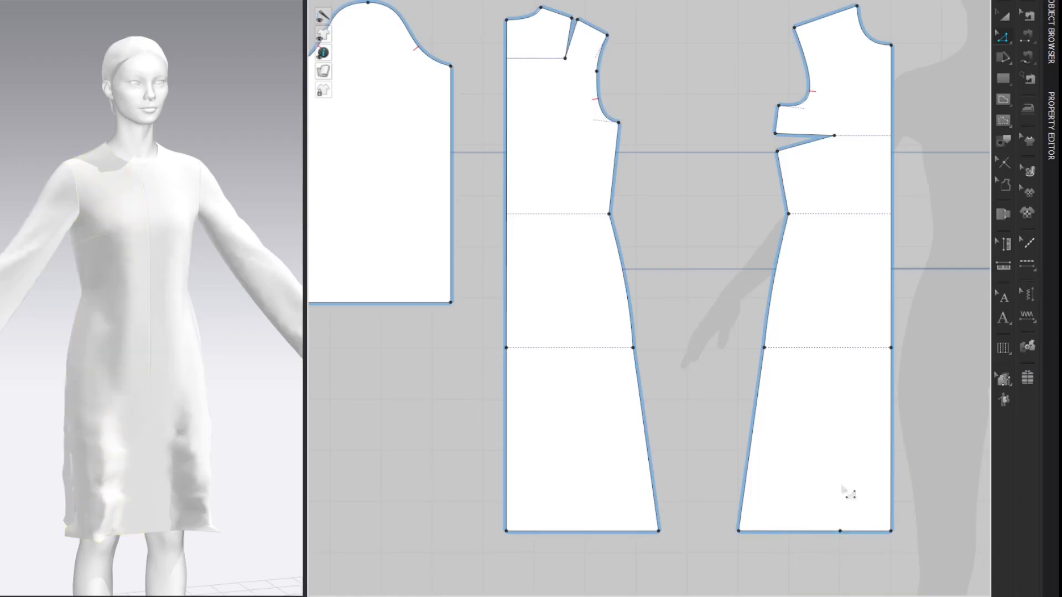
# - Split the back hem line uniformly into 3 segments and delete the division point nearest the side seam
pyautogui.press('x')
pyautogui.click(553, 531)
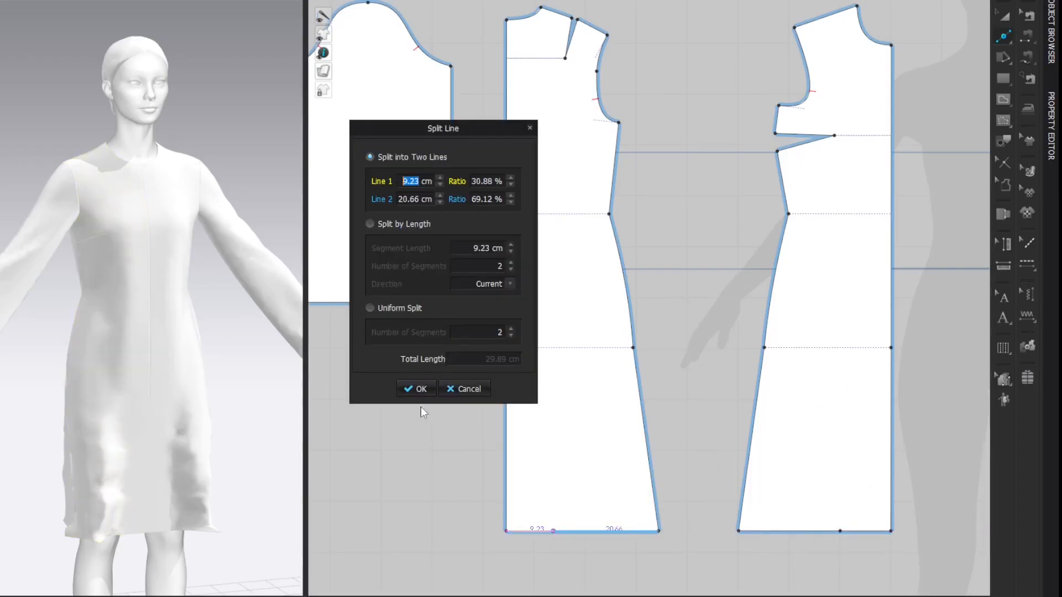
pyautogui.click(370, 308)
pyautogui.click(511, 329)
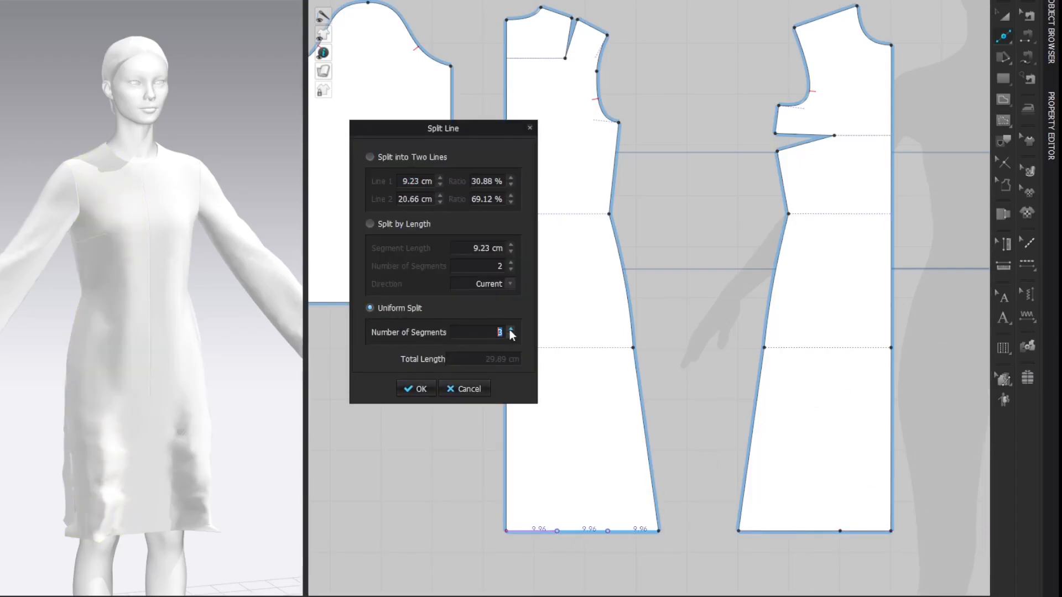
pyautogui.click(416, 382)
pyautogui.press('Delete')
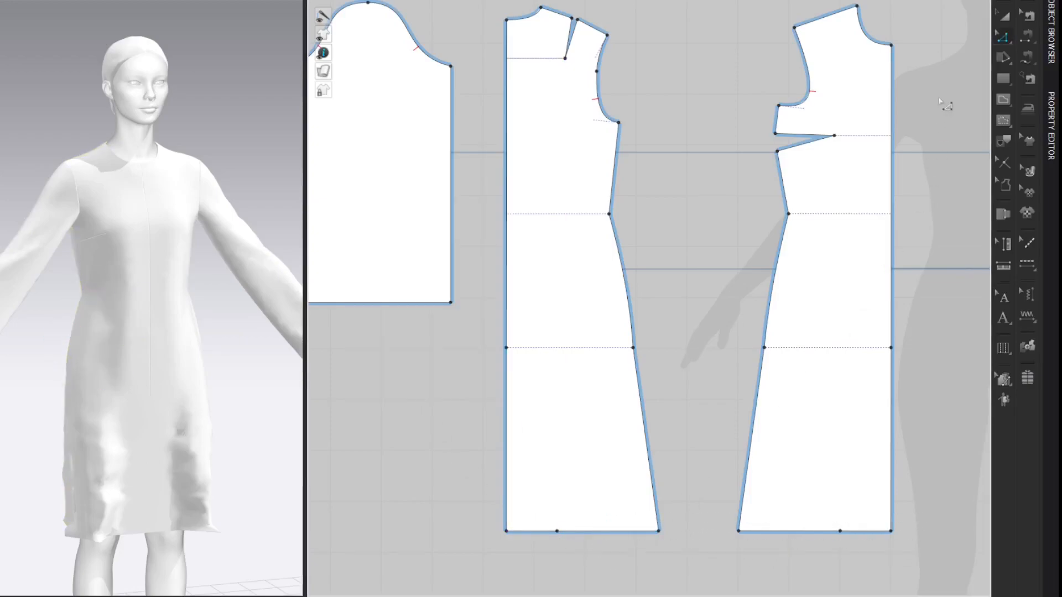
# - Raise the front hem's side corner 2.5 cm along the side seam
pyautogui.moveTo(903, 441); pyautogui.dragTo(908, 351, button='middle')
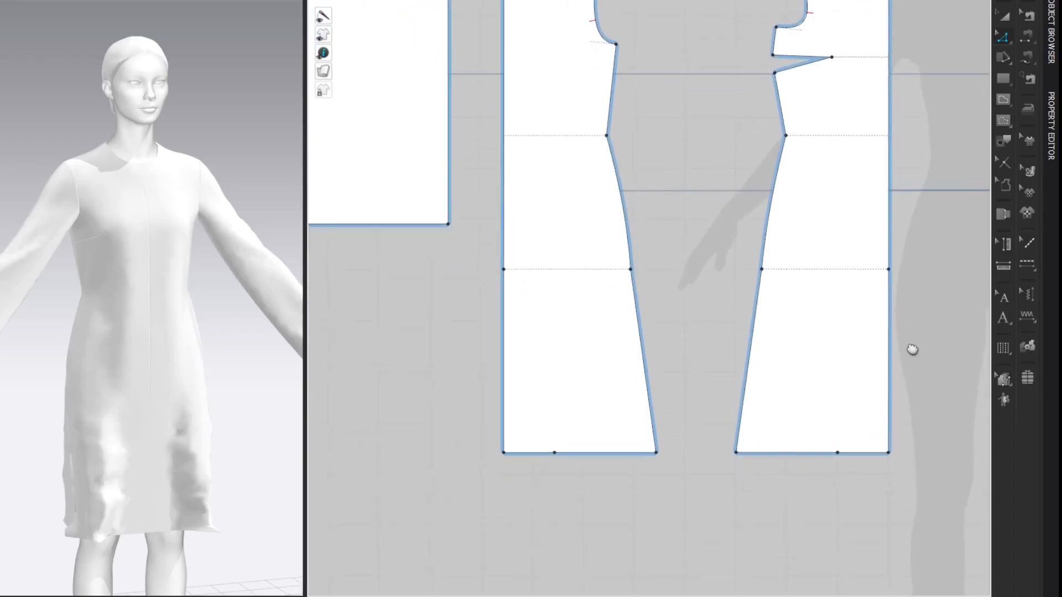
pyautogui.moveTo(737, 452); pyautogui.dragTo(742, 439)
pyautogui.rightClick(742, 439)
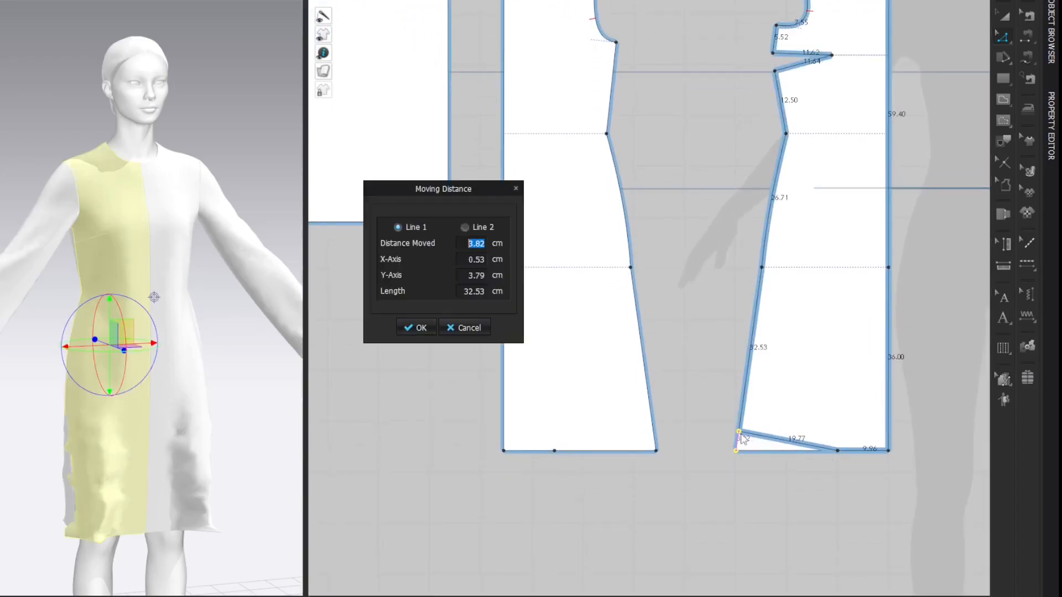
pyautogui.write('2.5')
pyautogui.press('Return')
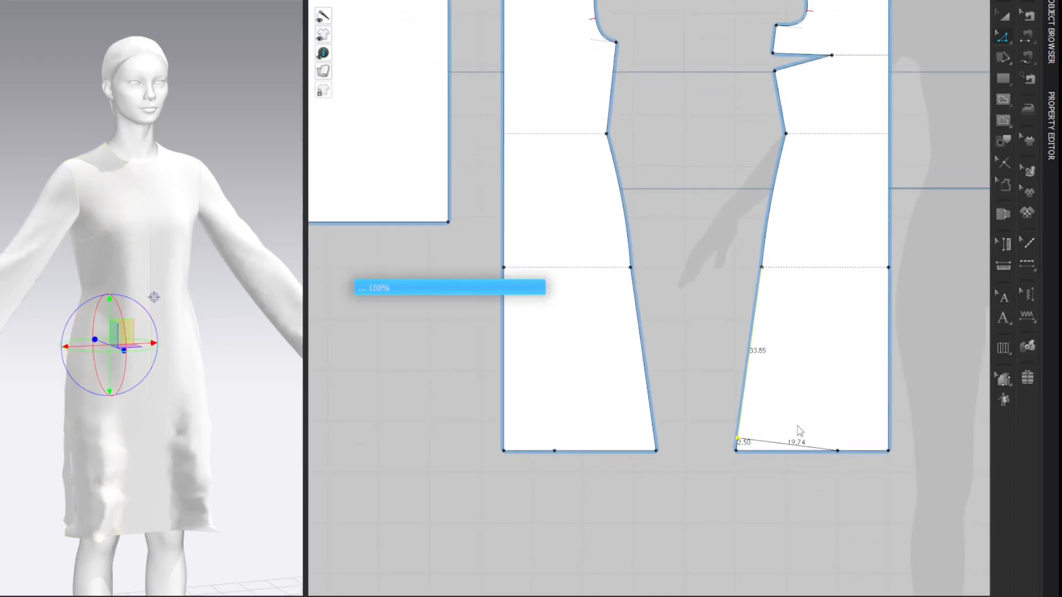
# - Raise the back hem's side corner 2.5 cm along the side seam
pyautogui.moveTo(659, 452); pyautogui.dragTo(658, 437)
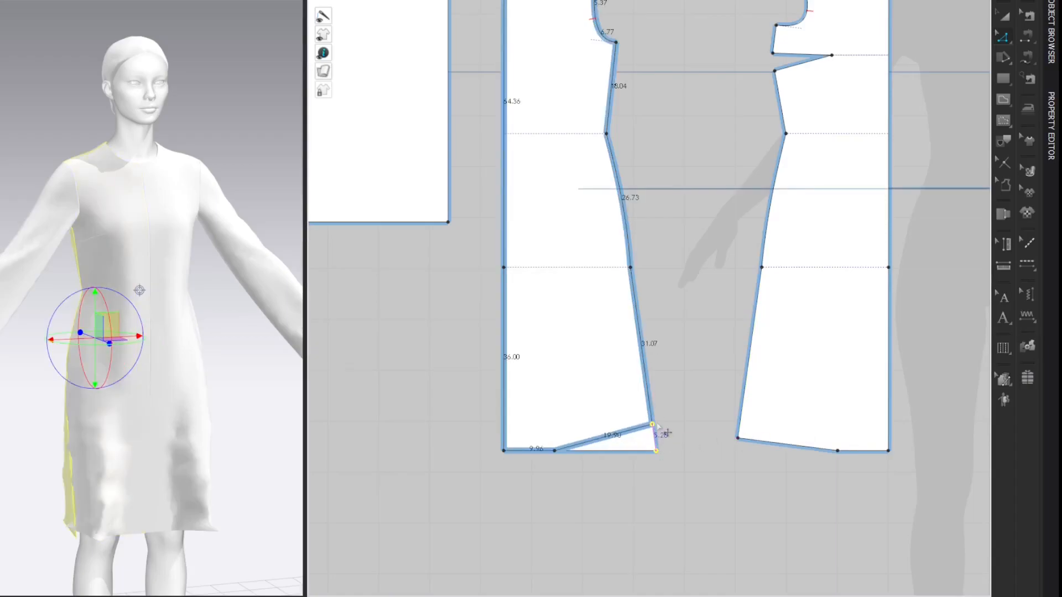
pyautogui.rightClick(658, 437)
pyautogui.write('2.5')
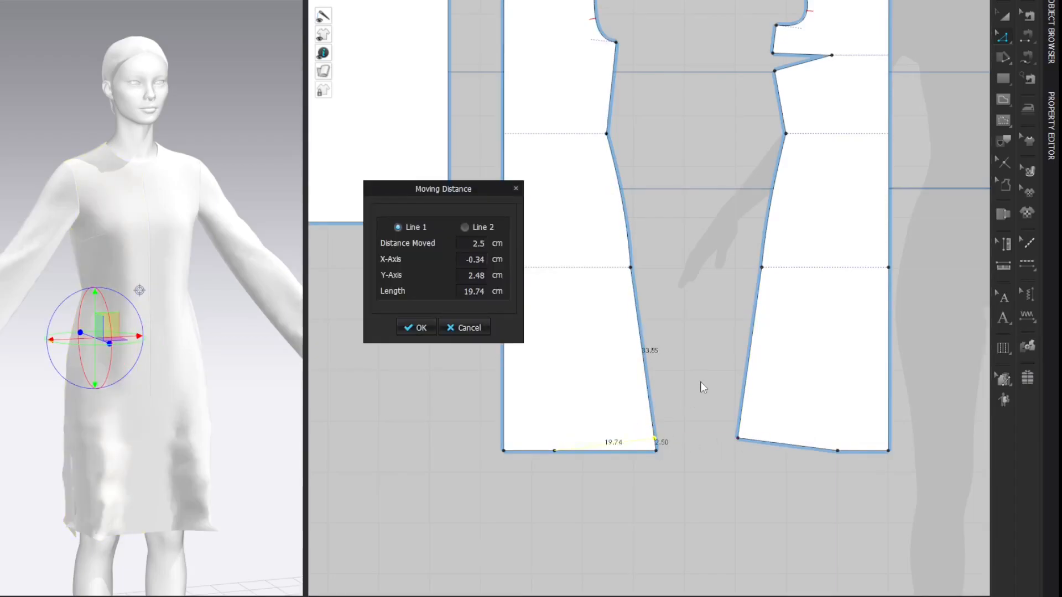
pyautogui.press('Return')
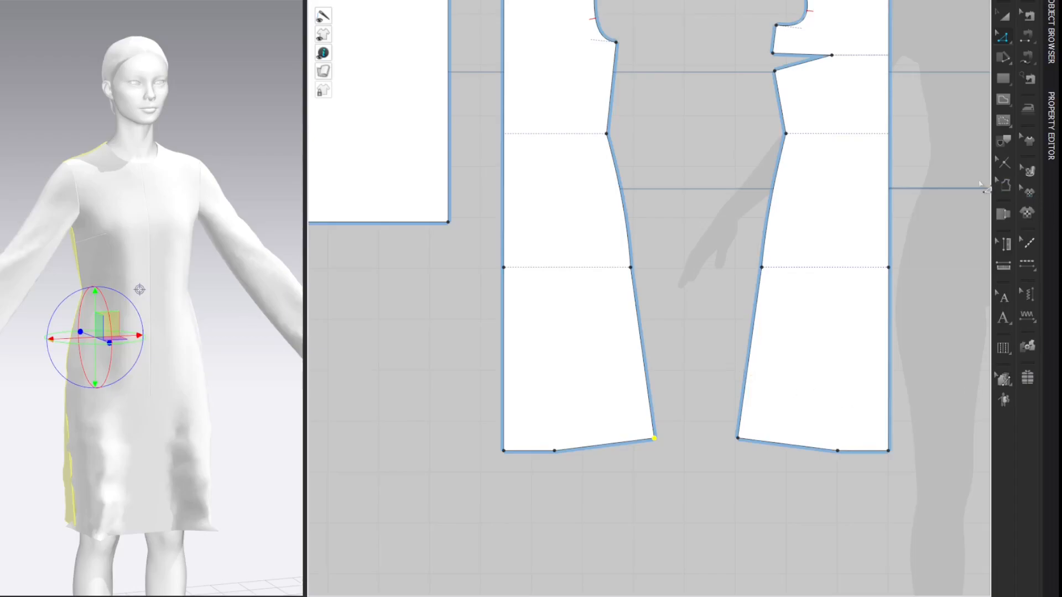
pyautogui.click(977, 175)
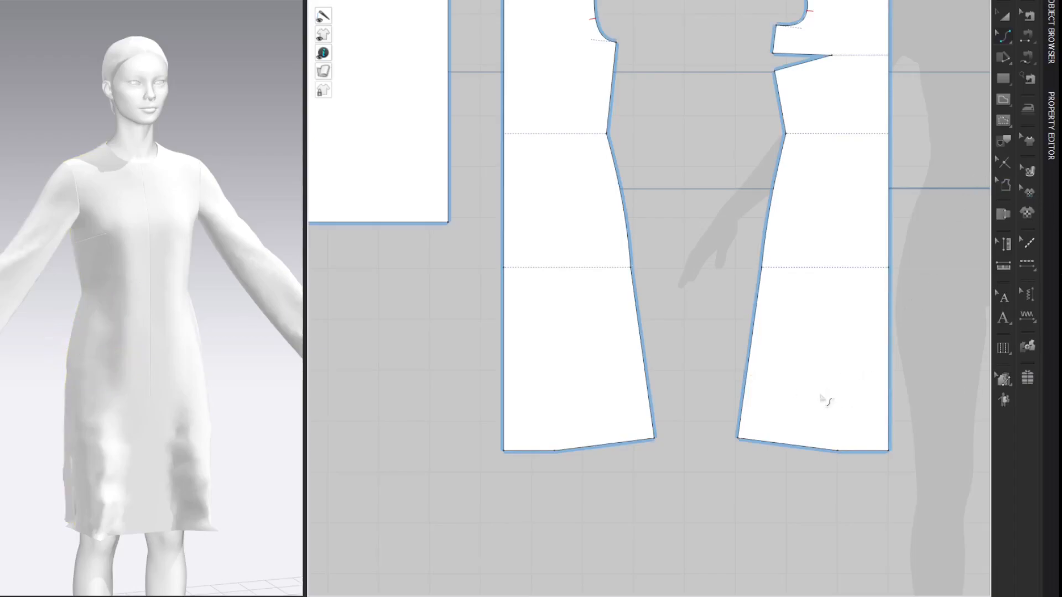
# - Curve the slanted hem segments of the front and back patterns into smooth arcs running from the side seam into the straight hem
pyautogui.click(791, 445)
pyautogui.moveTo(781, 449); pyautogui.dragTo(805, 451)
pyautogui.press('z')
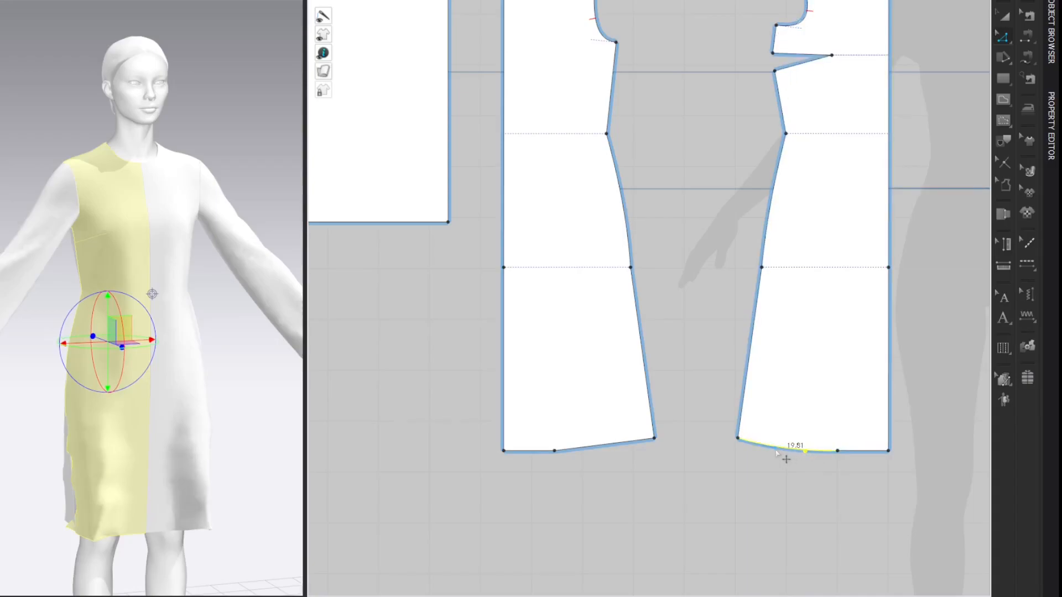
pyautogui.moveTo(623, 443); pyautogui.dragTo(598, 454)
pyautogui.press('z')
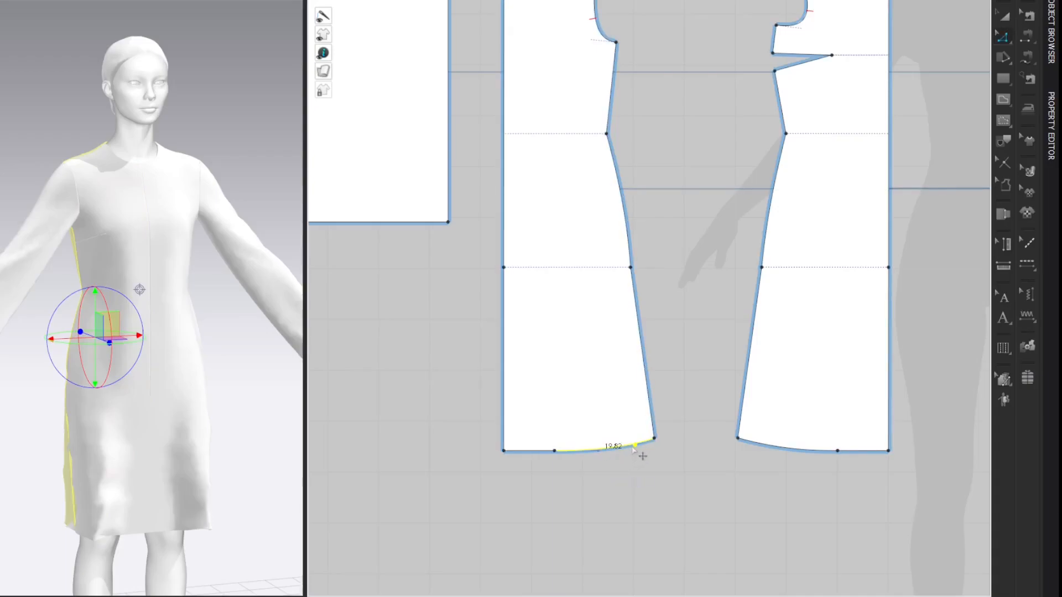
pyautogui.click(940, 162)
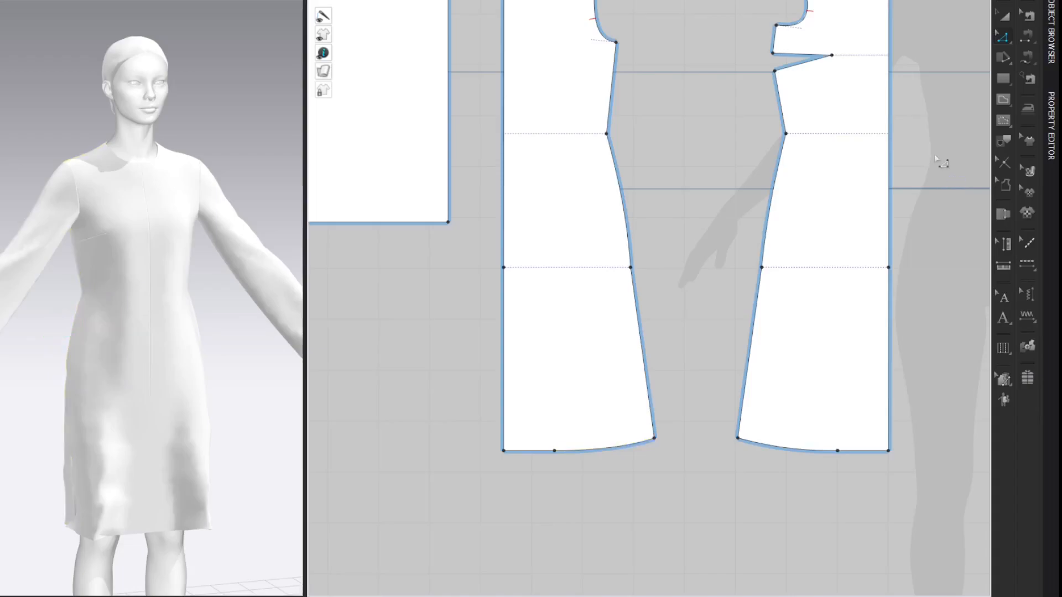
# - Extend the existing centre-back, side and centre-front sewing lines down to the new hem on the dress patterns with Edit Sewing
pyautogui.press('b')
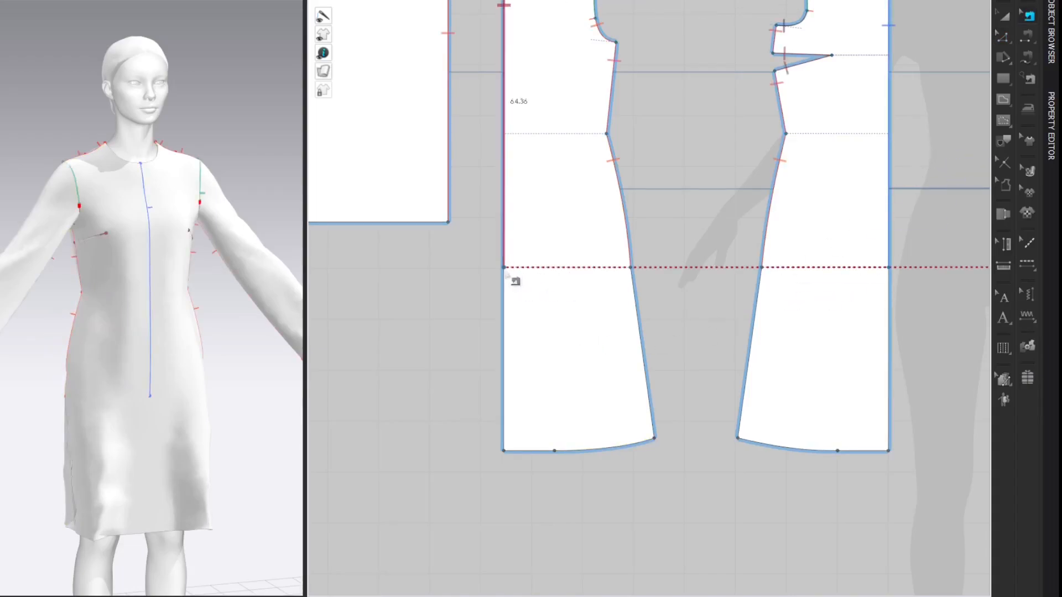
pyautogui.click(505, 452)
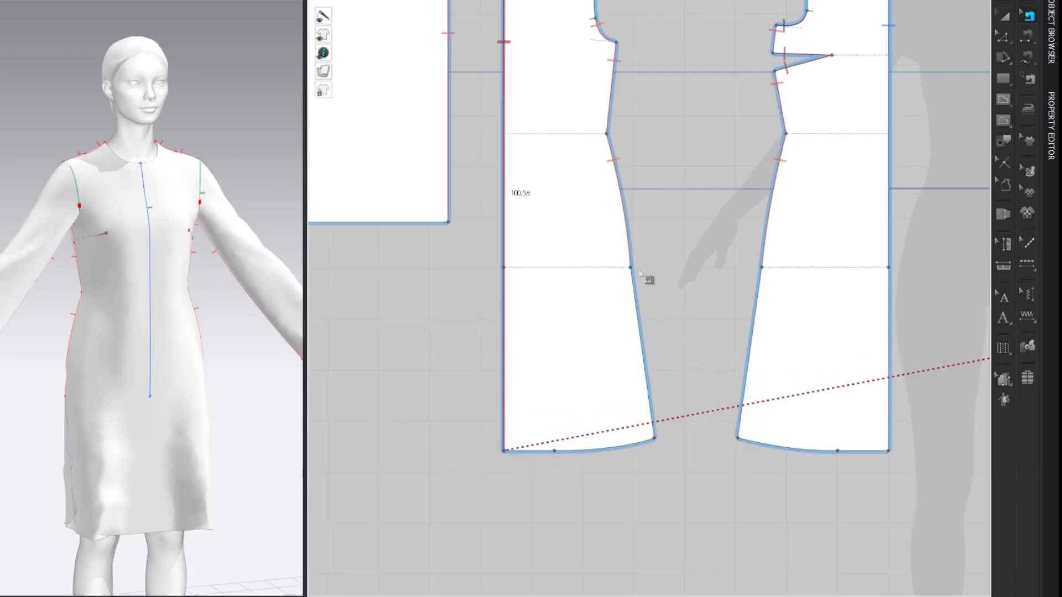
pyautogui.moveTo(631, 269); pyautogui.dragTo(658, 442)
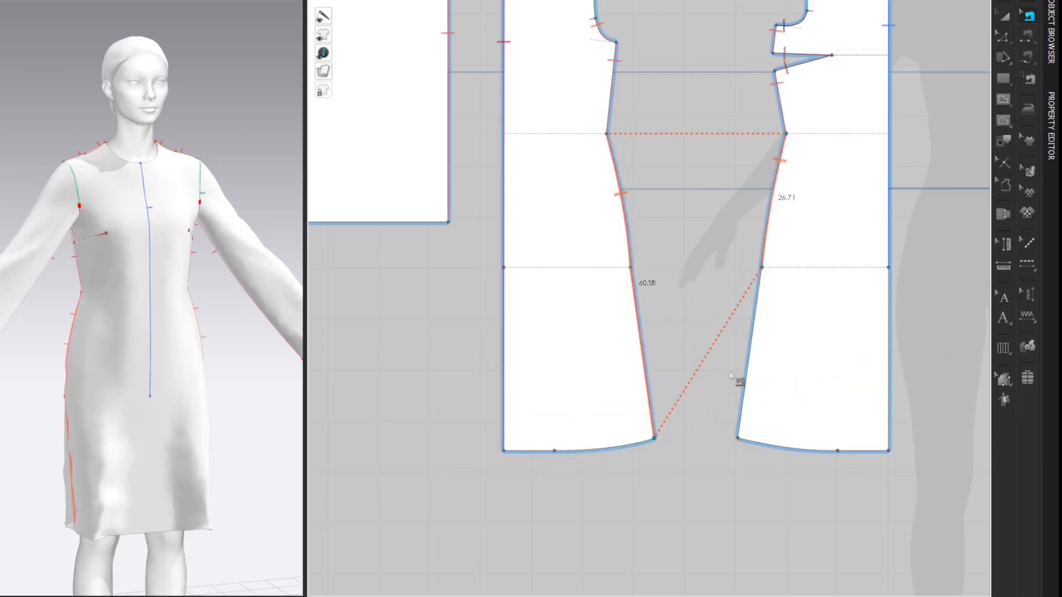
pyautogui.click(739, 439)
pyautogui.moveTo(890, 269); pyautogui.dragTo(891, 452)
pyautogui.moveTo(933, 265); pyautogui.dragTo(543, 226, button='middle')
pyautogui.moveTo(678, 237); pyautogui.dragTo(682, 395)
pyautogui.moveTo(892, 218); pyautogui.dragTo(549, 211, button='middle')
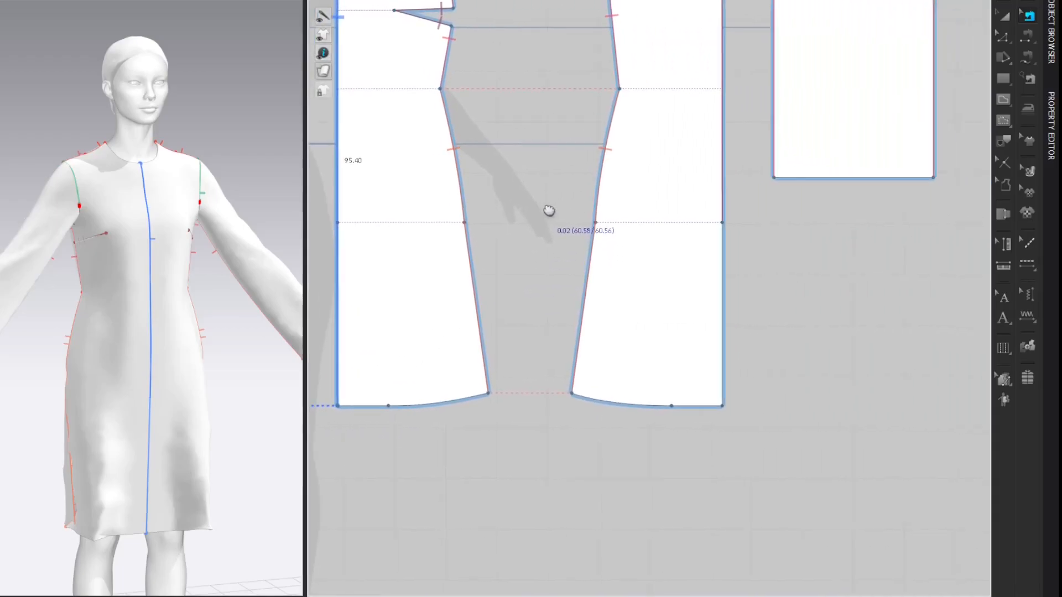
pyautogui.moveTo(722, 225); pyautogui.dragTo(722, 415)
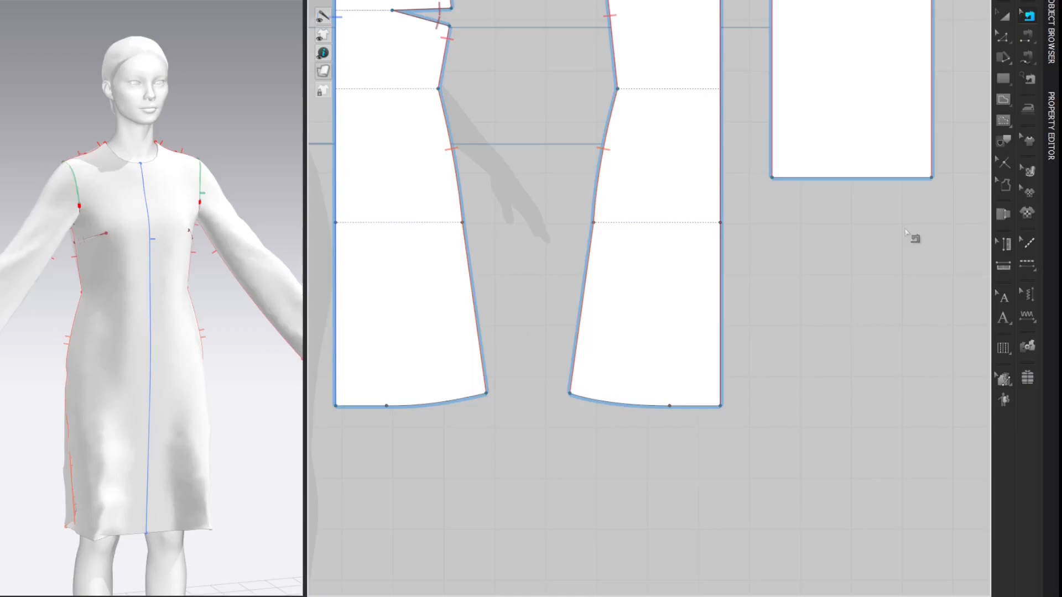
# - Simulate the garment so the flared, lengthened dress drapes on the avatar
pyautogui.scroll(-6, 906, 232)
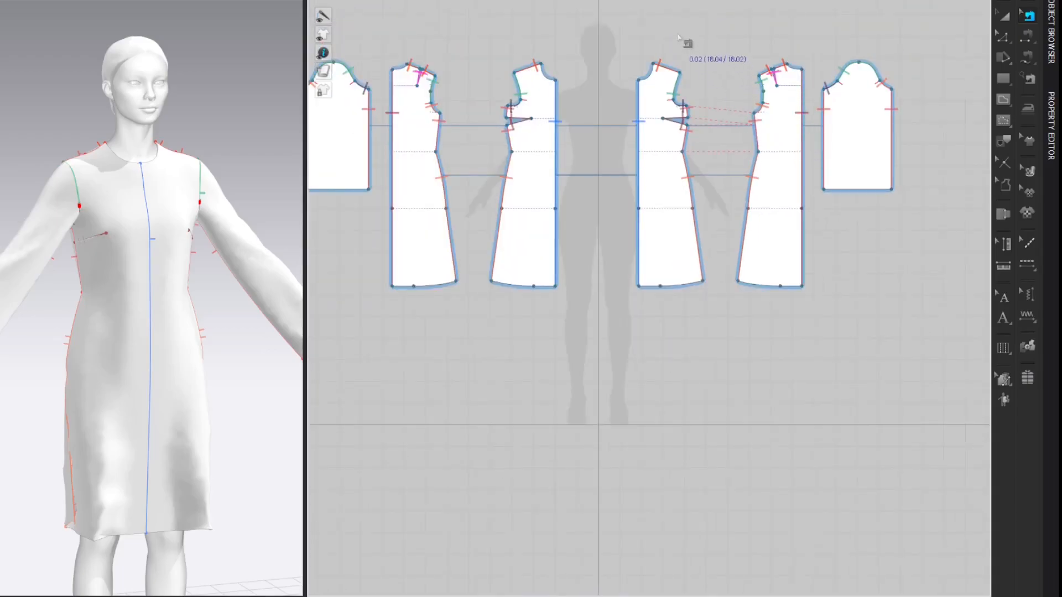
pyautogui.moveTo(687, 41); pyautogui.dragTo(789, 73, button='middle')
pyautogui.scroll(4, 712, 95)
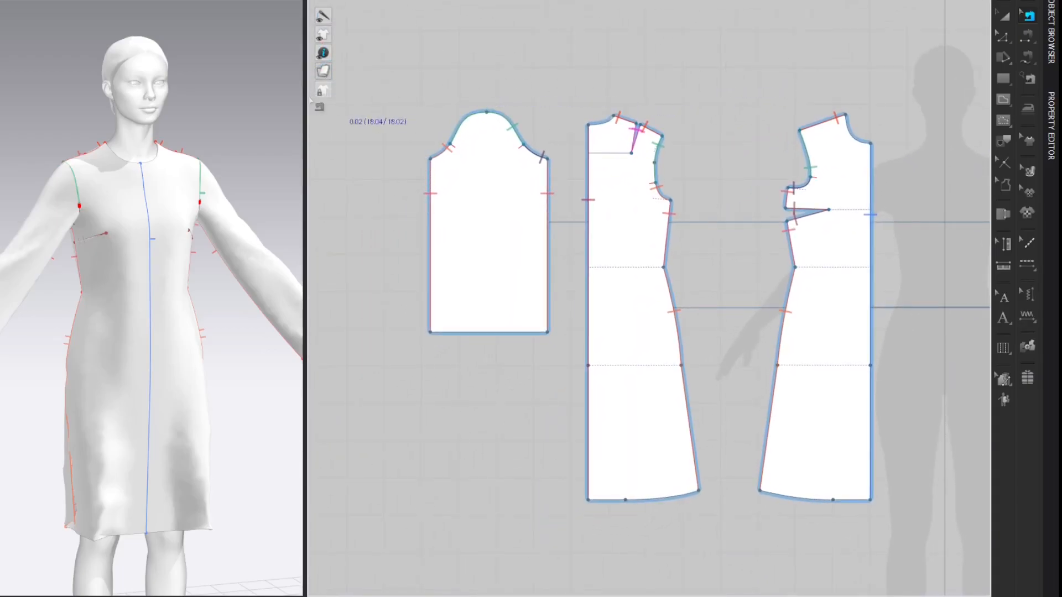
pyautogui.press('space')
pyautogui.scroll(3, 235, 110)
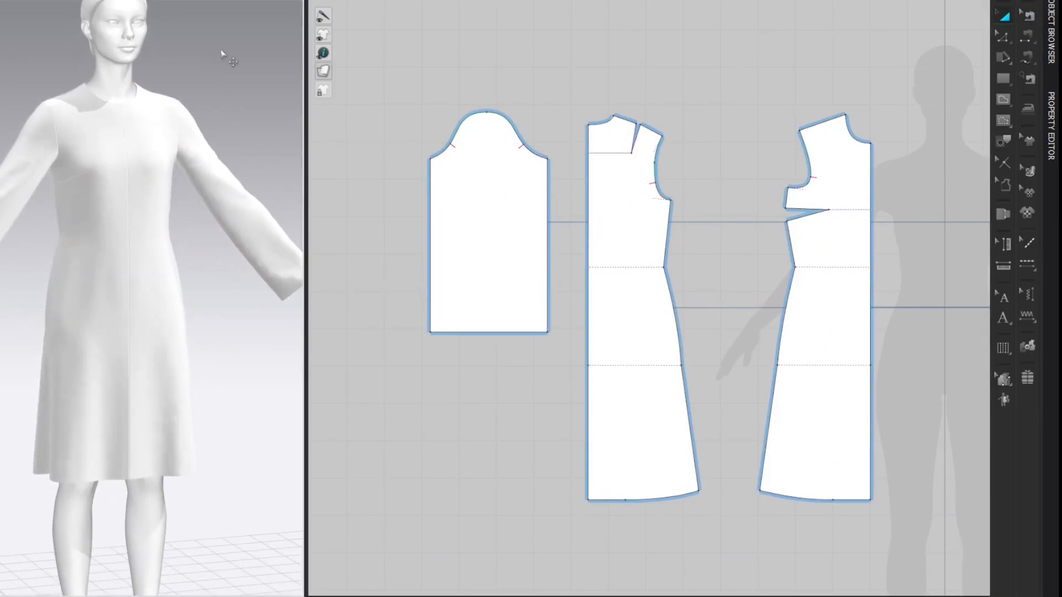
pyautogui.moveTo(224, 57)
pyautogui.mouseDown(button='right')
pyautogui.moveTo(140, 78)
pyautogui.moveTo(230, 83)
pyautogui.moveTo(227, 67)
pyautogui.mouseUp(button='right')
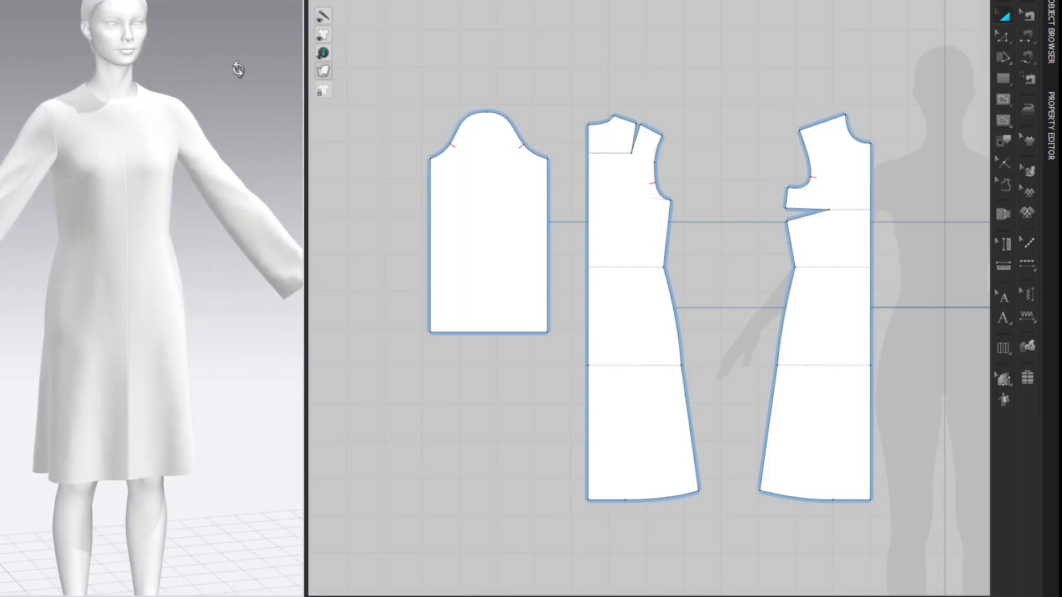
pyautogui.moveTo(916, 173); pyautogui.dragTo(936, 141, button='right')
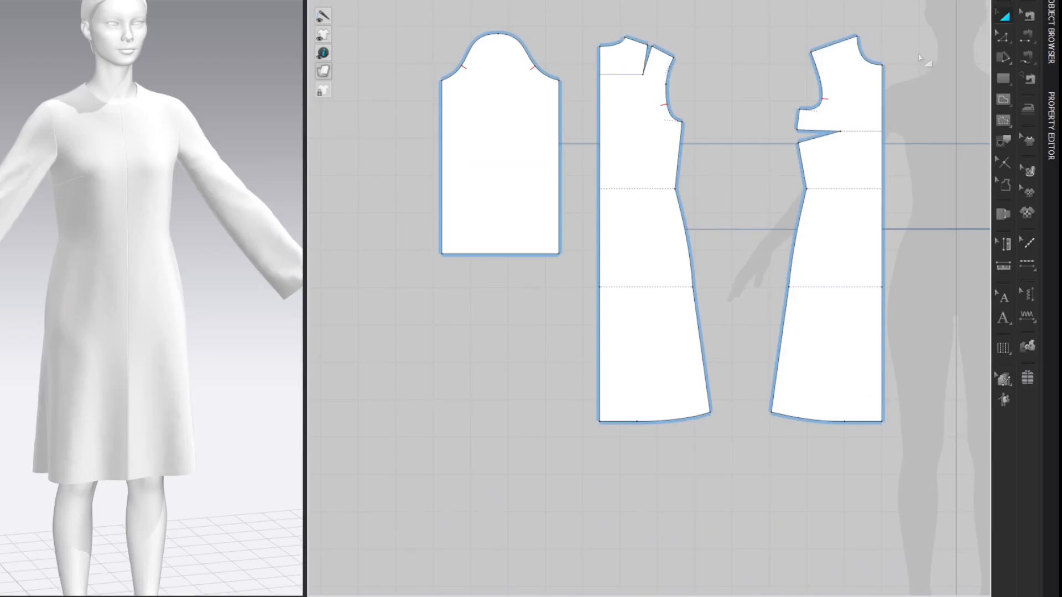
# - Draw a straight internal line along the back pattern's waist guideline, from centre back to the side seam
pyautogui.scroll(5, 935, 49)
pyautogui.moveTo(707, 97); pyautogui.dragTo(735, 78, button='right')
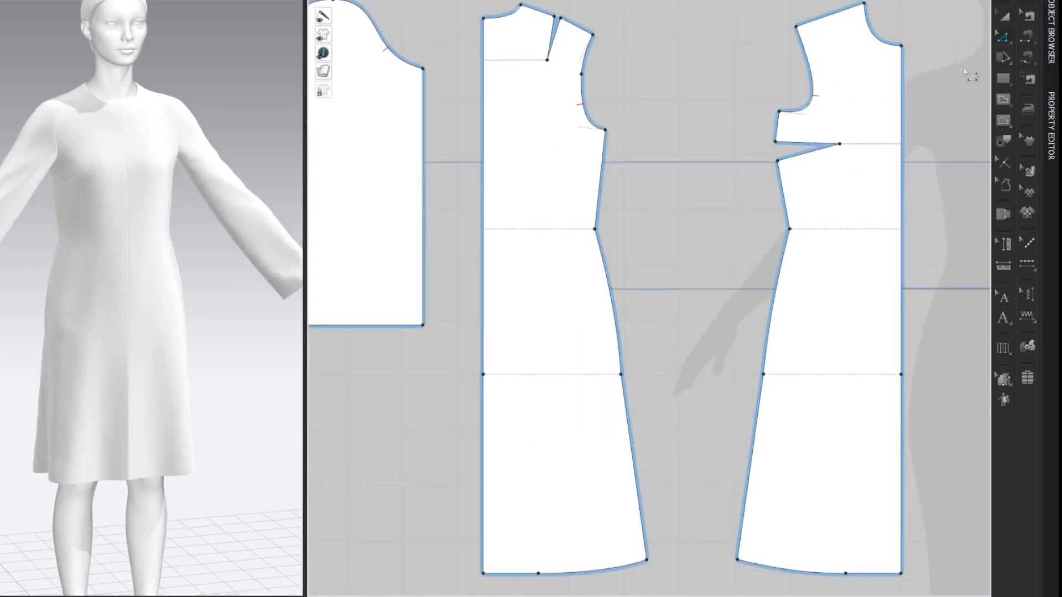
pyautogui.click(1003, 100)
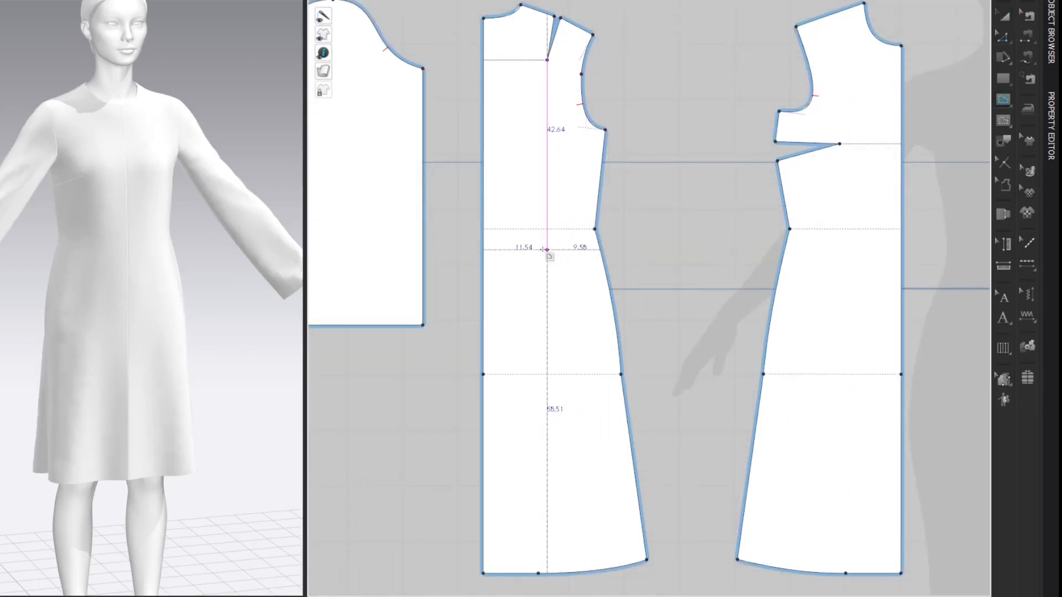
pyautogui.click(487, 229)
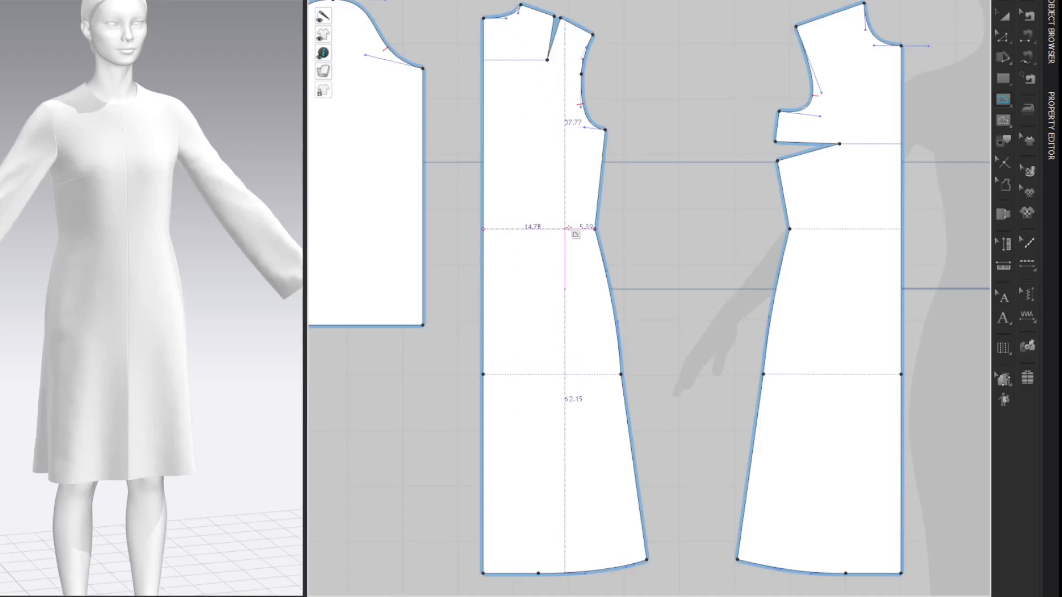
pyautogui.click(593, 229)
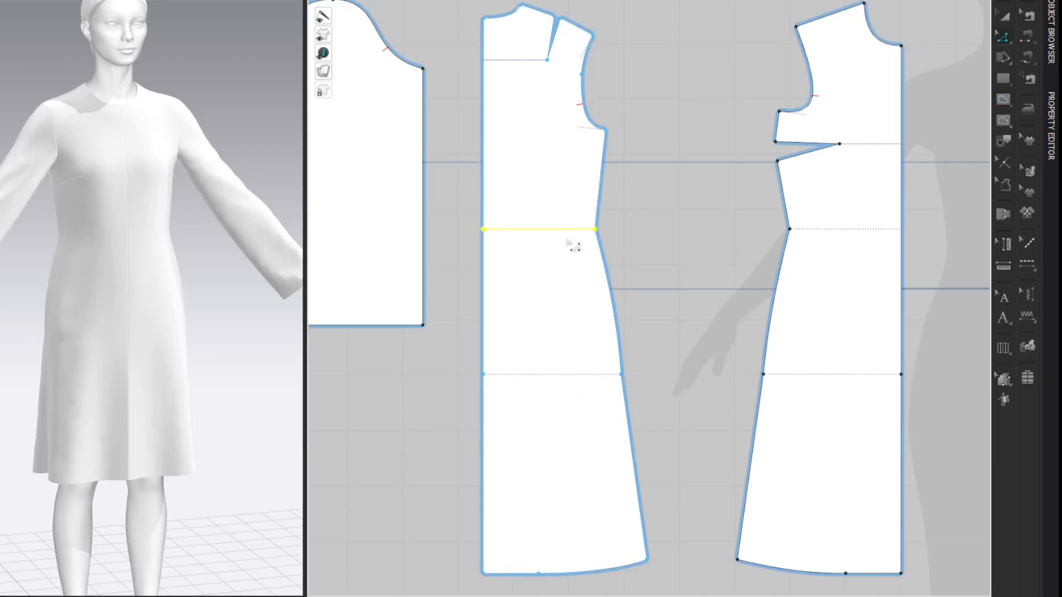
# - Move the back waist internal line 6.35 cm down and extend its side end to meet the side seam
pyautogui.rightClick(565, 243)
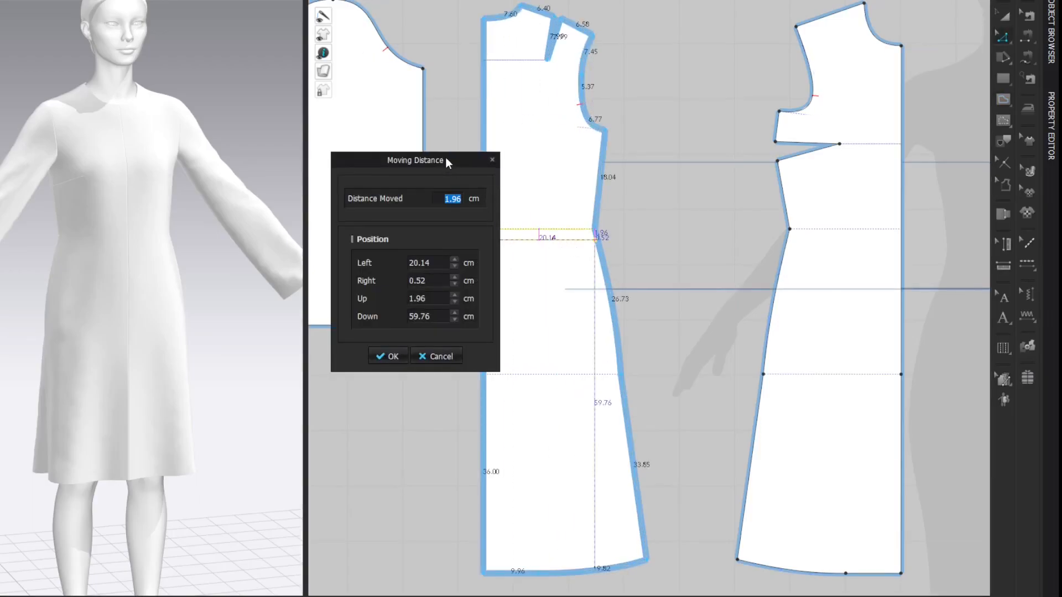
pyautogui.moveTo(446, 157); pyautogui.dragTo(402, 159)
pyautogui.write('6.35')
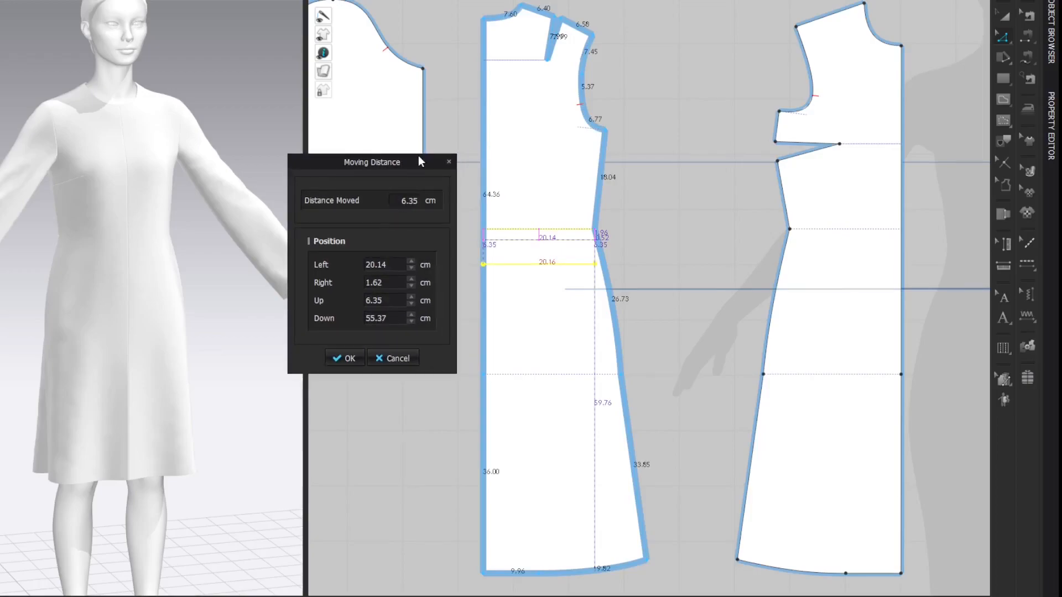
pyautogui.press('Return')
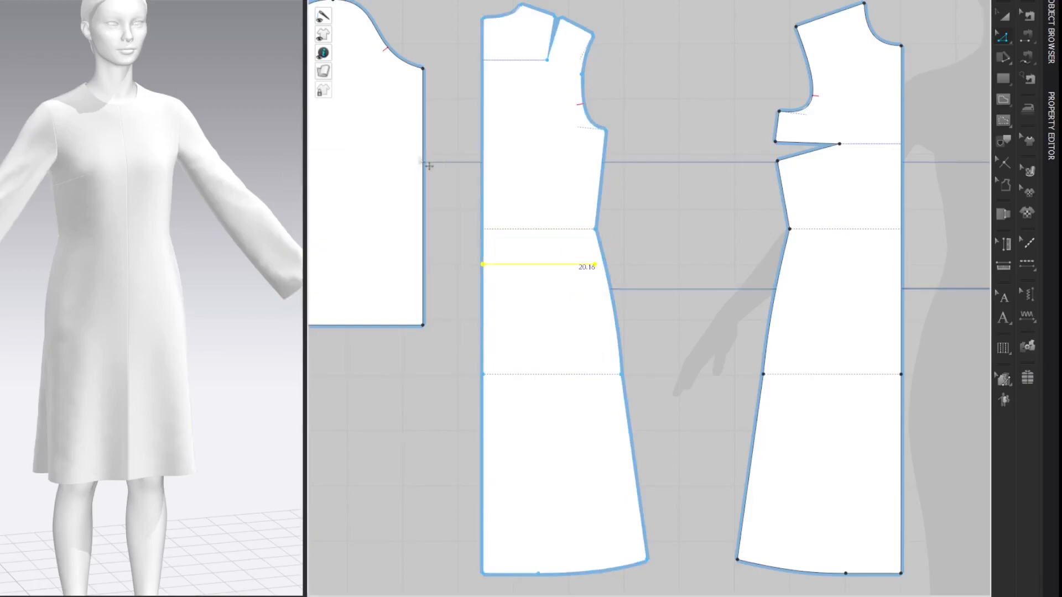
pyautogui.rightClick(573, 265)
pyautogui.moveTo(695, 475)
pyautogui.click(757, 477)
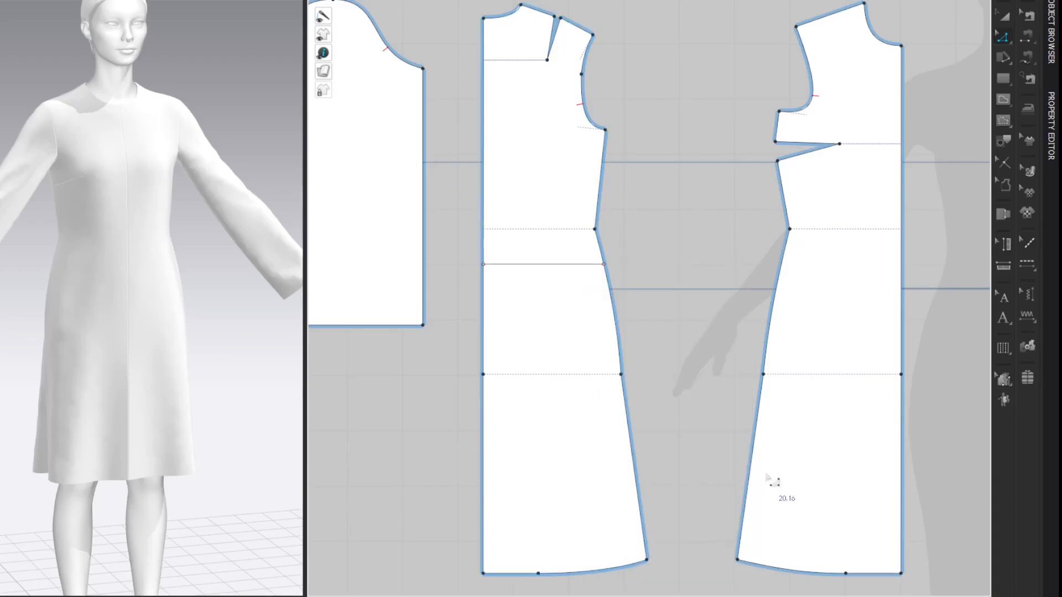
# - Draw a matching horizontal internal line across the front pattern, level with the back's lowered waist line
pyautogui.click(781, 265)
pyautogui.click(902, 264)
pyautogui.click(983, 93)
# - Offset the lowered waist lines of the front and back patterns downward as a second pair of internal lines
pyautogui.click(595, 265)
pyautogui.rightClick(841, 264)
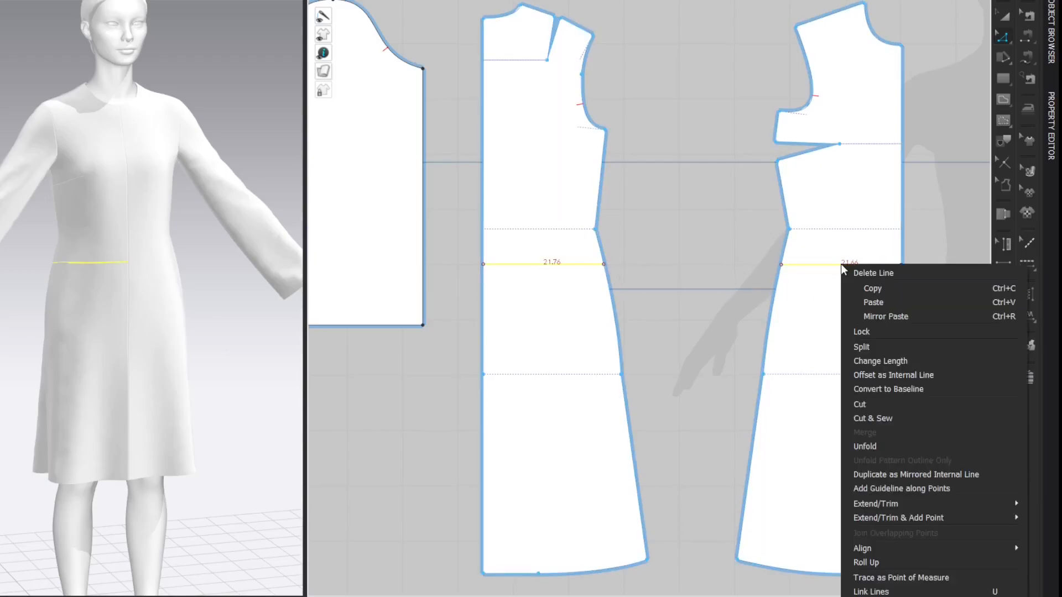
pyautogui.click(879, 375)
pyautogui.moveTo(483, 164); pyautogui.dragTo(352, 158)
pyautogui.click(276, 341)
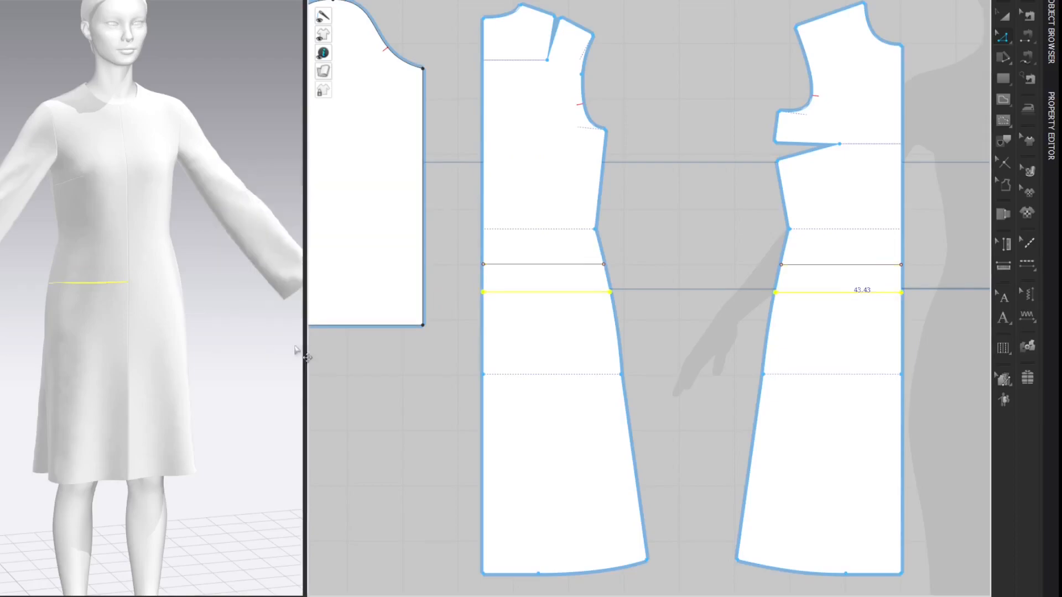
pyautogui.click(947, 79)
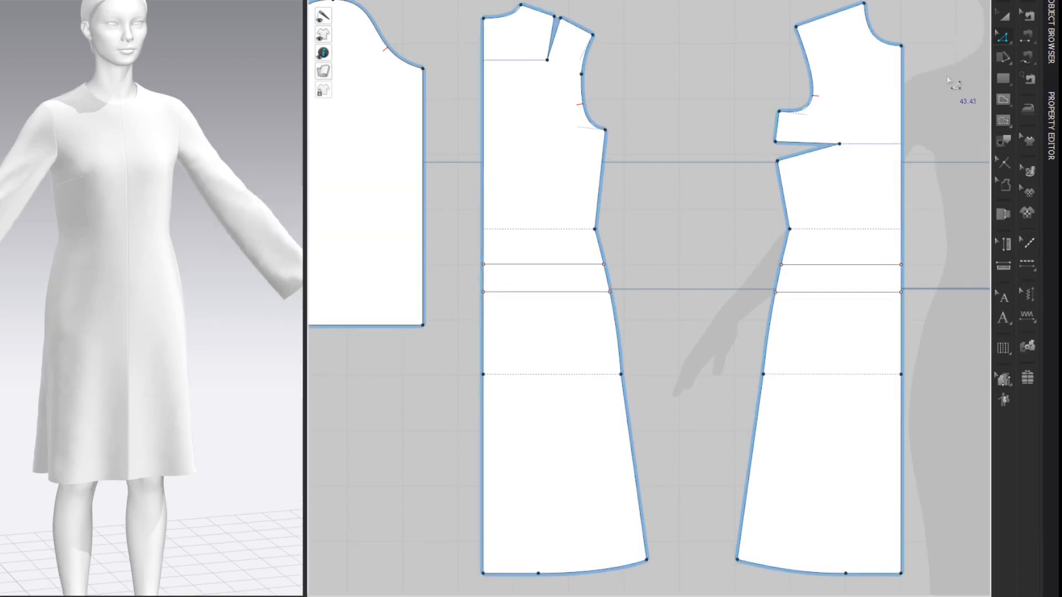
# - Cut & Sew the dress patterns along both pairs of horizontal internal lines below the waist
pyautogui.moveTo(450, 244); pyautogui.dragTo(941, 311)
pyautogui.rightClick(829, 267)
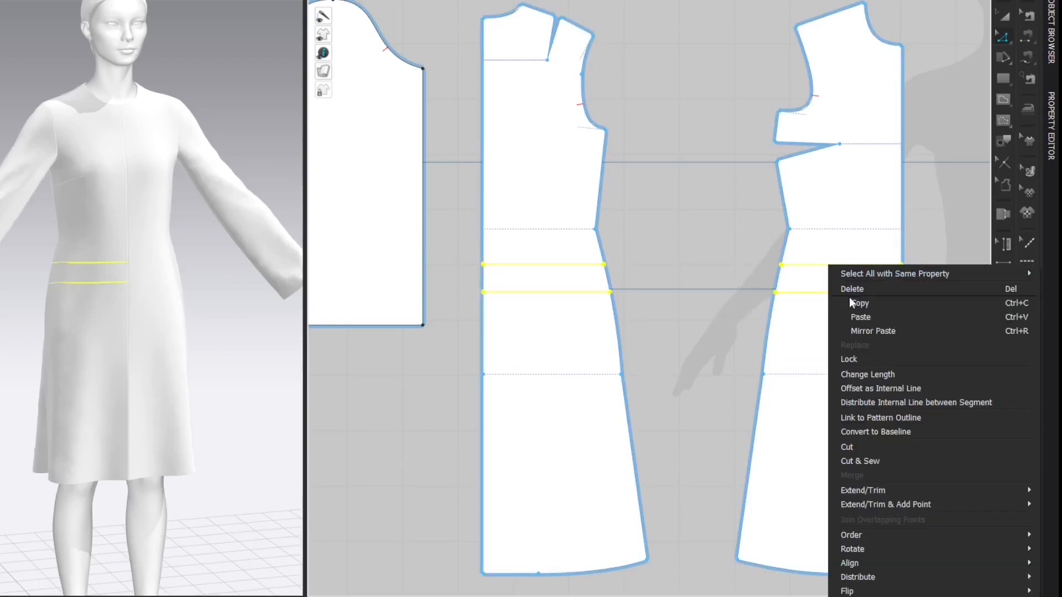
pyautogui.click(874, 461)
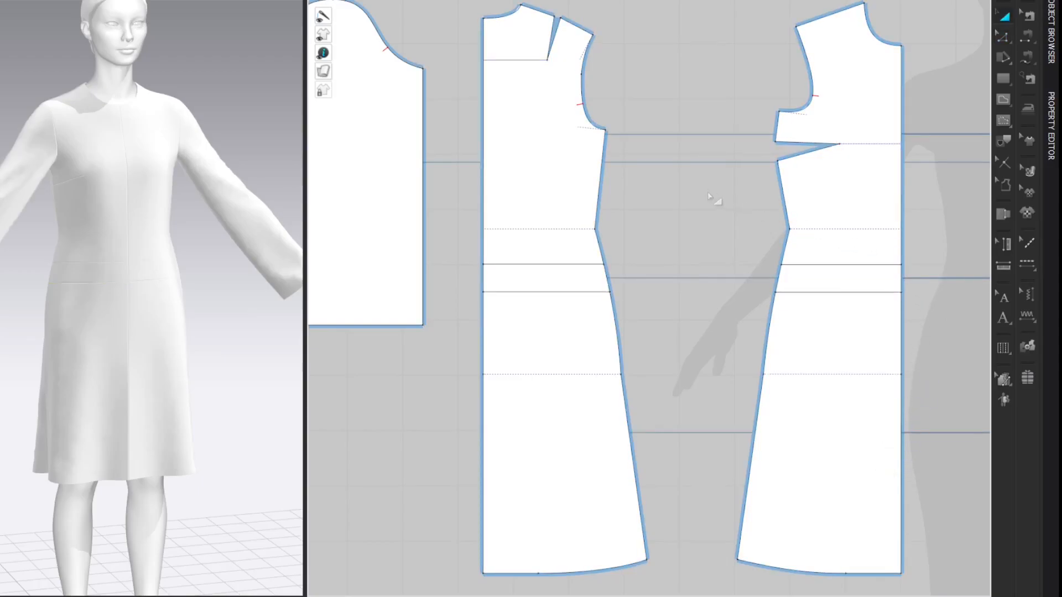
# - Move the waistband and skirt pieces 5 cm down, away from the bodice pieces
pyautogui.scroll(-2, 710, 198)
pyautogui.scroll(-4, 708, 197)
pyautogui.moveTo(695, 200); pyautogui.dragTo(478, 151, button='middle')
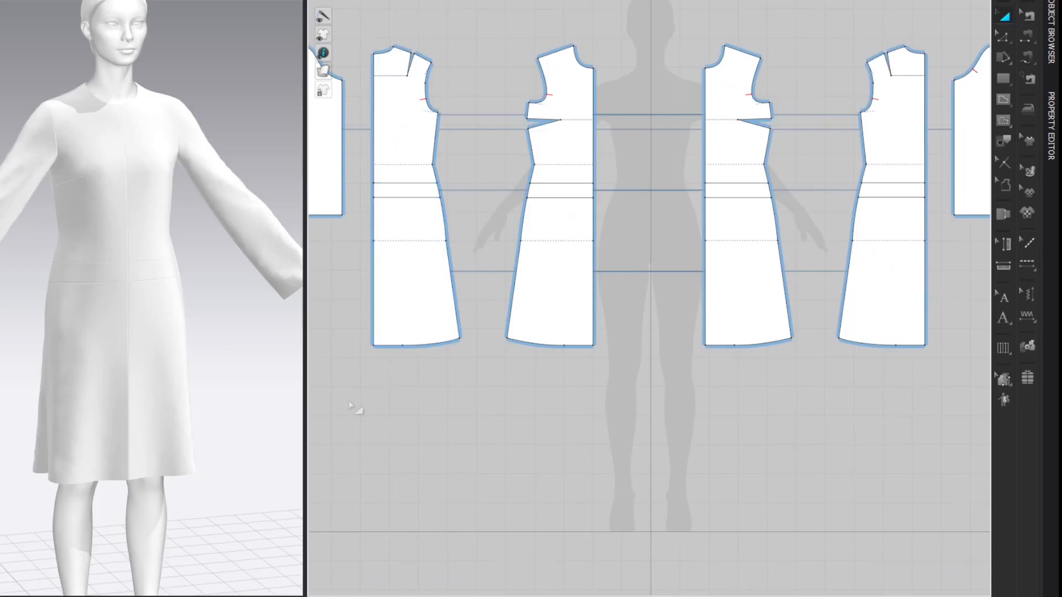
pyautogui.moveTo(368, 410); pyautogui.dragTo(949, 166)
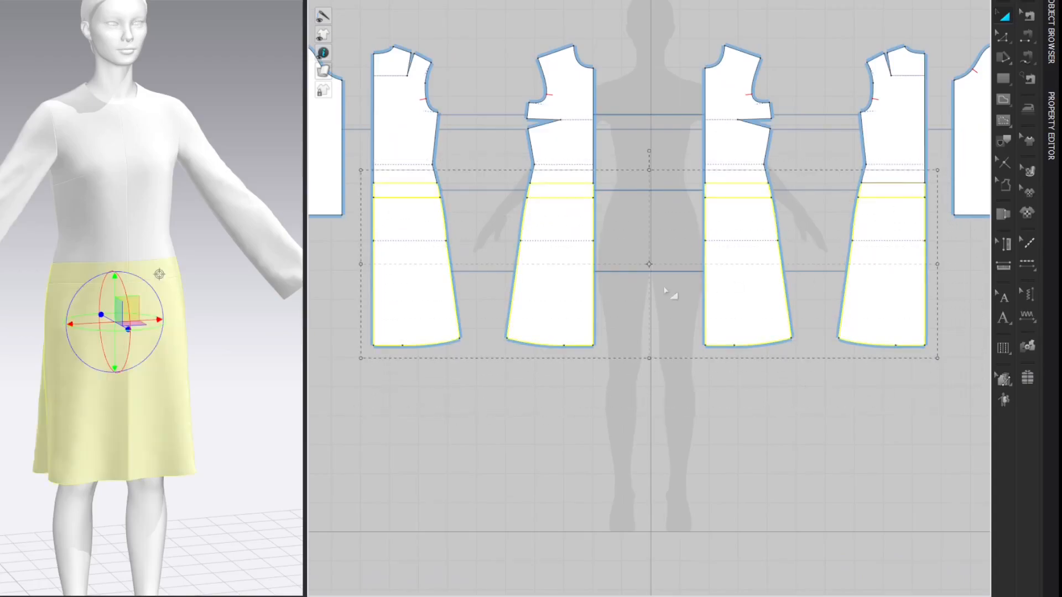
pyautogui.moveTo(568, 265); pyautogui.dragTo(570, 277, button='right')
pyautogui.write('5')
pyautogui.press('Return')
pyautogui.click(415, 430)
# - Move only the skirt pieces another 5 cm down, away from the waistband pieces
pyautogui.moveTo(341, 443); pyautogui.dragTo(938, 215)
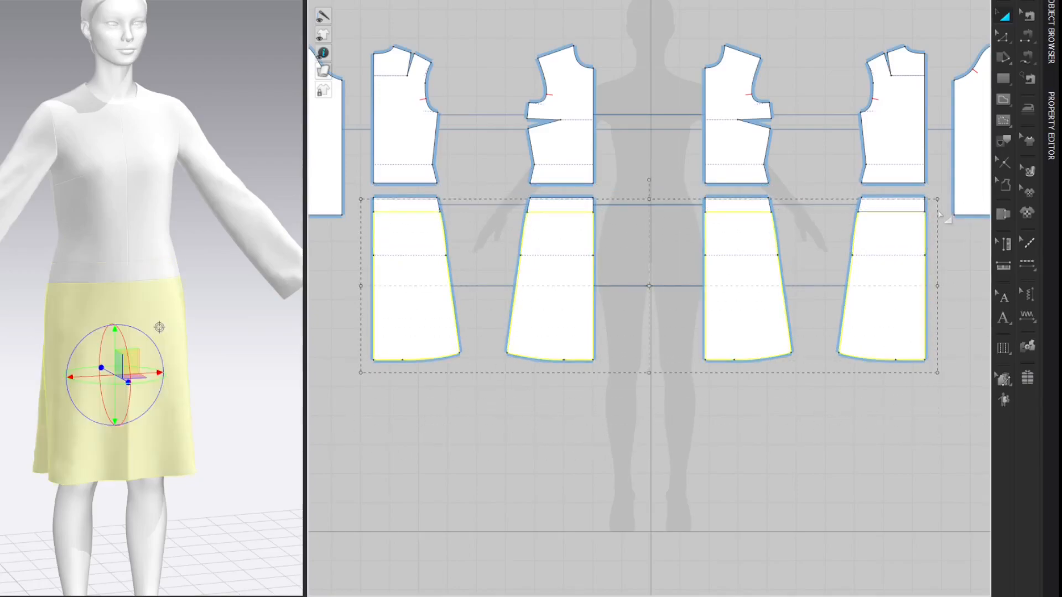
pyautogui.moveTo(770, 316); pyautogui.dragTo(770, 330, button='right')
pyautogui.write('5')
pyautogui.press('Return')
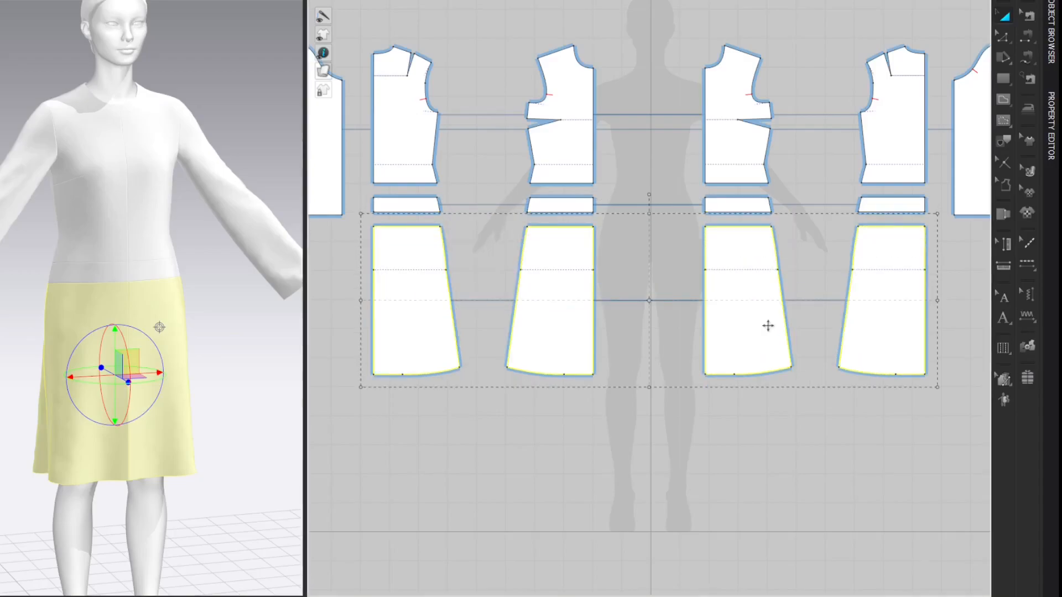
pyautogui.click(941, 28)
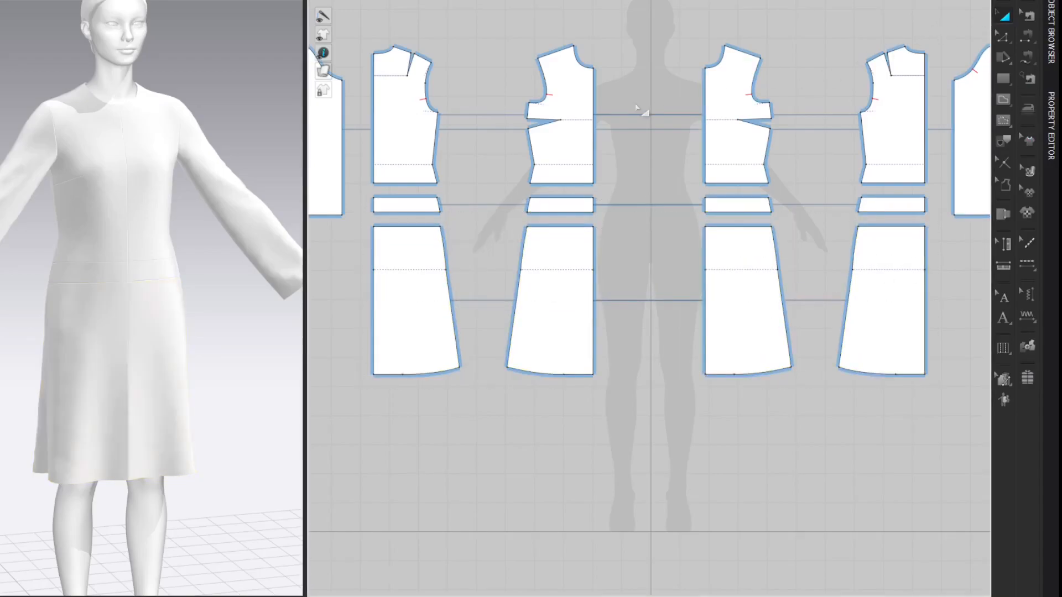
# - Offset the front bodice's centre-front edge inward by 6.35 cm as one extended internal line
pyautogui.scroll(3, 636, 106)
pyautogui.scroll(3, 640, 109)
pyautogui.moveTo(640, 109); pyautogui.dragTo(658, 171, button='right')
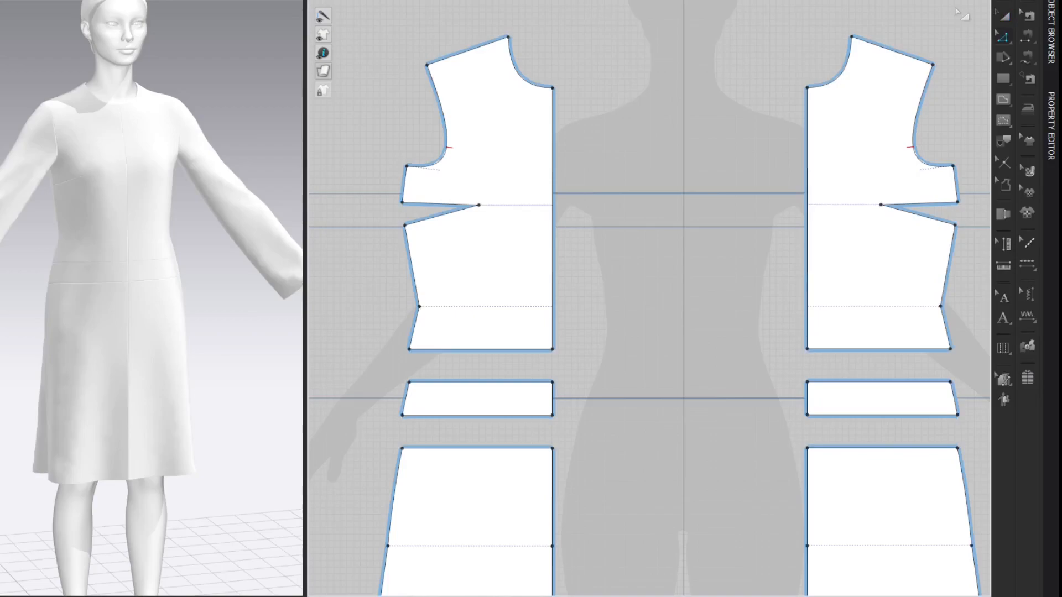
pyautogui.click(553, 228)
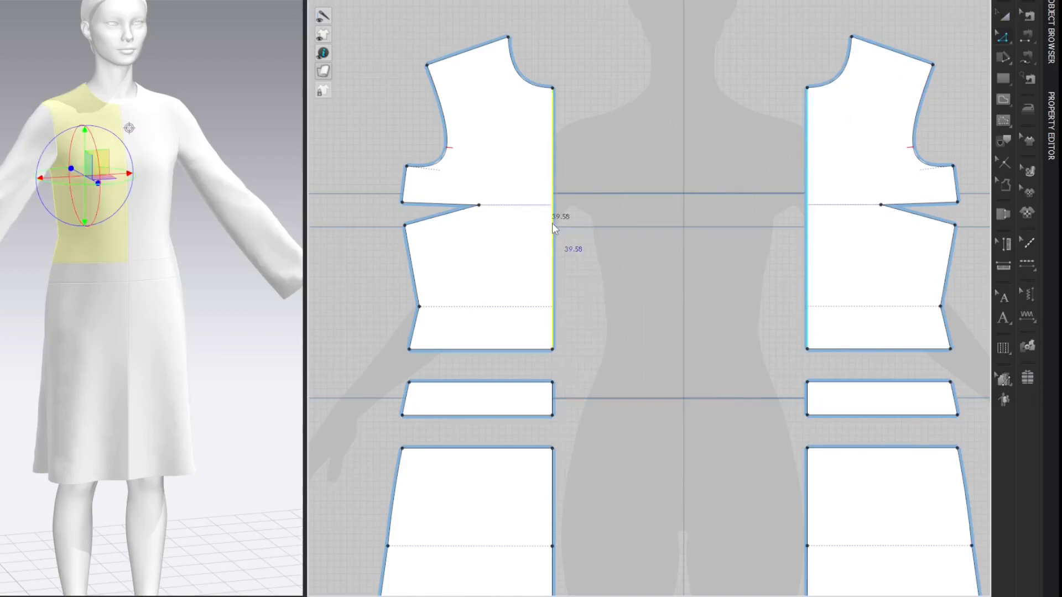
pyautogui.rightClick(553, 227)
pyautogui.click(599, 343)
pyautogui.moveTo(451, 165); pyautogui.dragTo(305, 165)
pyautogui.click(221, 307)
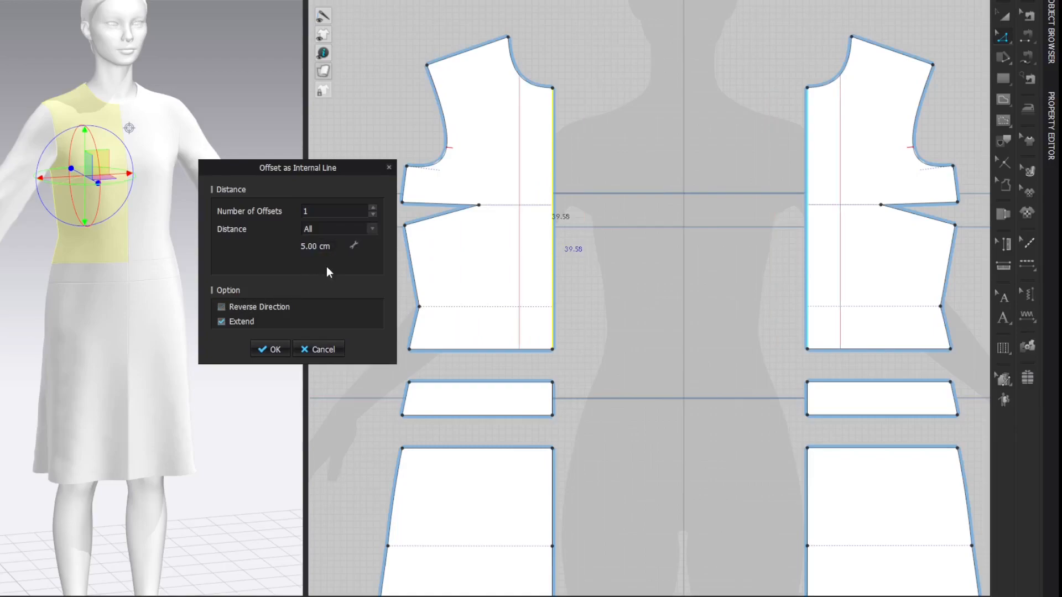
pyautogui.click(353, 244)
pyautogui.write('6.35')
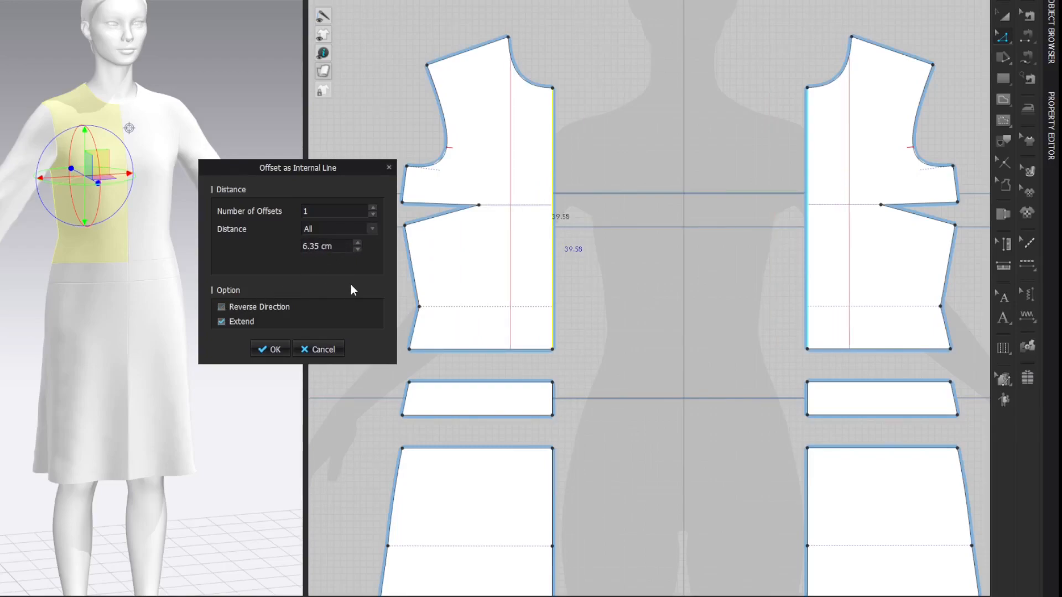
pyautogui.press('Return')
pyautogui.press('Return')
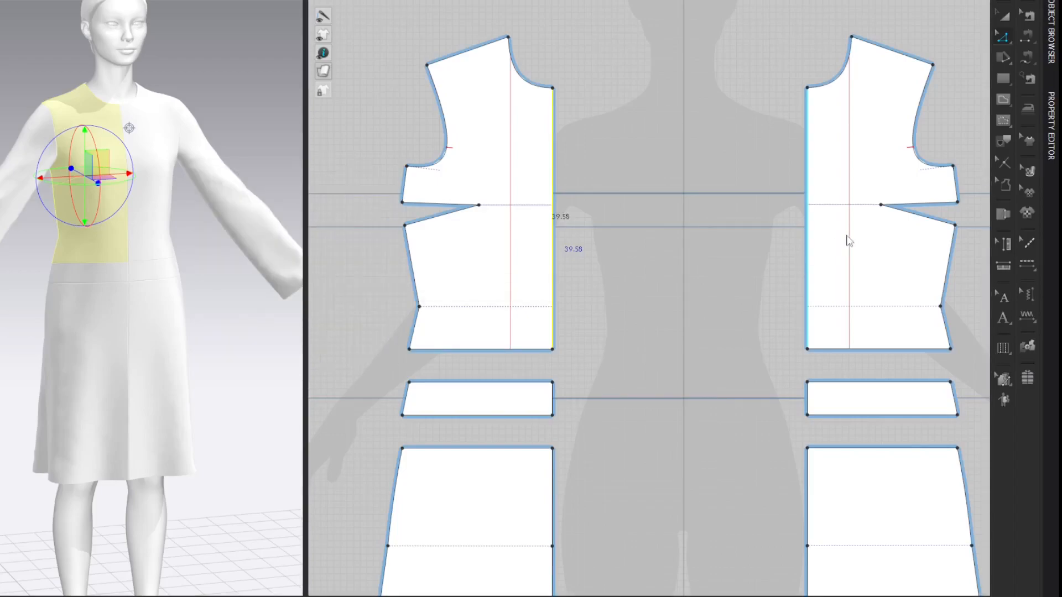
pyautogui.click(962, 37)
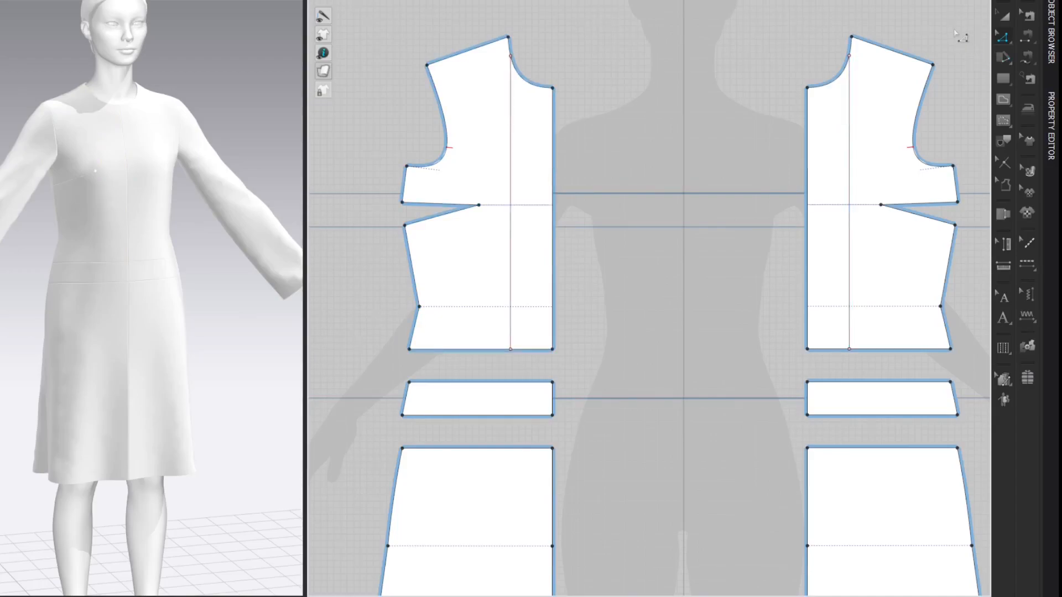
# - Split the front shoulder line 1.6 cm from the neck point
pyautogui.rightClick(493, 42)
pyautogui.write('1.6')
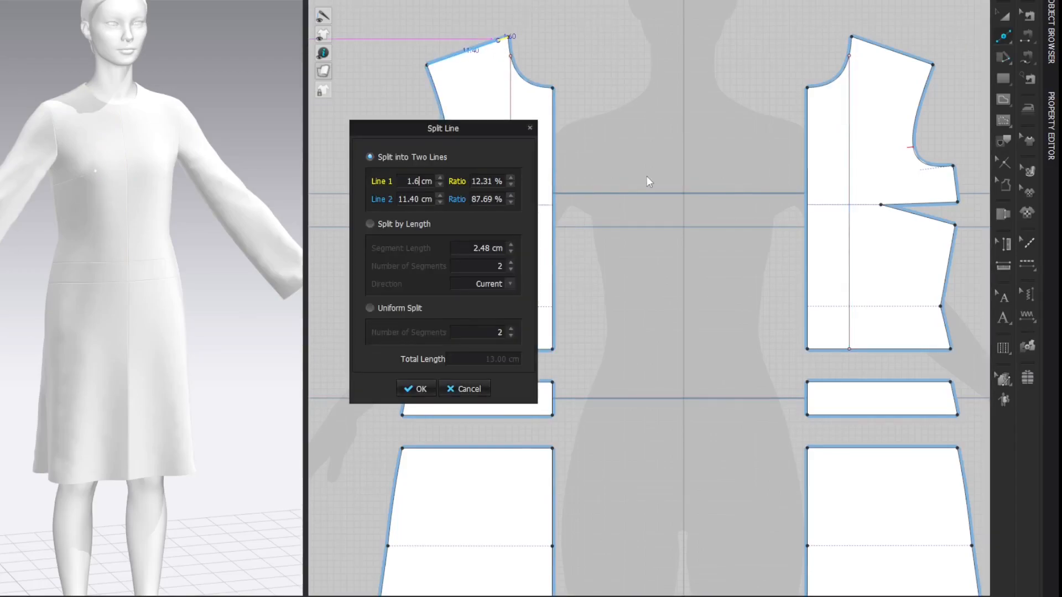
pyautogui.press('Return')
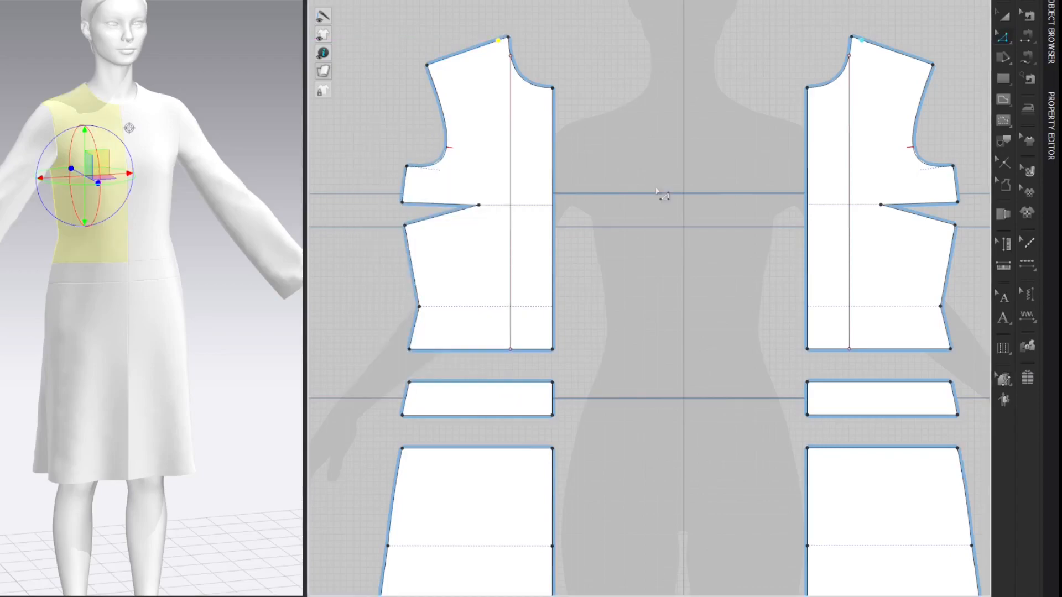
# - Draw an internal line about 9.95 cm long from the new shoulder point down to the vertical internal line on the front bodice
pyautogui.press('g')
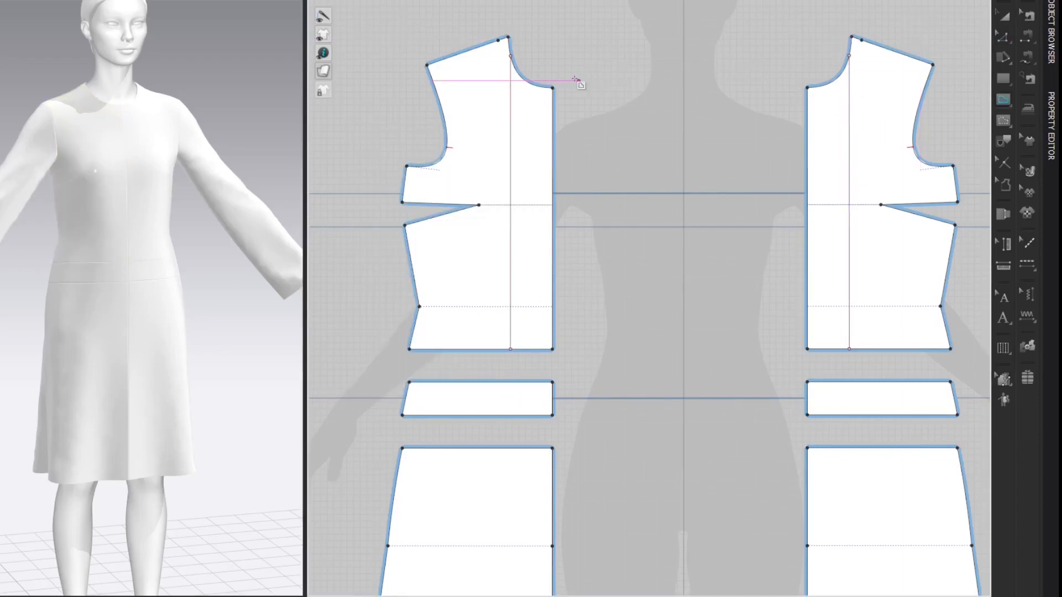
pyautogui.click(507, 38)
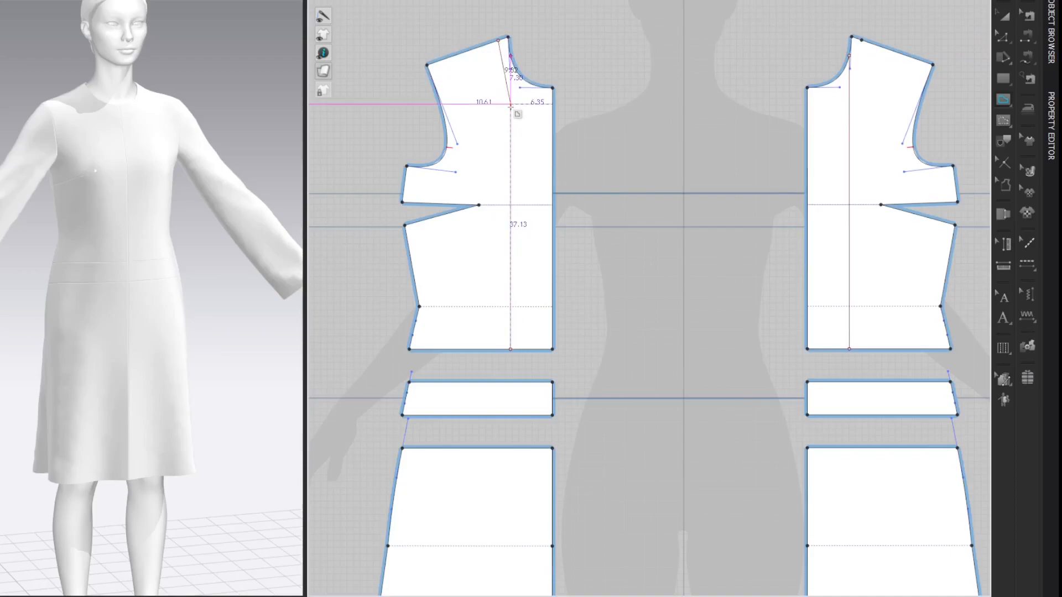
pyautogui.scroll(4, 515, 118)
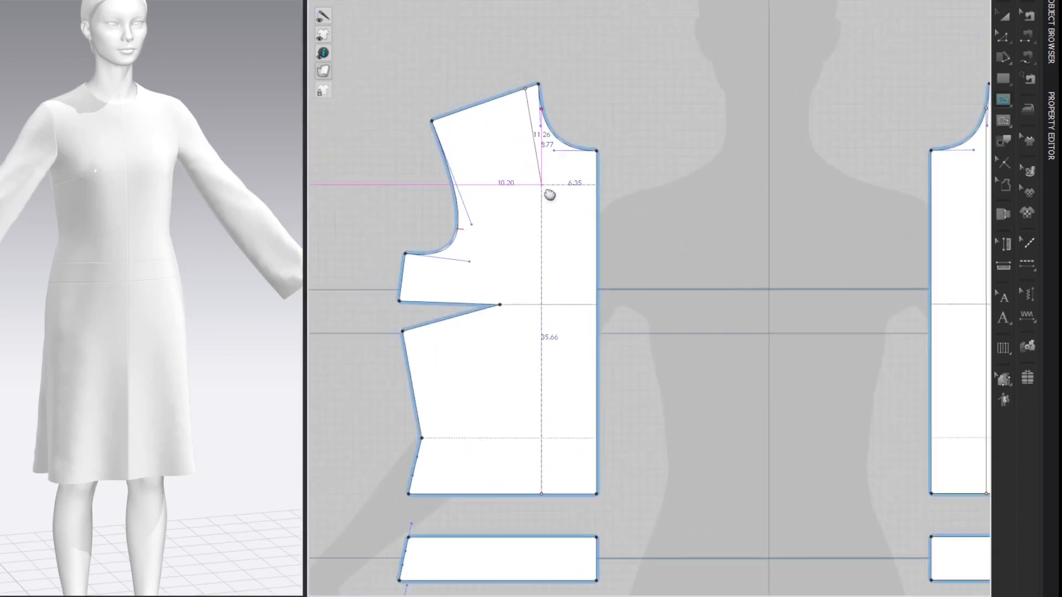
pyautogui.moveTo(553, 208); pyautogui.dragTo(591, 137, button='middle')
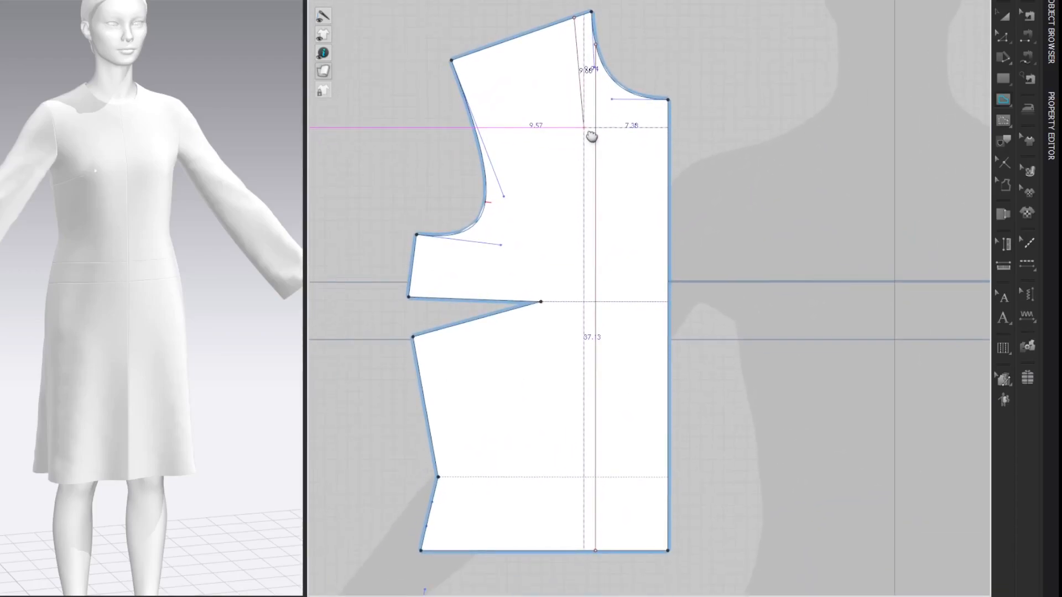
pyautogui.doubleClick(595, 130)
pyautogui.press('z')
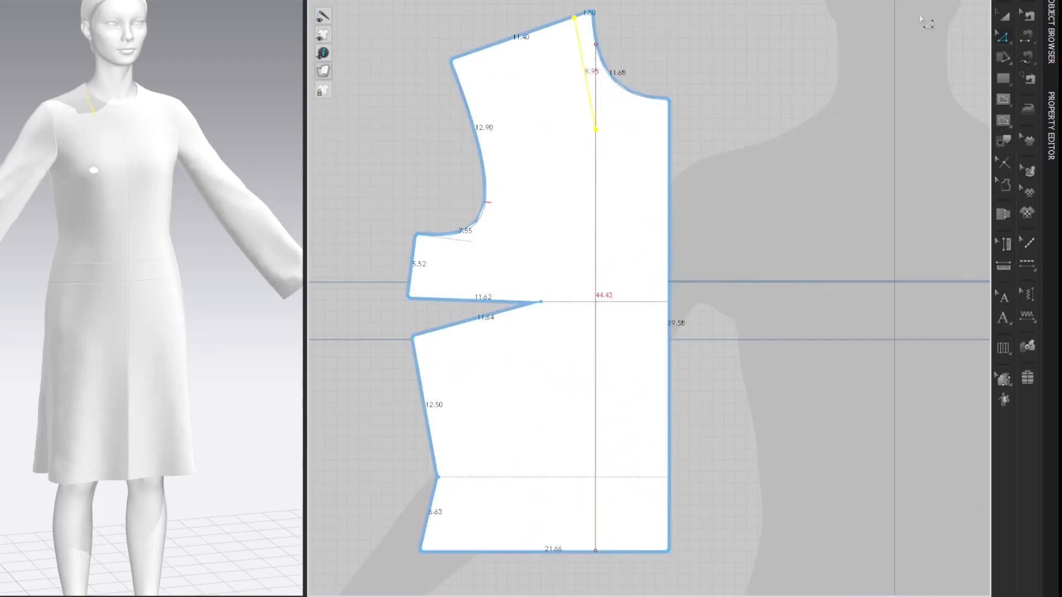
pyautogui.click(919, 30)
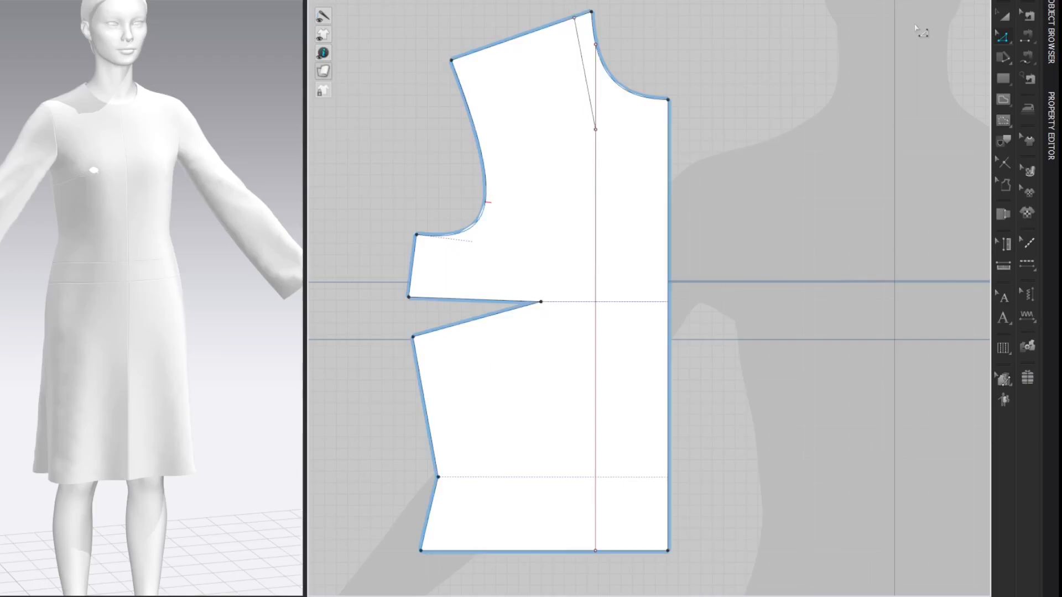
# - Draw a horizontal internal line from the lower end of the slanted neckline line to the centre-front edge
pyautogui.press('g')
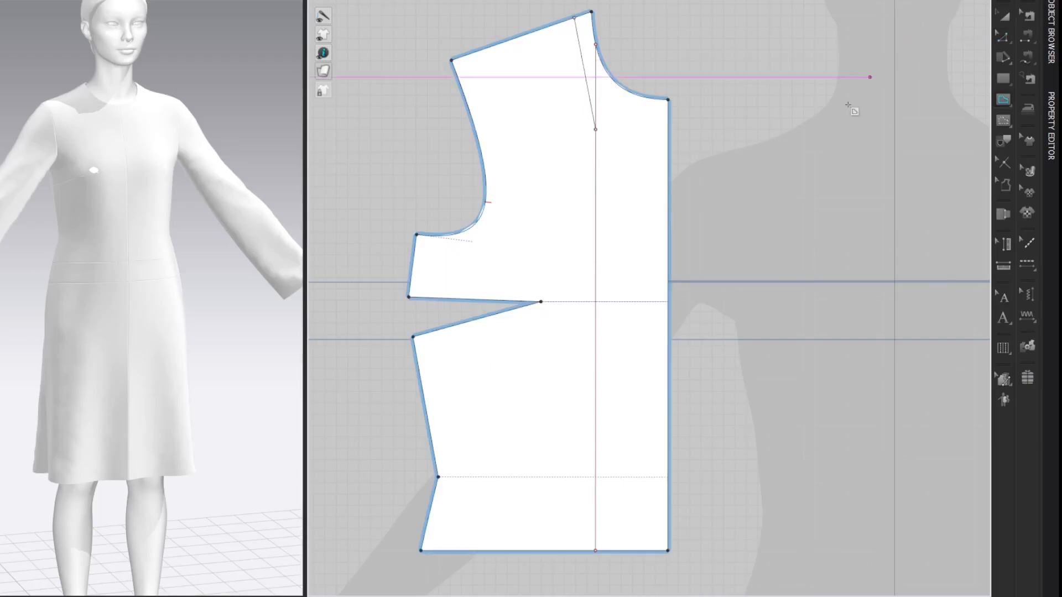
pyautogui.click(596, 130)
pyautogui.doubleClick(669, 130)
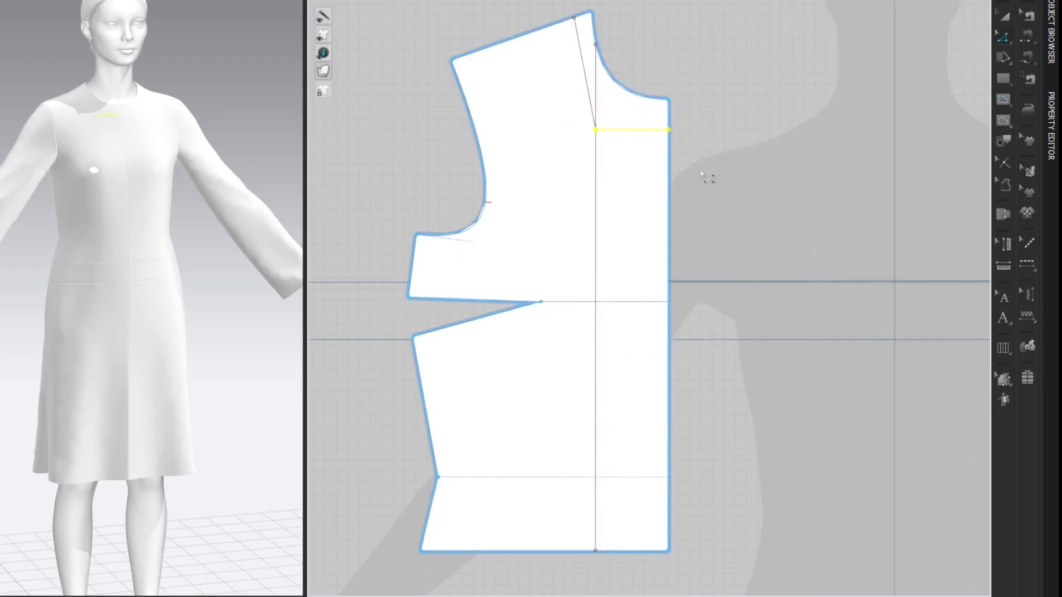
pyautogui.click(863, 57)
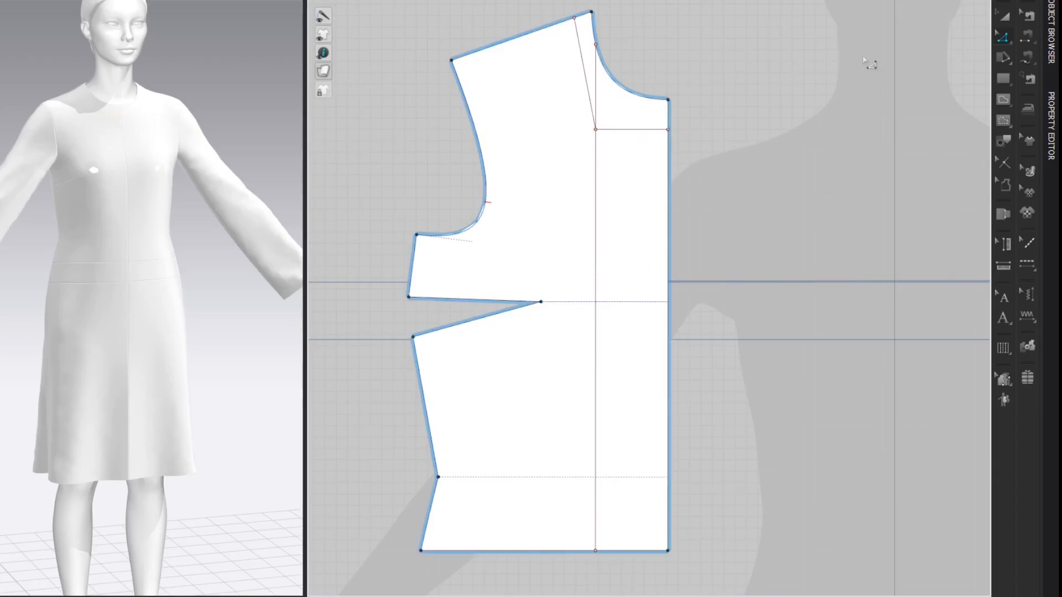
# - Join the overlapping points at the square neckline corner and cut the front bodice along the slanted and horizontal neckline lines
pyautogui.rightClick(596, 130)
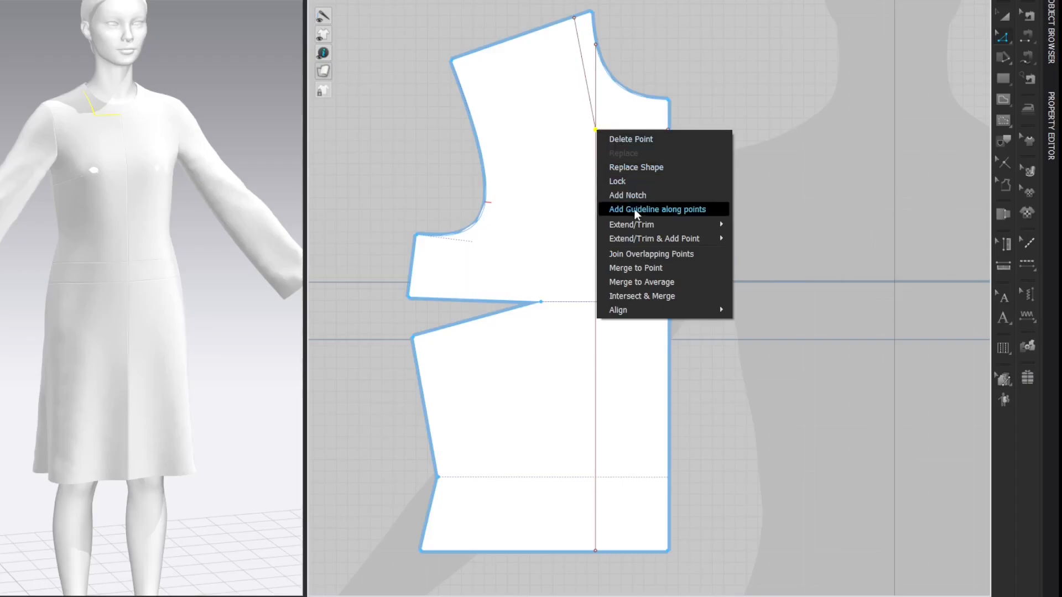
pyautogui.click(637, 253)
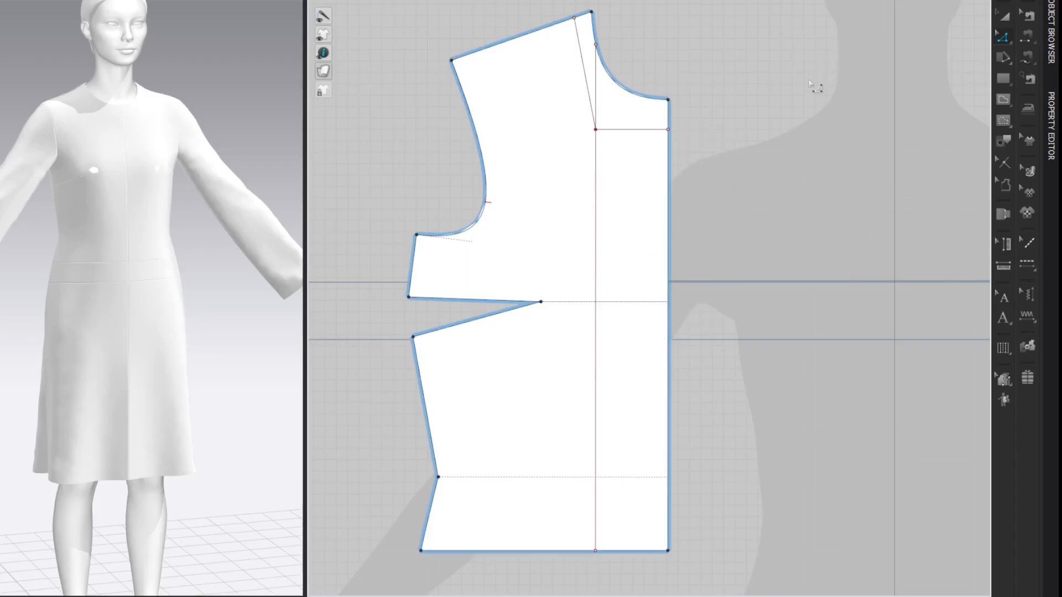
pyautogui.click(642, 130)
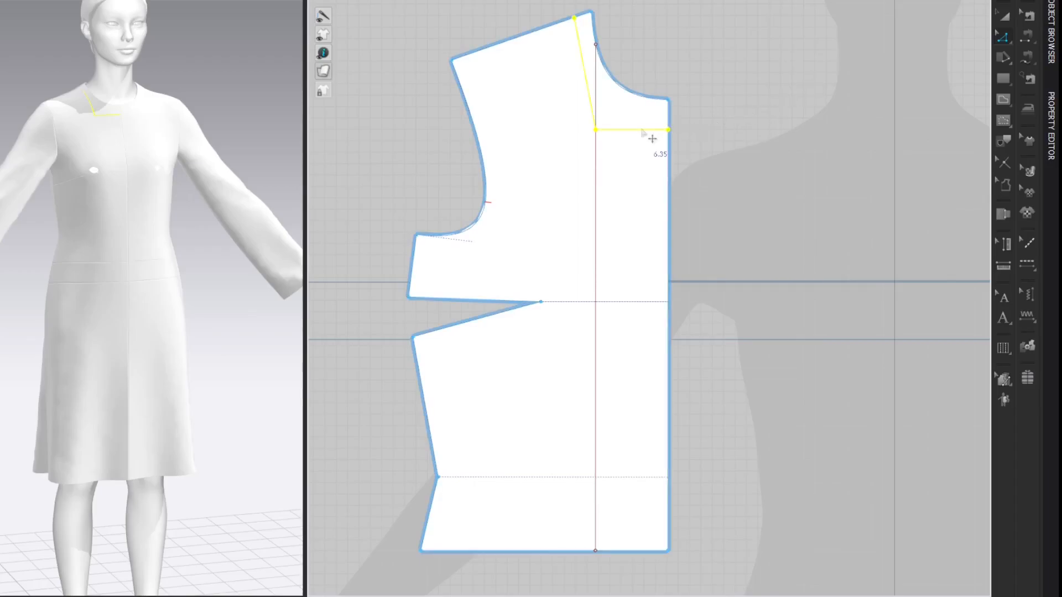
pyautogui.rightClick(642, 132)
pyautogui.click(665, 281)
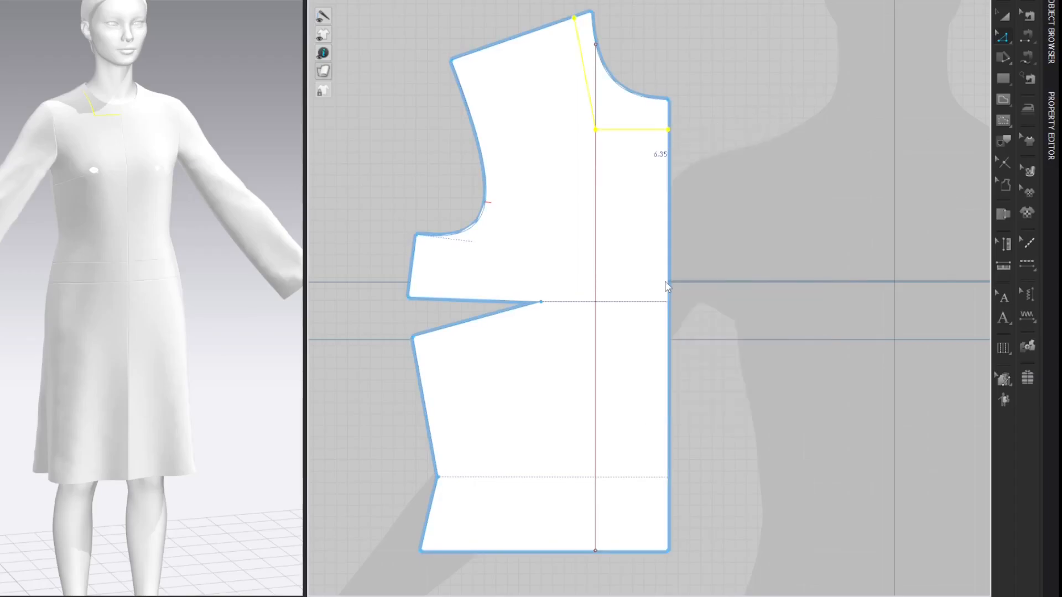
# - Delete the cut-off neck pieces from both front bodices
pyautogui.click(644, 119)
pyautogui.scroll(-4, 664, 127)
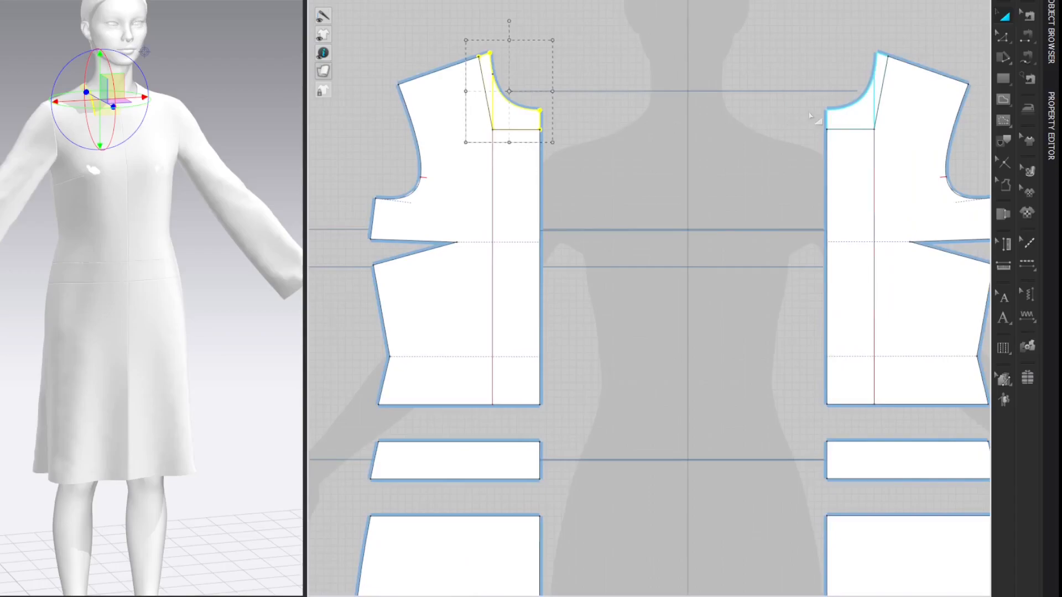
pyautogui.keyDown('shift'); pyautogui.click(851, 115); pyautogui.keyUp('shift')
pyautogui.press('Delete')
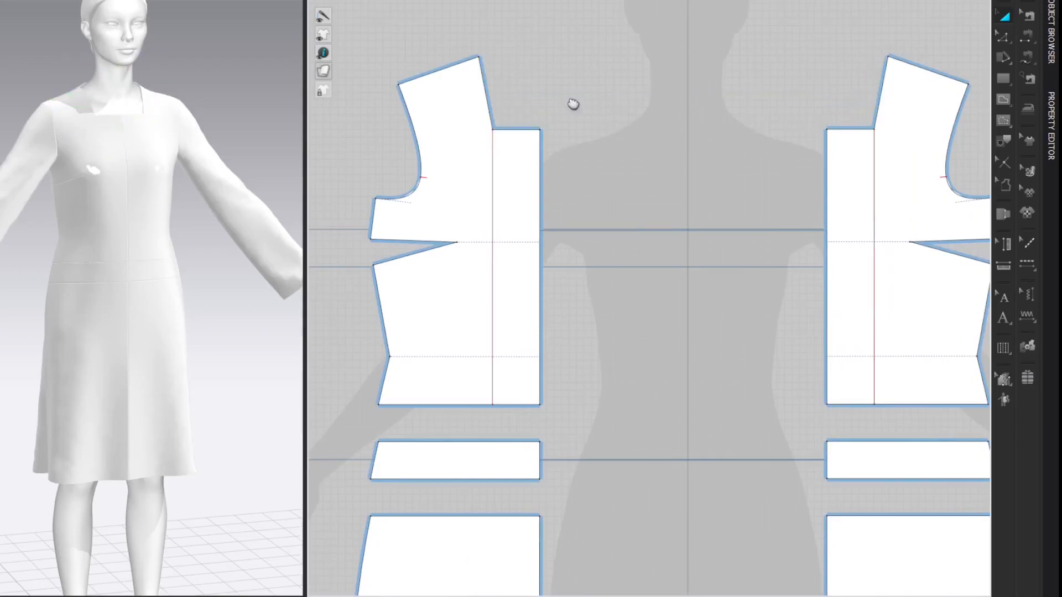
# - Delete the centre-front seam that joins the two front bodice pieces
pyautogui.scroll(4, 657, 100)
pyautogui.moveTo(667, 144); pyautogui.dragTo(783, 181, button='middle')
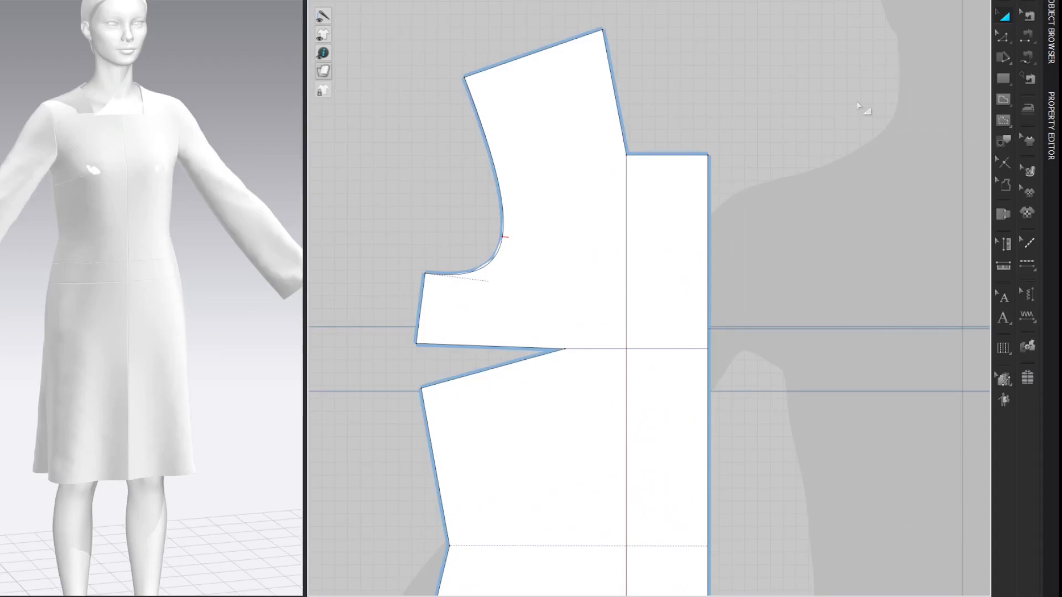
pyautogui.press('b')
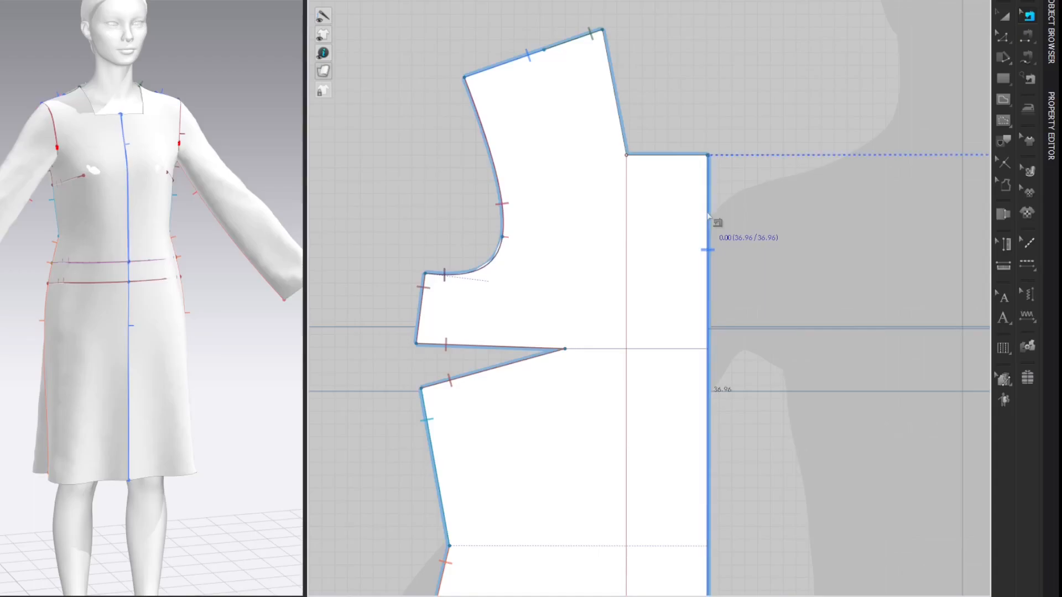
pyautogui.scroll(-3, 710, 221)
pyautogui.scroll(2, 612, 170)
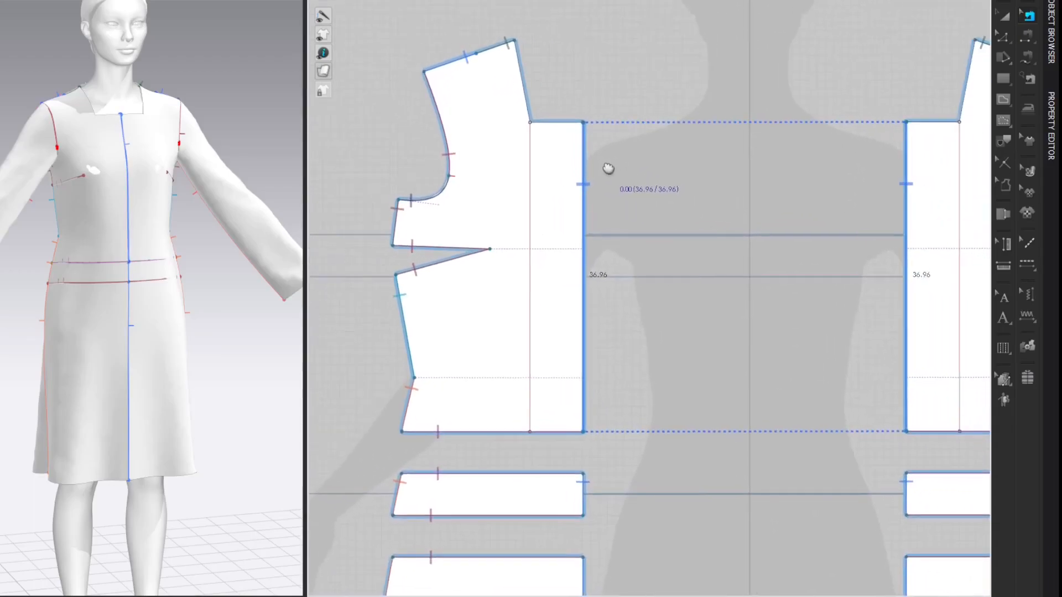
pyautogui.press('z')
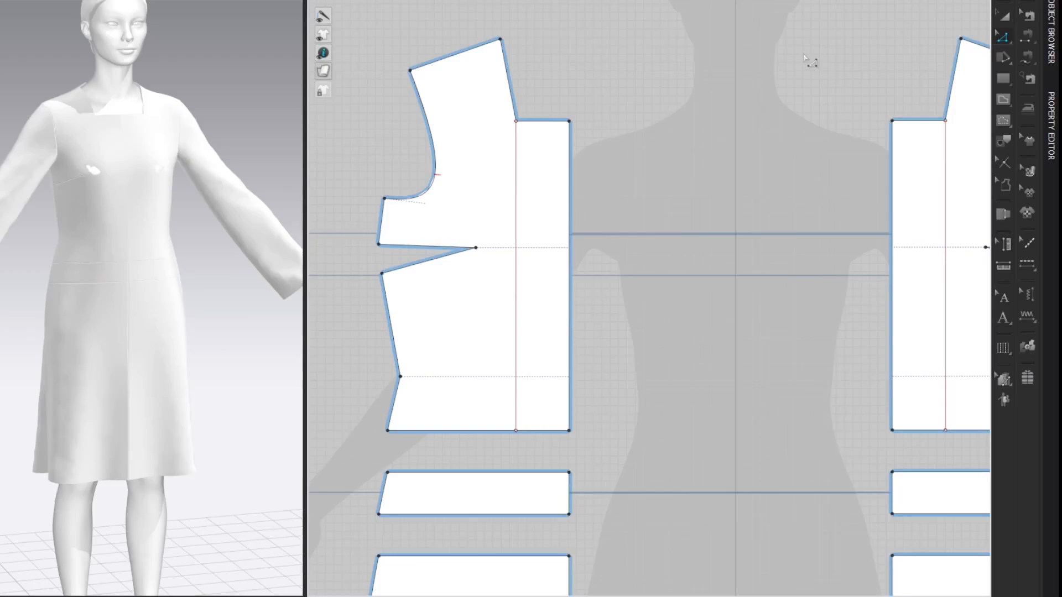
# - Extend the front bodice's centre-front outline outward by 6.35 cm, keeping the original edge as an internal line
pyautogui.rightClick(570, 211)
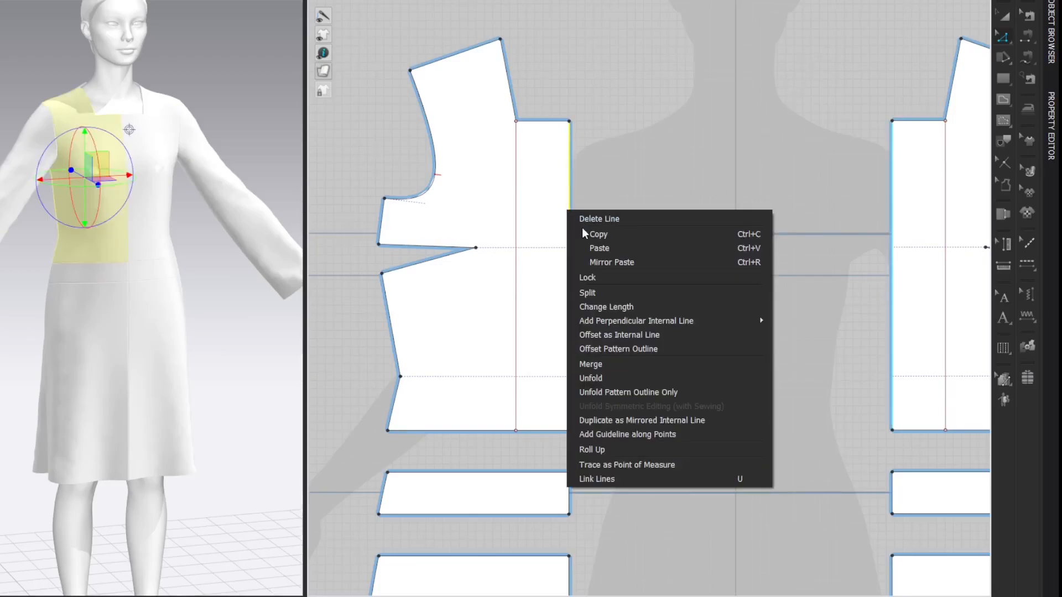
pyautogui.click(605, 347)
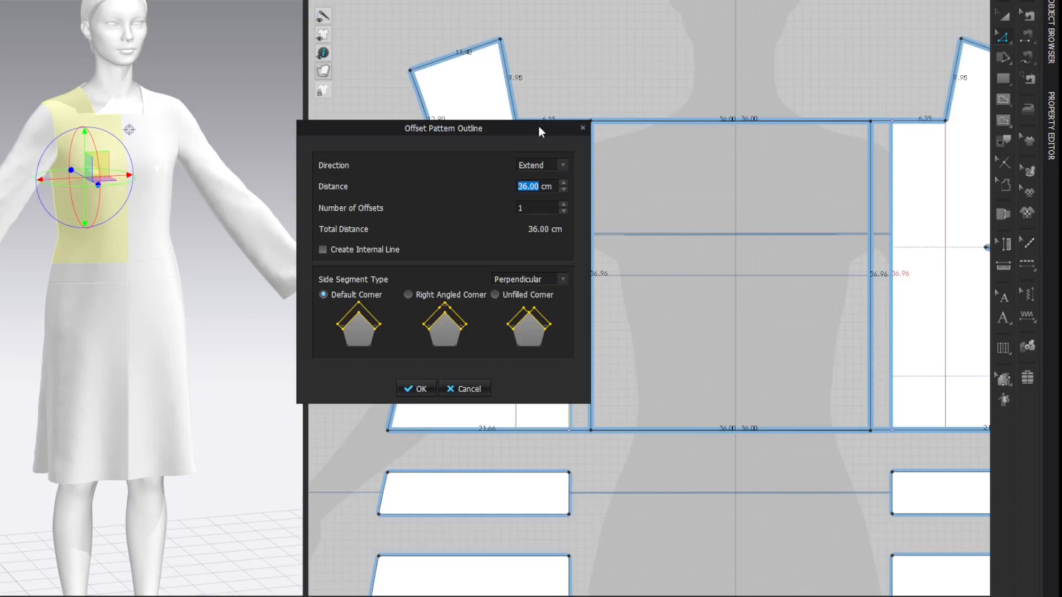
pyautogui.moveTo(540, 127); pyautogui.dragTo(380, 135)
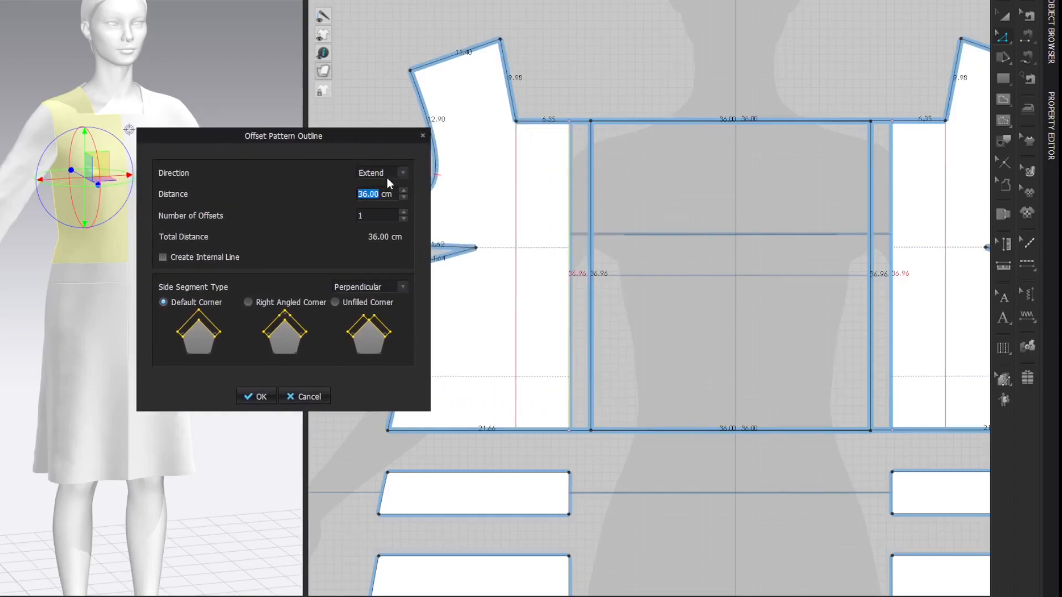
pyautogui.write('6.35')
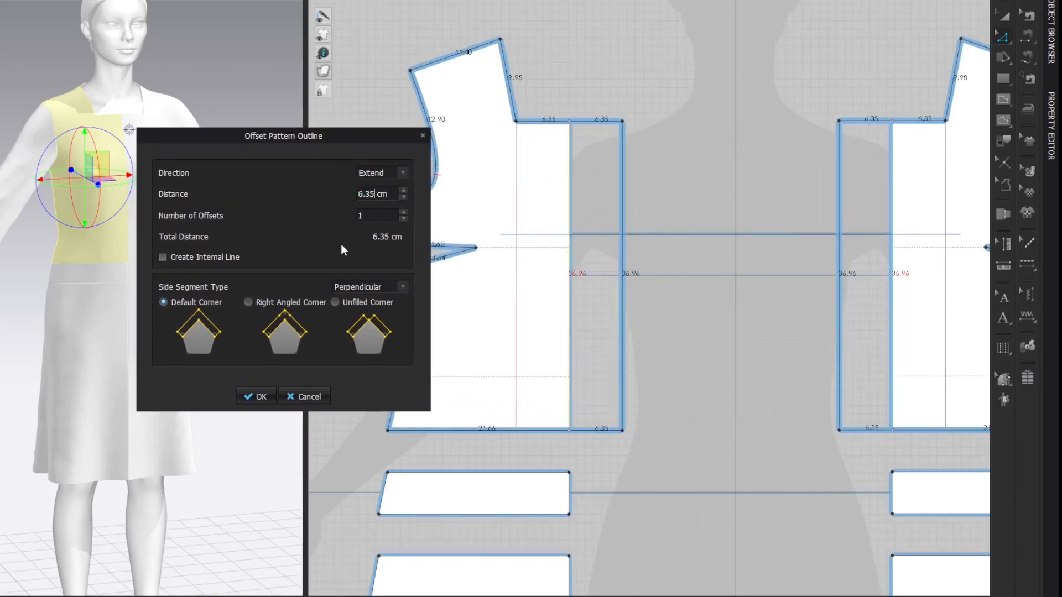
pyautogui.click(163, 257)
pyautogui.click(247, 398)
# - Lower the centre-back neck point of the back bodice by 1 cm along the centre-back line
pyautogui.press('a')
pyautogui.moveTo(576, 86); pyautogui.dragTo(1019, 102, button='middle')
pyautogui.moveTo(649, 147); pyautogui.dragTo(663, 127, button='middle')
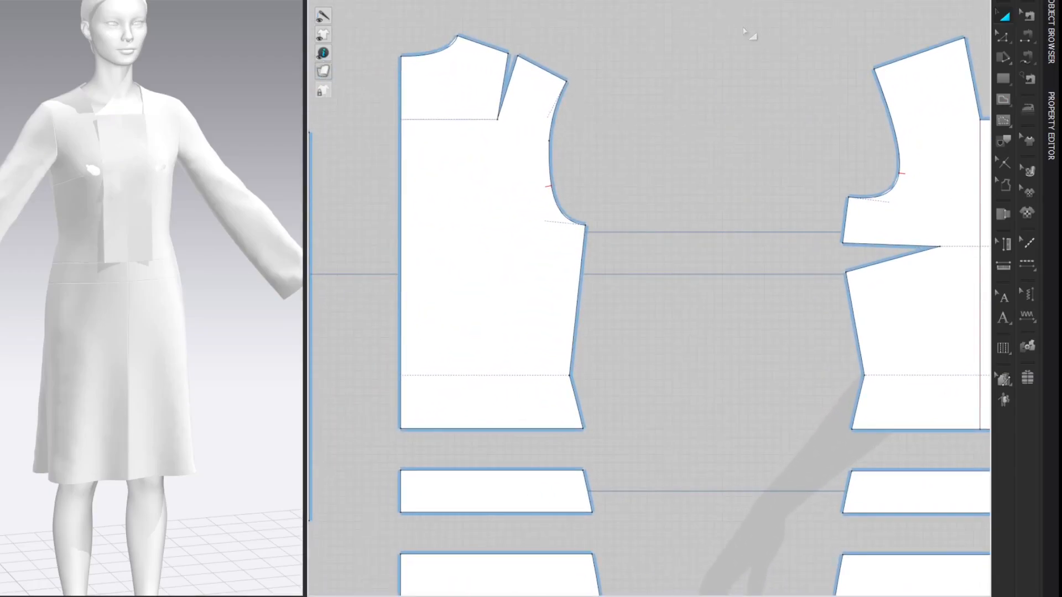
pyautogui.moveTo(401, 56); pyautogui.dragTo(401, 66)
pyautogui.rightClick(401, 66)
pyautogui.write('1.00')
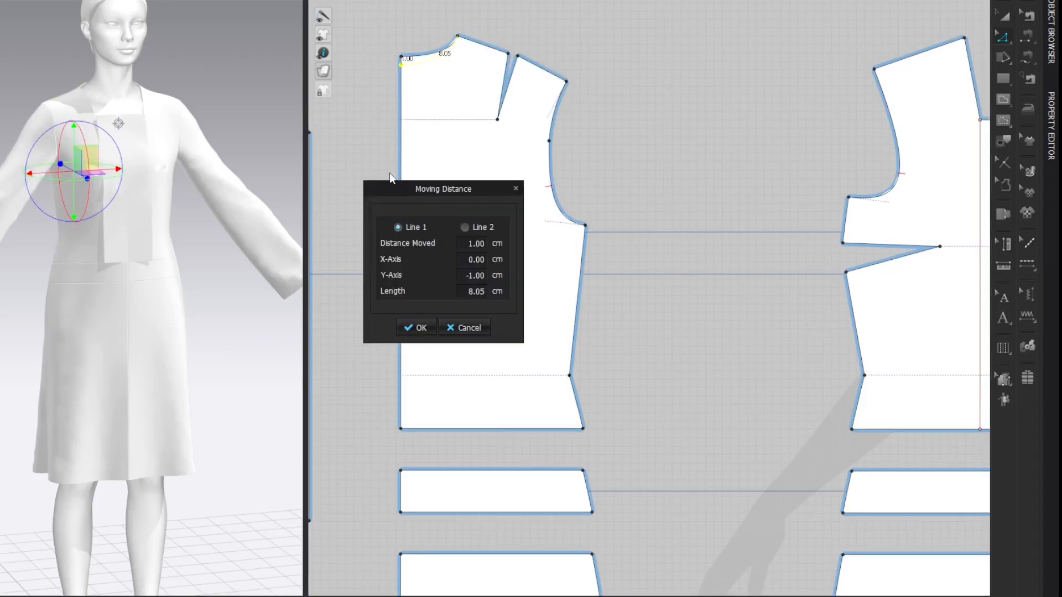
pyautogui.press('Return')
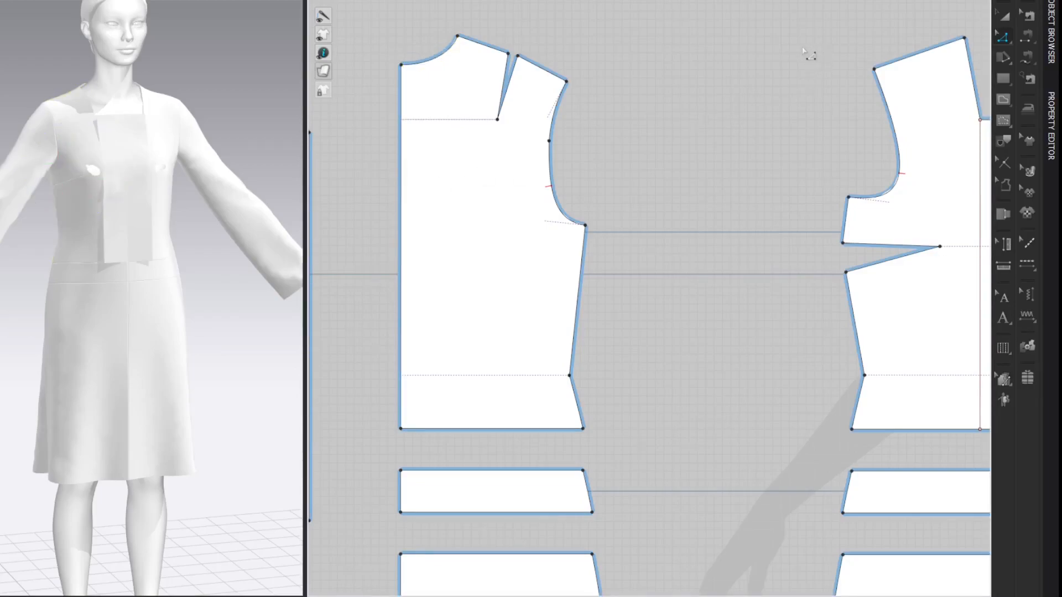
# - Move the back bodice's neck-shoulder point 1.6 cm along the shoulder line to widen the back neckline
pyautogui.moveTo(457, 36); pyautogui.dragTo(472, 41)
pyautogui.rightClick(471, 40)
pyautogui.write('1.6')
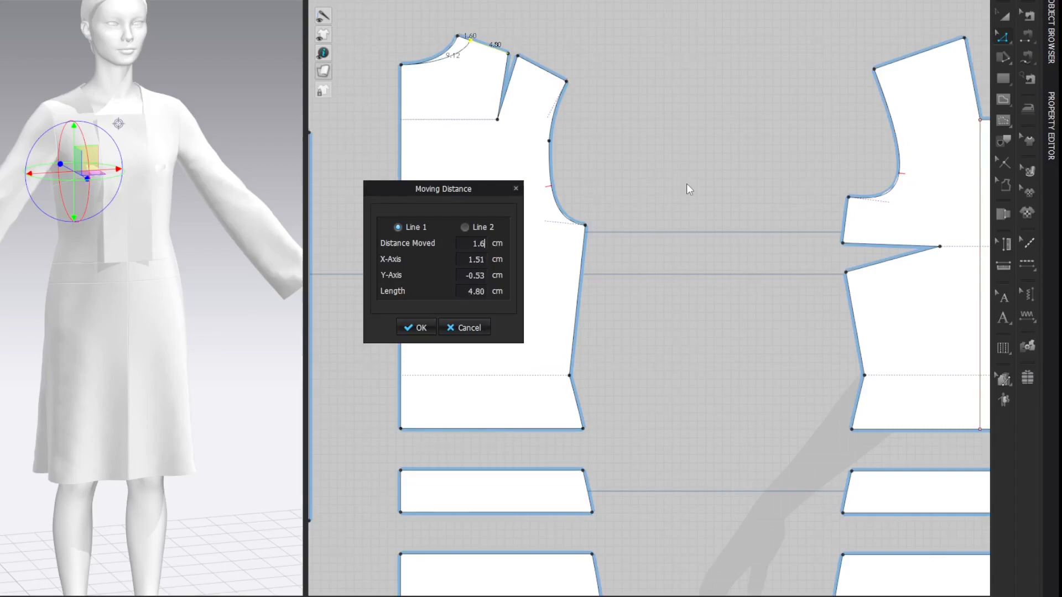
pyautogui.press('Return')
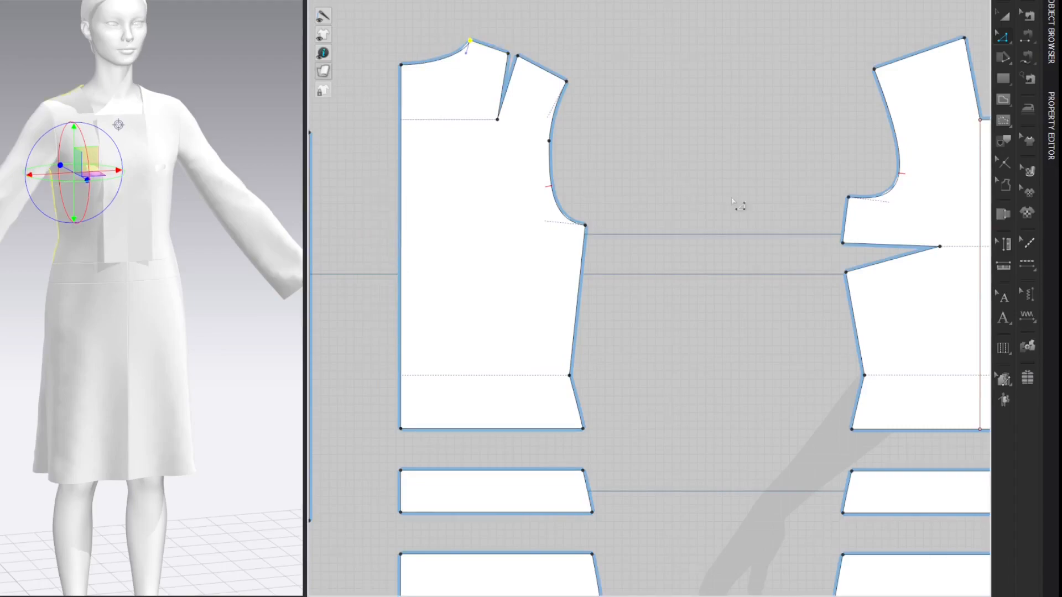
pyautogui.click(870, 33)
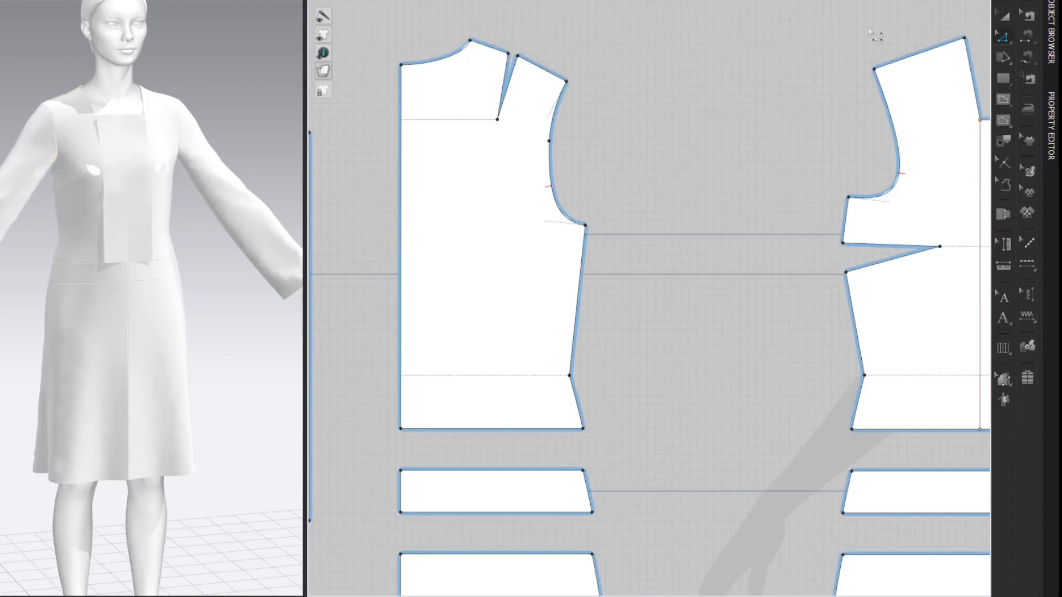
# - Delete the existing shoulder seams between the front and back bodices
pyautogui.press('b')
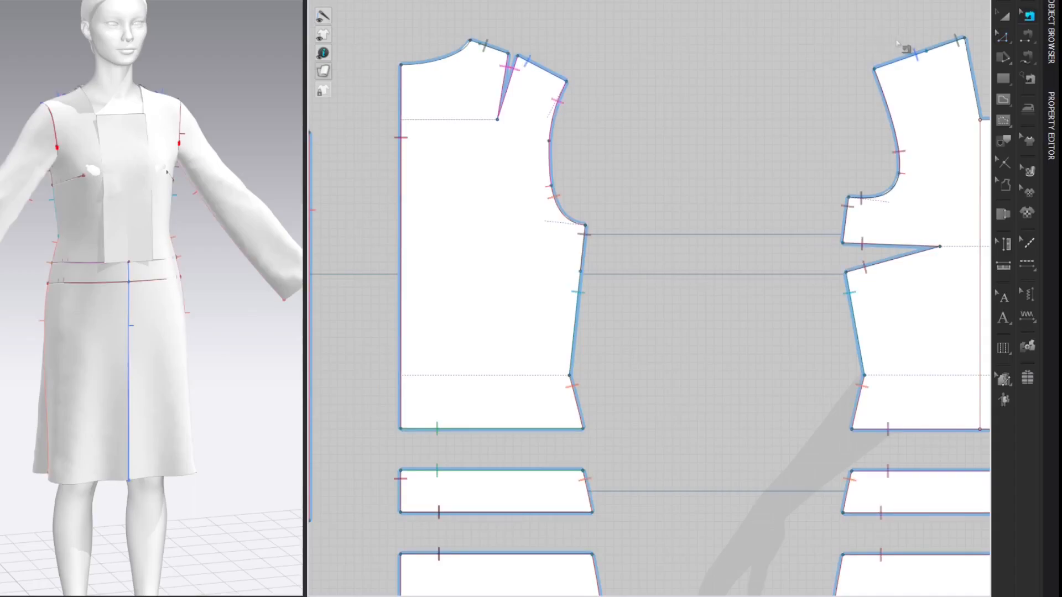
pyautogui.moveTo(817, 10); pyautogui.dragTo(976, 89)
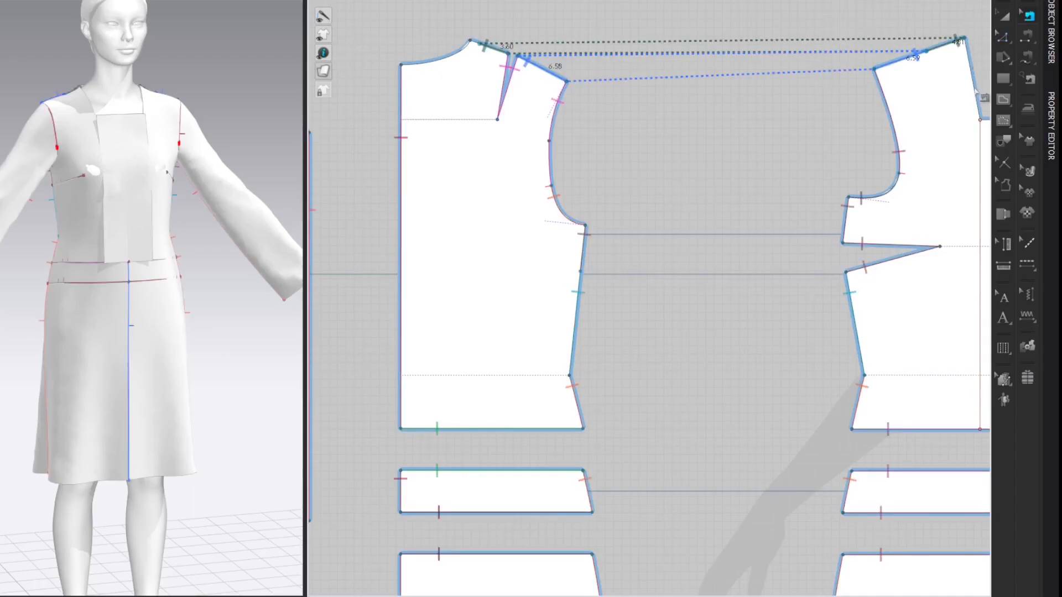
pyautogui.press('Delete')
# - Sew the whole front shoulder line to the two back shoulder segments on either side of the dart with M:N sewing
pyautogui.press('m')
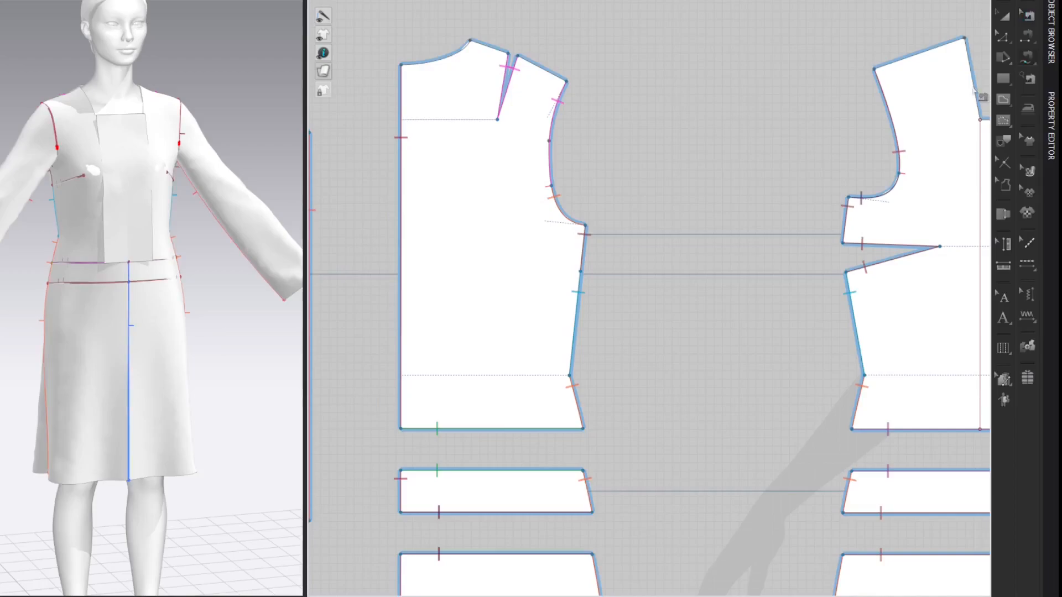
pyautogui.click(965, 38)
pyautogui.click(874, 69)
pyautogui.click(470, 40)
pyautogui.keyDown('shift'); pyautogui.click(508, 54); pyautogui.keyUp('shift')
pyautogui.keyDown('shift'); pyautogui.click(518, 55); pyautogui.keyUp('shift')
pyautogui.keyDown('shift'); pyautogui.click(566, 81); pyautogui.keyUp('shift')
# - Move the avatar's right front bodice slightly outward in the 3D view so it overlaps the other front
pyautogui.press('a')
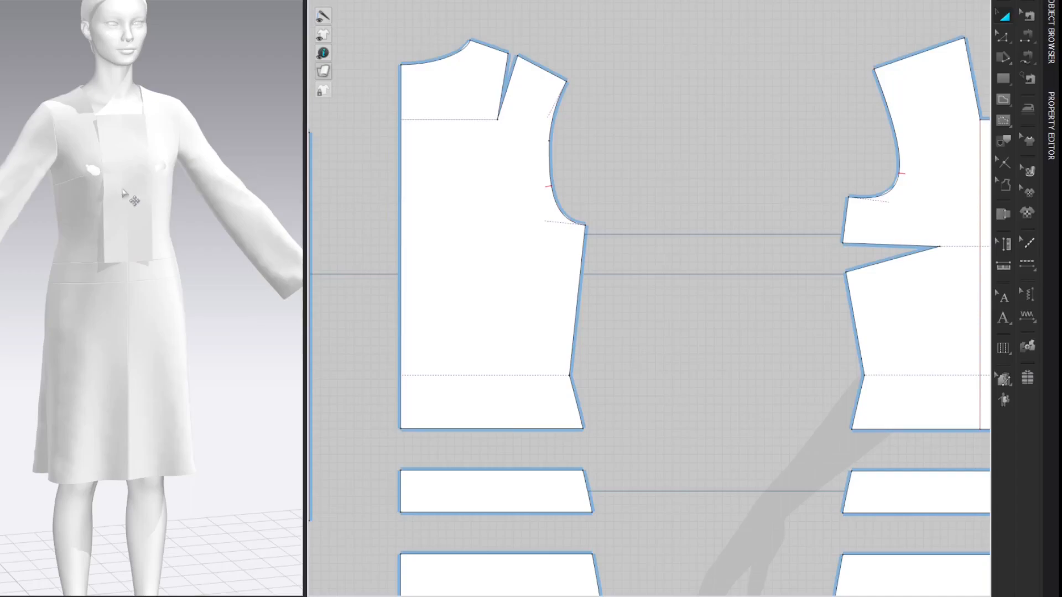
pyautogui.click(95, 210)
pyautogui.click(95, 210)
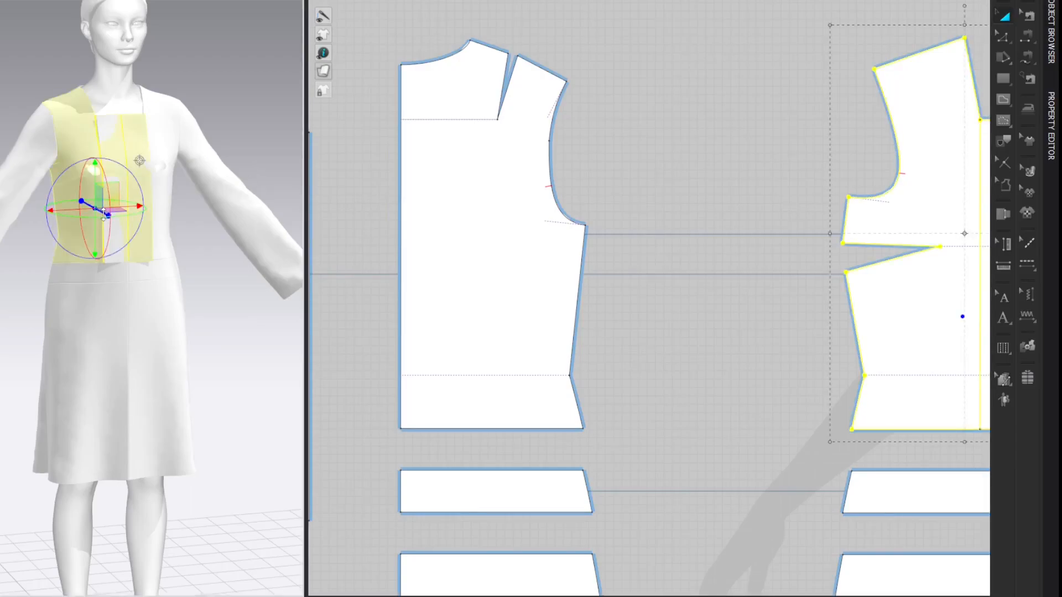
pyautogui.moveTo(104, 214); pyautogui.dragTo(108, 215)
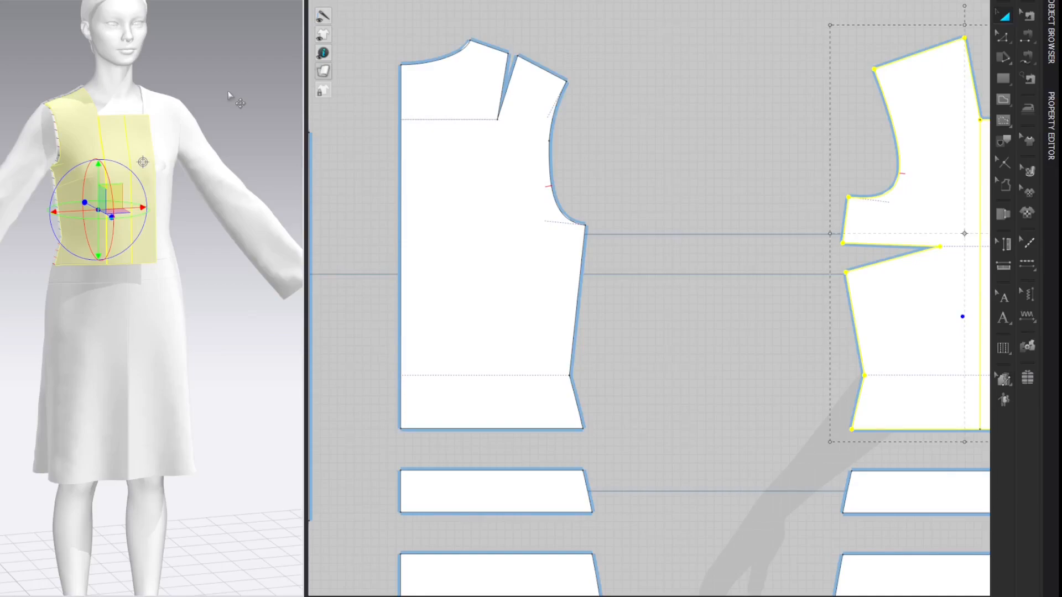
pyautogui.click(625, 133)
# - Sew the centre-front internal lines of the two front bodices together and set the 3D seamline intensity to 0
pyautogui.moveTo(676, 118); pyautogui.dragTo(355, 102, button='right')
pyautogui.moveTo(722, 69); pyautogui.dragTo(562, 65, button='right')
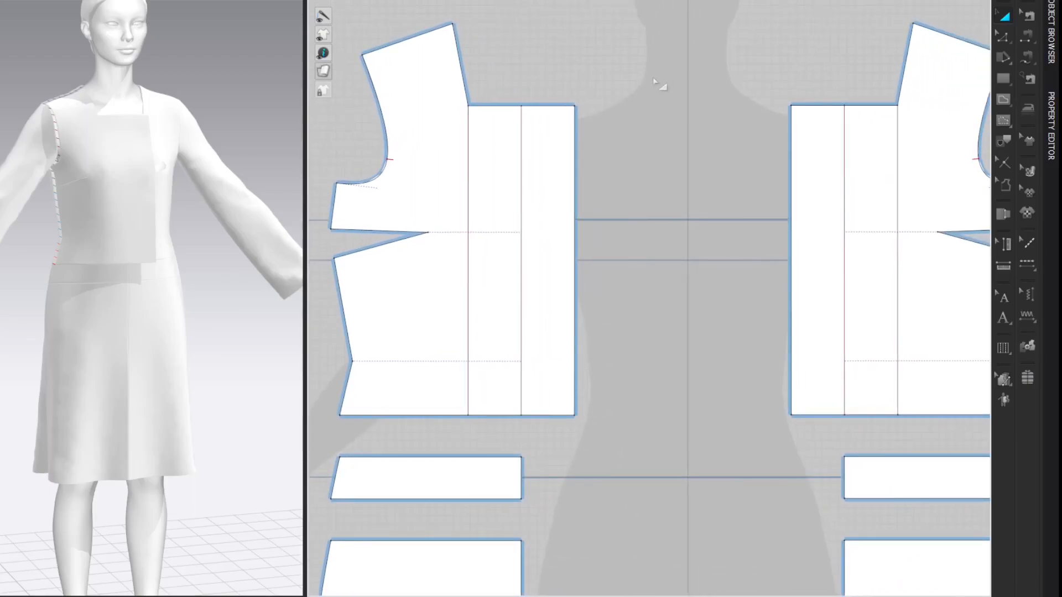
pyautogui.press('n')
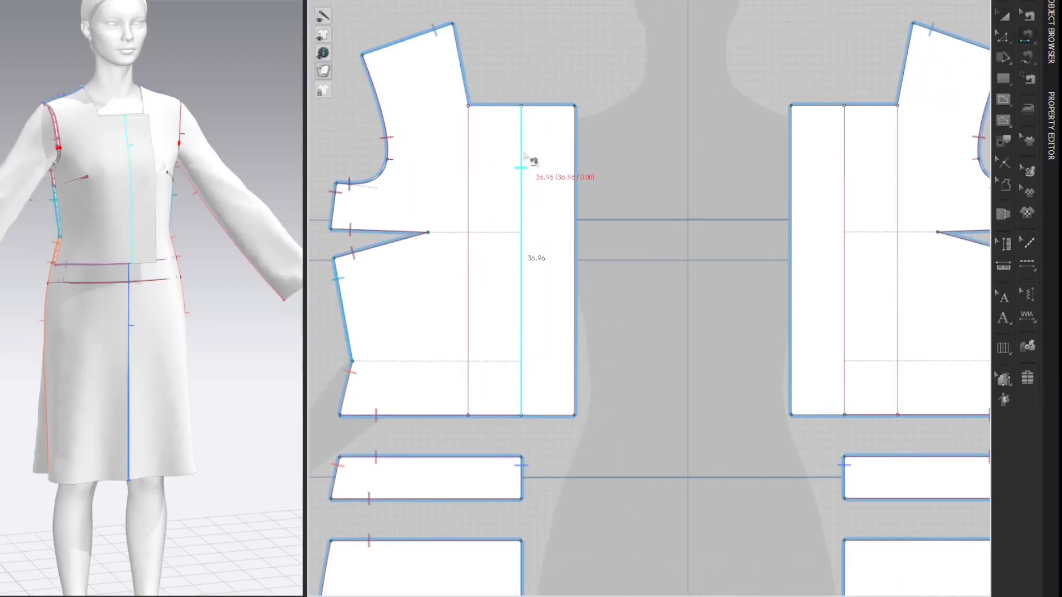
pyautogui.click(556, 158)
pyautogui.click(847, 169)
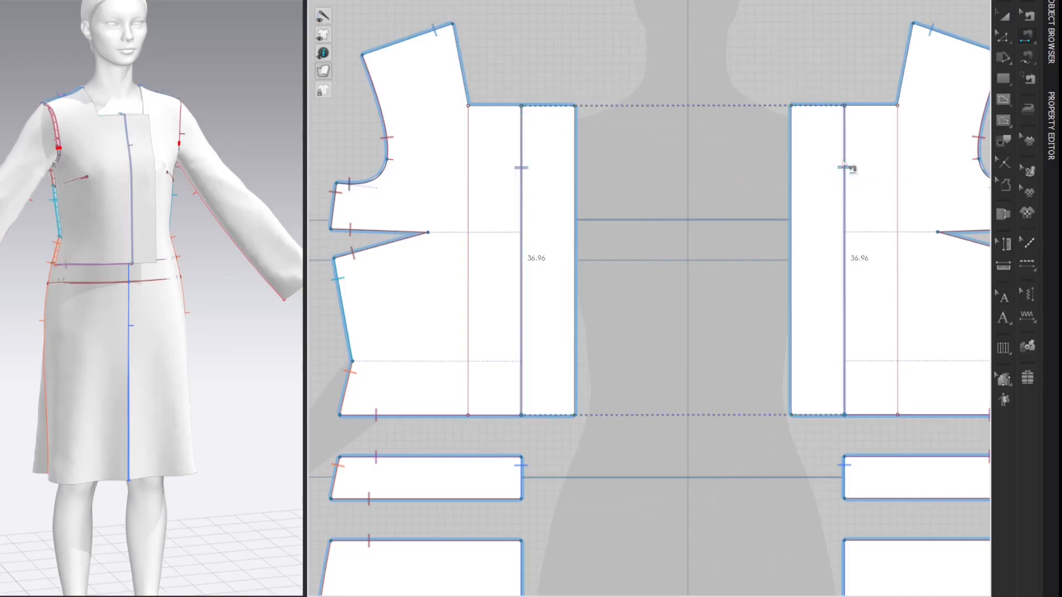
pyautogui.click(1051, 133)
pyautogui.click(990, 222)
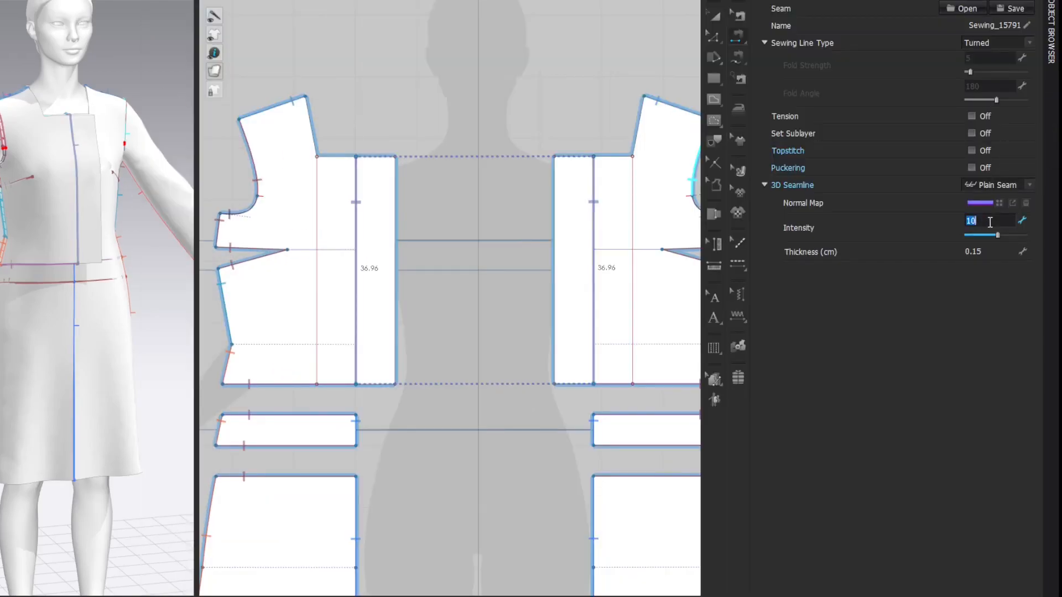
pyautogui.write('0')
pyautogui.press('Return')
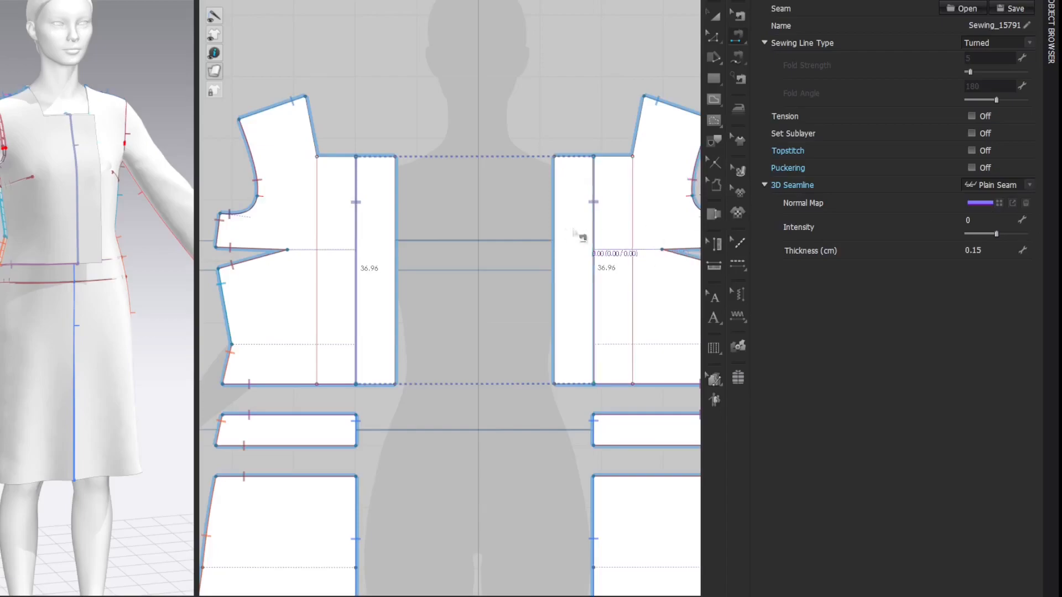
# - Sew each front's extended edge to the opposite front's internal line at the neckline corner, with 3D seamline intensity 0
pyautogui.click(400, 222)
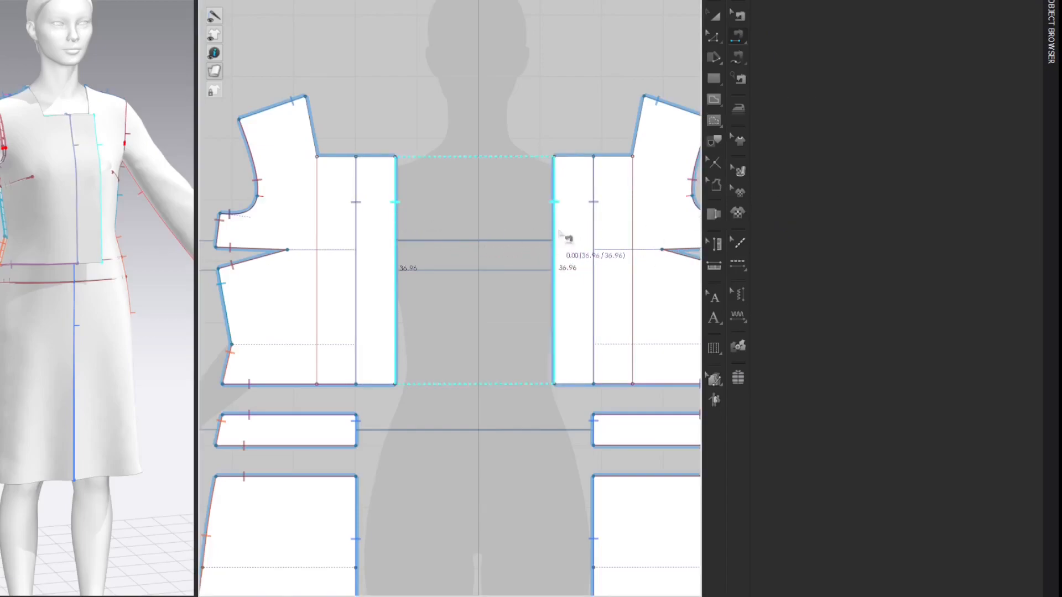
pyautogui.click(633, 230)
pyautogui.click(989, 220)
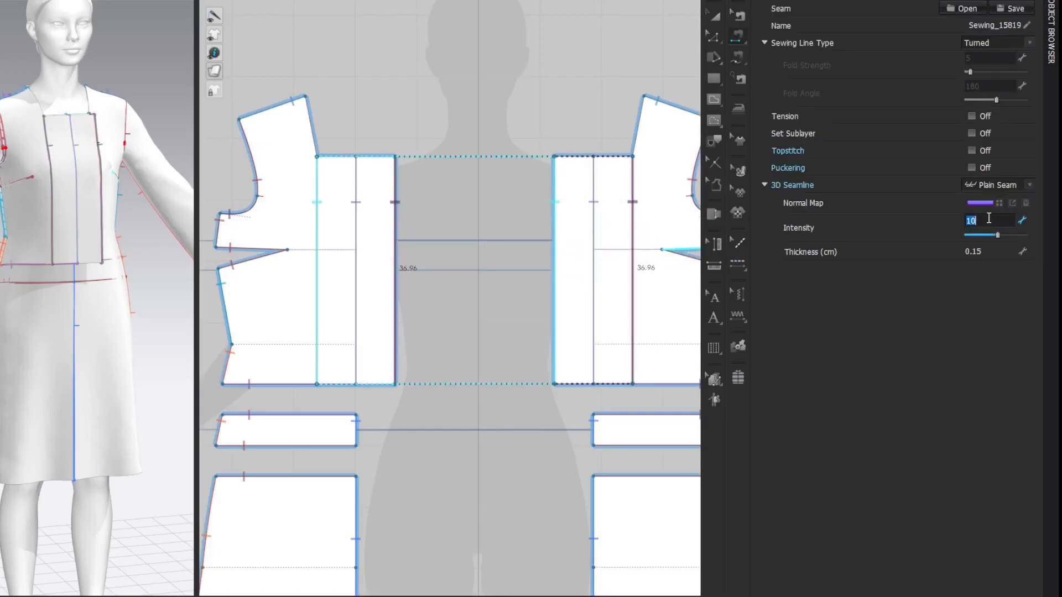
pyautogui.write('0')
pyautogui.press('Return')
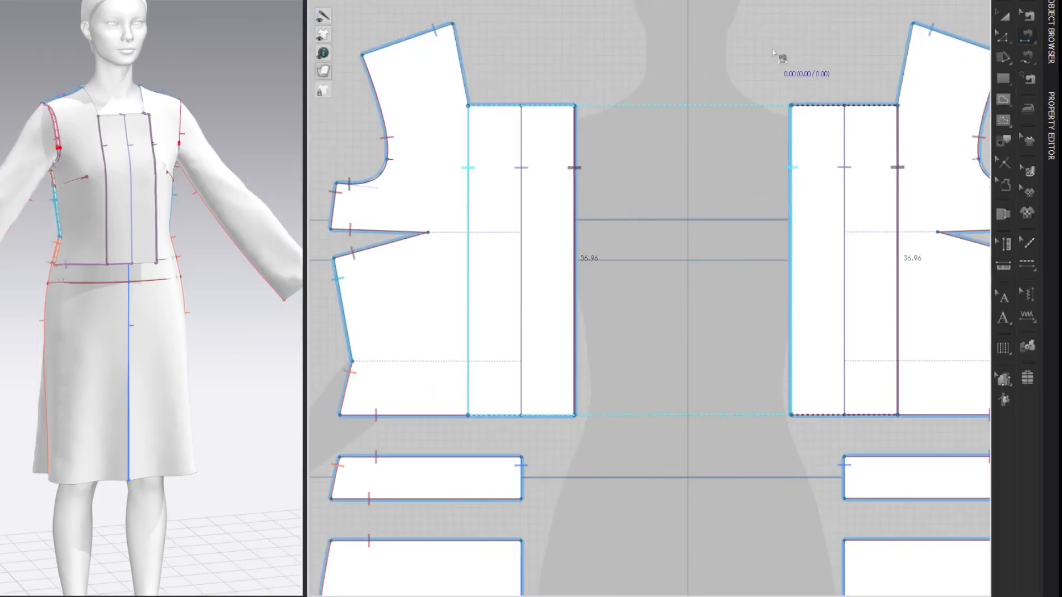
pyautogui.moveTo(803, 45); pyautogui.dragTo(792, 37, button='right')
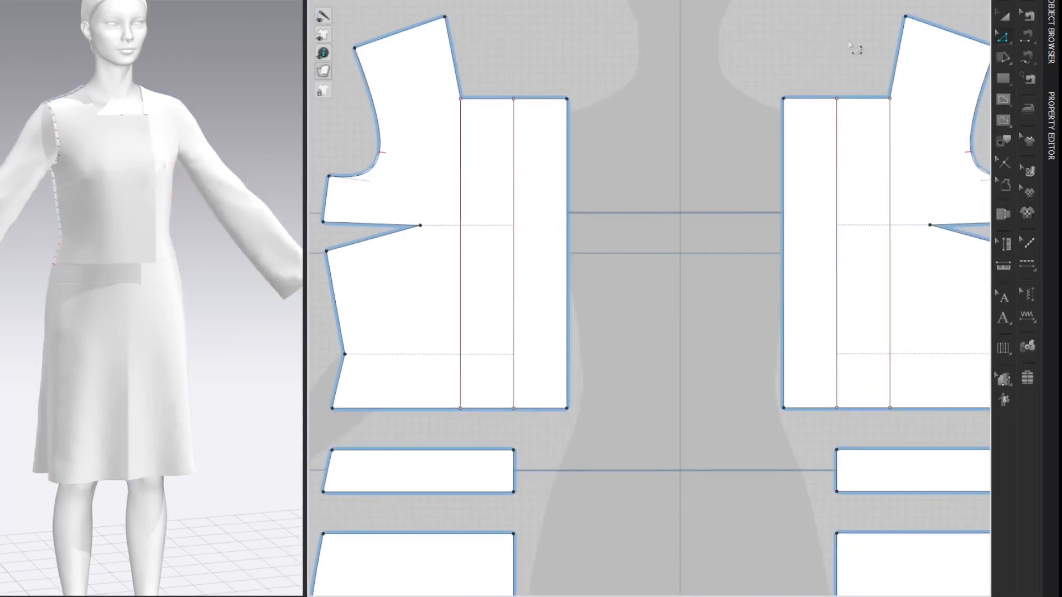
# - Free-sew the 6.35 cm extension at the bottom edge of each front bodice to the opposite front waistband's top edge
pyautogui.press('m')
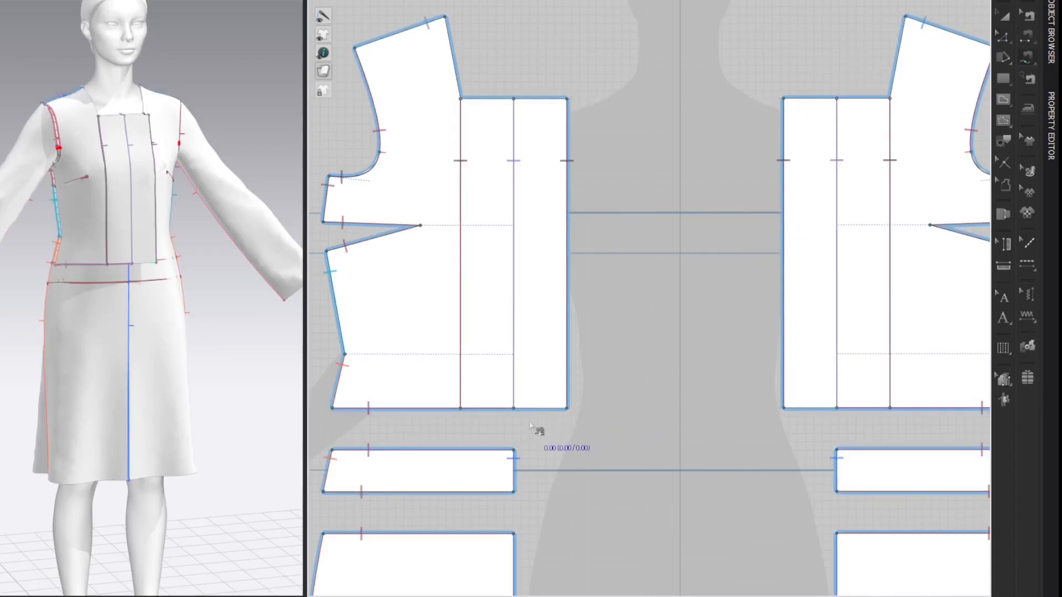
pyautogui.click(513, 410)
pyautogui.click(566, 409)
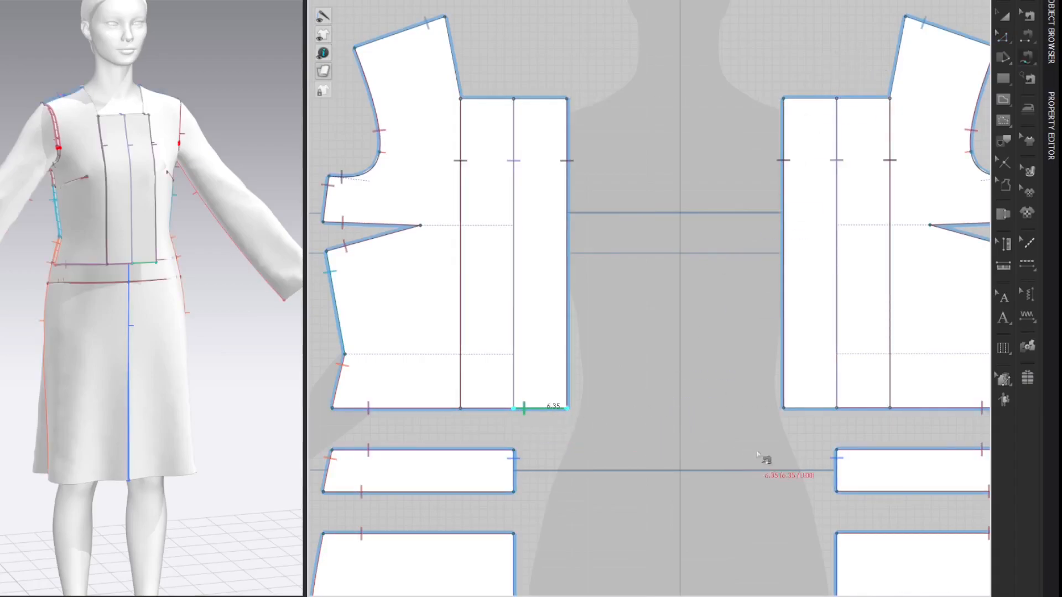
pyautogui.click(838, 451)
pyautogui.click(890, 450)
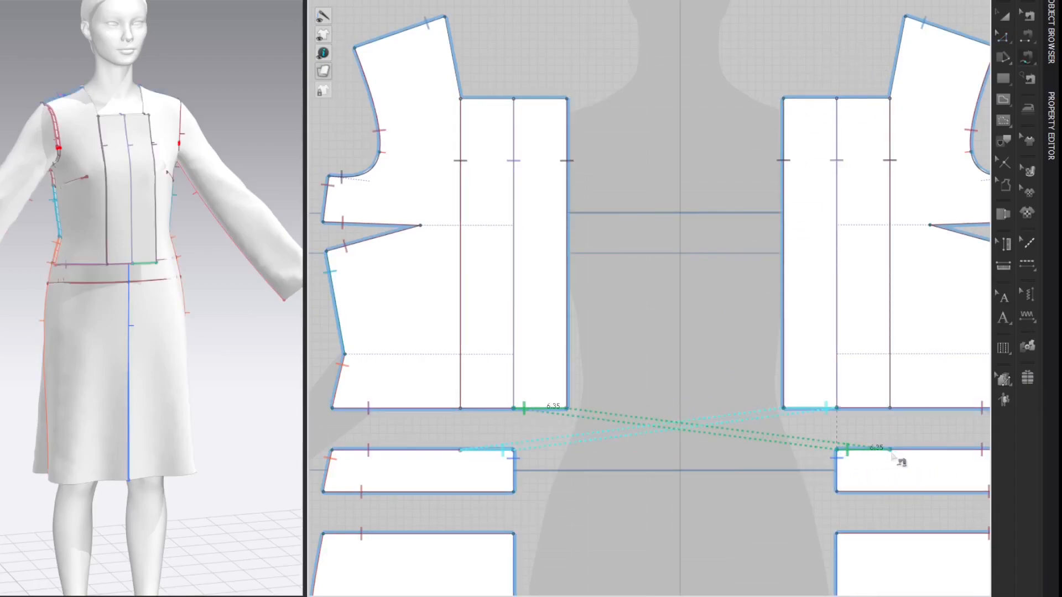
pyautogui.press('a')
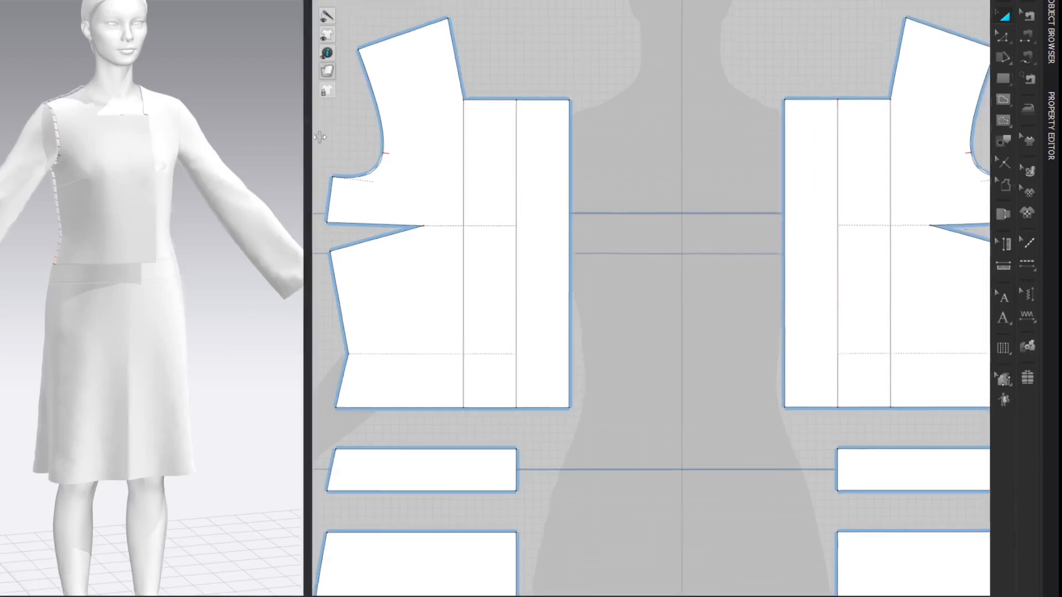
# - Simulate the garment so the overlapping front bodice pieces drape on the avatar, and view the result at an angle
pyautogui.moveTo(308, 145); pyautogui.dragTo(387, 143)
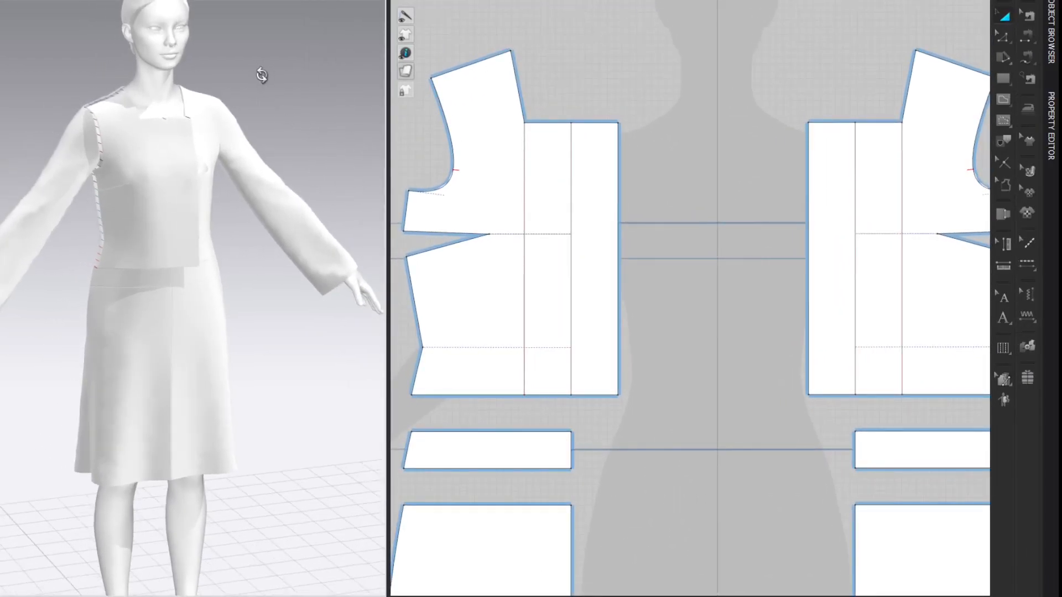
pyautogui.press('space')
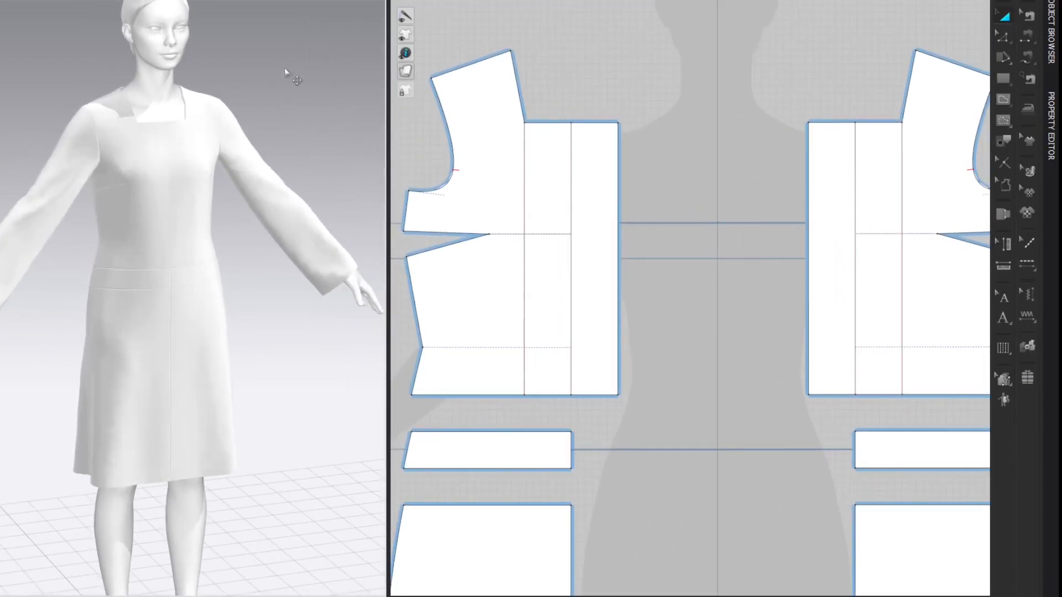
pyautogui.moveTo(230, 66); pyautogui.dragTo(298, 80, button='right')
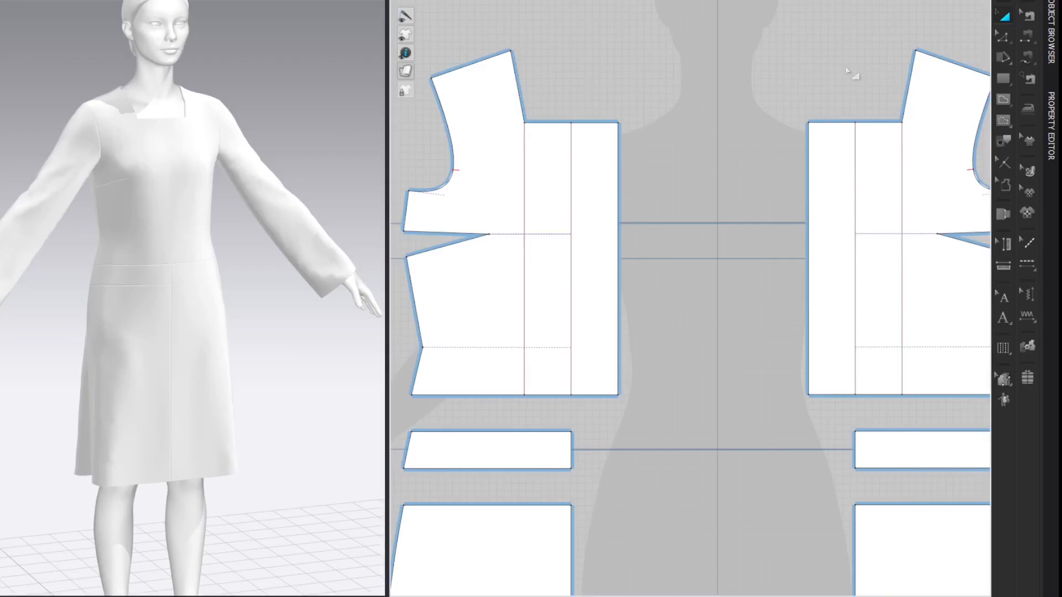
# - Delete the sleeve pattern on the avatar's left arm
pyautogui.scroll(-6, 849, 75)
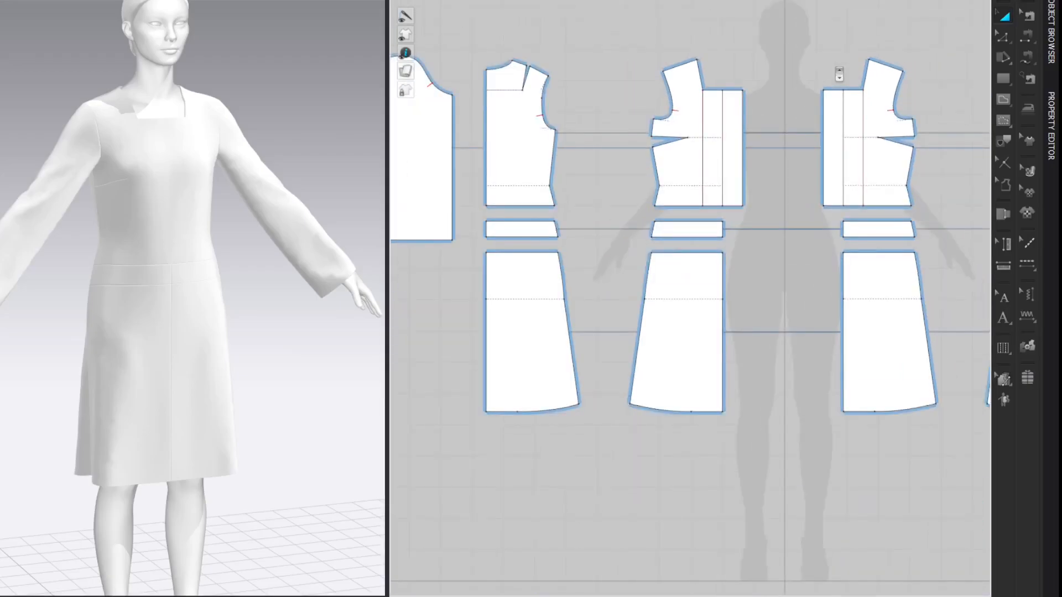
pyautogui.scroll(-3, 839, 73)
pyautogui.moveTo(818, 42); pyautogui.dragTo(709, 83, button='right')
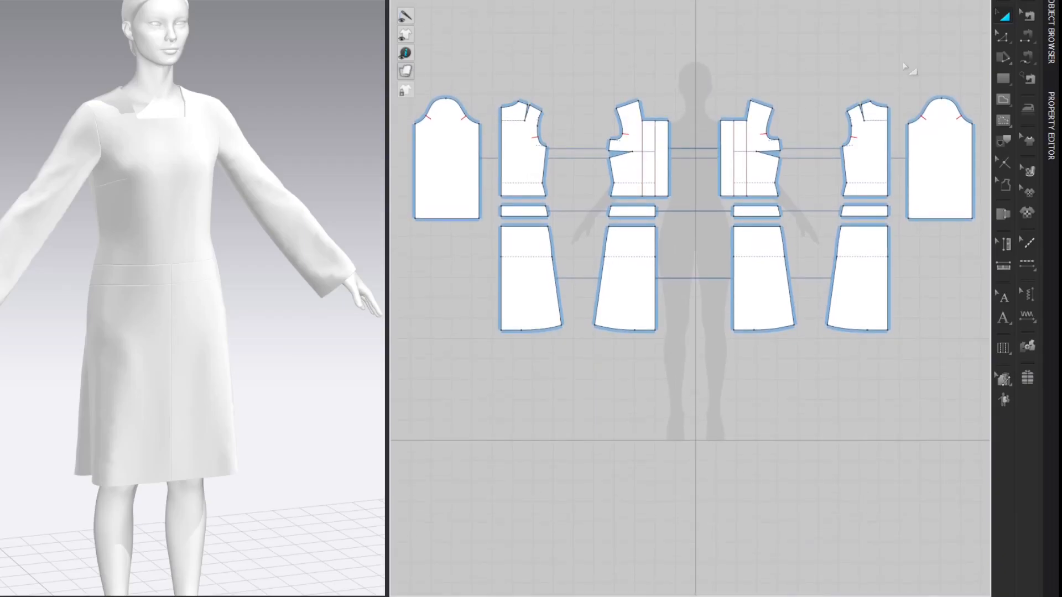
pyautogui.click(941, 130)
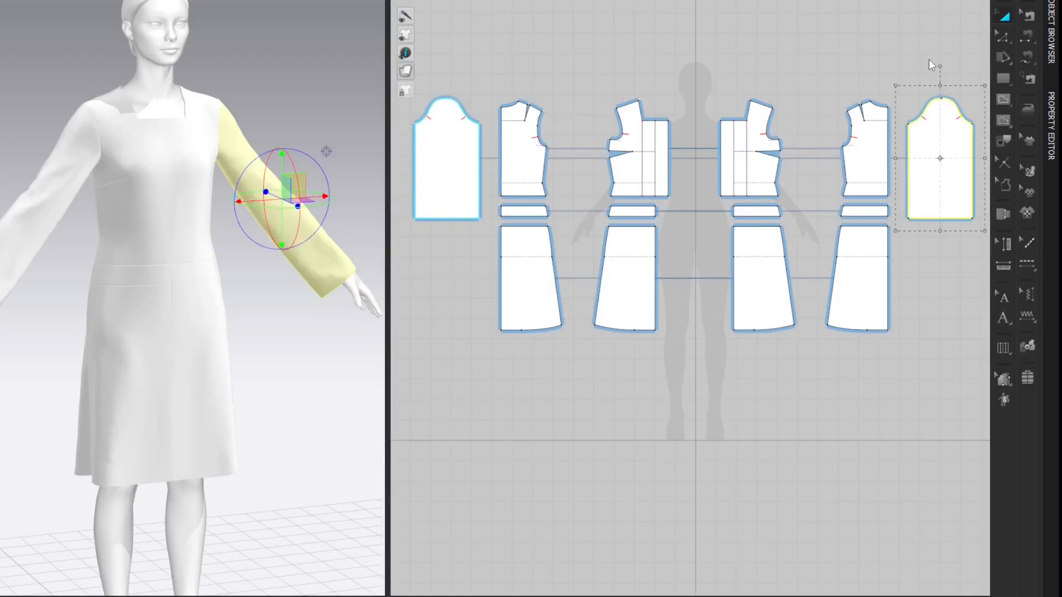
pyautogui.press('Delete')
# - Select all bodice, waistband and skirt patterns and freeze them, leaving the remaining sleeve active
pyautogui.press('a')
pyautogui.moveTo(713, 318); pyautogui.dragTo(959, 430)
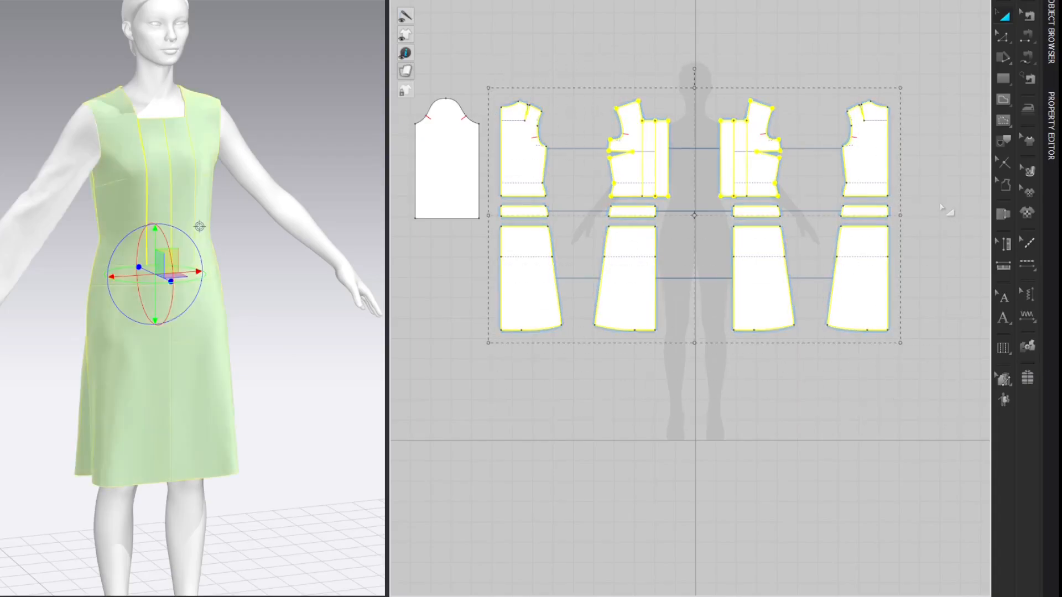
pyautogui.click(921, 50)
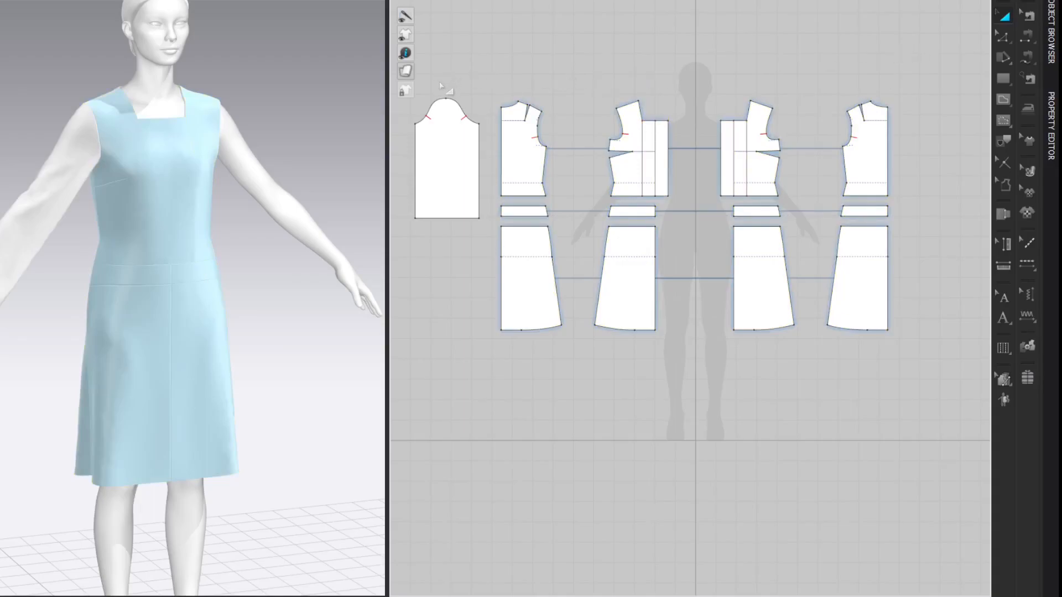
# - Draw a horizontal internal line across the sleeve between its two underarm corners
pyautogui.scroll(8, 440, 85)
pyautogui.moveTo(476, 104); pyautogui.dragTo(615, 1, button='middle')
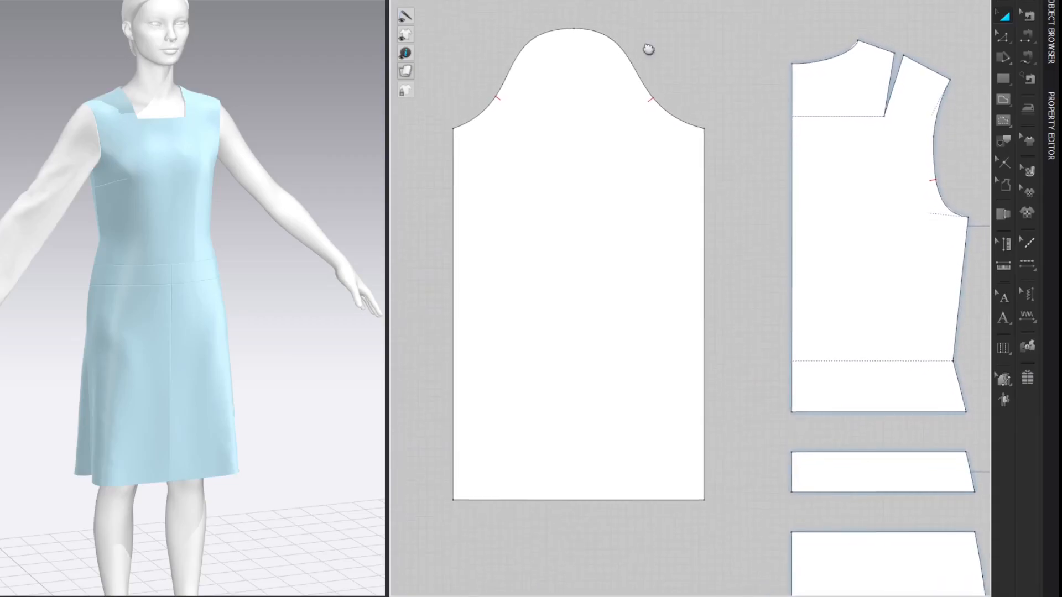
pyautogui.moveTo(648, 51); pyautogui.dragTo(645, 29, button='middle')
pyautogui.press('g')
pyautogui.click(701, 108)
pyautogui.click(451, 108)
pyautogui.doubleClick(700, 108)
# - Move the sleeve's internal line 7.5 cm down from the underarm level
pyautogui.moveTo(631, 119); pyautogui.dragTo(624, 119)
pyautogui.press('Return')
pyautogui.write('7.5')
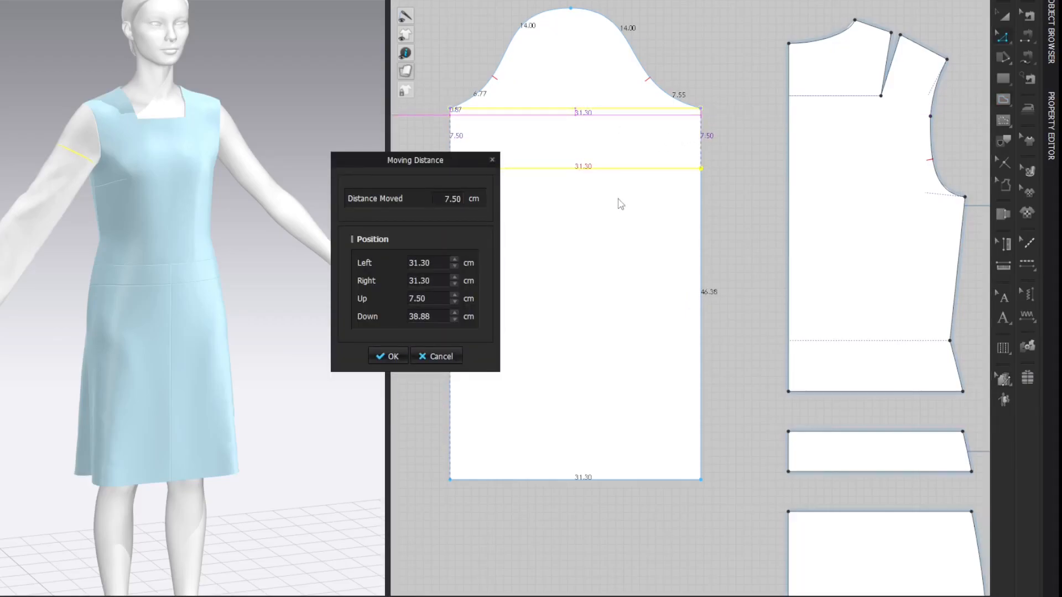
pyautogui.press('Return')
# - Cut the sleeve along the internal line and delete the lower part to leave a short sleeve
pyautogui.rightClick(658, 170)
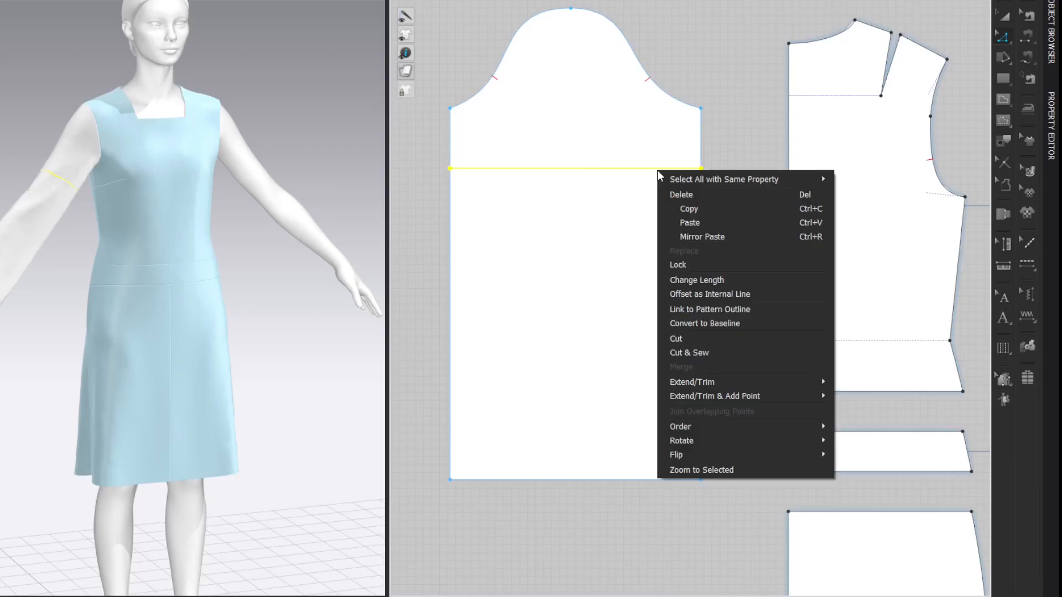
pyautogui.click(689, 338)
pyautogui.click(639, 278)
pyautogui.press('Delete')
# - Taper the short sleeve by moving each of its two hem corners 1.3 cm inward
pyautogui.press('z')
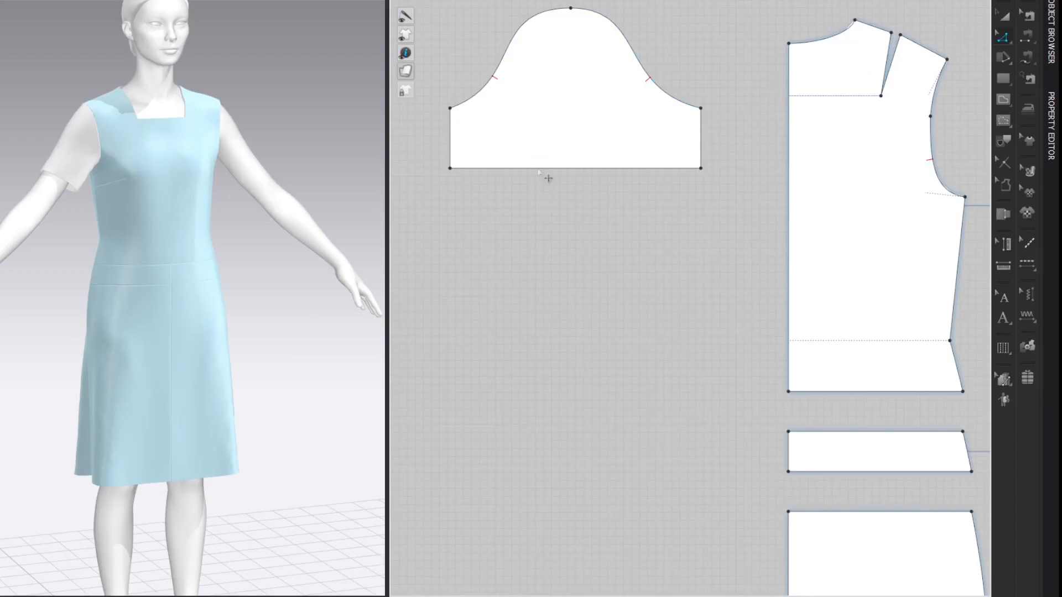
pyautogui.click(450, 166)
pyautogui.rightClick(450, 200)
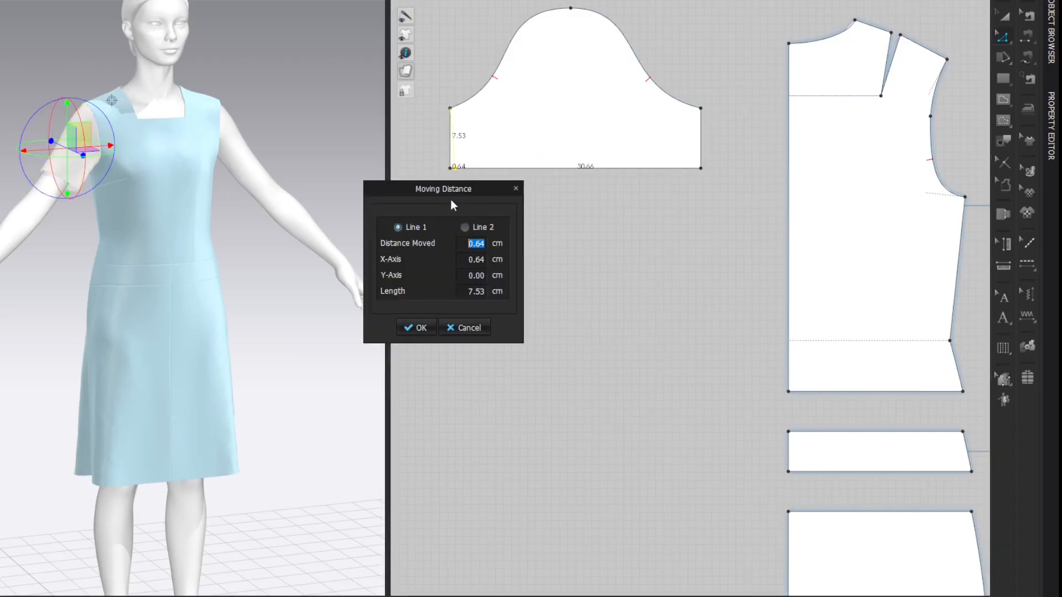
pyautogui.write('1')
pyautogui.press('Return')
pyautogui.press('Return')
pyautogui.moveTo(699, 169); pyautogui.dragTo(691, 168)
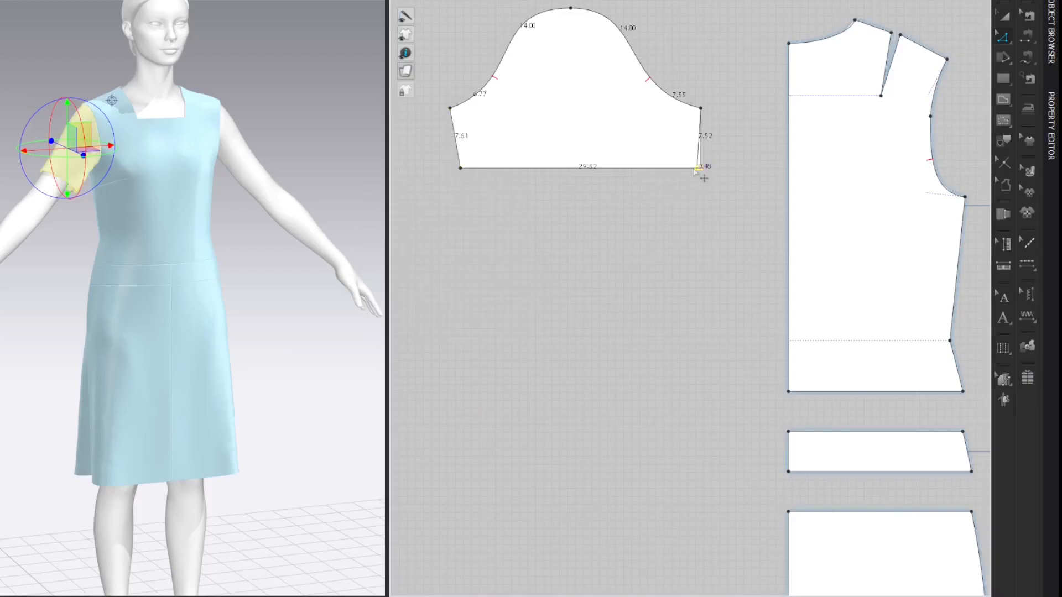
pyautogui.rightClick(690, 169)
pyautogui.write('1.3')
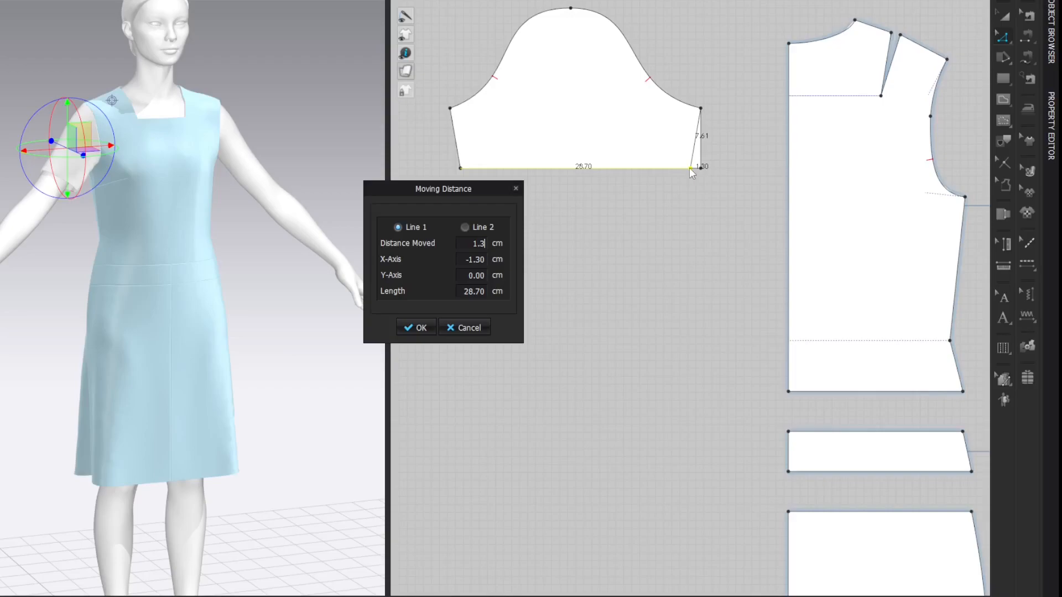
pyautogui.press('Return')
pyautogui.press('Return')
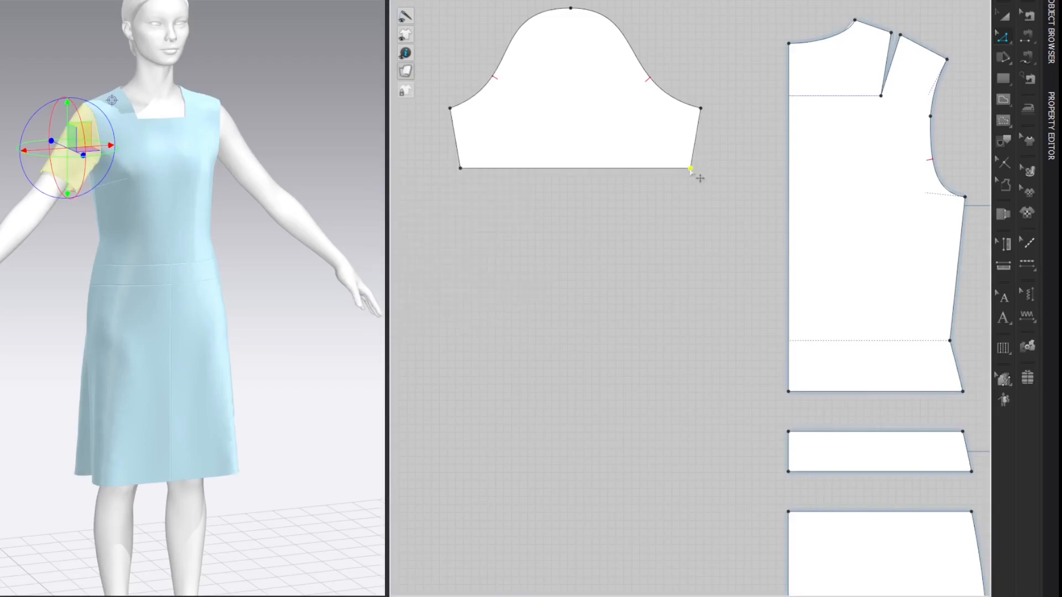
pyautogui.click(290, 101)
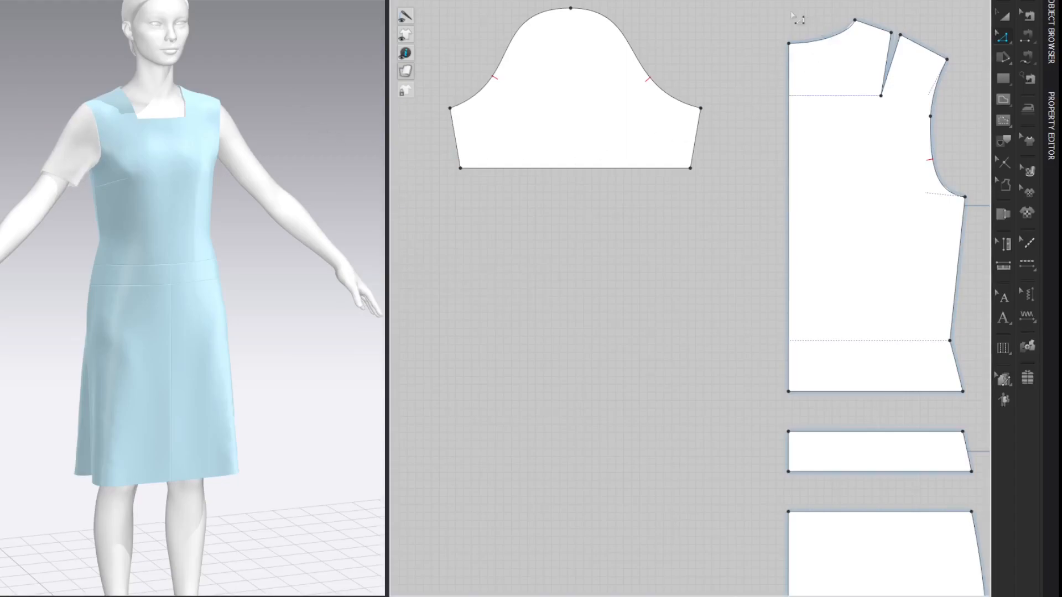
# - Offset the sleeve hem as one extended internal line 4.5 cm above it
pyautogui.click(637, 168)
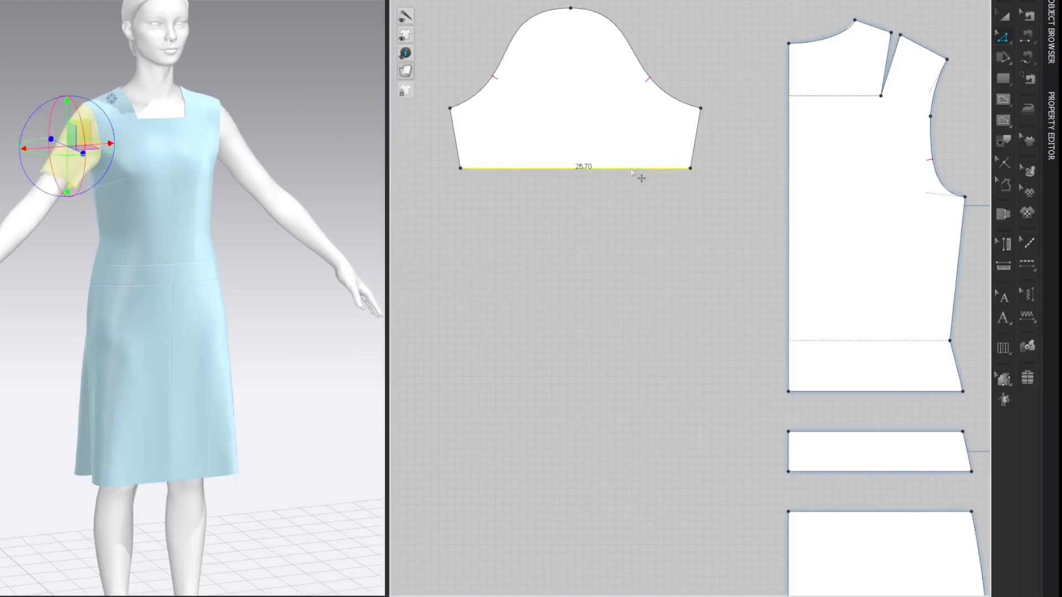
pyautogui.rightClick(630, 167)
pyautogui.click(659, 288)
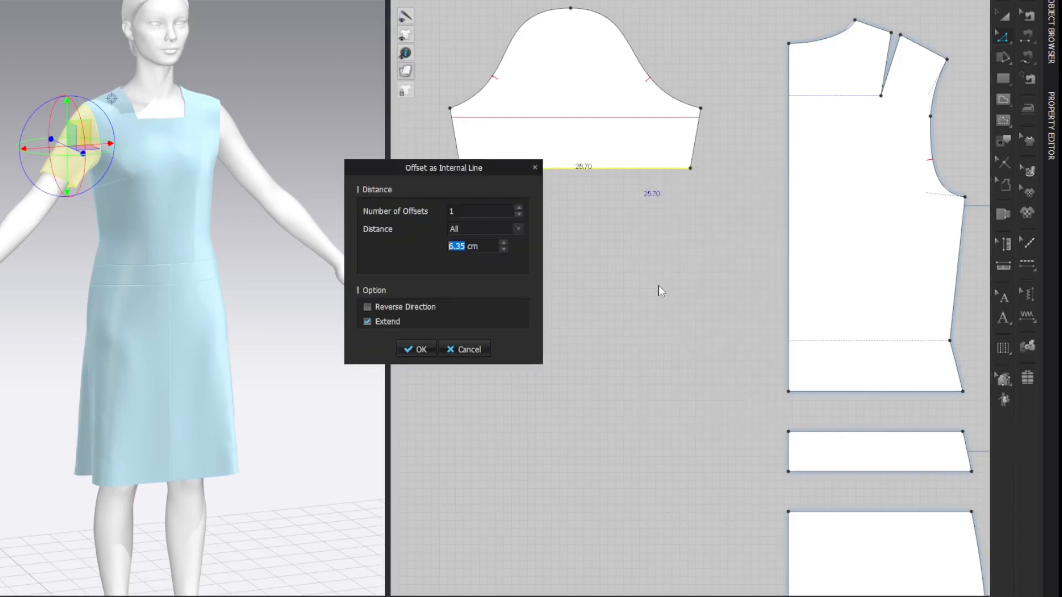
pyautogui.write('4.5')
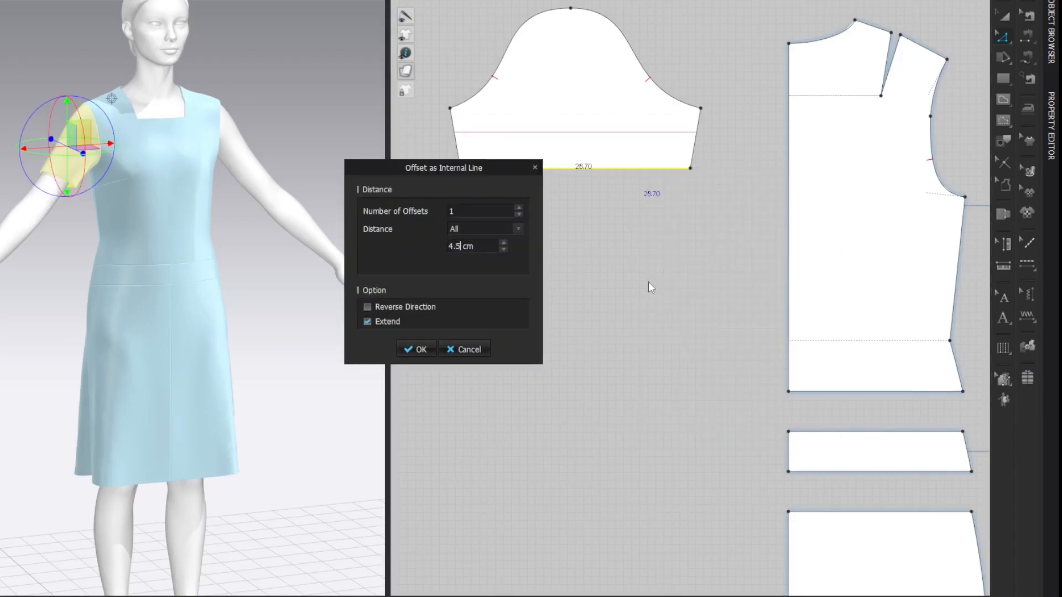
pyautogui.click(418, 352)
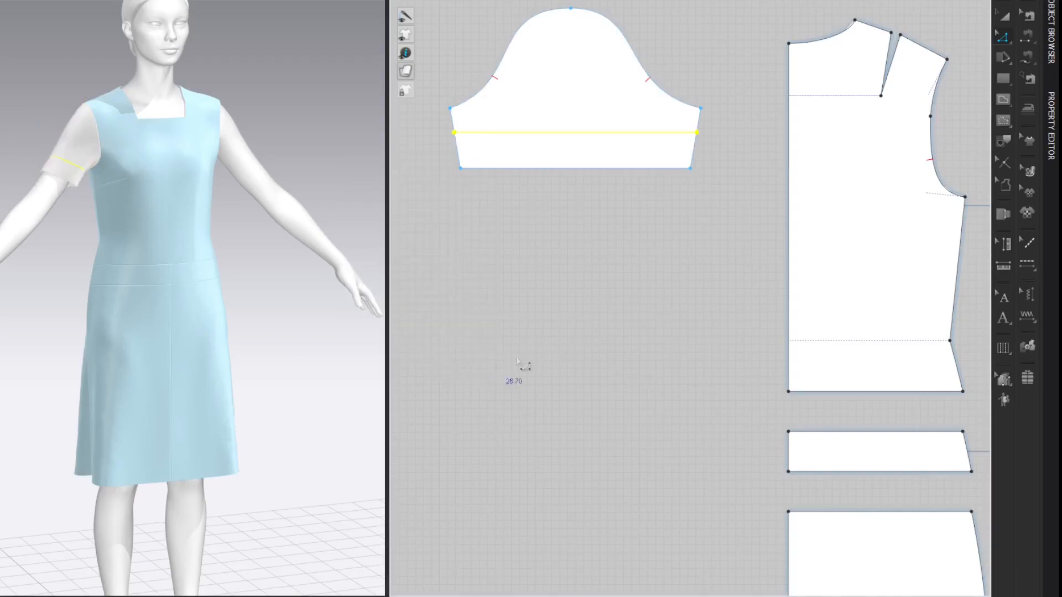
pyautogui.click(973, 17)
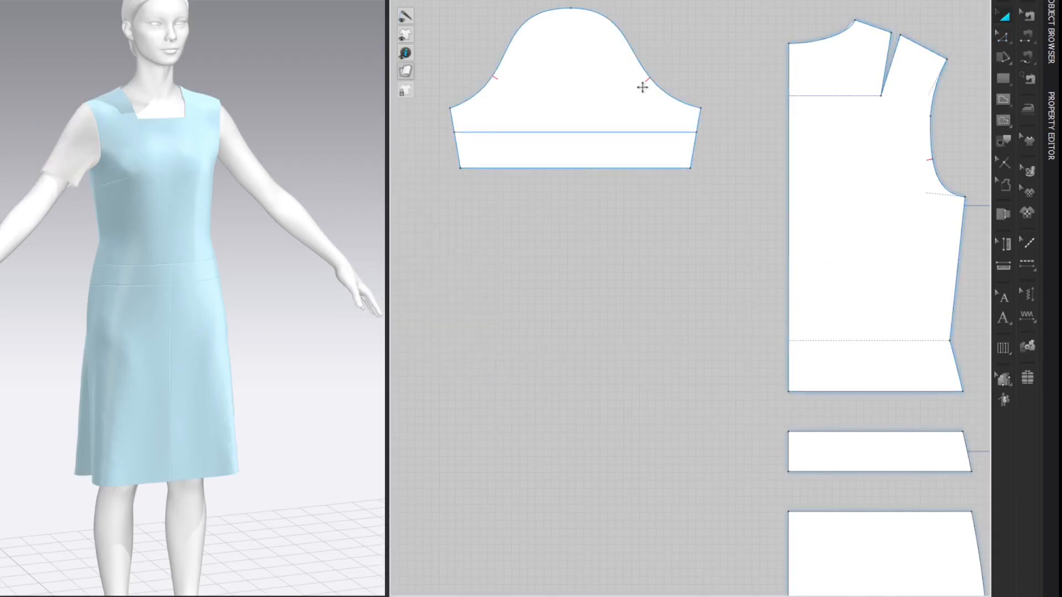
# - Make a Layer Clone (Over) of the short sleeve and place it directly below the original pattern
pyautogui.click(604, 87)
pyautogui.rightClick(602, 88)
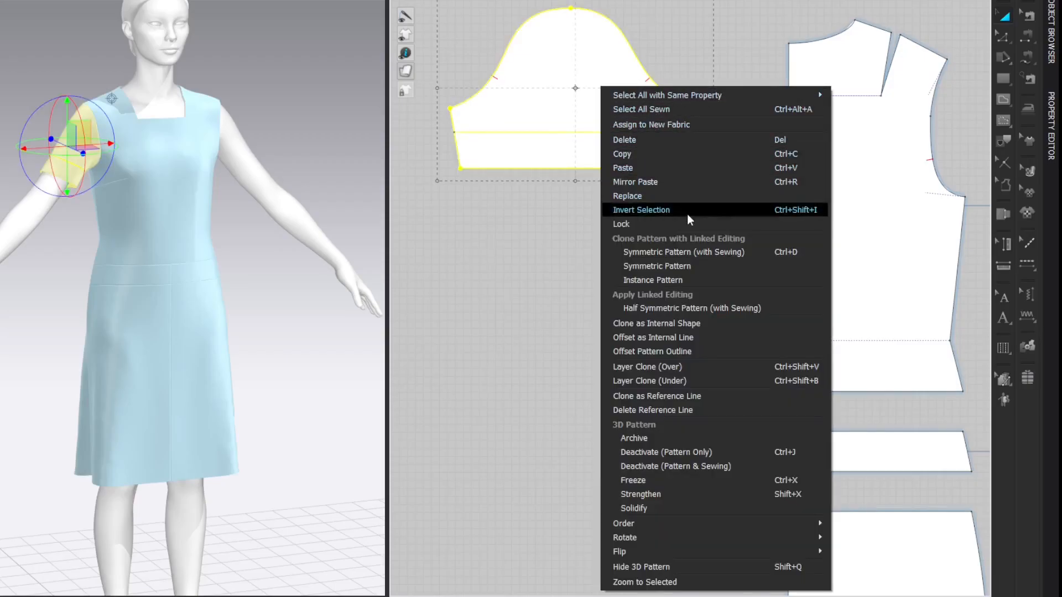
pyautogui.click(674, 366)
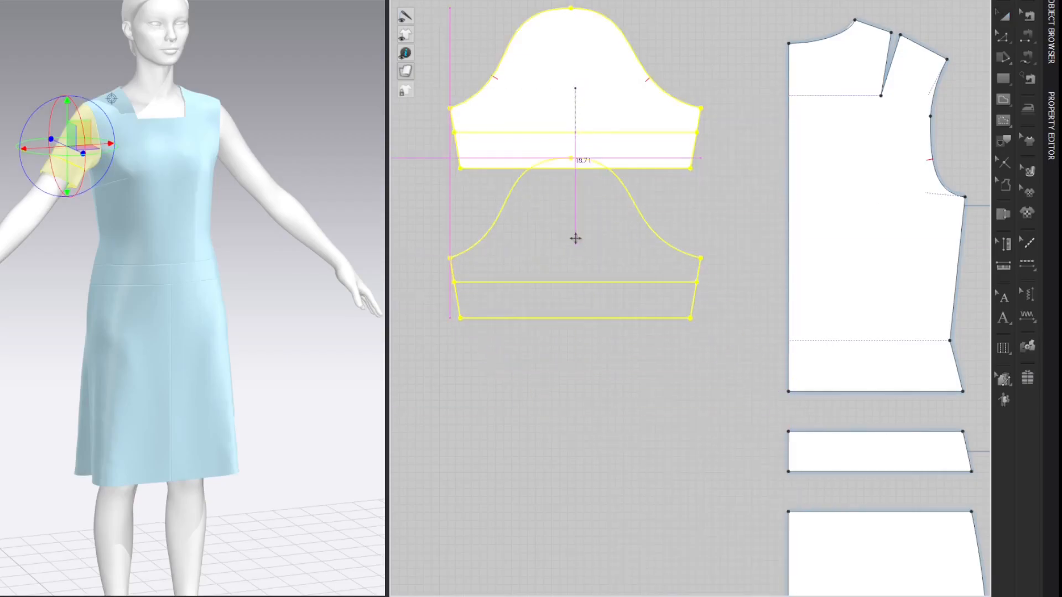
pyautogui.click(603, 191)
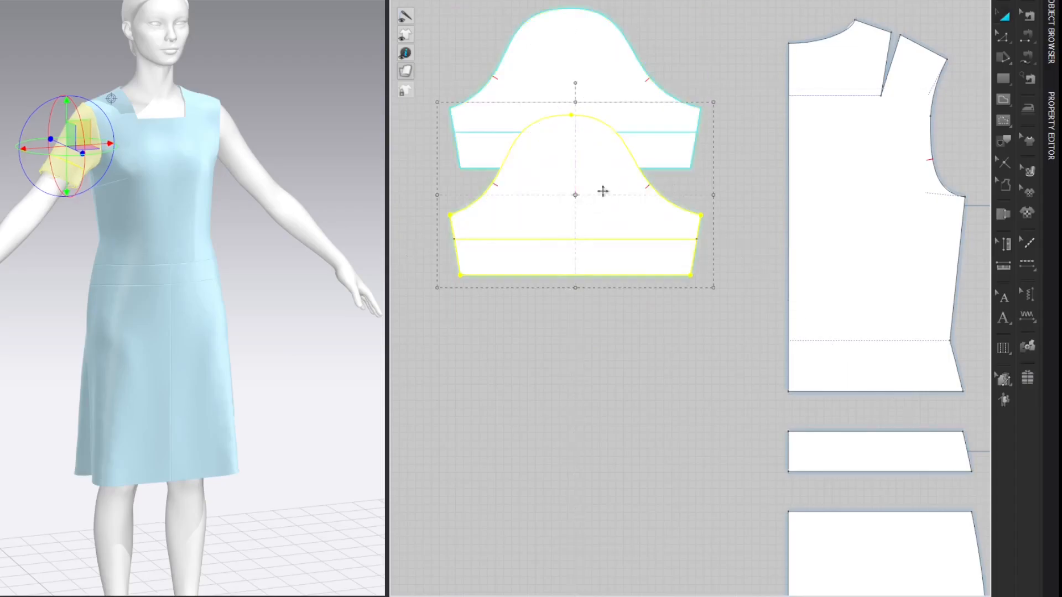
pyautogui.click(906, 35)
# - Cut the cloned sleeve along its internal line and delete the upper part, leaving only the cuff strip
pyautogui.press('z')
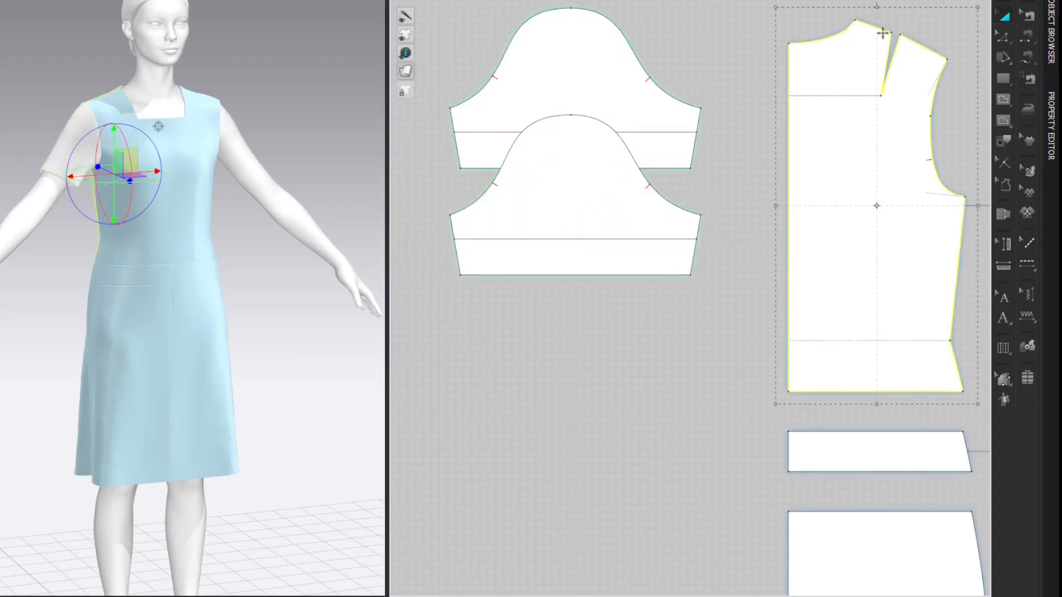
pyautogui.rightClick(544, 240)
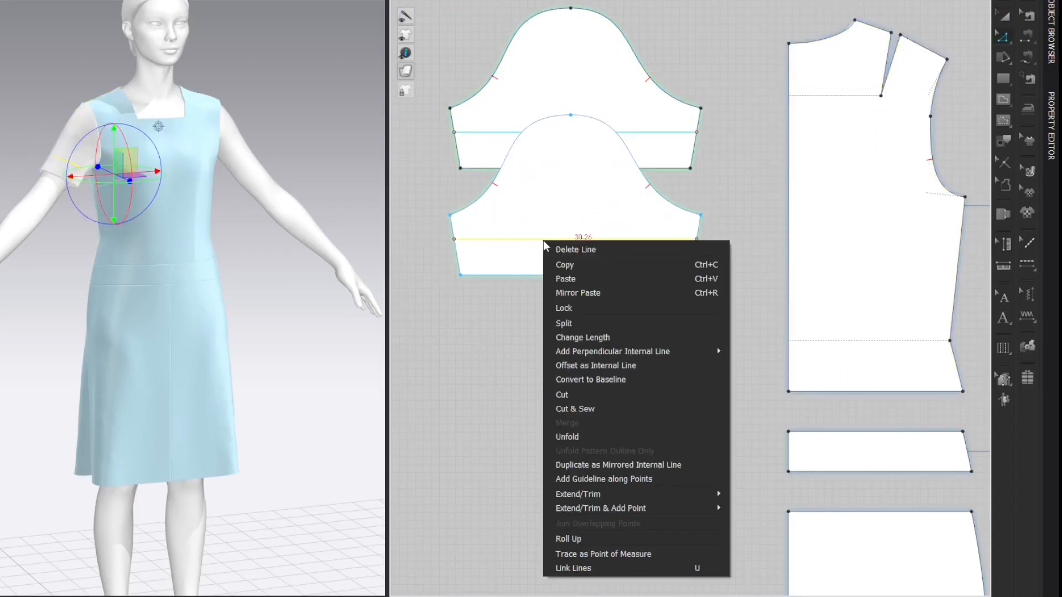
pyautogui.click(569, 394)
pyautogui.click(583, 199)
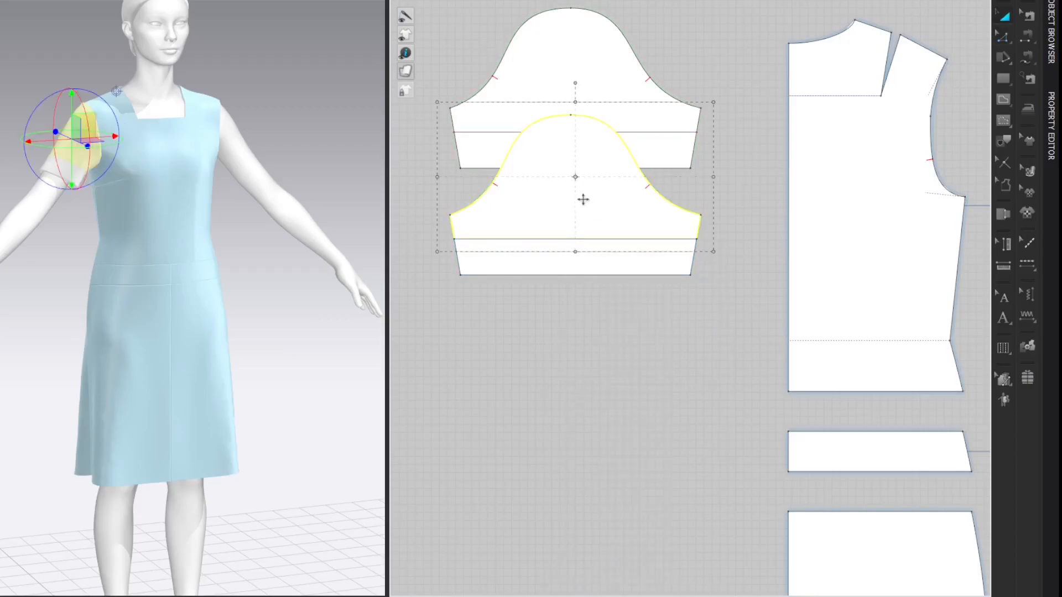
pyautogui.press('Delete')
# - Select the seamlines around the cuff strip and remove them
pyautogui.press('z')
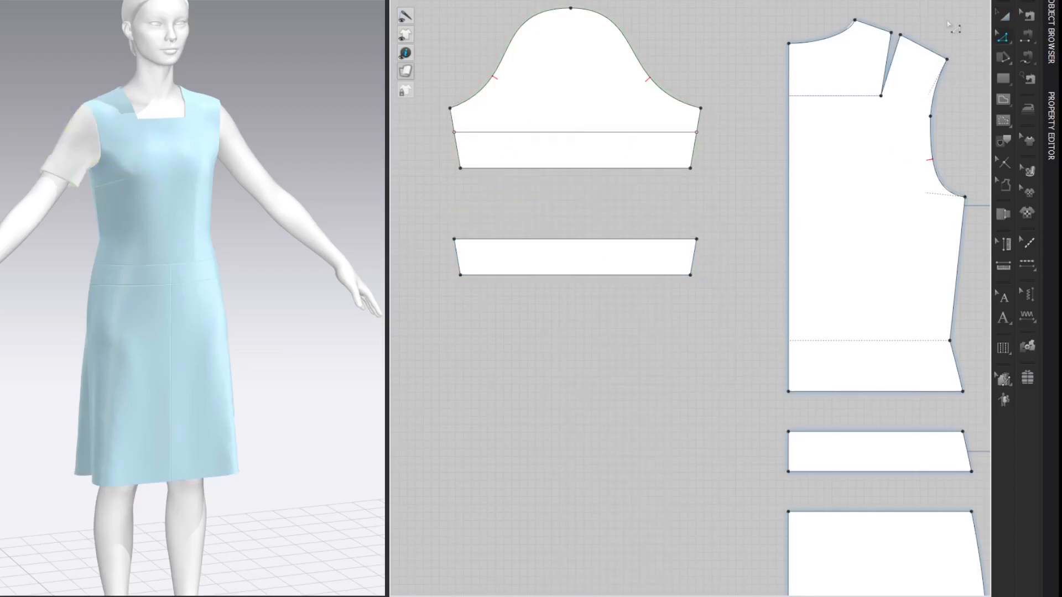
pyautogui.press('b')
pyautogui.moveTo(441, 213); pyautogui.dragTo(732, 330)
pyautogui.press('Escape')
pyautogui.press('q')
# - Sew the two short ends of the cuff strip together with segment sewing
pyautogui.press('n')
pyautogui.click(455, 247)
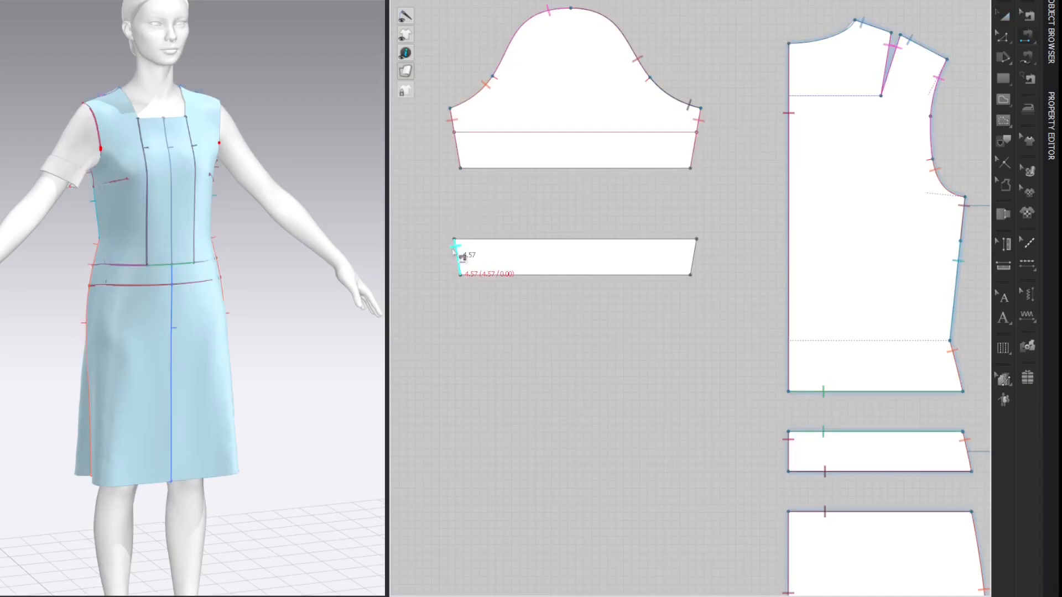
pyautogui.click(698, 253)
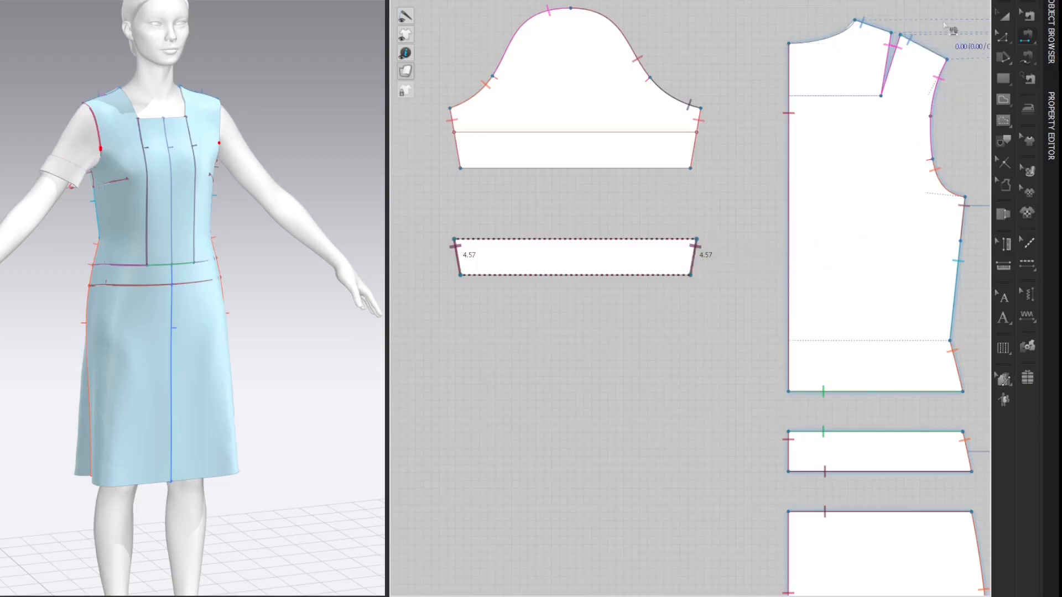
# - Sew the short sleeve's hem edge to the lower edge of the cuff strip with segment sewing
pyautogui.press('z')
pyautogui.press('n')
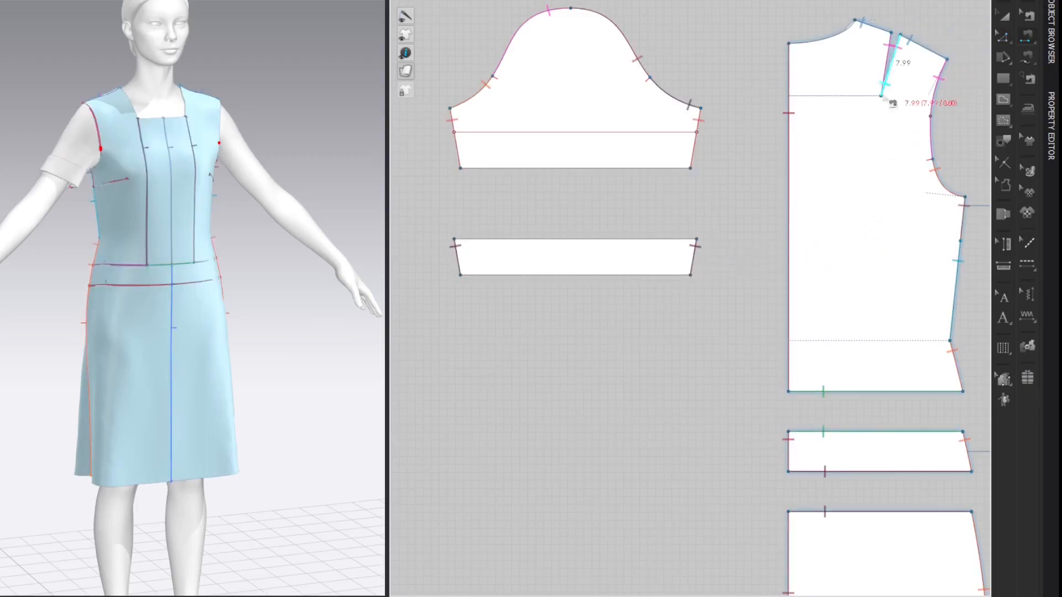
pyautogui.click(515, 175)
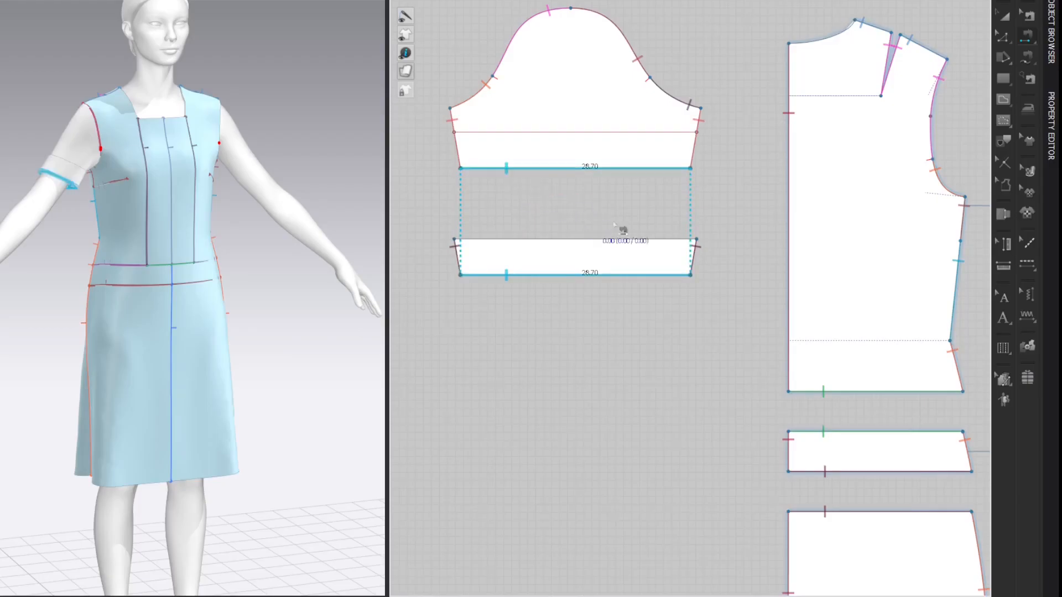
# - Set the sleeve-hem-to-cuff seam's fold angle to 60 and its 3D seamline intensity to 0
pyautogui.click(1053, 106)
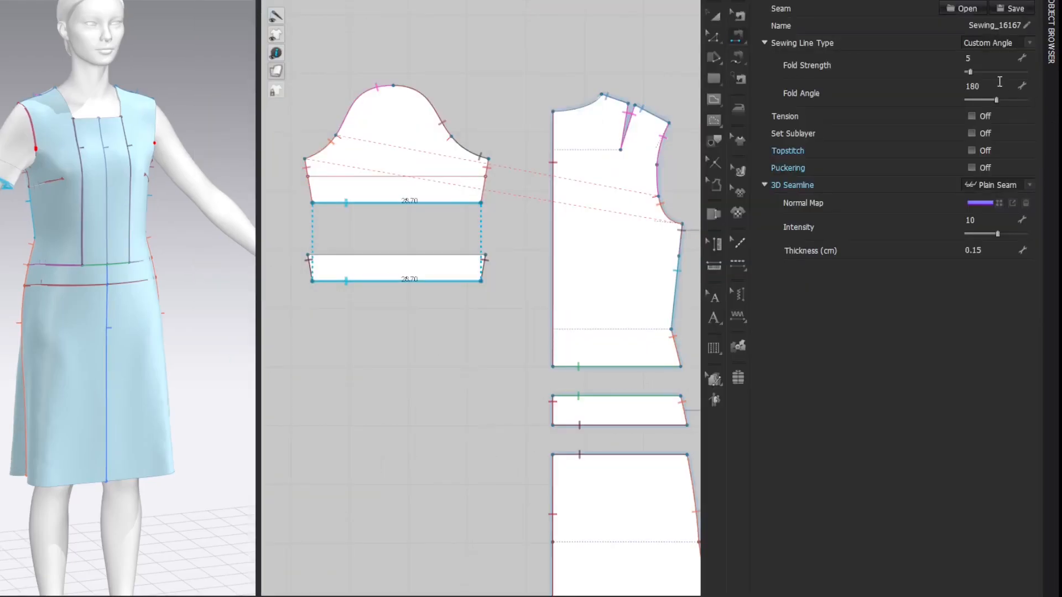
pyautogui.click(996, 83)
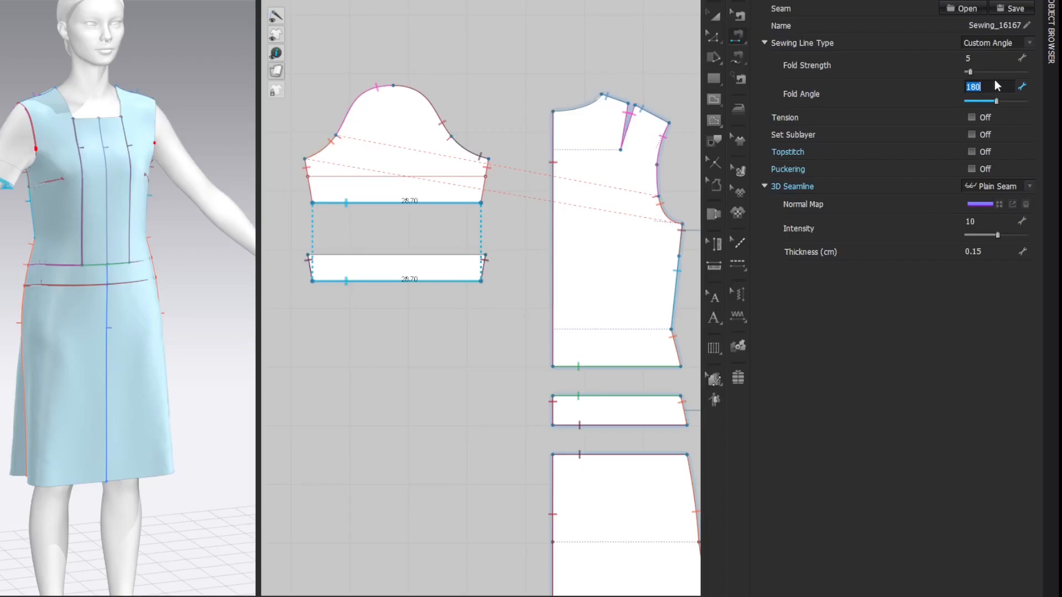
pyautogui.press('Return')
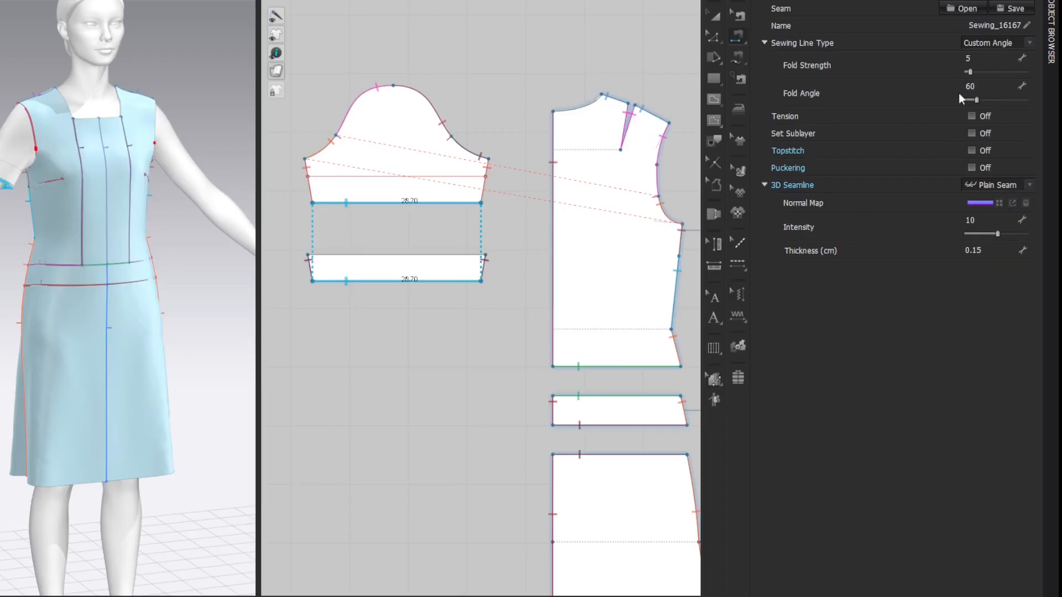
pyautogui.click(1008, 220)
pyautogui.write('0')
pyautogui.press('Return')
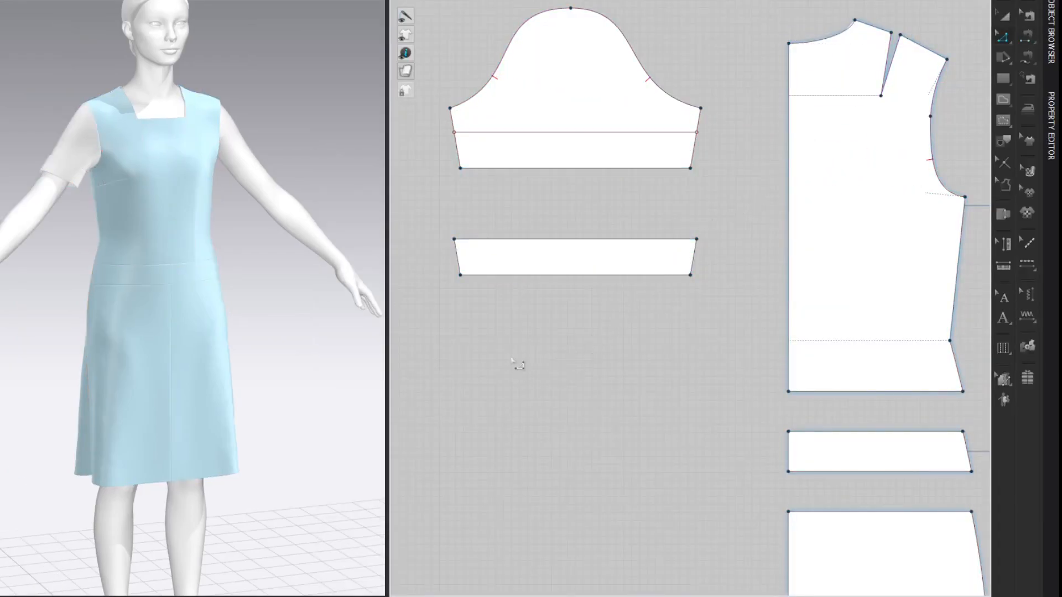
# - Offset the cuff strip's lower edge as two internal lines at a 0.1 cm distance
pyautogui.click(554, 274)
pyautogui.rightClick(554, 275)
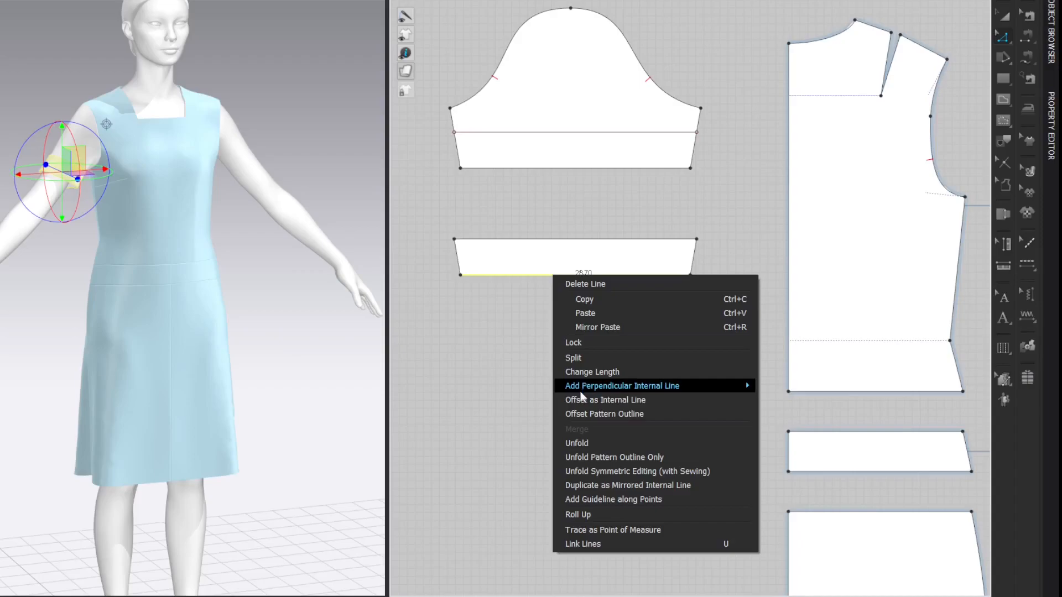
pyautogui.click(581, 398)
pyautogui.moveTo(483, 166); pyautogui.dragTo(347, 270)
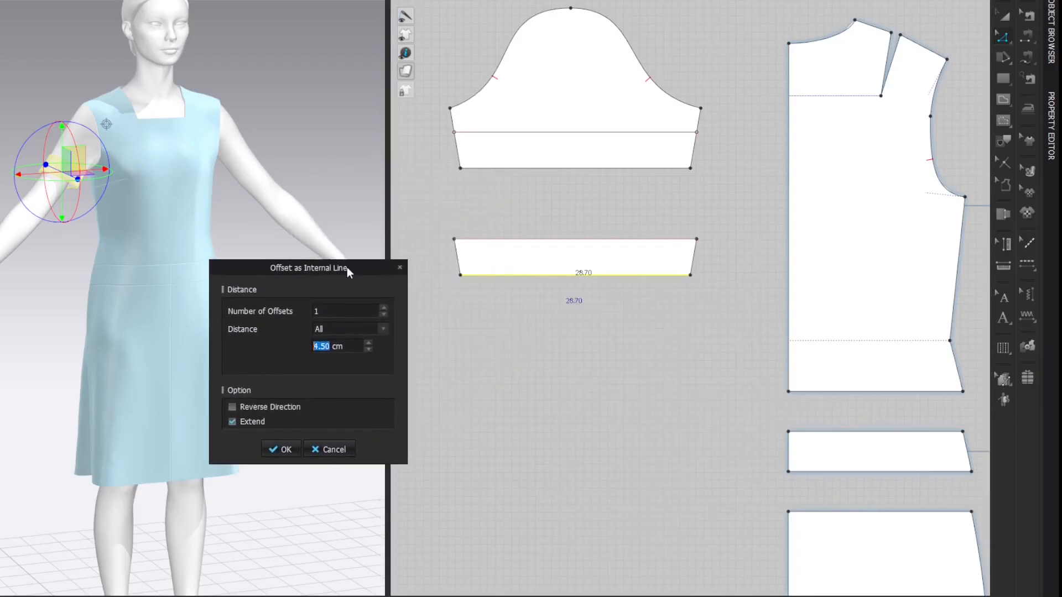
pyautogui.write('0.1')
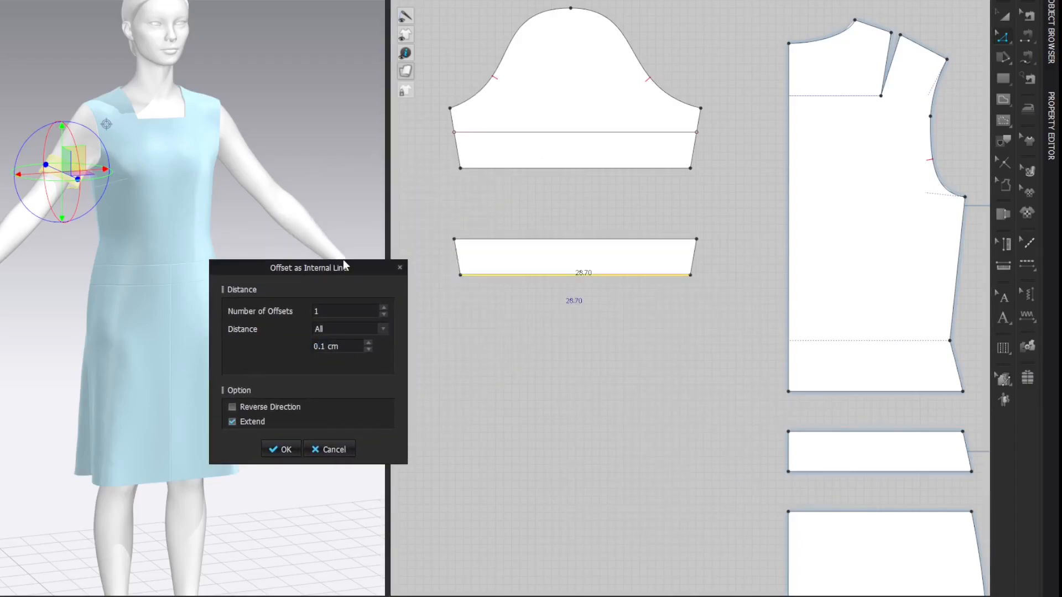
pyautogui.click(384, 308)
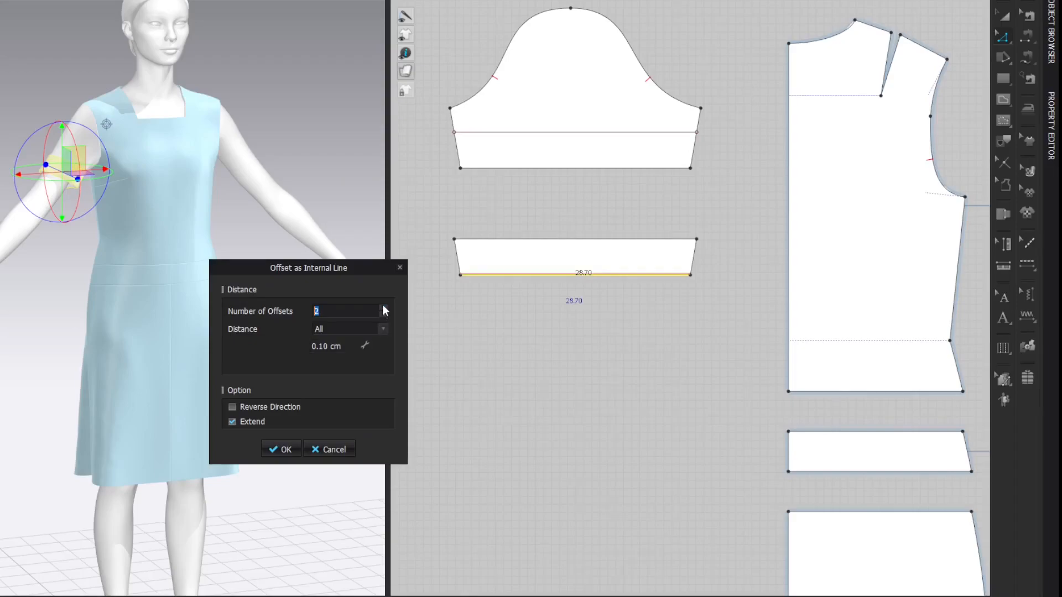
pyautogui.click(286, 449)
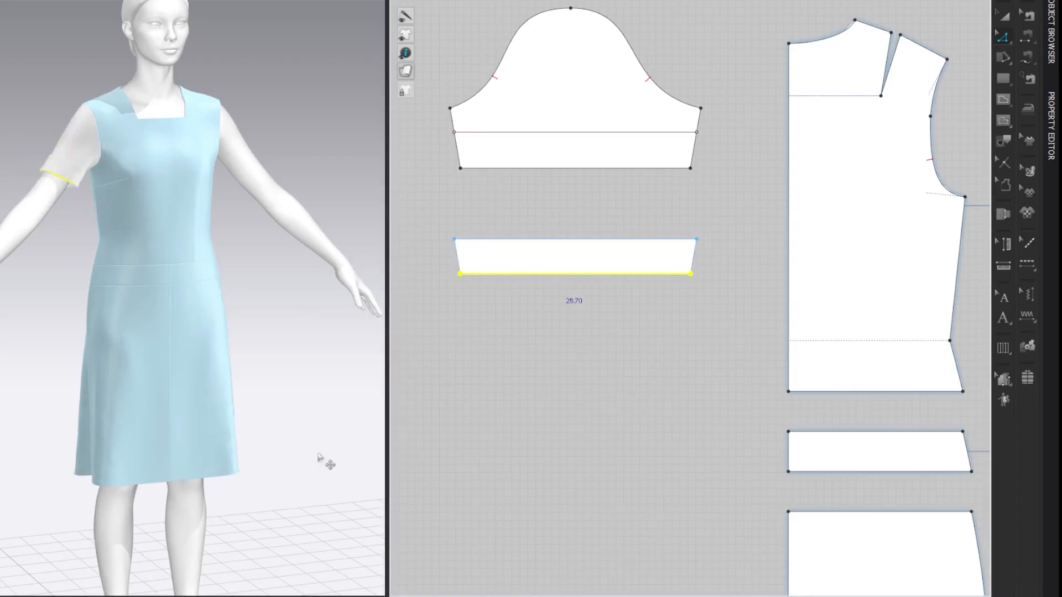
pyautogui.click(720, 73)
# - Set the cuff strip's weft shrinkage to 103%
pyautogui.press('a')
pyautogui.click(516, 252)
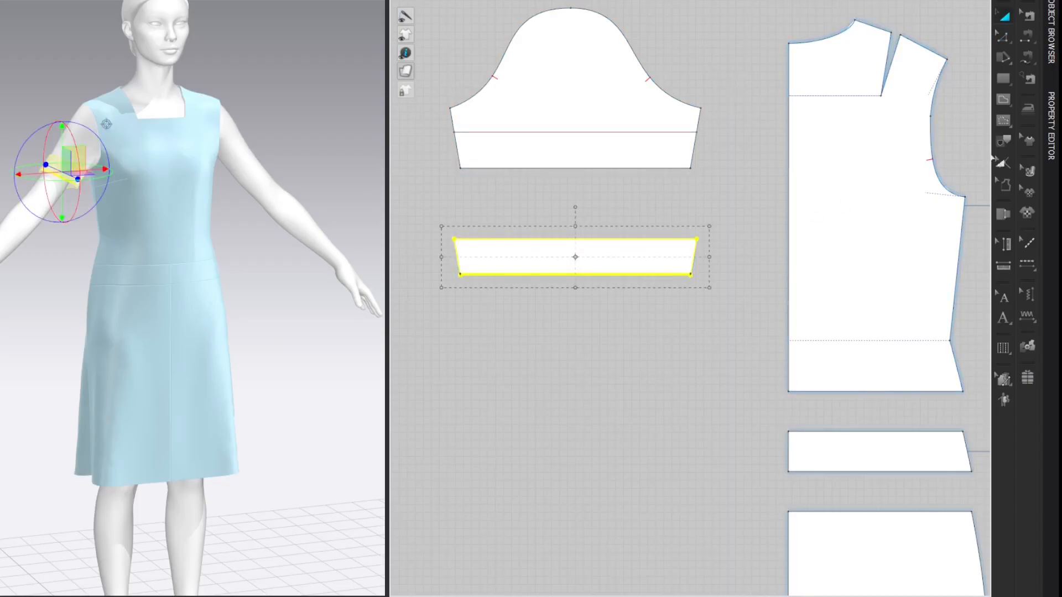
pyautogui.click(1056, 110)
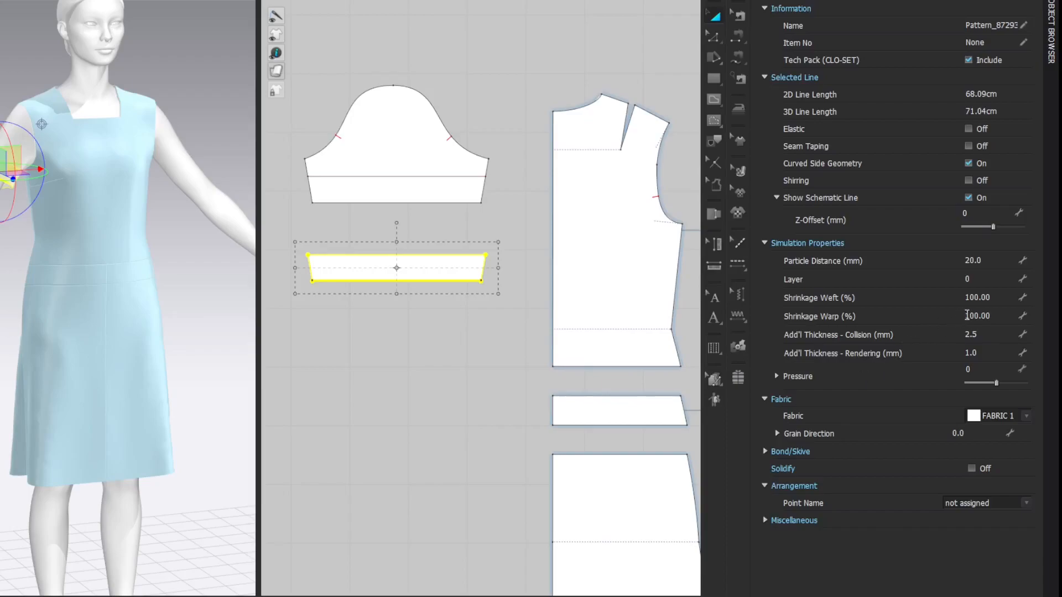
pyautogui.click(989, 298)
pyautogui.write('103')
pyautogui.press('Return')
pyautogui.click(760, 1)
pyautogui.click(792, 29)
# - Delete the horizontal internal line across the lower part of the short sleeve pattern
pyautogui.press('z')
pyautogui.click(617, 134)
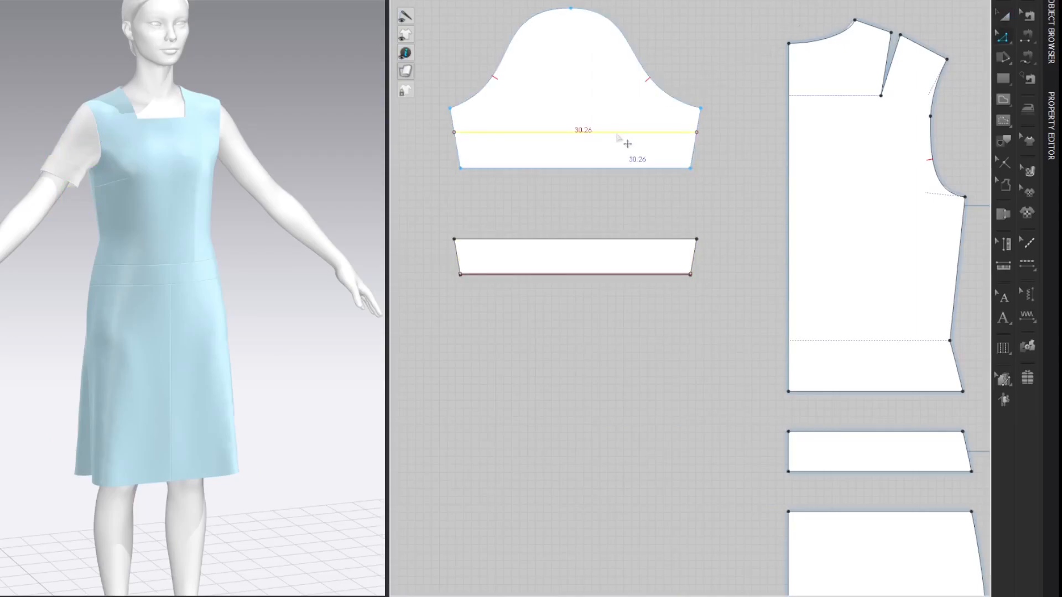
pyautogui.press('Delete')
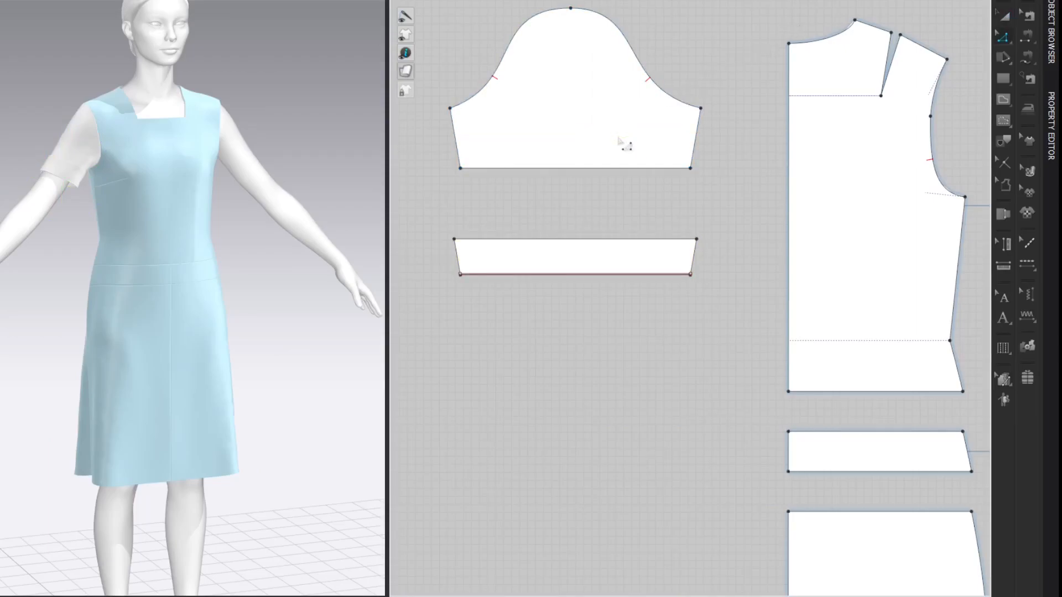
pyautogui.press('a')
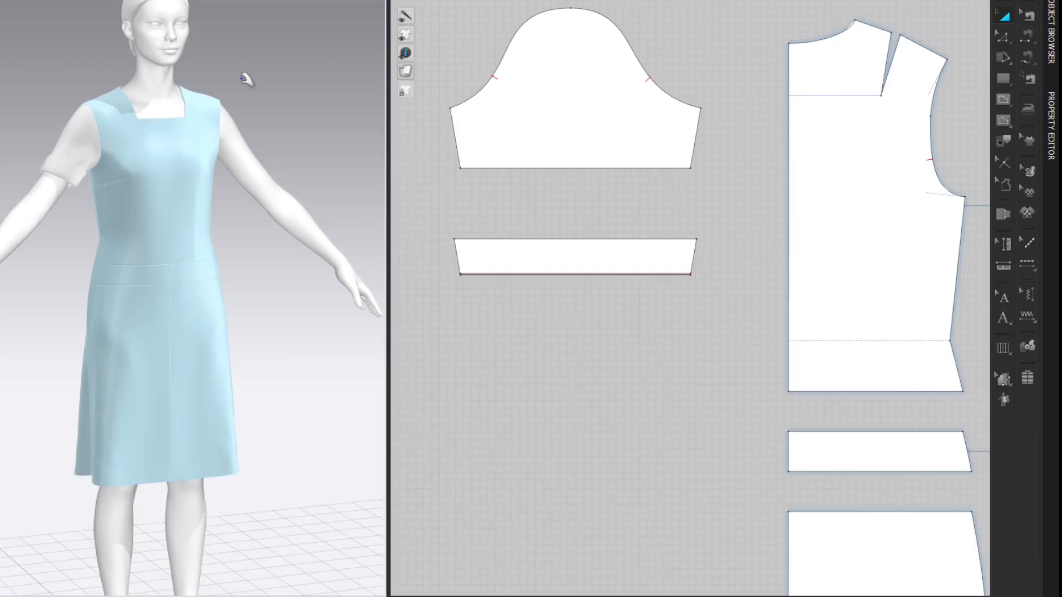
# - Make a symmetric copy of the sleeve and cuff patterns with sewing and place it beyond the opposite back bodice
pyautogui.scroll(3, 47, 99)
pyautogui.moveTo(41, 93); pyautogui.dragTo(59, 125, button='middle')
pyautogui.moveTo(12, 89)
pyautogui.mouseDown(button='right')
pyautogui.moveTo(271, 92)
pyautogui.moveTo(35, 94)
pyautogui.moveTo(3, 83)
pyautogui.mouseUp(button='right')
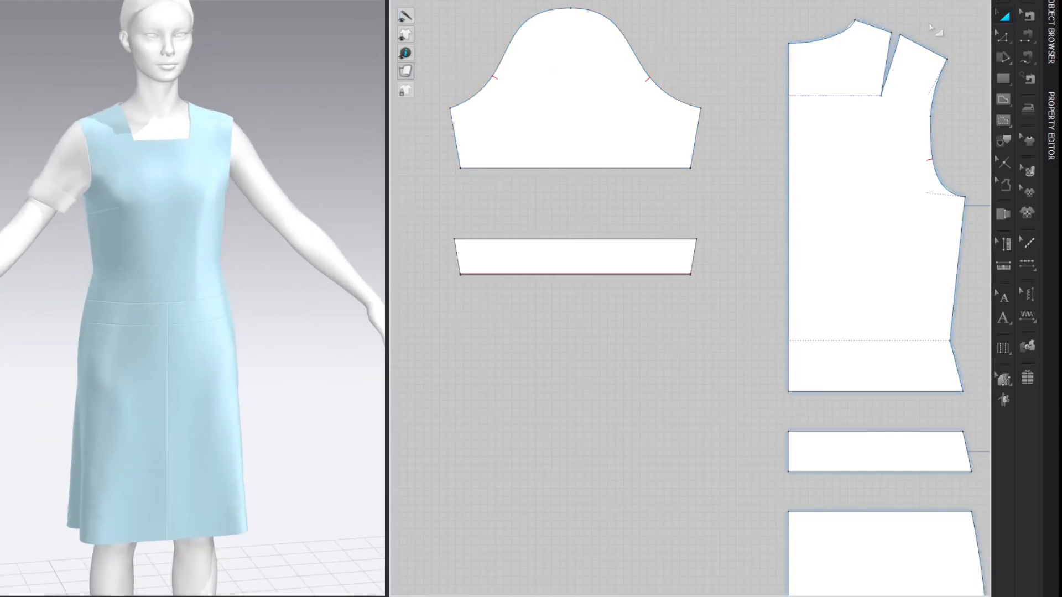
pyautogui.scroll(-8, 828, 100)
pyautogui.moveTo(860, 52); pyautogui.dragTo(649, 75, button='middle')
pyautogui.moveTo(525, 84); pyautogui.dragTo(597, 161)
pyautogui.hotkey('ctrl', 'd')
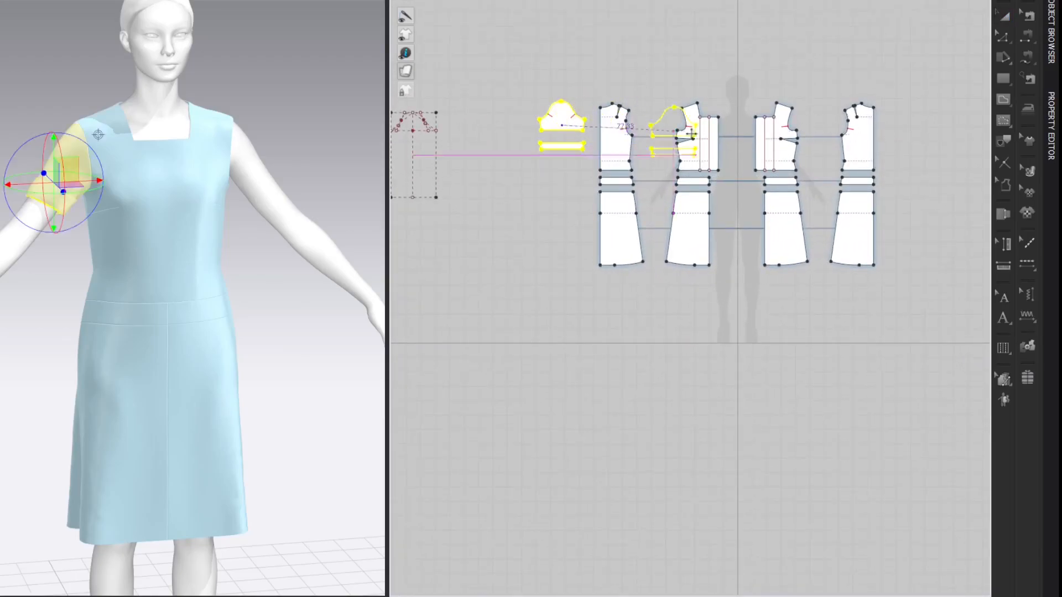
pyautogui.click(917, 149)
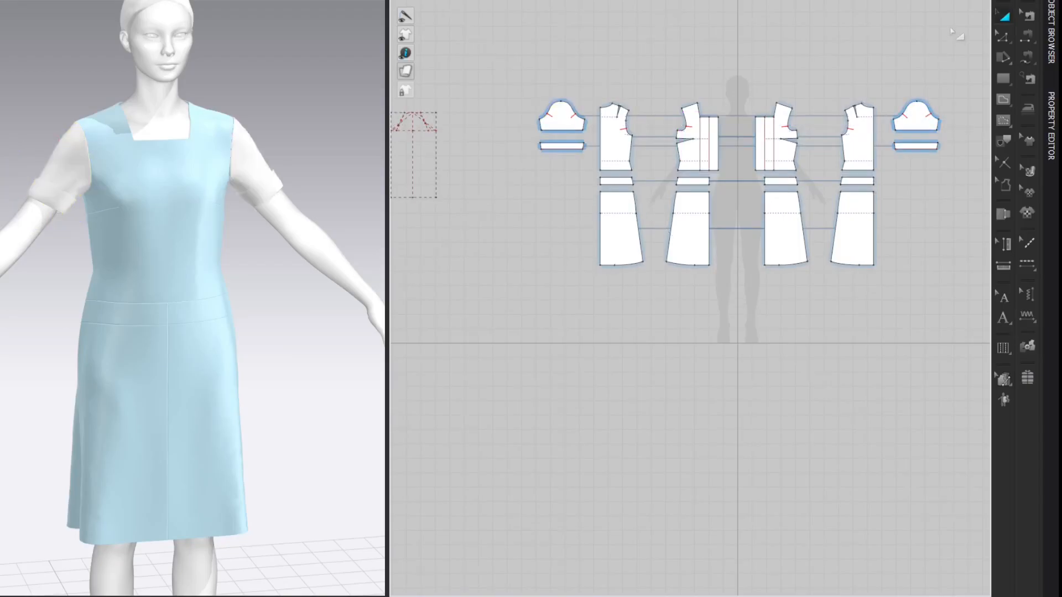
# - Select all bodice, waistband, skirt, sleeve and cuff patterns and unfreeze them
pyautogui.moveTo(519, 44); pyautogui.dragTo(979, 337)
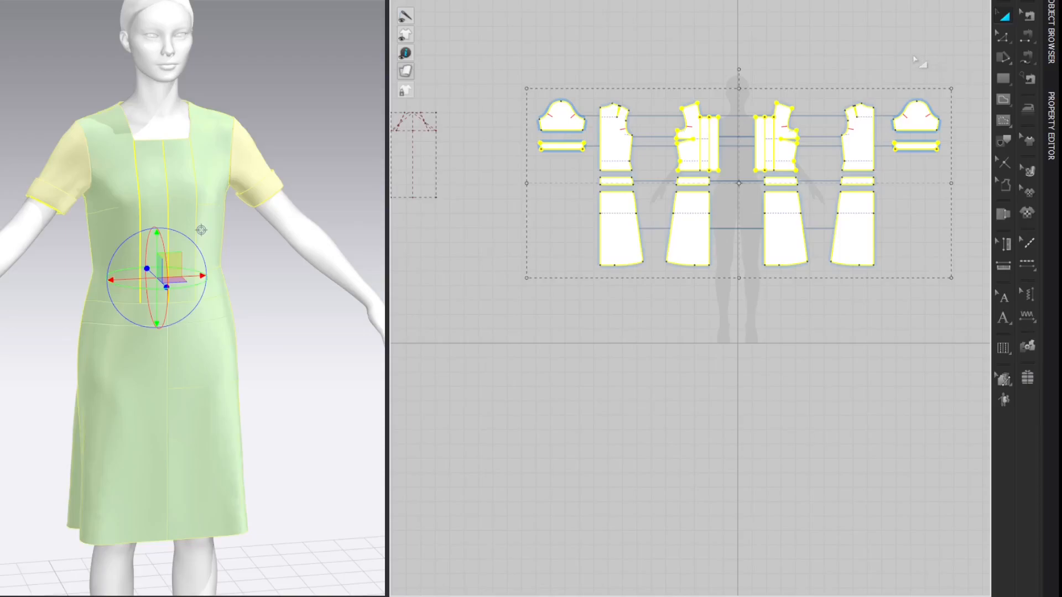
pyautogui.click(877, 60)
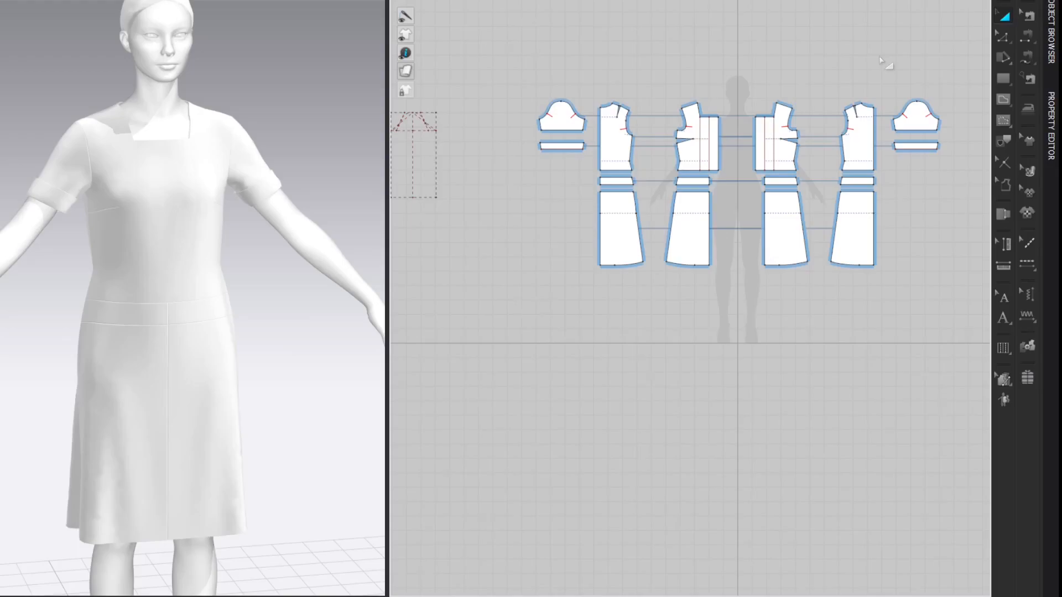
# - Remove the linked editing from the wearer's right front bodice pattern
pyautogui.scroll(5, 739, 147)
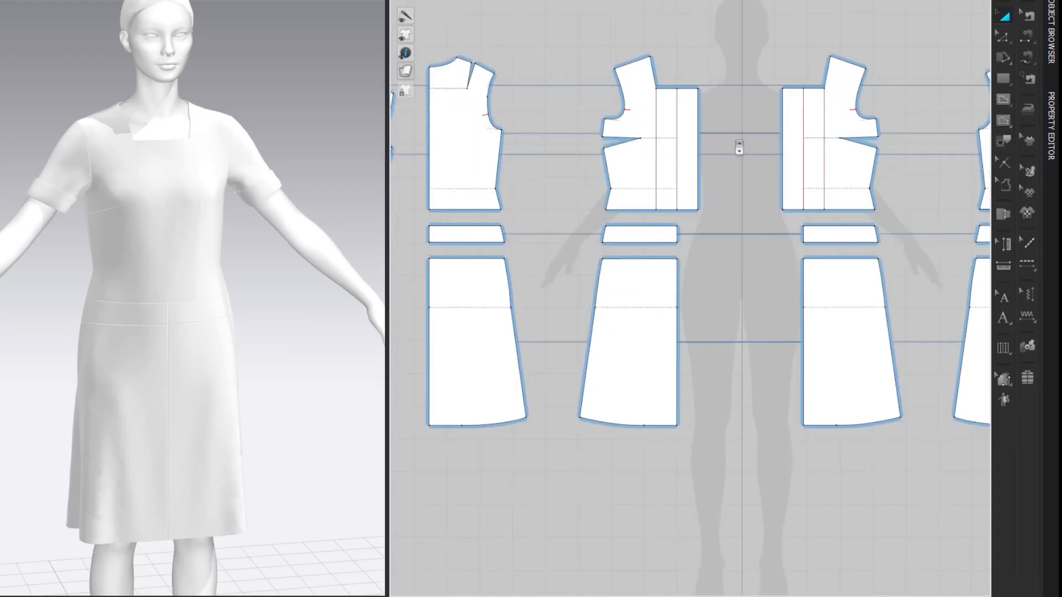
pyautogui.scroll(5, 739, 147)
pyautogui.moveTo(769, 178); pyautogui.dragTo(833, 270, button='middle')
pyautogui.scroll(3, 781, 200)
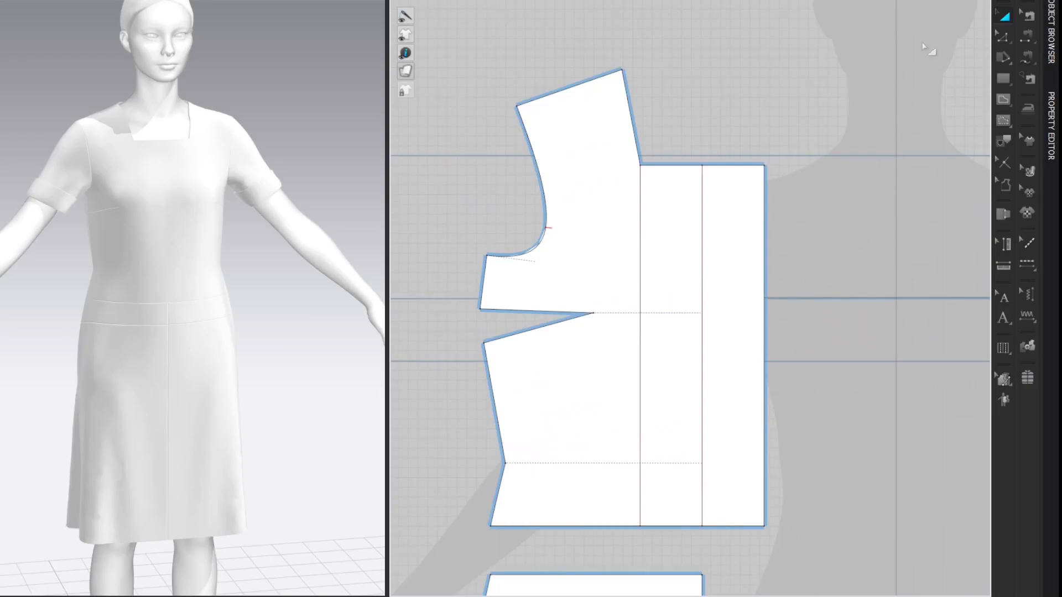
pyautogui.click(725, 217)
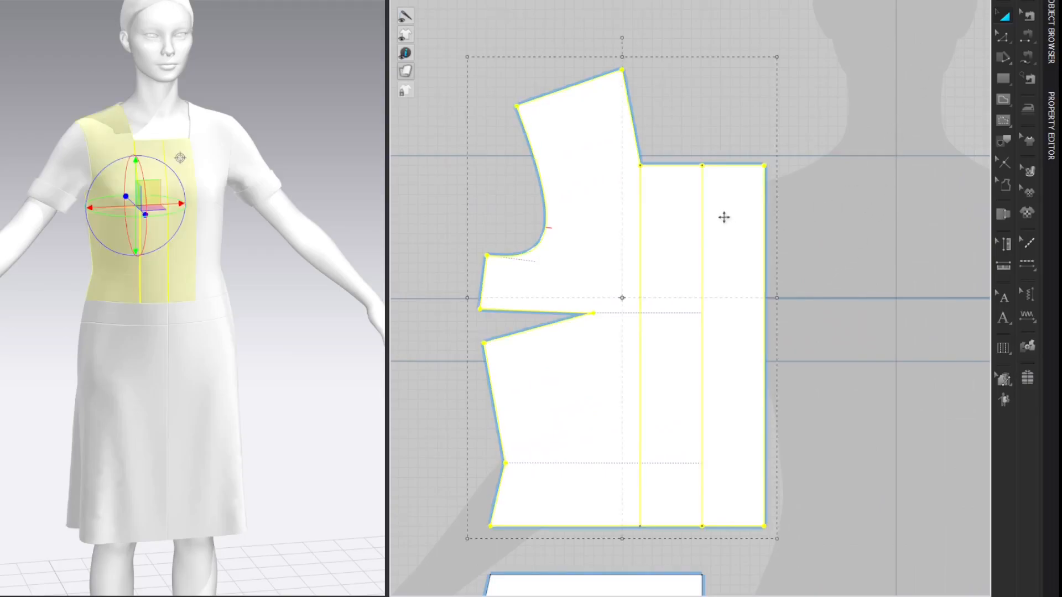
pyautogui.rightClick(726, 222)
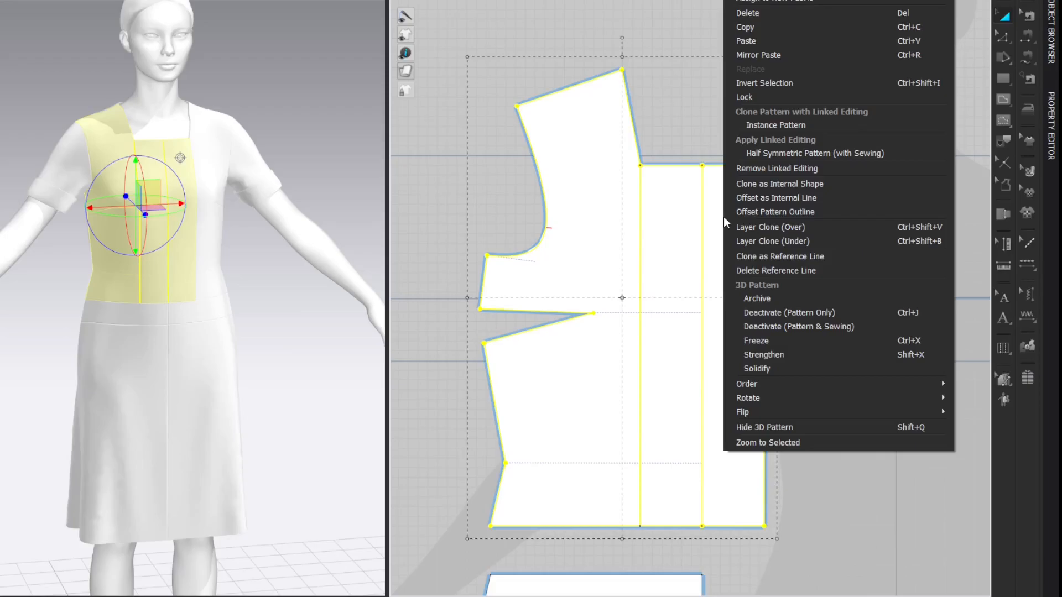
pyautogui.click(775, 171)
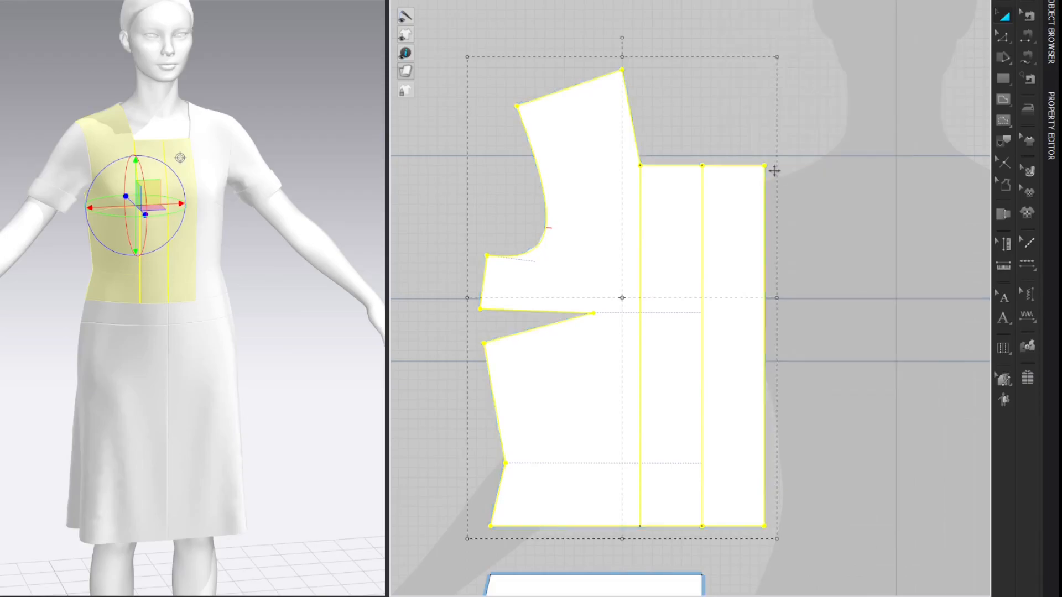
pyautogui.click(861, 64)
# - Lock the two vertical internal lines on the unlinked front bodice
pyautogui.press('z')
pyautogui.click(640, 199)
pyautogui.keyDown('shift'); pyautogui.click(702, 200); pyautogui.keyUp('shift')
pyautogui.rightClick(702, 196)
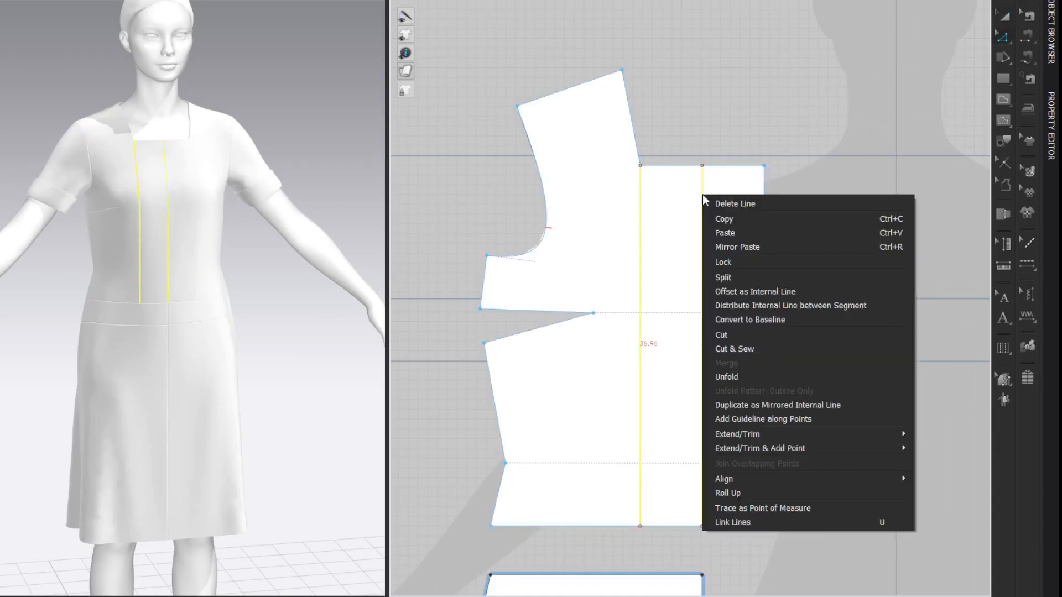
pyautogui.click(726, 257)
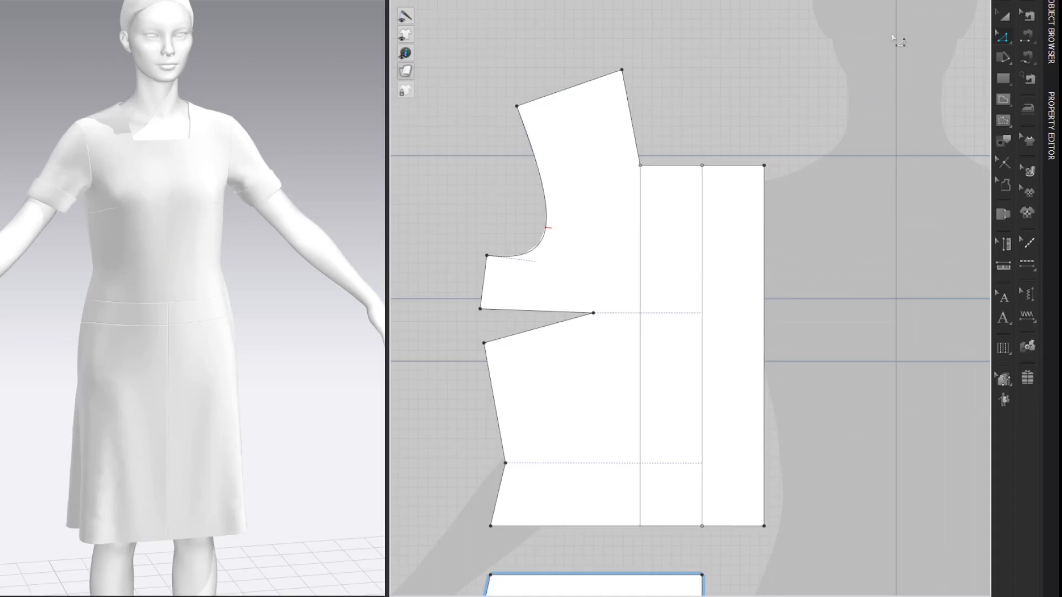
# - Delete the front bodice's square neckline corner and draw an angled internal line from the shoulder neck point to a lower corner and the front edge
pyautogui.moveTo(587, 111); pyautogui.dragTo(759, 217)
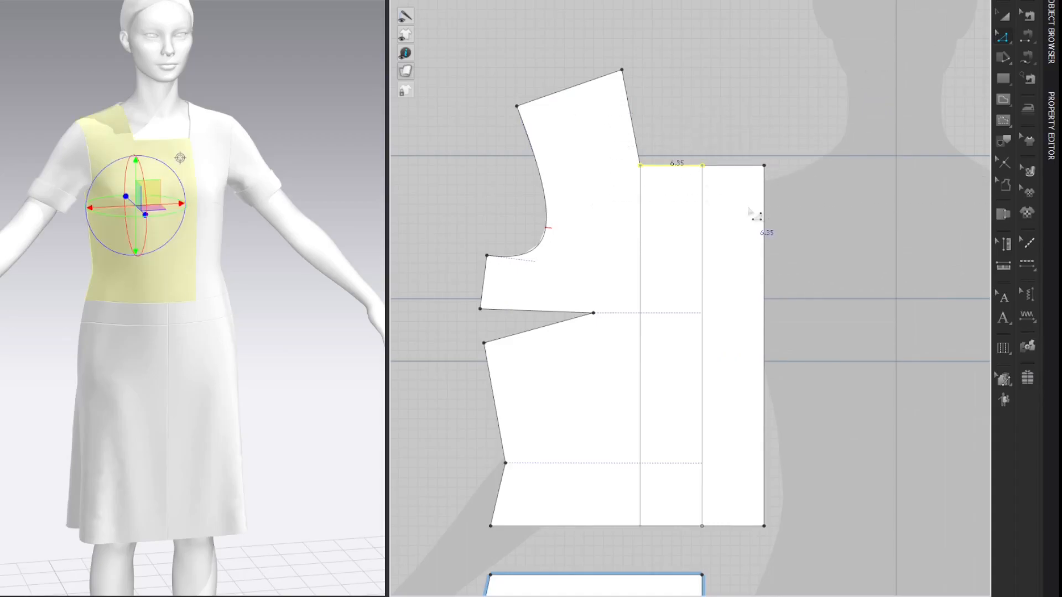
pyautogui.press('Delete')
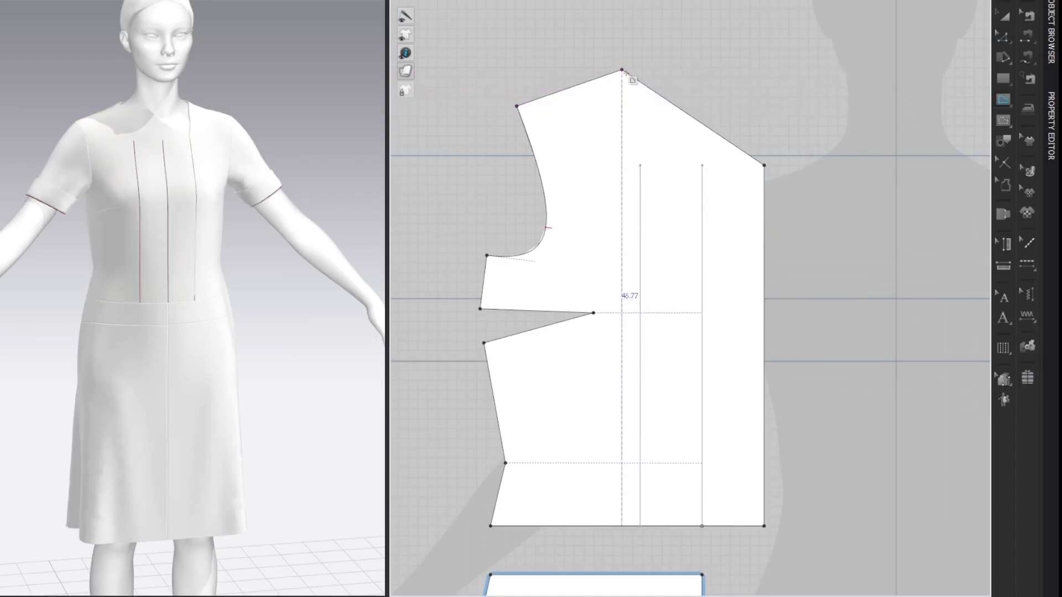
pyautogui.moveTo(640, 165); pyautogui.dragTo(646, 191)
pyautogui.click(648, 203)
pyautogui.click(765, 166)
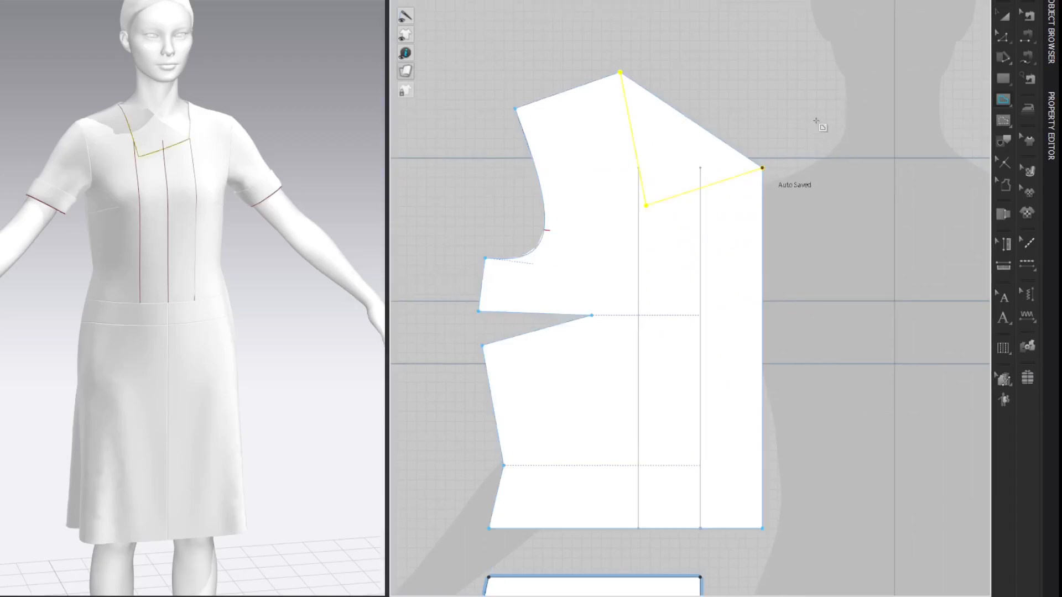
# - Move the lower corner point of the new internal neckline slightly upward for a shallower angle
pyautogui.scroll(5, 330, 88)
pyautogui.moveTo(330, 88); pyautogui.dragTo(301, 76, button='right')
pyautogui.press('z')
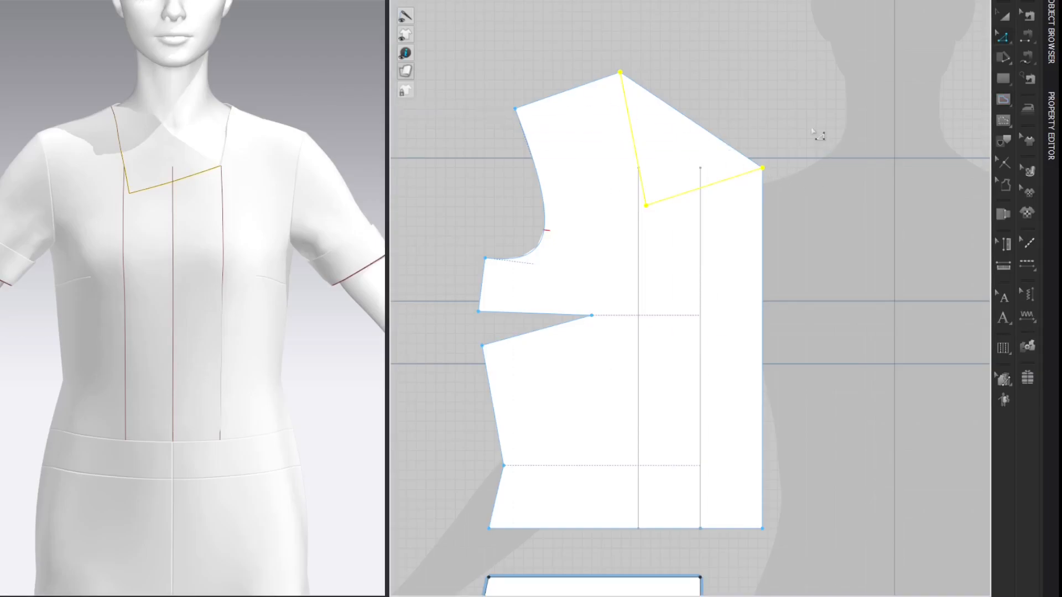
pyautogui.moveTo(648, 208); pyautogui.dragTo(651, 185)
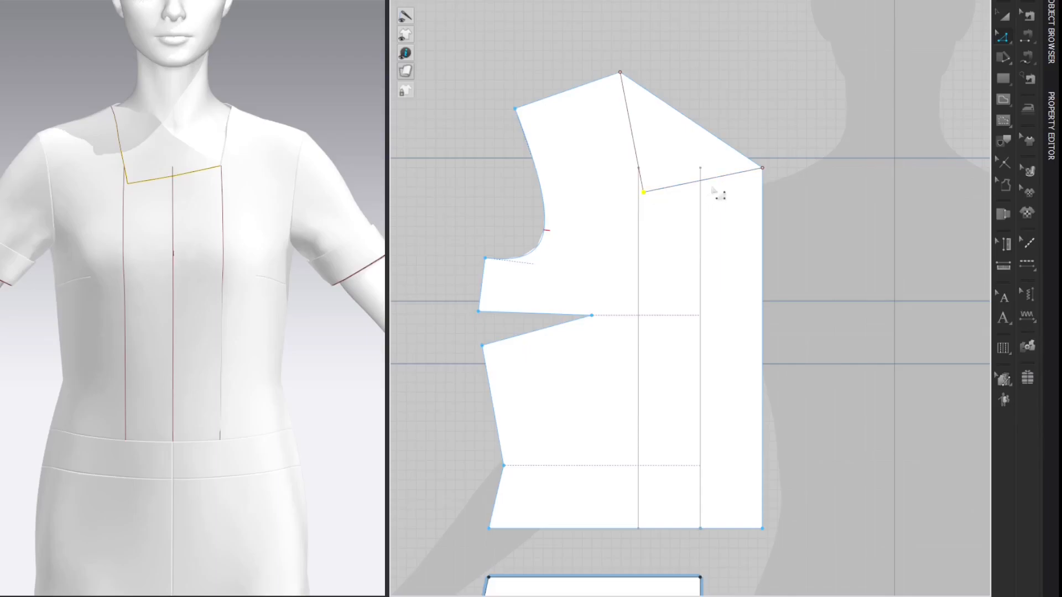
# - Bend the lower segment of the new internal neckline into a slight upward curve
pyautogui.press('c')
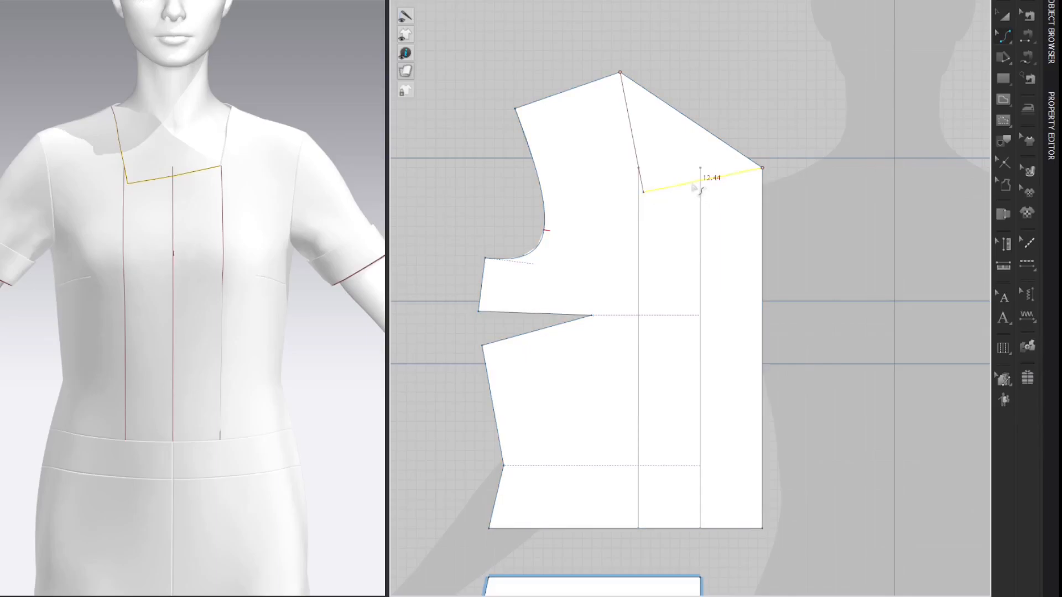
pyautogui.moveTo(691, 183); pyautogui.dragTo(696, 183)
pyautogui.click(838, 53)
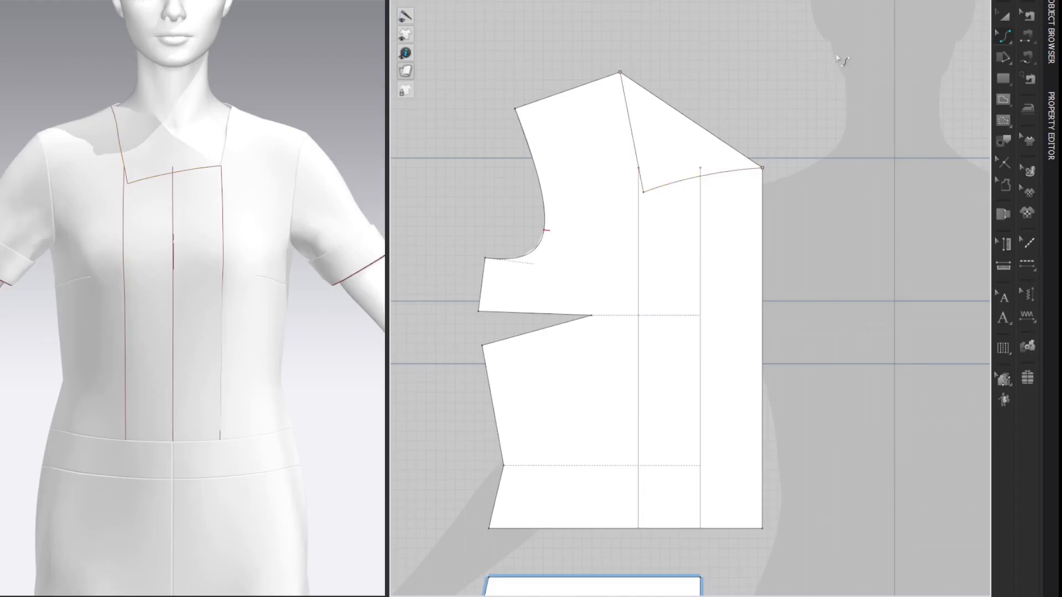
# - Refine the internal neckline's lower corner by nudging its point up slightly
pyautogui.press('z')
pyautogui.moveTo(643, 191); pyautogui.dragTo(721, 170)
pyautogui.click(682, 178)
pyautogui.click(883, 55)
# - Create a Layer Clone (Over) of the overlapping front bodice and place it straight above the original
pyautogui.click(742, 240)
pyautogui.rightClick(743, 240)
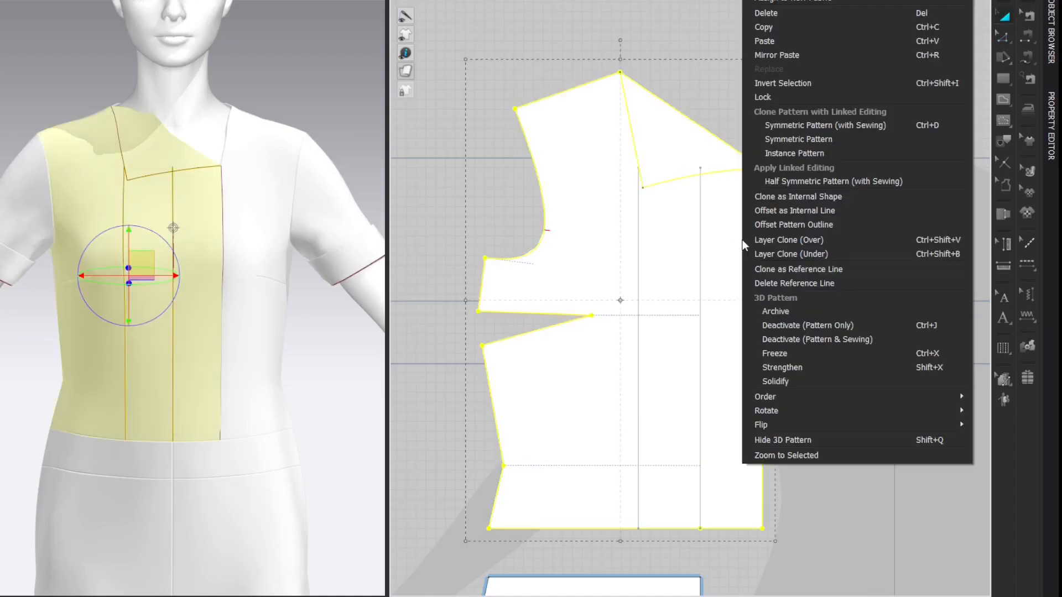
pyautogui.click(794, 240)
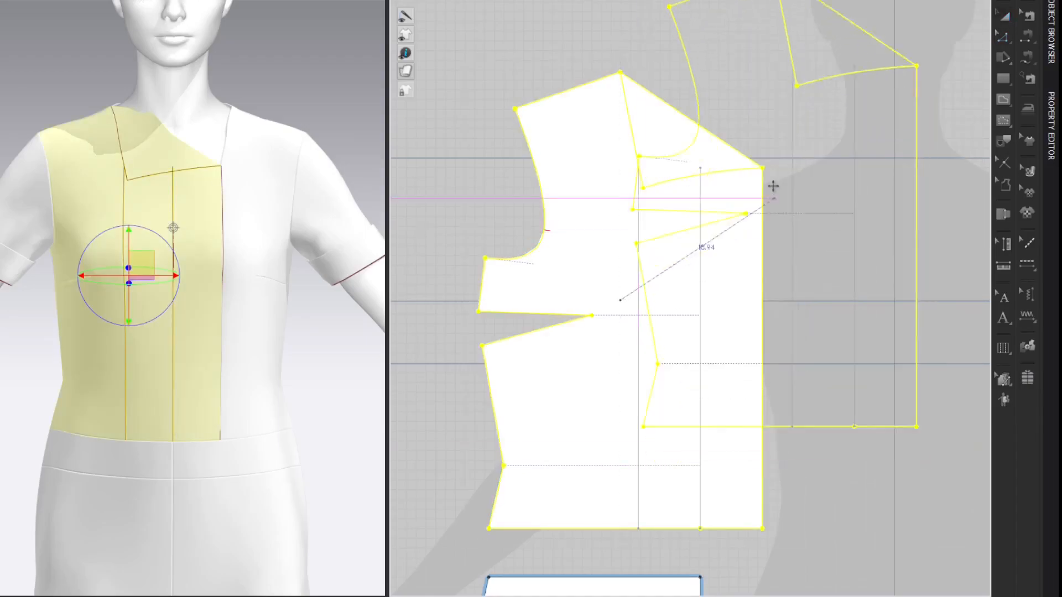
pyautogui.click(649, 184)
pyautogui.moveTo(889, 56); pyautogui.dragTo(917, 148, button='middle')
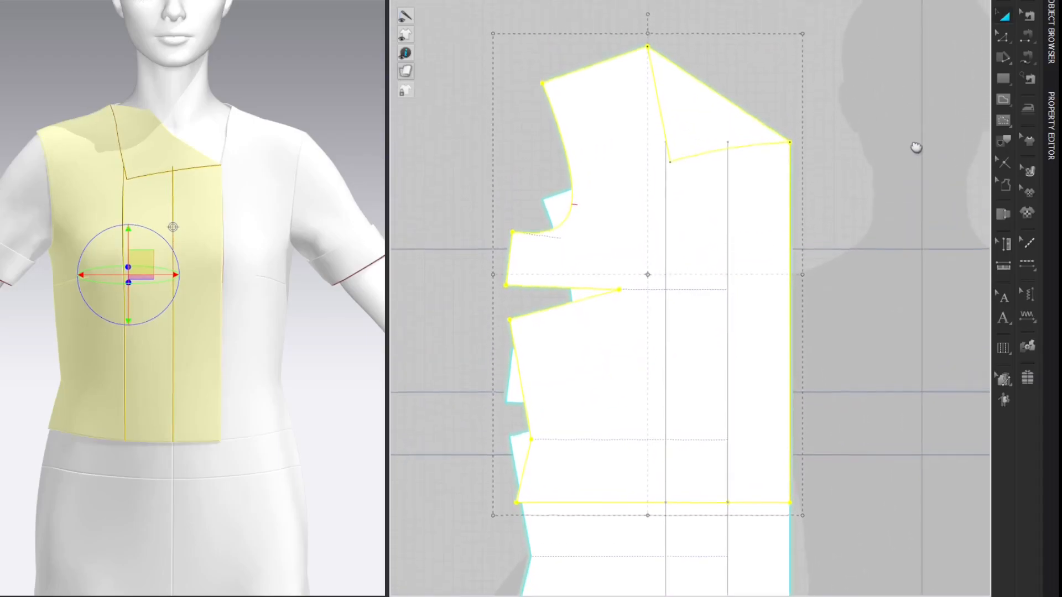
# - Cut the cloned bodice along its internal neckline and delete the lower part, keeping only the triangular collar piece
pyautogui.click(928, 56)
pyautogui.click(757, 143)
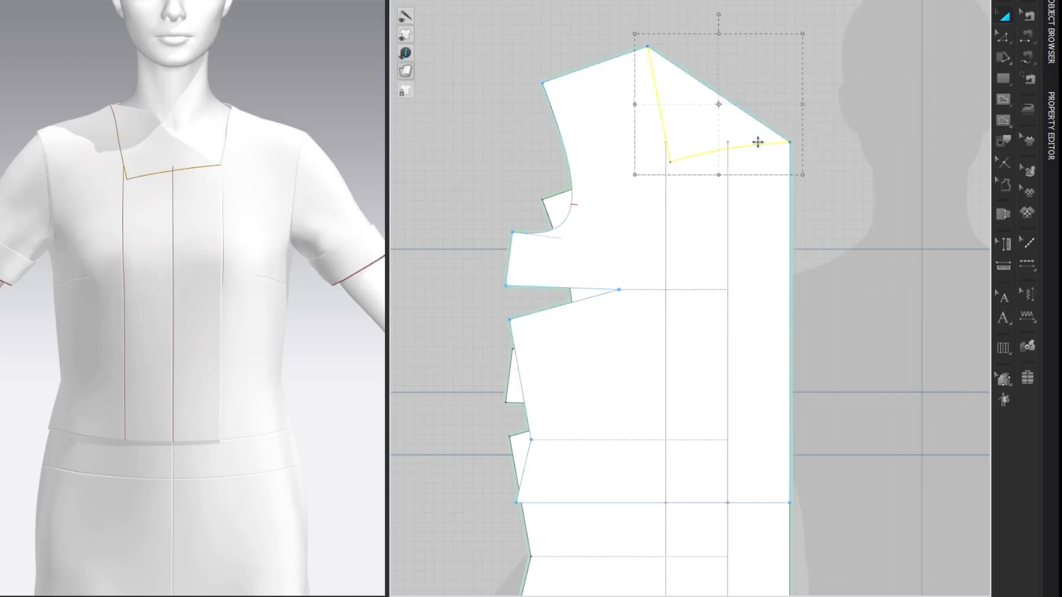
pyautogui.rightClick(758, 142)
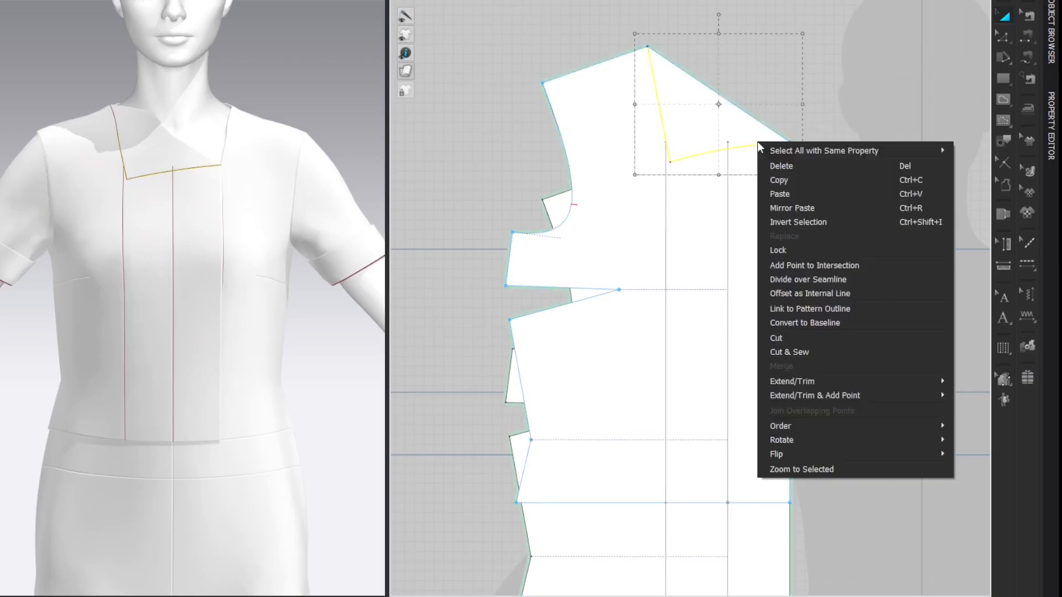
pyautogui.click(782, 332)
pyautogui.click(607, 101)
pyautogui.press('Delete')
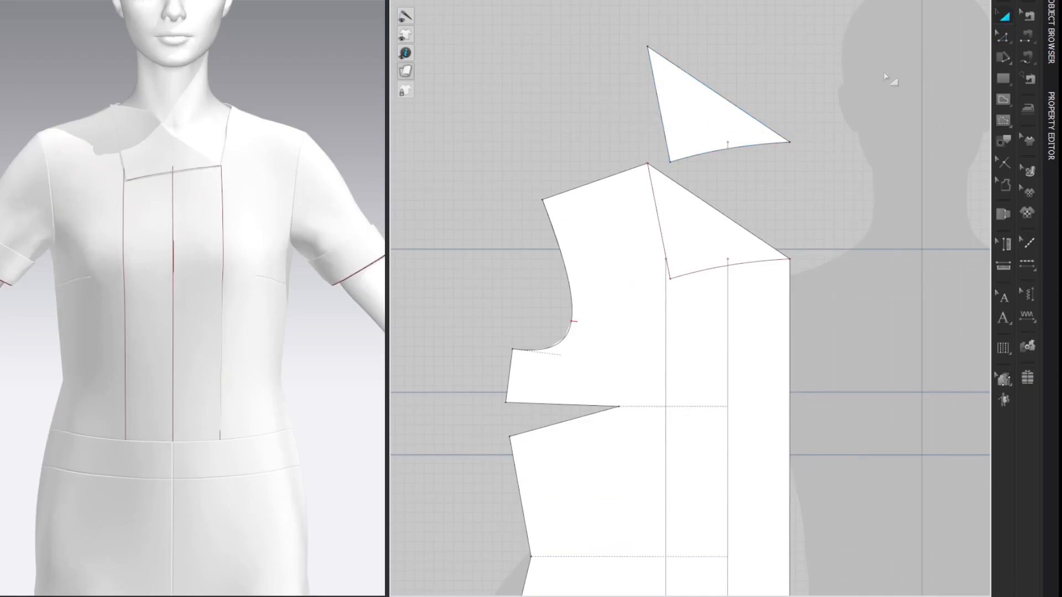
# - Convert the angled internal neckline on the original front bodice to a baseline
pyautogui.click(755, 266)
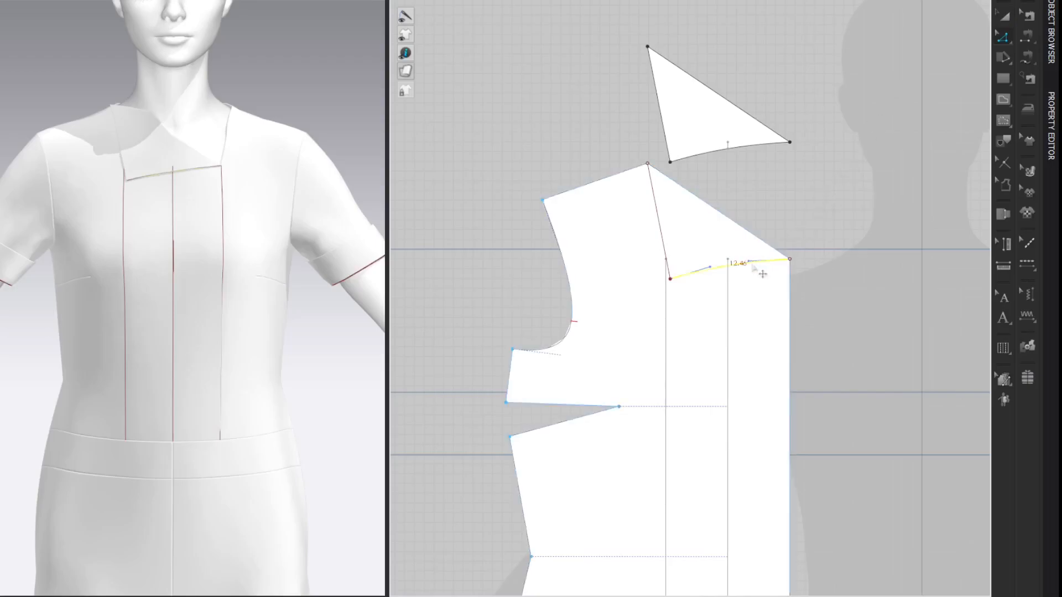
pyautogui.rightClick(737, 268)
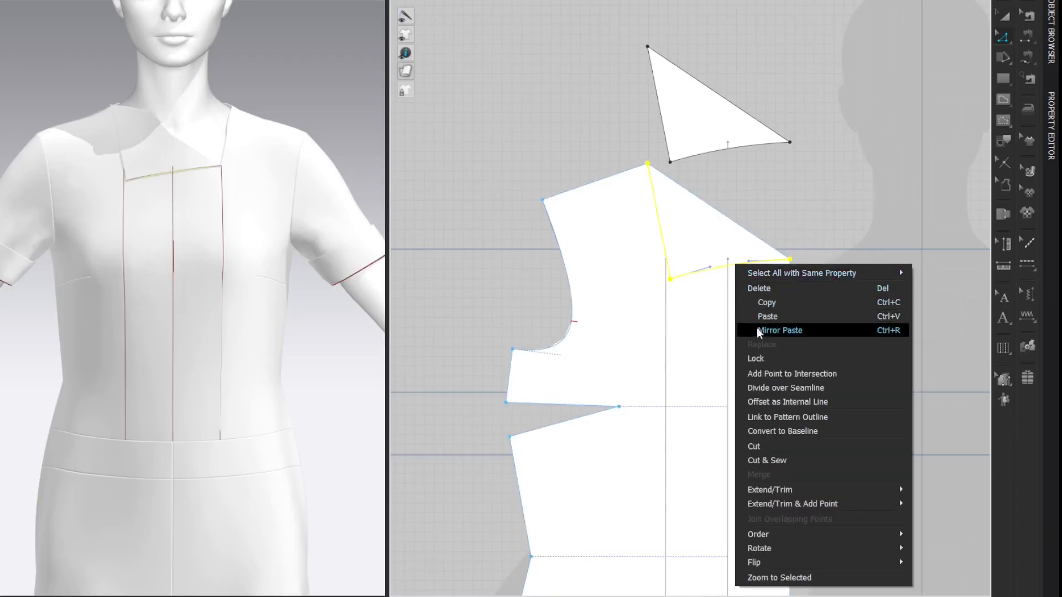
pyautogui.click(754, 430)
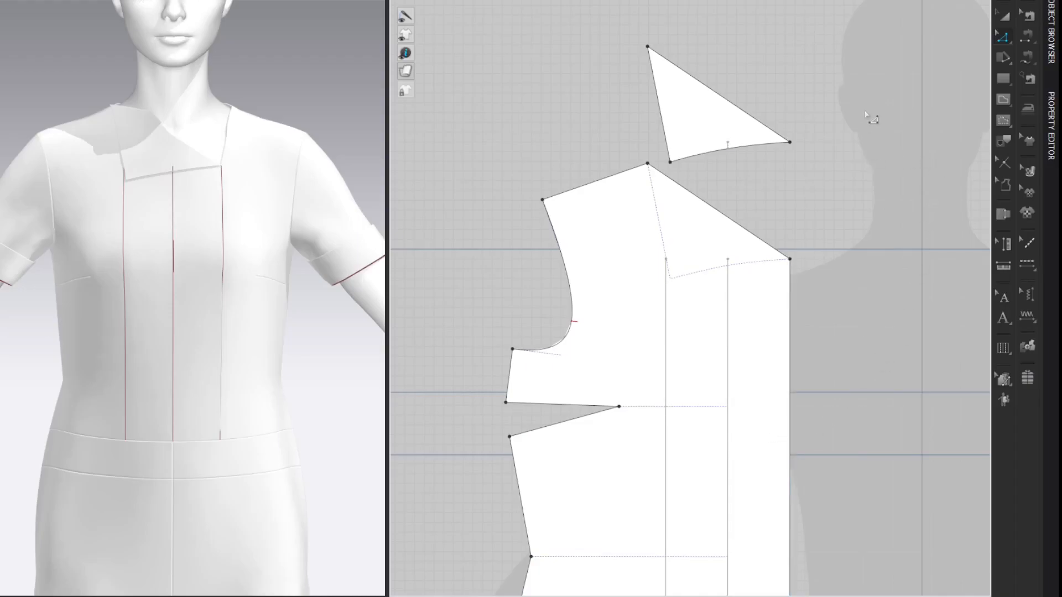
# - Set the seam joining the triangular piece to the bodice's diagonal neckline to Custom Angle and change its fold angle
pyautogui.press('b')
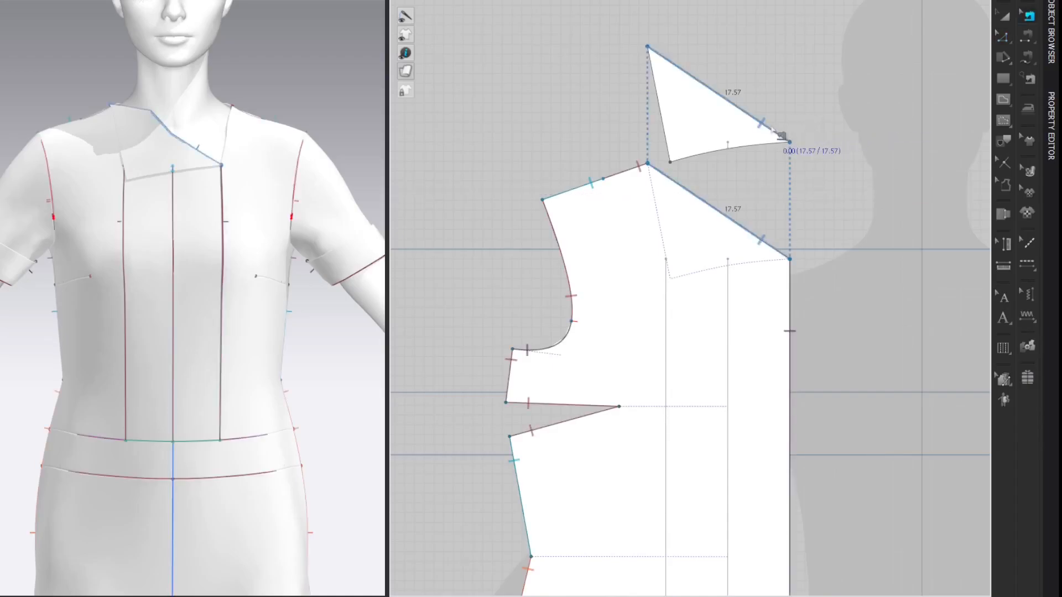
pyautogui.click(1055, 117)
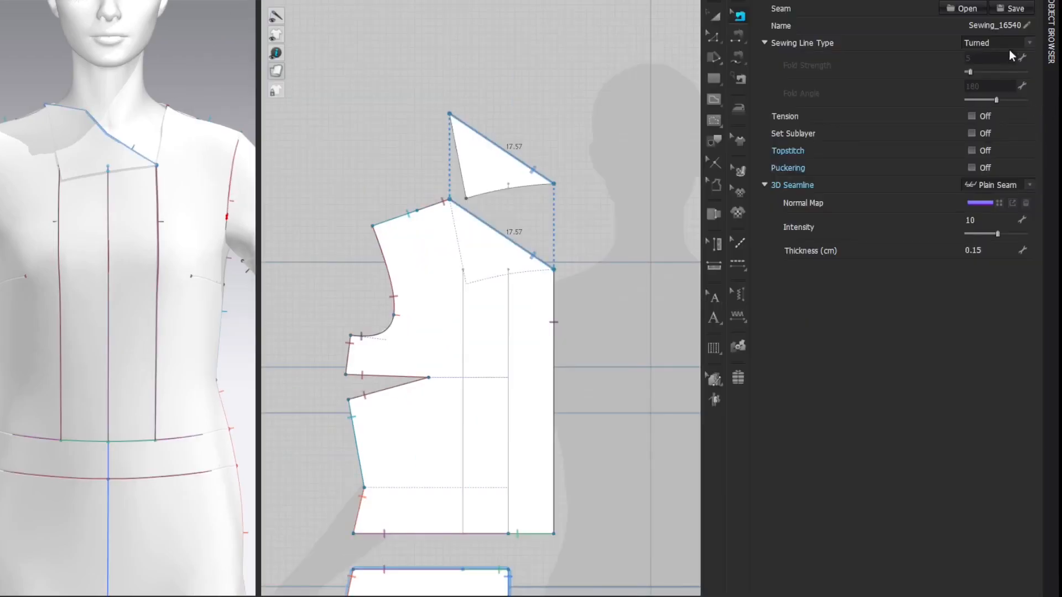
pyautogui.click(1029, 44)
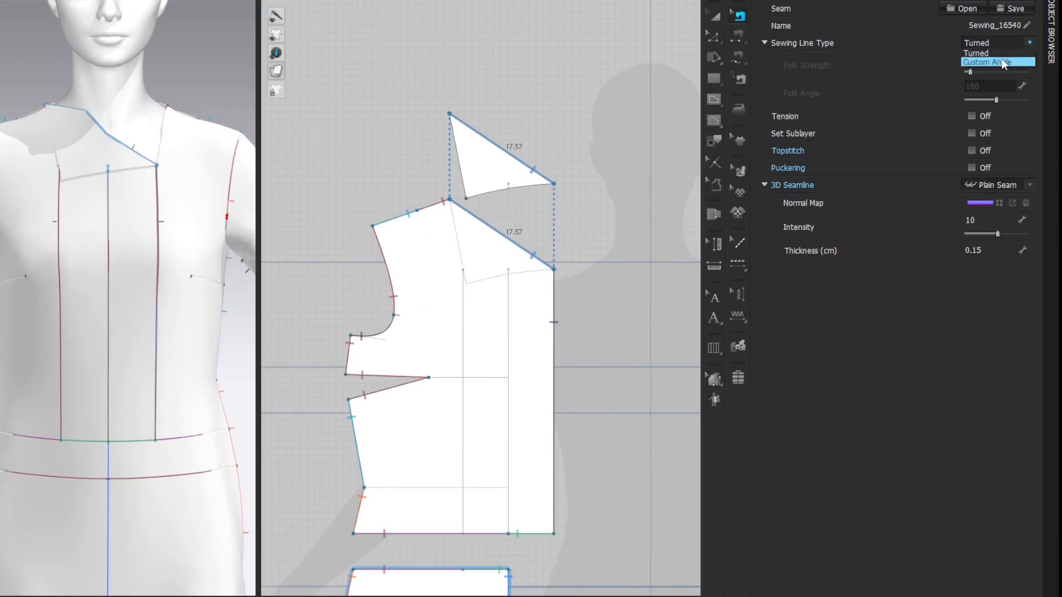
pyautogui.click(1000, 63)
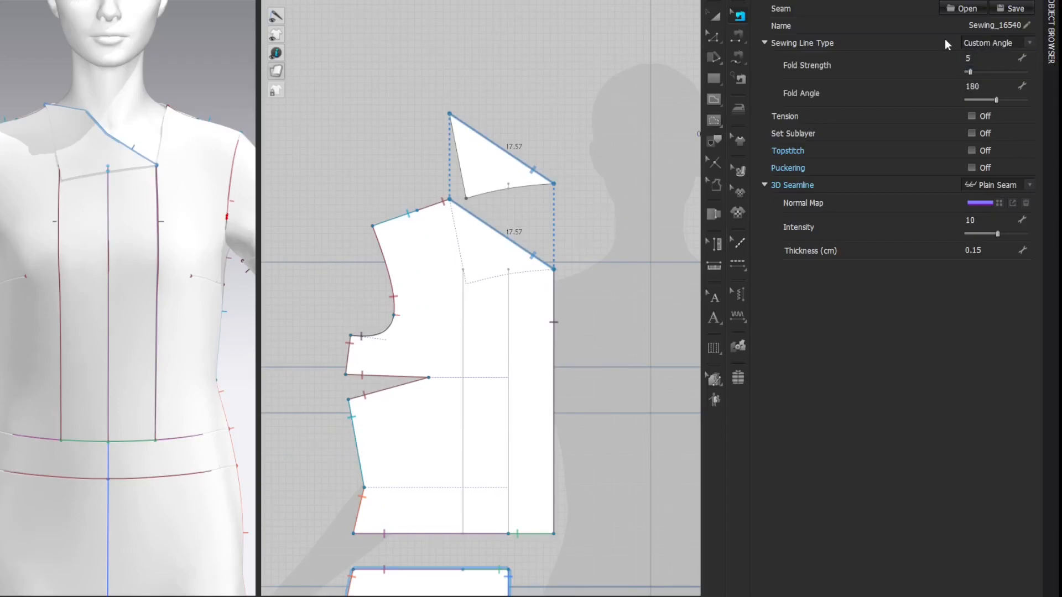
pyautogui.click(997, 91)
pyautogui.write('3')
pyautogui.press('Return')
# - Offset the triangular piece's diagonal edge as two extended internal lines at 0.10 cm spacing
pyautogui.press('z')
pyautogui.click(542, 173)
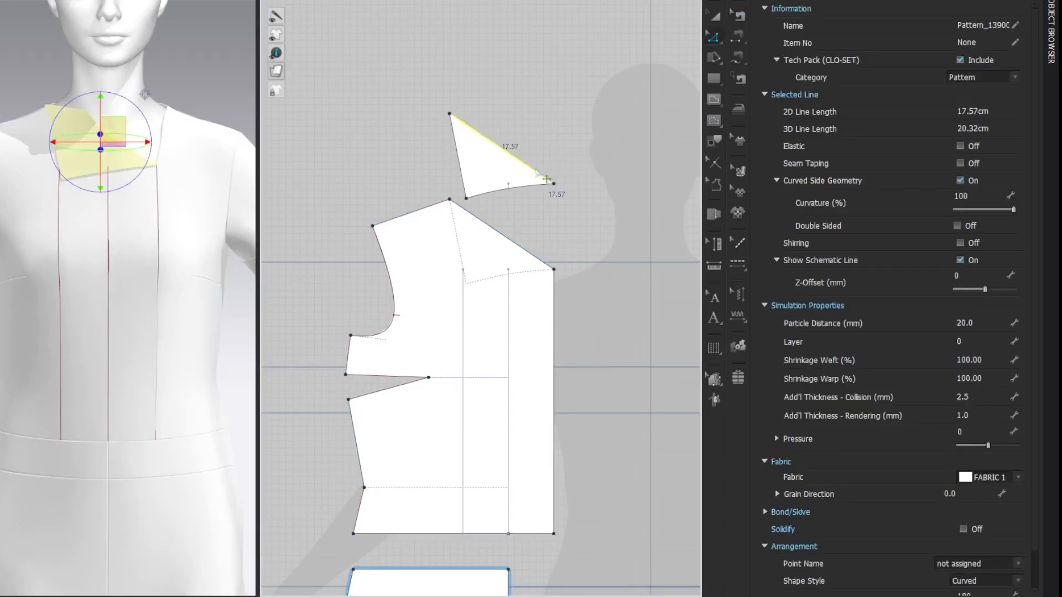
pyautogui.rightClick(537, 169)
pyautogui.click(577, 292)
pyautogui.moveTo(499, 170); pyautogui.dragTo(357, 178)
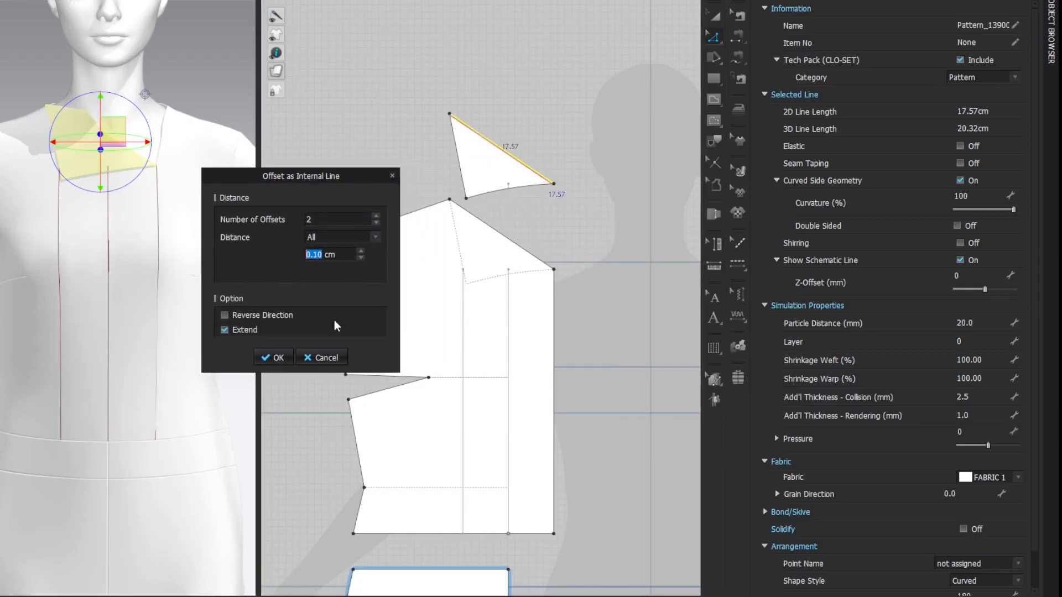
pyautogui.click(273, 357)
# - Unlock all internal lines and delete the short leftover internal line at the triangular piece's lower edge
pyautogui.click(623, 145)
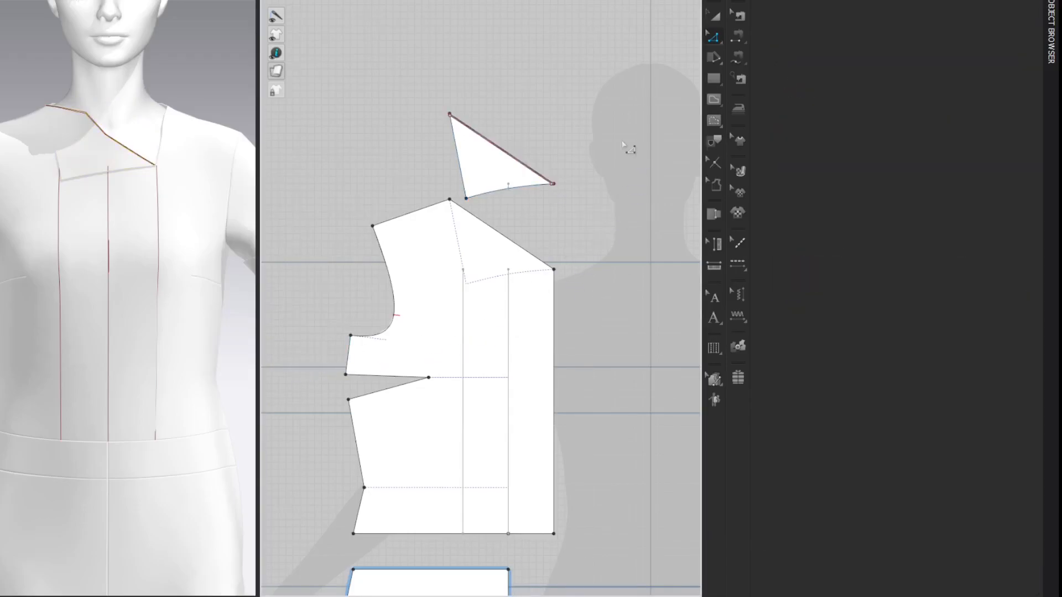
pyautogui.rightClick(624, 145)
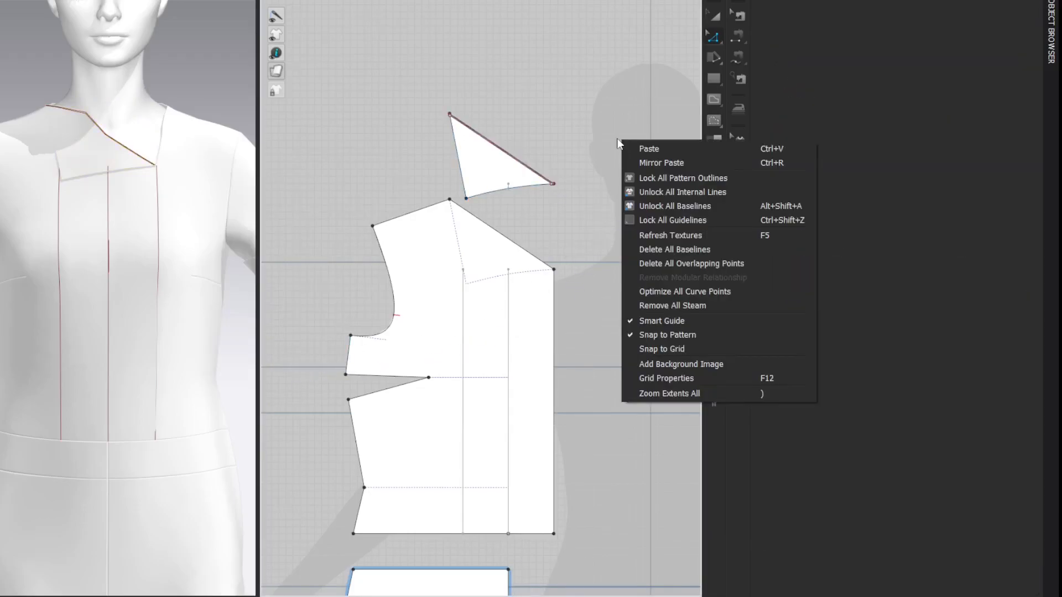
pyautogui.click(662, 193)
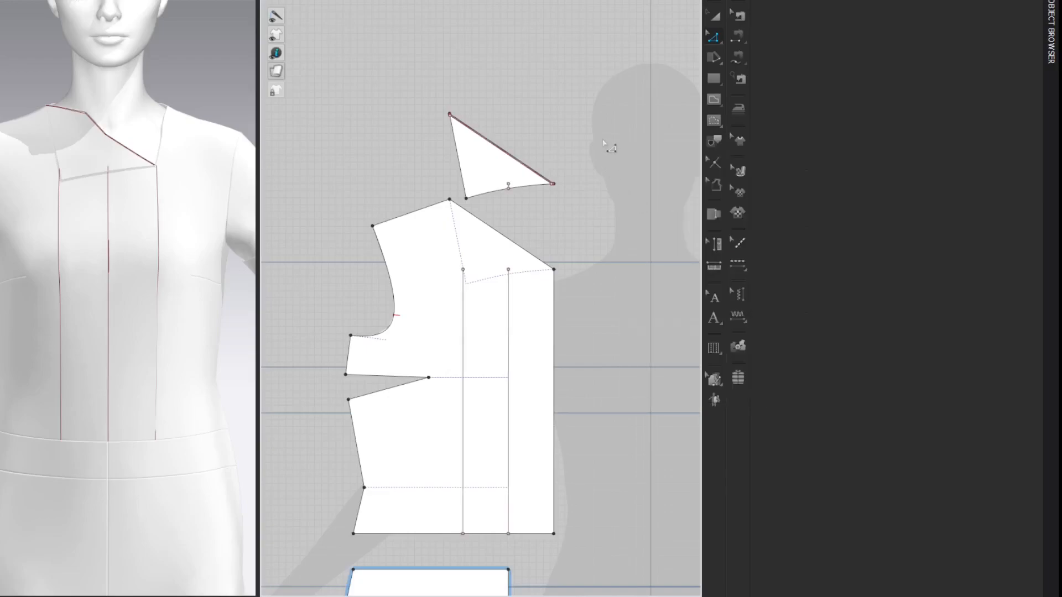
pyautogui.moveTo(501, 208); pyautogui.dragTo(519, 182)
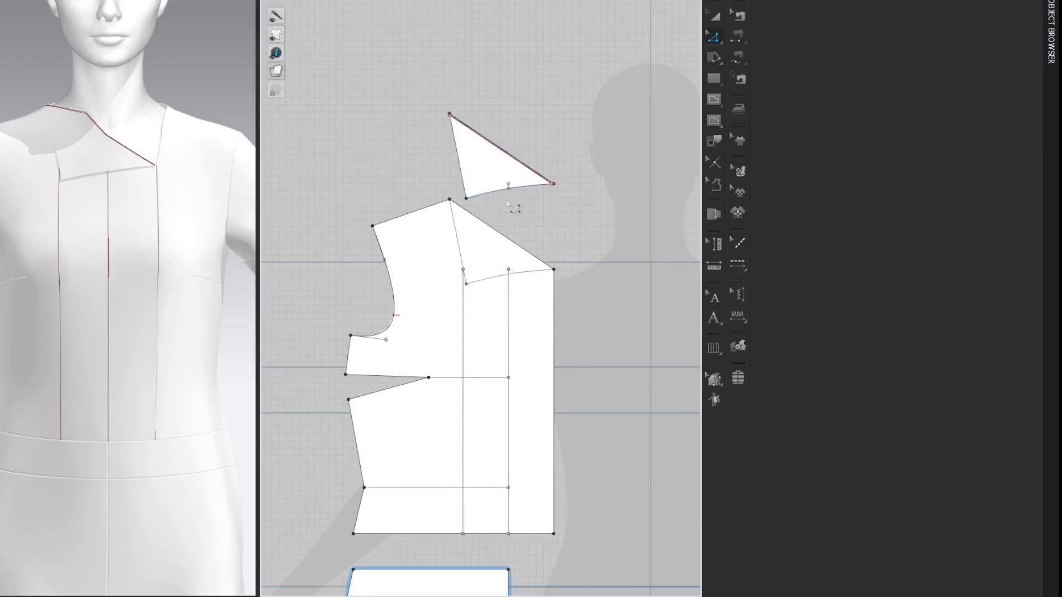
pyautogui.press('a')
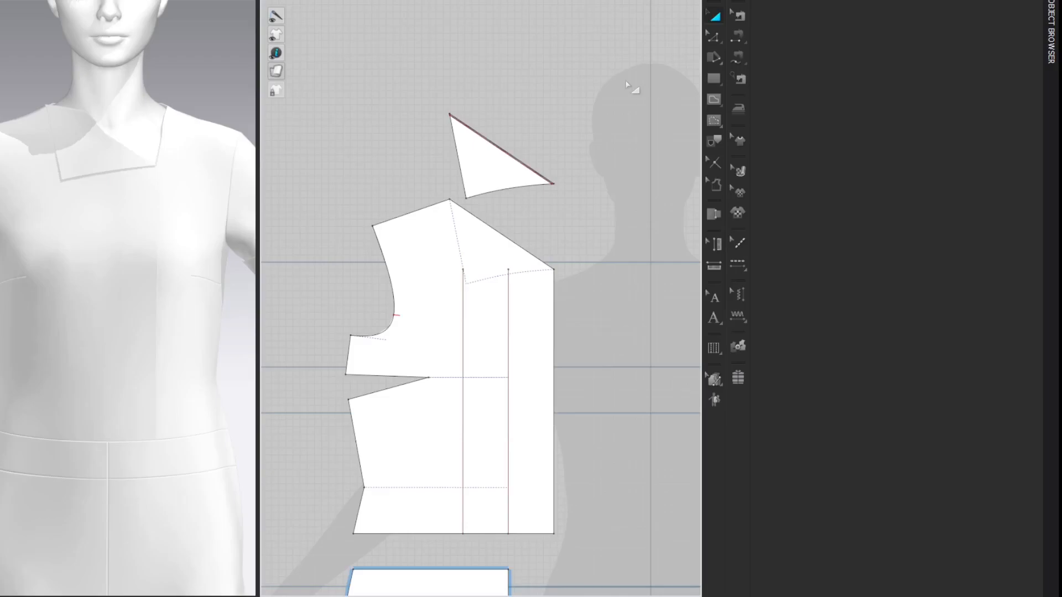
# - Apply a pose with lowered arms from the library to the avatar and simulate the dress into it
pyautogui.click(759, 1)
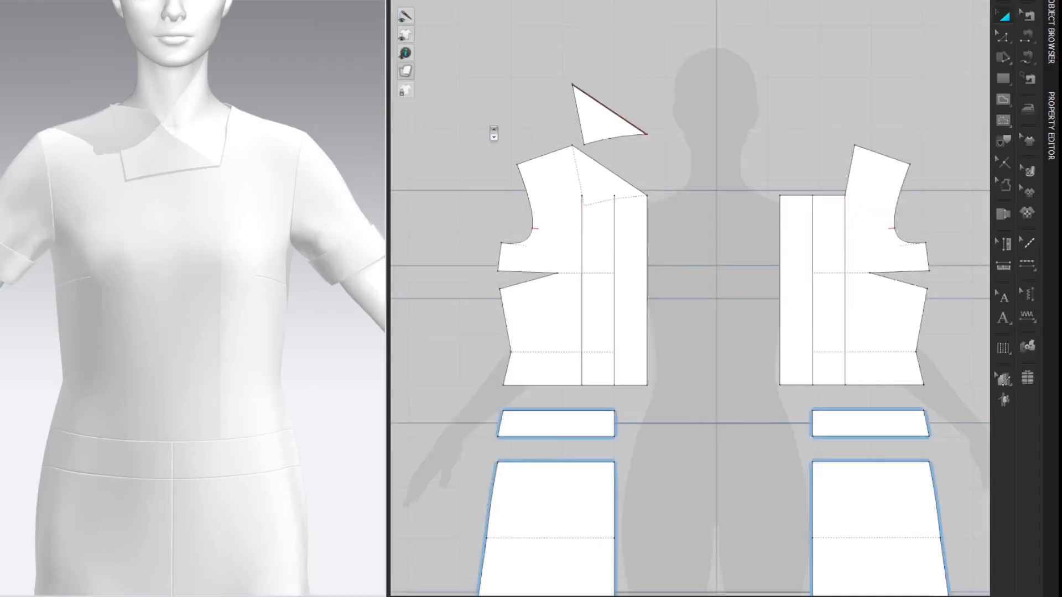
pyautogui.scroll(-5, 490, 131)
pyautogui.scroll(-3, 487, 116)
pyautogui.moveTo(477, 88); pyautogui.dragTo(602, 99, button='middle')
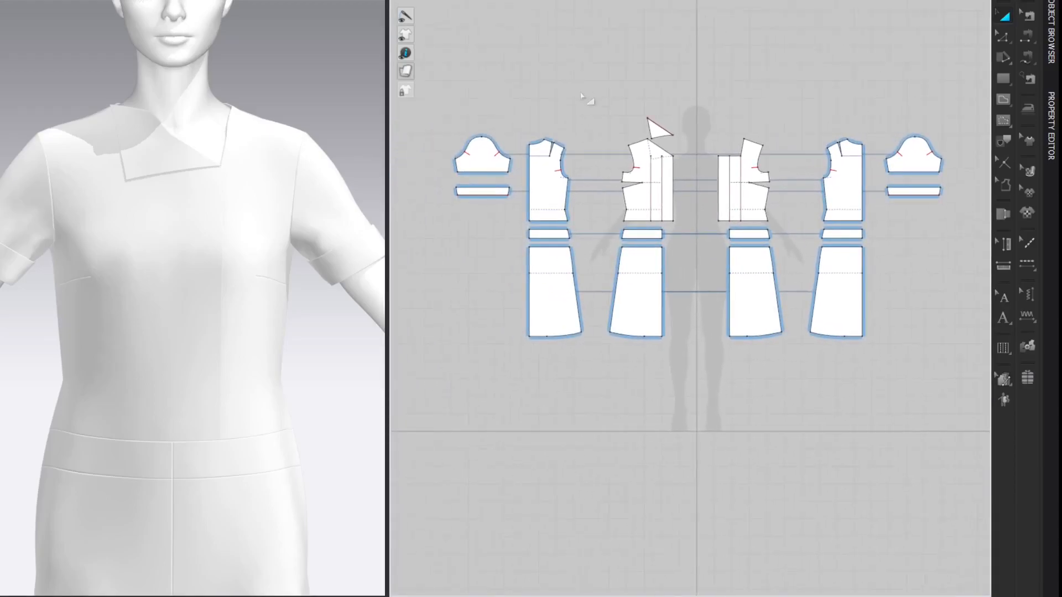
pyautogui.moveTo(387, 107); pyautogui.dragTo(491, 103)
pyautogui.moveTo(331, 60); pyautogui.dragTo(348, 82, button='middle')
pyautogui.moveTo(348, 82); pyautogui.dragTo(389, 97, button='right')
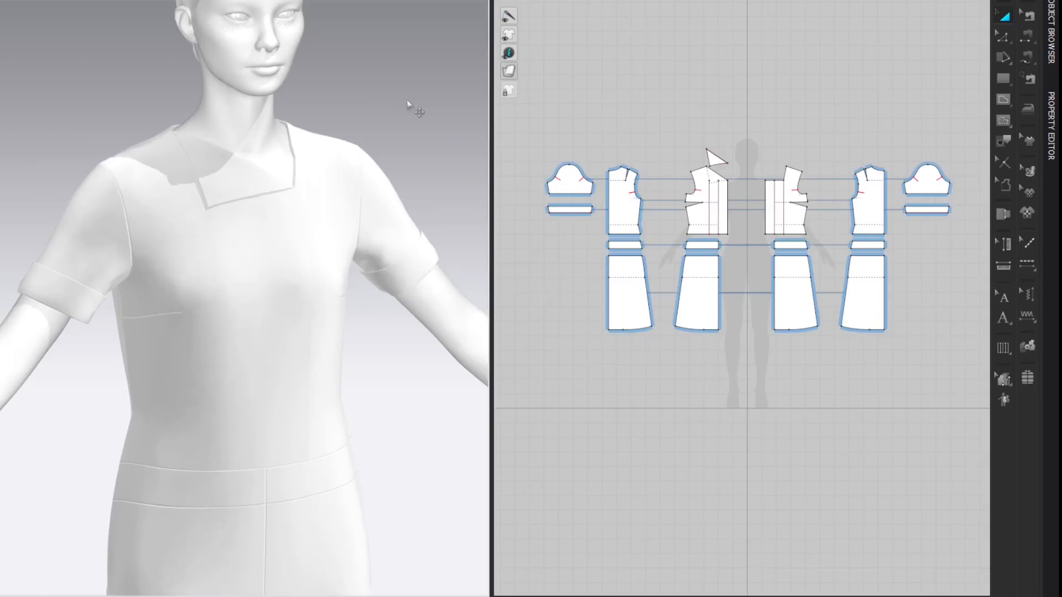
pyautogui.scroll(-5, 408, 110)
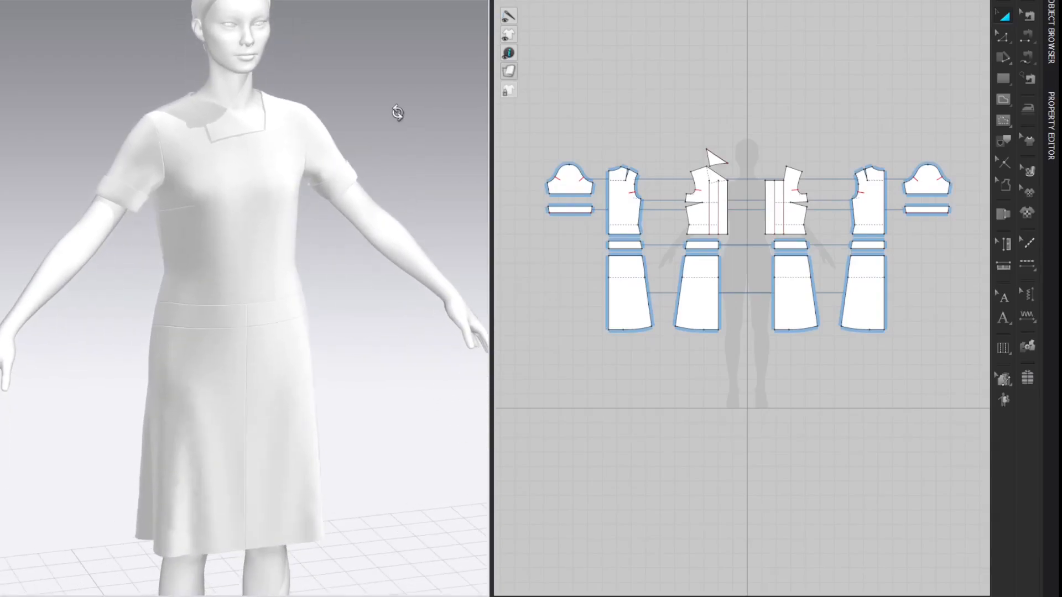
pyautogui.click(0, 33)
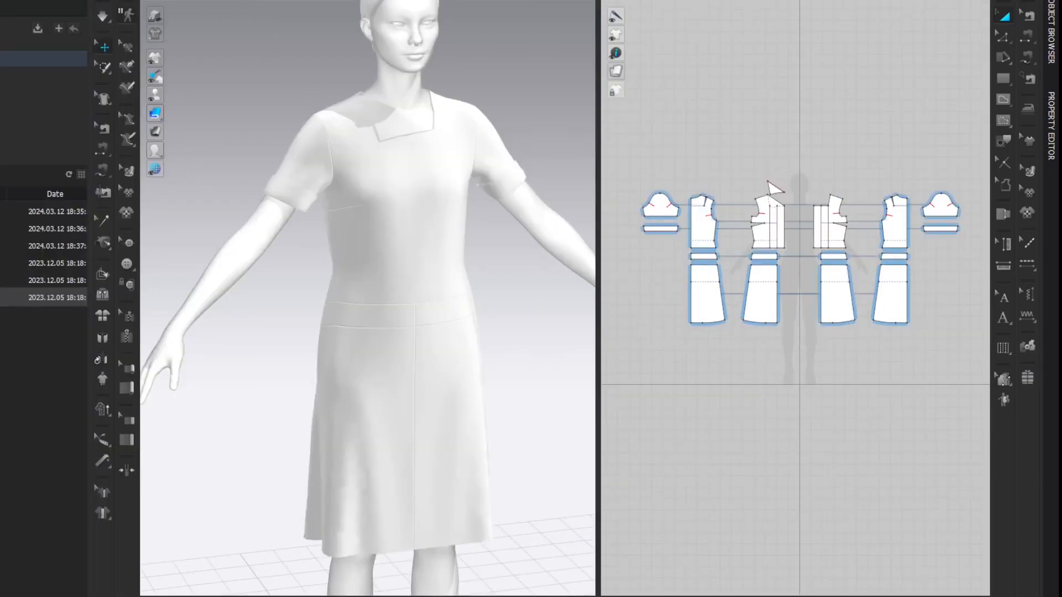
pyautogui.moveTo(0, 297); pyautogui.dragTo(167, 216)
pyautogui.click(457, 339)
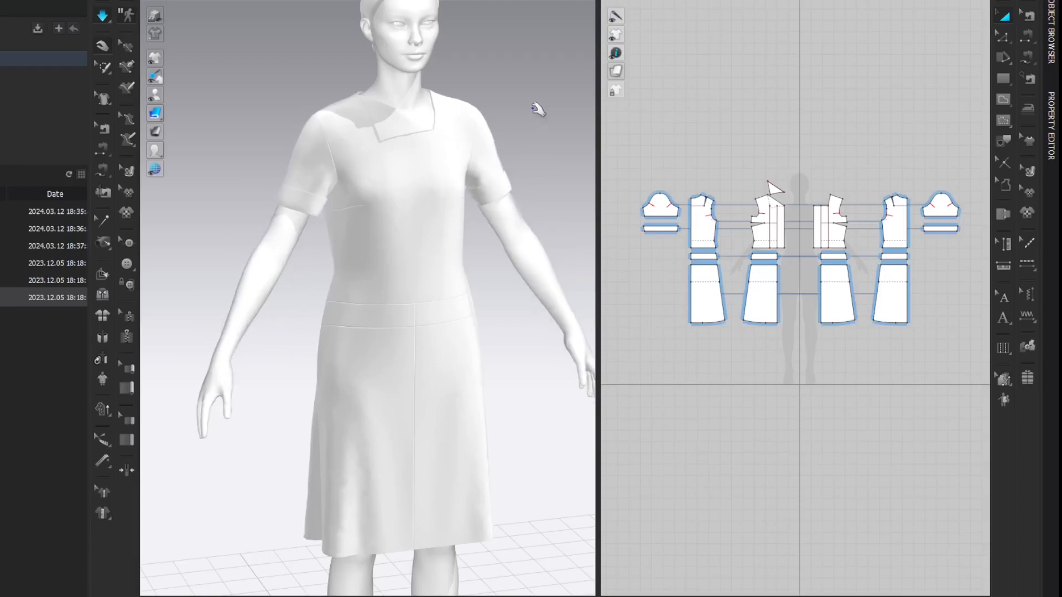
pyautogui.click(102, 16)
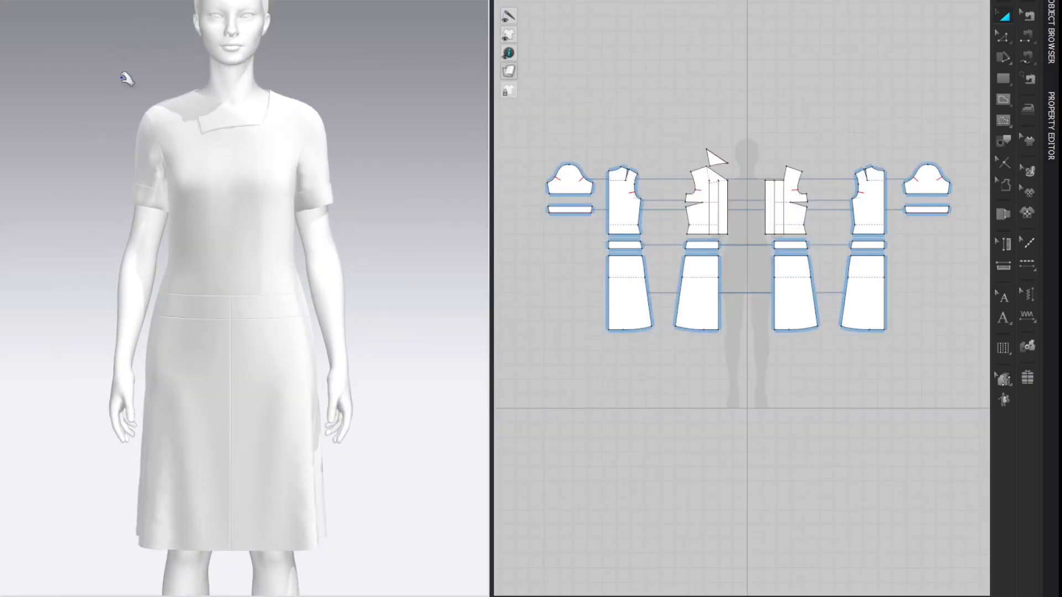
pyautogui.moveTo(54, 107); pyautogui.dragTo(83, 104, button='right')
pyautogui.moveTo(580, 96); pyautogui.dragTo(602, 105, button='right')
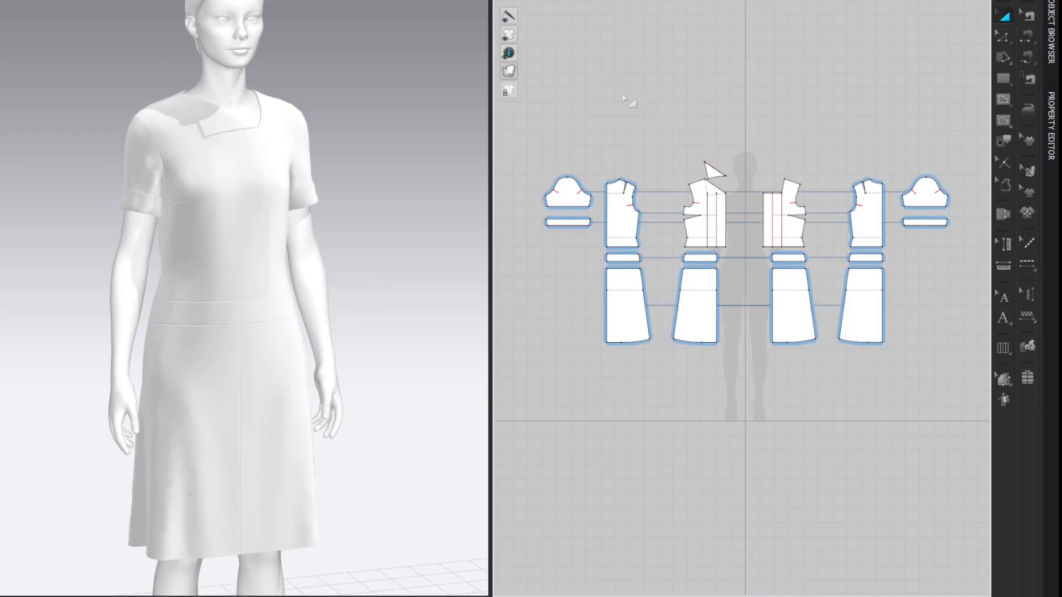
pyautogui.scroll(2, 907, 87)
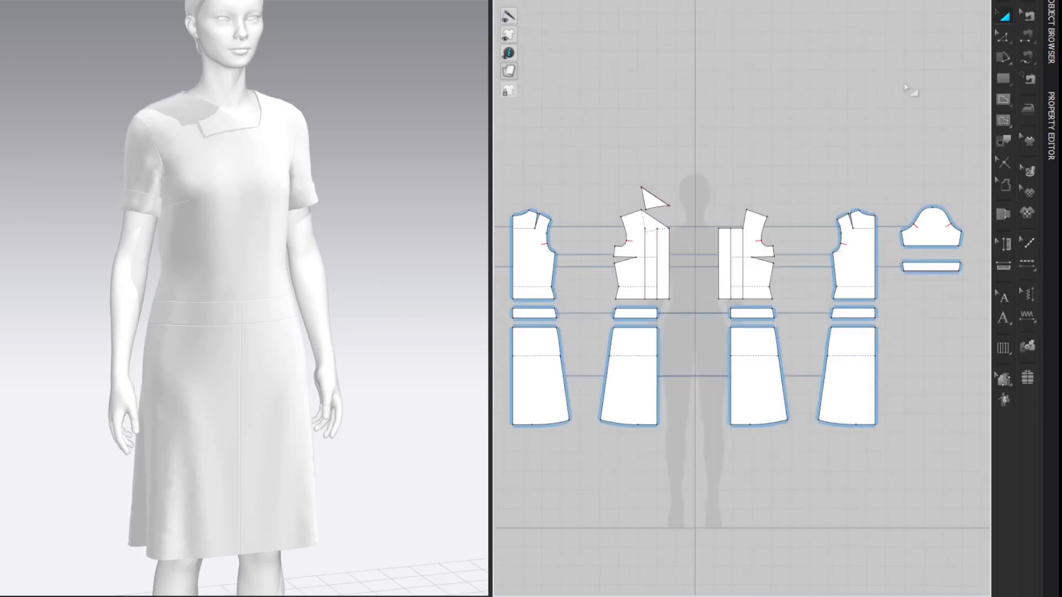
pyautogui.scroll(-2, 543, 100)
pyautogui.moveTo(652, 105); pyautogui.dragTo(727, 88, button='middle')
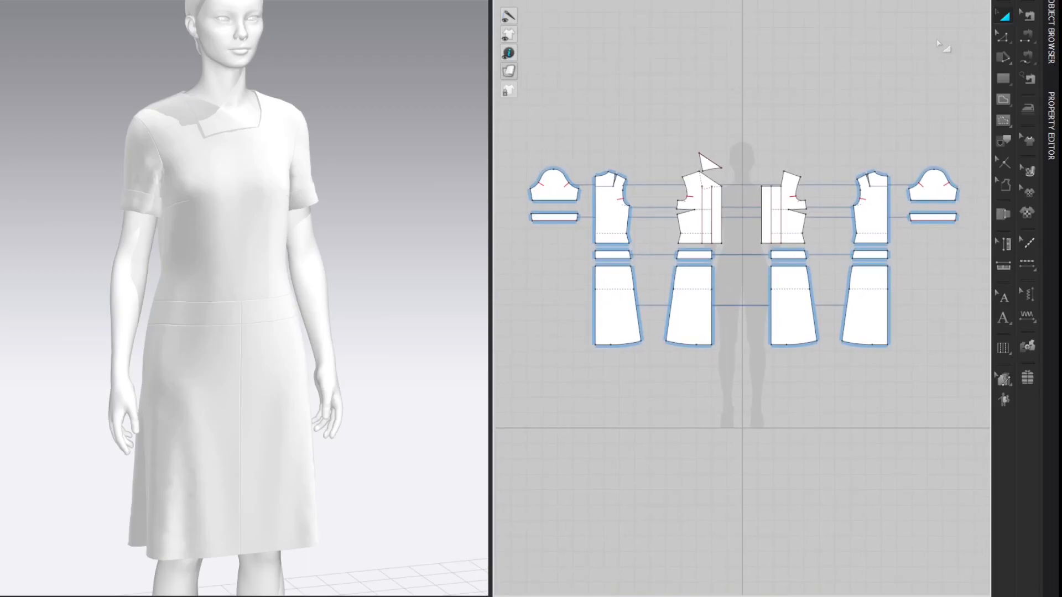